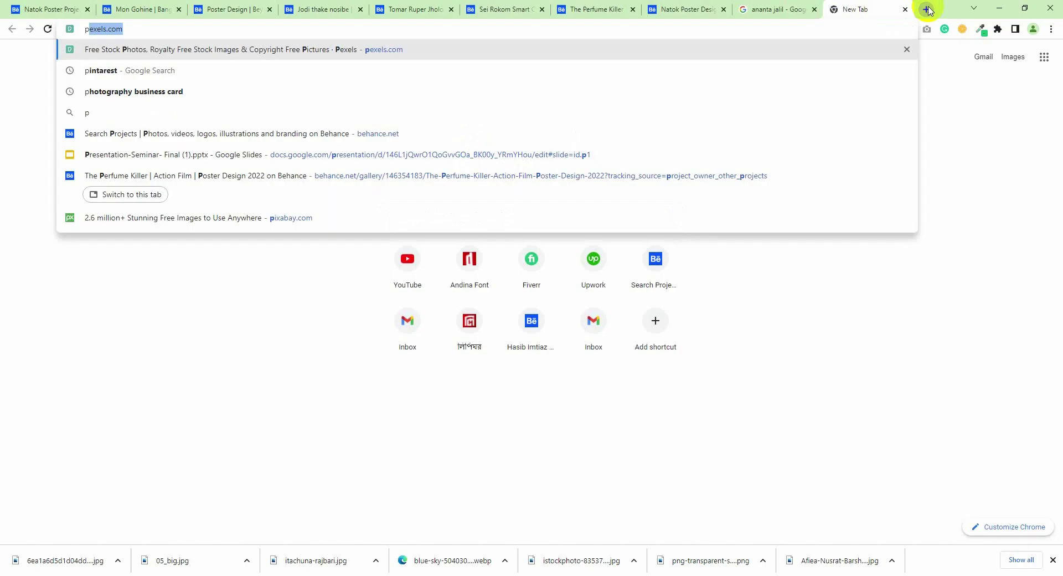
Search Google for 'poster size' and check that 11×17 is among the standard sizes (18×24, 24×36, 27×40)
{"action": "type", "text": "po"}
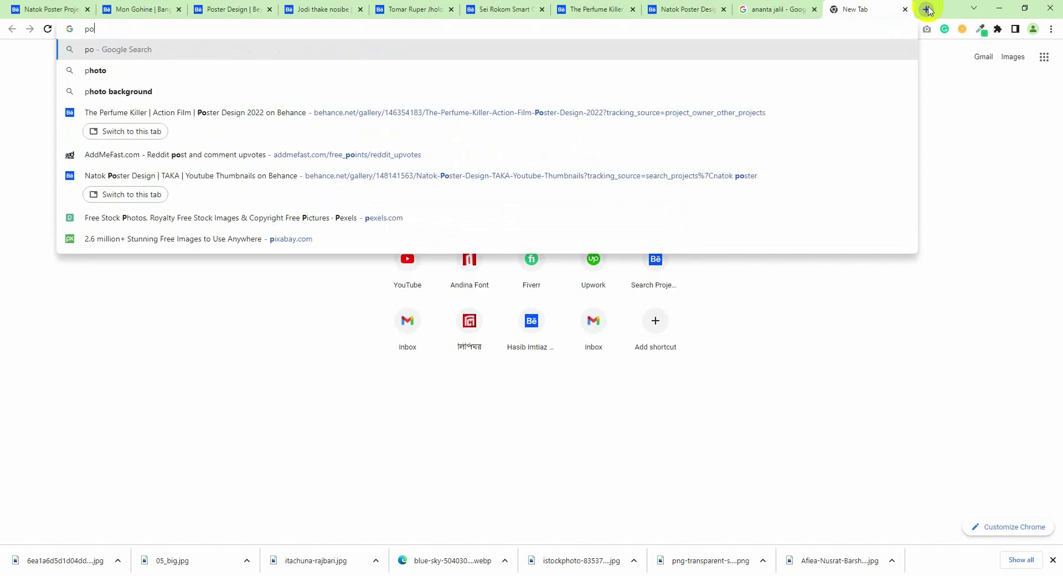
{"action": "type", "text": "ster"}
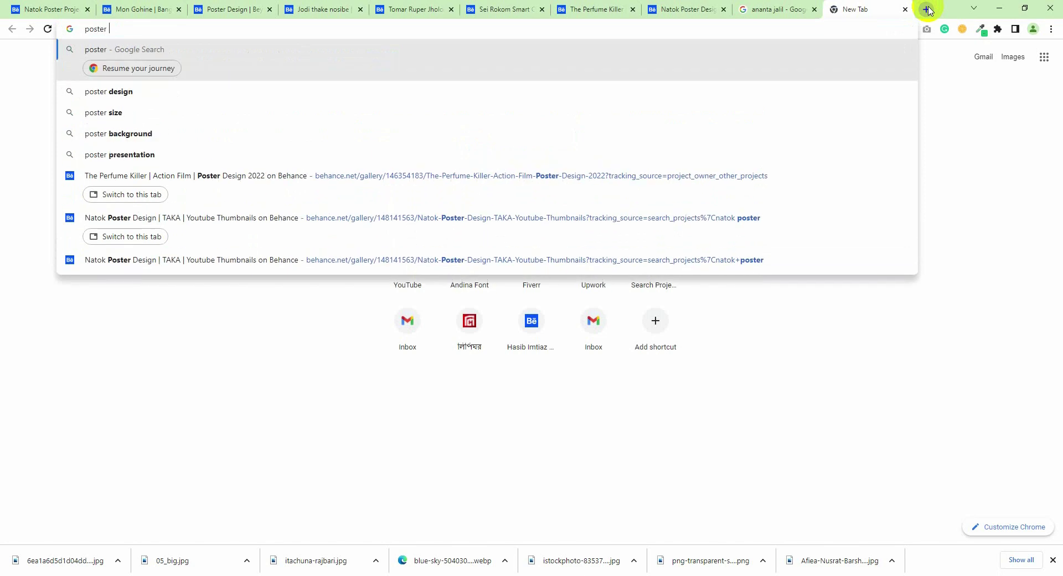
{"action": "key", "text": "Down"}
{"action": "key", "text": "Down"}
{"action": "key", "text": "Return"}
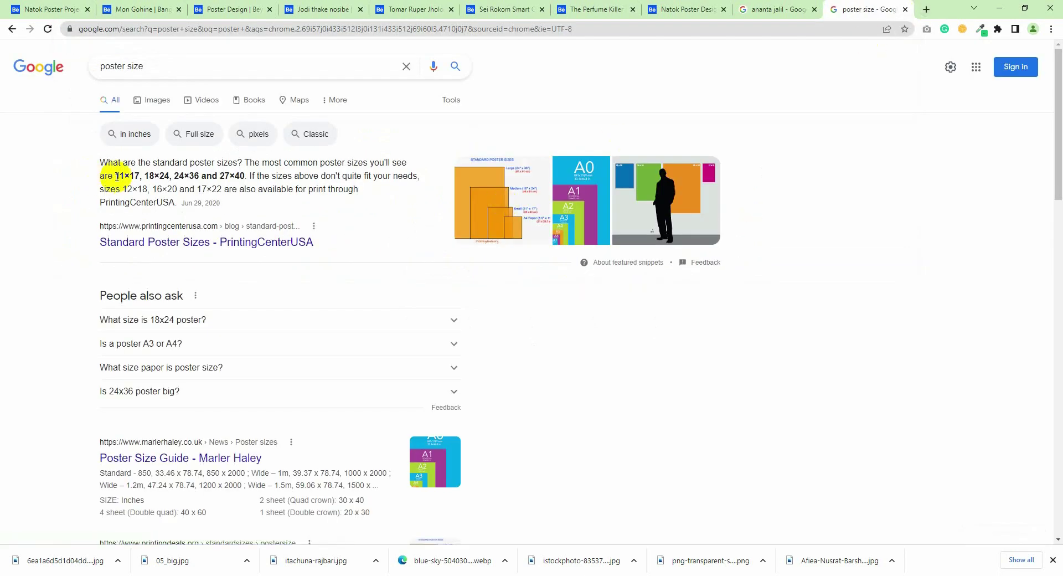
{"action": "left_click_drag", "start_coordinate": [115, 176], "coordinate": [199, 178]}
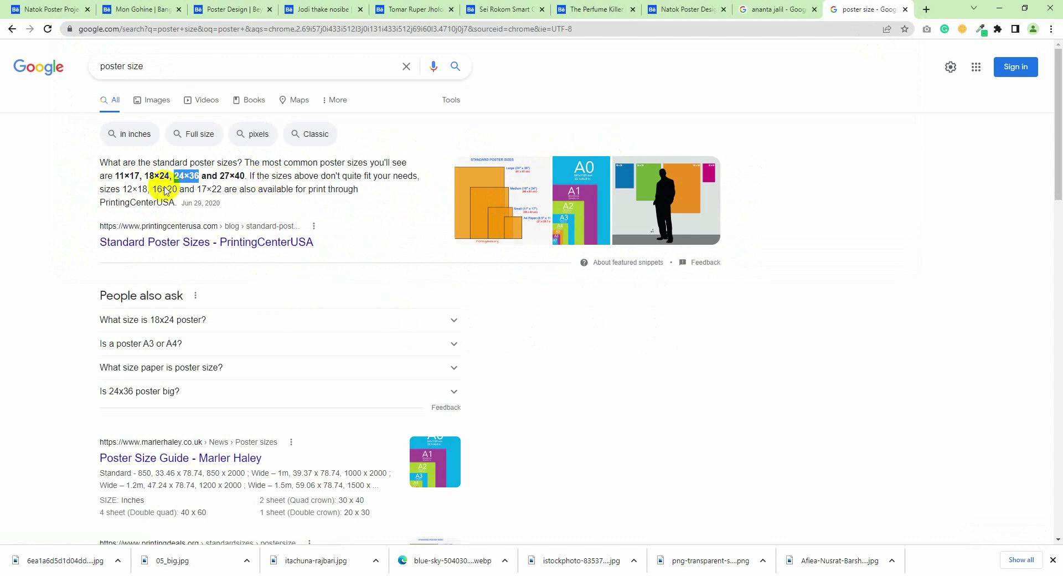
{"action": "left_click", "coordinate": [157, 186]}
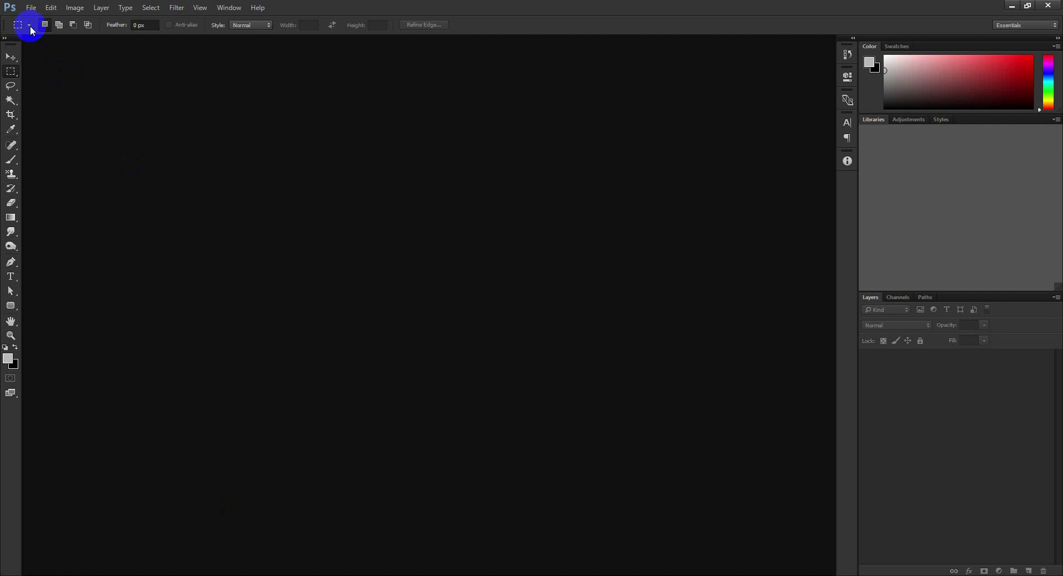
Create a new white 11 × 17 inch document at 300 pixels/inch
{"action": "left_click", "coordinate": [30, 8]}
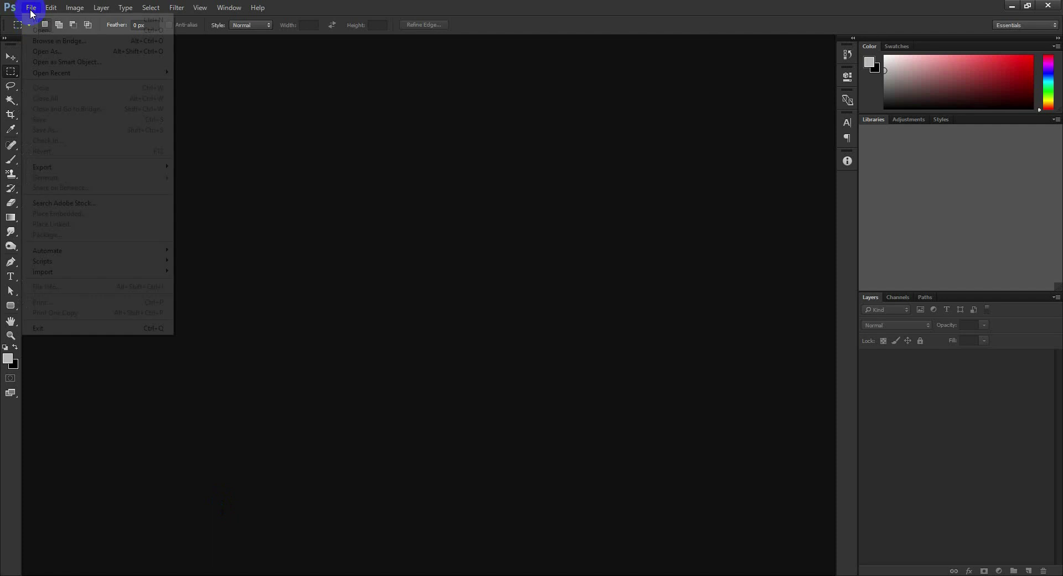
{"action": "left_click", "coordinate": [530, 242]}
{"action": "type", "text": "11"}
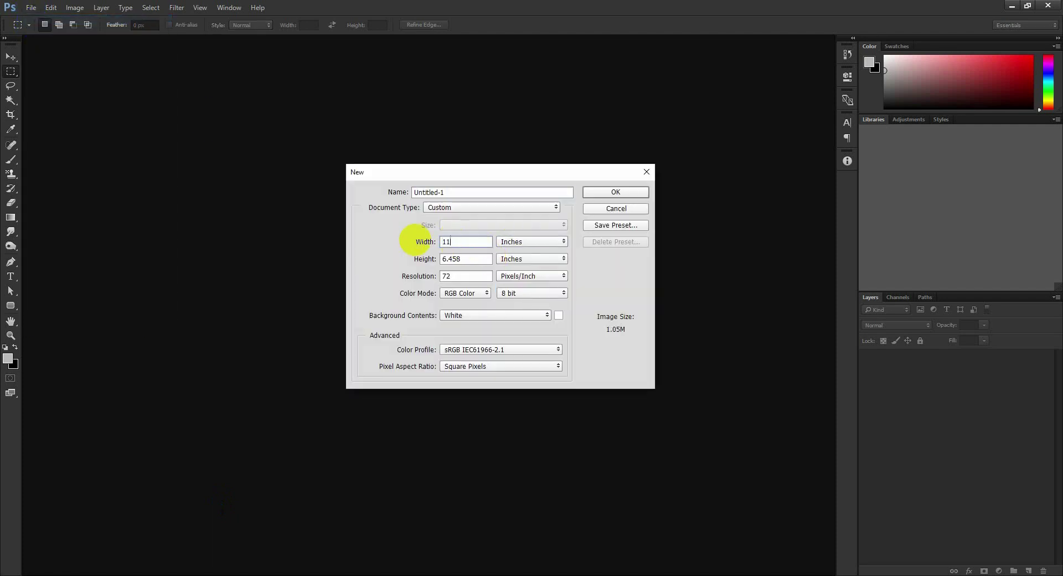
{"action": "key", "text": "Tab"}
{"action": "type", "text": "17"}
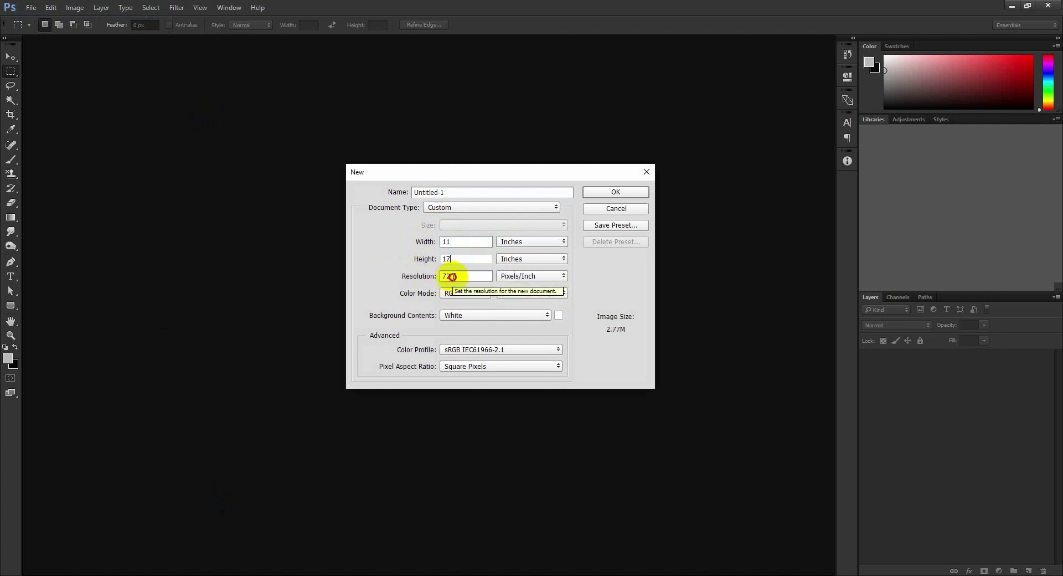
{"action": "key", "text": "Tab"}
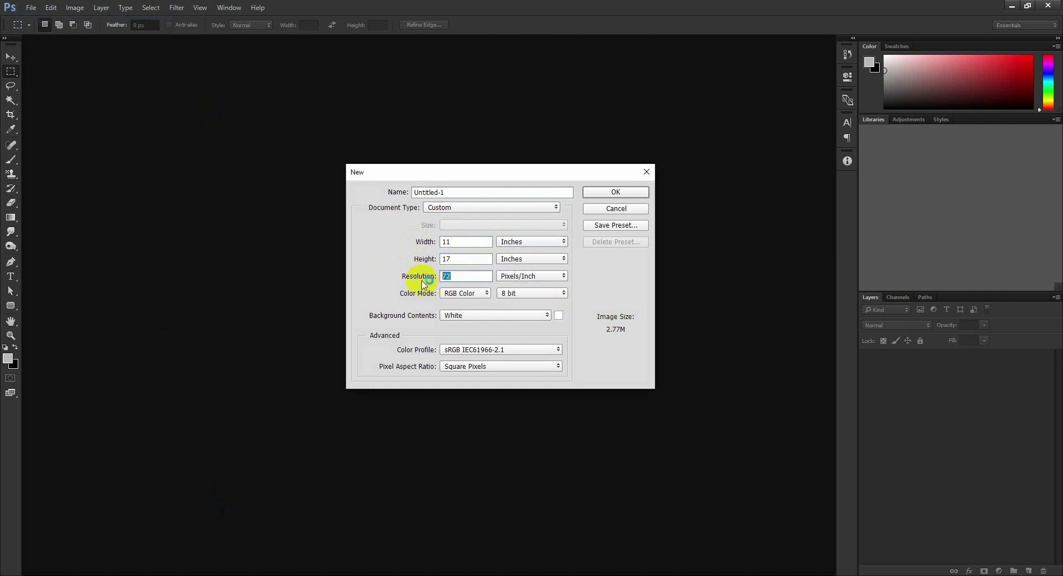
{"action": "type", "text": "300"}
{"action": "left_click", "coordinate": [616, 191]}
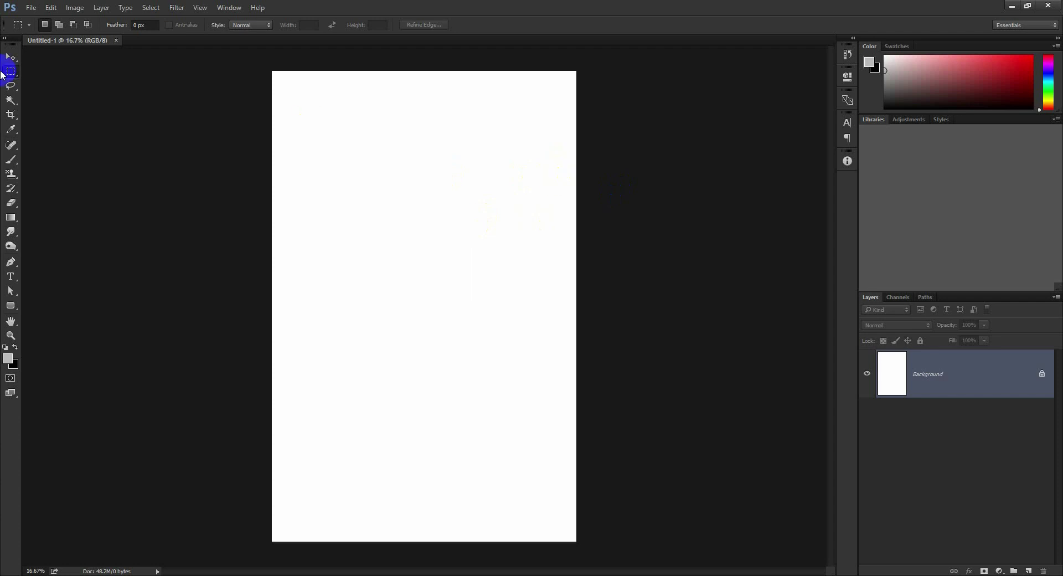
Turn on rulers and set guides on the top, left, right and bottom canvas edges
{"action": "left_click", "coordinate": [11, 57]}
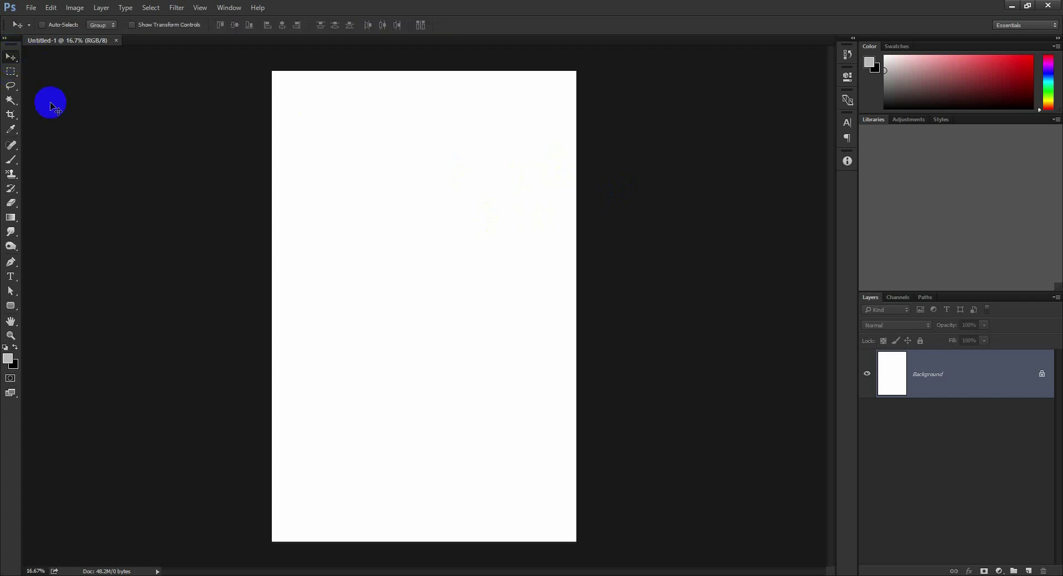
{"action": "key", "text": "ctrl+r"}
{"action": "left_click_drag", "start_coordinate": [241, 54], "coordinate": [245, 74]}
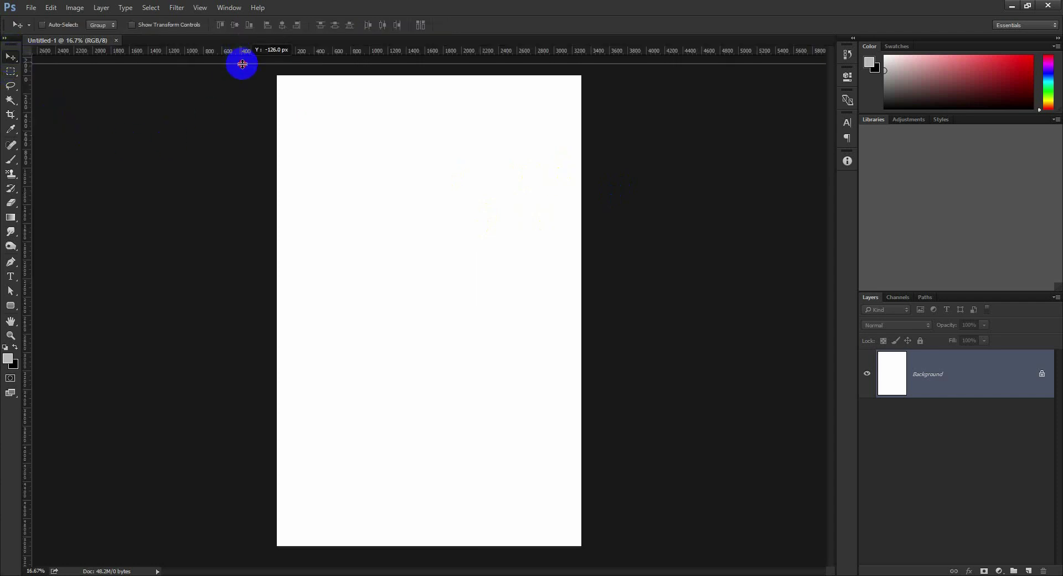
{"action": "left_click_drag", "start_coordinate": [25, 115], "coordinate": [275, 177]}
{"action": "left_click_drag", "start_coordinate": [28, 132], "coordinate": [581, 198]}
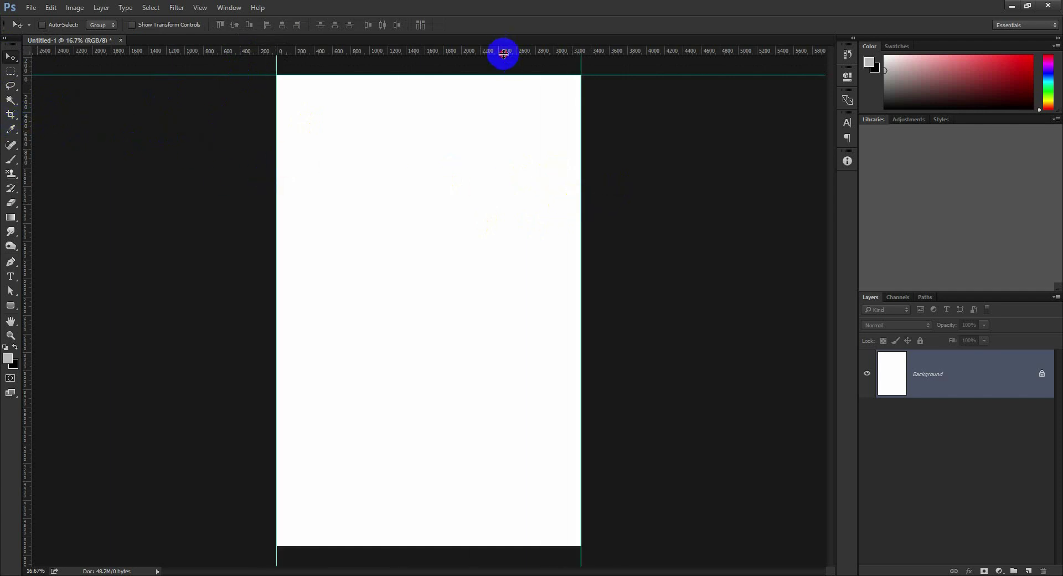
{"action": "left_click_drag", "start_coordinate": [504, 52], "coordinate": [514, 546]}
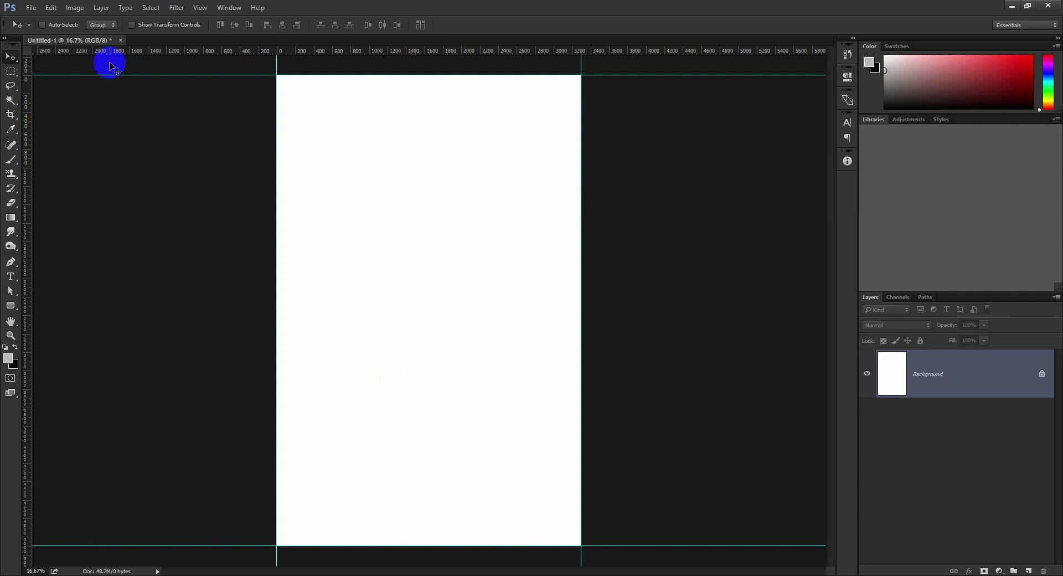
Enlarge the canvas relatively by 0.25 inch in width and height
{"action": "left_click", "coordinate": [77, 8]}
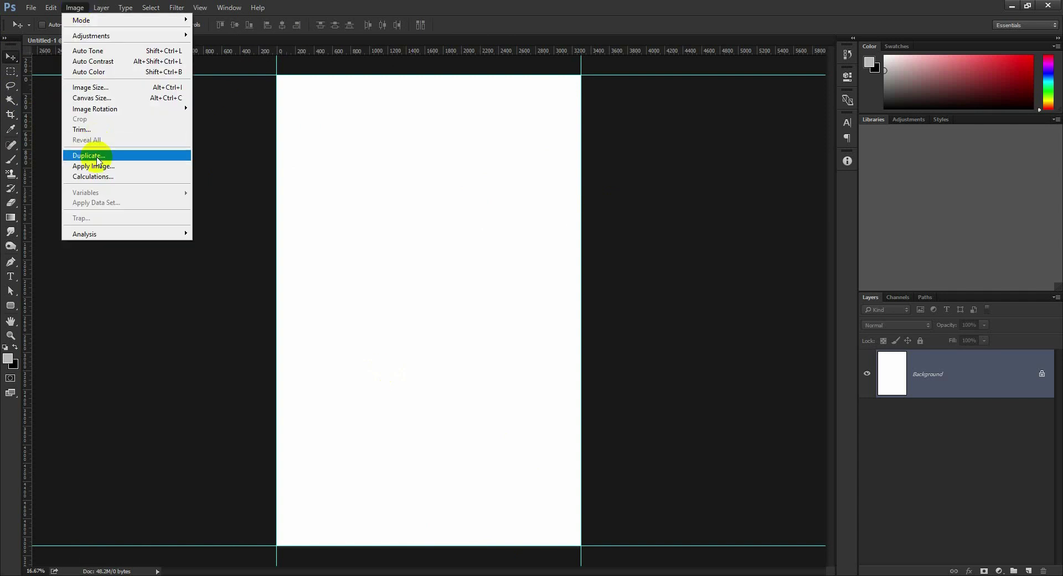
{"action": "left_click", "coordinate": [100, 97]}
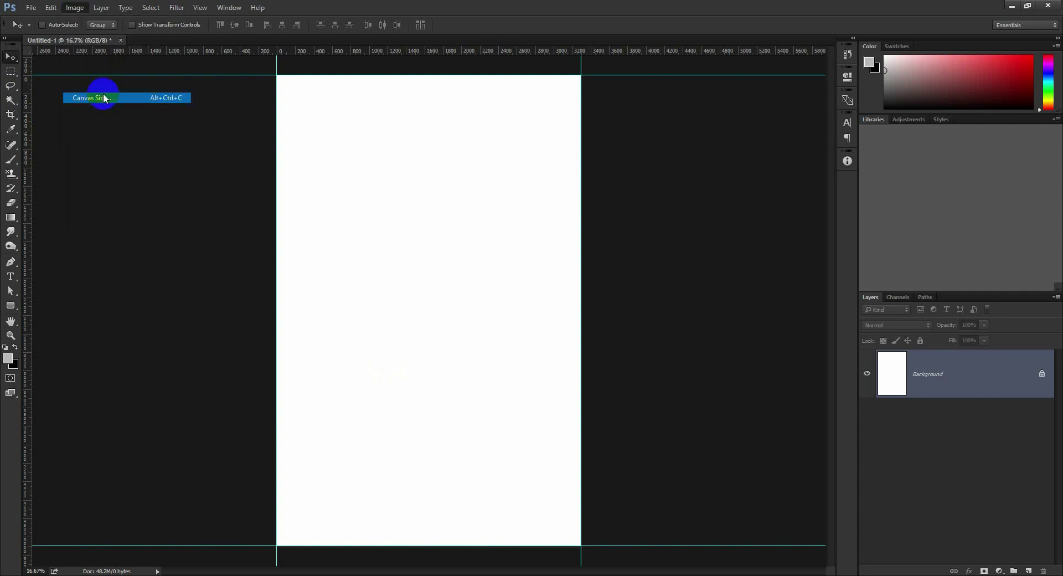
{"action": "left_click", "coordinate": [529, 200]}
{"action": "left_click", "coordinate": [529, 226]}
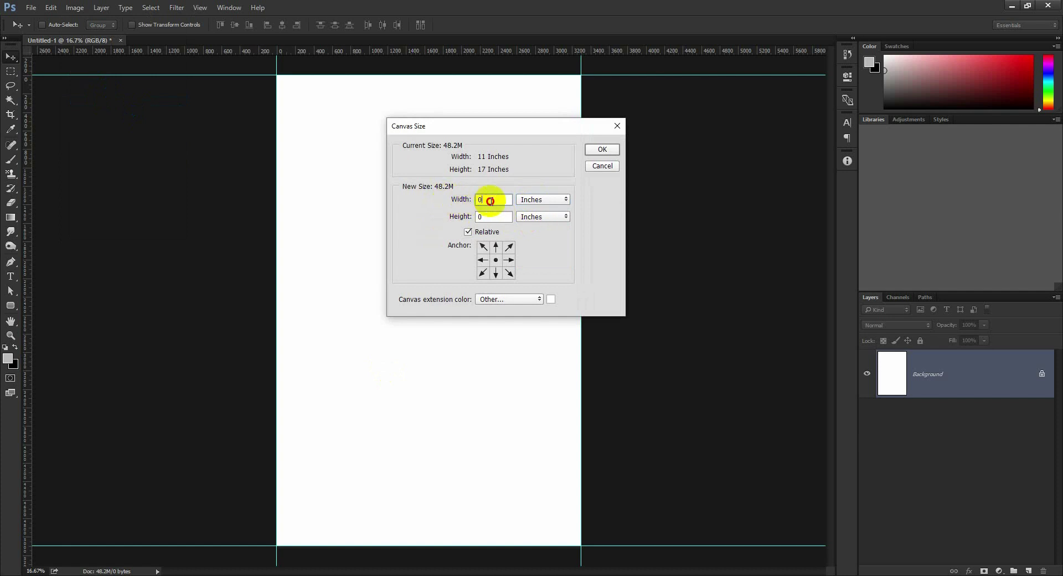
{"action": "type", "text": ".25"}
{"action": "left_click", "coordinate": [455, 217]}
{"action": "type", "text": ".25"}
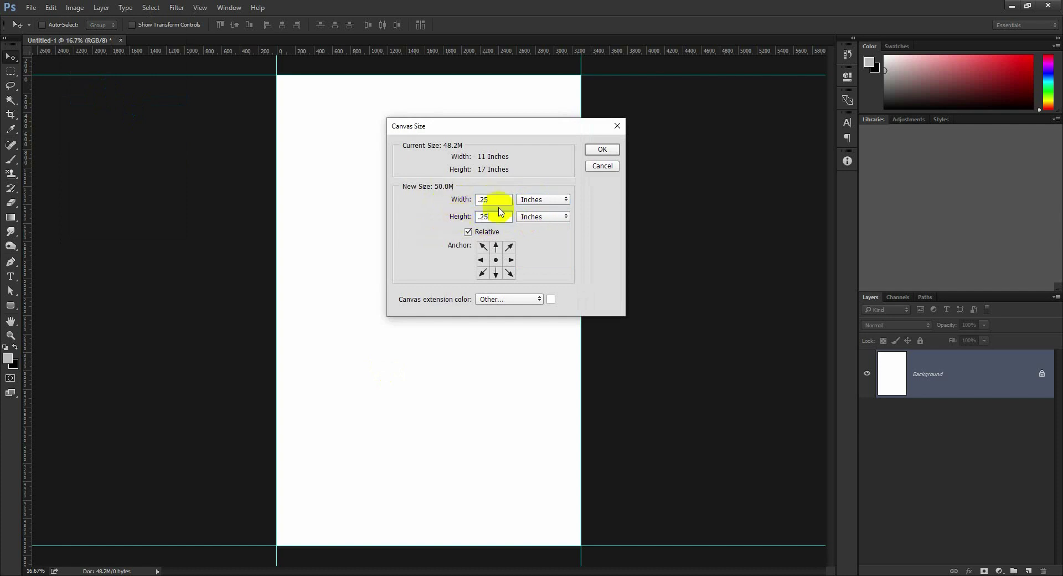
{"action": "left_click", "coordinate": [603, 155]}
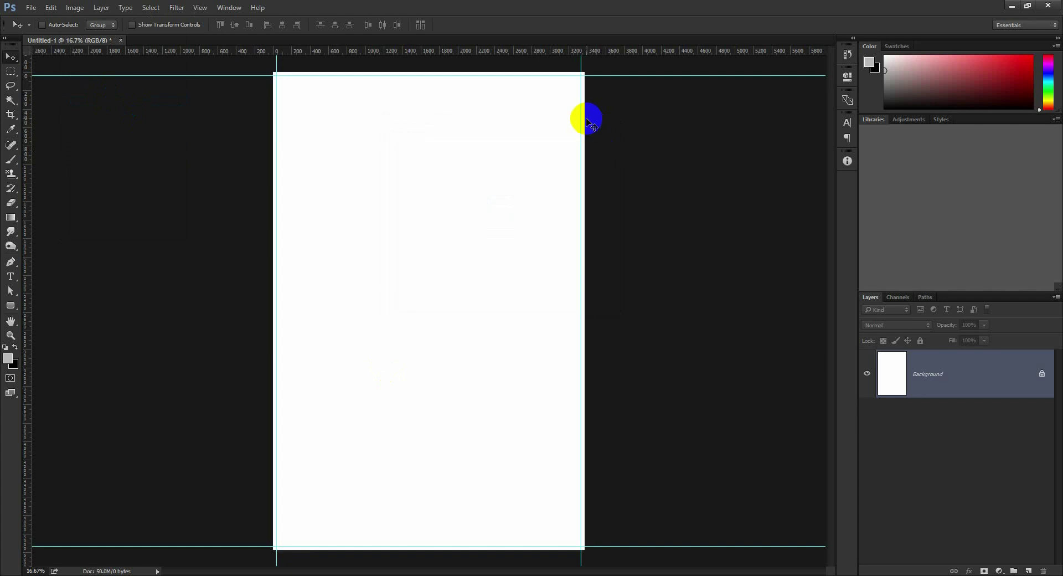
Draw a 1 × 1 inch rectangle as a temporary measuring square
{"action": "left_click", "coordinate": [10, 305]}
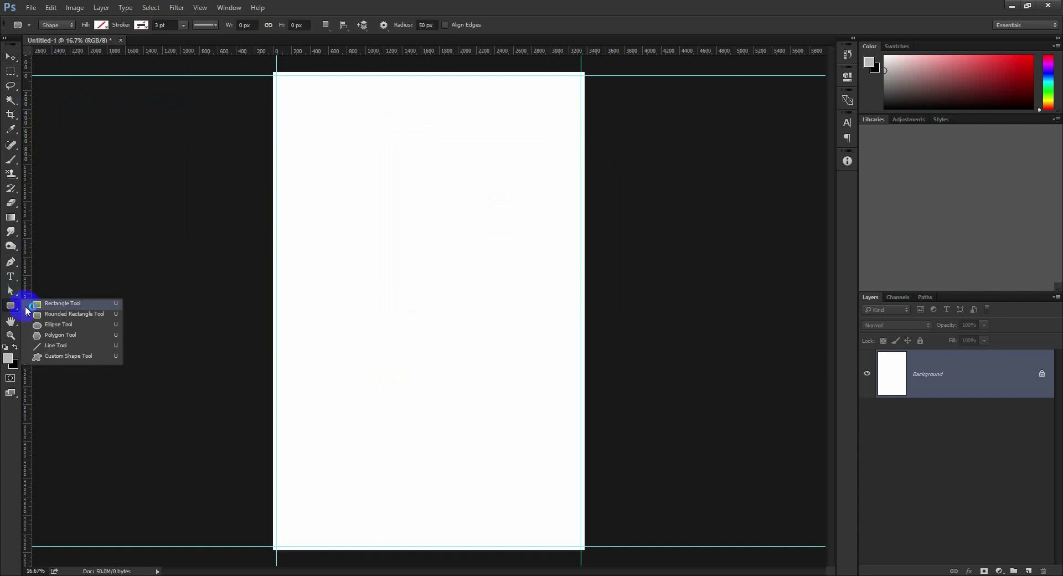
{"action": "left_click", "coordinate": [311, 188]}
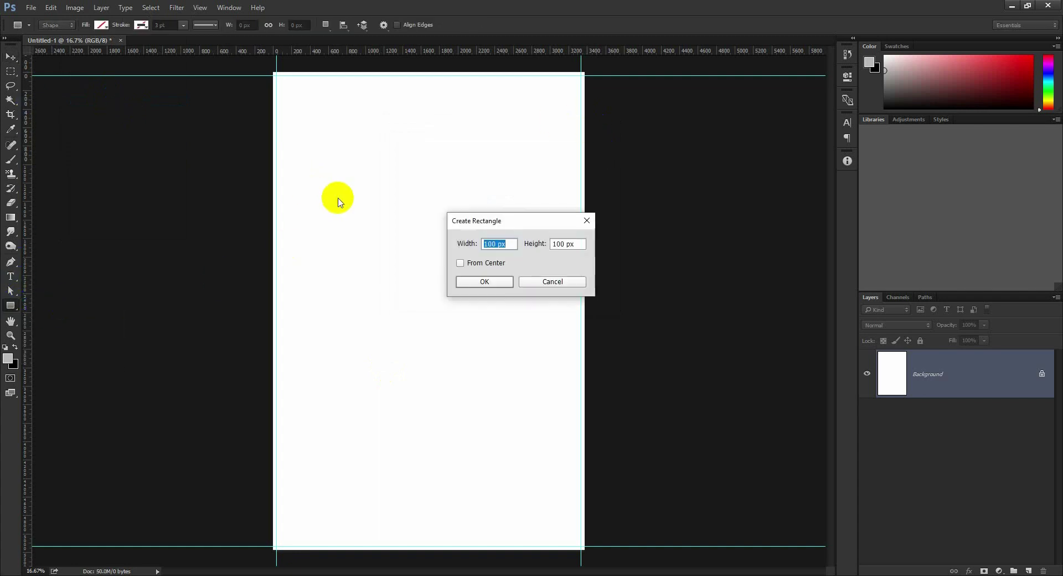
{"action": "type", "text": "1in"}
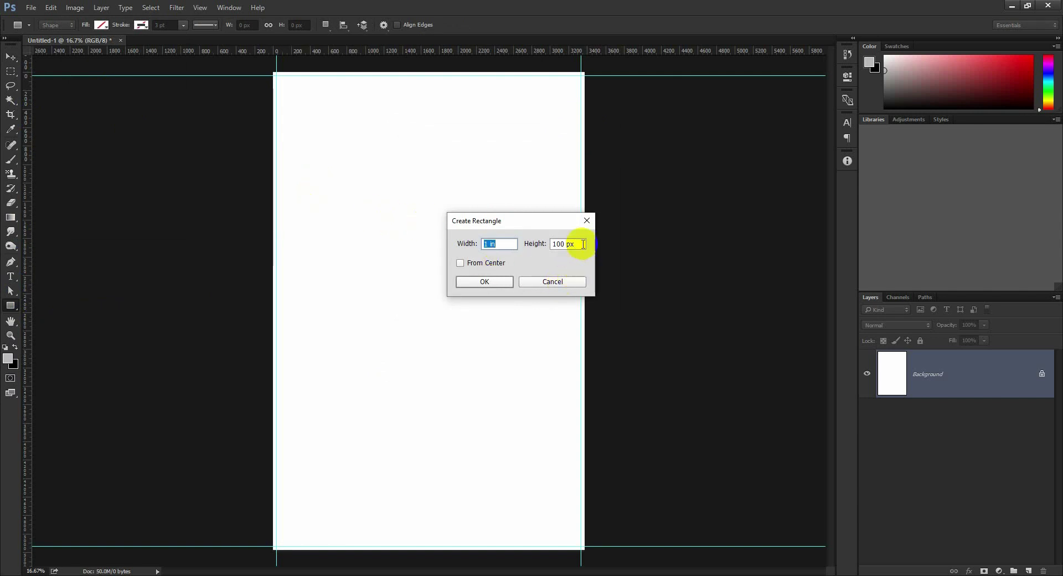
{"action": "double_click", "coordinate": [576, 243]}
{"action": "type", "text": "1 in"}
{"action": "left_click", "coordinate": [497, 283]}
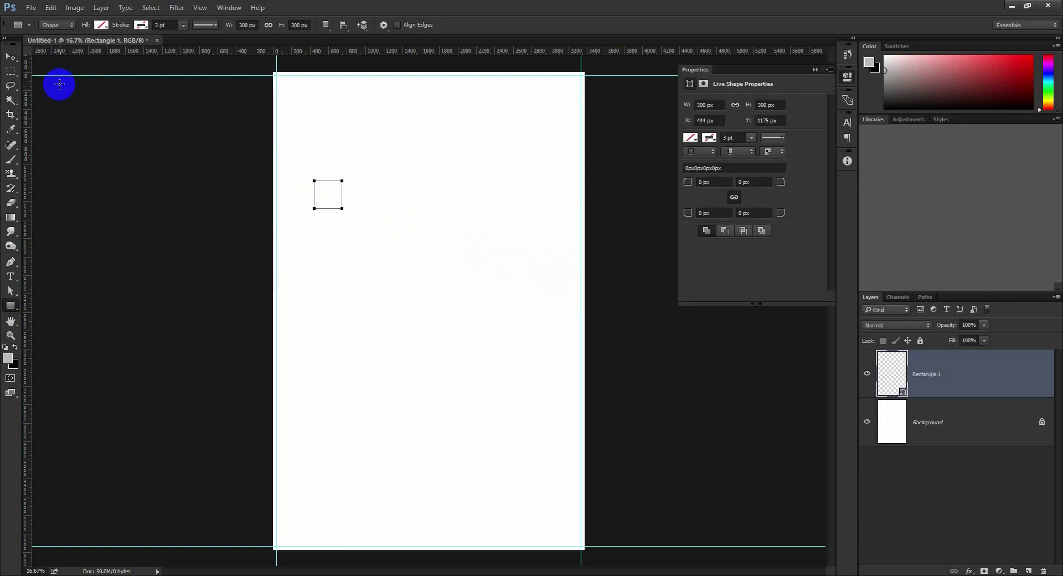
Fill the measuring square with crimson
{"action": "double_click", "coordinate": [897, 372]}
{"action": "left_click", "coordinate": [929, 237]}
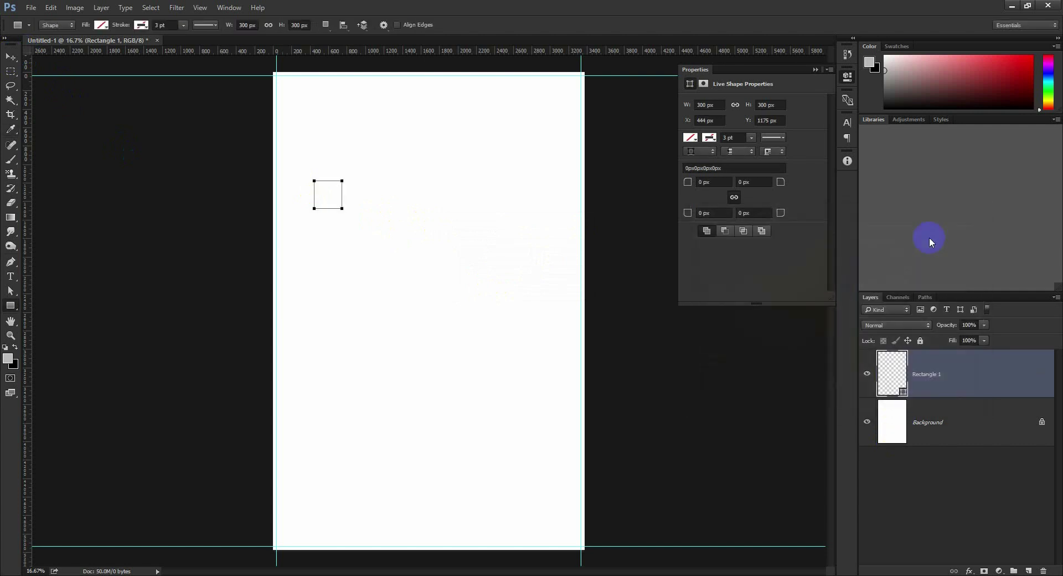
{"action": "left_click", "coordinate": [100, 25]}
{"action": "left_click", "coordinate": [120, 83]}
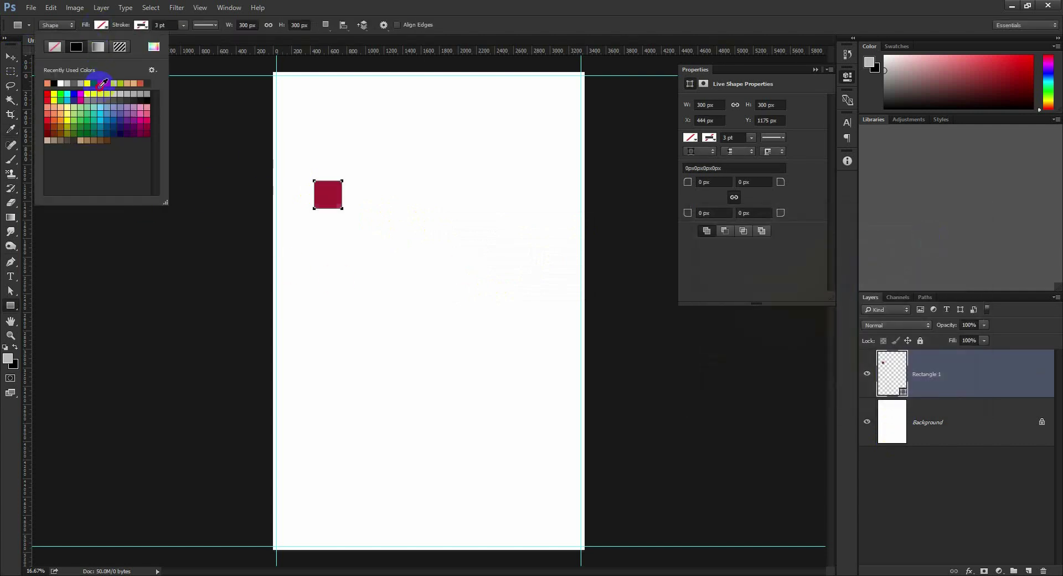
Move the square to the top-left corner and add guides along its right and bottom edges
{"action": "left_click", "coordinate": [11, 57]}
{"action": "mouse_move", "coordinate": [328, 195]}
{"action": "left_mouse_down"}
{"action": "mouse_move", "coordinate": [303, 109]}
{"action": "mouse_move", "coordinate": [292, 109]}
{"action": "left_mouse_up"}
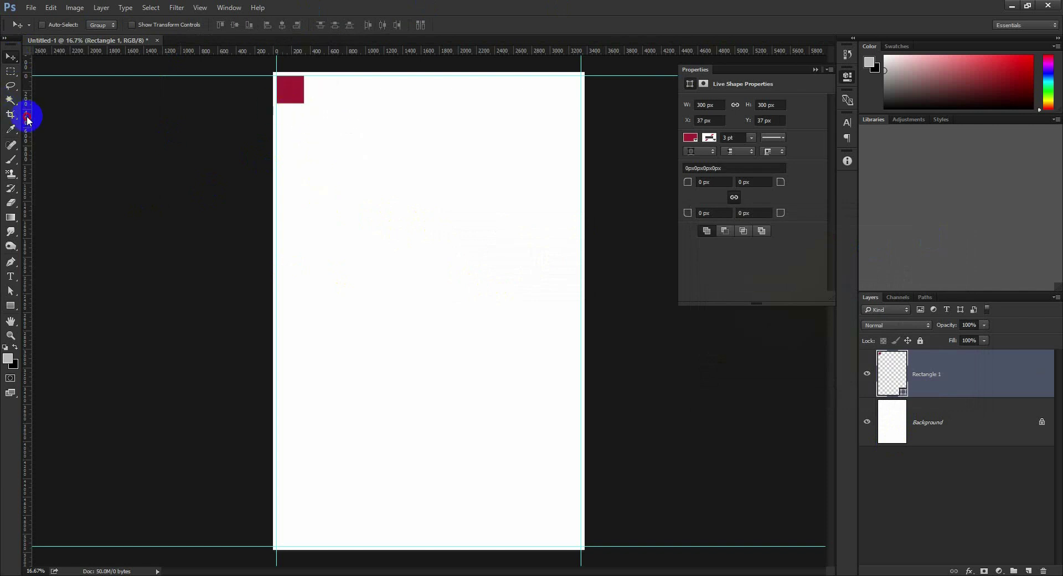
{"action": "left_click_drag", "start_coordinate": [28, 119], "coordinate": [304, 138]}
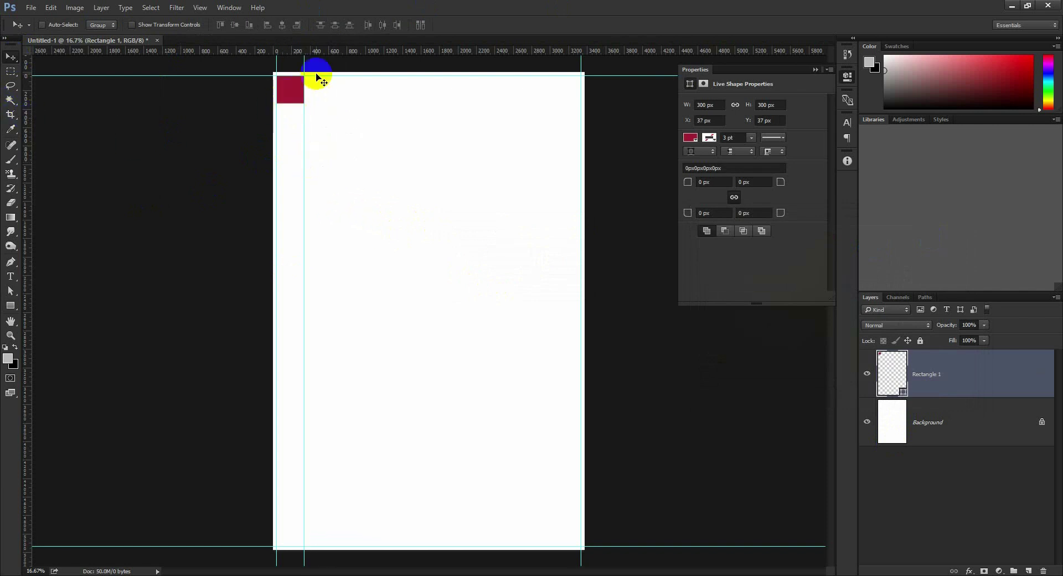
{"action": "left_click_drag", "start_coordinate": [332, 52], "coordinate": [349, 103]}
Move the square to the bottom-right corner, guide its top and left edges, then delete it
{"action": "left_click_drag", "start_coordinate": [290, 89], "coordinate": [565, 460]}
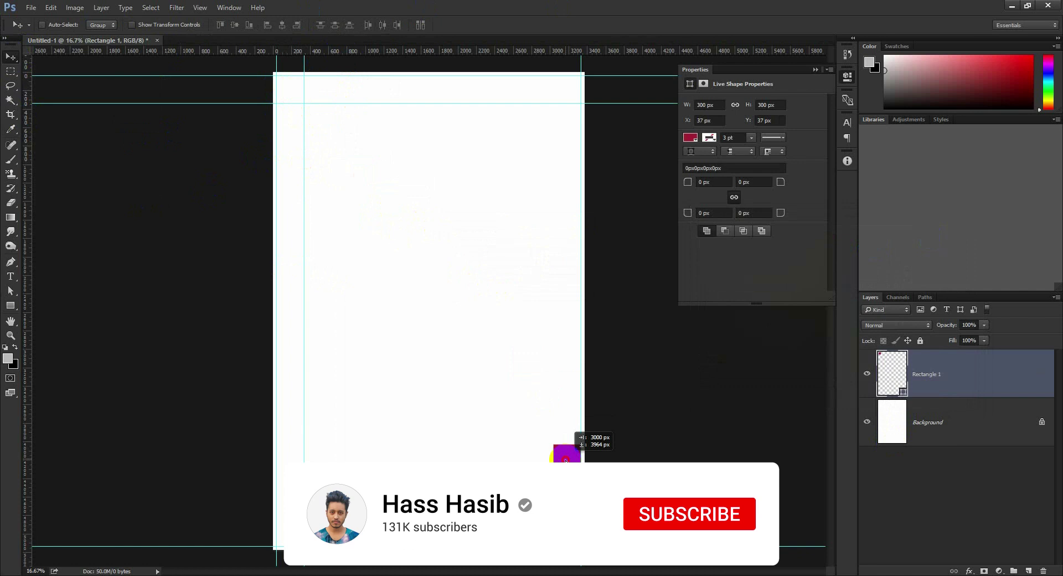
{"action": "left_click_drag", "start_coordinate": [596, 50], "coordinate": [501, 557]}
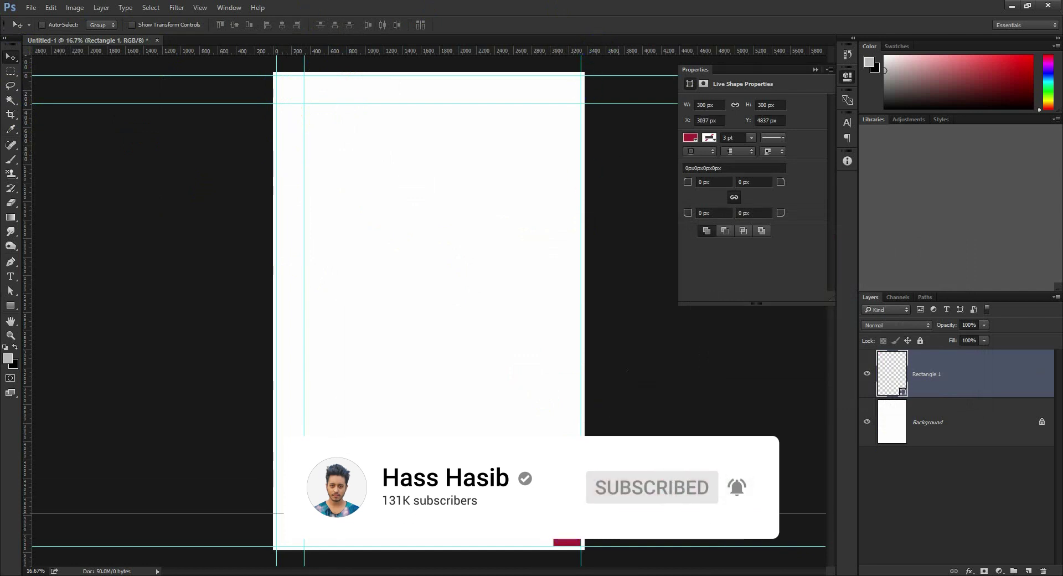
{"action": "left_click_drag", "start_coordinate": [501, 513], "coordinate": [501, 518]}
{"action": "left_click_drag", "start_coordinate": [23, 392], "coordinate": [553, 465]}
{"action": "key", "text": "Delete"}
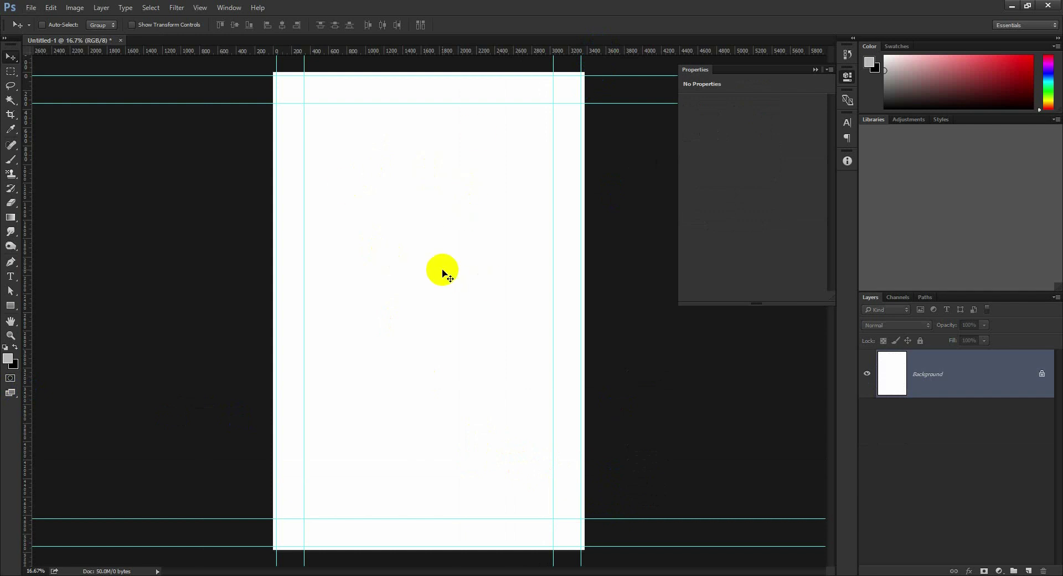
Add a grey (#5e5e5e) Solid Color fill layer over the whole canvas
{"action": "key", "text": "ctrl+minus"}
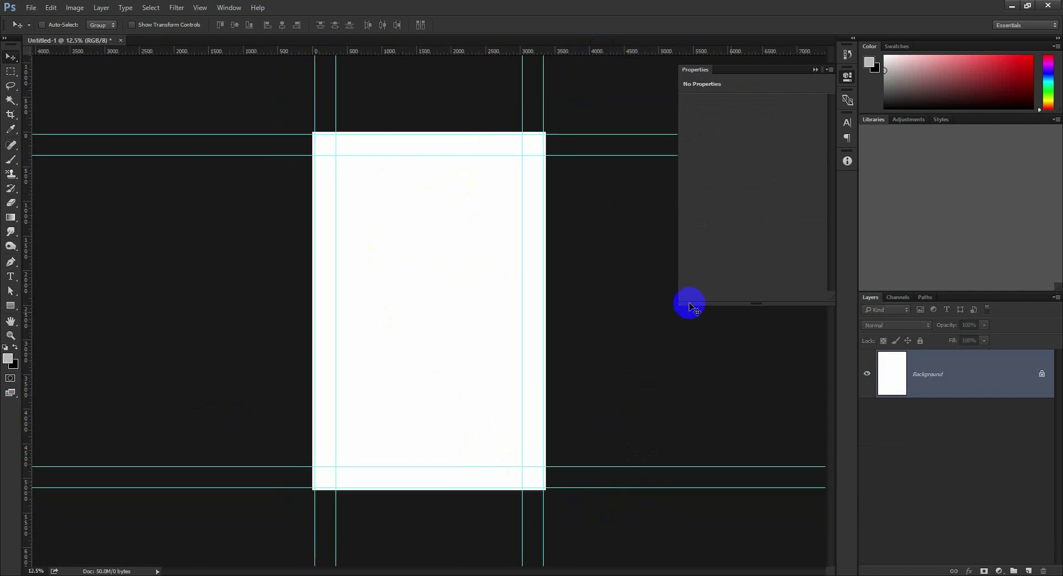
{"action": "left_click", "coordinate": [1000, 570]}
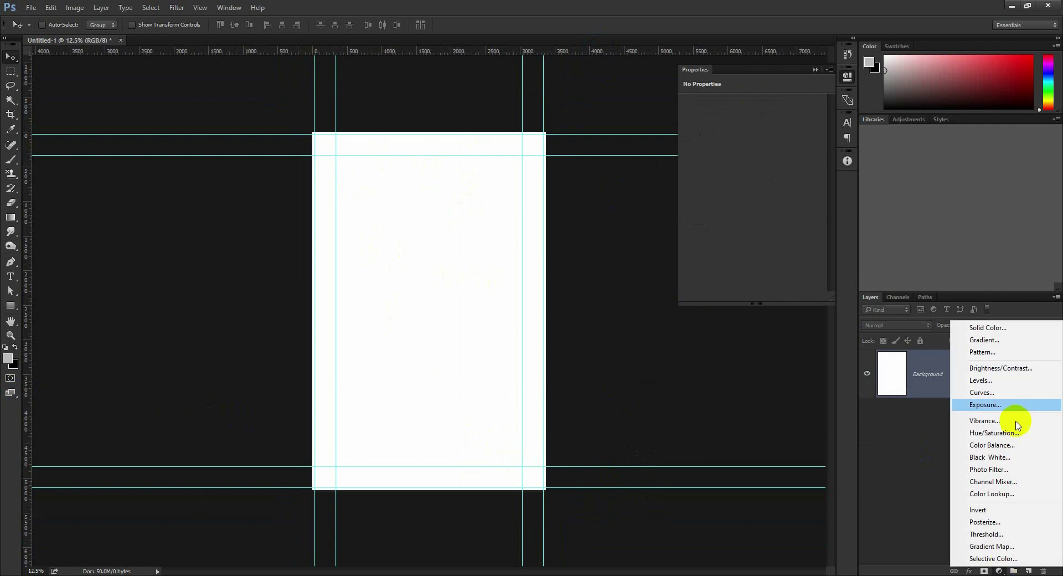
{"action": "left_click", "coordinate": [991, 328]}
{"action": "left_click", "coordinate": [692, 309]}
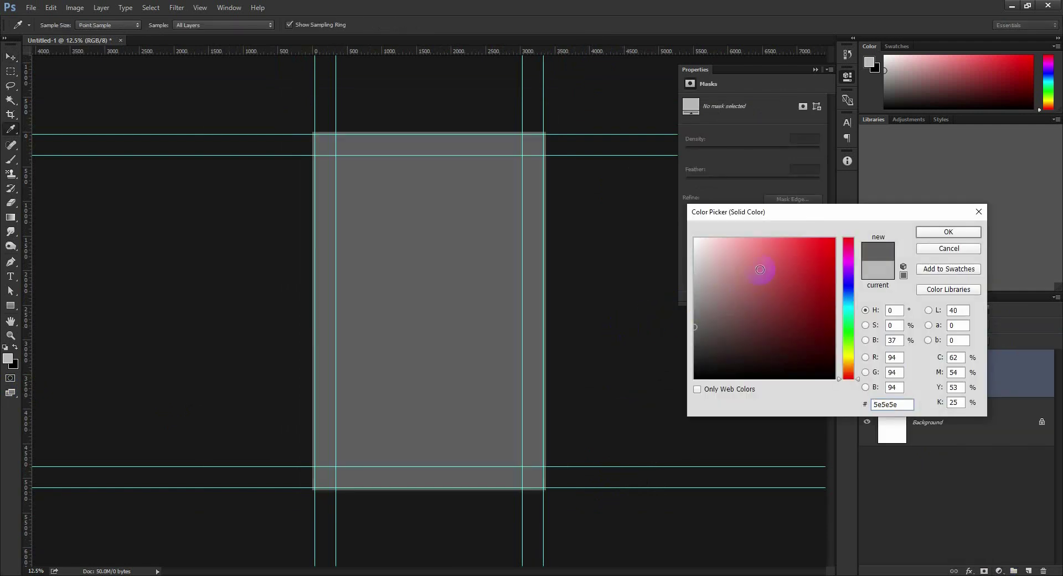
{"action": "left_click", "coordinate": [929, 232]}
{"action": "left_click", "coordinate": [822, 83]}
{"action": "left_click", "coordinate": [540, 215], "text": "ctrl"}
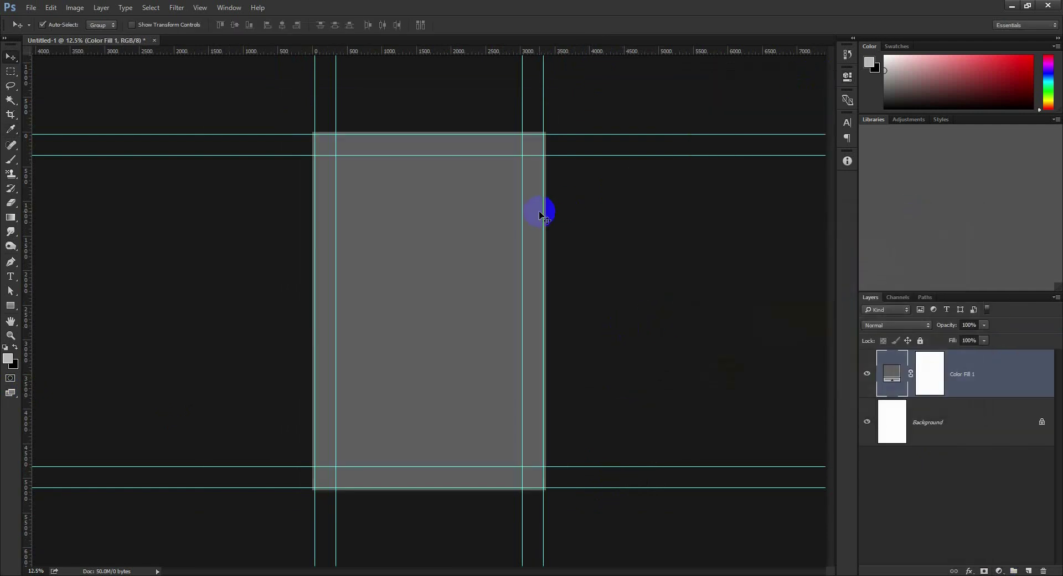
Save the poster as a layered PSD named 'Annato The jollil.psd' in the Poster folder
{"action": "key", "text": "ctrl+s"}
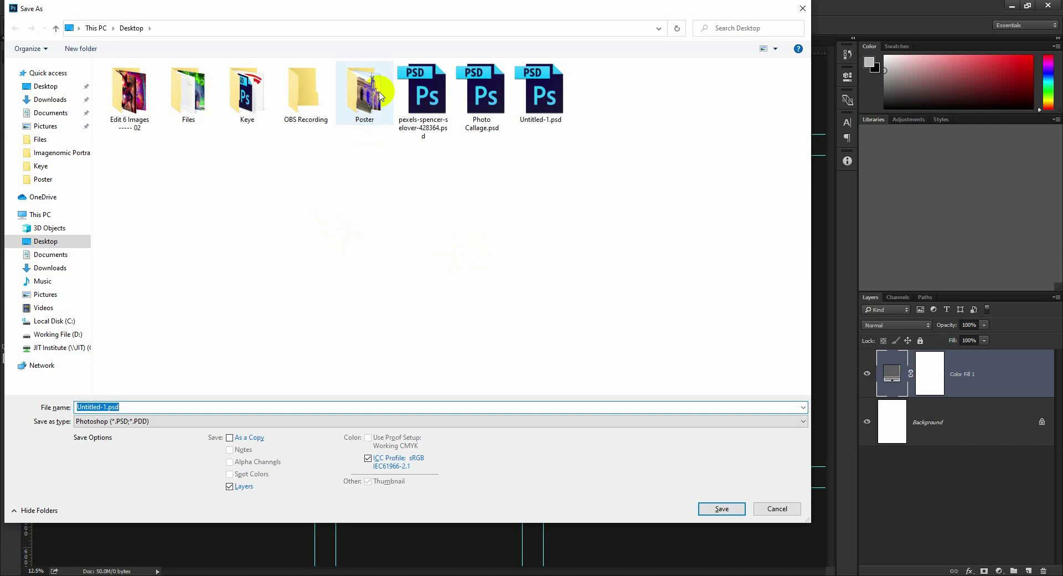
{"action": "double_click", "coordinate": [366, 91]}
{"action": "left_click", "coordinate": [206, 403]}
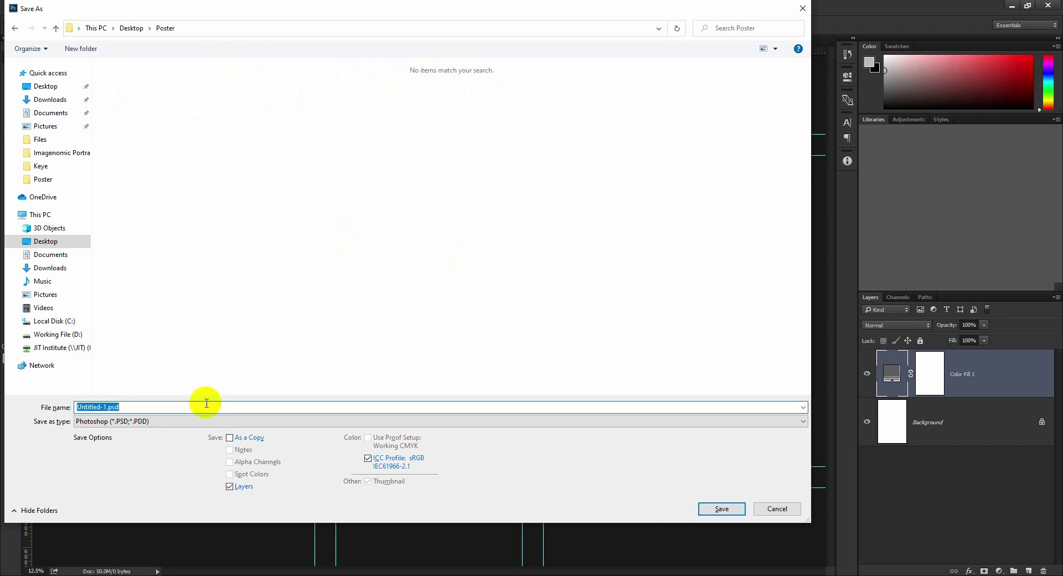
{"action": "type", "text": "Annato The jollil"}
{"action": "key", "text": "Return"}
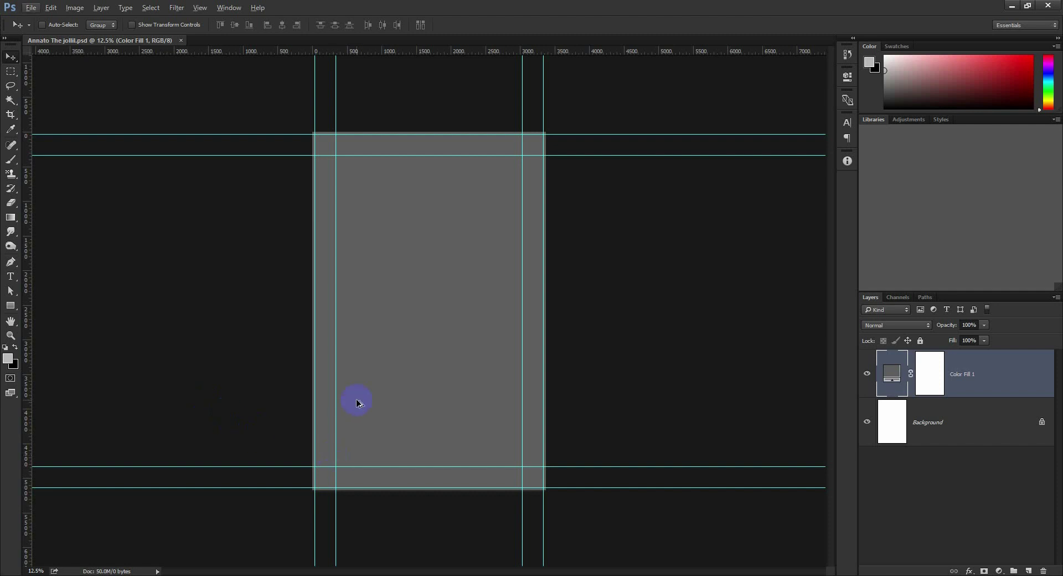
{"action": "key", "text": "ctrl+plus"}
{"action": "key", "text": "ctrl+minus"}
{"action": "key", "text": "ctrl+plus"}
{"action": "key", "text": "ctrl+minus"}
{"action": "key", "text": "ctrl+plus"}
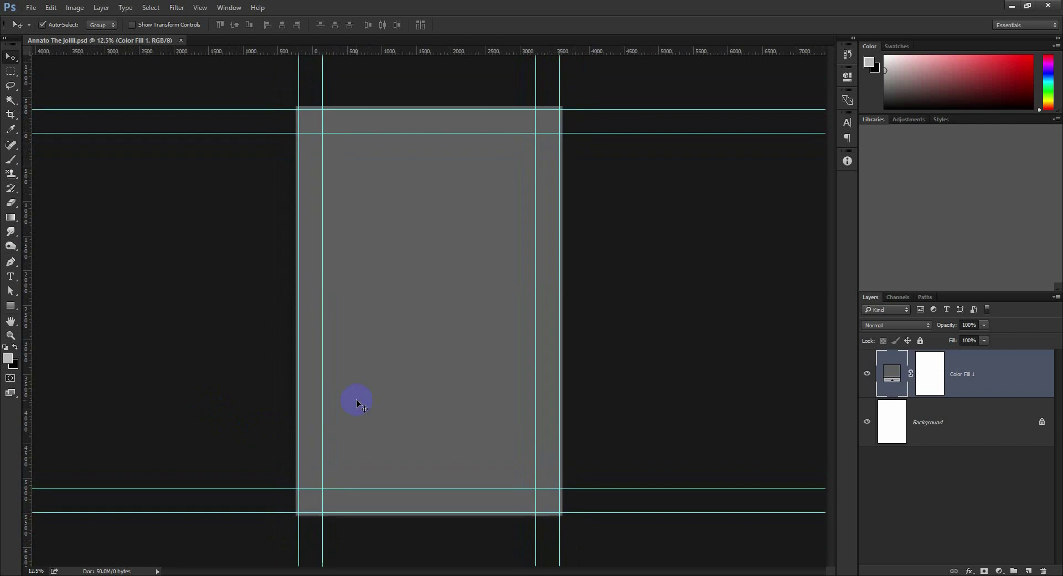
{"action": "key", "text": "ctrl+minus"}
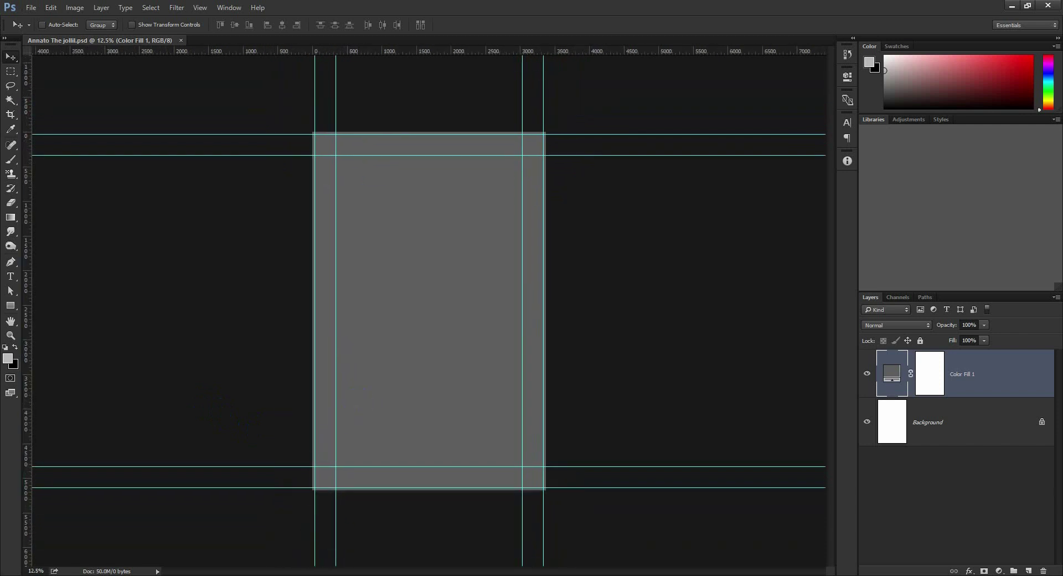
Minimise Photoshop and Chrome, open the desktop Poster folder, and pick up 46.jpg
{"action": "left_click", "coordinate": [1012, 5]}
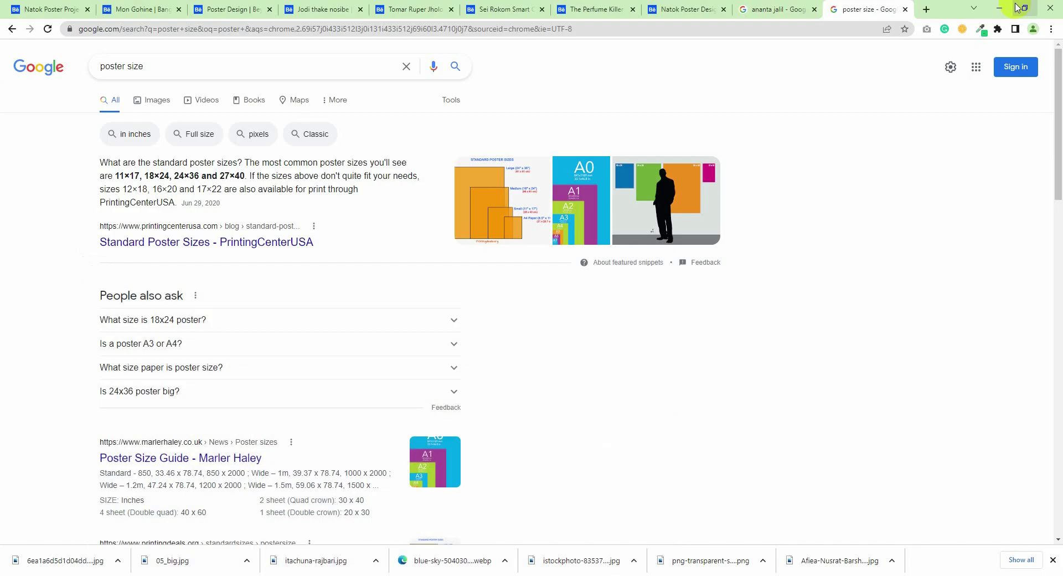
{"action": "left_click", "coordinate": [999, 8]}
{"action": "double_click", "coordinate": [146, 138]}
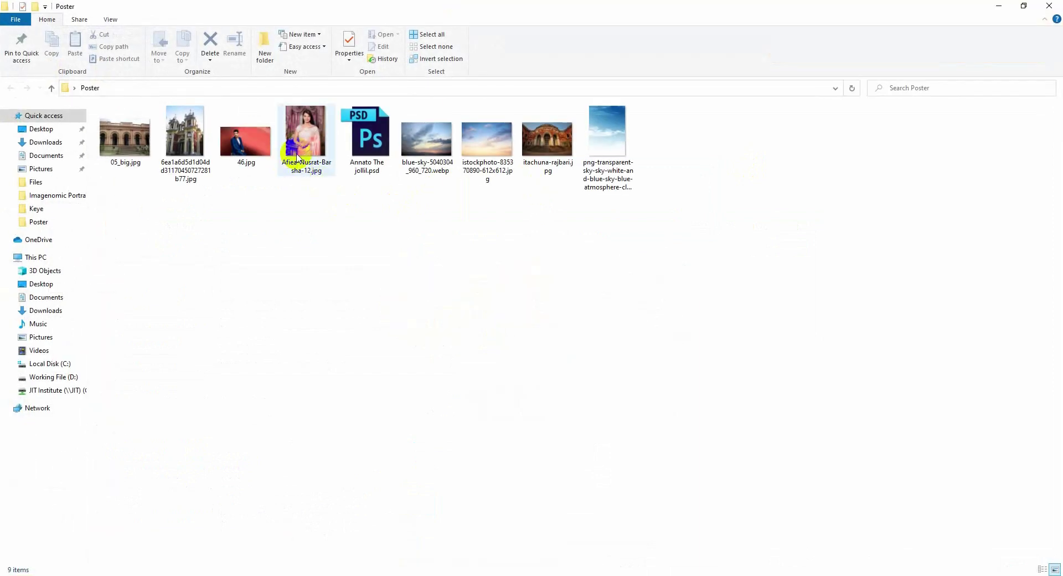
{"action": "left_click_drag", "start_coordinate": [237, 138], "coordinate": [194, 573]}
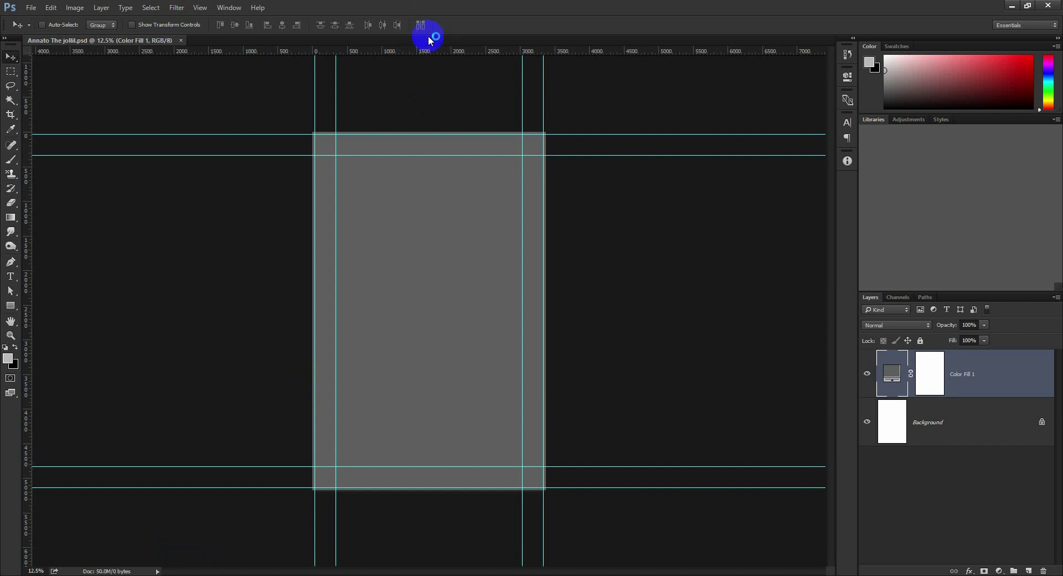
Open 46.jpg and the saree portrait in Photoshop, then zoom into the man's suit
{"action": "left_click_drag", "start_coordinate": [193, 573], "coordinate": [375, 548]}
{"action": "mouse_move", "coordinate": [306, 135]}
{"action": "left_mouse_down"}
{"action": "mouse_move", "coordinate": [363, 565]}
{"action": "mouse_move", "coordinate": [356, 45]}
{"action": "left_mouse_up"}
{"action": "left_click", "coordinate": [259, 42]}
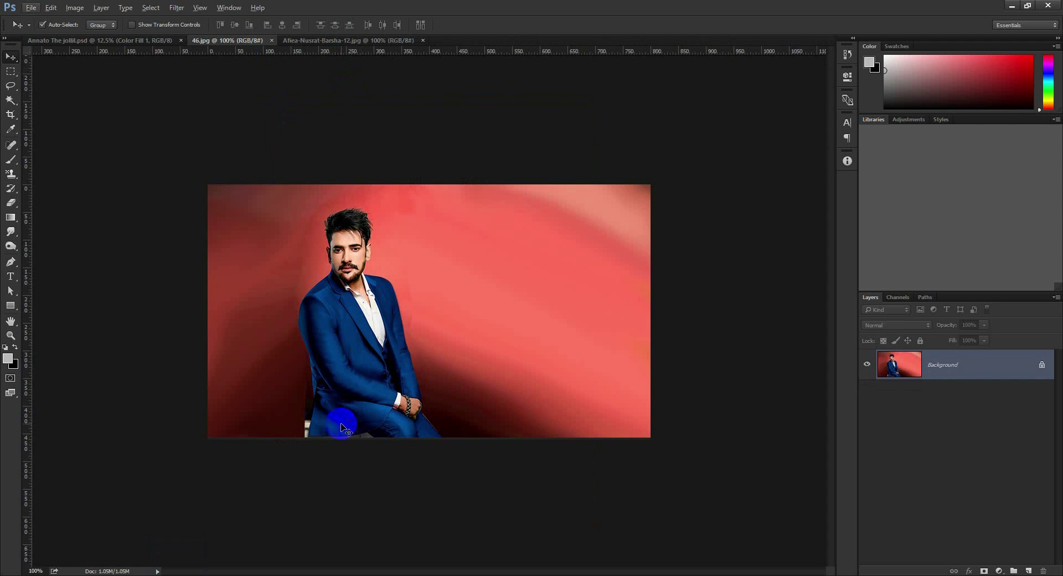
{"action": "key", "text": "ctrl+plus"}
{"action": "left_click_drag", "start_coordinate": [266, 403], "coordinate": [380, 256]}
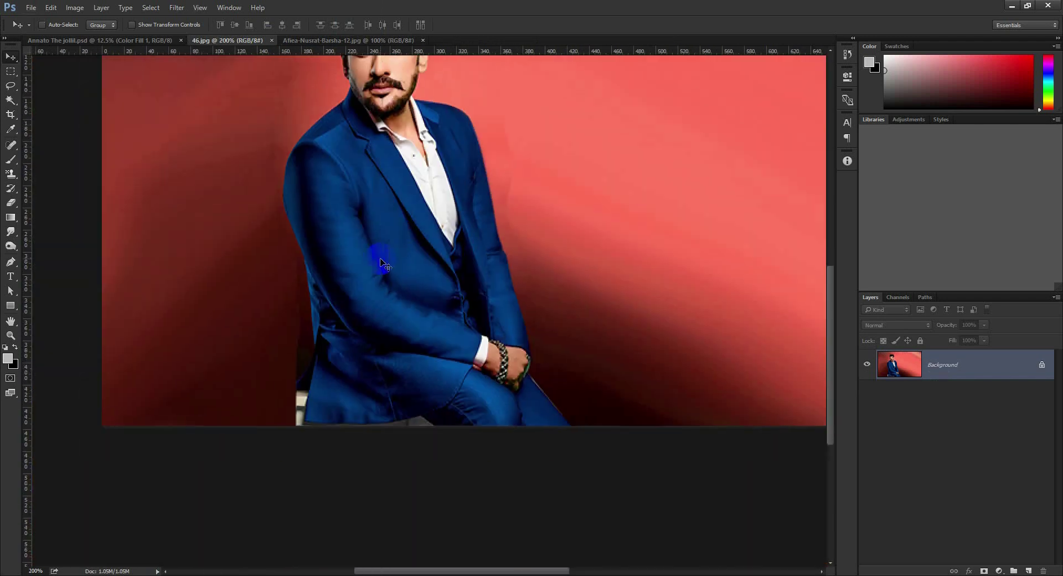
Apply Shadows/Highlights with Shadows at 35% to the suited man photo
{"action": "key", "text": "ctrl+minus"}
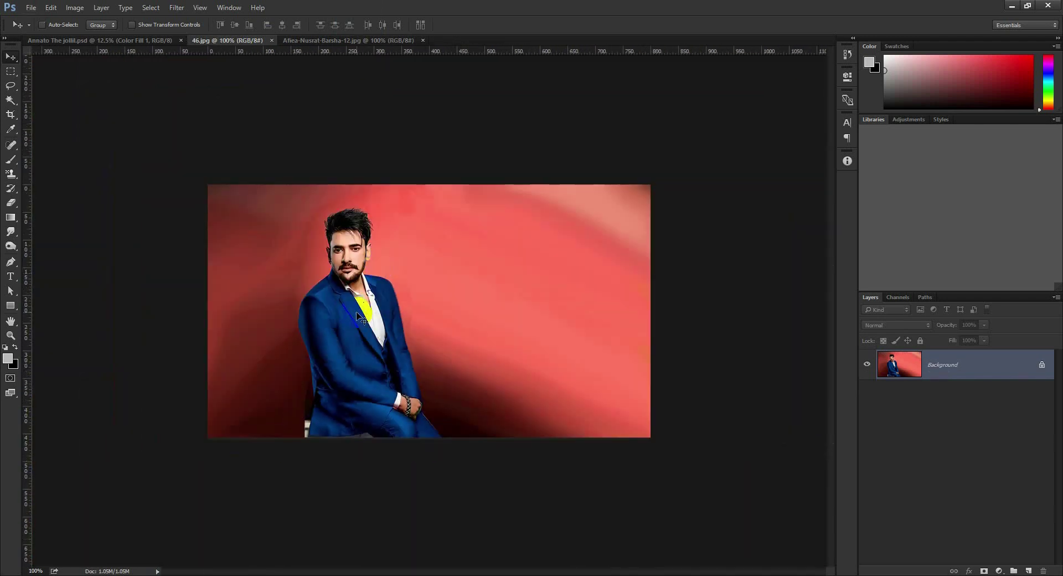
{"action": "left_click", "coordinate": [75, 8]}
{"action": "mouse_move", "coordinate": [124, 35]}
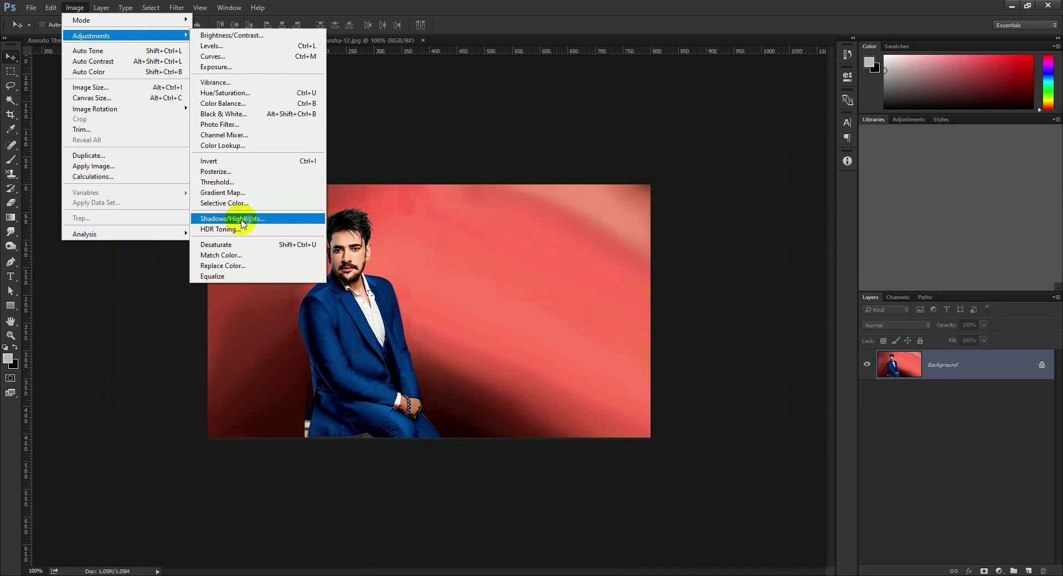
{"action": "left_click", "coordinate": [232, 219]}
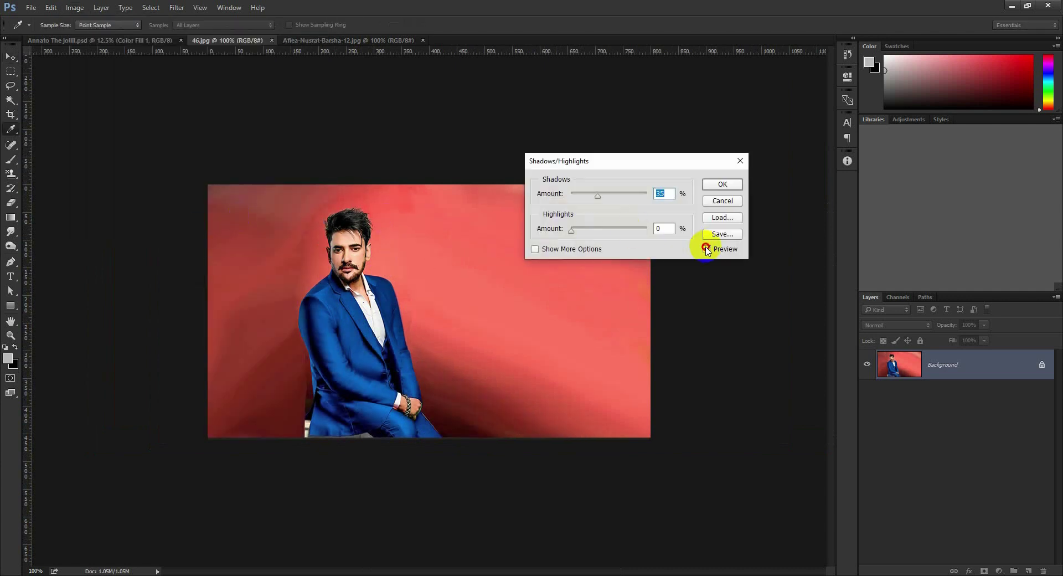
{"action": "left_click", "coordinate": [707, 249]}
{"action": "left_click", "coordinate": [706, 249]}
{"action": "left_click", "coordinate": [708, 250]}
{"action": "left_click", "coordinate": [707, 249]}
{"action": "left_click", "coordinate": [707, 250]}
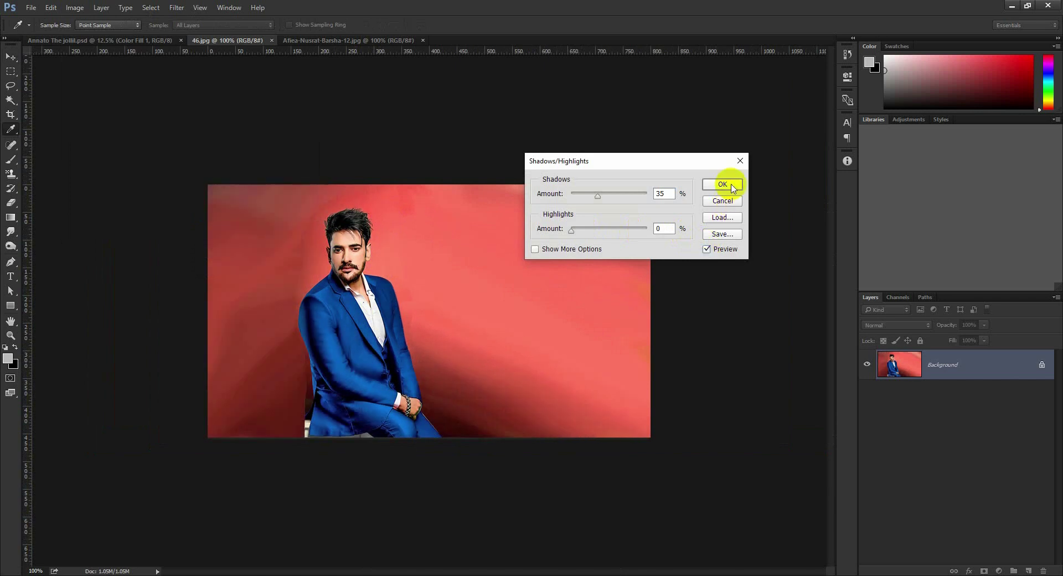
{"action": "left_click", "coordinate": [732, 188]}
Zoom in closely on the suited man's jacket
{"action": "key", "text": "v"}
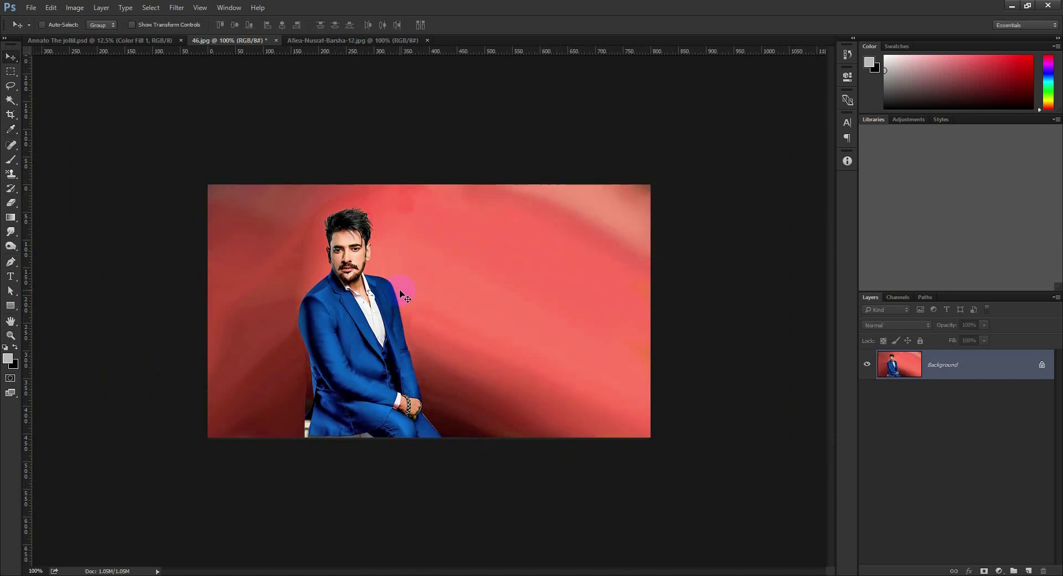
{"action": "scroll", "coordinate": [401, 292], "scroll_direction": "up", "scroll_amount": 1}
{"action": "left_click_drag", "start_coordinate": [280, 403], "coordinate": [379, 283]}
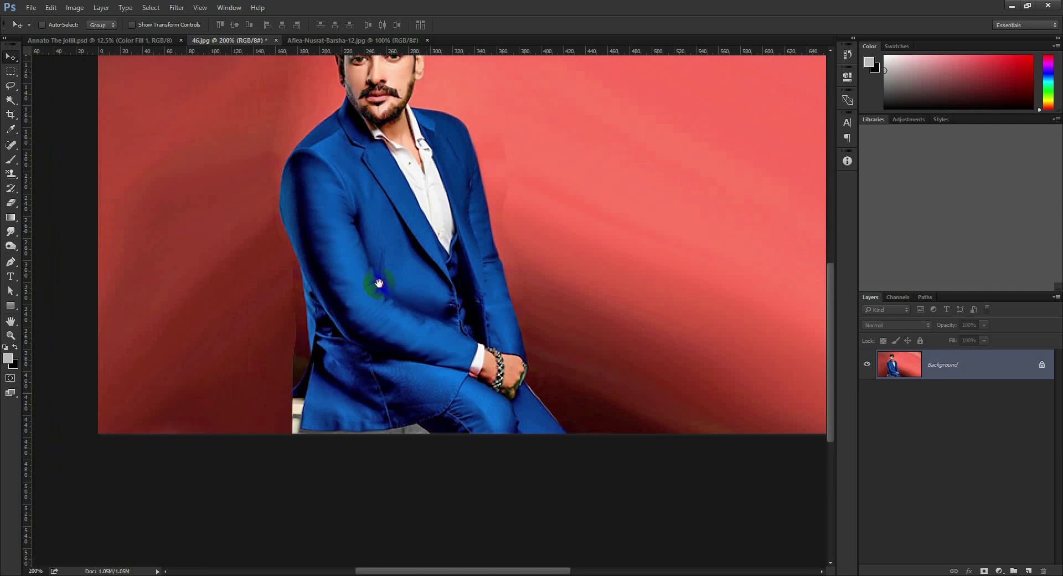
{"action": "key", "text": "ctrl+plus"}
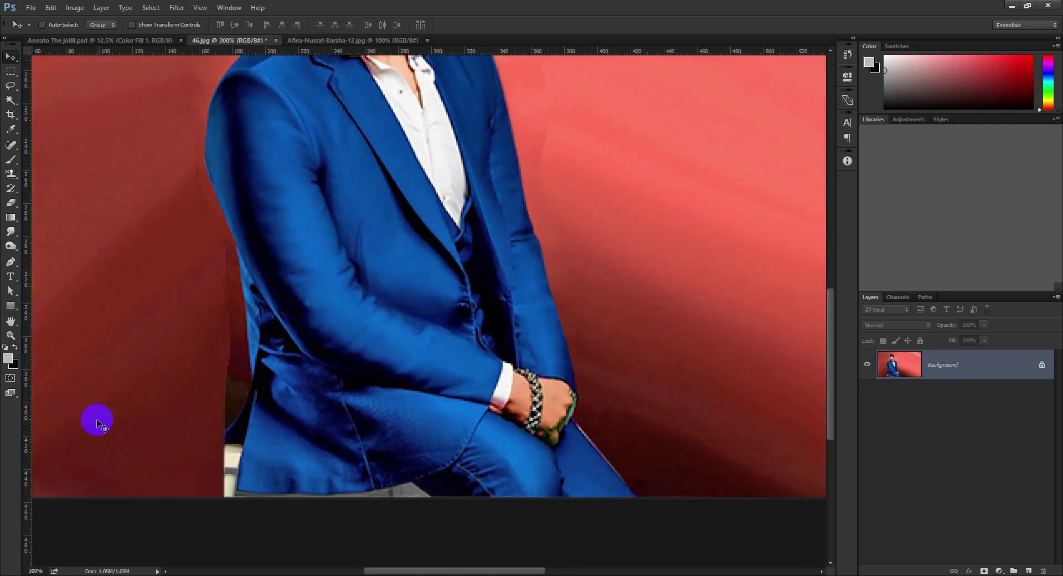
Trace the man with the Pen tool and mask out the red backdrop
{"action": "left_click", "coordinate": [9, 265]}
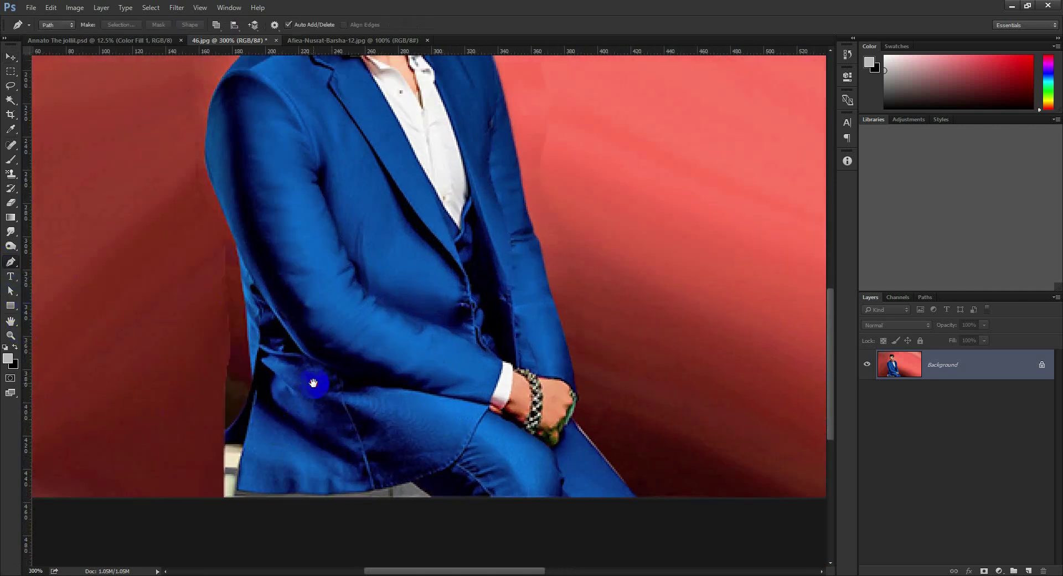
{"action": "left_click_drag", "start_coordinate": [313, 380], "coordinate": [356, 321]}
{"action": "left_click", "coordinate": [271, 371]}
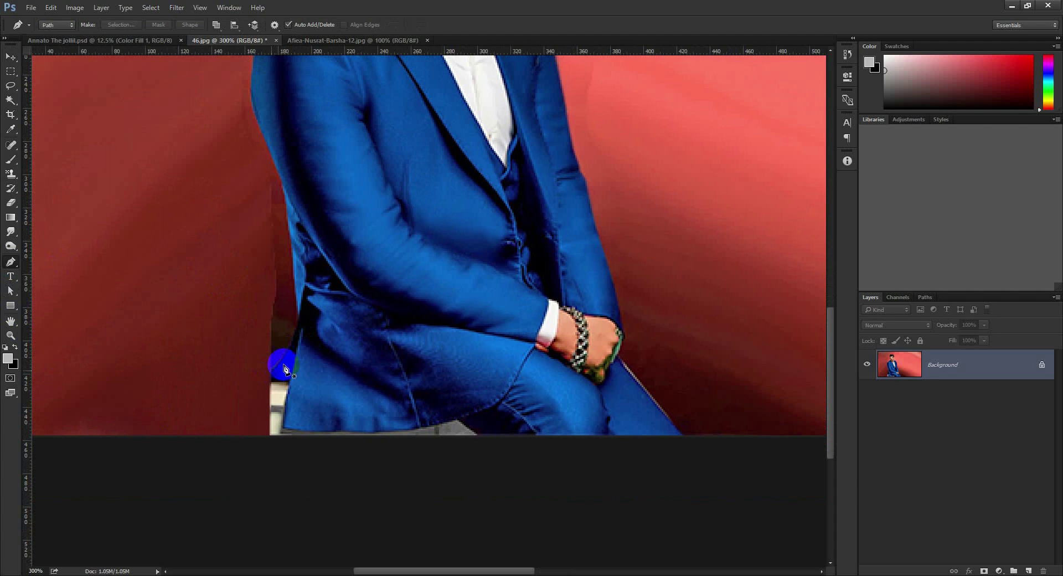
{"action": "left_click", "coordinate": [270, 373]}
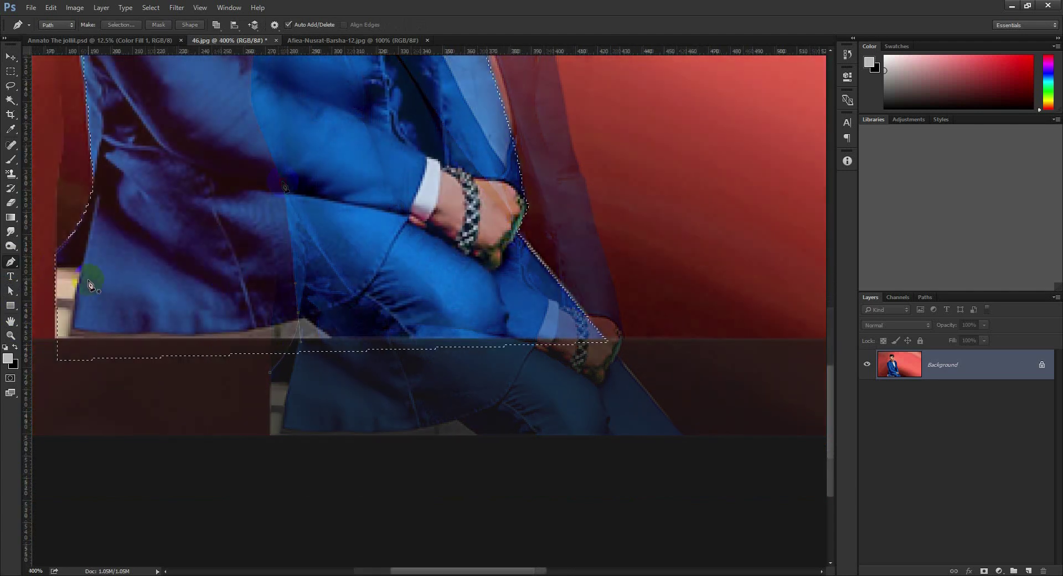
{"action": "left_click", "coordinate": [985, 571]}
{"action": "scroll", "coordinate": [389, 315], "scroll_direction": "down", "scroll_amount": 1}
{"action": "scroll", "coordinate": [382, 310], "scroll_direction": "down", "scroll_amount": 1}
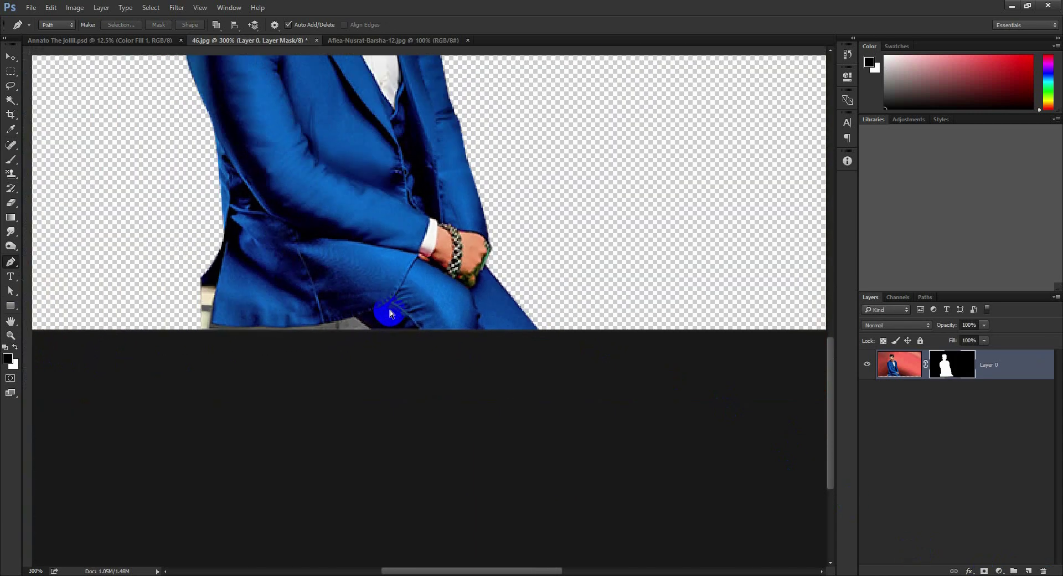
{"action": "scroll", "coordinate": [382, 310], "scroll_direction": "down", "scroll_amount": 1}
{"action": "scroll", "coordinate": [384, 300], "scroll_direction": "down", "scroll_amount": 1}
{"action": "scroll", "coordinate": [383, 299], "scroll_direction": "up", "scroll_amount": 1}
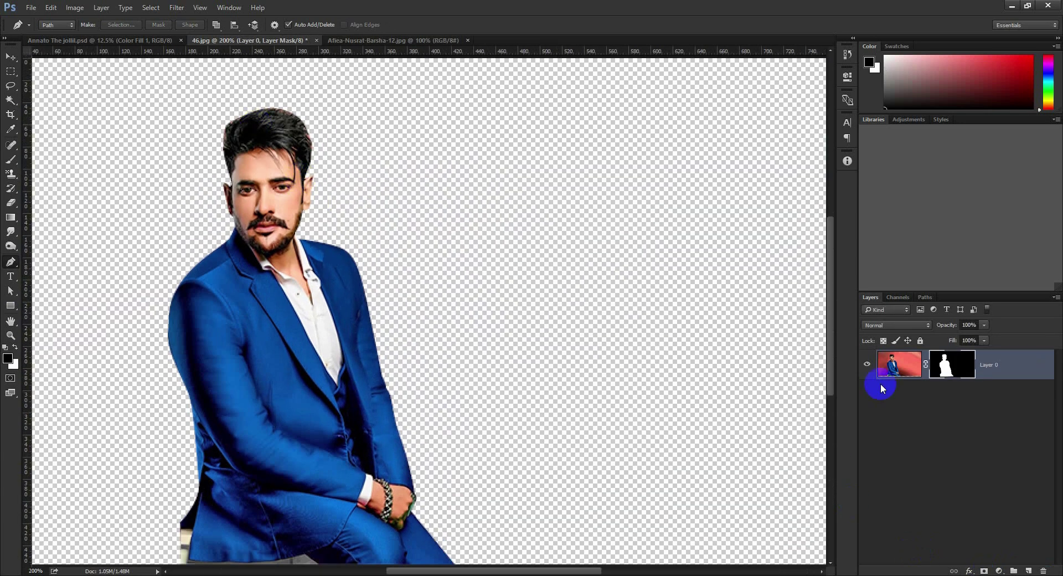
Refine the man's mask over his hair, ear and neck with the Refine Radius brush
{"action": "right_click", "coordinate": [946, 364]}
{"action": "left_click", "coordinate": [965, 457]}
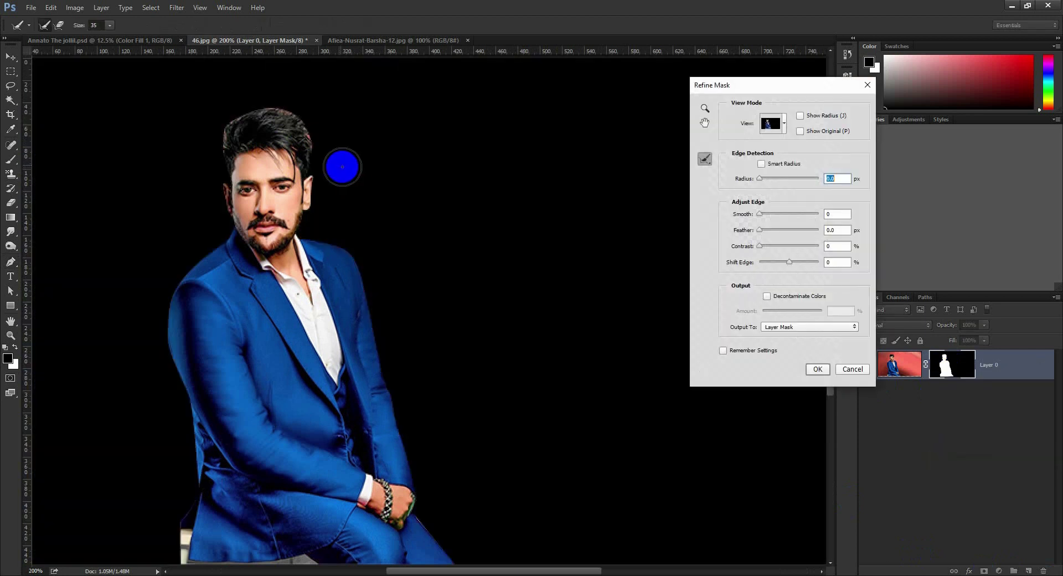
{"action": "left_click_drag", "start_coordinate": [327, 147], "coordinate": [319, 140]}
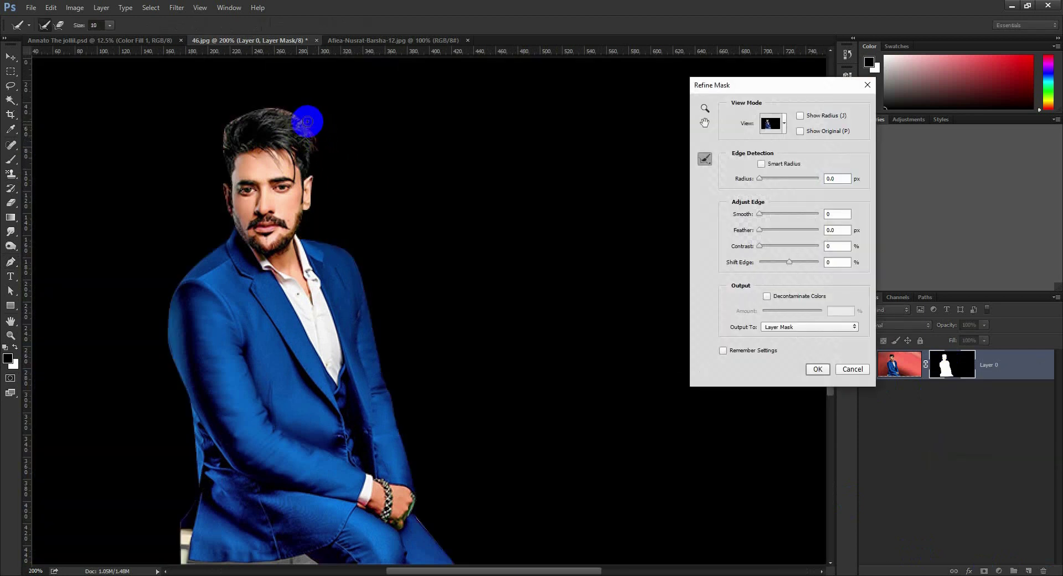
{"action": "key", "text": "bracketright"}
{"action": "mouse_move", "coordinate": [297, 104]}
{"action": "left_mouse_down"}
{"action": "mouse_move", "coordinate": [219, 125]}
{"action": "mouse_move", "coordinate": [226, 174]}
{"action": "left_mouse_up"}
{"action": "key", "text": "bracketleft"}
{"action": "left_click_drag", "start_coordinate": [310, 168], "coordinate": [309, 148]}
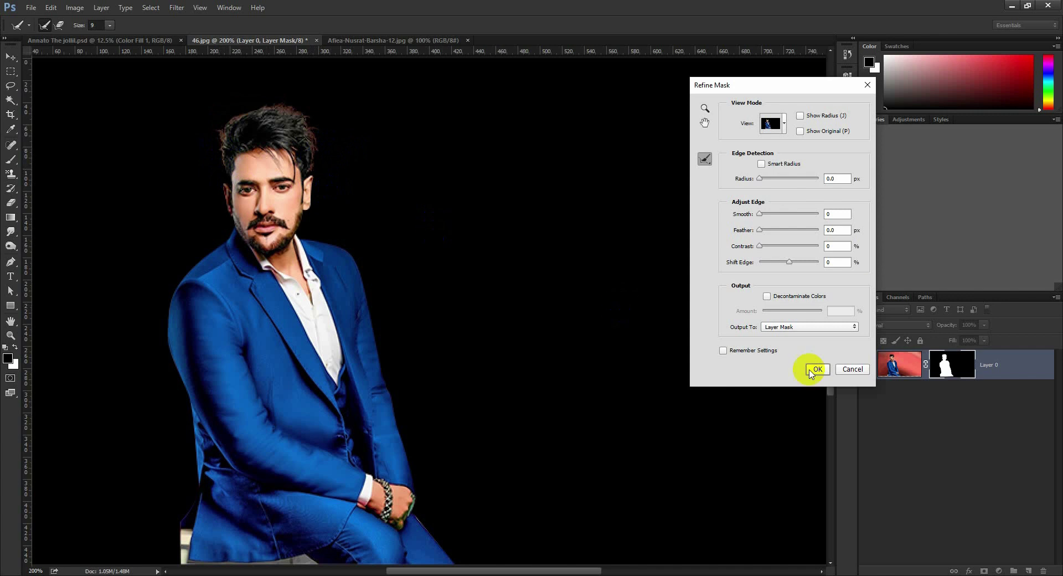
{"action": "key", "text": "bracketleft"}
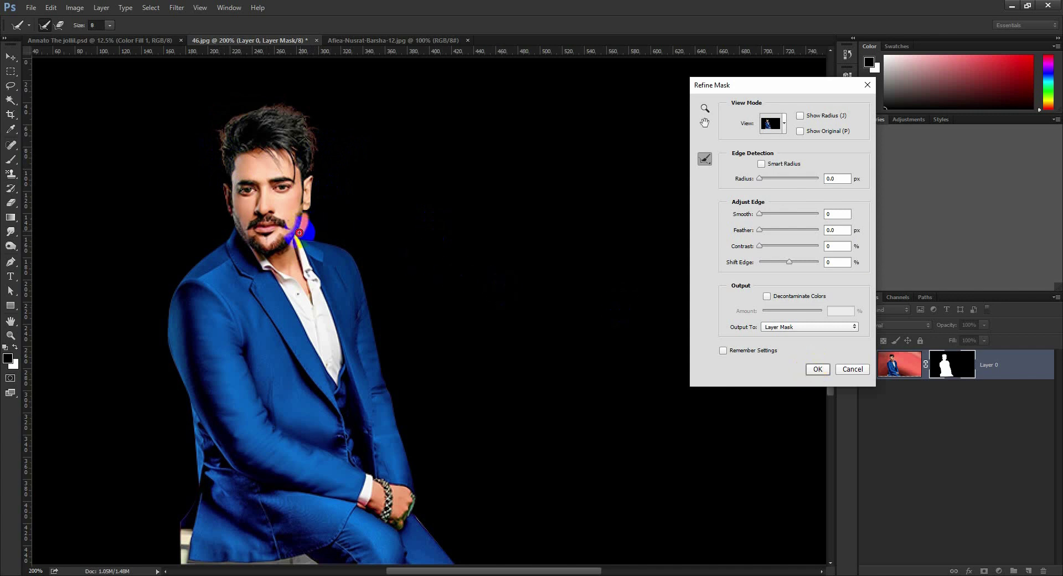
{"action": "left_click_drag", "start_coordinate": [299, 232], "coordinate": [302, 235]}
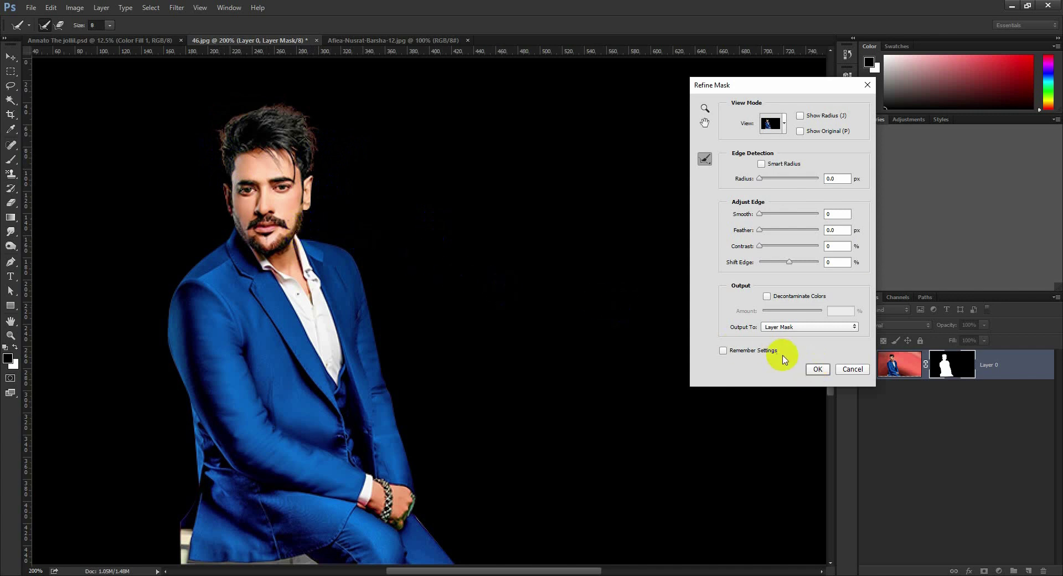
{"action": "left_click", "coordinate": [818, 369]}
Add a near-black Solid Color fill layer and move it below the man's layer
{"action": "left_click", "coordinate": [977, 428]}
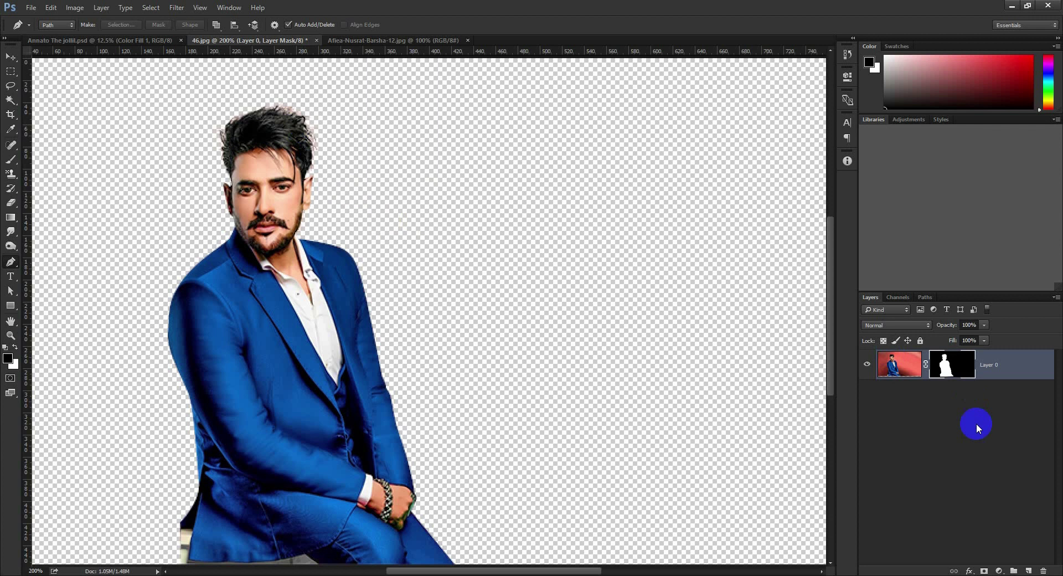
{"action": "left_click", "coordinate": [992, 559]}
{"action": "left_click", "coordinate": [973, 330]}
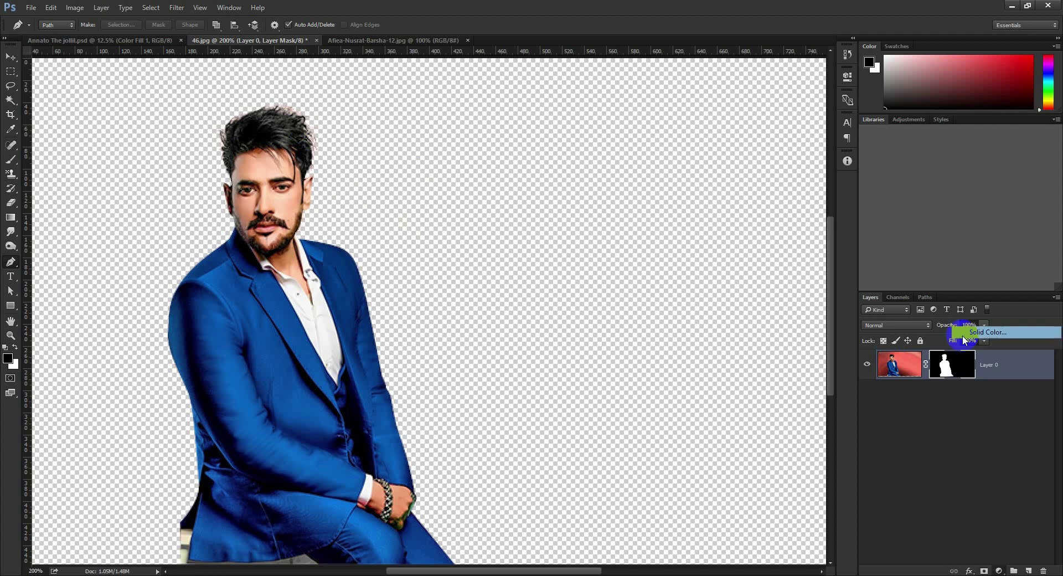
{"action": "left_click", "coordinate": [762, 344]}
{"action": "left_click", "coordinate": [948, 231]}
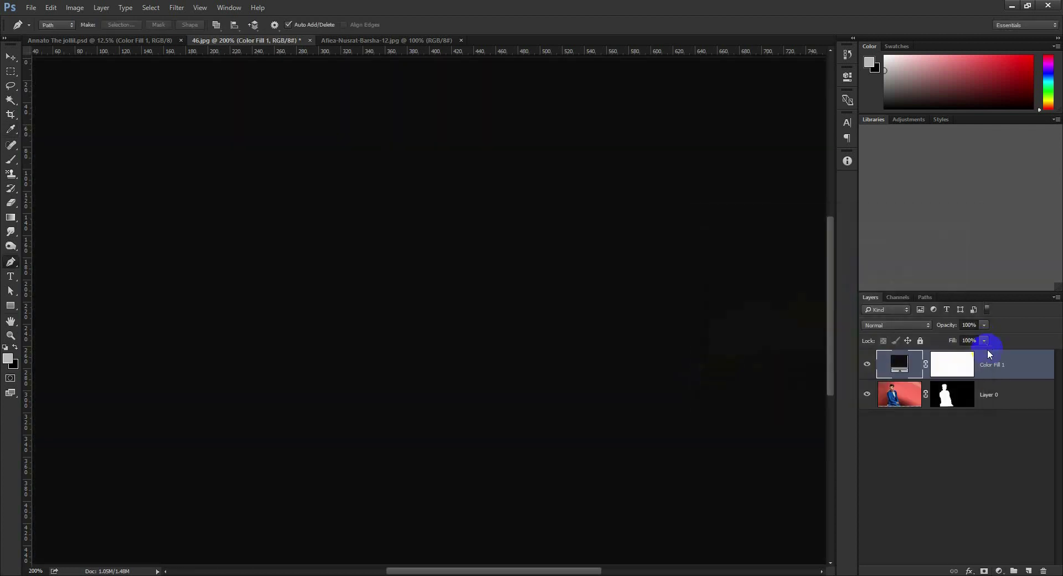
{"action": "left_click_drag", "start_coordinate": [980, 354], "coordinate": [990, 421]}
{"action": "scroll", "coordinate": [262, 111], "scroll_direction": "up", "scroll_amount": 1, "text": "alt"}
{"action": "scroll", "coordinate": [263, 105], "scroll_direction": "up", "scroll_amount": 2}
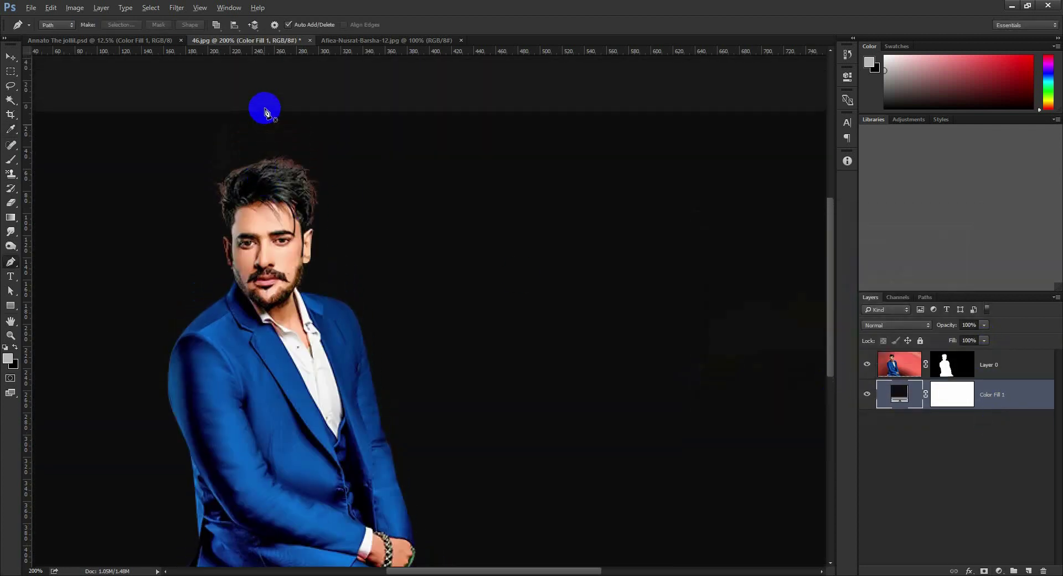
{"action": "scroll", "coordinate": [232, 123], "scroll_direction": "down", "scroll_amount": 1}
{"action": "scroll", "coordinate": [540, 228], "scroll_direction": "up", "scroll_amount": 3, "text": "alt"}
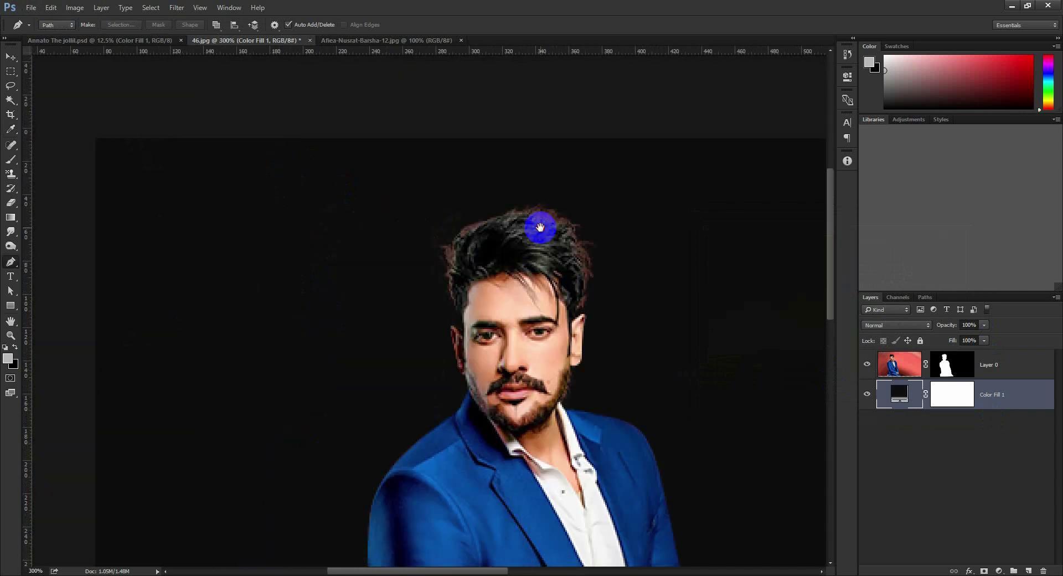
Add an empty layer above the man and clip it to his cut-out
{"action": "left_click", "coordinate": [1009, 378]}
{"action": "left_click", "coordinate": [1028, 571]}
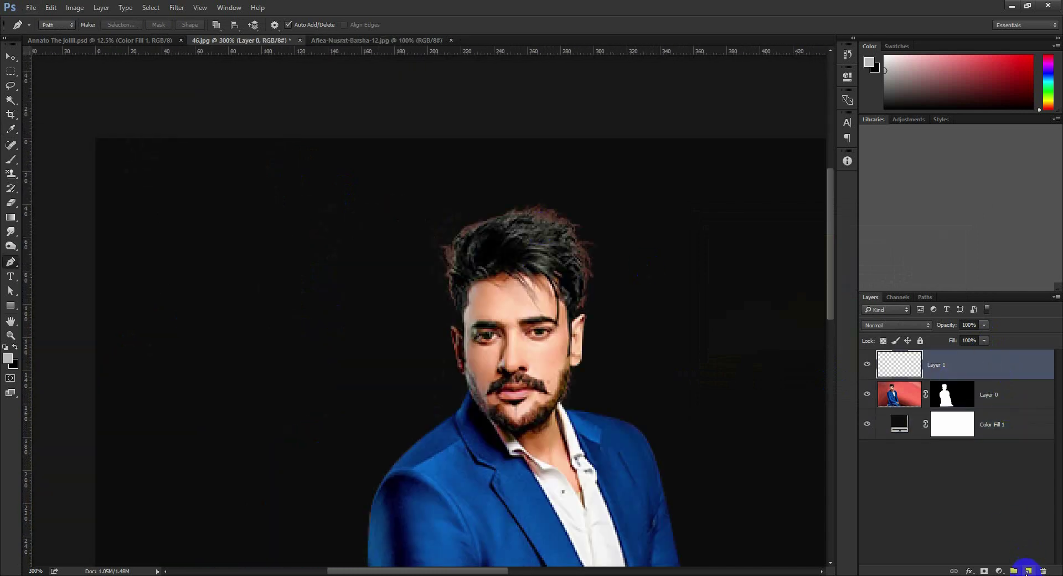
{"action": "left_click", "coordinate": [951, 380], "text": "ctrl"}
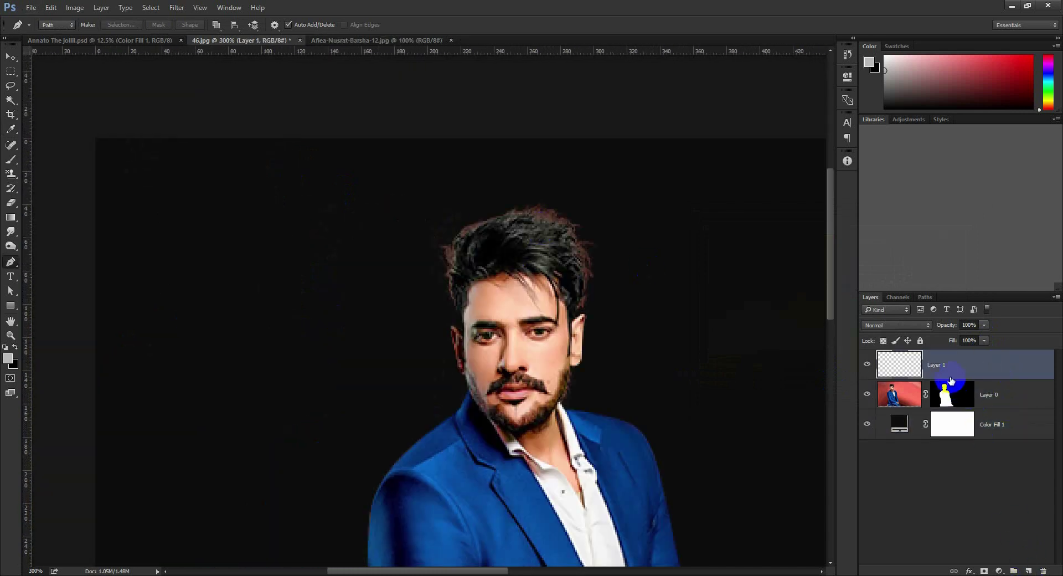
{"action": "right_click", "coordinate": [902, 396]}
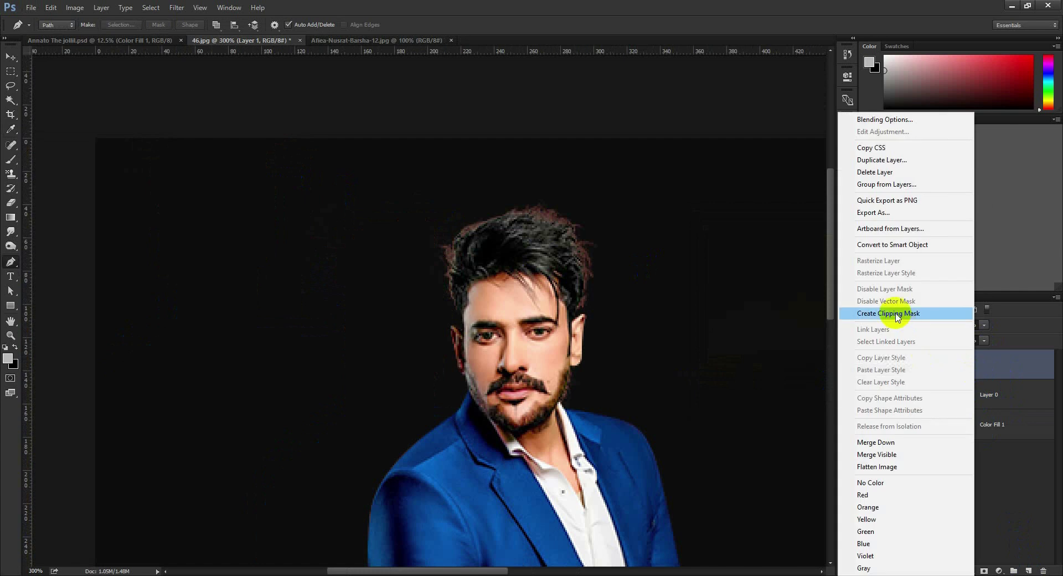
{"action": "left_click", "coordinate": [885, 308]}
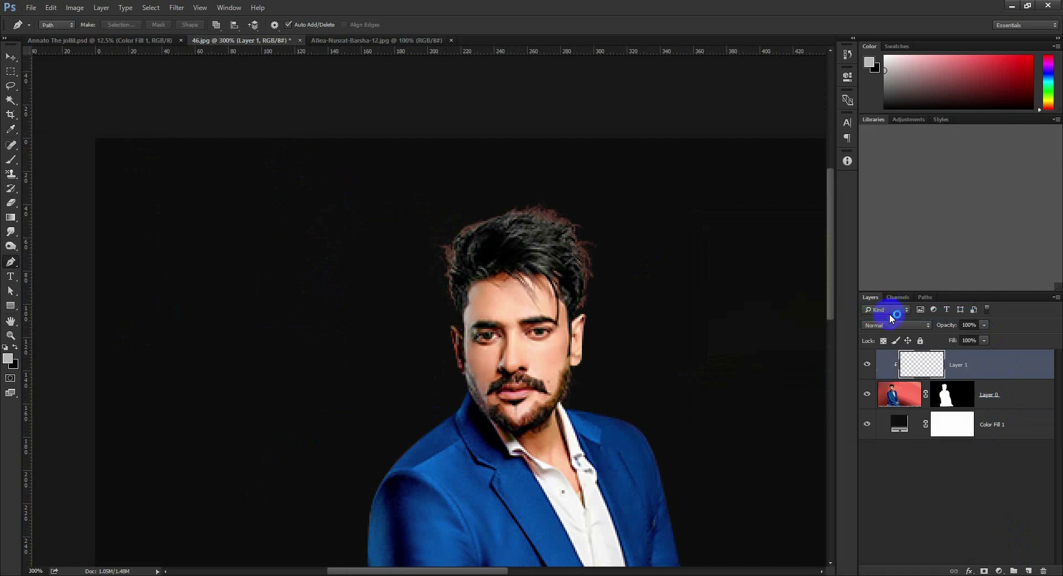
Paint the sampled dark hair colour at 20% opacity over the reddish hair fringe
{"action": "left_click", "coordinate": [11, 162]}
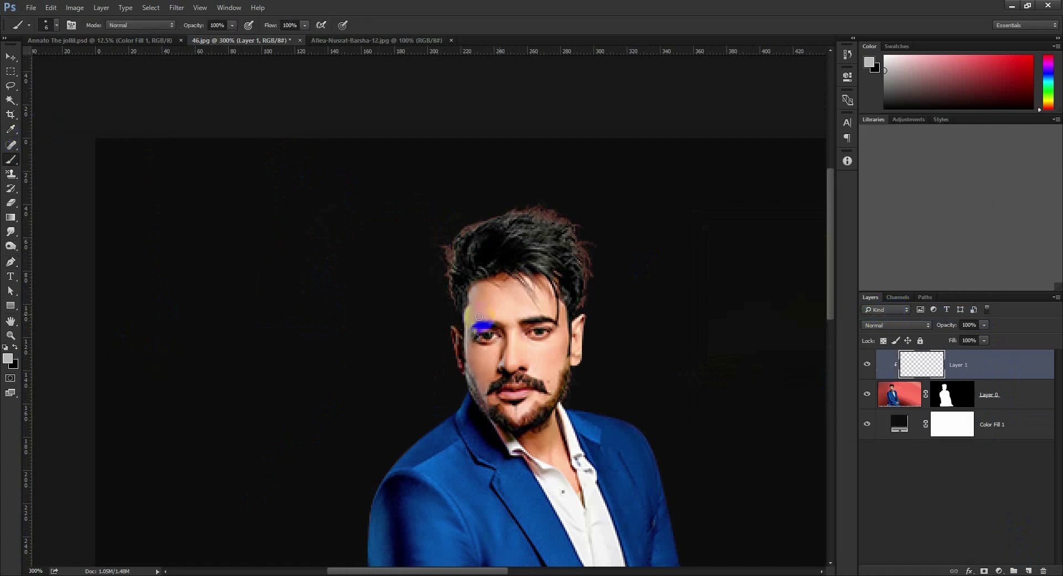
{"action": "left_click", "coordinate": [488, 227], "text": "alt"}
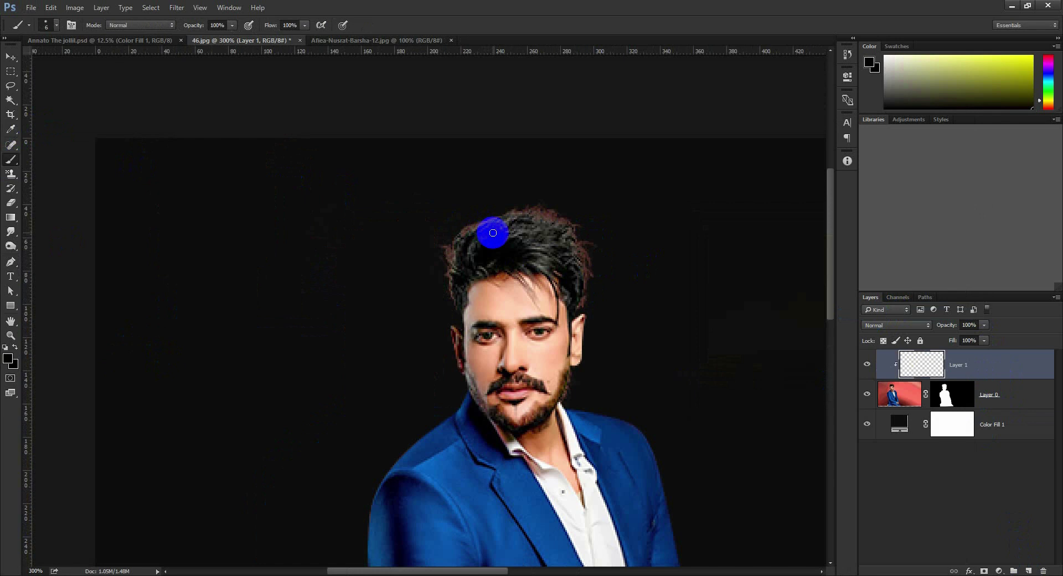
{"action": "key", "text": "bracketright"}
{"action": "key", "text": "bracketright"}
{"action": "key", "text": "bracketright"}
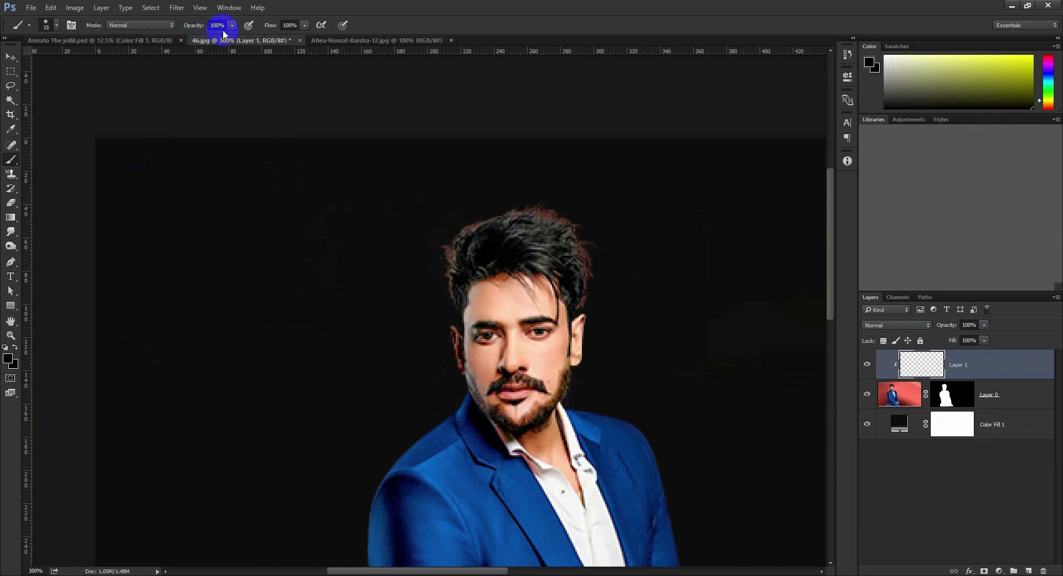
{"action": "left_click", "coordinate": [219, 24]}
{"action": "type", "text": "20"}
{"action": "key", "text": "Return"}
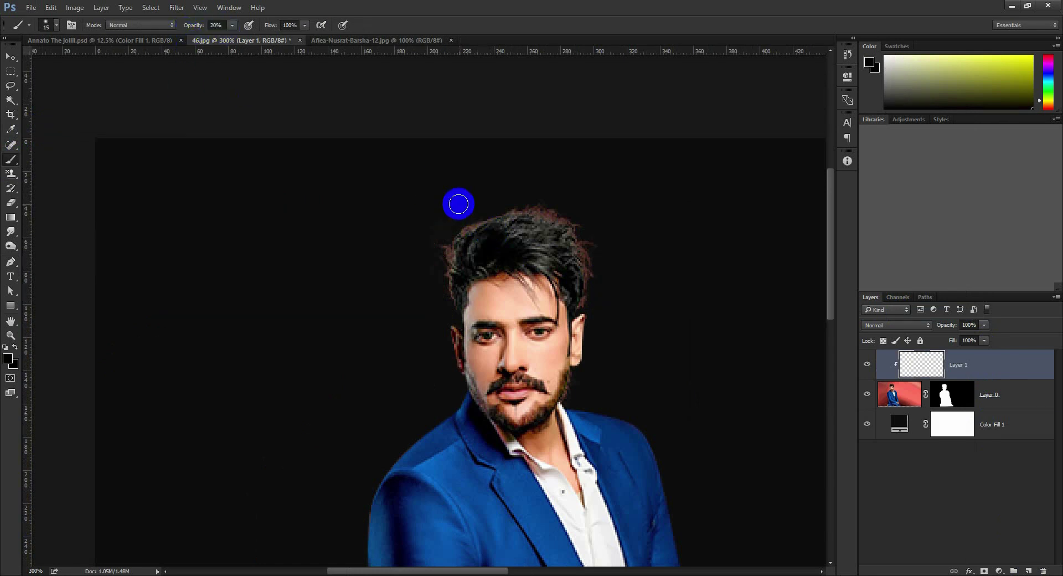
{"action": "mouse_move", "coordinate": [449, 256]}
{"action": "left_mouse_down"}
{"action": "mouse_move", "coordinate": [449, 272]}
{"action": "mouse_move", "coordinate": [440, 237]}
{"action": "mouse_move", "coordinate": [449, 301]}
{"action": "mouse_move", "coordinate": [450, 242]}
{"action": "mouse_move", "coordinate": [481, 210]}
{"action": "mouse_move", "coordinate": [541, 207]}
{"action": "mouse_move", "coordinate": [523, 200]}
{"action": "mouse_move", "coordinate": [569, 222]}
{"action": "left_mouse_up"}
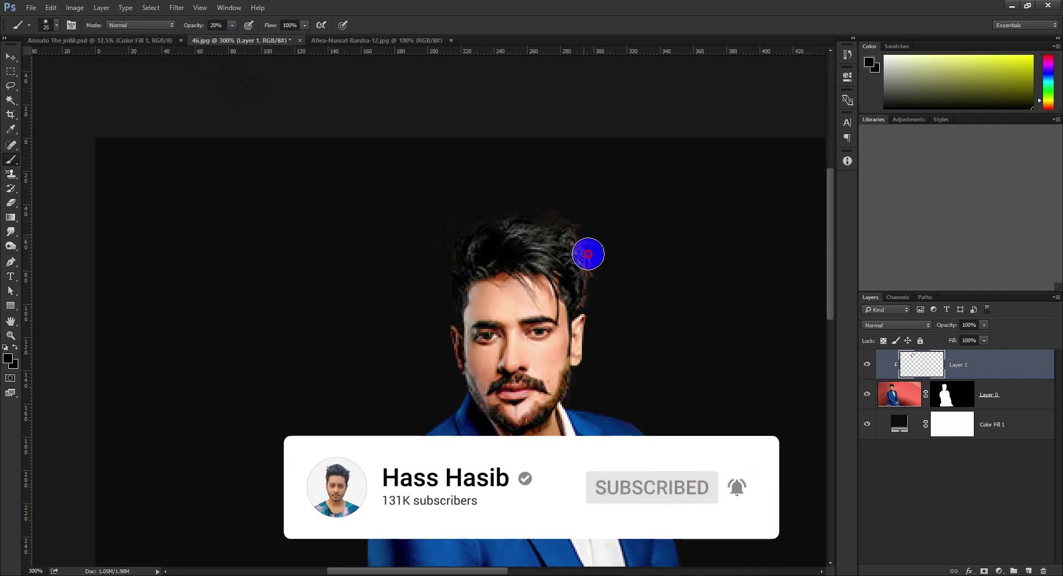
{"action": "key", "text": "bracketright"}
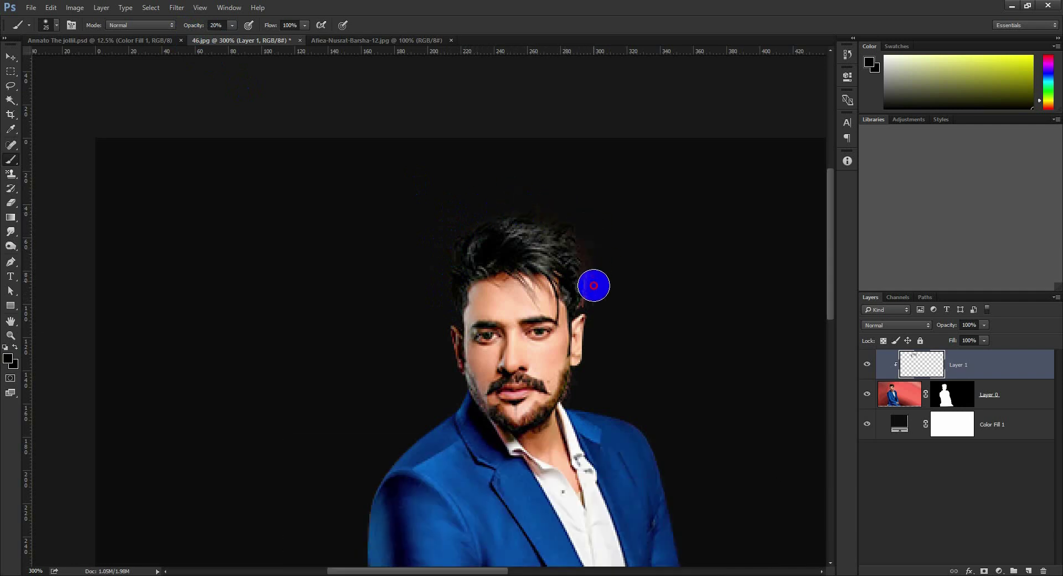
{"action": "left_click_drag", "start_coordinate": [595, 294], "coordinate": [591, 299]}
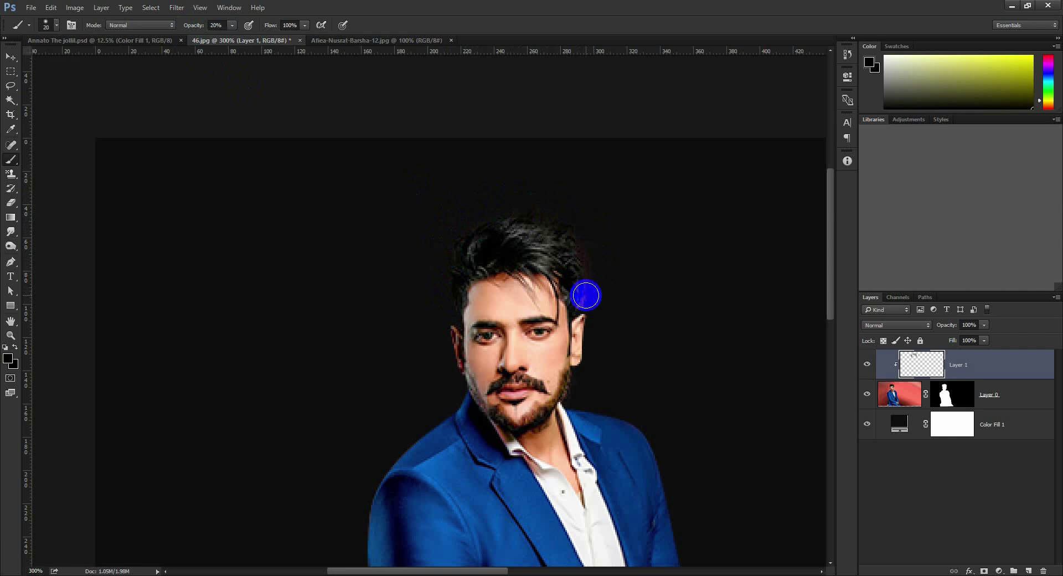
{"action": "left_click_drag", "start_coordinate": [585, 296], "coordinate": [529, 207]}
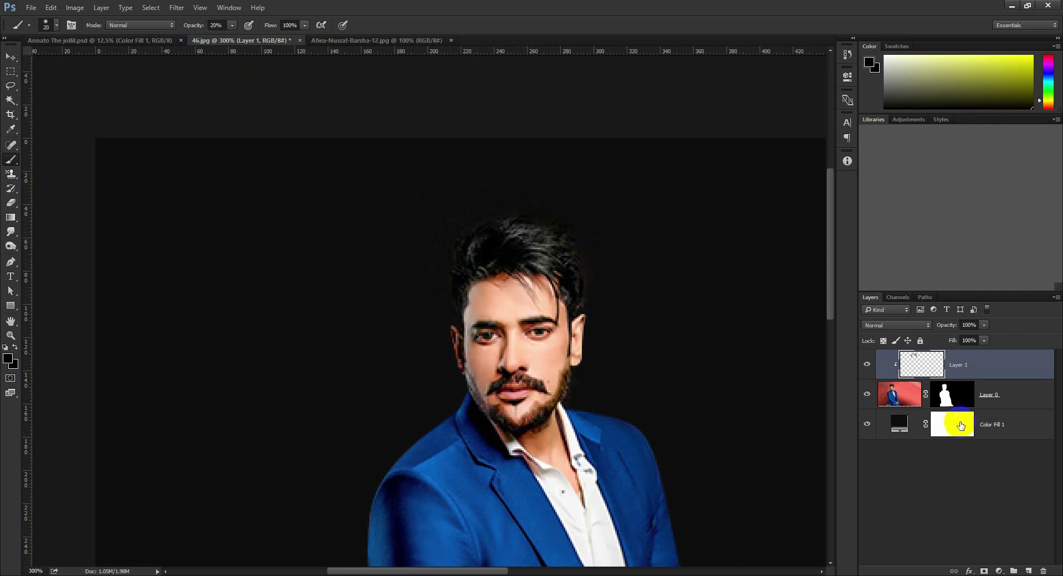
Change the Color Fill 1 colour from near black to mid grey #686868
{"action": "double_click", "coordinate": [899, 424]}
{"action": "left_click_drag", "start_coordinate": [778, 346], "coordinate": [670, 320]}
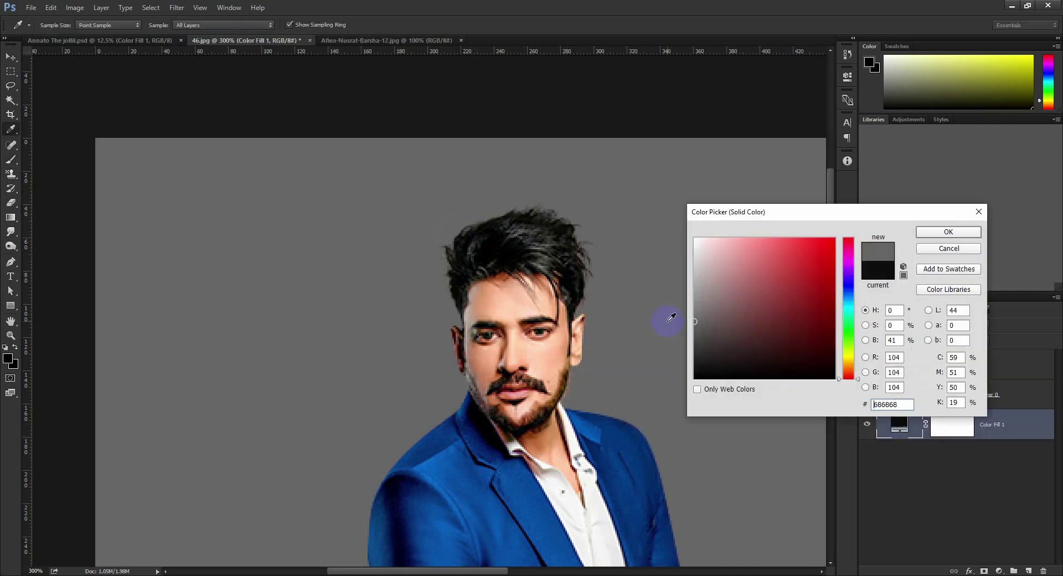
{"action": "left_click", "coordinate": [936, 233]}
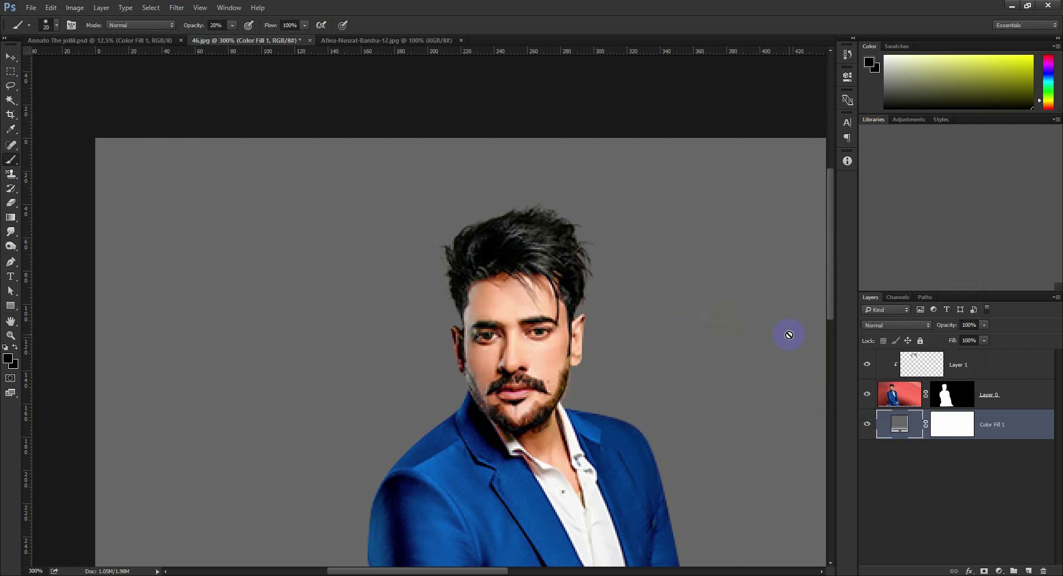
Merge the hair touch-up layer into the man's layer and view at 100%
{"action": "left_click", "coordinate": [922, 364]}
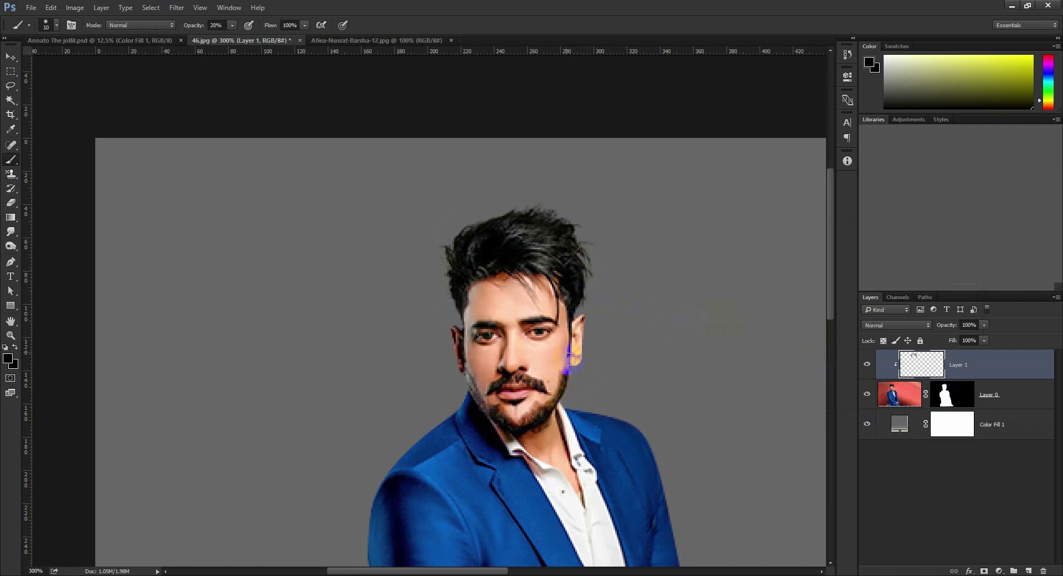
{"action": "key", "text": "ctrl+minus"}
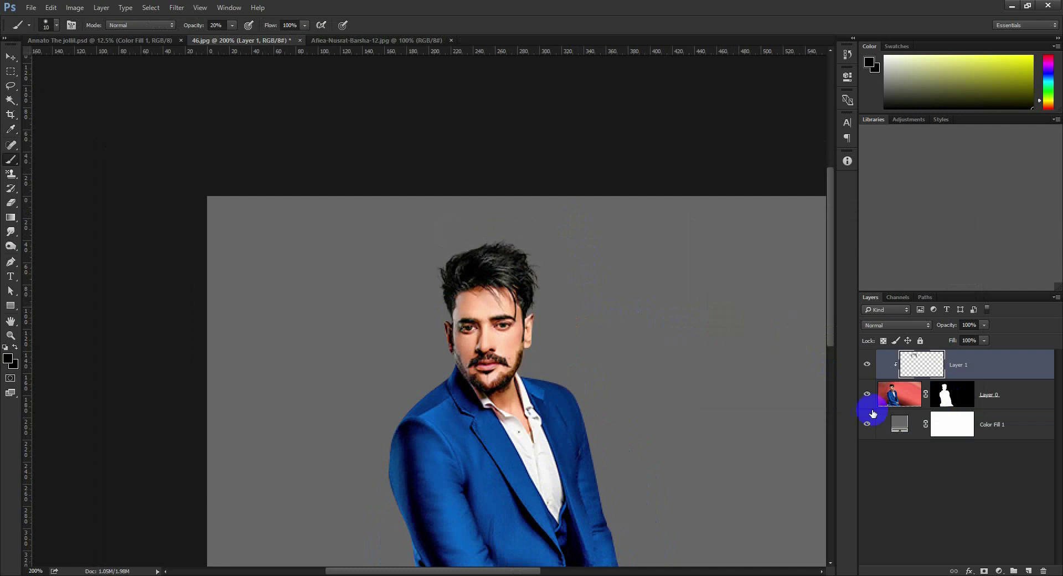
{"action": "left_click", "coordinate": [1014, 425]}
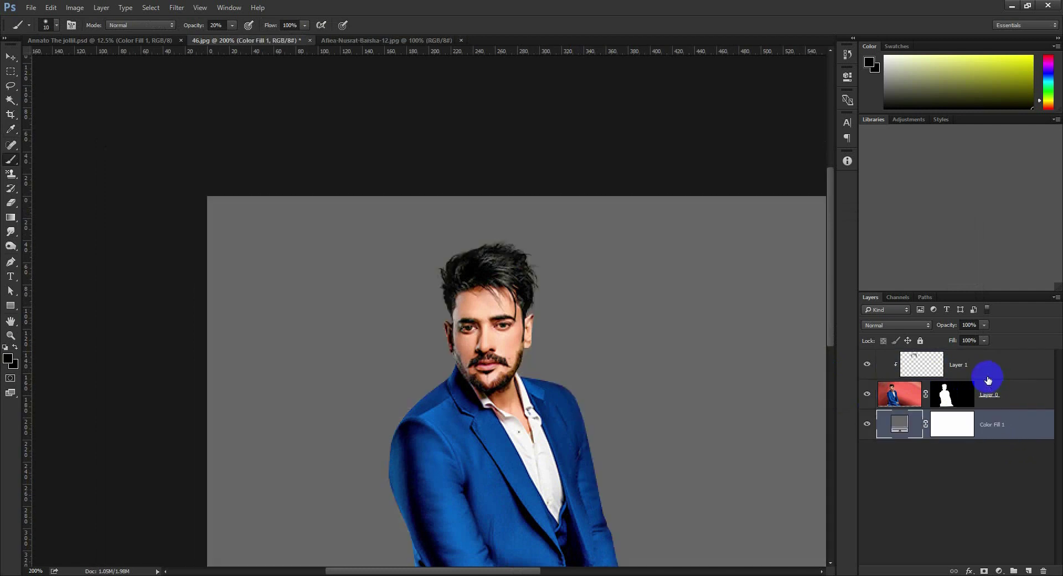
{"action": "left_click", "coordinate": [987, 377]}
{"action": "right_click", "coordinate": [997, 372]}
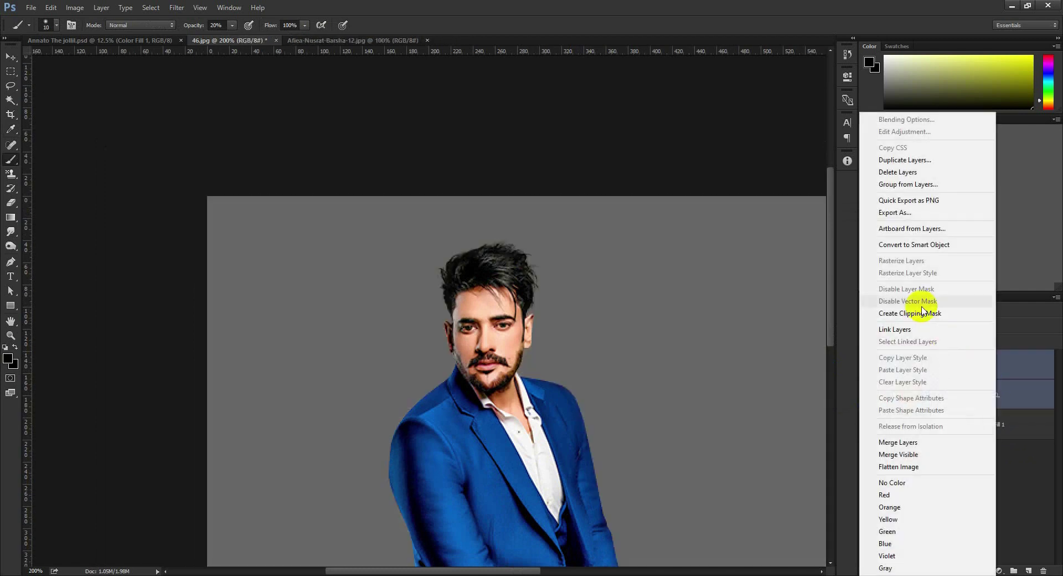
{"action": "left_click", "coordinate": [898, 442]}
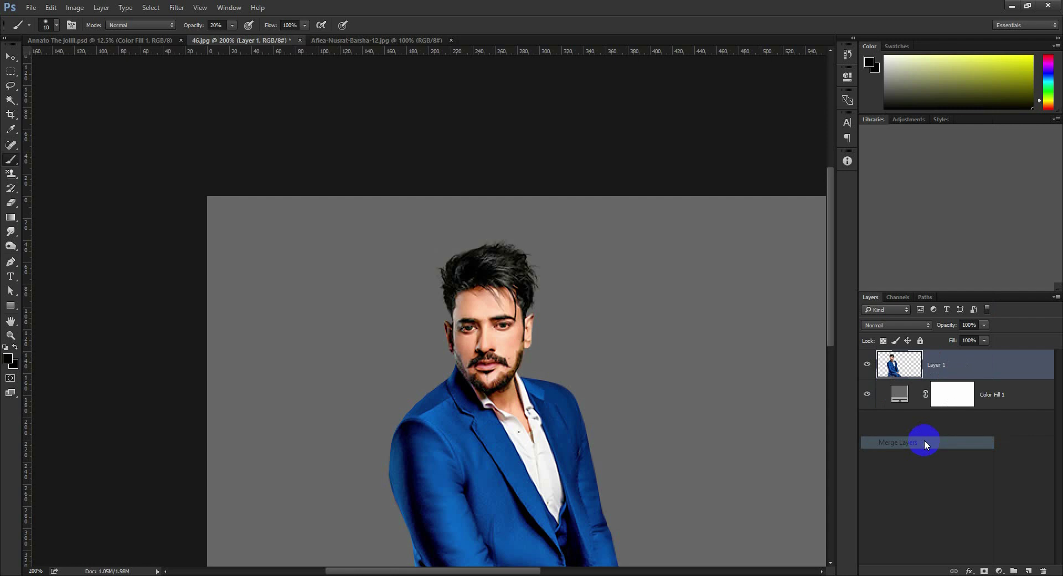
{"action": "scroll", "coordinate": [471, 329], "scroll_direction": "down", "scroll_amount": 3}
{"action": "scroll", "coordinate": [470, 333], "scroll_direction": "down", "scroll_amount": 1, "text": "alt"}
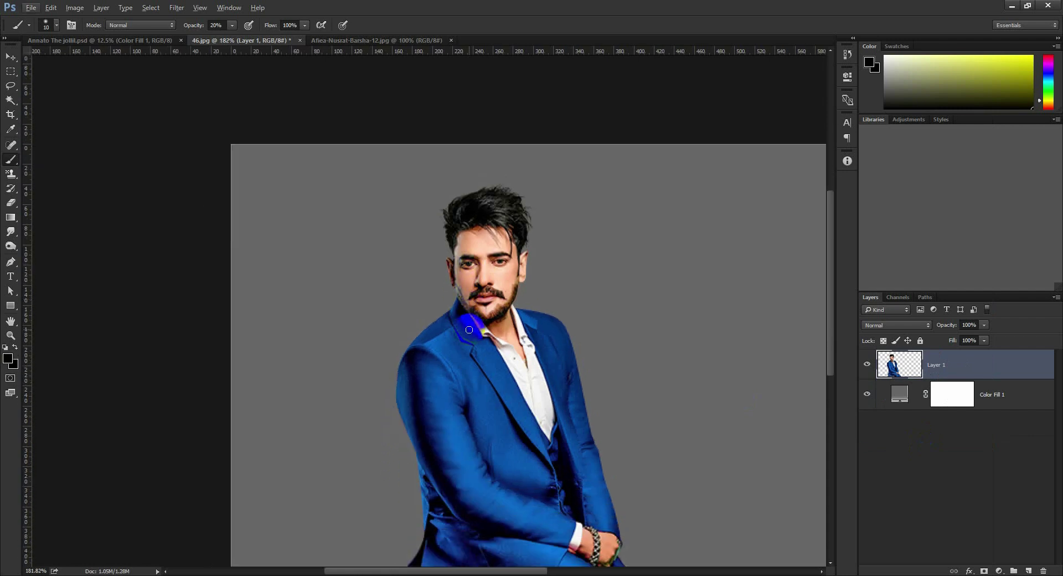
{"action": "key", "text": "ctrl+1"}
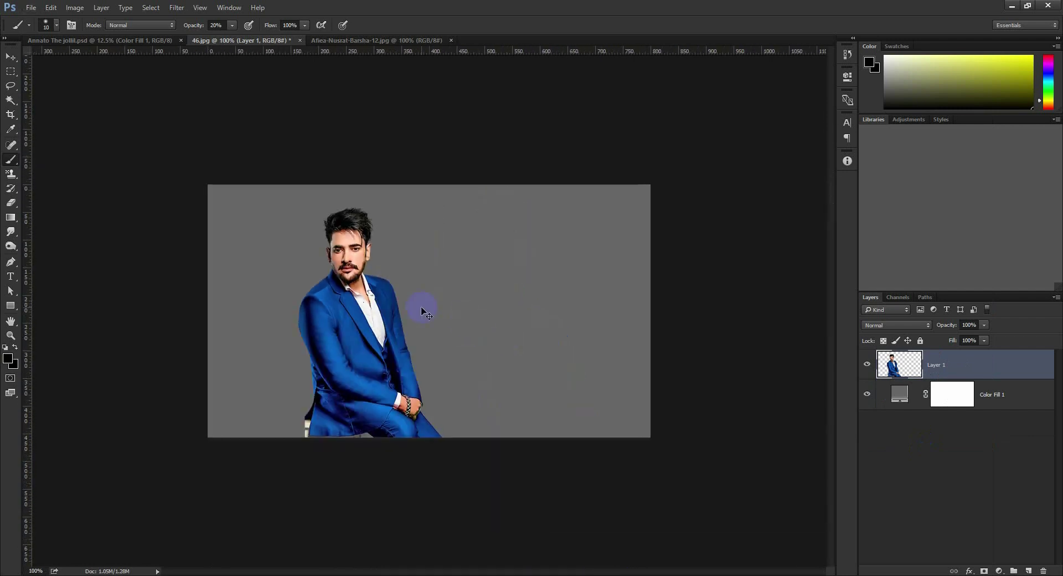
Bring the cut-out man into the Annato poster and convert him to a smart object
{"action": "left_click", "coordinate": [11, 56]}
{"action": "mouse_move", "coordinate": [370, 338]}
{"action": "left_mouse_down"}
{"action": "mouse_move", "coordinate": [422, 320]}
{"action": "mouse_move", "coordinate": [280, 71]}
{"action": "mouse_move", "coordinate": [135, 37]}
{"action": "mouse_move", "coordinate": [372, 287]}
{"action": "mouse_move", "coordinate": [475, 344]}
{"action": "left_mouse_up"}
{"action": "right_click", "coordinate": [971, 372]}
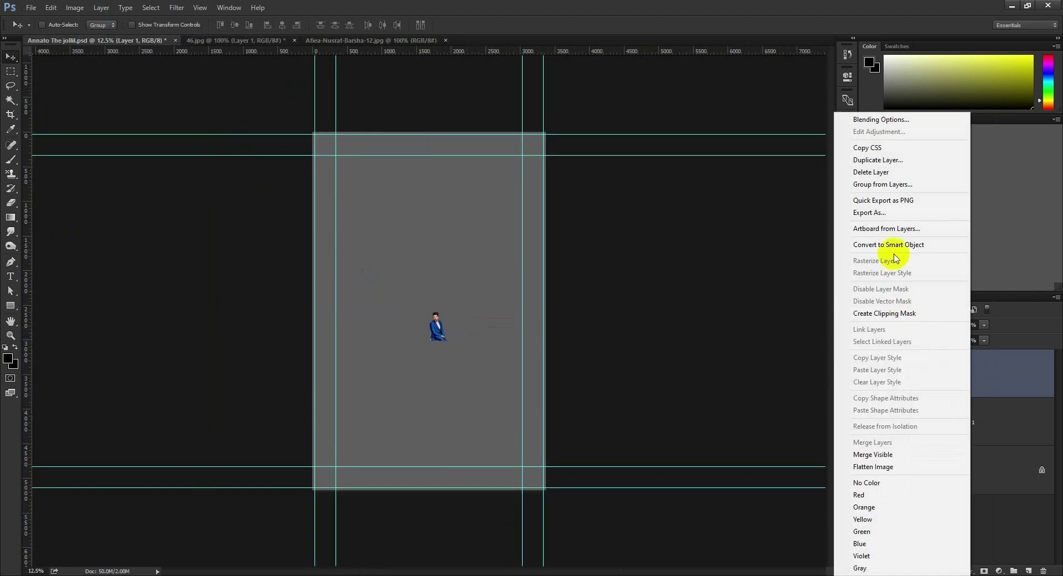
{"action": "left_click", "coordinate": [911, 244]}
Enlarge the man to fill the poster's lower centre and nudge him slightly right
{"action": "key", "text": "ctrl+t"}
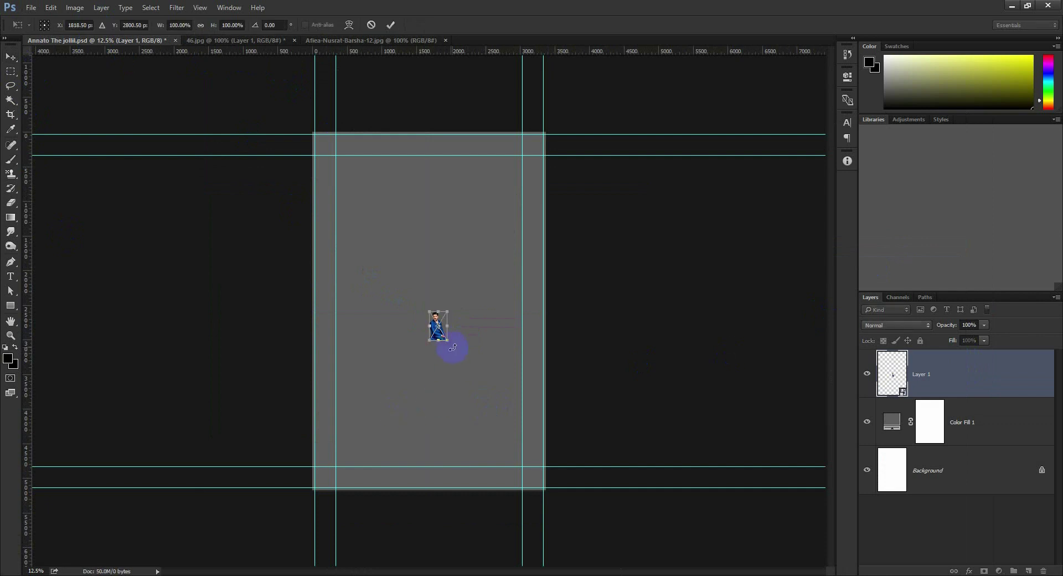
{"action": "mouse_move", "coordinate": [446, 340]}
{"action": "left_mouse_down"}
{"action": "mouse_move", "coordinate": [525, 469]}
{"action": "mouse_move", "coordinate": [513, 449]}
{"action": "left_mouse_up"}
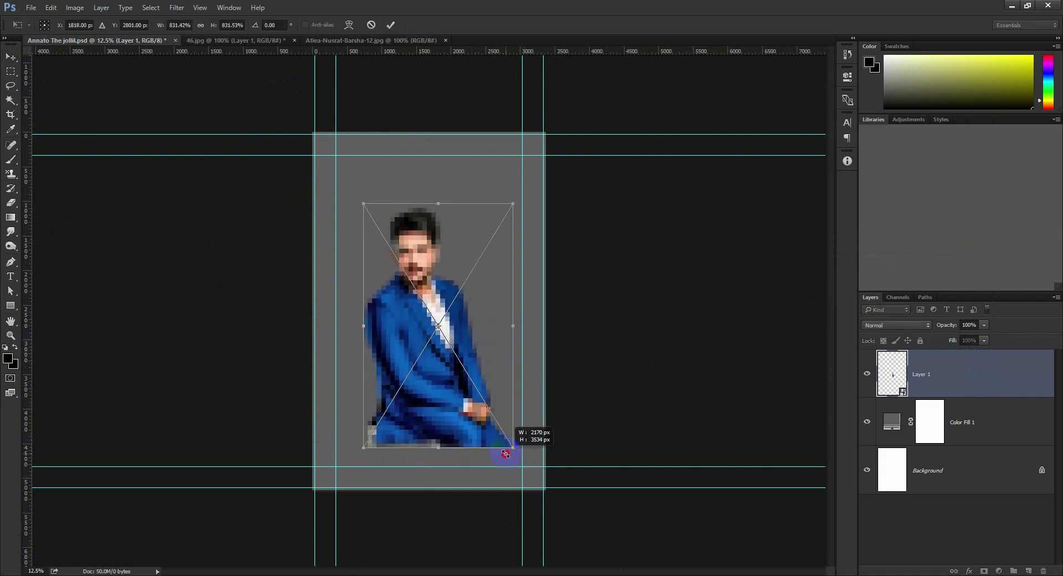
{"action": "left_click_drag", "start_coordinate": [471, 406], "coordinate": [474, 413]}
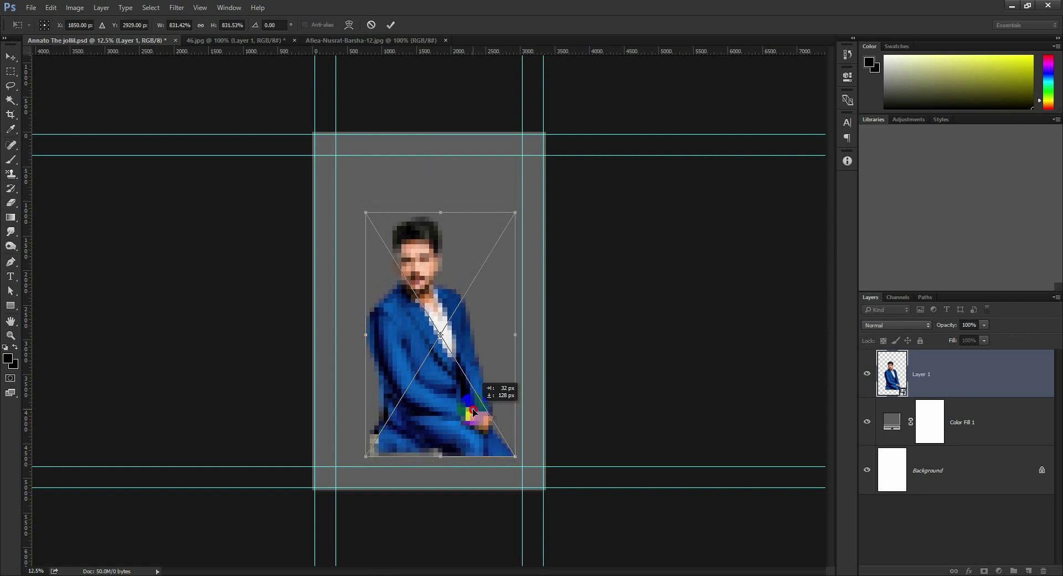
{"action": "key", "text": "Return"}
{"action": "left_click_drag", "start_coordinate": [446, 362], "coordinate": [451, 363]}
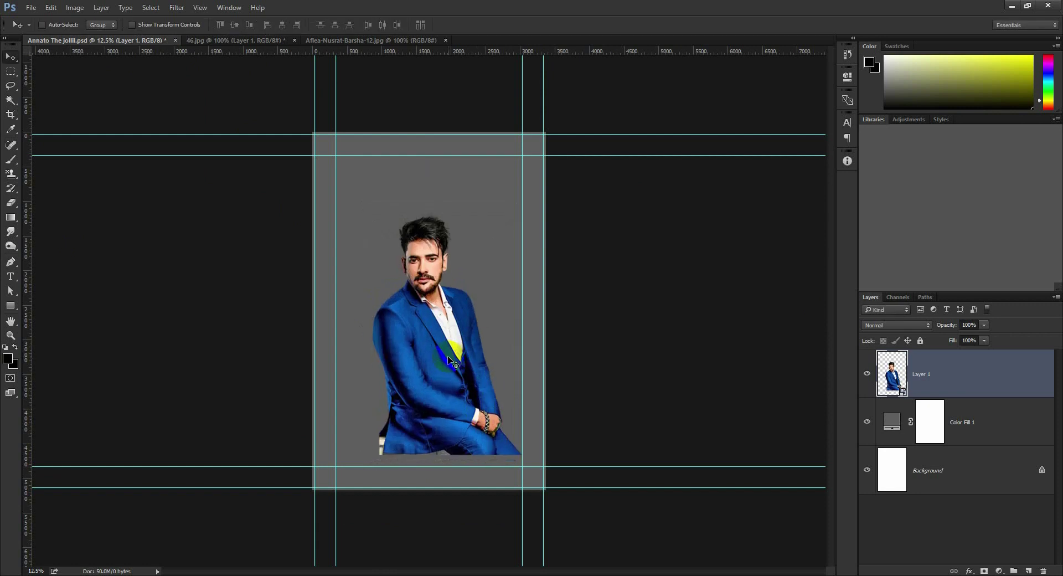
Save the man's cut-out photo as a Photoshop file and close it
{"action": "left_click", "coordinate": [240, 42]}
{"action": "key", "text": "ctrl+shift+s"}
{"action": "key", "text": "Return"}
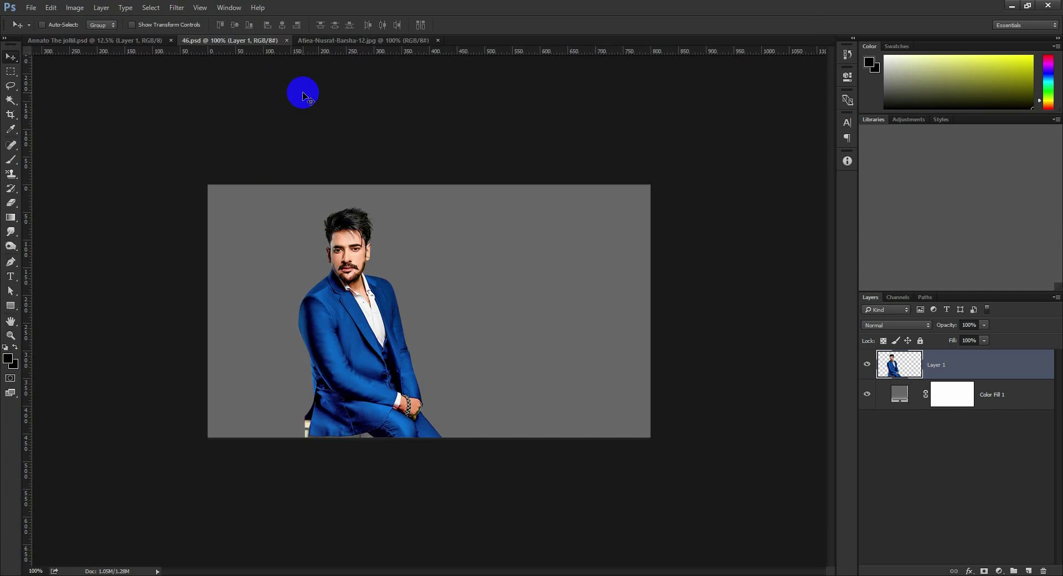
{"action": "left_click", "coordinate": [287, 41]}
Apply Shadows/Highlights with Shadows at 35% to the saree woman's photo
{"action": "left_click", "coordinate": [218, 41]}
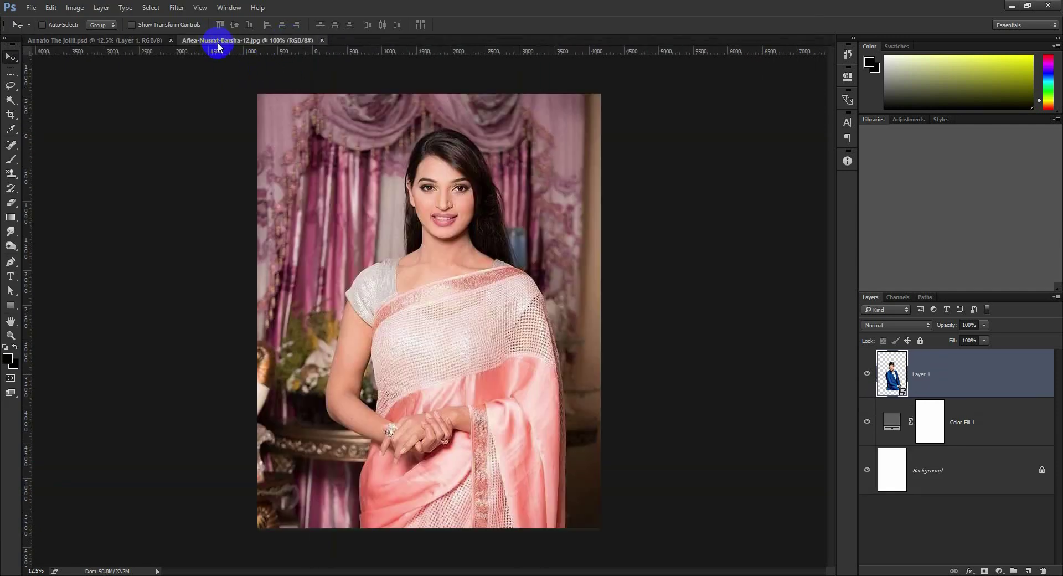
{"action": "left_click", "coordinate": [74, 8]}
{"action": "mouse_move", "coordinate": [91, 35]}
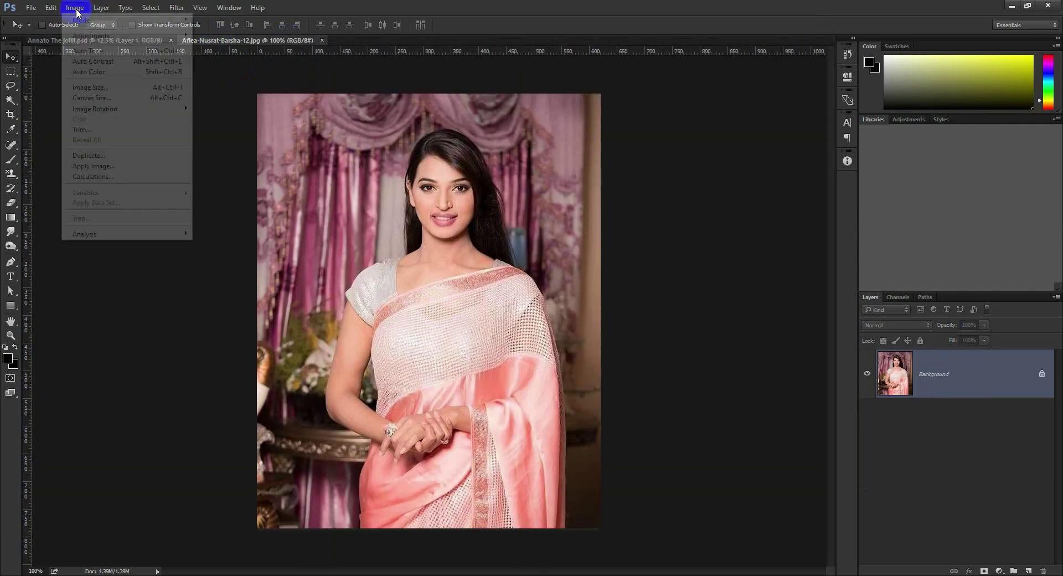
{"action": "left_click", "coordinate": [233, 219]}
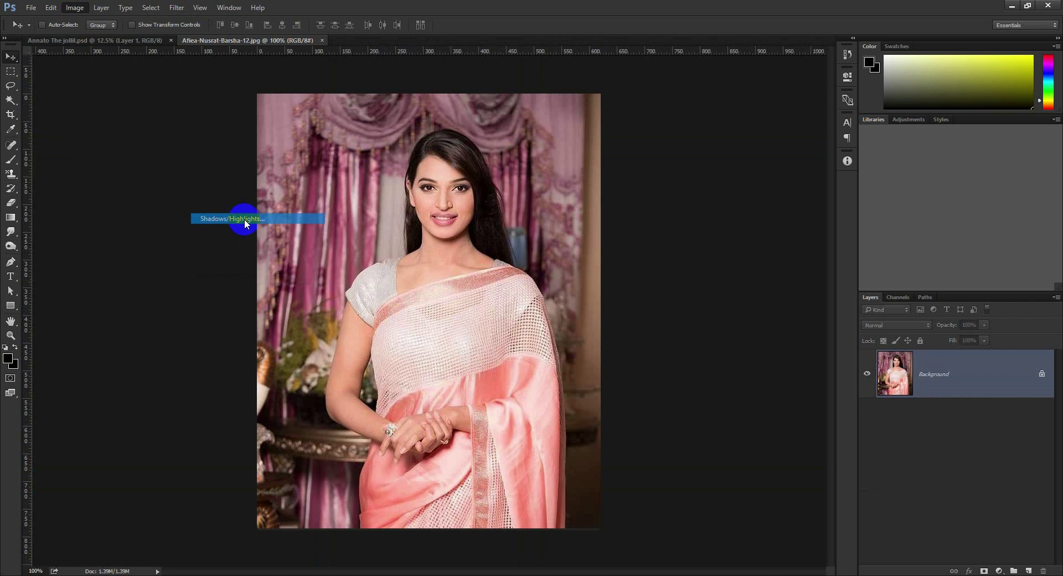
{"action": "left_click", "coordinate": [707, 250]}
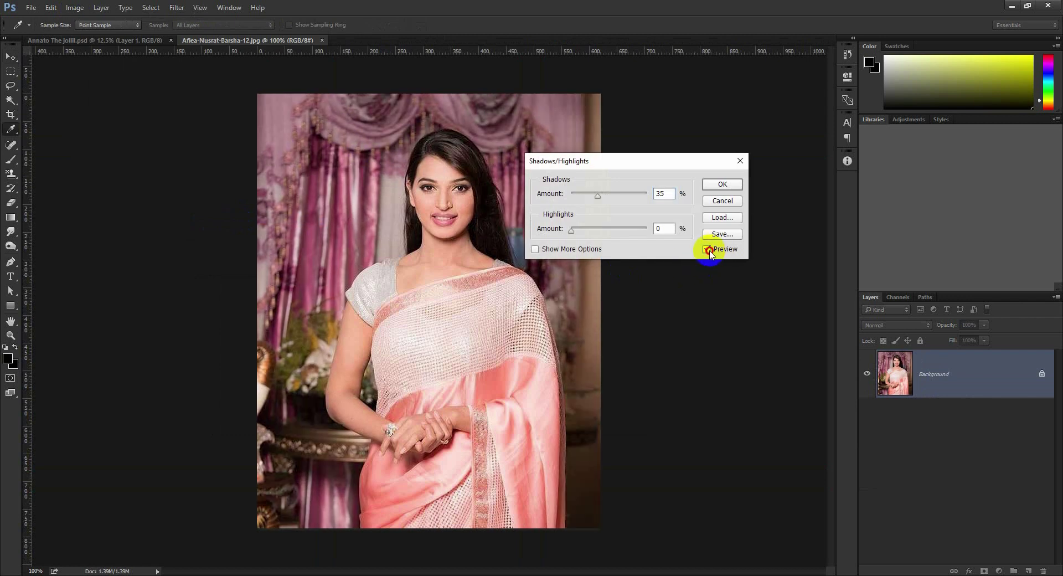
{"action": "left_click", "coordinate": [708, 250]}
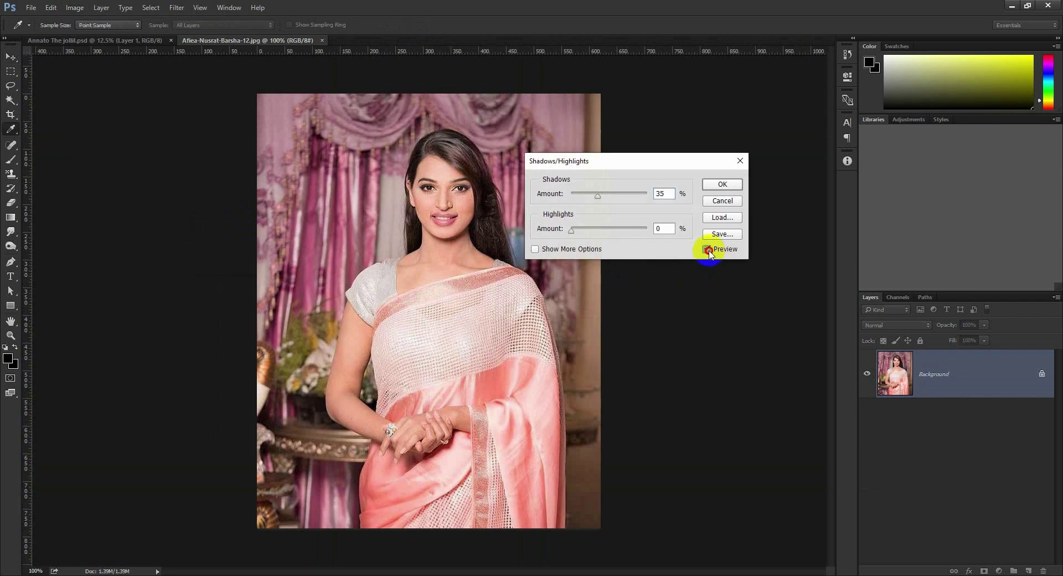
{"action": "left_click", "coordinate": [707, 250]}
{"action": "left_click", "coordinate": [723, 184]}
Trace the saree woman with the Pen tool and mask out her room background
{"action": "key", "text": "v"}
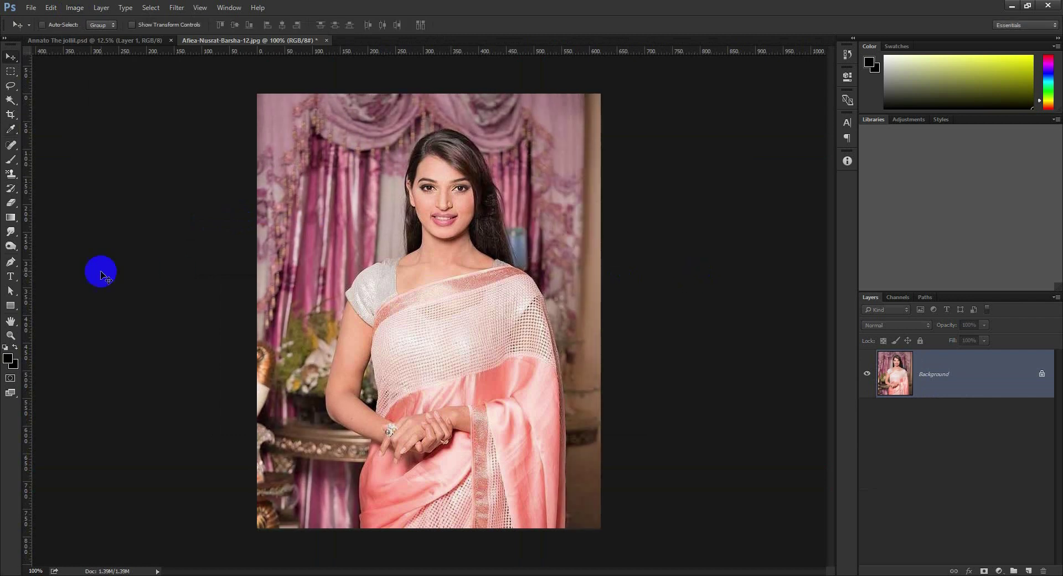
{"action": "left_click", "coordinate": [11, 261]}
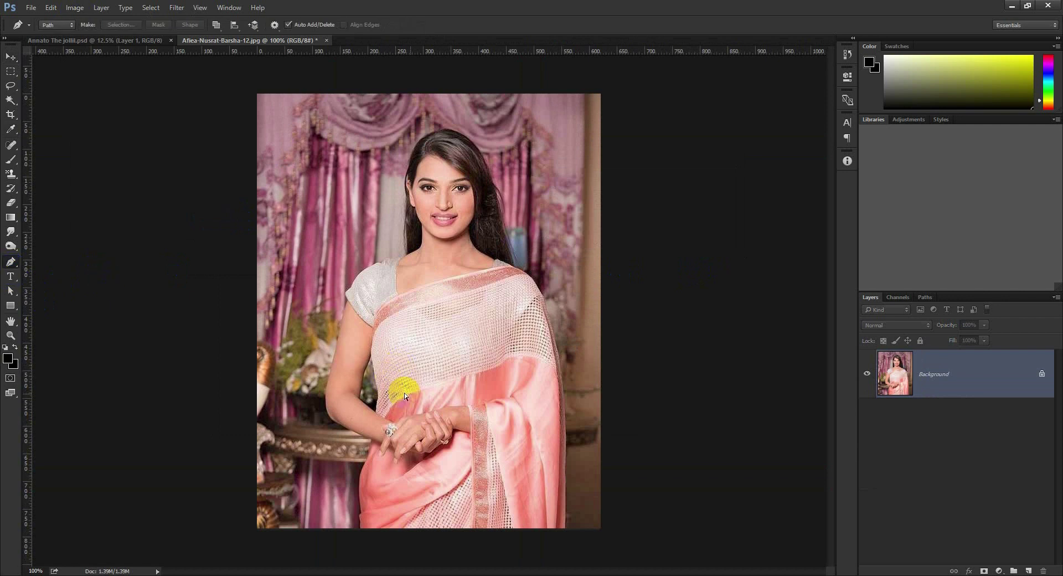
{"action": "key", "text": "ctrl+plus"}
{"action": "left_click_drag", "start_coordinate": [392, 475], "coordinate": [445, 269]}
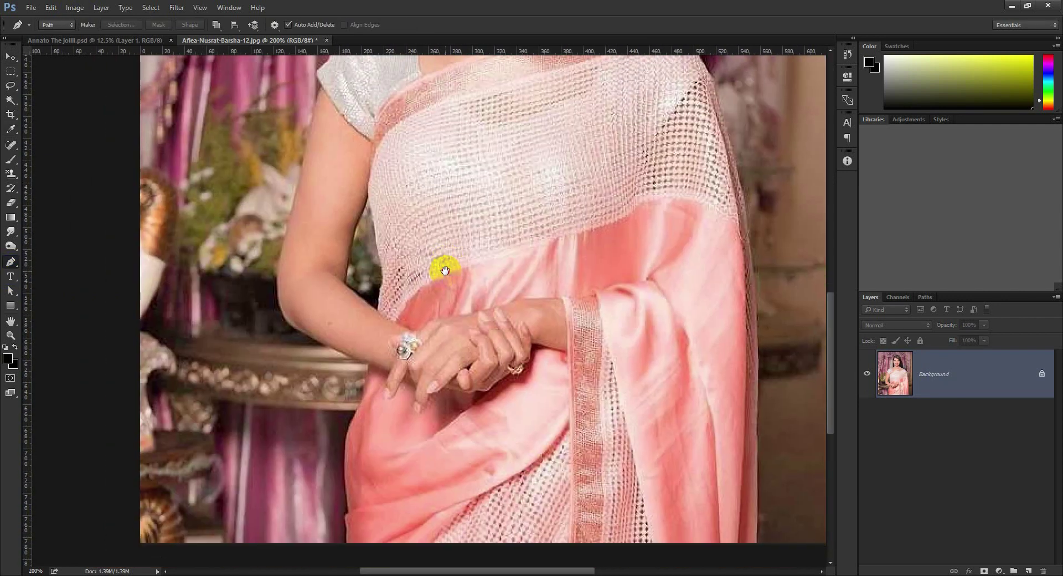
{"action": "key", "text": "ctrl+plus"}
{"action": "left_click_drag", "start_coordinate": [361, 494], "coordinate": [409, 317]}
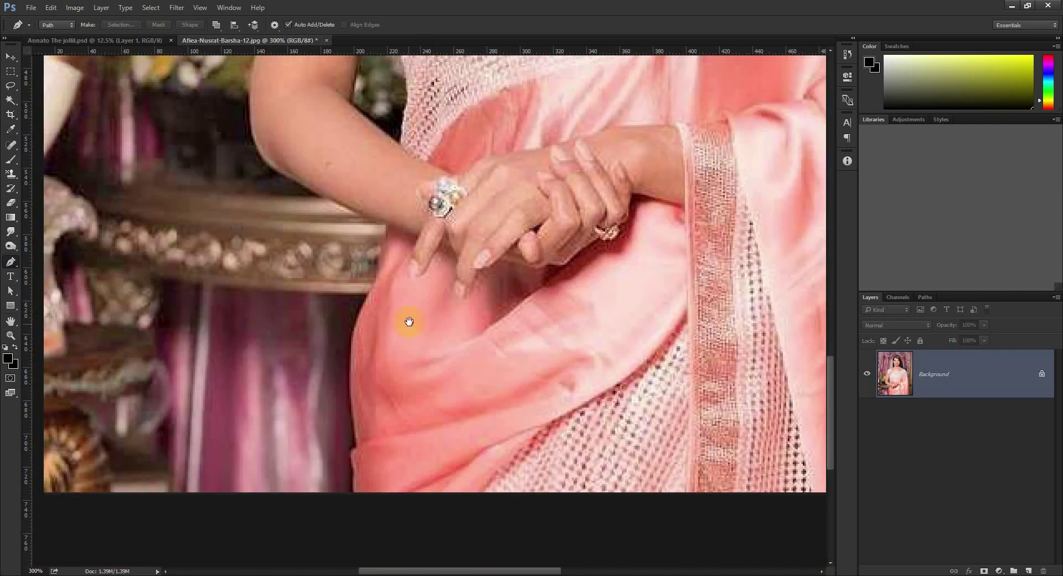
{"action": "left_click", "coordinate": [355, 492]}
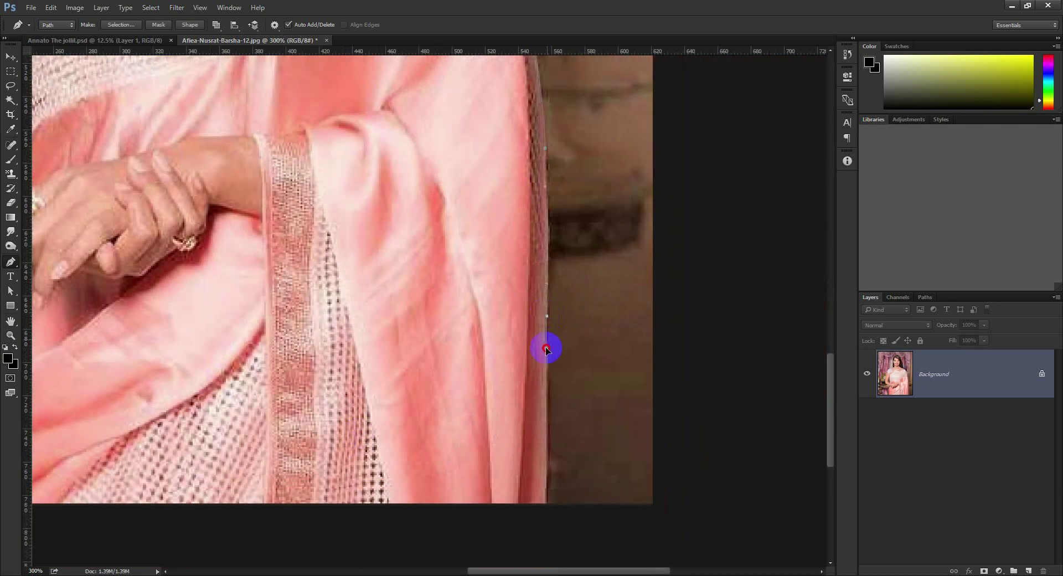
{"action": "left_click", "coordinate": [546, 349]}
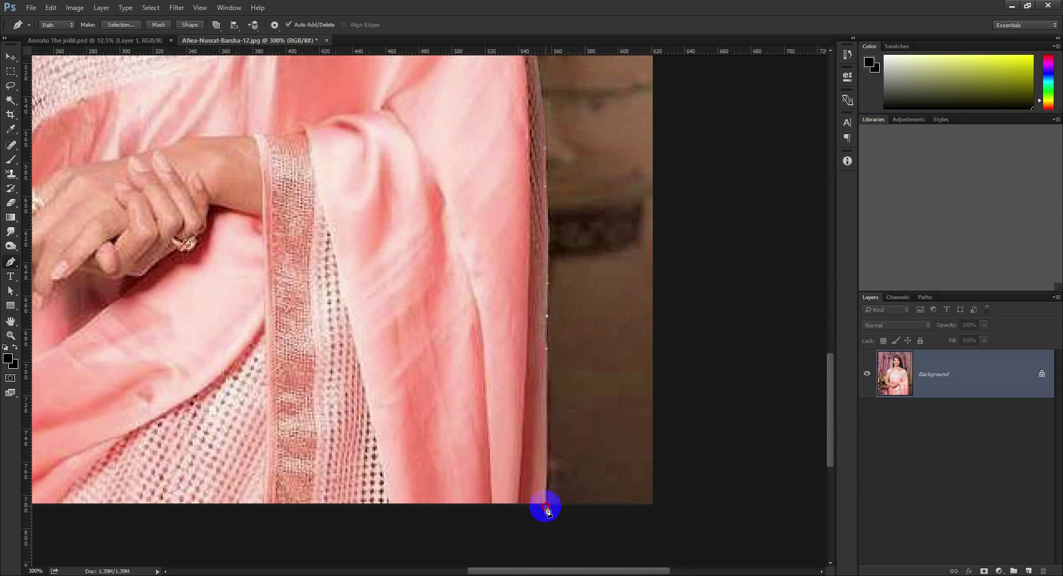
{"action": "left_click_drag", "start_coordinate": [368, 474], "coordinate": [461, 413]}
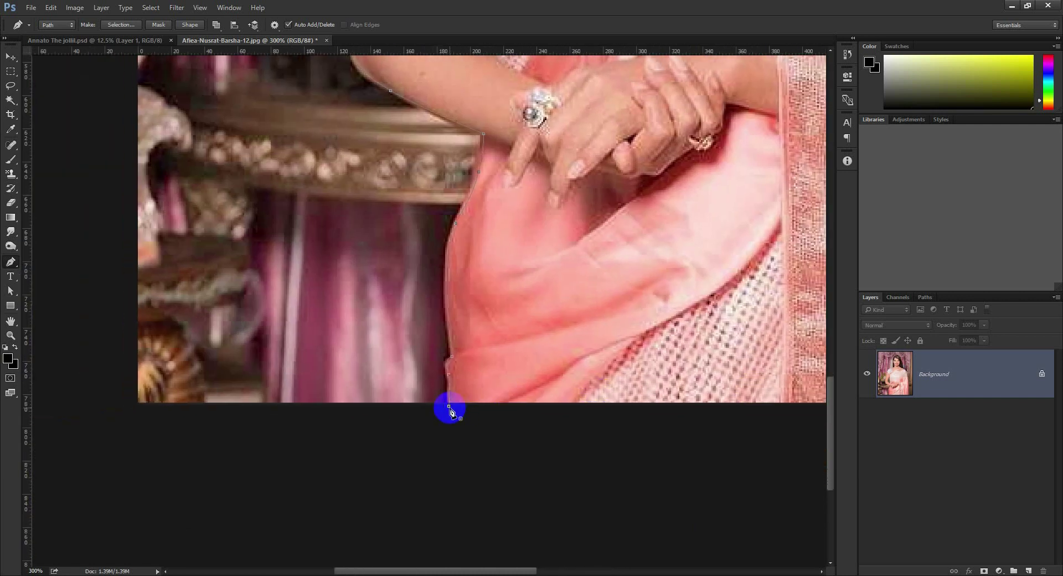
{"action": "left_click", "coordinate": [449, 407]}
{"action": "key", "text": "ctrl+Return"}
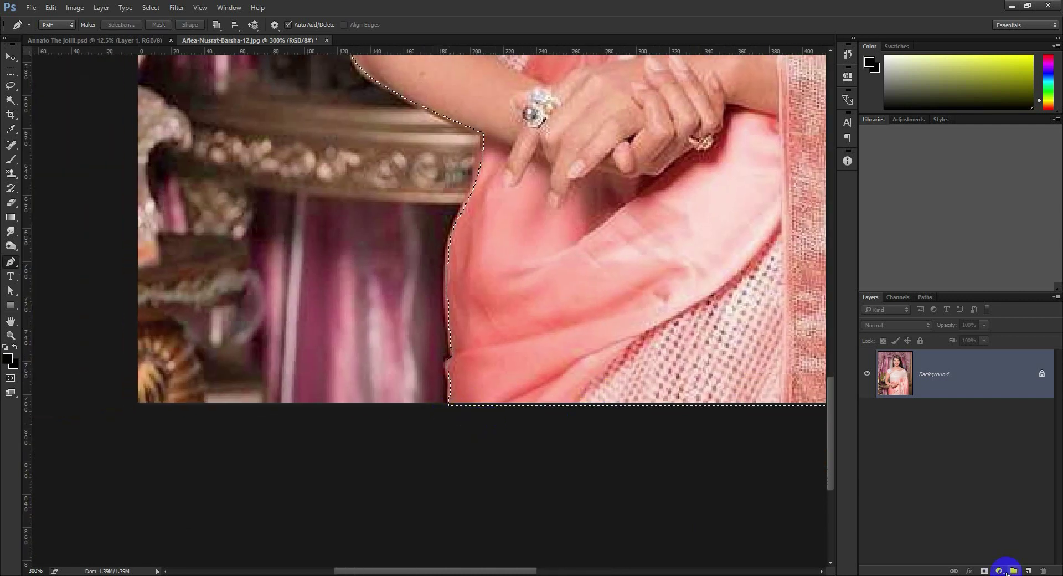
{"action": "left_click", "coordinate": [984, 571]}
Mask out the background gap between her arm and body, then fit the image on screen
{"action": "scroll", "coordinate": [502, 346], "scroll_direction": "down", "scroll_amount": 2}
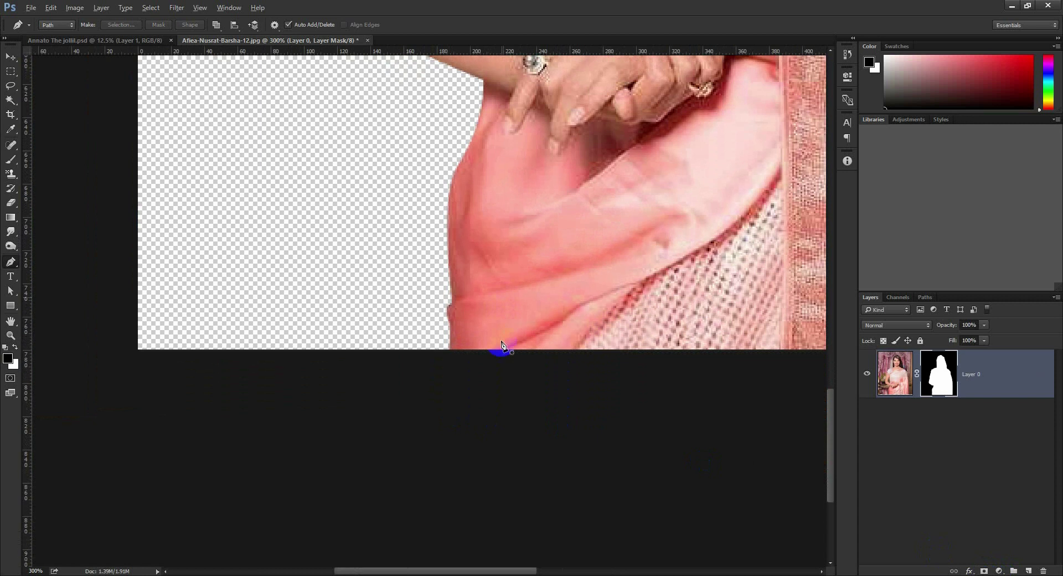
{"action": "scroll", "coordinate": [502, 344], "scroll_direction": "down", "scroll_amount": 1}
{"action": "scroll", "coordinate": [502, 345], "scroll_direction": "down", "scroll_amount": 1}
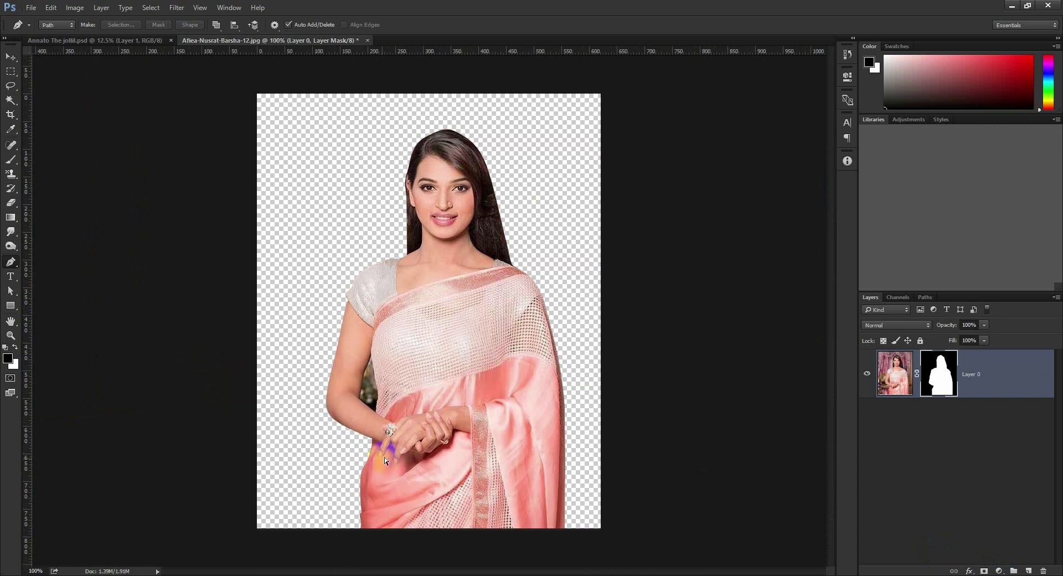
{"action": "scroll", "coordinate": [384, 457], "scroll_direction": "up", "scroll_amount": 1}
{"action": "left_click_drag", "start_coordinate": [336, 460], "coordinate": [446, 370]}
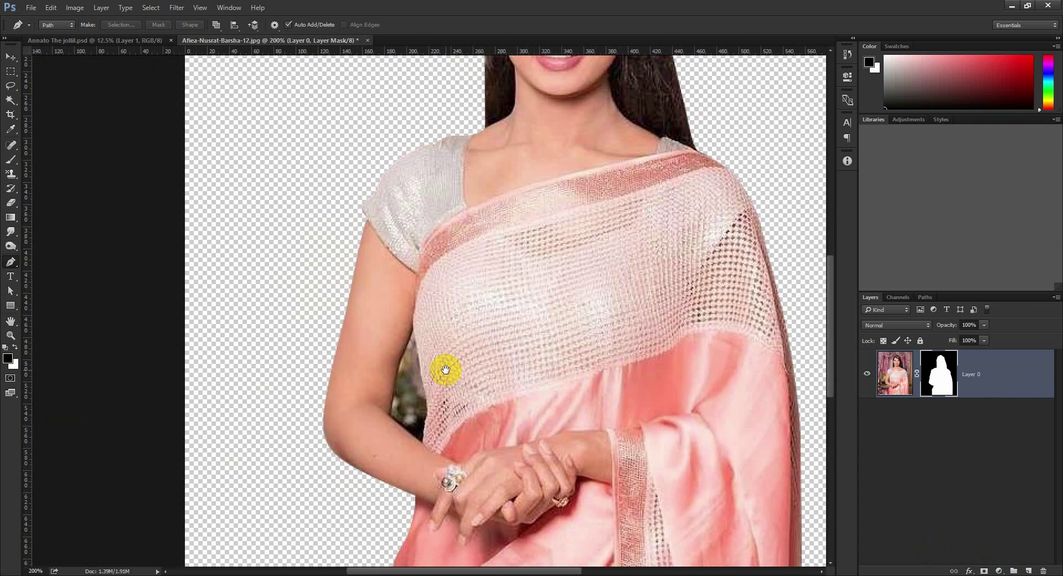
{"action": "left_click", "coordinate": [390, 414]}
{"action": "key", "text": "alt+BackSpace"}
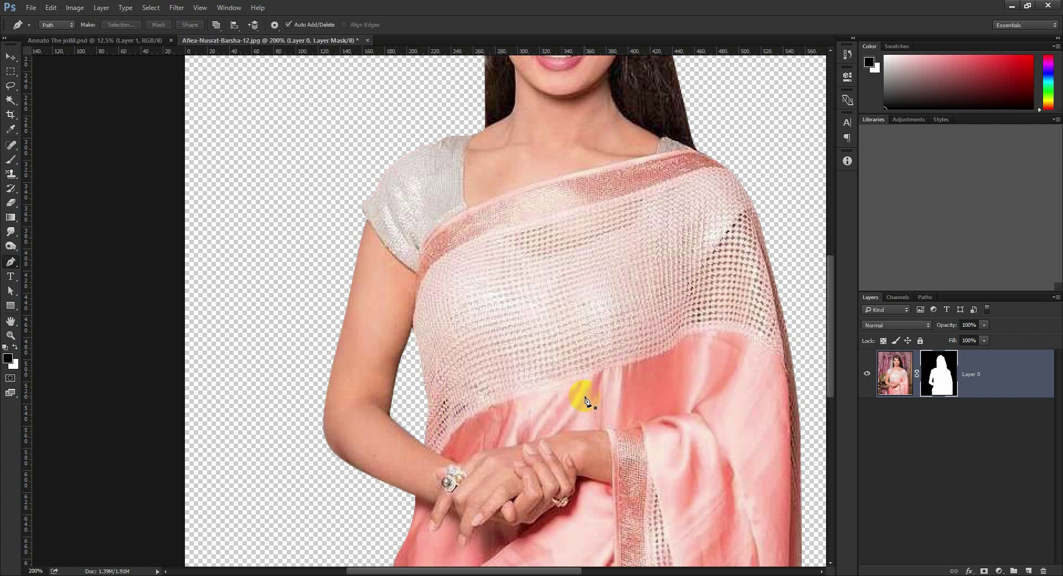
{"action": "key", "text": "ctrl+minus"}
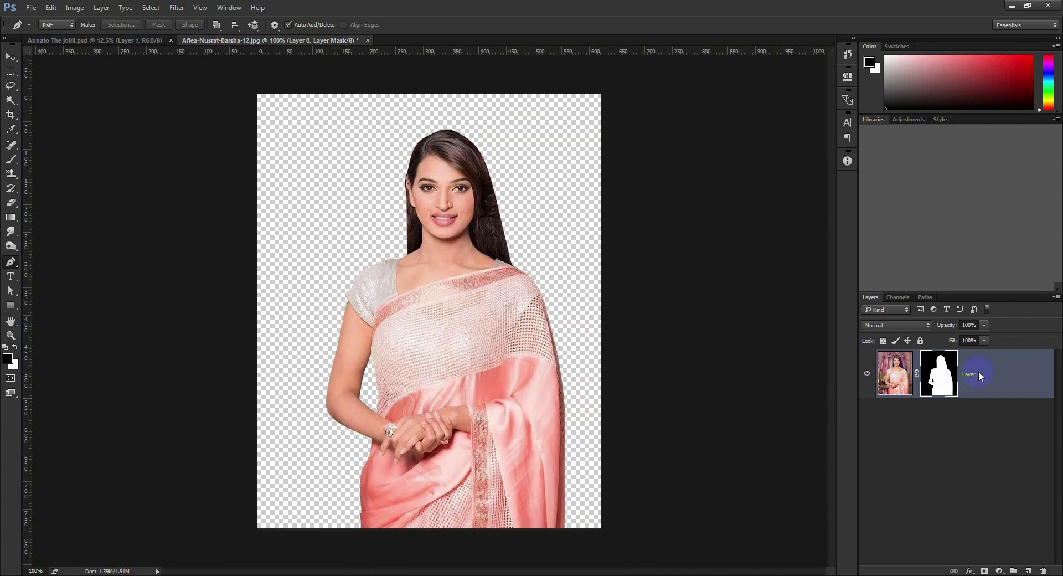
Convert the woman to a smart object and place her in the poster beneath the man's layer
{"action": "right_click", "coordinate": [978, 373]}
{"action": "left_click", "coordinate": [911, 244]}
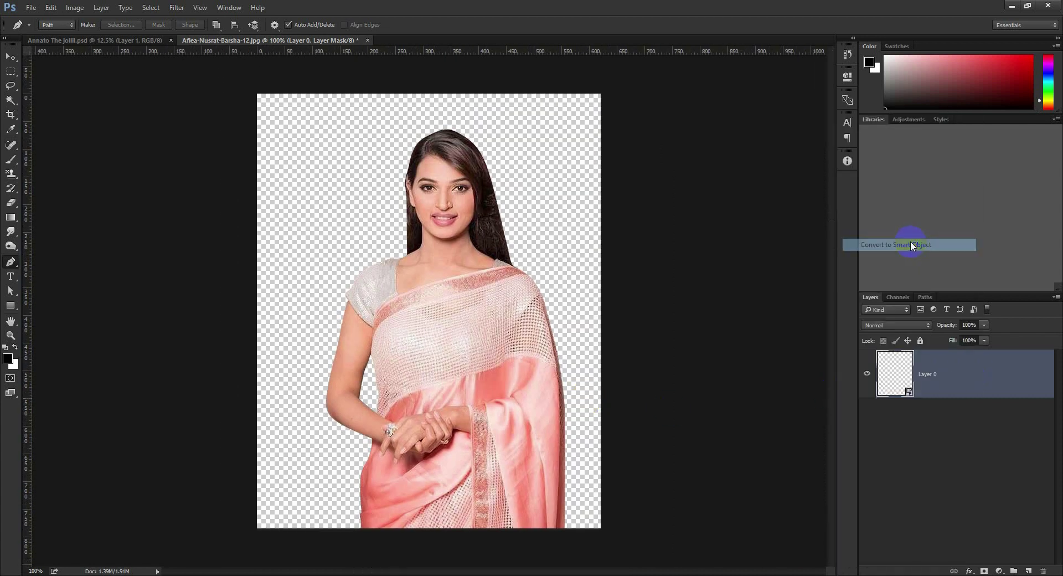
{"action": "left_click", "coordinate": [9, 59]}
{"action": "mouse_move", "coordinate": [475, 171]}
{"action": "left_mouse_down"}
{"action": "mouse_move", "coordinate": [177, 55]}
{"action": "mouse_move", "coordinate": [497, 242]}
{"action": "left_mouse_up"}
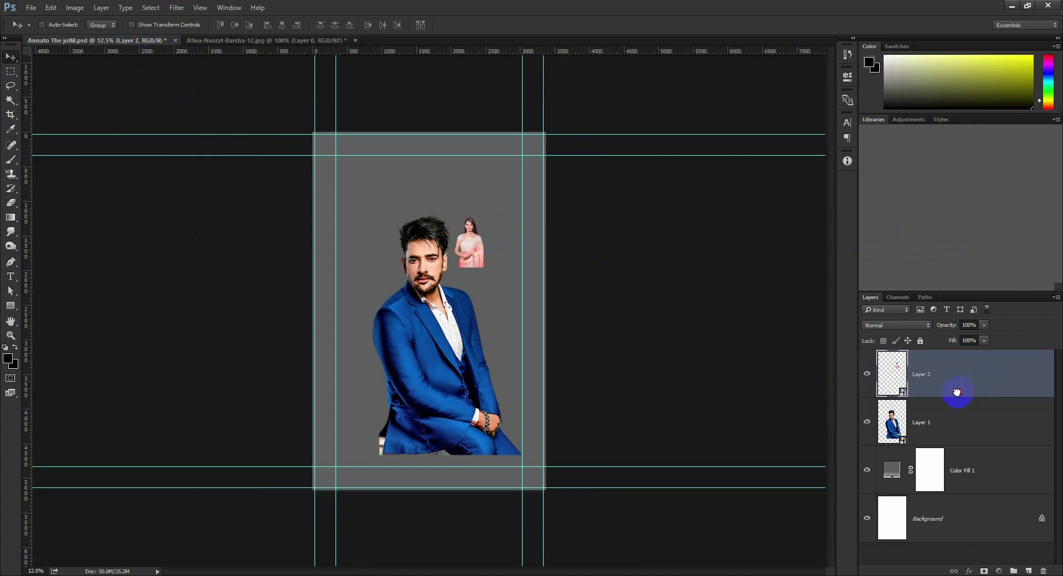
{"action": "left_click_drag", "start_coordinate": [956, 392], "coordinate": [950, 440]}
Scale, tilt and position the woman behind the man
{"action": "key", "text": "ctrl+t"}
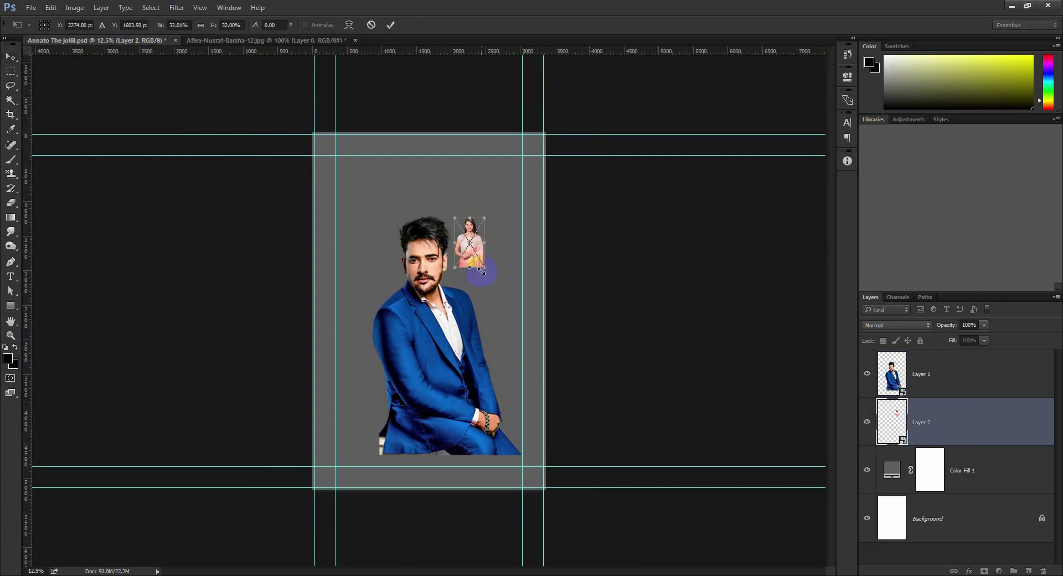
{"action": "mouse_move", "coordinate": [483, 272]}
{"action": "left_mouse_down"}
{"action": "mouse_move", "coordinate": [548, 354]}
{"action": "mouse_move", "coordinate": [468, 360]}
{"action": "mouse_move", "coordinate": [458, 391]}
{"action": "mouse_move", "coordinate": [441, 375]}
{"action": "left_mouse_up"}
{"action": "mouse_move", "coordinate": [432, 332]}
{"action": "left_mouse_down"}
{"action": "mouse_move", "coordinate": [506, 309]}
{"action": "mouse_move", "coordinate": [596, 356]}
{"action": "left_mouse_up"}
{"action": "left_click_drag", "start_coordinate": [488, 297], "coordinate": [490, 315]}
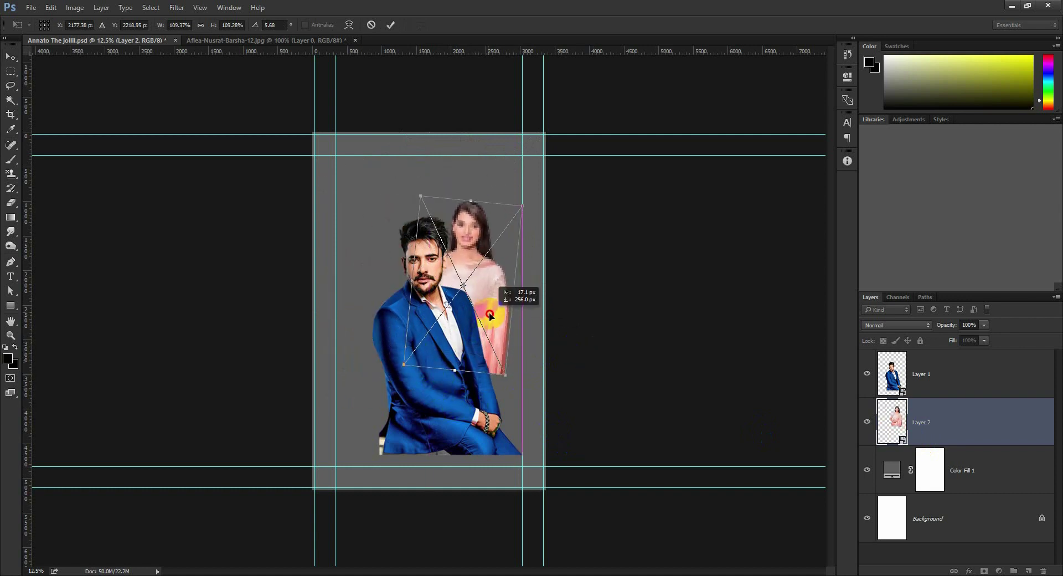
{"action": "mouse_move", "coordinate": [522, 206]}
{"action": "left_mouse_down"}
{"action": "mouse_move", "coordinate": [534, 189]}
{"action": "mouse_move", "coordinate": [565, 205]}
{"action": "left_mouse_up"}
{"action": "left_click_drag", "start_coordinate": [483, 241], "coordinate": [483, 254]}
{"action": "left_click_drag", "start_coordinate": [489, 252], "coordinate": [493, 245]}
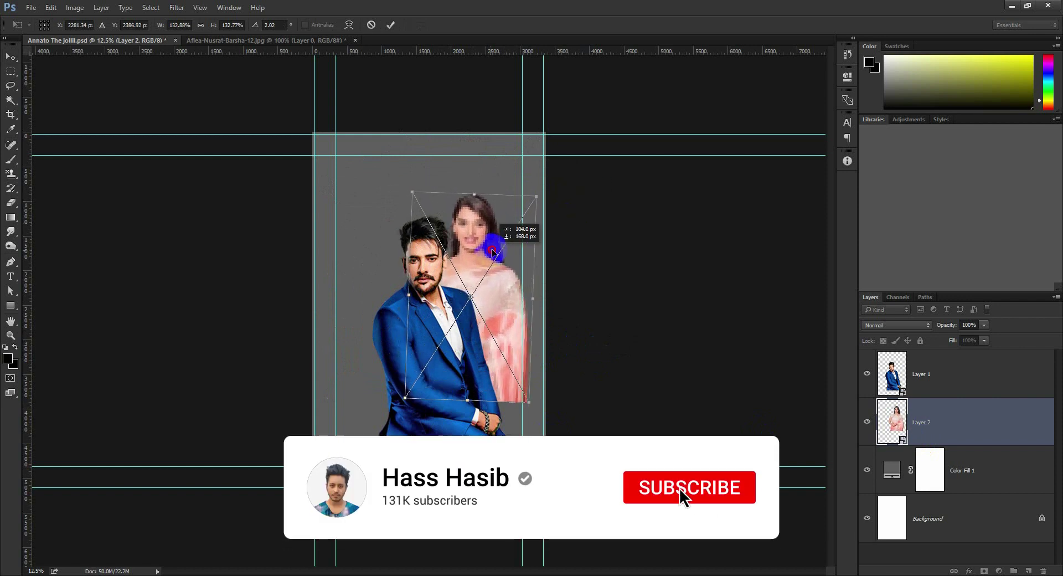
{"action": "left_click", "coordinate": [1016, 415]}
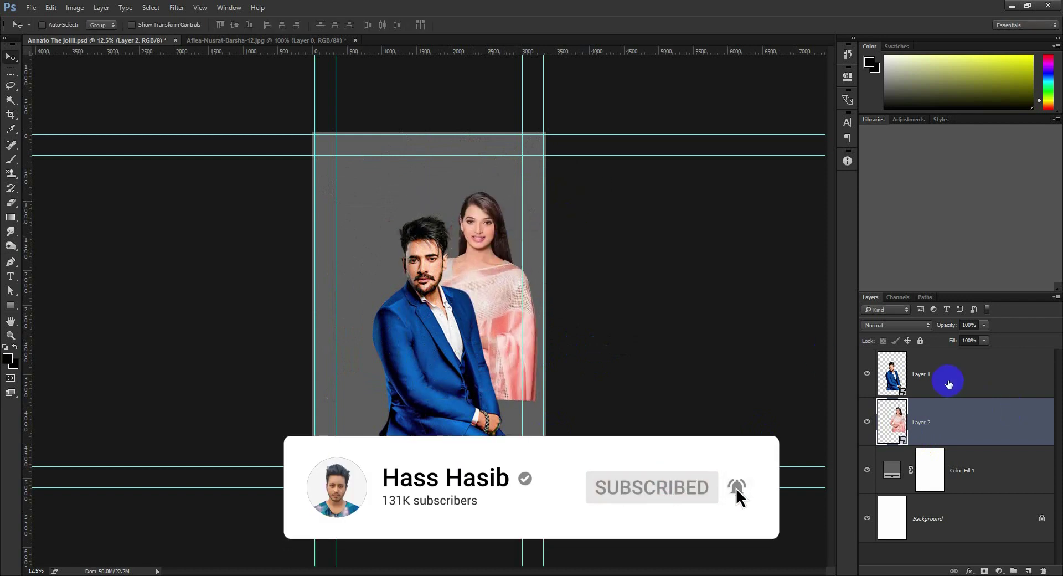
Nudge the man, then shift both figures left together
{"action": "left_click", "coordinate": [945, 376]}
{"action": "left_click_drag", "start_coordinate": [479, 382], "coordinate": [470, 391]}
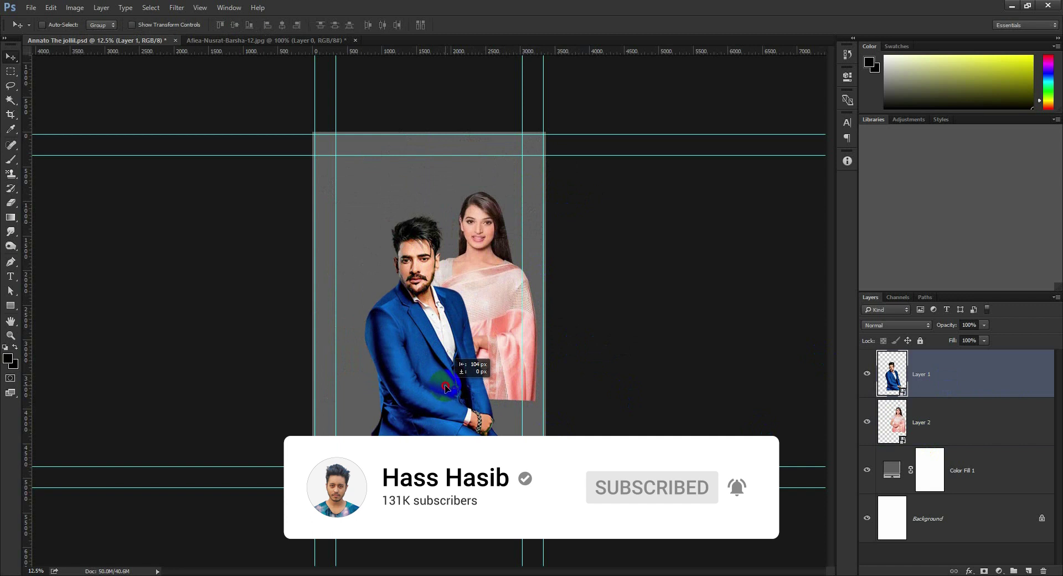
{"action": "left_click", "coordinate": [949, 413], "text": "shift"}
{"action": "left_click_drag", "start_coordinate": [537, 414], "coordinate": [518, 409]}
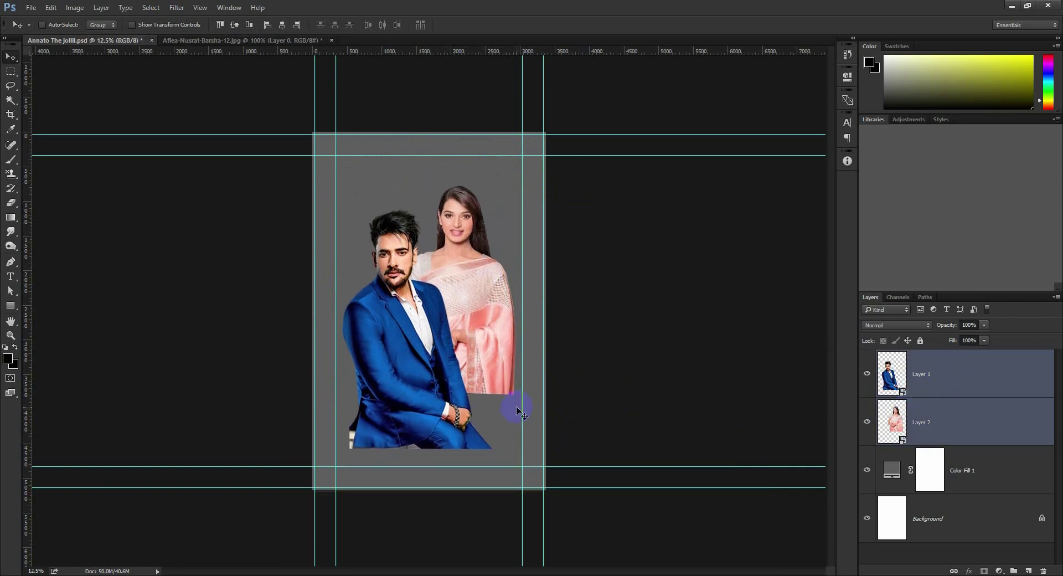
Save the saree cut-out as a Photoshop file and close it
{"action": "left_click", "coordinate": [234, 42]}
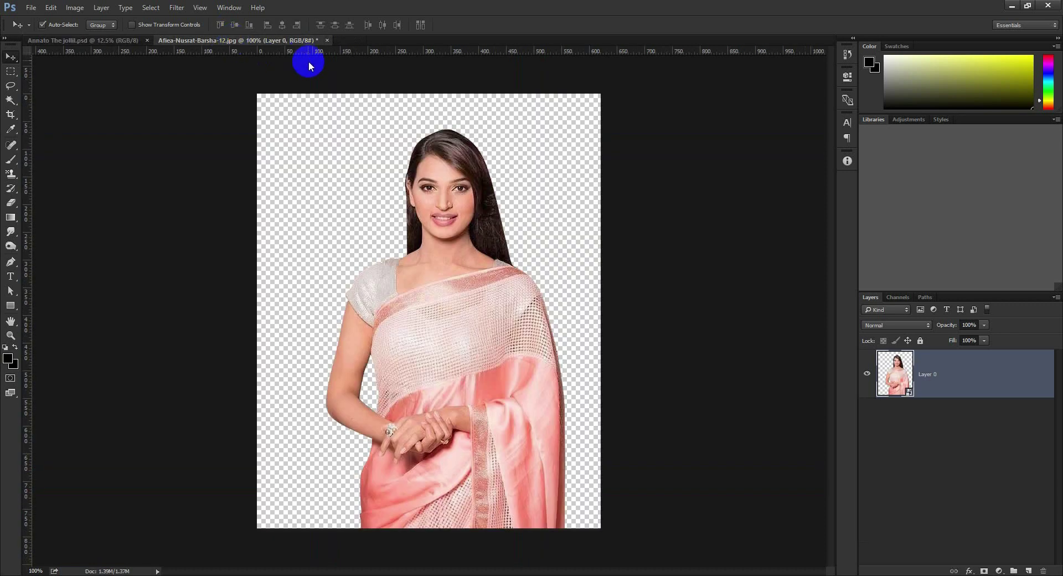
{"action": "key", "text": "ctrl+shift+s"}
{"action": "key", "text": "Return"}
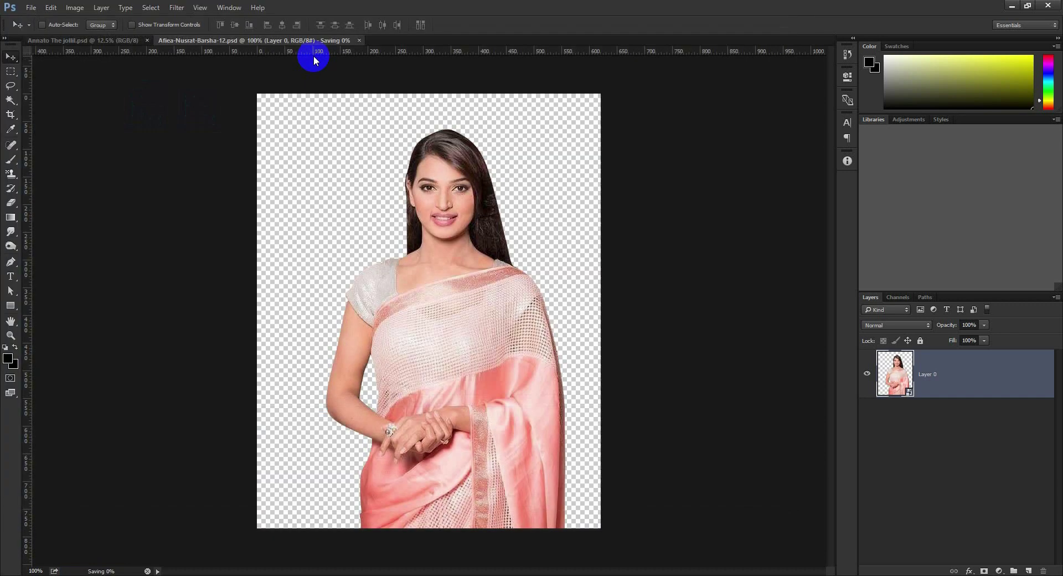
{"action": "left_click", "coordinate": [323, 40]}
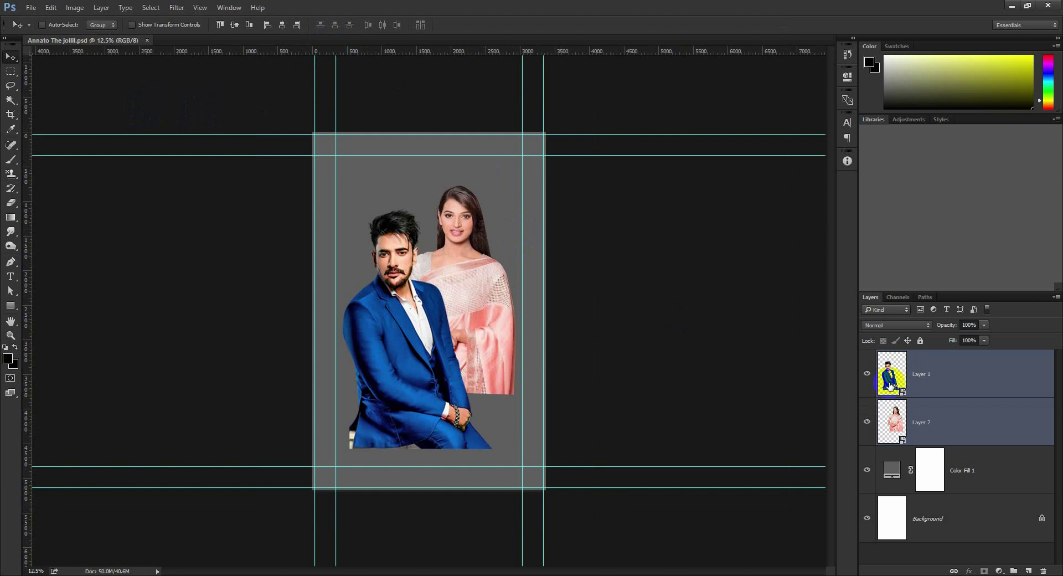
Delete the white Background layer and rename the layers BG, HERON and HERO
{"action": "left_click", "coordinate": [991, 480]}
{"action": "left_click", "coordinate": [975, 508]}
{"action": "key", "text": "Delete"}
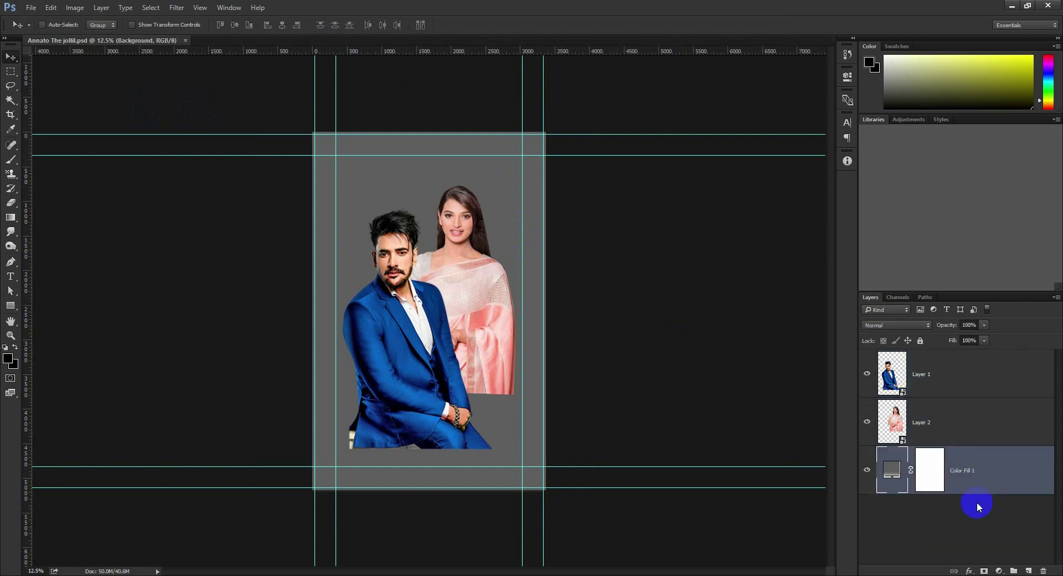
{"action": "left_click", "coordinate": [964, 472]}
{"action": "type", "text": "BG"}
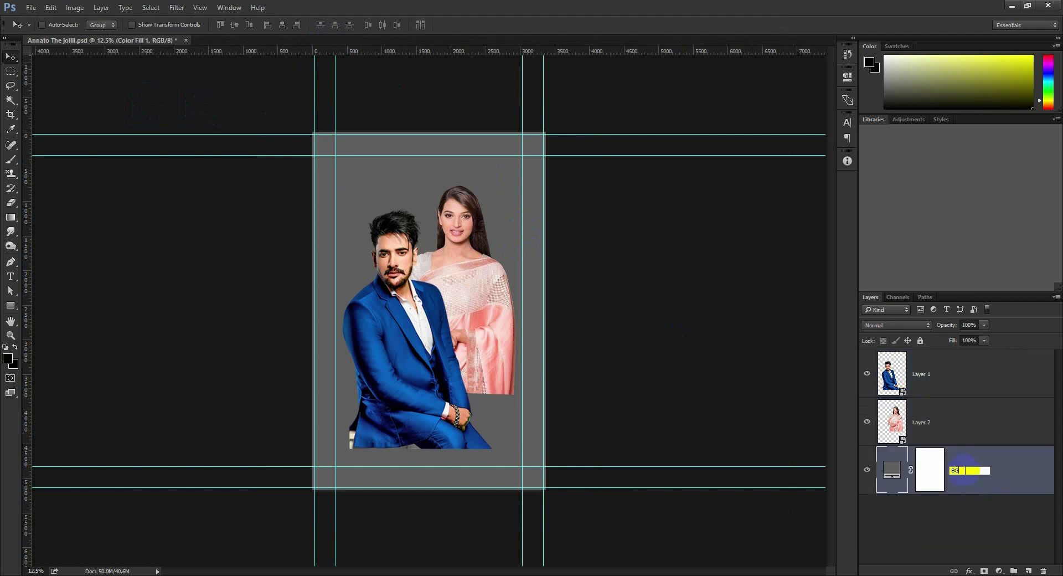
{"action": "left_click", "coordinate": [933, 424]}
{"action": "type", "text": "HERON"}
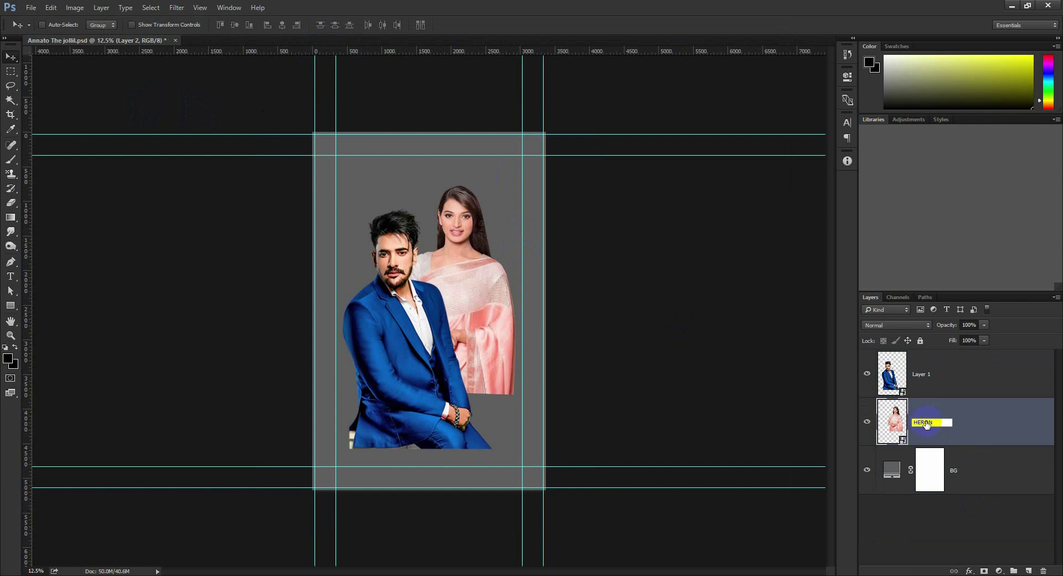
{"action": "left_click", "coordinate": [929, 381]}
{"action": "type", "text": "HERO"}
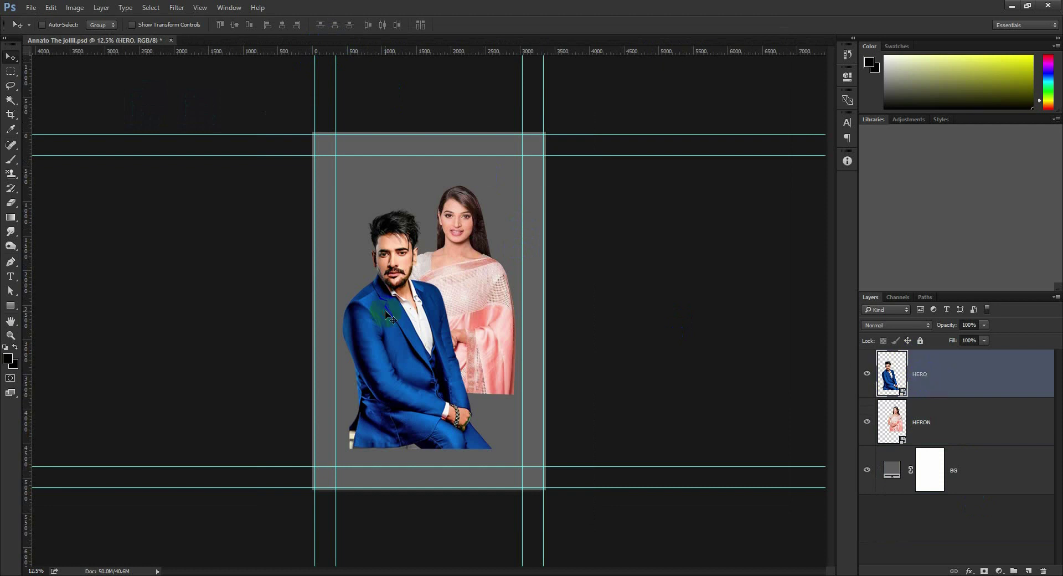
{"action": "key", "text": "ctrl+plus"}
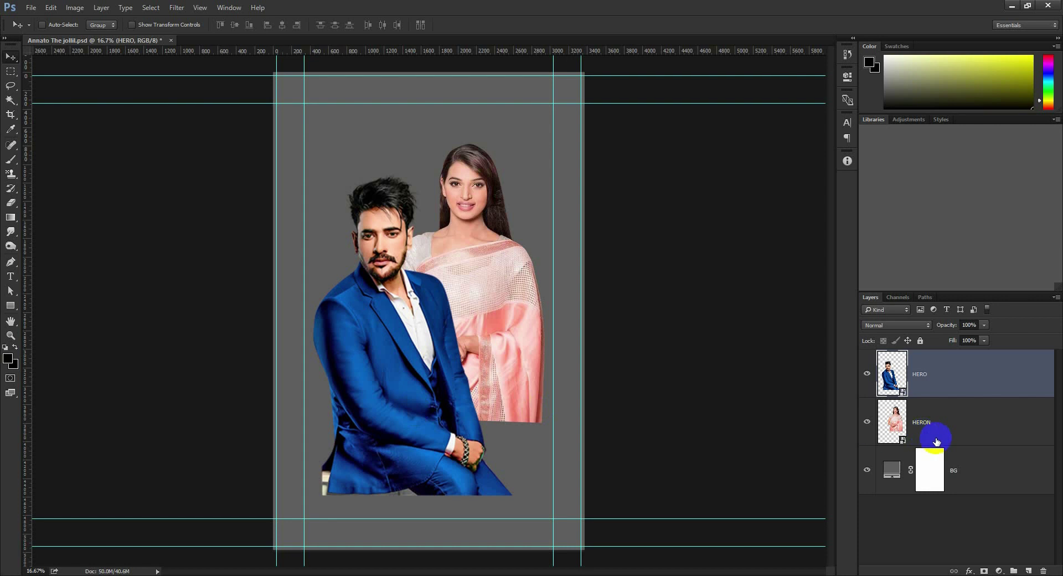
Hide the HERO layer, show HERON, and select HERON
{"action": "left_click", "coordinate": [867, 422]}
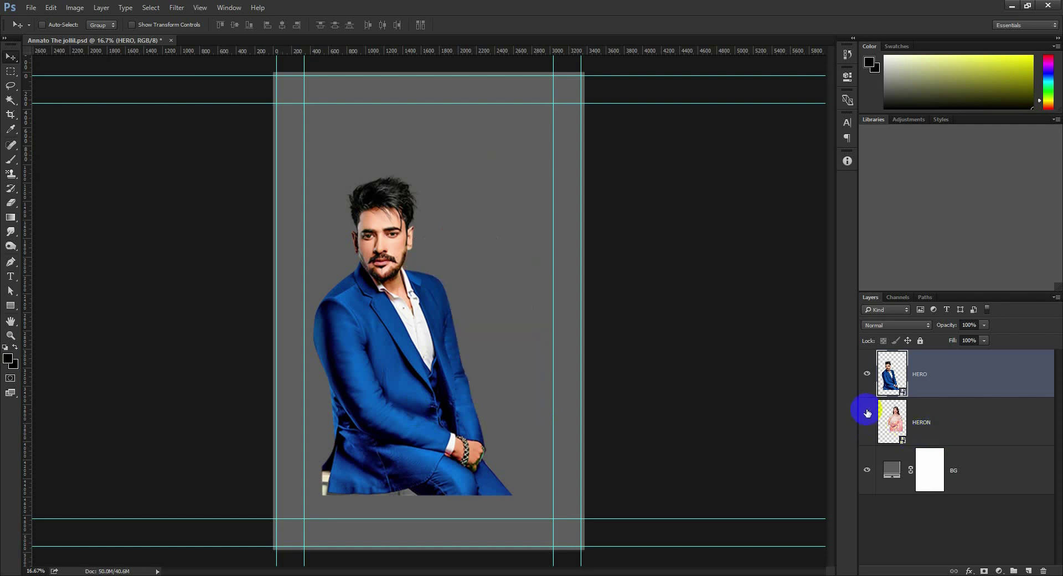
{"action": "left_click", "coordinate": [936, 481]}
{"action": "left_click", "coordinate": [867, 373]}
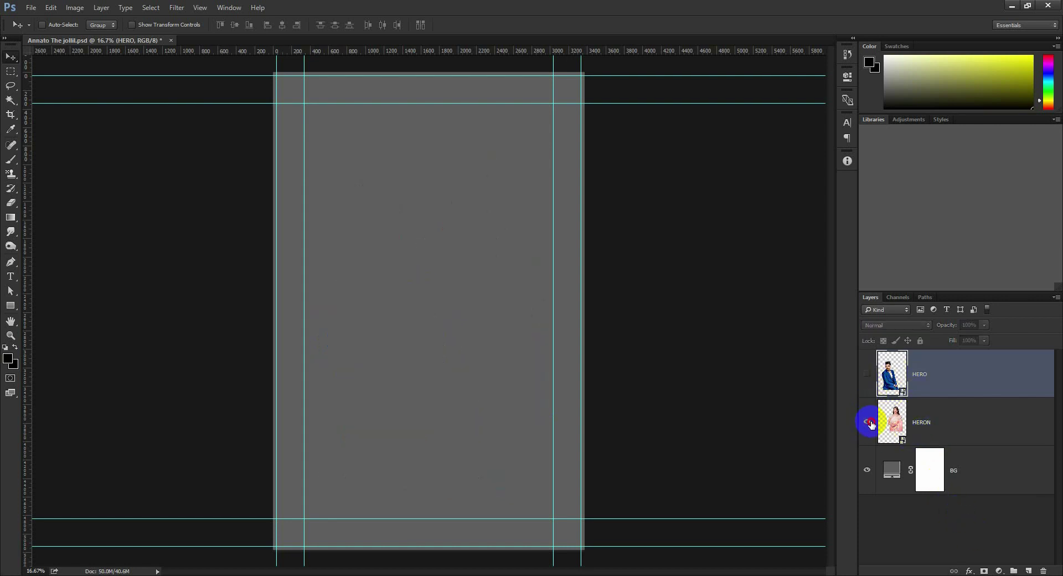
{"action": "left_click", "coordinate": [867, 422]}
{"action": "left_click", "coordinate": [900, 429]}
Add a blank mask to the HERON layer and choose a large soft round brush
{"action": "left_click", "coordinate": [984, 571]}
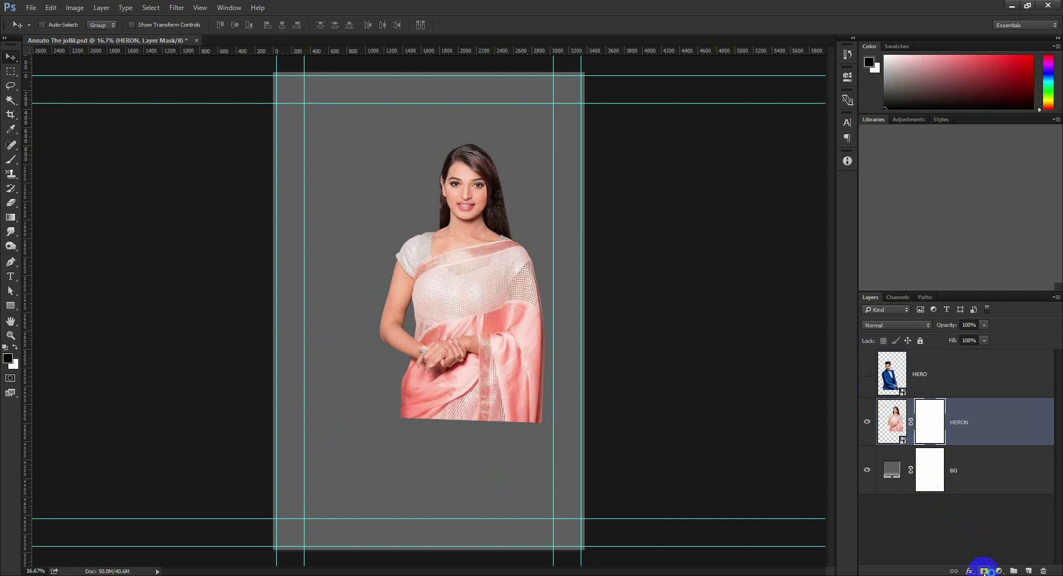
{"action": "left_click", "coordinate": [932, 423]}
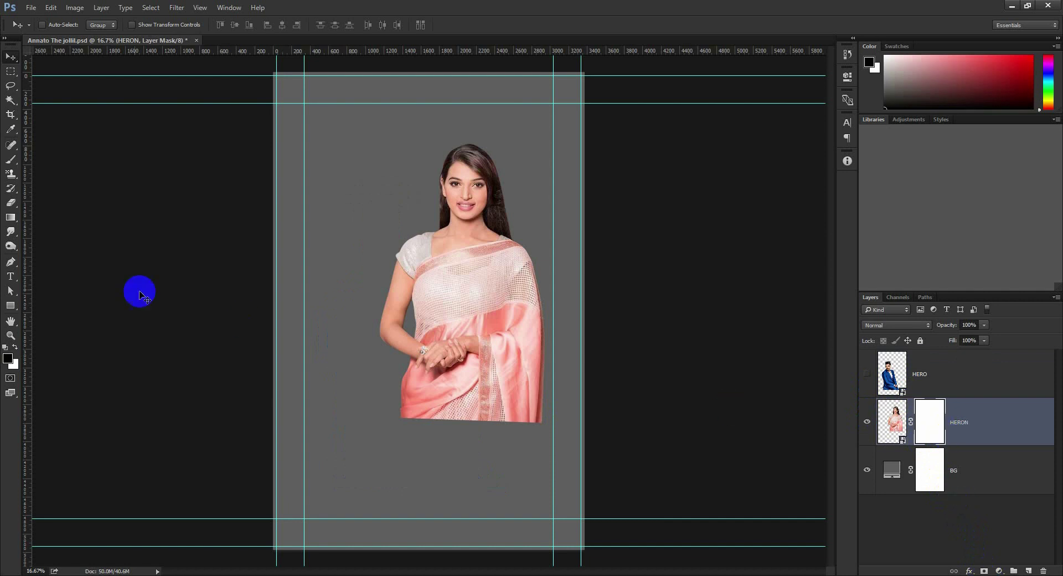
{"action": "left_click", "coordinate": [18, 161]}
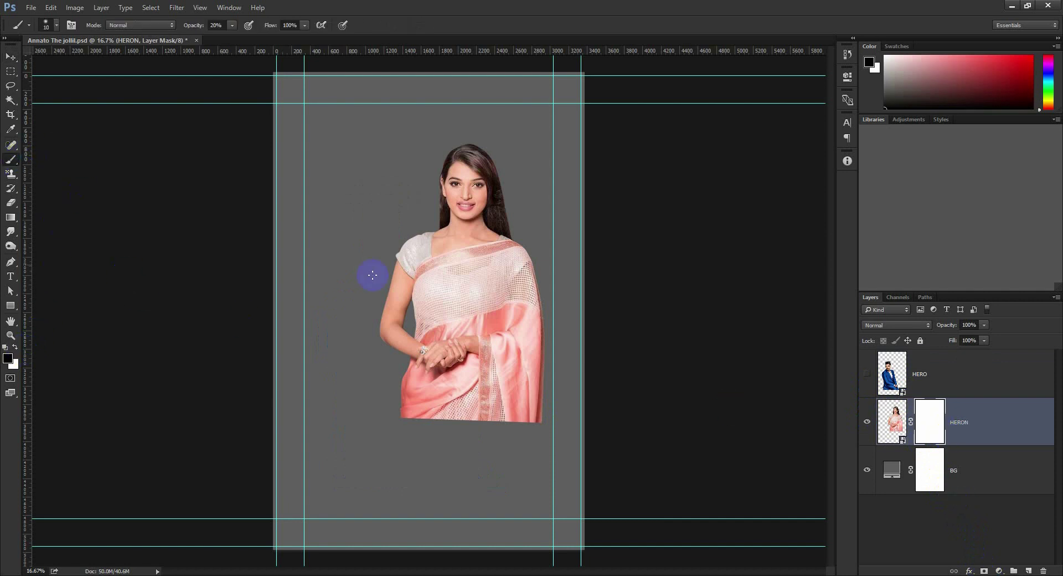
{"action": "right_click", "coordinate": [410, 253]}
{"action": "left_click", "coordinate": [504, 360]}
{"action": "left_click_drag", "start_coordinate": [484, 277], "coordinate": [520, 296]}
{"action": "key", "text": "Return"}
Paint black on the HERON mask to softly fade the saree's lower and right edges
{"action": "key", "text": "bracketright"}
{"action": "key", "text": "bracketright"}
{"action": "mouse_move", "coordinate": [553, 430]}
{"action": "left_mouse_down"}
{"action": "mouse_move", "coordinate": [450, 451]}
{"action": "mouse_move", "coordinate": [541, 426]}
{"action": "left_mouse_up"}
{"action": "key", "text": "bracketright"}
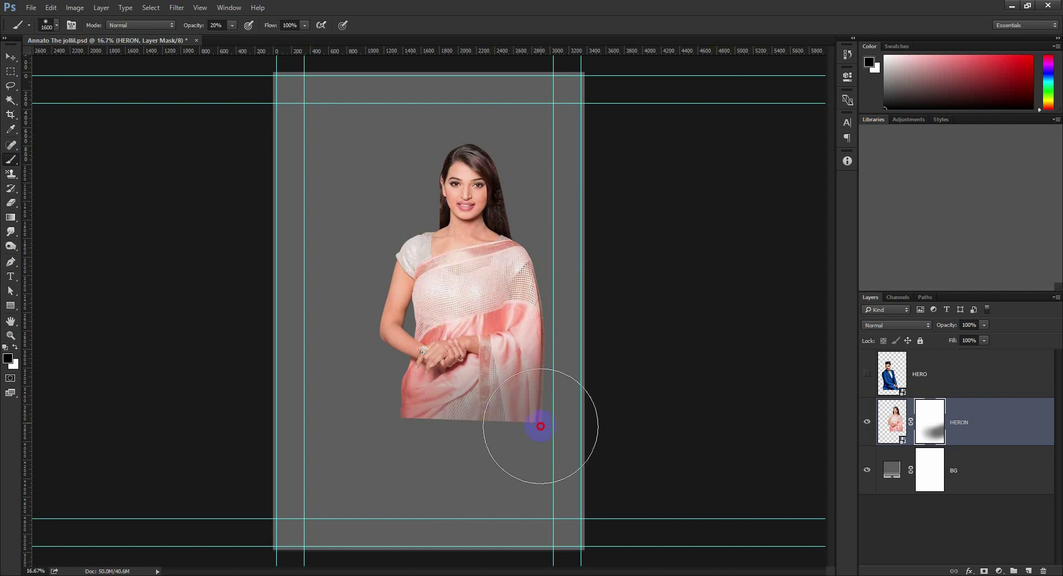
{"action": "left_click_drag", "start_coordinate": [193, 31], "coordinate": [238, 31]}
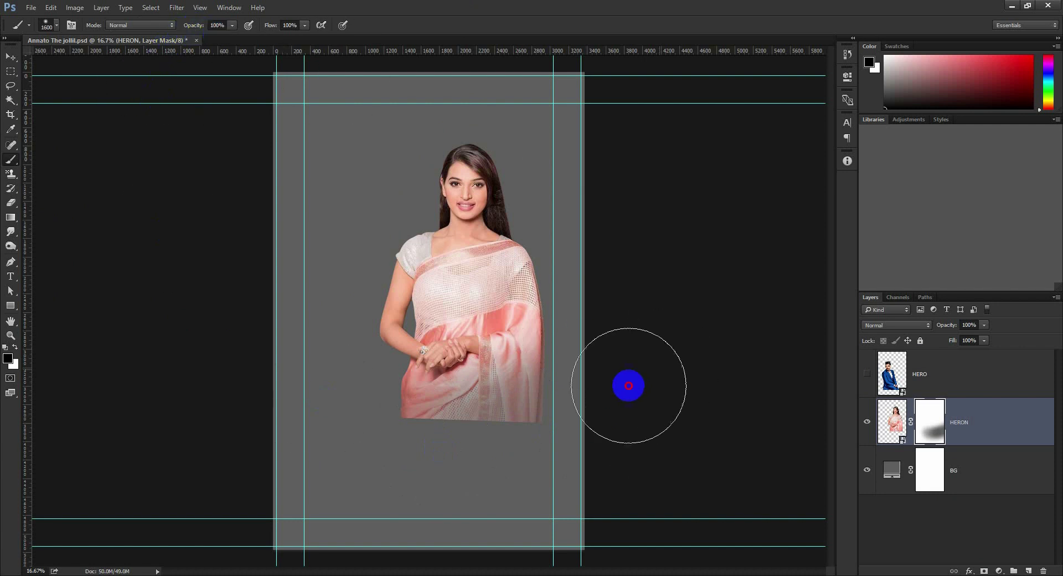
{"action": "left_click_drag", "start_coordinate": [627, 387], "coordinate": [380, 481]}
{"action": "mouse_move", "coordinate": [375, 446]}
{"action": "left_mouse_down"}
{"action": "mouse_move", "coordinate": [443, 445]}
{"action": "mouse_move", "coordinate": [321, 414]}
{"action": "mouse_move", "coordinate": [534, 380]}
{"action": "mouse_move", "coordinate": [405, 380]}
{"action": "mouse_move", "coordinate": [383, 397]}
{"action": "left_mouse_up"}
{"action": "key", "text": "bracketright"}
{"action": "key", "text": "5"}
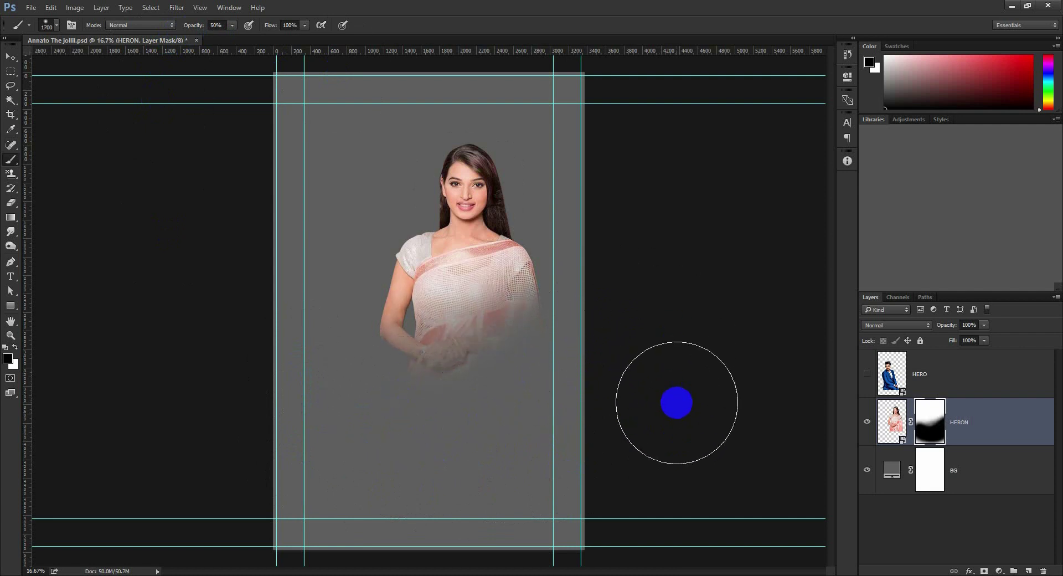
{"action": "left_click", "coordinate": [908, 381]}
Show the HERO layer, add a mask, and paint a soft fade over the man's lower suit
{"action": "left_click", "coordinate": [867, 376]}
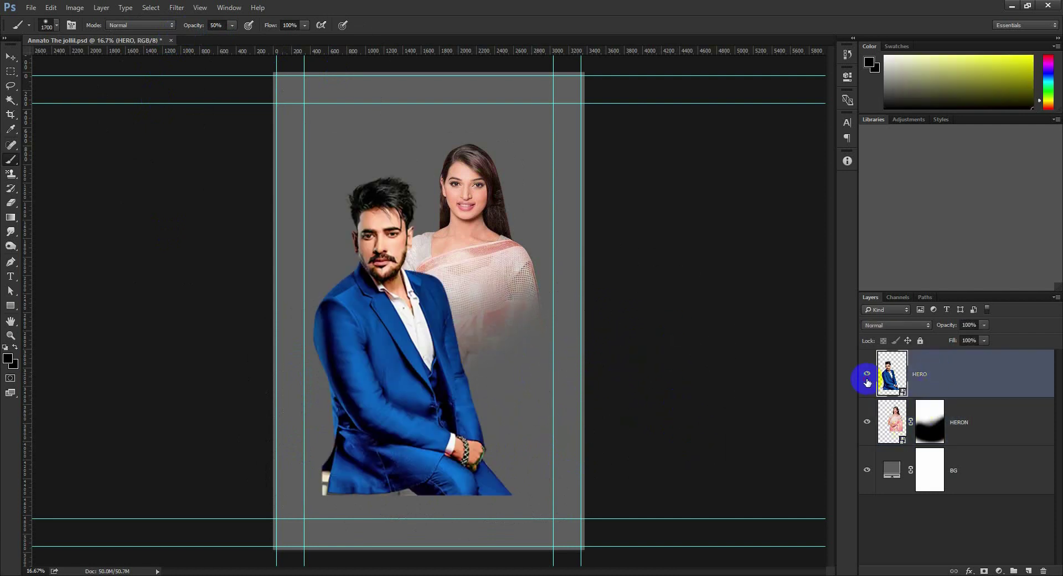
{"action": "left_click", "coordinate": [985, 569]}
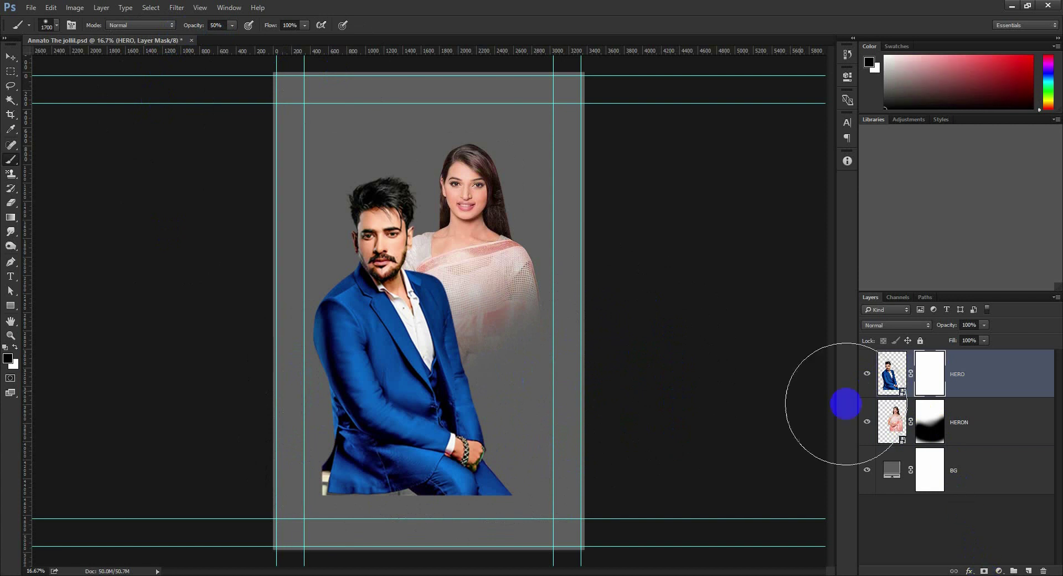
{"action": "mouse_move", "coordinate": [341, 493]}
{"action": "left_mouse_down"}
{"action": "mouse_move", "coordinate": [421, 538]}
{"action": "mouse_move", "coordinate": [312, 467]}
{"action": "mouse_move", "coordinate": [551, 490]}
{"action": "mouse_move", "coordinate": [290, 420]}
{"action": "mouse_move", "coordinate": [304, 534]}
{"action": "mouse_move", "coordinate": [261, 384]}
{"action": "mouse_move", "coordinate": [273, 368]}
{"action": "mouse_move", "coordinate": [417, 479]}
{"action": "left_mouse_up"}
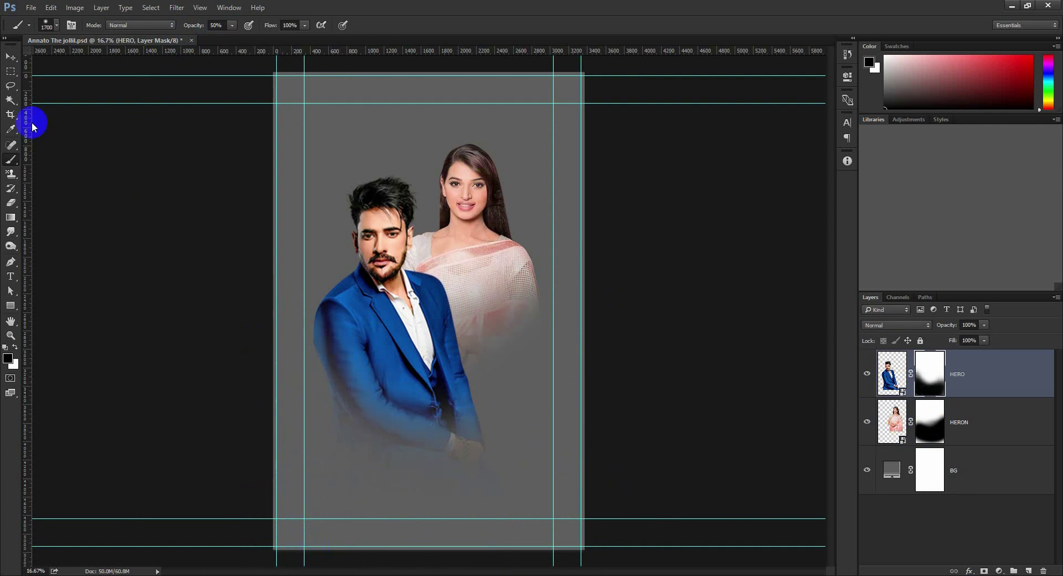
Shrink and slightly tilt the woman on HERON, shifting her a little right and down
{"action": "left_click", "coordinate": [11, 57]}
{"action": "left_click", "coordinate": [982, 417]}
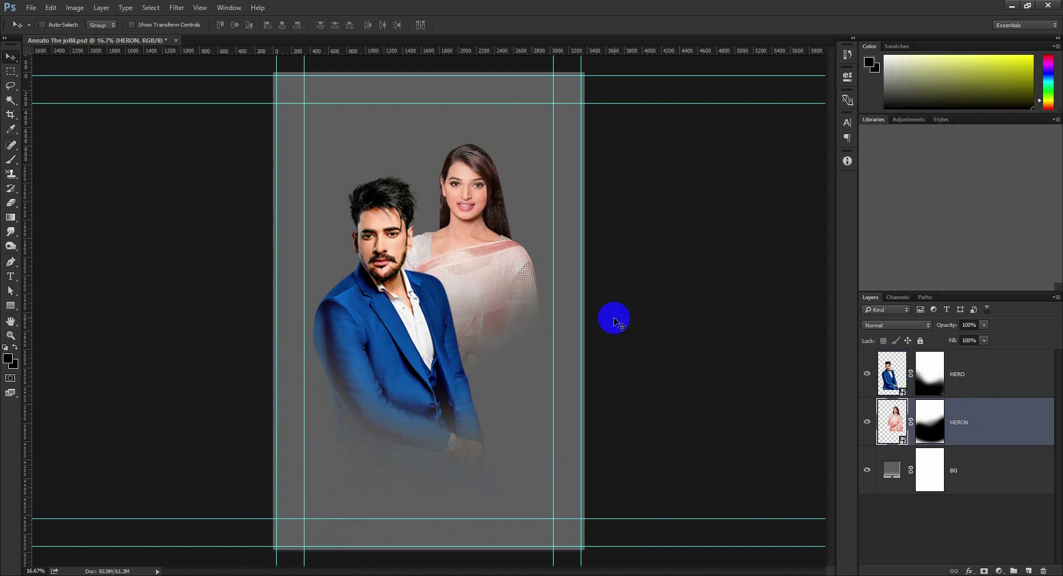
{"action": "key", "text": "ctrl+t"}
{"action": "mouse_move", "coordinate": [552, 423]}
{"action": "left_mouse_down"}
{"action": "mouse_move", "coordinate": [544, 413]}
{"action": "mouse_move", "coordinate": [563, 427]}
{"action": "left_mouse_up"}
{"action": "left_click_drag", "start_coordinate": [526, 357], "coordinate": [533, 365]}
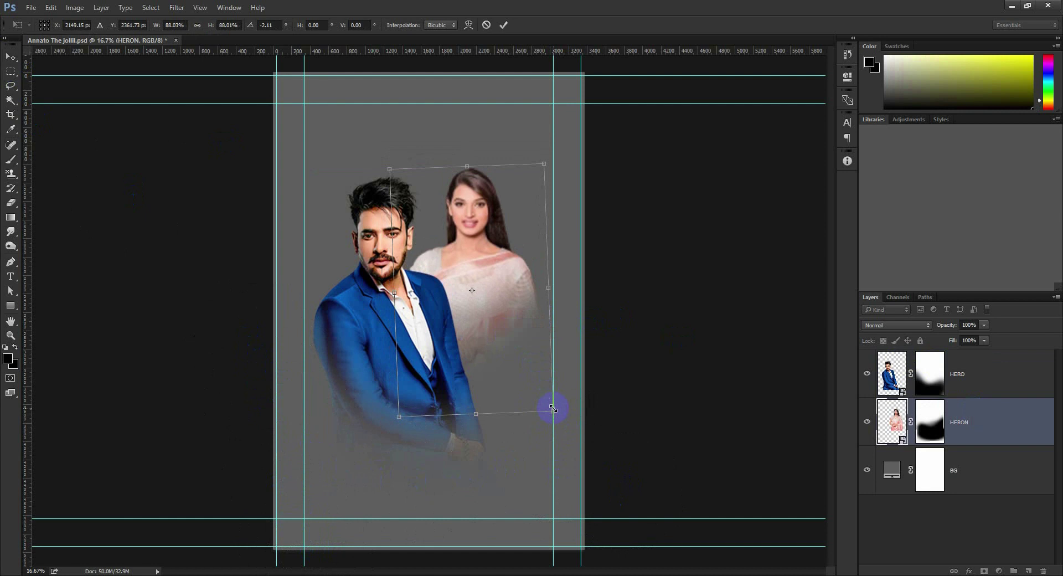
{"action": "left_click", "coordinate": [503, 25]}
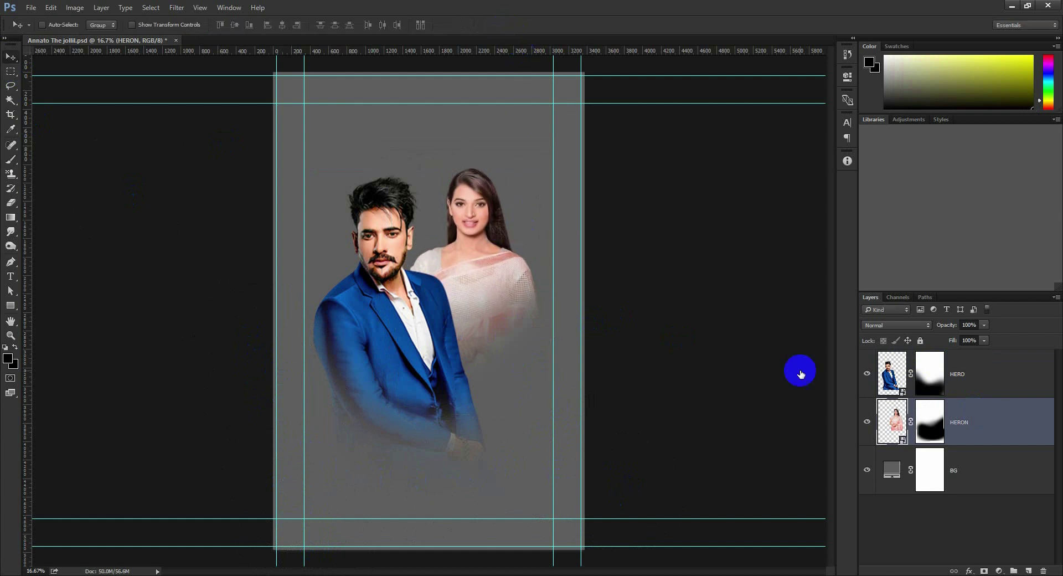
Rotate the man on the HERO layer slightly
{"action": "left_click", "coordinate": [964, 382]}
{"action": "key", "text": "ctrl+t"}
{"action": "left_click_drag", "start_coordinate": [563, 326], "coordinate": [568, 332]}
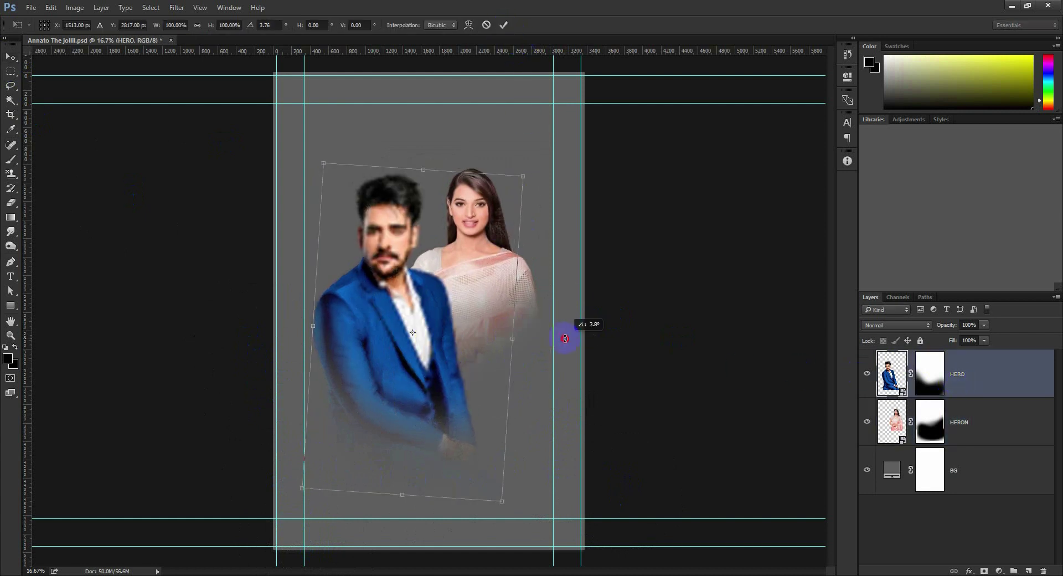
{"action": "key", "text": "Return"}
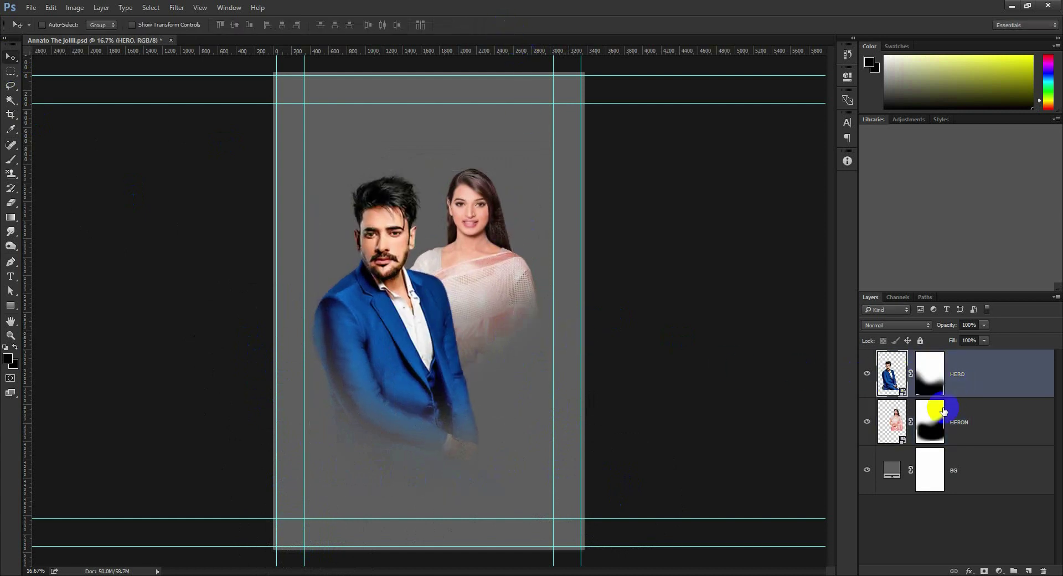
Select both figures, nudge them up-right, and enlarge them together to about 107%
{"action": "left_click", "coordinate": [964, 422], "text": "shift"}
{"action": "left_click_drag", "start_coordinate": [559, 299], "coordinate": [567, 280]}
{"action": "key", "text": "ctrl+t"}
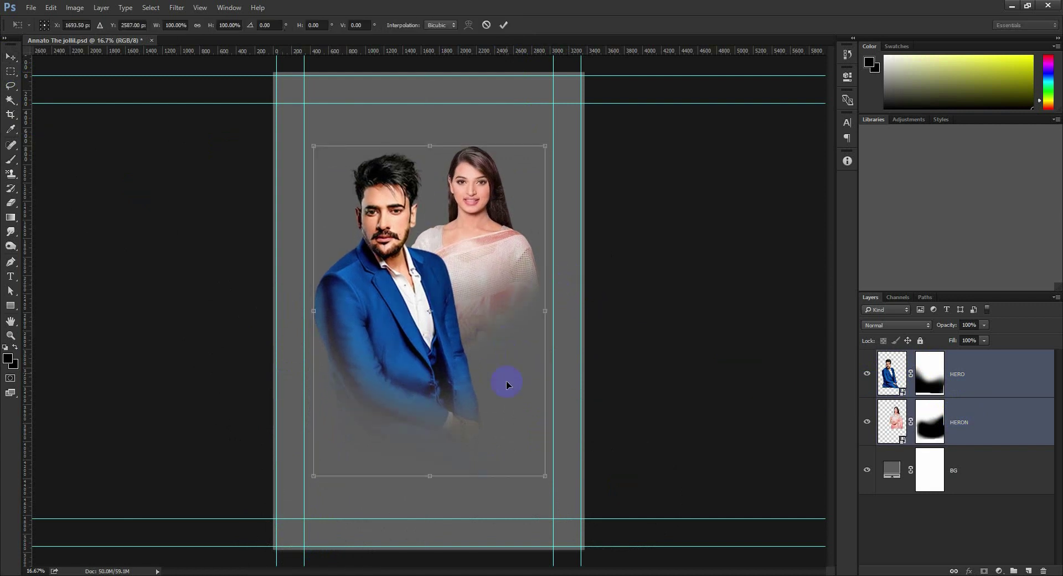
{"action": "left_click_drag", "start_coordinate": [545, 475], "coordinate": [554, 486]}
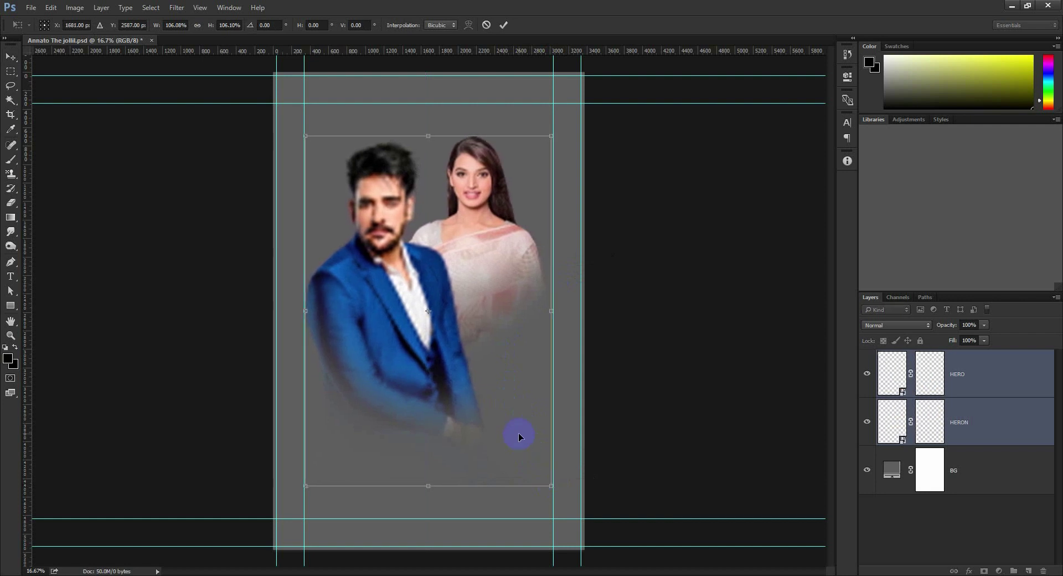
{"action": "left_click_drag", "start_coordinate": [547, 484], "coordinate": [552, 490]}
{"action": "key", "text": "Return"}
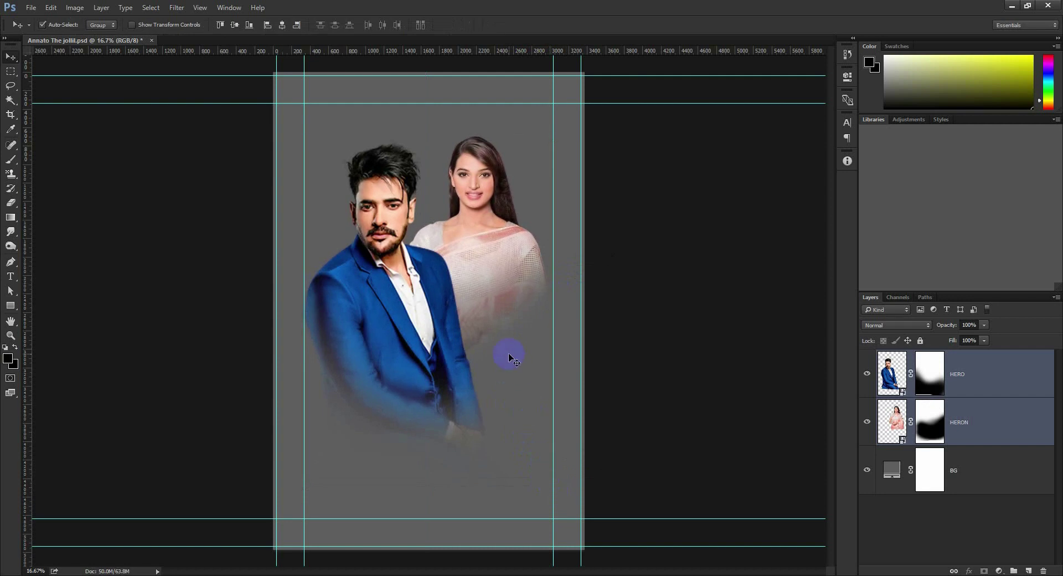
Save the poster, then move both figures slightly lower
{"action": "key", "text": "ctrl+s"}
{"action": "left_click_drag", "start_coordinate": [509, 359], "coordinate": [497, 331]}
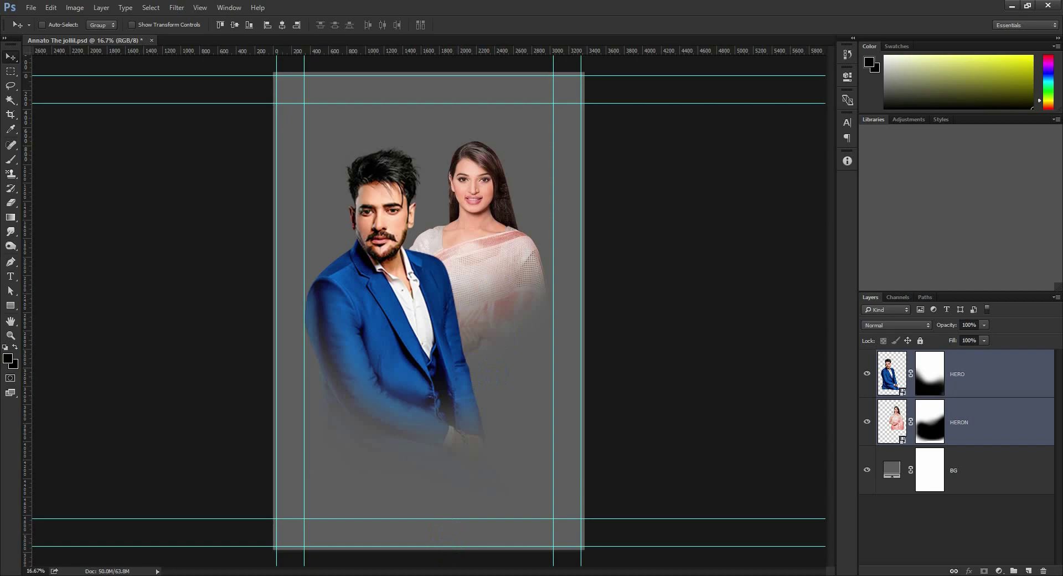
{"action": "key", "text": "alt+Tab"}
{"action": "left_click", "coordinate": [337, 7]}
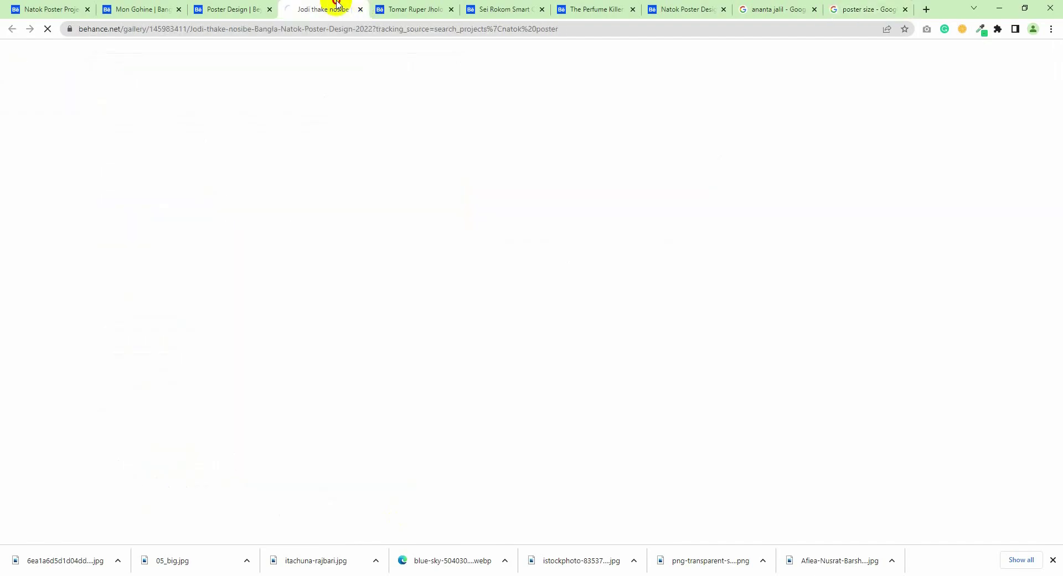
{"action": "left_click", "coordinate": [386, 3]}
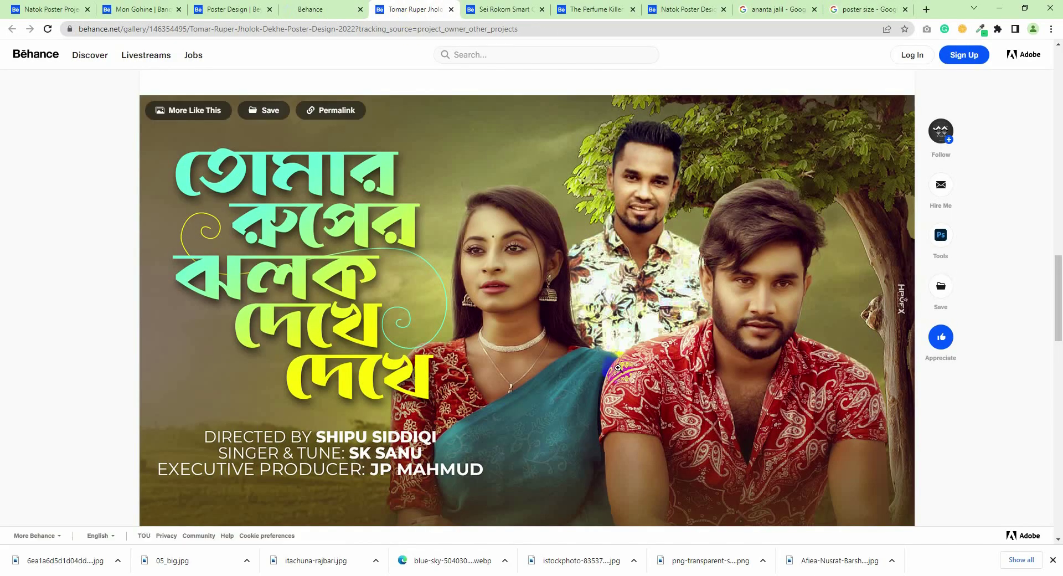
{"action": "left_click", "coordinate": [264, 4]}
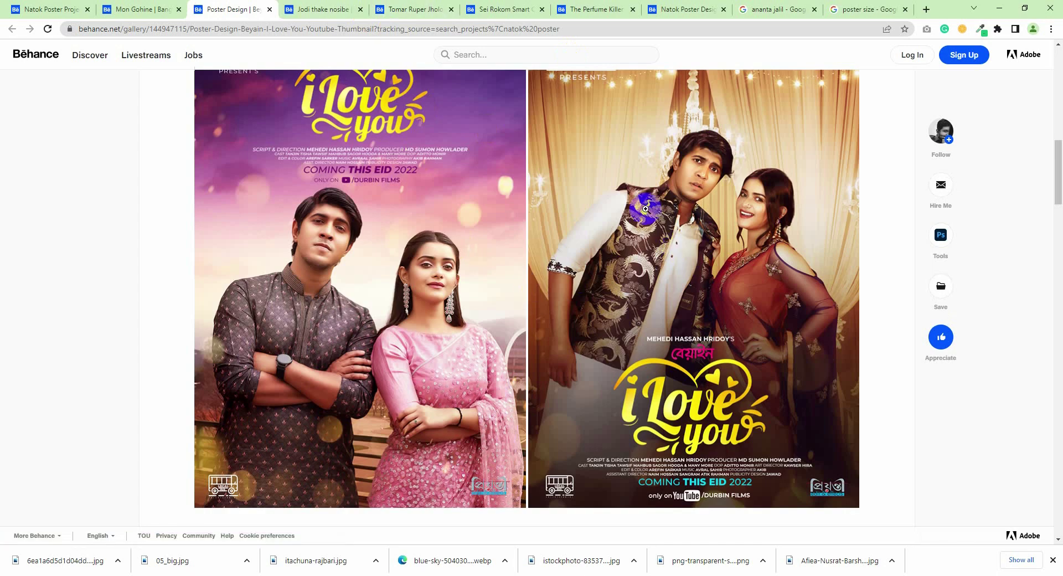
{"action": "left_click", "coordinate": [294, 8]}
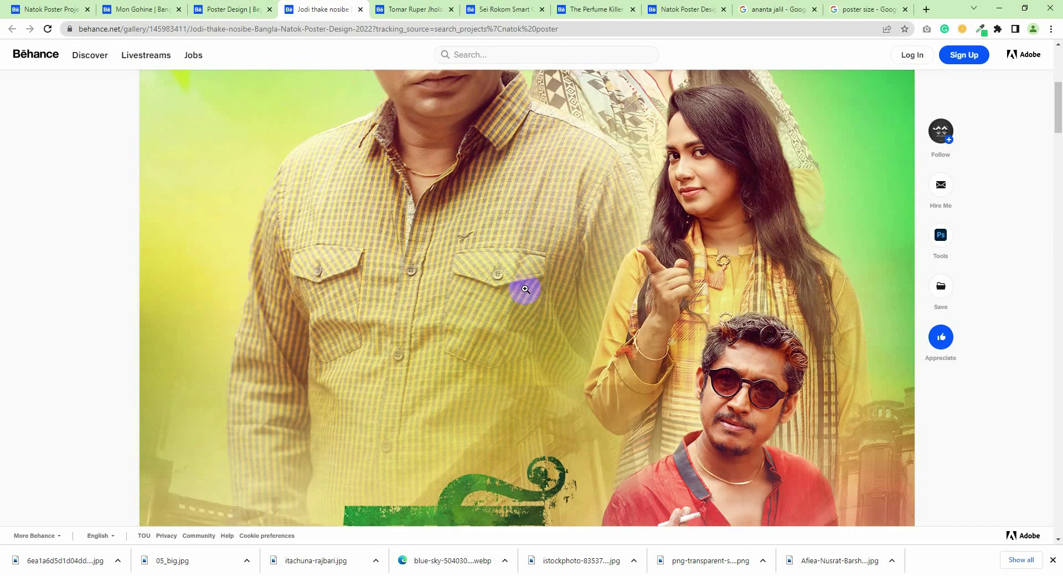
{"action": "left_click", "coordinate": [525, 288]}
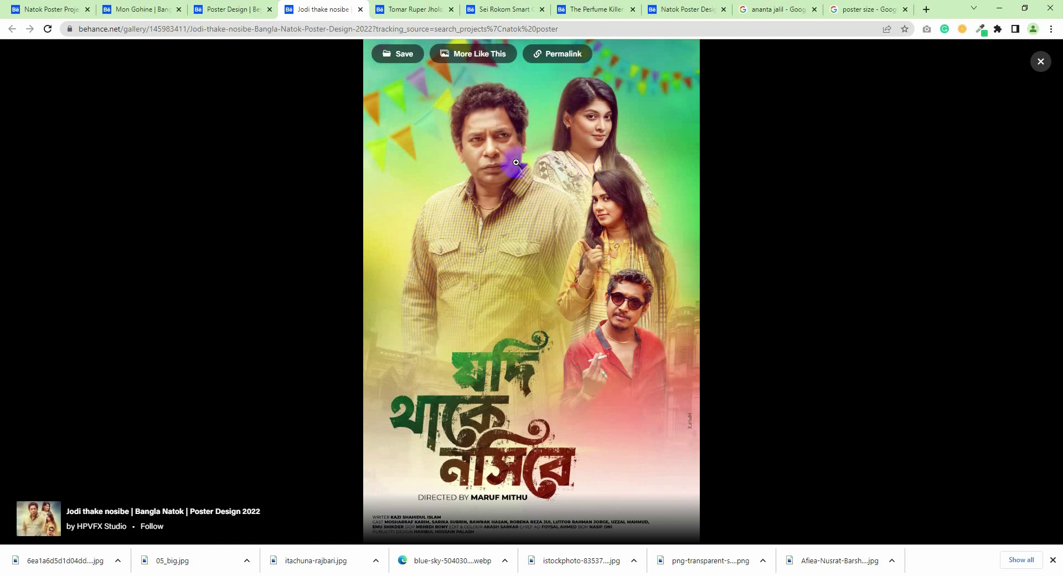
{"action": "left_click", "coordinate": [999, 8]}
{"action": "left_click", "coordinate": [983, 374]}
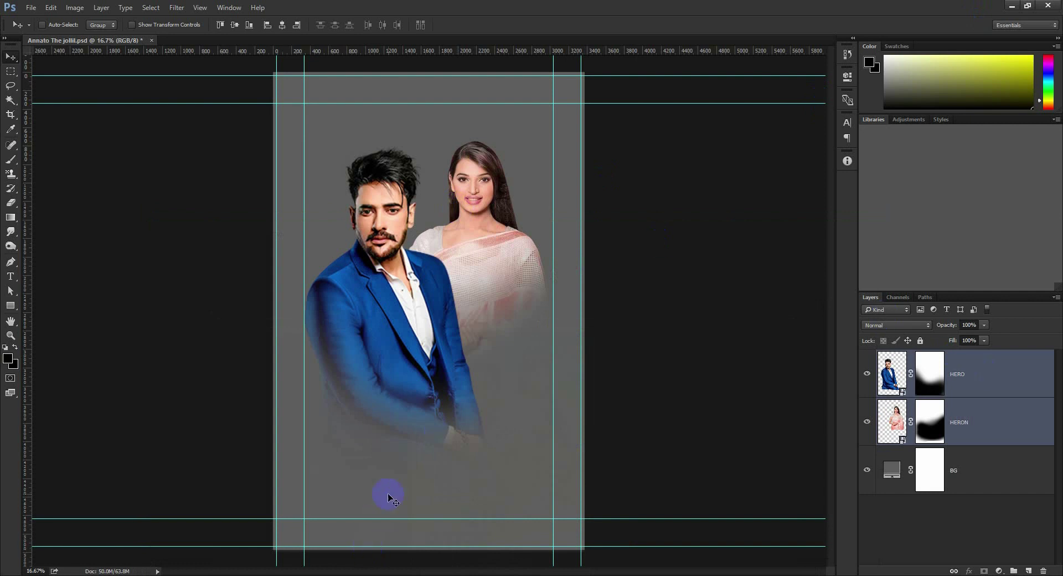
Place the transparent cloudy sky PNG, enlarge it over the poster, and move it beneath both figures
{"action": "key", "text": "alt+Tab"}
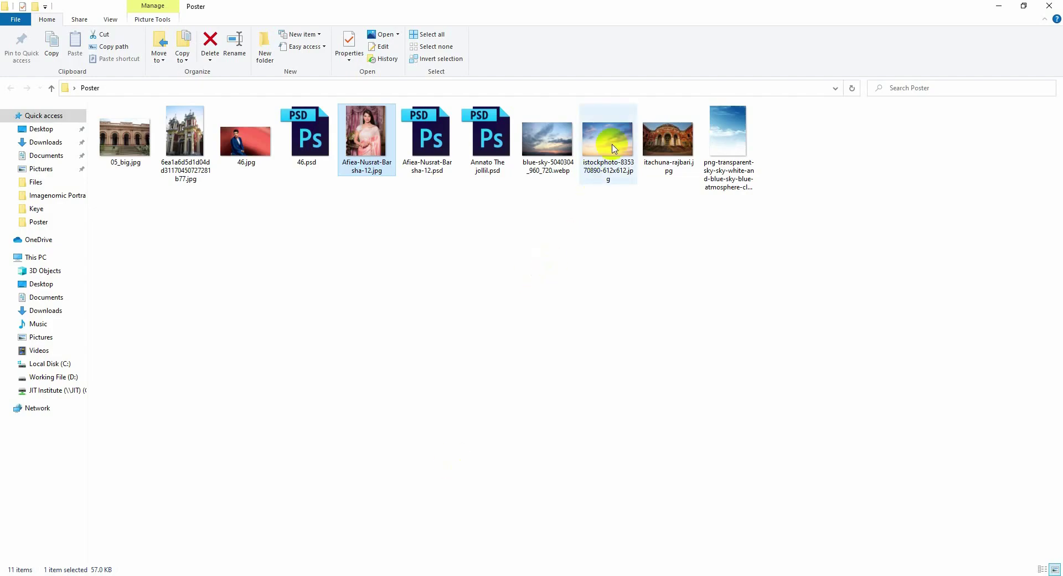
{"action": "mouse_move", "coordinate": [726, 143]}
{"action": "left_mouse_down"}
{"action": "mouse_move", "coordinate": [182, 560]}
{"action": "mouse_move", "coordinate": [343, 370]}
{"action": "left_mouse_up"}
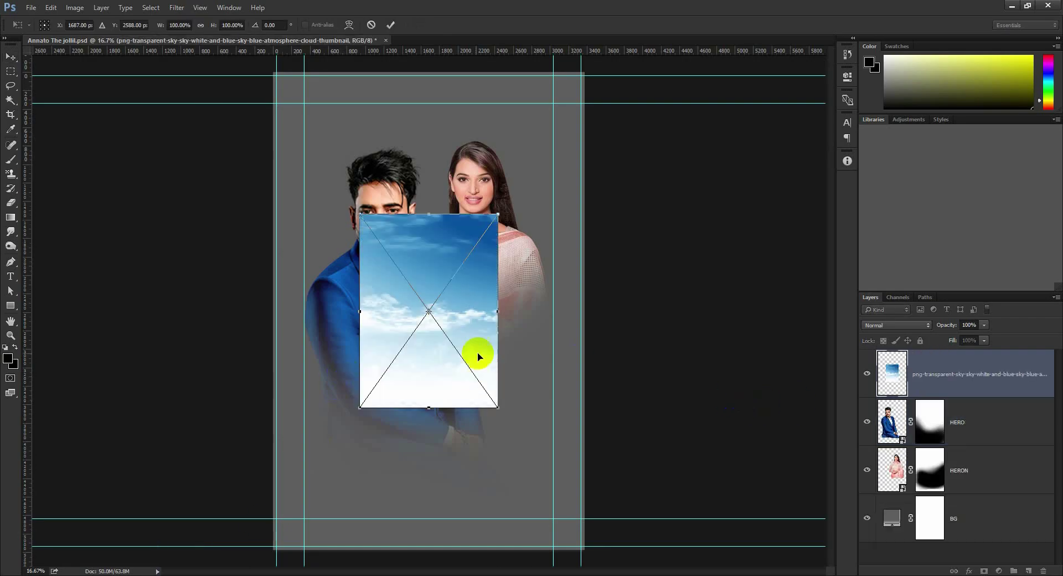
{"action": "mouse_move", "coordinate": [498, 407]}
{"action": "left_mouse_down"}
{"action": "mouse_move", "coordinate": [568, 481]}
{"action": "mouse_move", "coordinate": [589, 526]}
{"action": "left_mouse_up"}
{"action": "left_click_drag", "start_coordinate": [515, 455], "coordinate": [517, 430]}
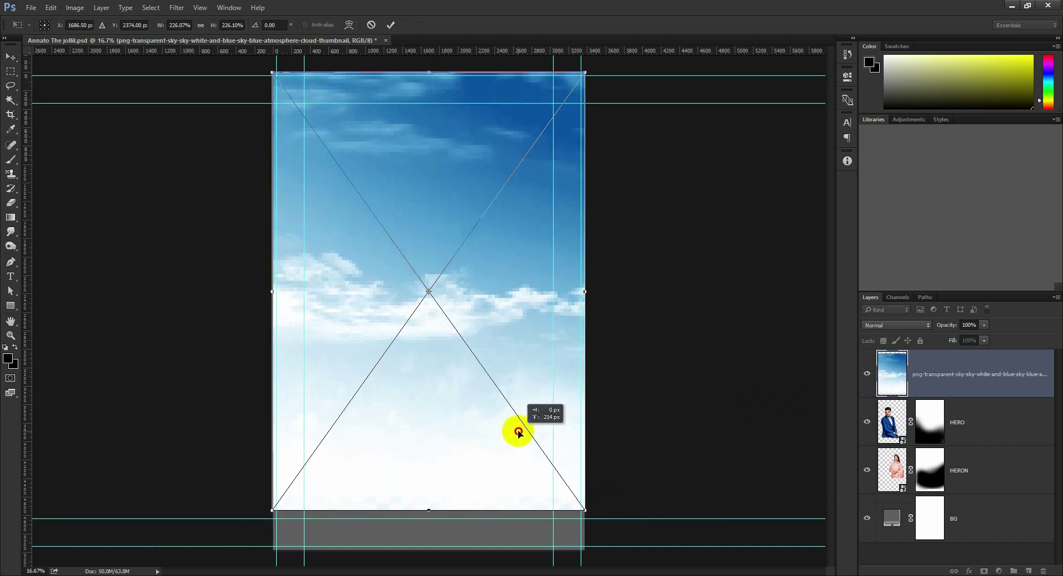
{"action": "key", "text": "Return"}
{"action": "left_click_drag", "start_coordinate": [961, 383], "coordinate": [945, 491]}
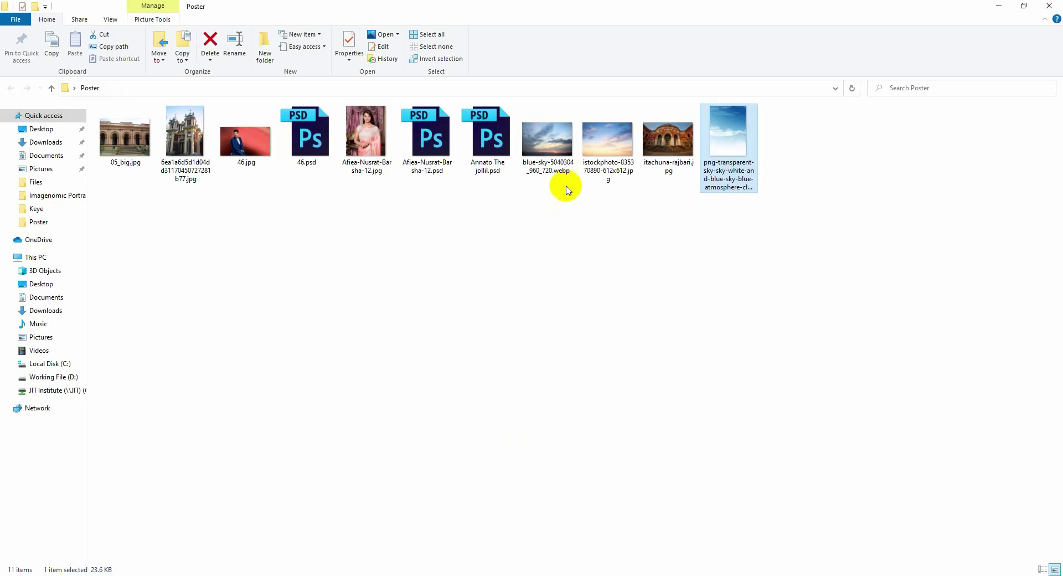
Attempt to drop the blue-sky webp image into the poster and dismiss the error
{"action": "mouse_move", "coordinate": [553, 144]}
{"action": "left_mouse_down"}
{"action": "mouse_move", "coordinate": [328, 533]}
{"action": "mouse_move", "coordinate": [409, 247]}
{"action": "left_mouse_up"}
{"action": "left_click", "coordinate": [532, 227]}
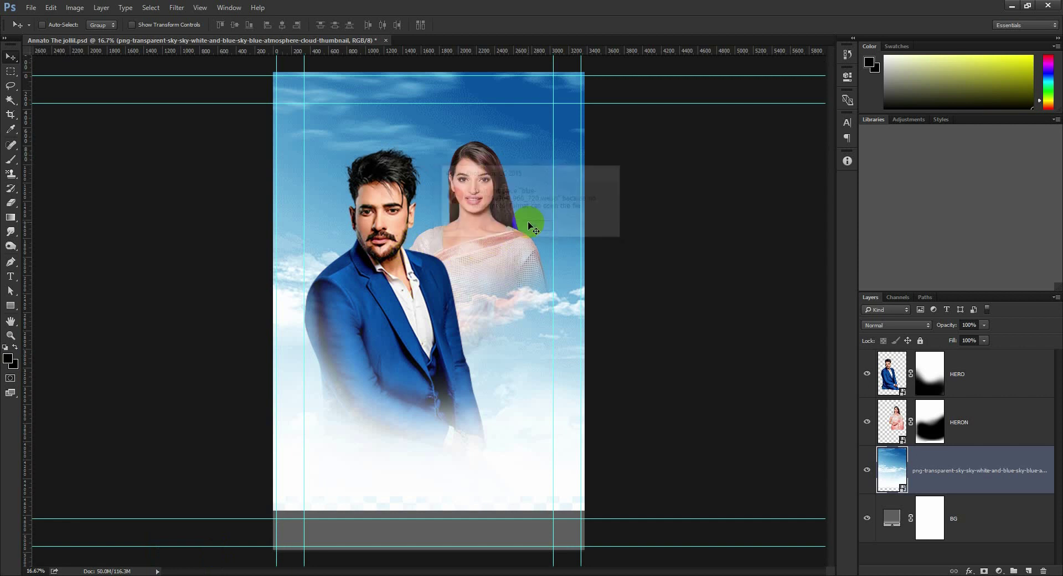
{"action": "left_click", "coordinate": [424, 570]}
Place the istockphoto sunset sky and scale it over the upper poster at poster width
{"action": "left_click_drag", "start_coordinate": [609, 182], "coordinate": [133, 571]}
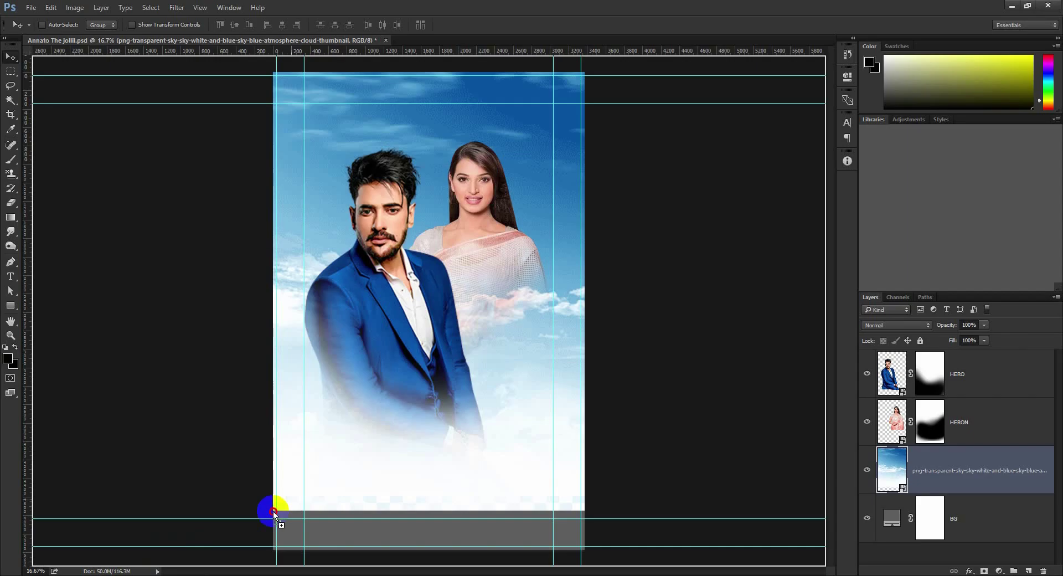
{"action": "mouse_move", "coordinate": [133, 571]}
{"action": "left_mouse_down"}
{"action": "mouse_move", "coordinate": [410, 348]}
{"action": "mouse_move", "coordinate": [591, 437]}
{"action": "left_mouse_up"}
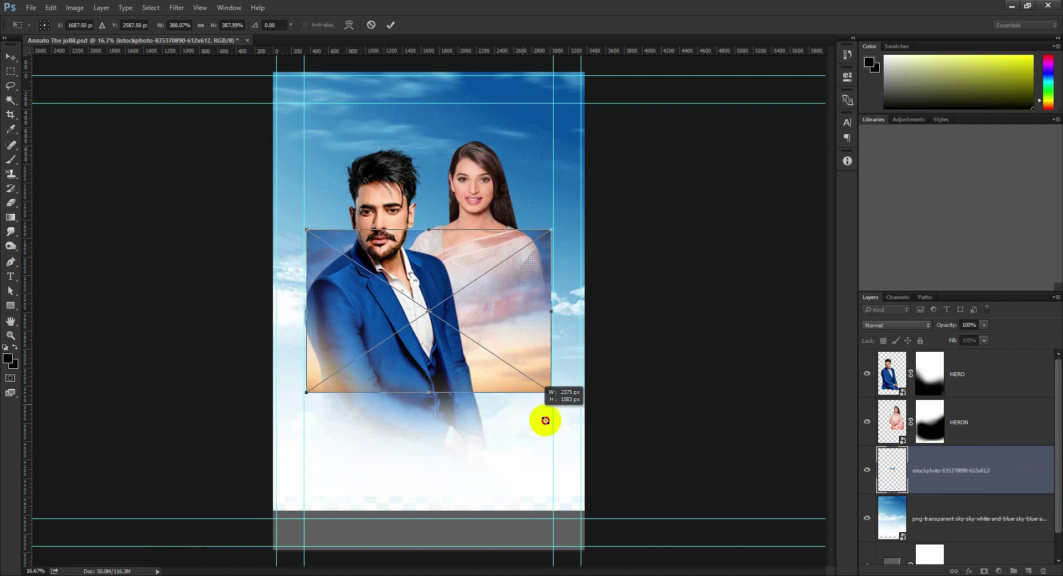
{"action": "left_click_drag", "start_coordinate": [555, 386], "coordinate": [555, 264]}
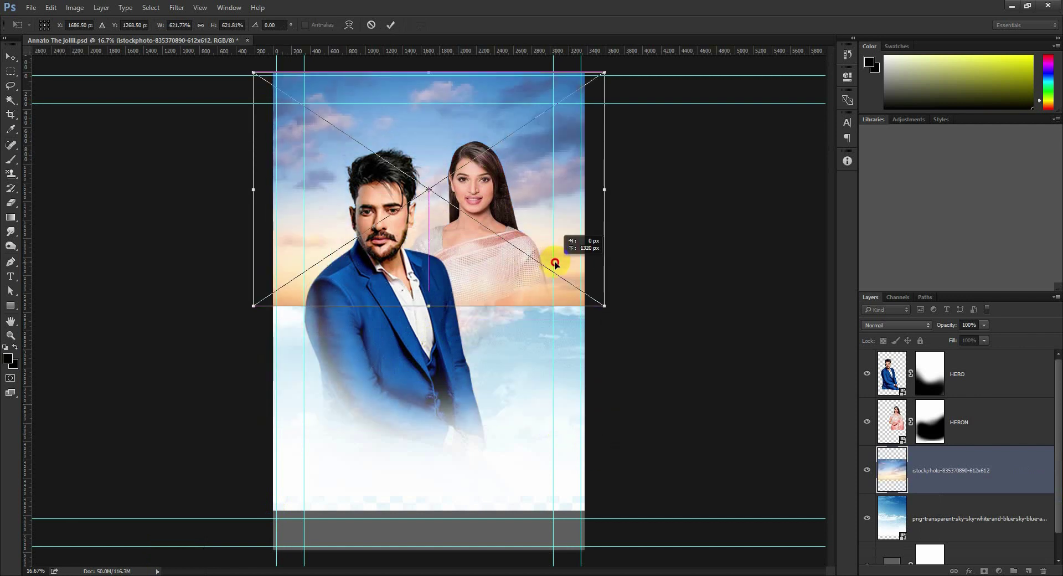
{"action": "left_click_drag", "start_coordinate": [428, 305], "coordinate": [424, 443]}
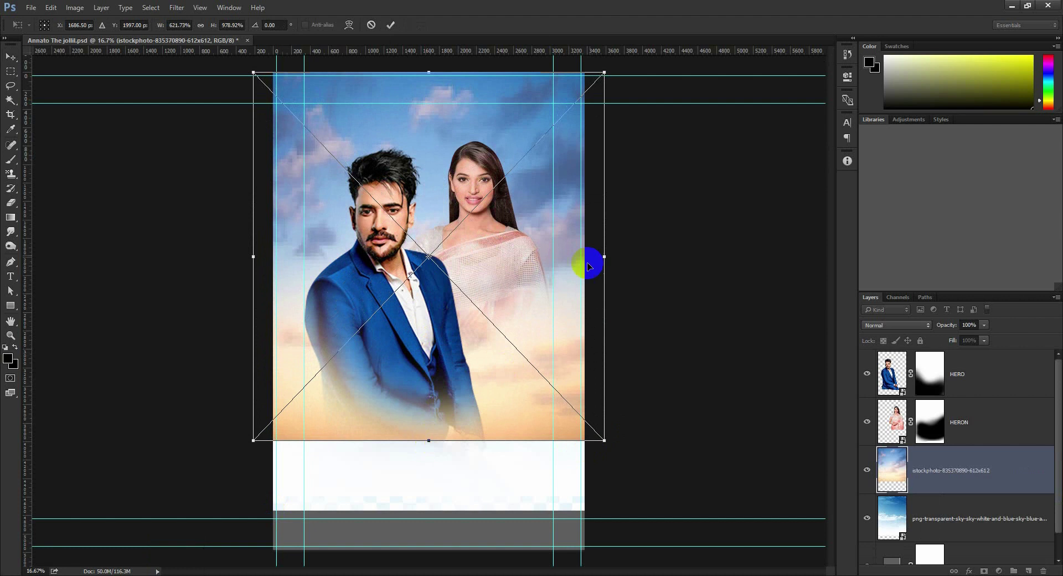
{"action": "mouse_move", "coordinate": [604, 256]}
{"action": "left_mouse_down"}
{"action": "mouse_move", "coordinate": [588, 261]}
{"action": "mouse_move", "coordinate": [631, 262]}
{"action": "left_mouse_up"}
{"action": "key", "text": "Return"}
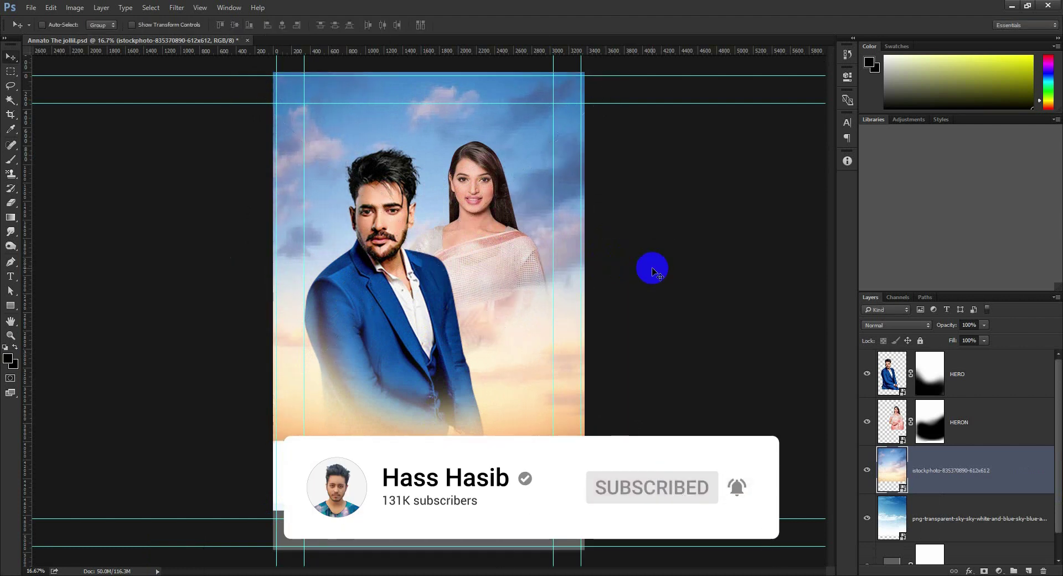
Toggle the sunset sky's visibility to compare, then pick the blue-sky image in the folder
{"action": "left_click", "coordinate": [865, 475]}
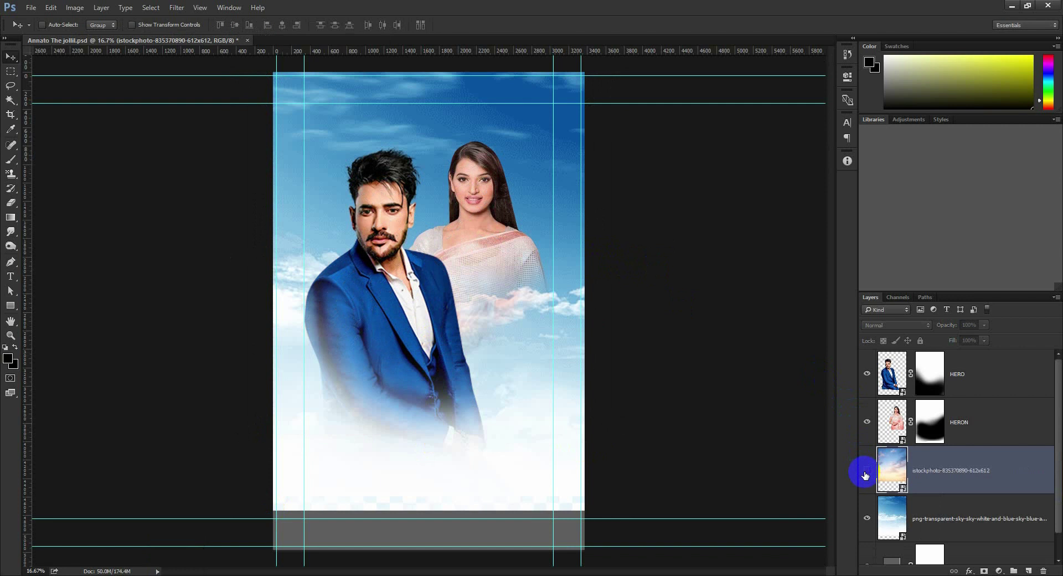
{"action": "left_click", "coordinate": [866, 476]}
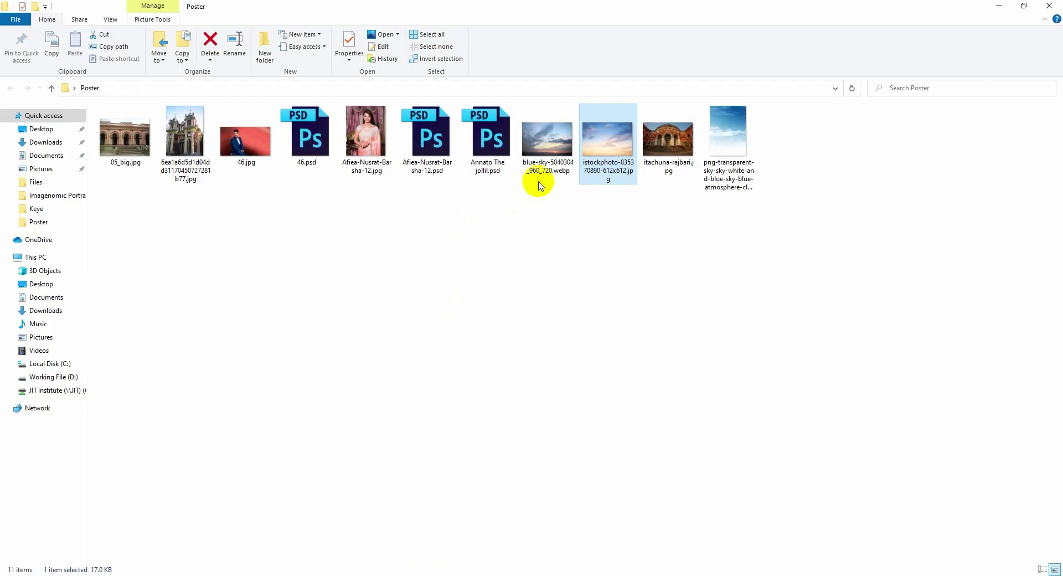
{"action": "left_click", "coordinate": [548, 165]}
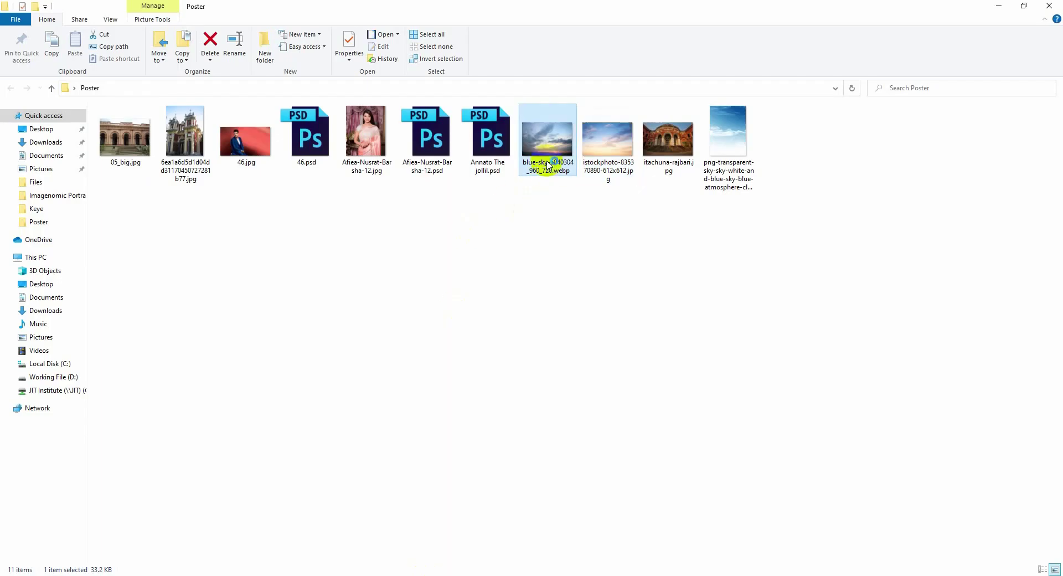
Preview the blue-sky webp image, then drag it into the poster
{"action": "double_click", "coordinate": [548, 165]}
{"action": "right_click", "coordinate": [581, 246]}
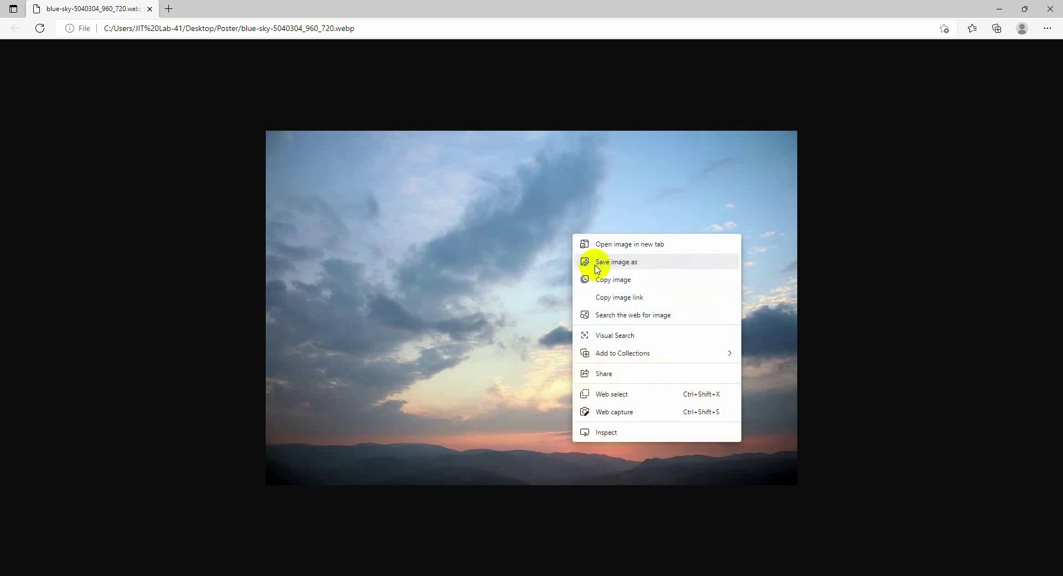
{"action": "left_click", "coordinate": [598, 278]}
{"action": "left_click", "coordinate": [1000, 9]}
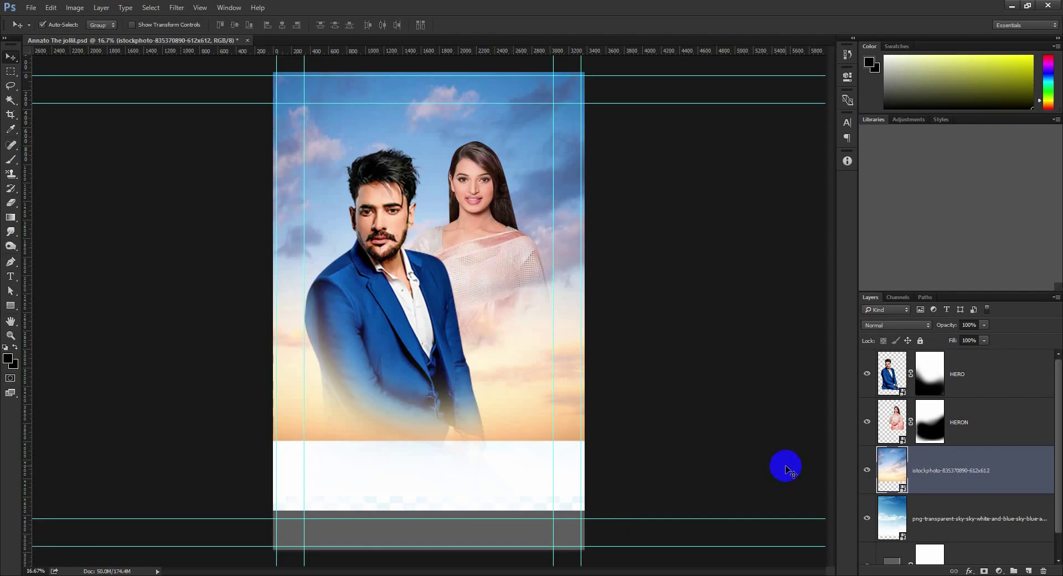
{"action": "left_click_drag", "start_coordinate": [548, 138], "coordinate": [582, 435]}
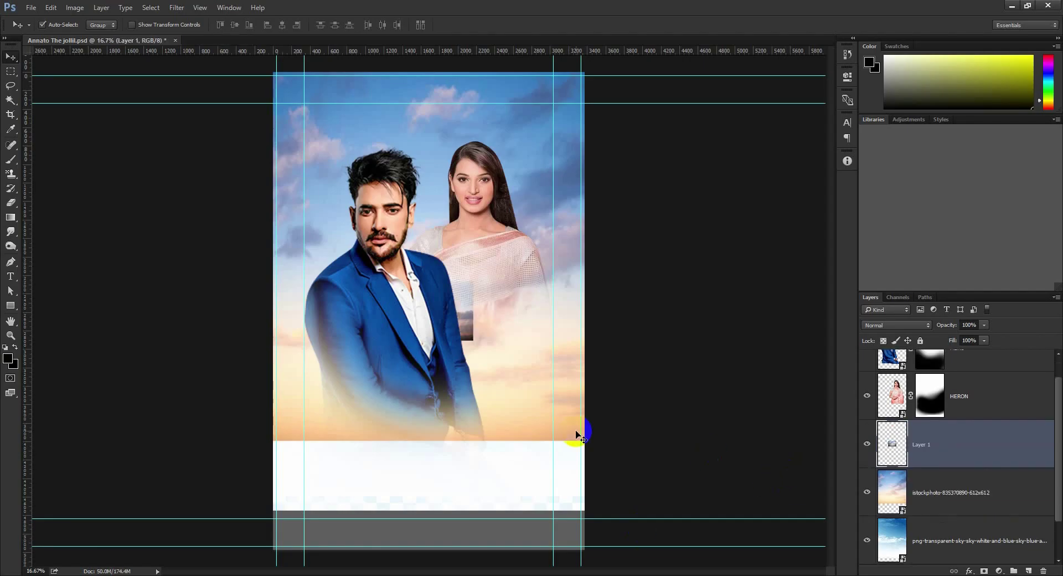
Free-transform the blue-sky image to enlarge it across the upper poster
{"action": "key", "text": "ctrl+t"}
{"action": "left_click_drag", "start_coordinate": [473, 340], "coordinate": [640, 451]}
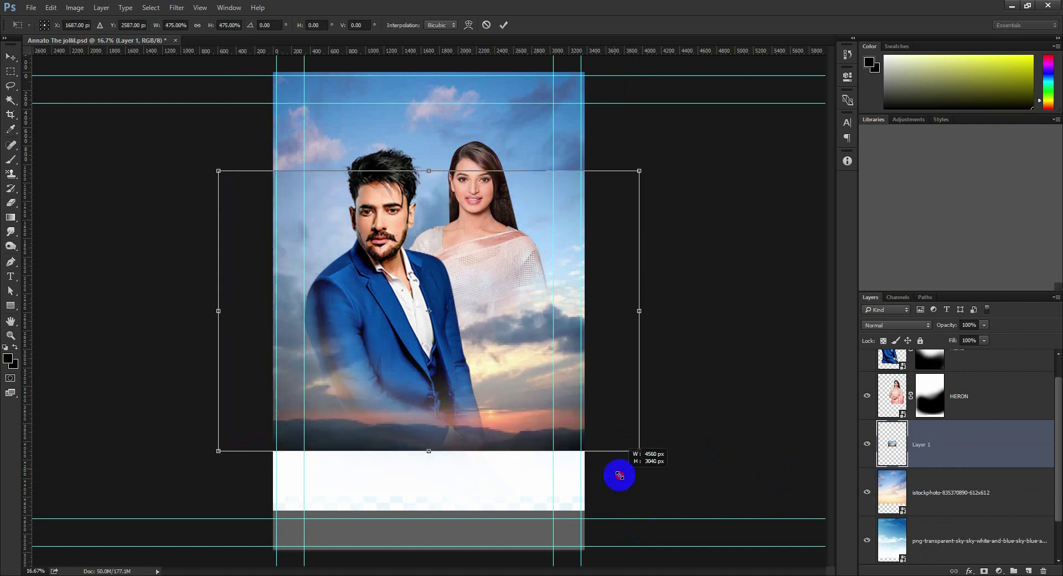
{"action": "left_click_drag", "start_coordinate": [555, 397], "coordinate": [554, 319]}
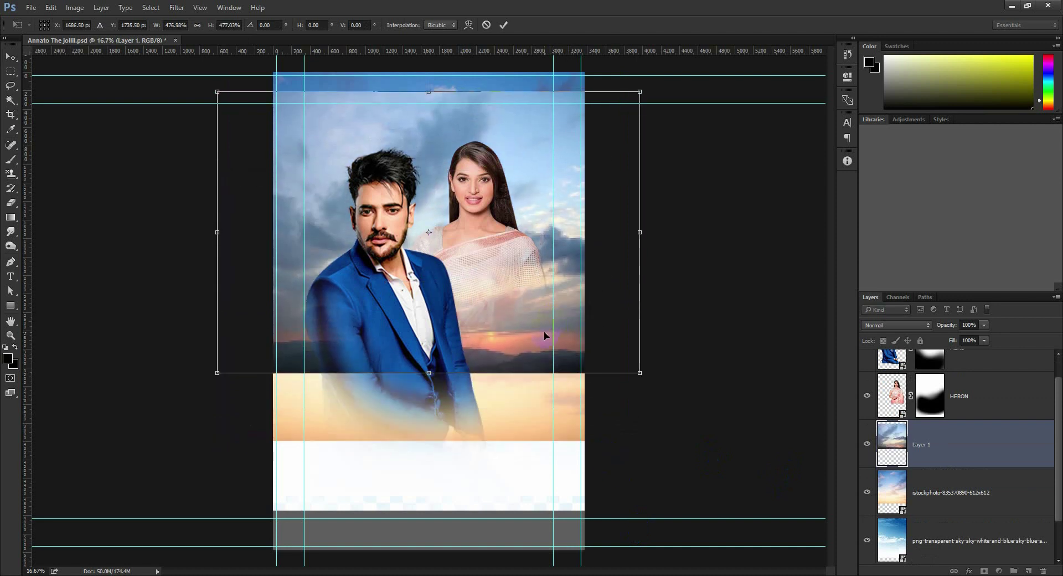
{"action": "left_click_drag", "start_coordinate": [639, 372], "coordinate": [642, 375]}
{"action": "left_click_drag", "start_coordinate": [663, 398], "coordinate": [672, 403]}
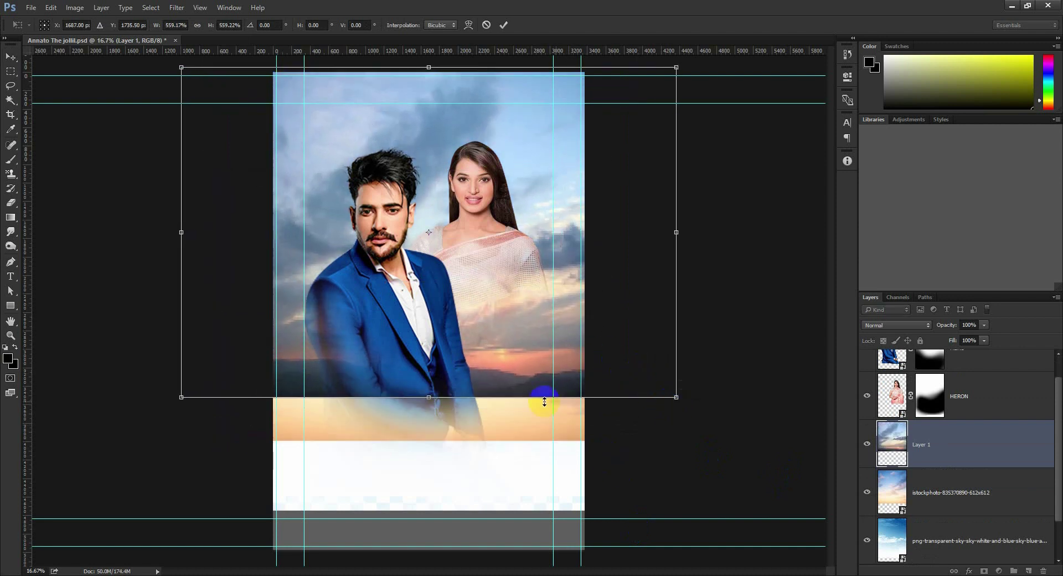
{"action": "left_click_drag", "start_coordinate": [431, 397], "coordinate": [428, 454]}
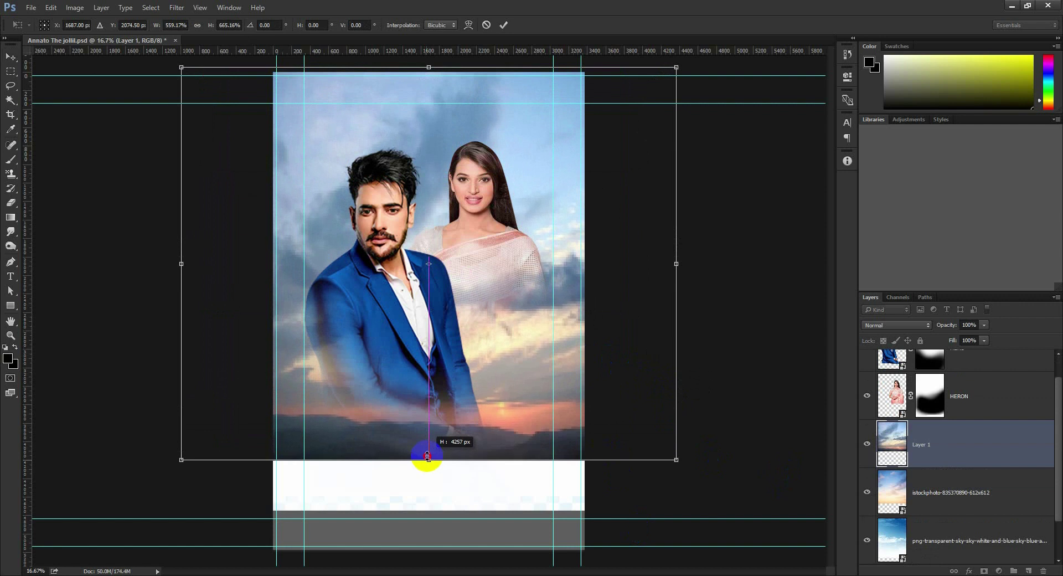
{"action": "left_click_drag", "start_coordinate": [457, 374], "coordinate": [459, 379]}
{"action": "key", "text": "Return"}
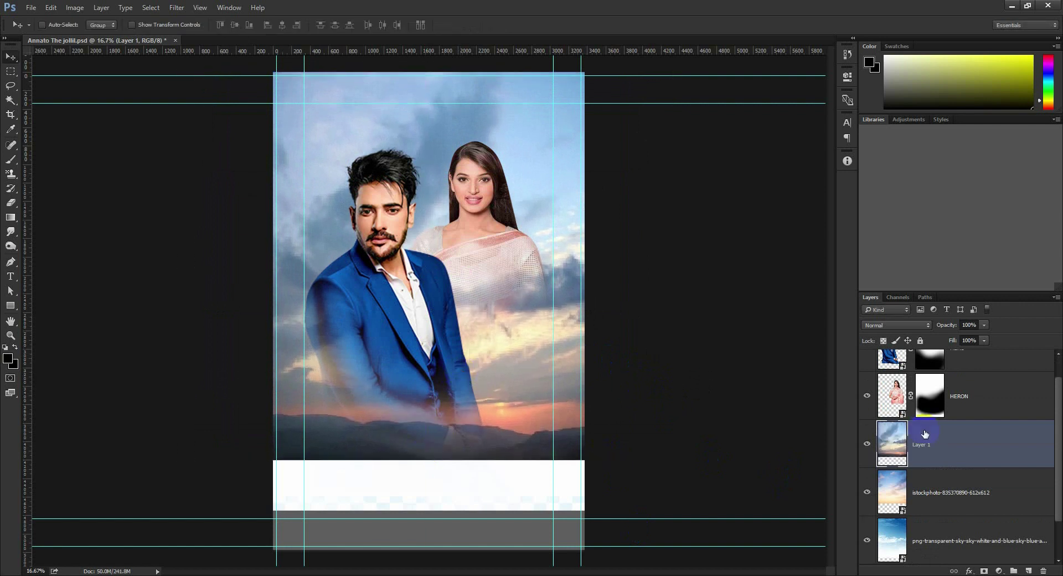
Delete the blue-sky layer and the transparent cloudy sky layer
{"action": "key", "text": "Delete"}
{"action": "left_click", "coordinate": [913, 487]}
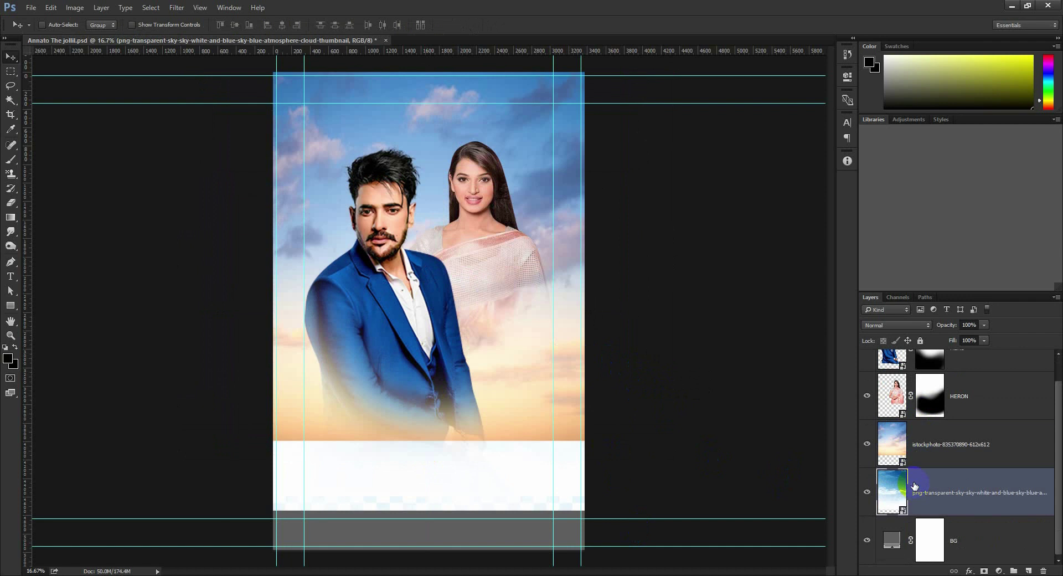
{"action": "key", "text": "Delete"}
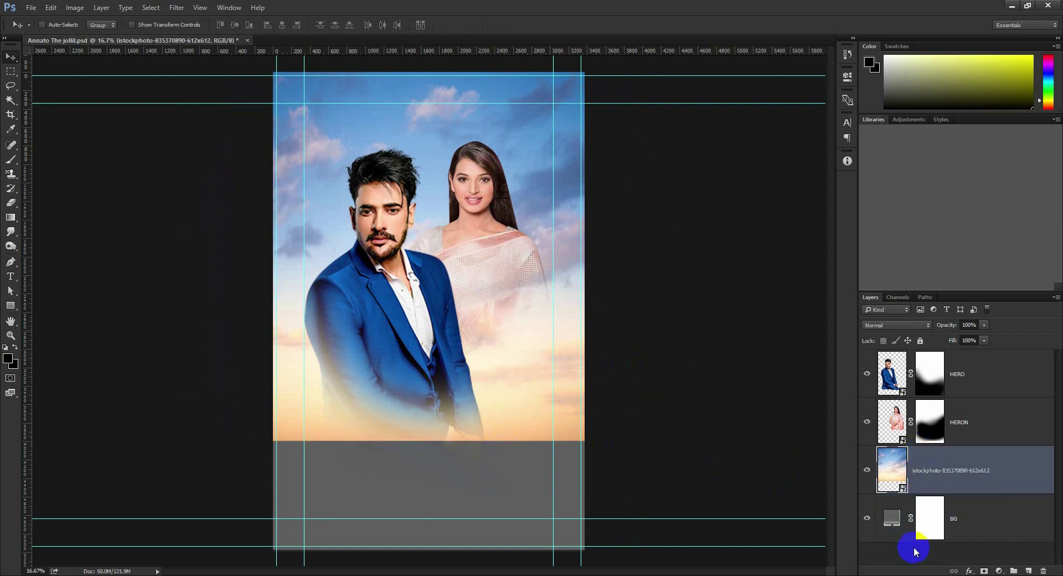
Mask the istockphoto sunset sky and brush its lower edge softly into the grey
{"action": "left_click_drag", "start_coordinate": [915, 551], "coordinate": [958, 558]}
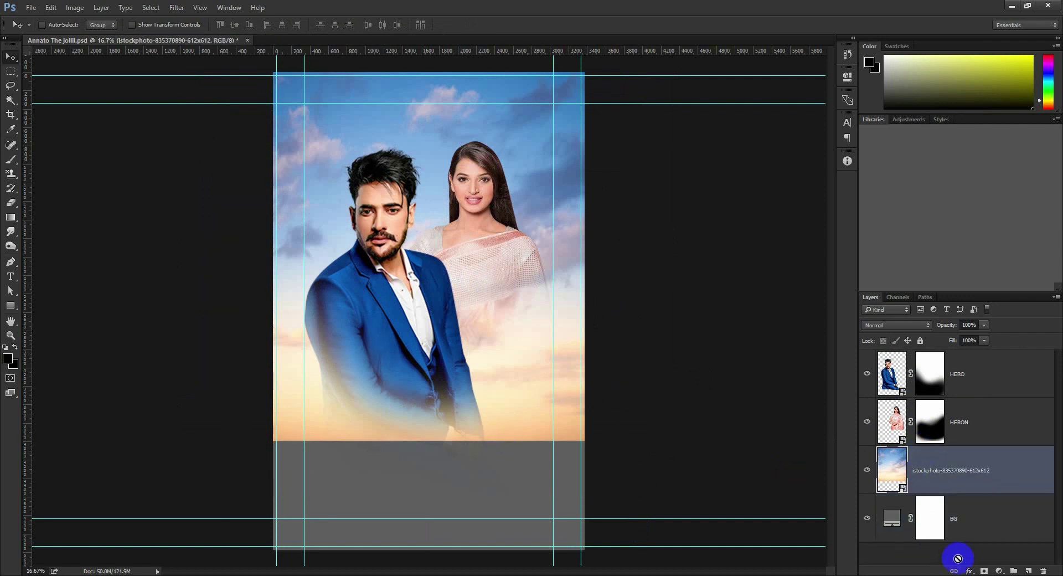
{"action": "left_click", "coordinate": [984, 570]}
{"action": "left_click", "coordinate": [10, 159]}
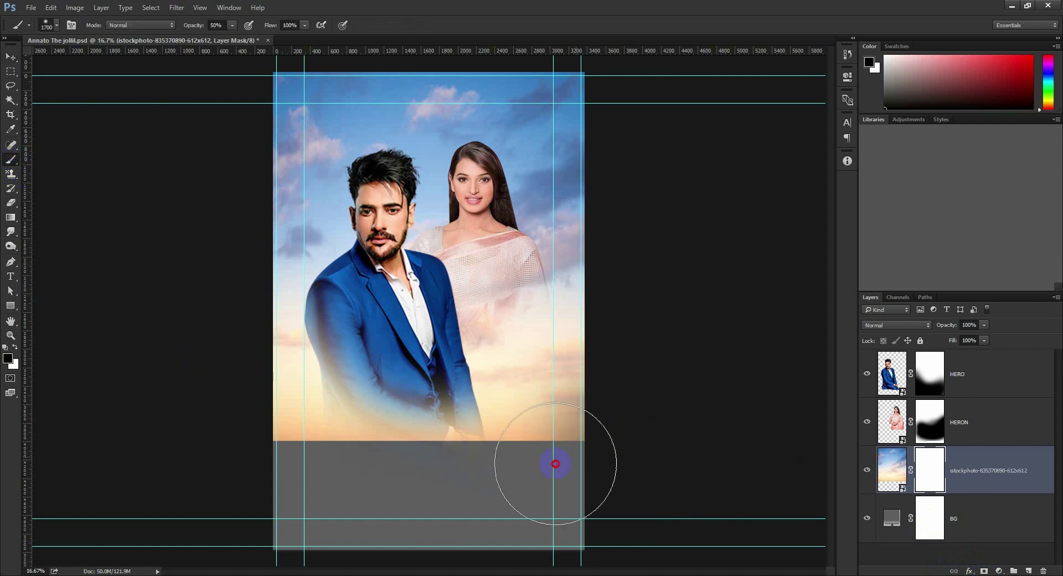
{"action": "mouse_move", "coordinate": [555, 463]}
{"action": "left_mouse_down"}
{"action": "mouse_move", "coordinate": [353, 481]}
{"action": "mouse_move", "coordinate": [394, 489]}
{"action": "mouse_move", "coordinate": [565, 465]}
{"action": "mouse_move", "coordinate": [613, 479]}
{"action": "mouse_move", "coordinate": [221, 456]}
{"action": "mouse_move", "coordinate": [605, 421]}
{"action": "mouse_move", "coordinate": [288, 467]}
{"action": "mouse_move", "coordinate": [577, 458]}
{"action": "mouse_move", "coordinate": [560, 475]}
{"action": "mouse_move", "coordinate": [207, 454]}
{"action": "mouse_move", "coordinate": [384, 491]}
{"action": "mouse_move", "coordinate": [277, 468]}
{"action": "mouse_move", "coordinate": [543, 458]}
{"action": "mouse_move", "coordinate": [206, 446]}
{"action": "mouse_move", "coordinate": [520, 458]}
{"action": "mouse_move", "coordinate": [658, 449]}
{"action": "left_mouse_up"}
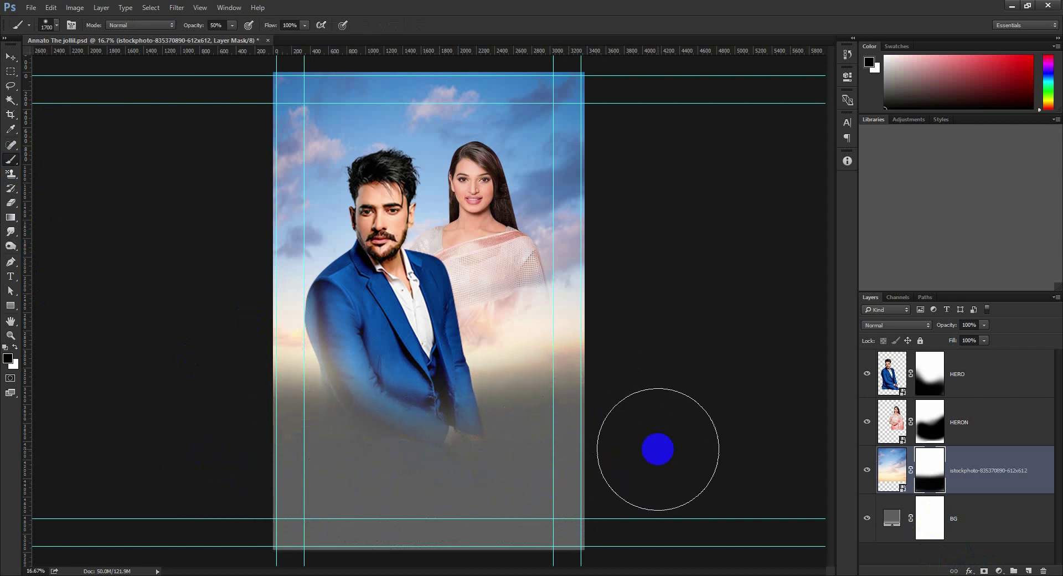
{"action": "left_click", "coordinate": [918, 525]}
Change the BG fill colour to pale cream fcebce after sampling several poster tones
{"action": "left_click", "coordinate": [895, 523]}
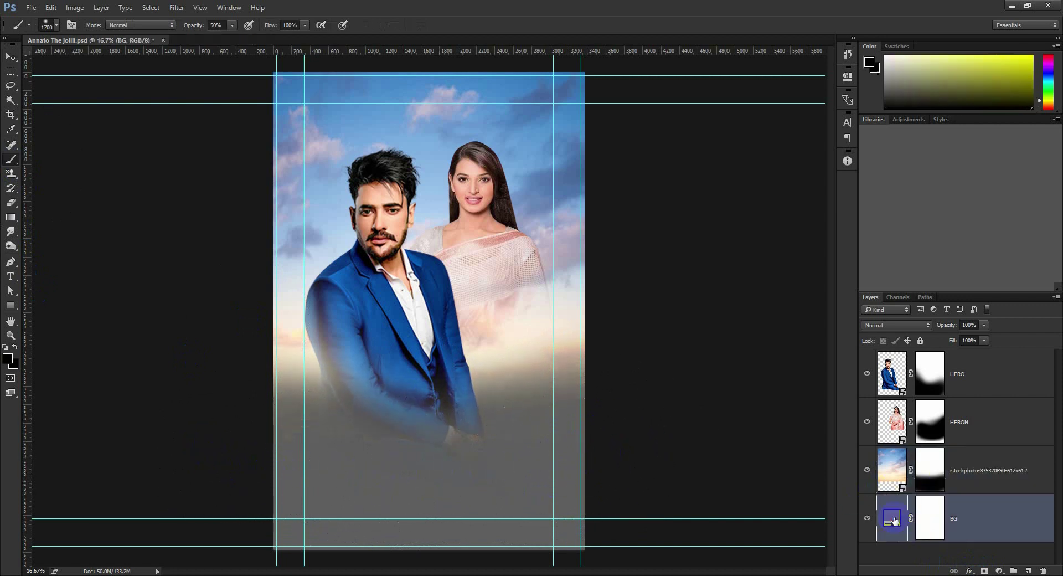
{"action": "double_click", "coordinate": [895, 521]}
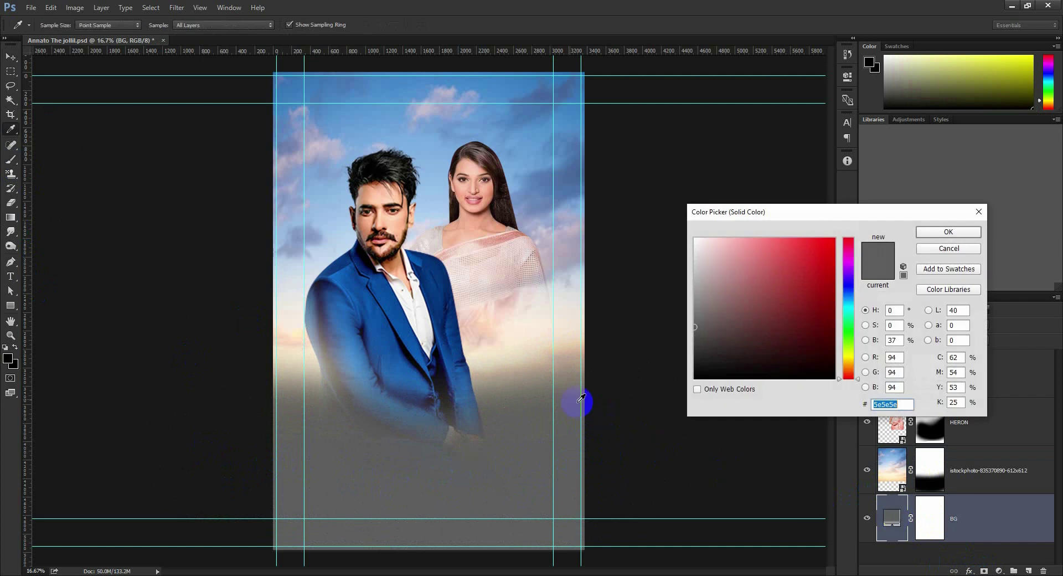
{"action": "left_click", "coordinate": [536, 368]}
{"action": "left_click", "coordinate": [529, 356]}
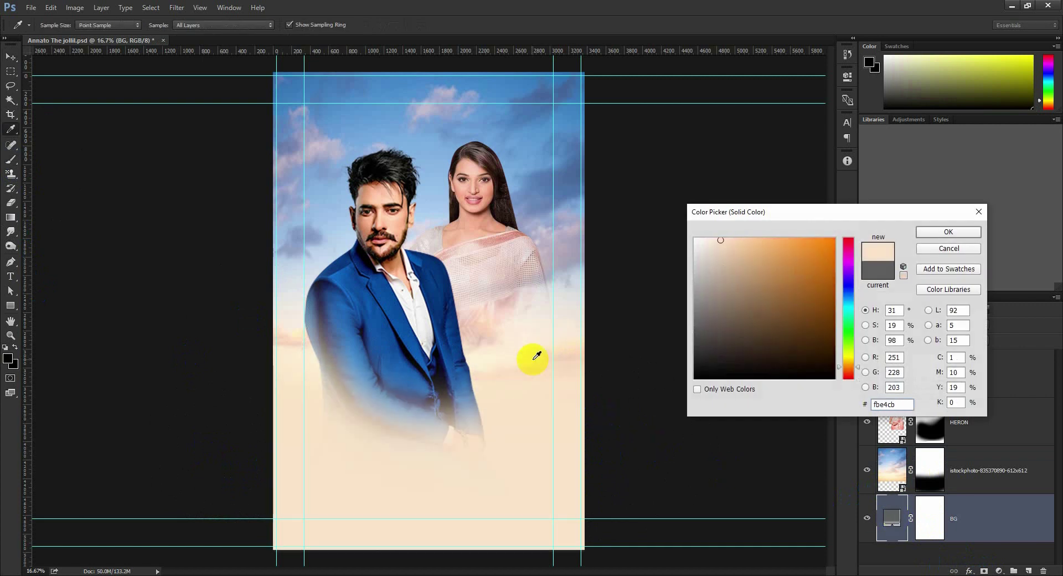
{"action": "left_click", "coordinate": [548, 361]}
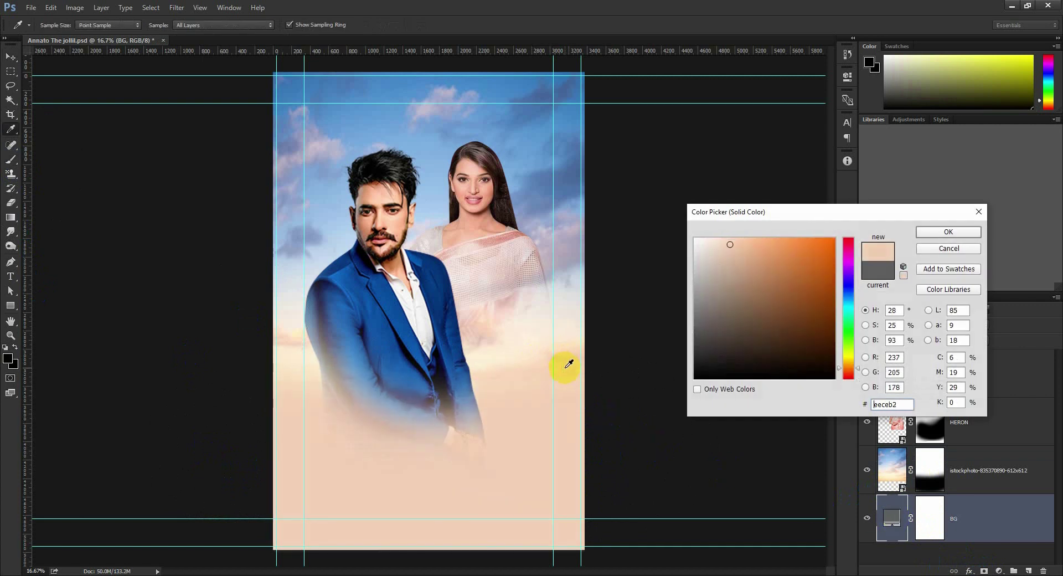
{"action": "left_click", "coordinate": [568, 360]}
{"action": "left_click", "coordinate": [743, 256]}
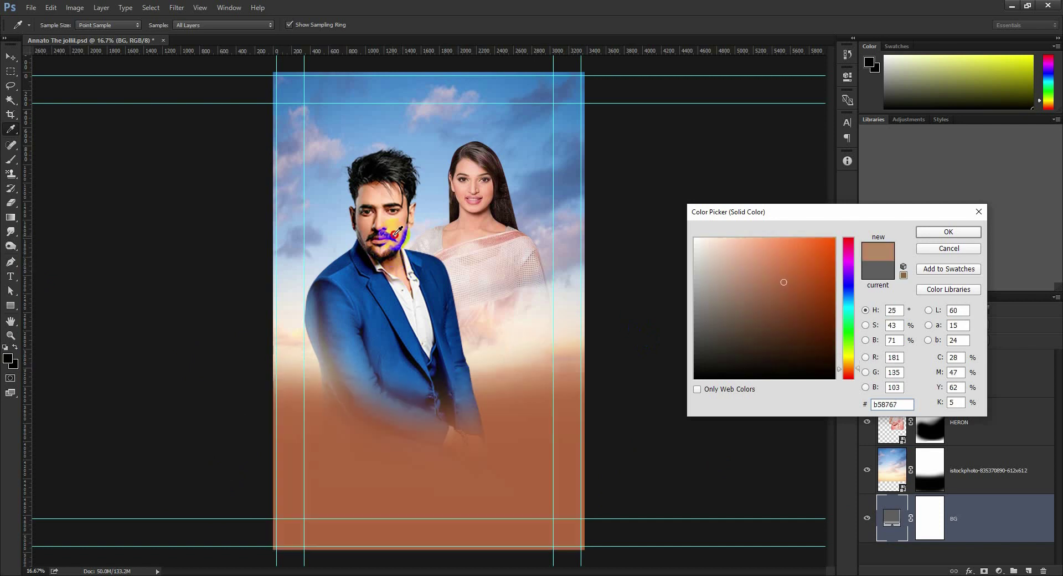
{"action": "mouse_move", "coordinate": [398, 253]}
{"action": "left_mouse_down"}
{"action": "mouse_move", "coordinate": [444, 236]}
{"action": "mouse_move", "coordinate": [531, 352]}
{"action": "left_mouse_up"}
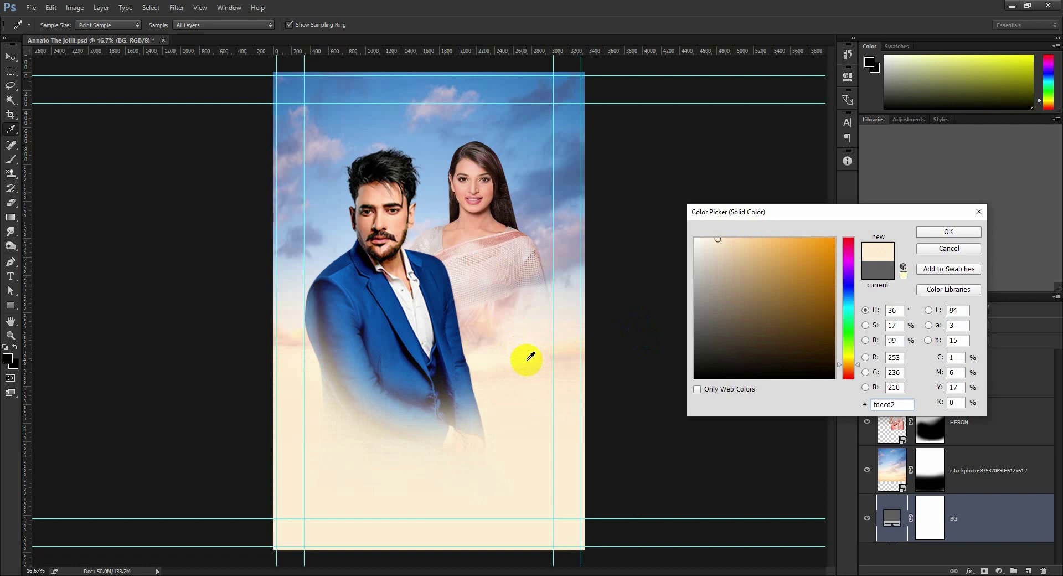
{"action": "left_click", "coordinate": [948, 232]}
{"action": "key", "text": "b"}
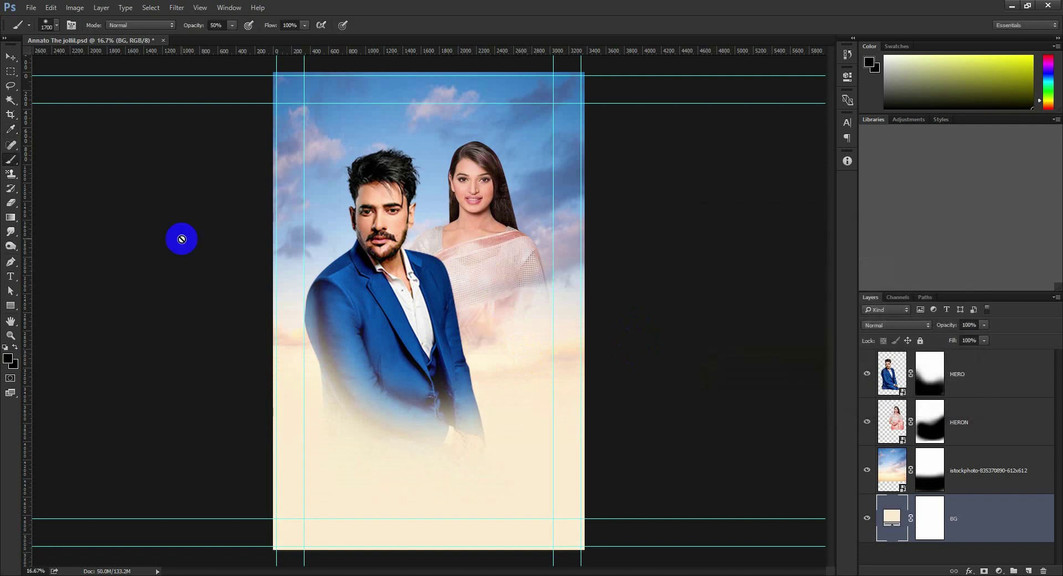
{"action": "left_click", "coordinate": [11, 57]}
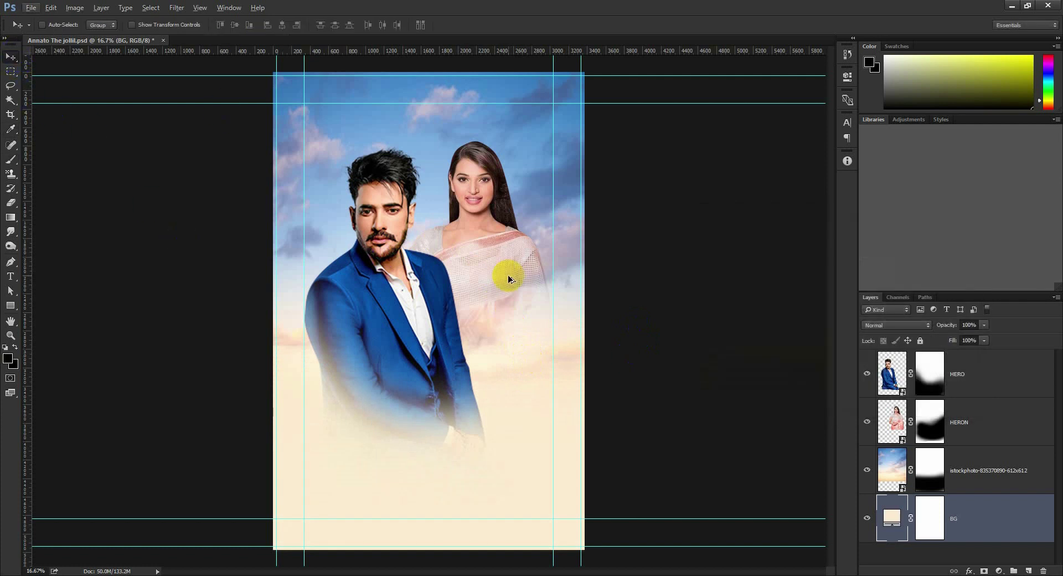
Softly fade the man's jacket on the HERO mask, then drop brush opacity to 20%
{"action": "key", "text": "ctrl+minus"}
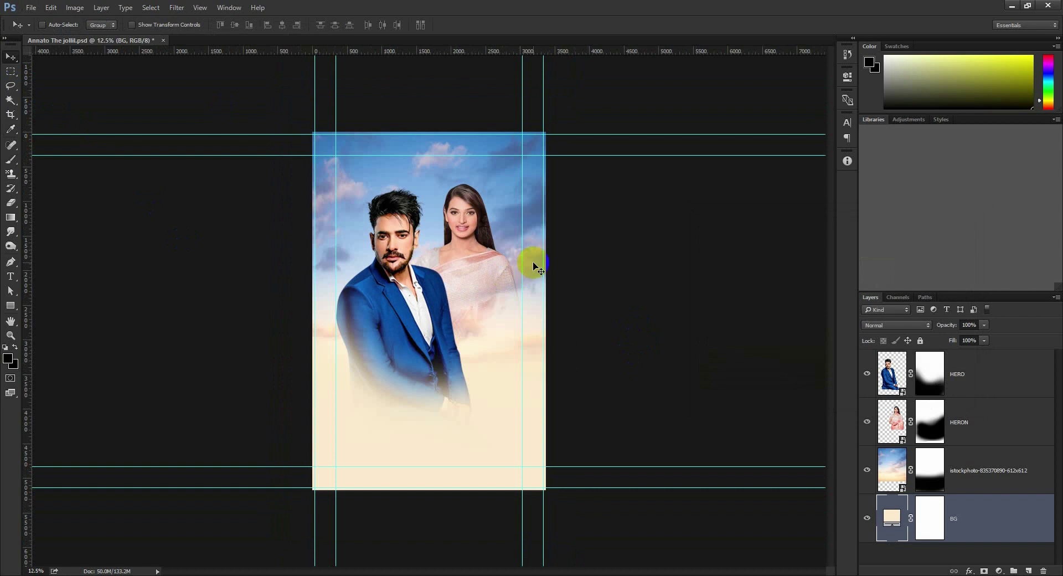
{"action": "key", "text": "ctrl+plus"}
{"action": "left_click", "coordinate": [930, 372]}
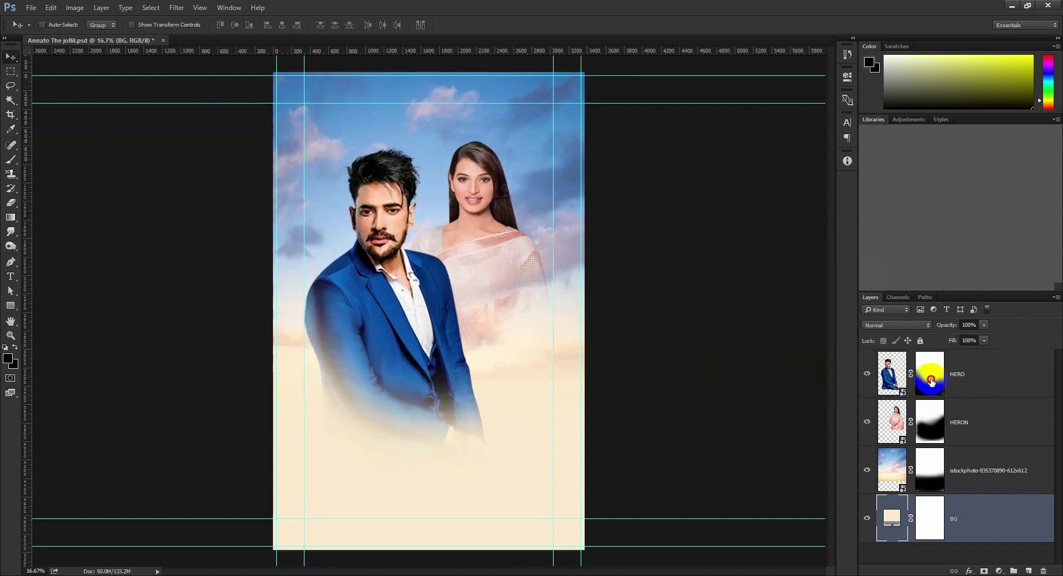
{"action": "left_click", "coordinate": [11, 159]}
{"action": "mouse_move", "coordinate": [409, 297]}
{"action": "left_mouse_down"}
{"action": "mouse_move", "coordinate": [482, 355]}
{"action": "mouse_move", "coordinate": [287, 439]}
{"action": "left_mouse_up"}
{"action": "key", "text": "2"}
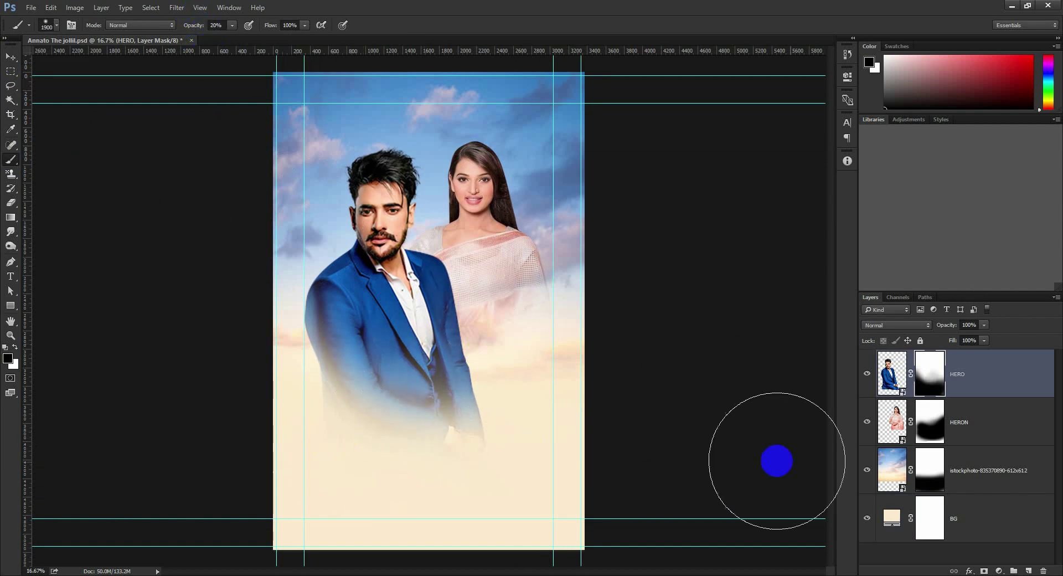
Refine the HERON mask: reveal more saree with white, fade its lower right with black
{"action": "left_click", "coordinate": [930, 422]}
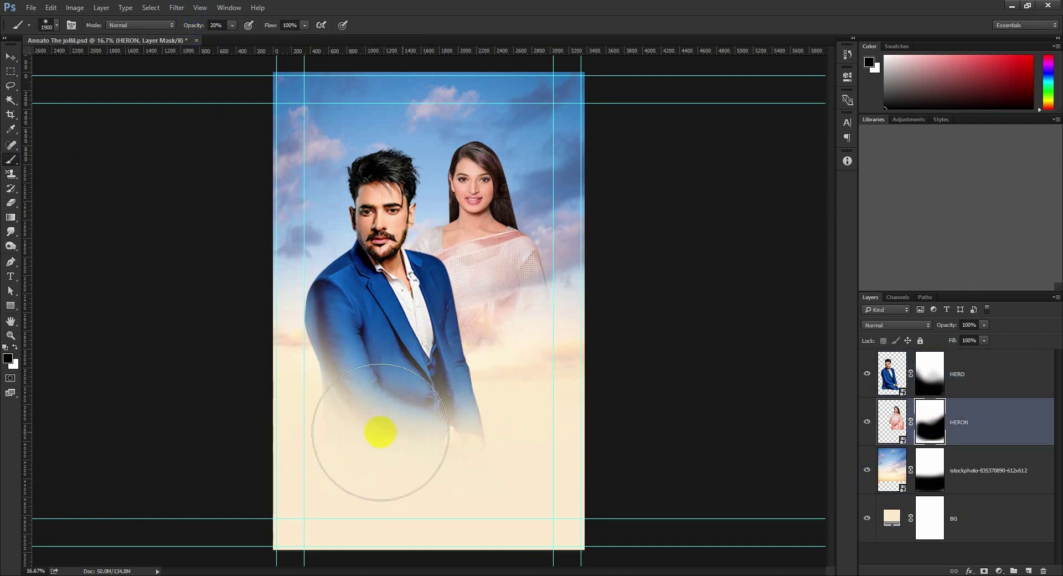
{"action": "left_click", "coordinate": [17, 349]}
{"action": "mouse_move", "coordinate": [496, 268]}
{"action": "left_mouse_down"}
{"action": "mouse_move", "coordinate": [485, 332]}
{"action": "mouse_move", "coordinate": [303, 404]}
{"action": "left_mouse_up"}
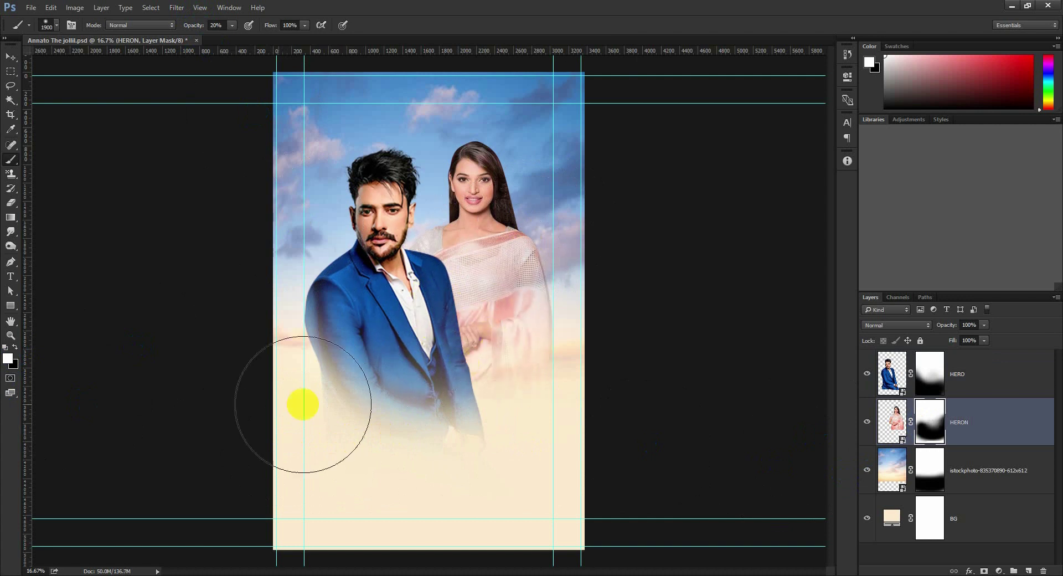
{"action": "left_click", "coordinate": [15, 347]}
{"action": "mouse_move", "coordinate": [515, 458]}
{"action": "left_mouse_down"}
{"action": "mouse_move", "coordinate": [539, 462]}
{"action": "mouse_move", "coordinate": [545, 446]}
{"action": "mouse_move", "coordinate": [280, 444]}
{"action": "left_mouse_up"}
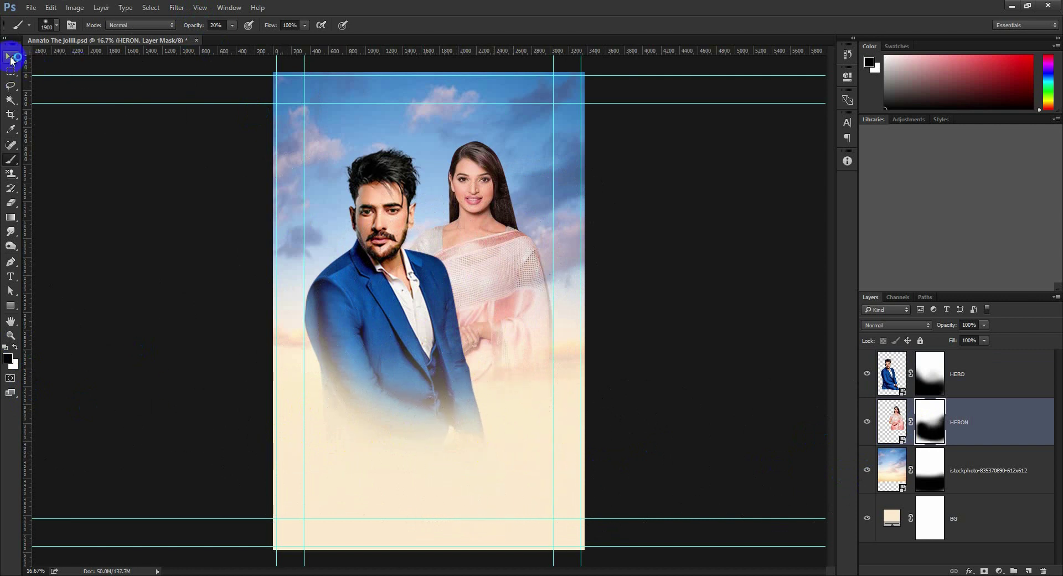
{"action": "left_click", "coordinate": [11, 57]}
Recolour the BG fill to peach #fcd9bb sampled from the poster itself
{"action": "double_click", "coordinate": [892, 518]}
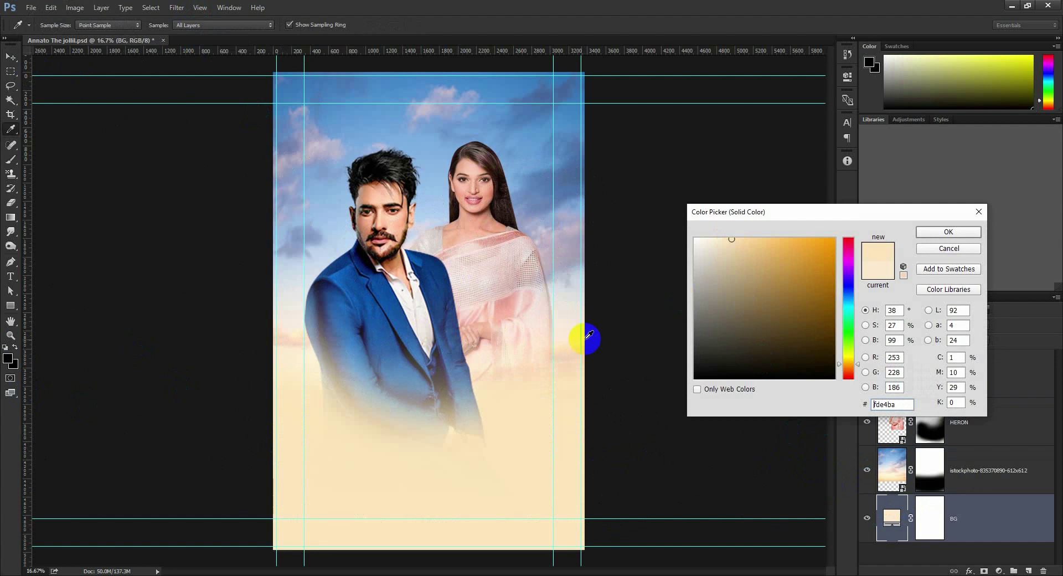
{"action": "left_click", "coordinate": [550, 372]}
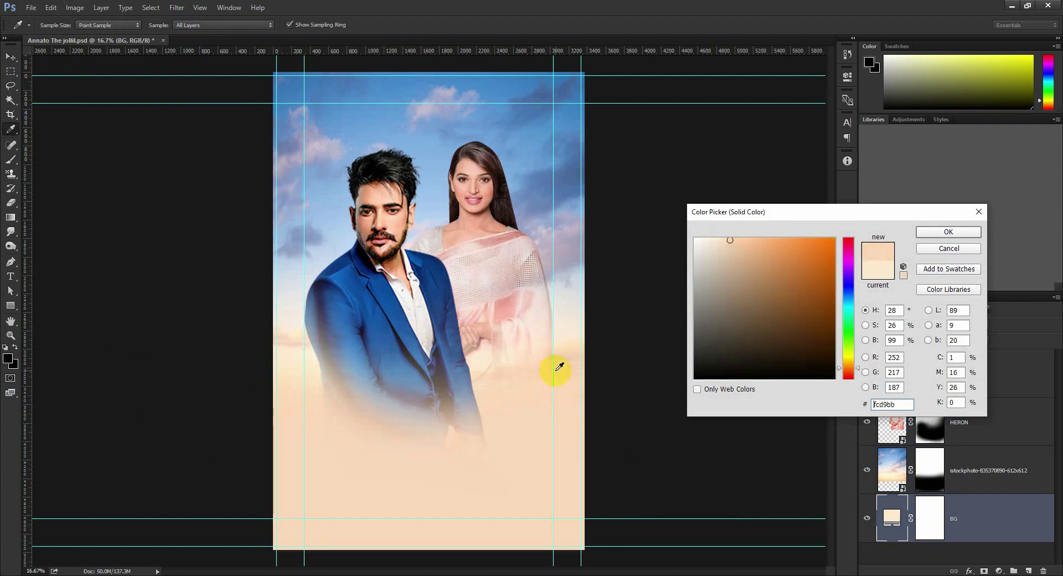
{"action": "left_click", "coordinate": [948, 232]}
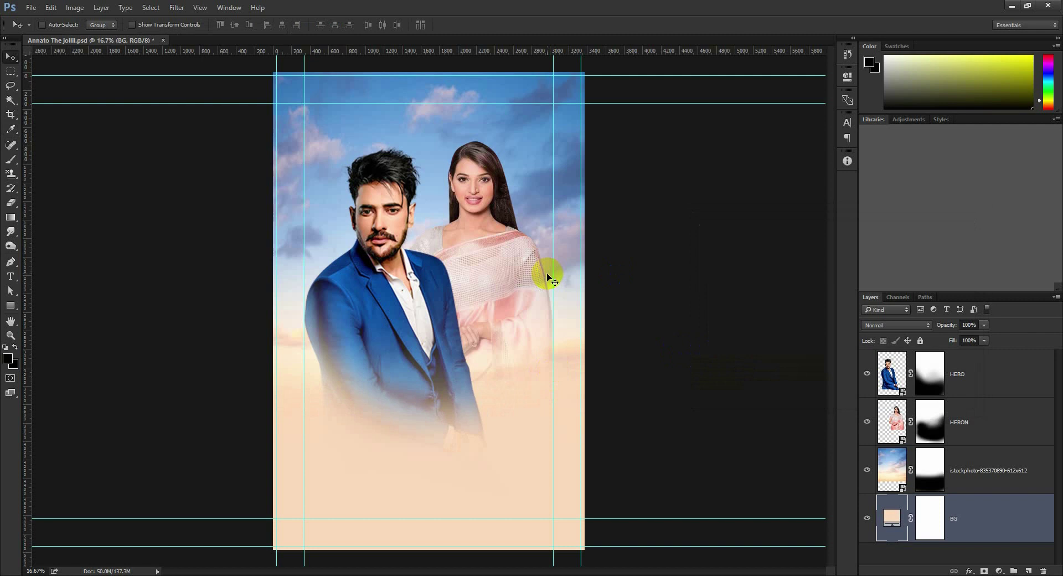
{"action": "key", "text": "ctrl+minus"}
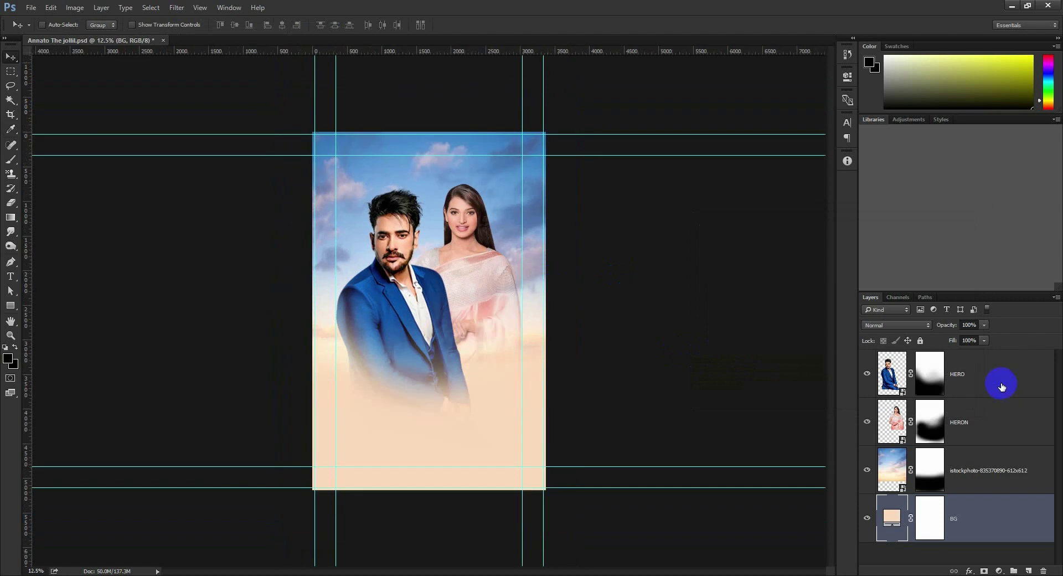
Close the sky image viewer and minimize the Behance reference in Chrome
{"action": "key", "text": "alt+Tab"}
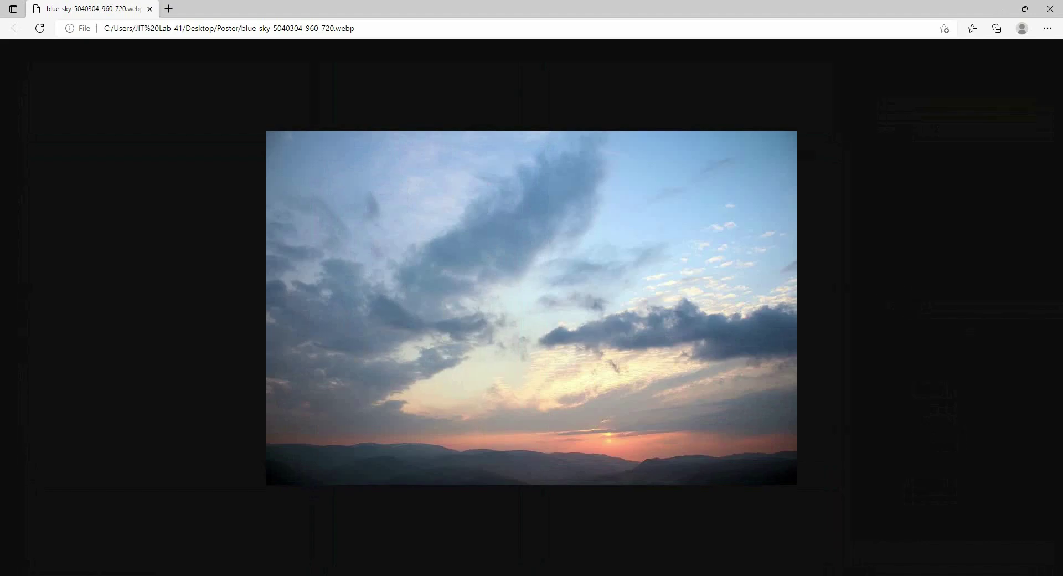
{"action": "left_click", "coordinate": [1055, 5]}
{"action": "key", "text": "alt+Tab"}
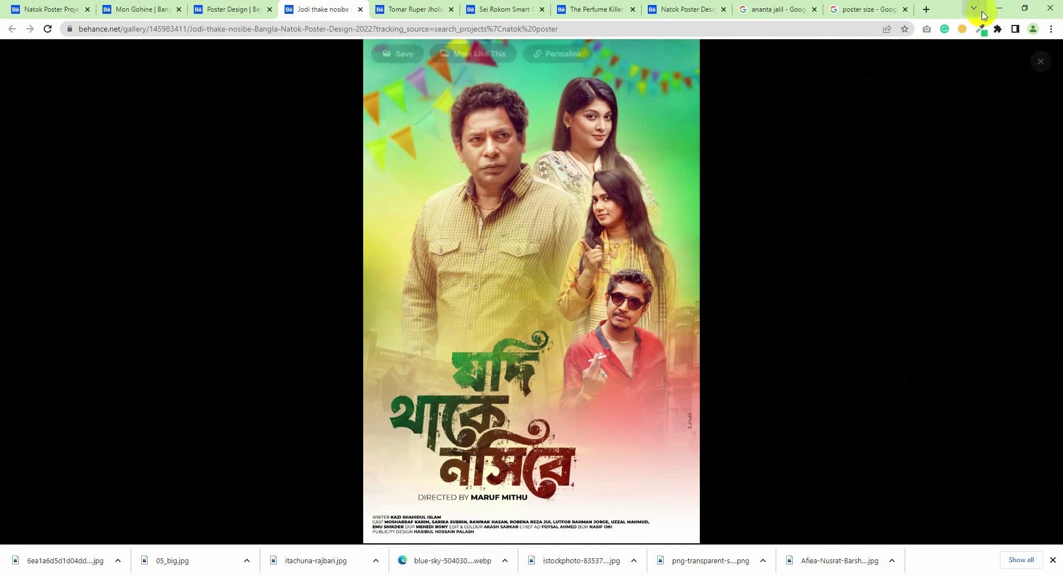
{"action": "left_click", "coordinate": [995, 10]}
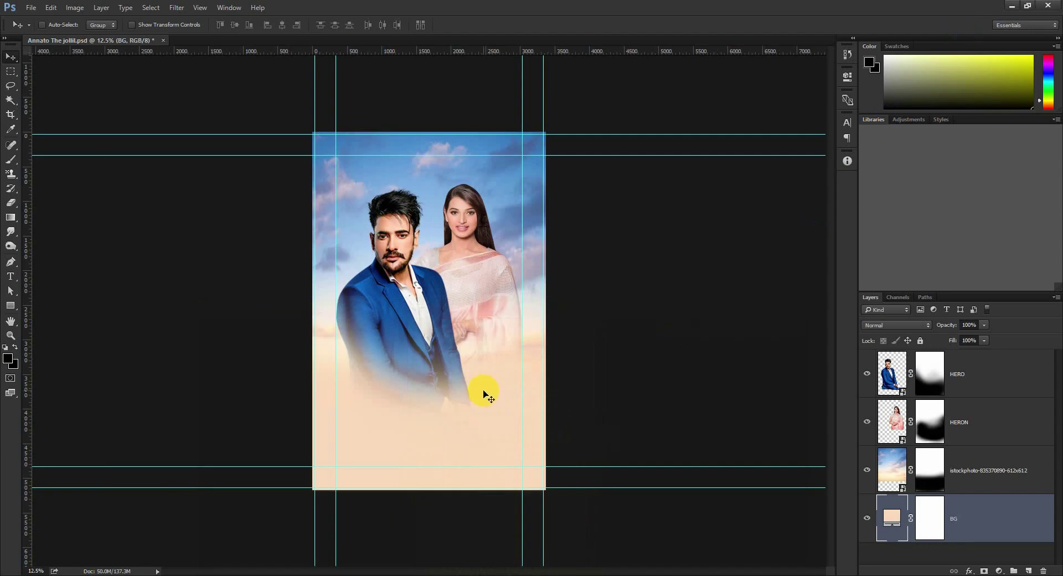
Save the poster and drag itachuna-rajbari.jpg from the Poster folder toward Photoshop
{"action": "key", "text": "ctrl+s"}
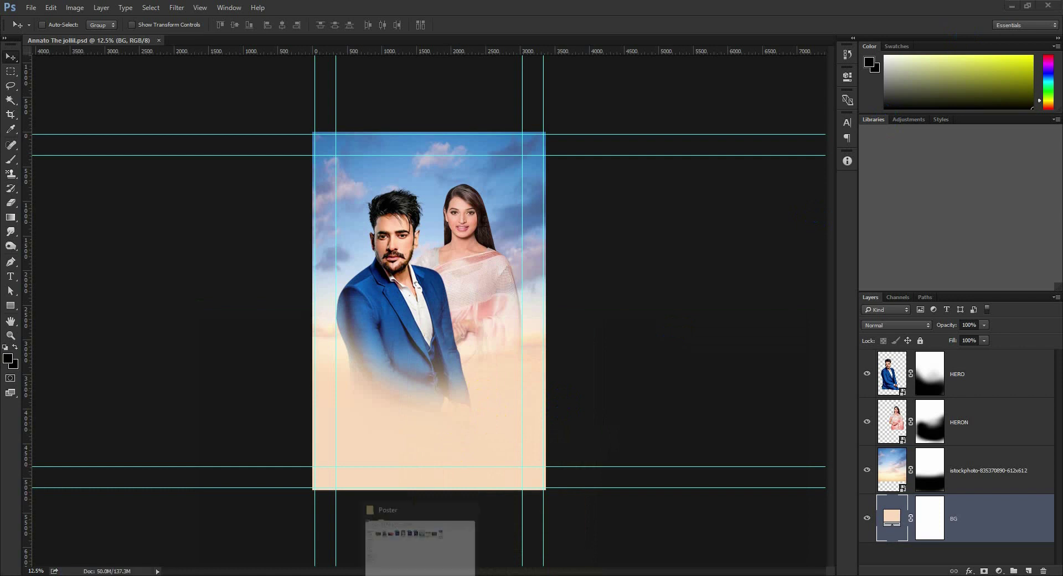
{"action": "left_click", "coordinate": [421, 554]}
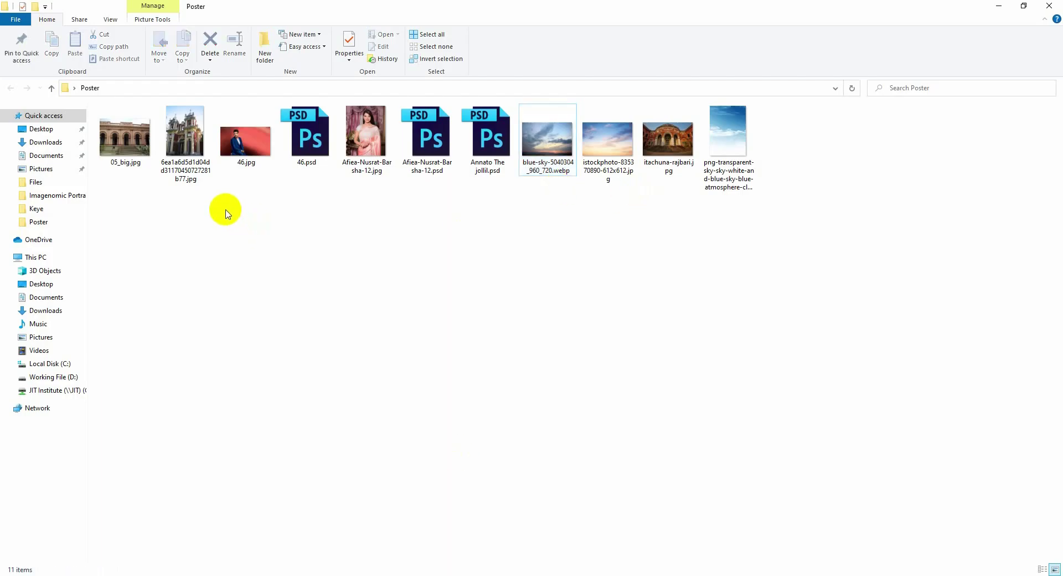
{"action": "mouse_move", "coordinate": [668, 138]}
{"action": "left_mouse_down"}
{"action": "mouse_move", "coordinate": [176, 573]}
{"action": "mouse_move", "coordinate": [255, 521]}
{"action": "left_mouse_up"}
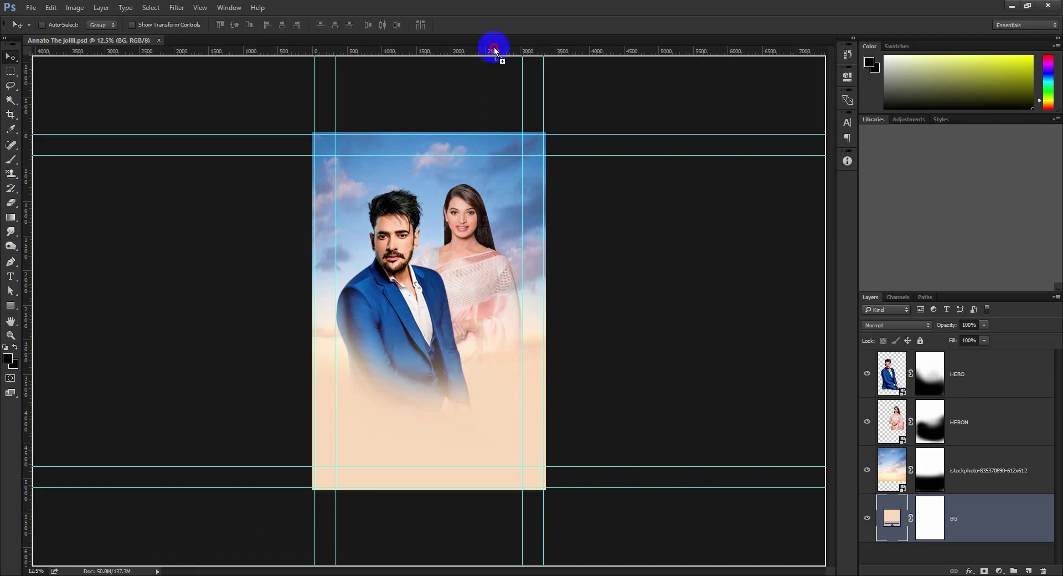
Open itachuna-rajbari.jpg as its own Photoshop document and inspect it
{"action": "left_click_drag", "start_coordinate": [495, 49], "coordinate": [496, 38]}
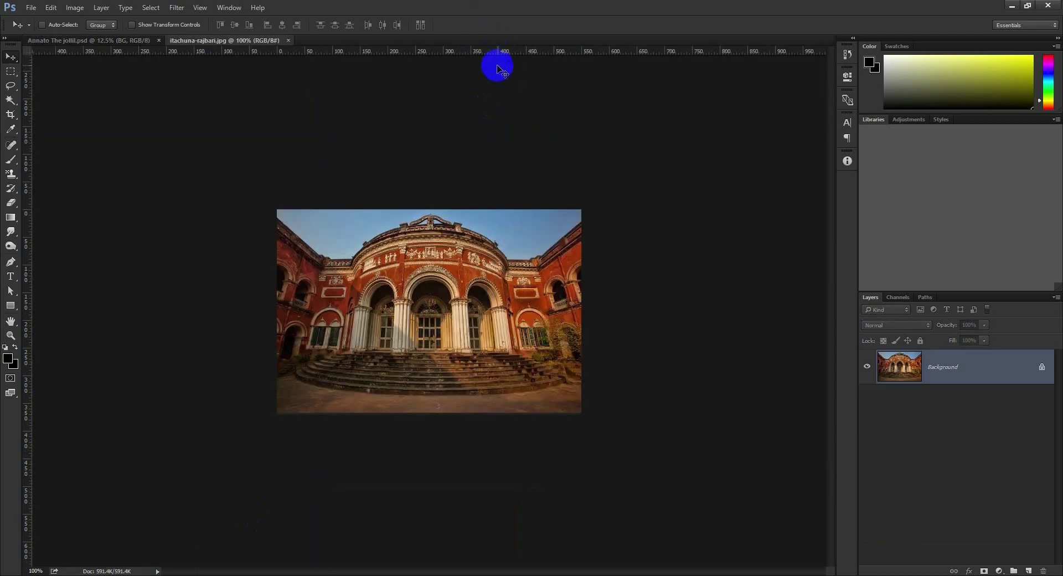
{"action": "key", "text": "ctrl+plus"}
{"action": "key", "text": "ctrl+minus"}
{"action": "key", "text": "ctrl+plus"}
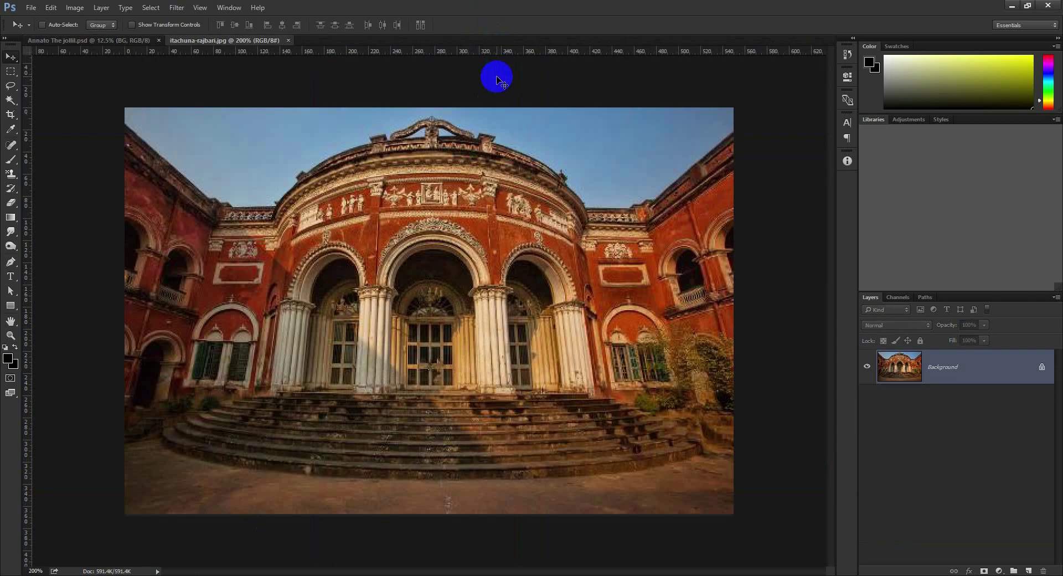
{"action": "key", "text": "ctrl+minus"}
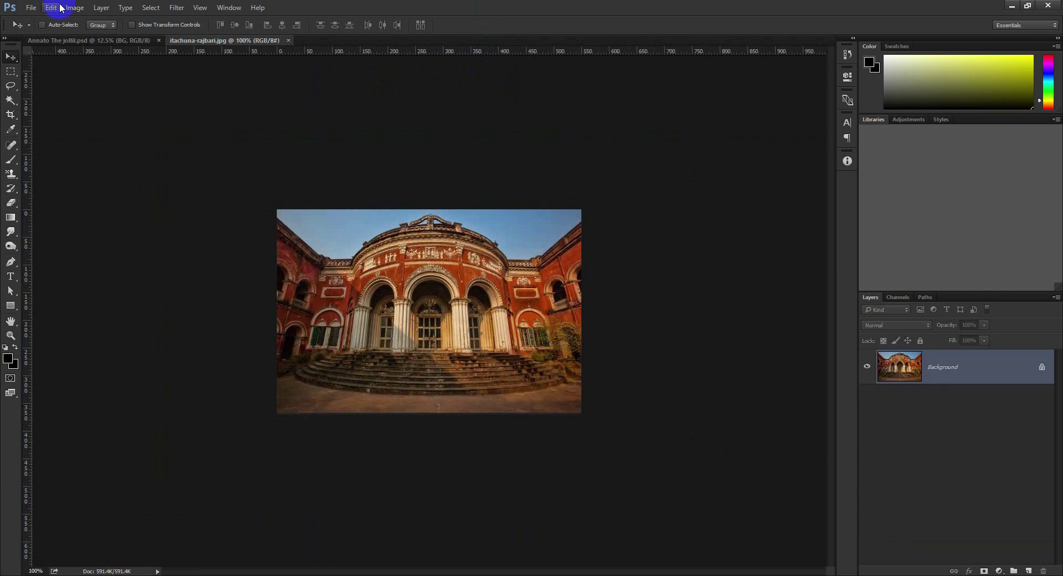
Brighten the palace photo with Shadows/Highlights at Shadows Amount 38
{"action": "left_click", "coordinate": [75, 8]}
{"action": "mouse_move", "coordinate": [125, 36]}
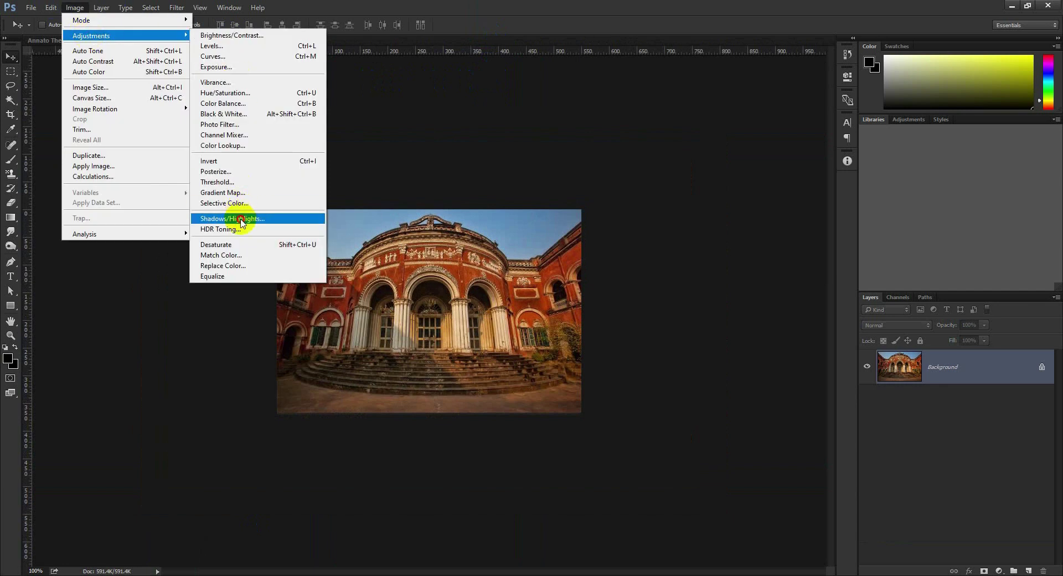
{"action": "left_click", "coordinate": [240, 219]}
{"action": "left_click_drag", "start_coordinate": [597, 195], "coordinate": [625, 198]}
{"action": "left_click", "coordinate": [722, 184]}
{"action": "key", "text": "v"}
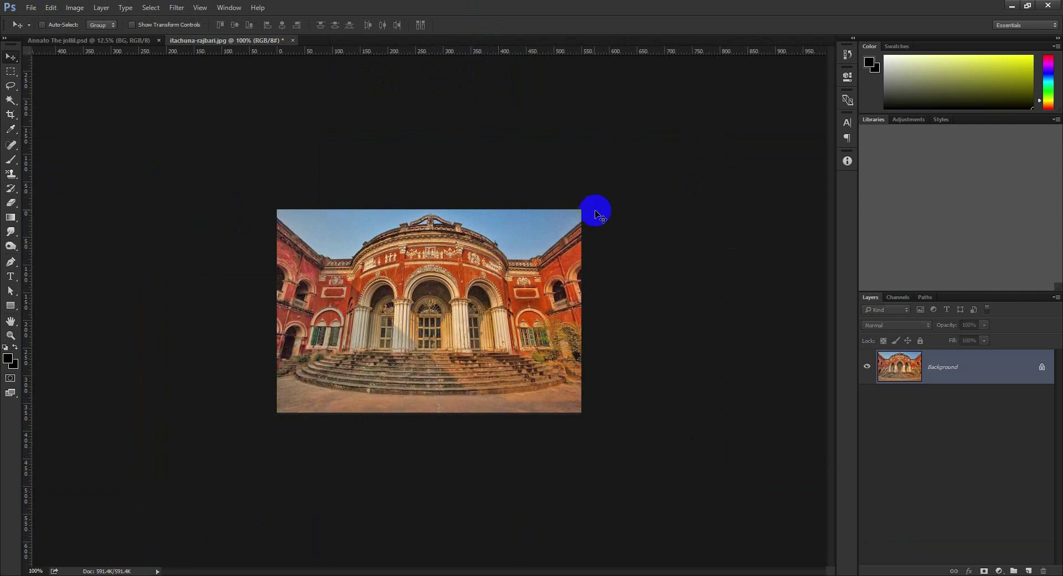
Magic Wand the sky, invert to the building, and mask the sky out
{"action": "left_click", "coordinate": [10, 100]}
{"action": "left_click", "coordinate": [334, 226]}
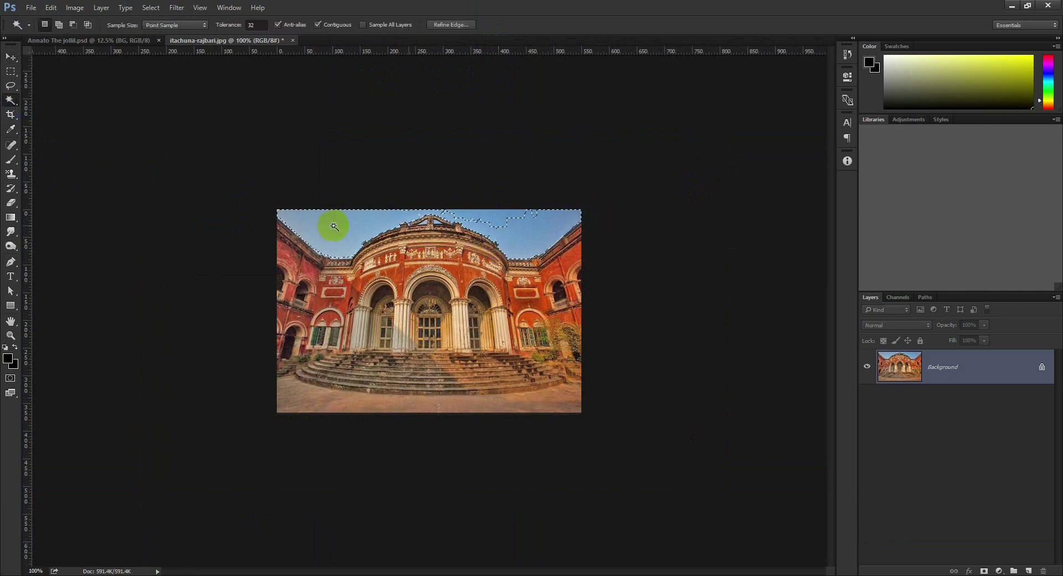
{"action": "left_click", "coordinate": [435, 223], "text": "shift"}
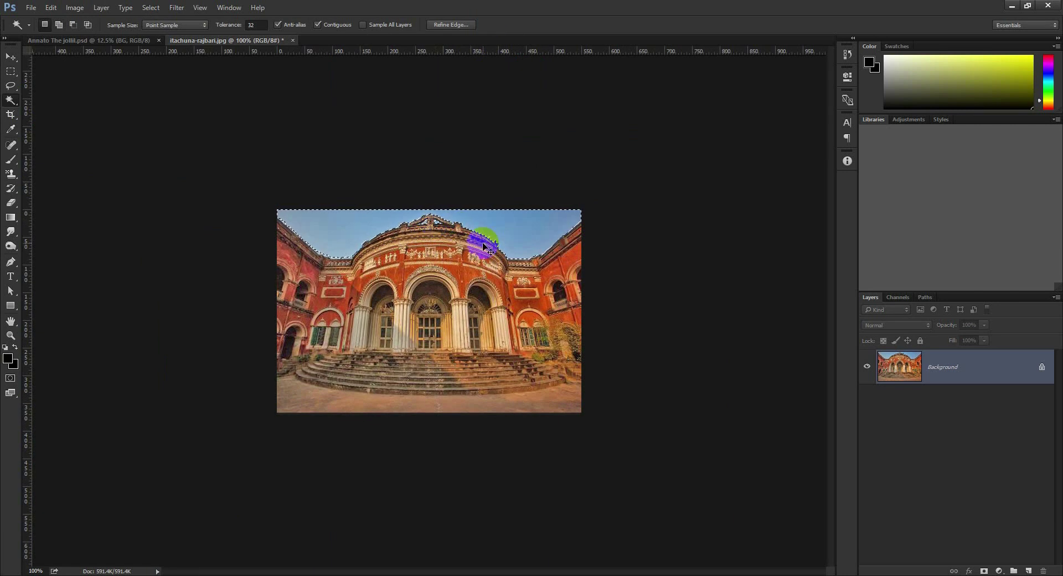
{"action": "key", "text": "ctrl+shift+i"}
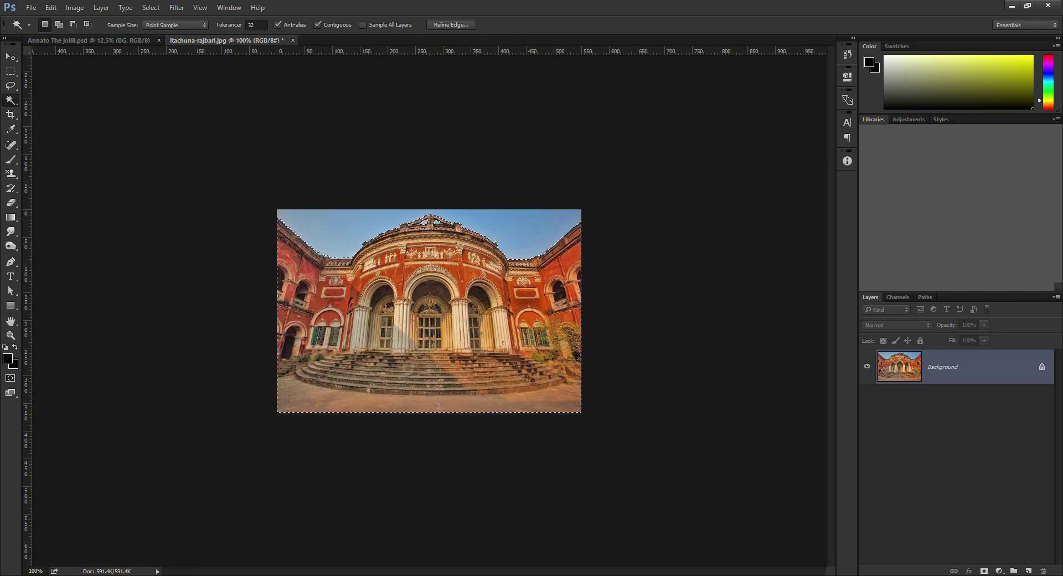
{"action": "left_click", "coordinate": [984, 570]}
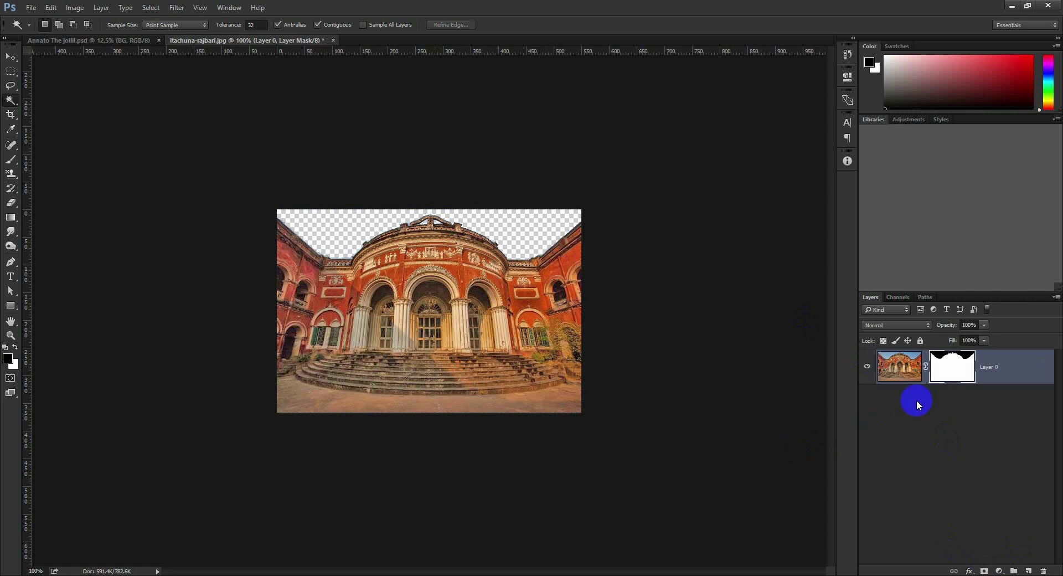
Refine the layer mask edge along the palace rooftop
{"action": "right_click", "coordinate": [952, 365]}
{"action": "left_click", "coordinate": [969, 451]}
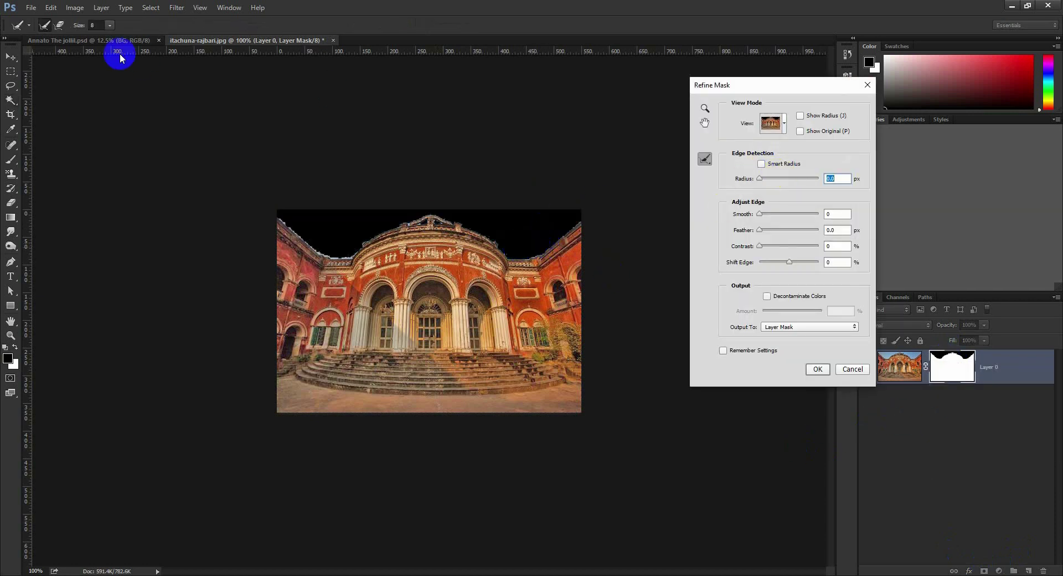
{"action": "left_click", "coordinate": [108, 27]}
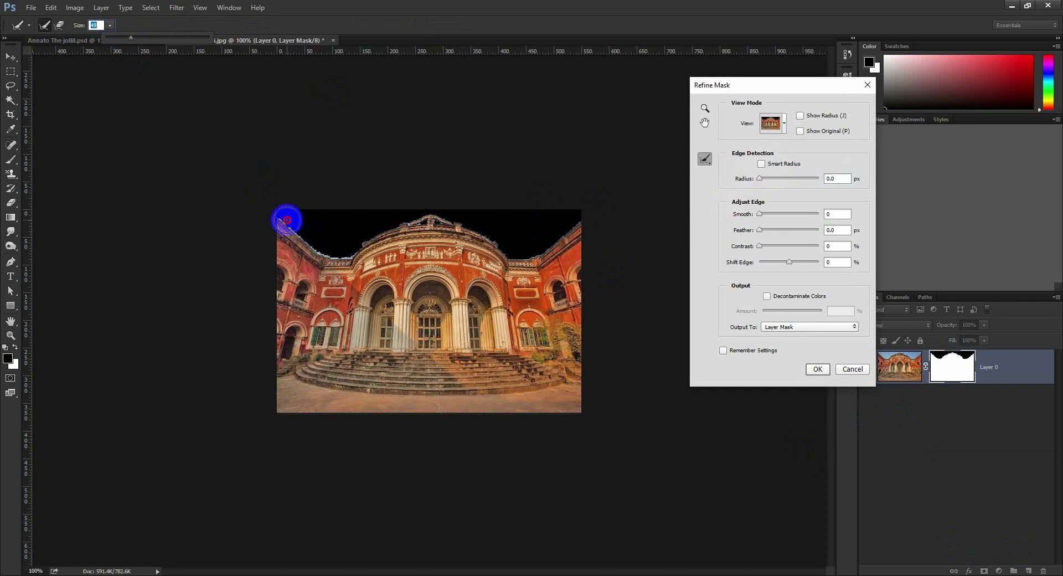
{"action": "mouse_move", "coordinate": [285, 220]}
{"action": "left_mouse_down"}
{"action": "mouse_move", "coordinate": [342, 257]}
{"action": "mouse_move", "coordinate": [448, 226]}
{"action": "mouse_move", "coordinate": [593, 230]}
{"action": "left_mouse_up"}
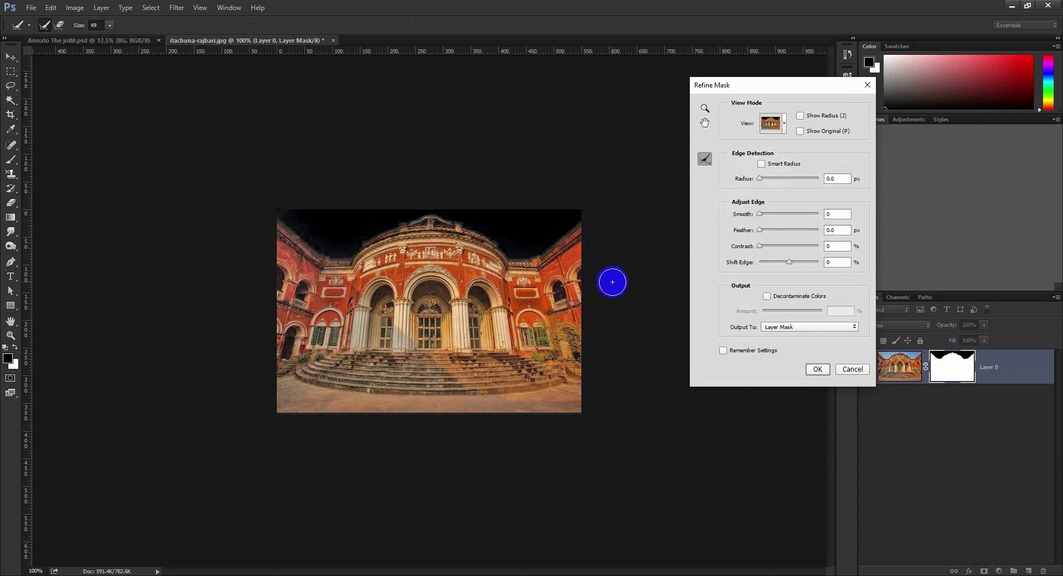
{"action": "left_click", "coordinate": [817, 369]}
Convert the palace layer to a Smart Object and drop it into the poster
{"action": "left_click", "coordinate": [13, 60]}
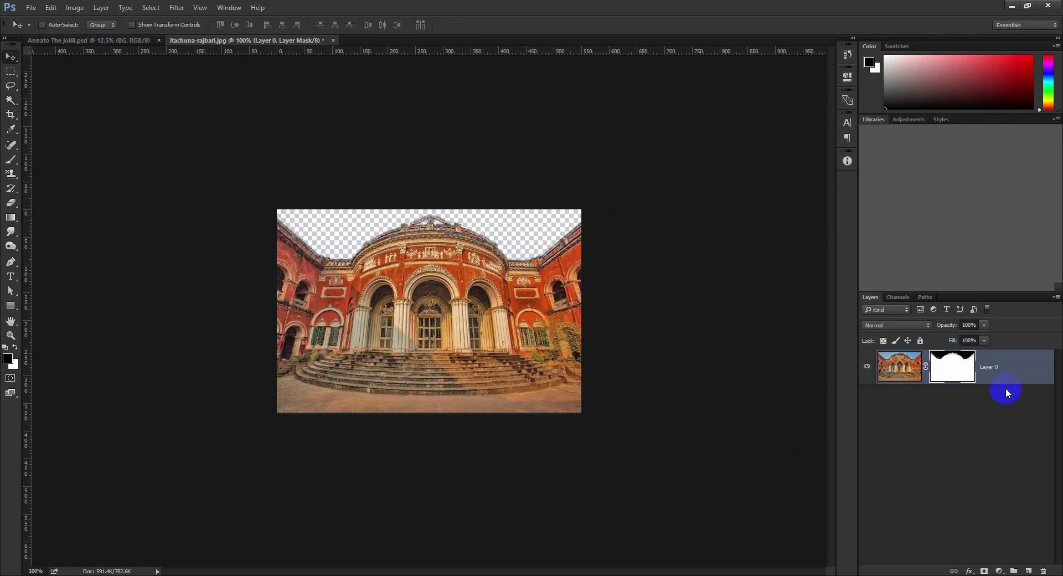
{"action": "right_click", "coordinate": [1005, 376]}
{"action": "left_click", "coordinate": [935, 247]}
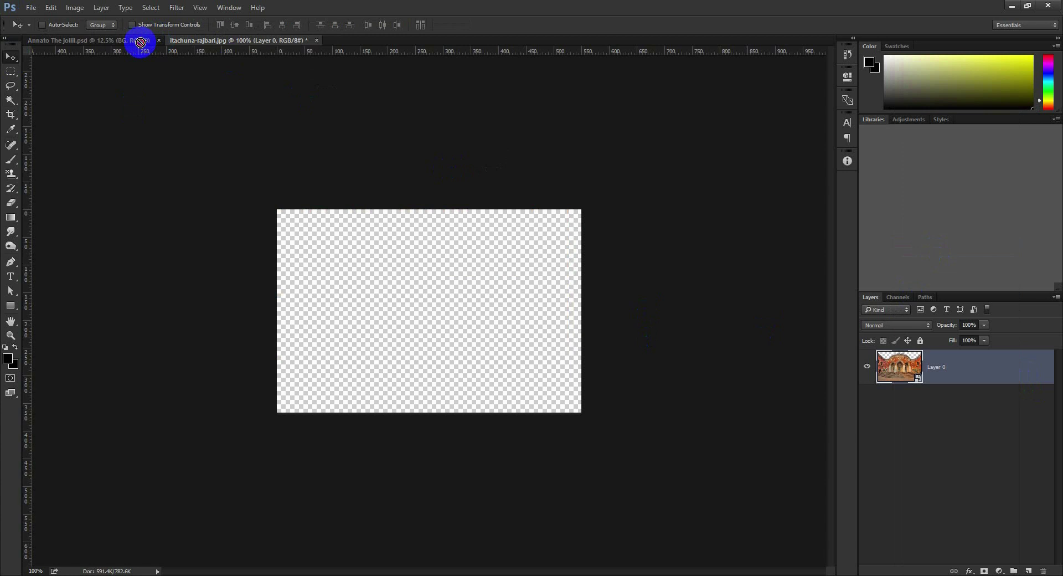
{"action": "left_click_drag", "start_coordinate": [140, 42], "coordinate": [482, 367]}
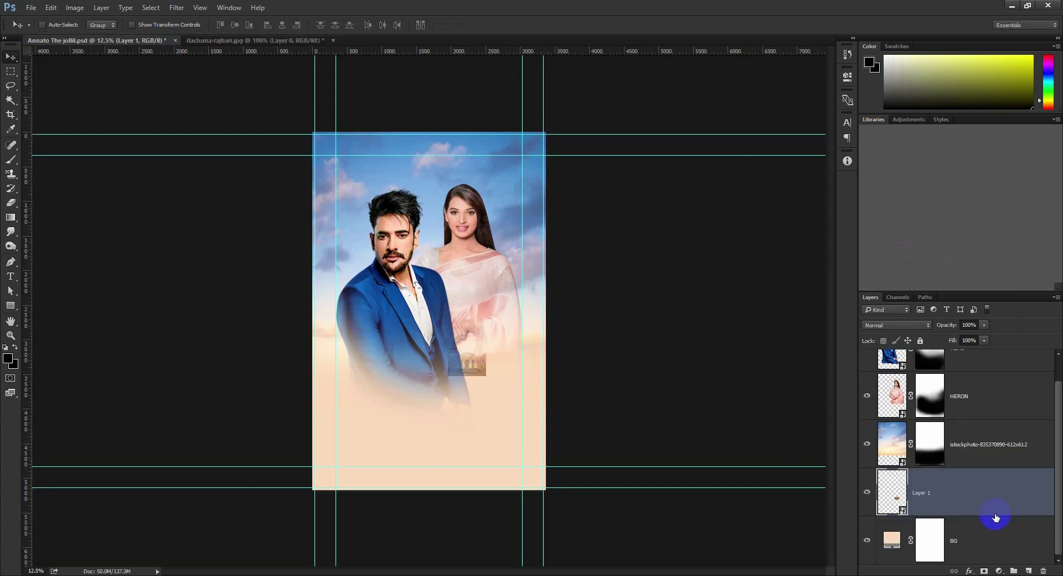
Move the palace above the sky layer and scale it across the poster bottom
{"action": "left_click_drag", "start_coordinate": [957, 504], "coordinate": [962, 440]}
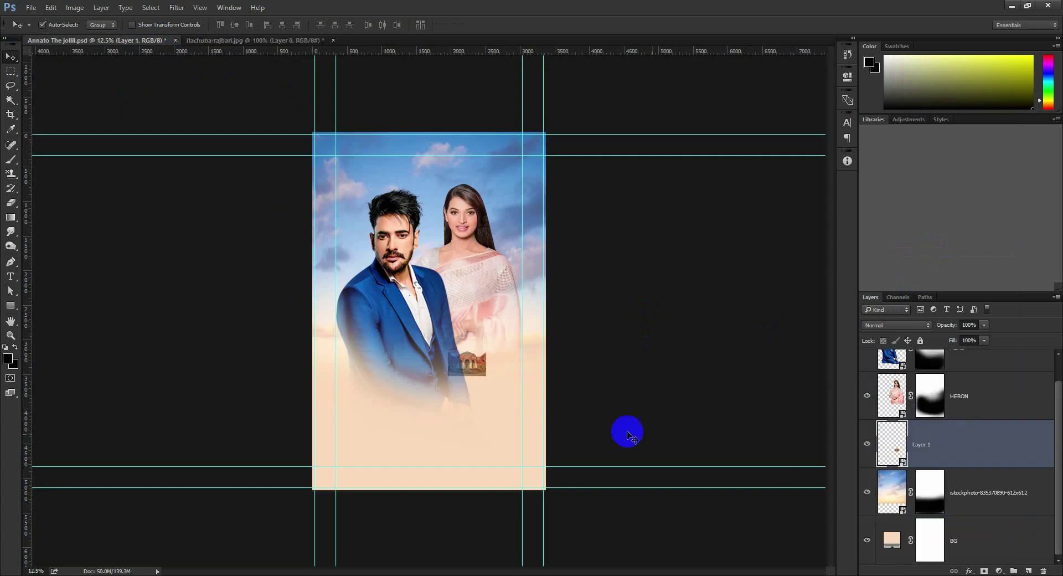
{"action": "key", "text": "ctrl+t"}
{"action": "left_click_drag", "start_coordinate": [487, 374], "coordinate": [572, 478]}
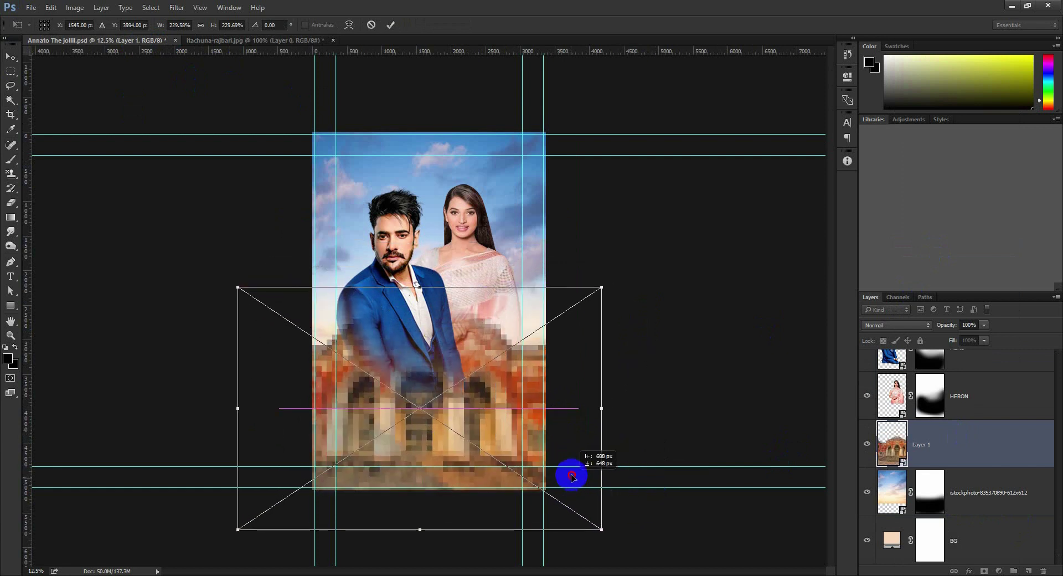
{"action": "mouse_move", "coordinate": [605, 524]}
{"action": "left_mouse_down"}
{"action": "mouse_move", "coordinate": [560, 489]}
{"action": "mouse_move", "coordinate": [534, 446]}
{"action": "left_mouse_up"}
{"action": "key", "text": "Return"}
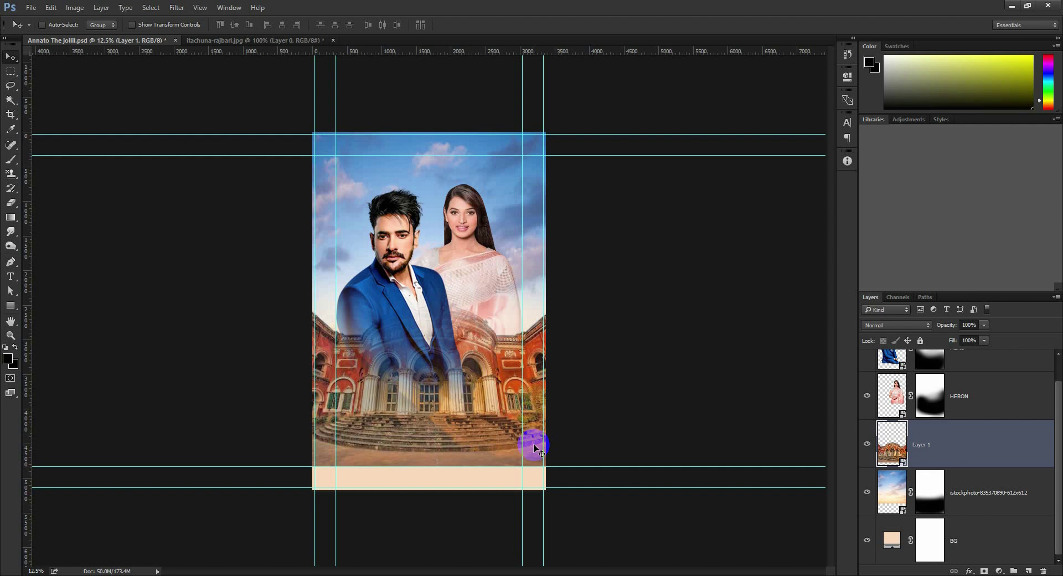
{"action": "key", "text": "ctrl+z"}
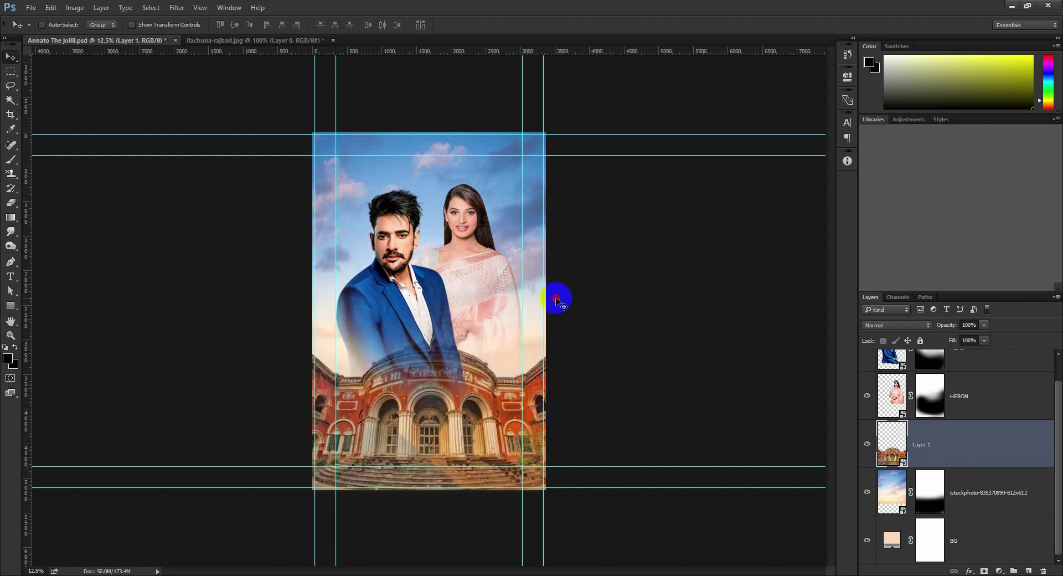
Try Soft Light blending on the palace and move it up behind the couple
{"action": "left_click", "coordinate": [920, 325]}
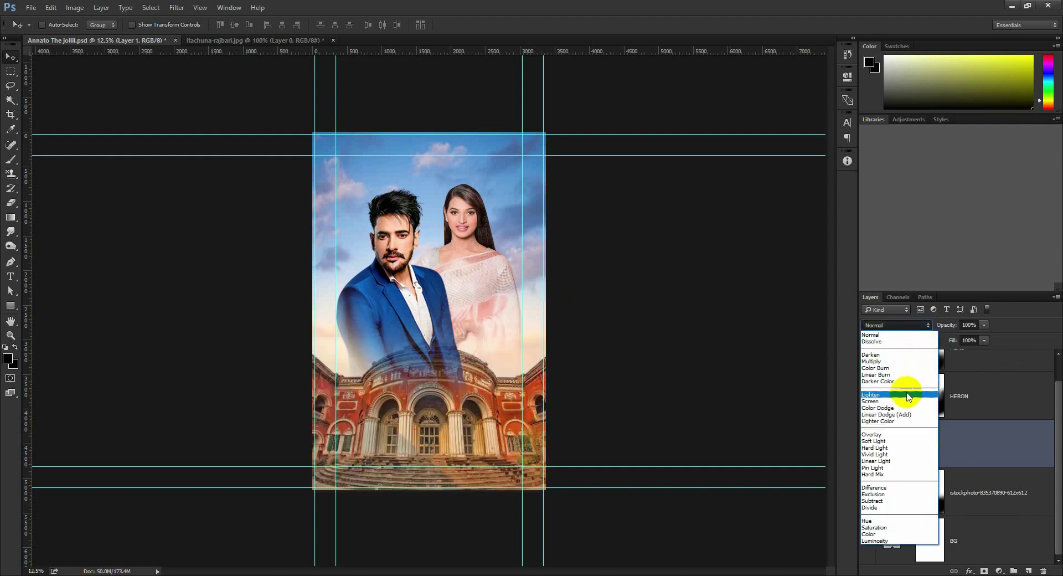
{"action": "left_click", "coordinate": [875, 441]}
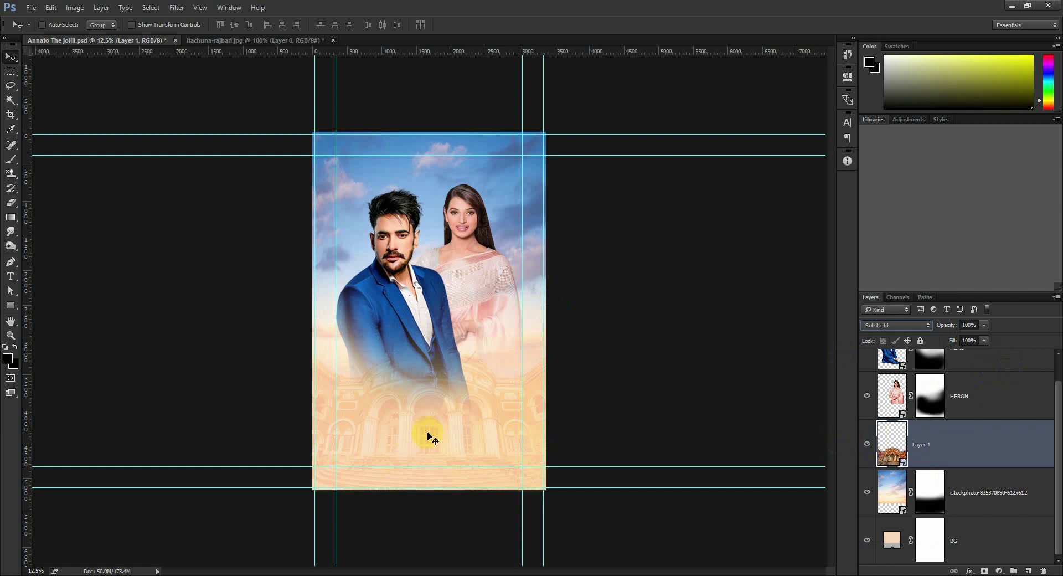
{"action": "mouse_move", "coordinate": [435, 434]}
{"action": "left_mouse_down"}
{"action": "mouse_move", "coordinate": [435, 314]}
{"action": "mouse_move", "coordinate": [433, 348]}
{"action": "mouse_move", "coordinate": [433, 331]}
{"action": "left_mouse_up"}
Try other blend modes, settle on Normal, and lower the palace opacity to 25%
{"action": "left_click", "coordinate": [915, 327]}
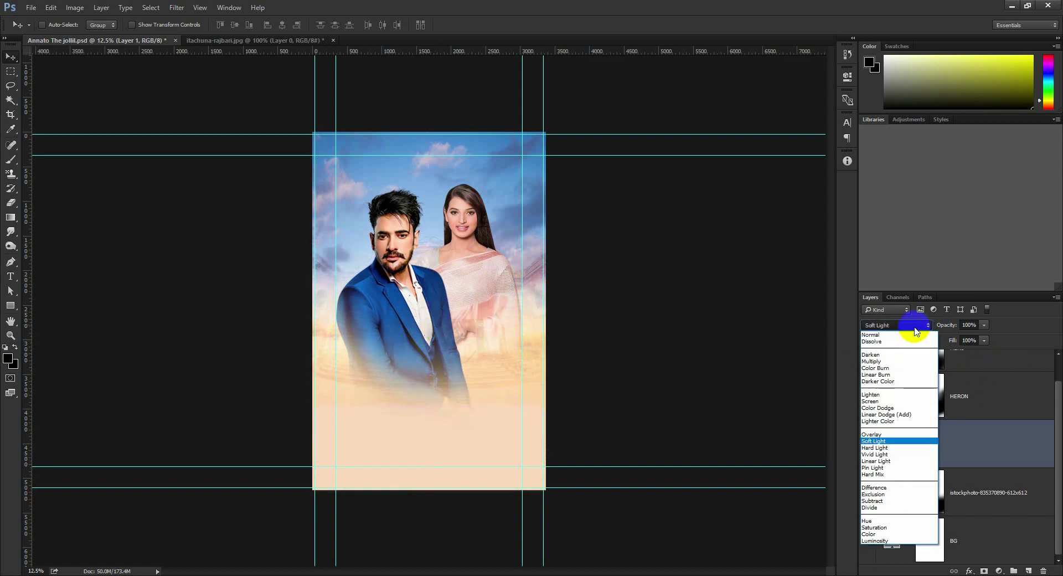
{"action": "left_click", "coordinate": [881, 355]}
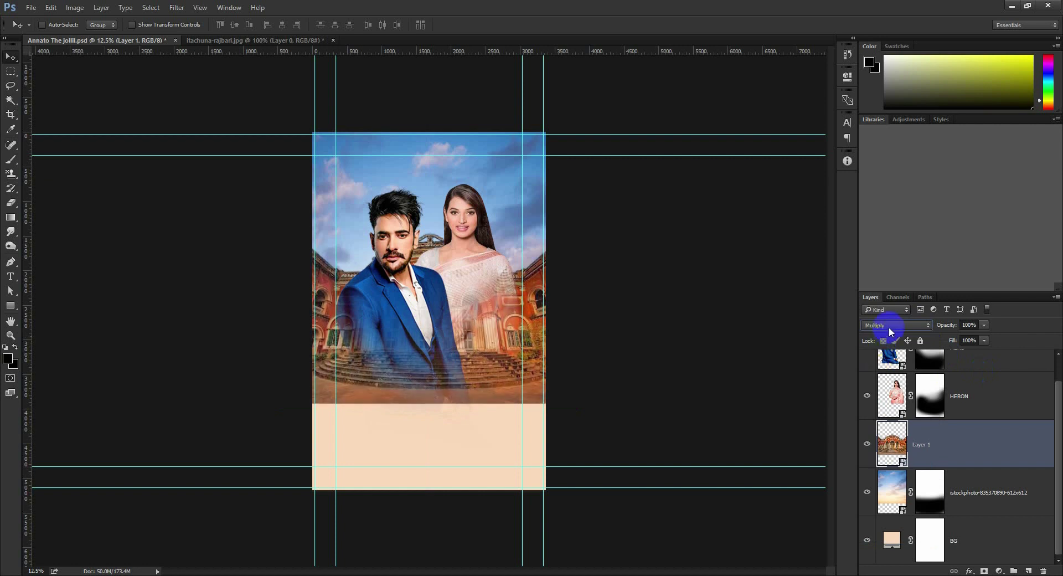
{"action": "scroll", "coordinate": [889, 327], "scroll_direction": "down", "scroll_amount": 1}
{"action": "scroll", "coordinate": [889, 326], "scroll_direction": "down", "scroll_amount": 1}
{"action": "scroll", "coordinate": [889, 326], "scroll_direction": "down", "scroll_amount": 1}
{"action": "scroll", "coordinate": [888, 326], "scroll_direction": "down", "scroll_amount": 1}
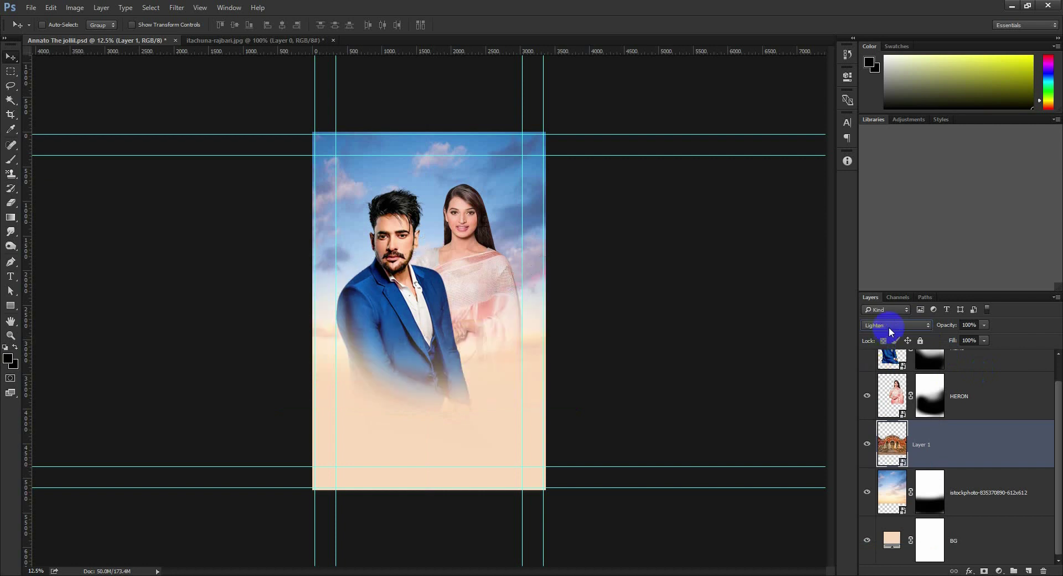
{"action": "scroll", "coordinate": [889, 326], "scroll_direction": "down", "scroll_amount": 2}
{"action": "scroll", "coordinate": [888, 327], "scroll_direction": "down", "scroll_amount": 1}
{"action": "scroll", "coordinate": [889, 327], "scroll_direction": "down", "scroll_amount": 1}
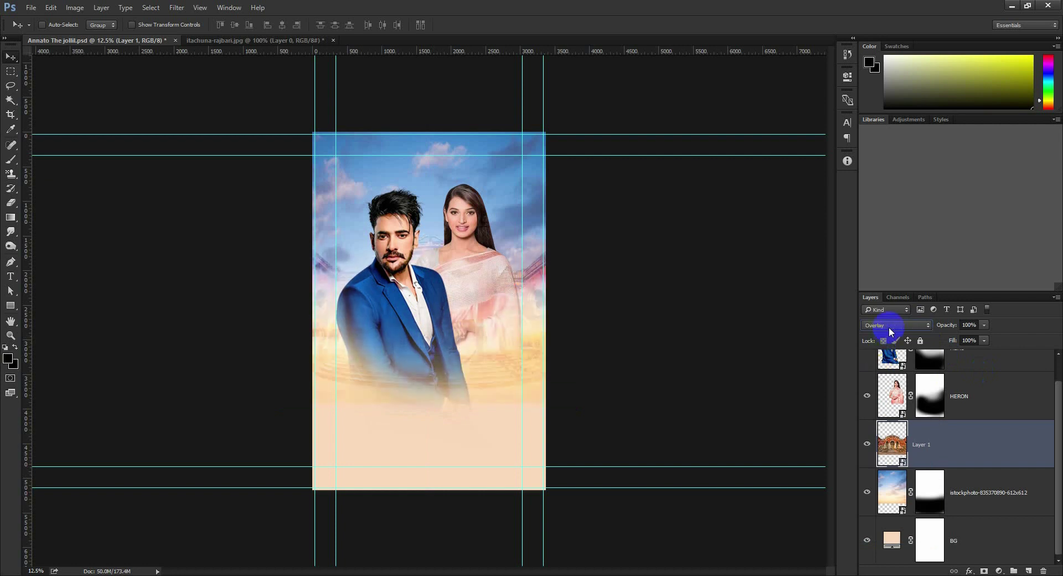
{"action": "scroll", "coordinate": [888, 327], "scroll_direction": "down", "scroll_amount": 1}
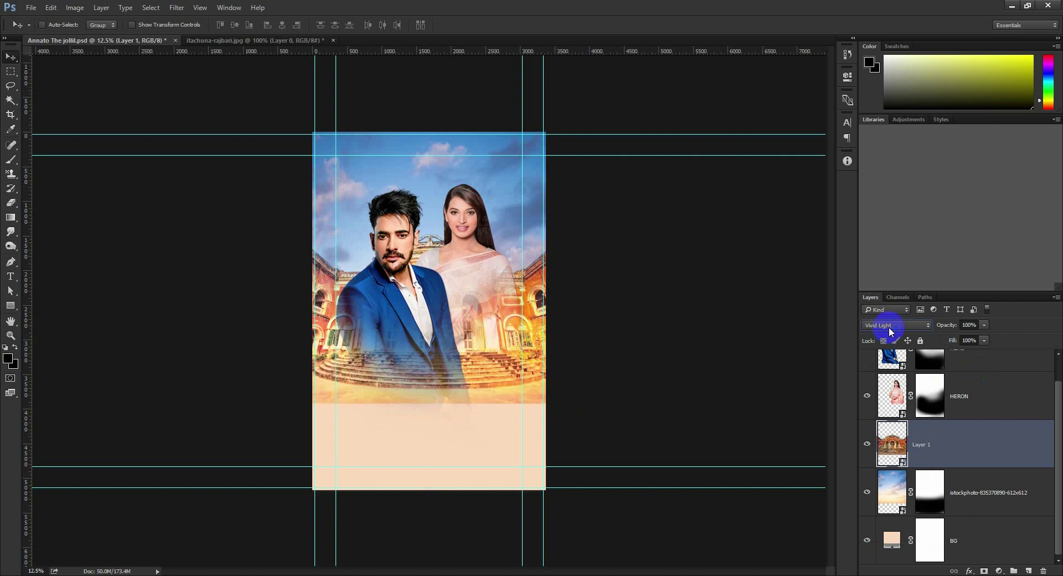
{"action": "scroll", "coordinate": [889, 327], "scroll_direction": "down", "scroll_amount": 2}
{"action": "scroll", "coordinate": [889, 327], "scroll_direction": "down", "scroll_amount": 2}
{"action": "scroll", "coordinate": [888, 327], "scroll_direction": "down", "scroll_amount": 2}
{"action": "scroll", "coordinate": [889, 327], "scroll_direction": "down", "scroll_amount": 1}
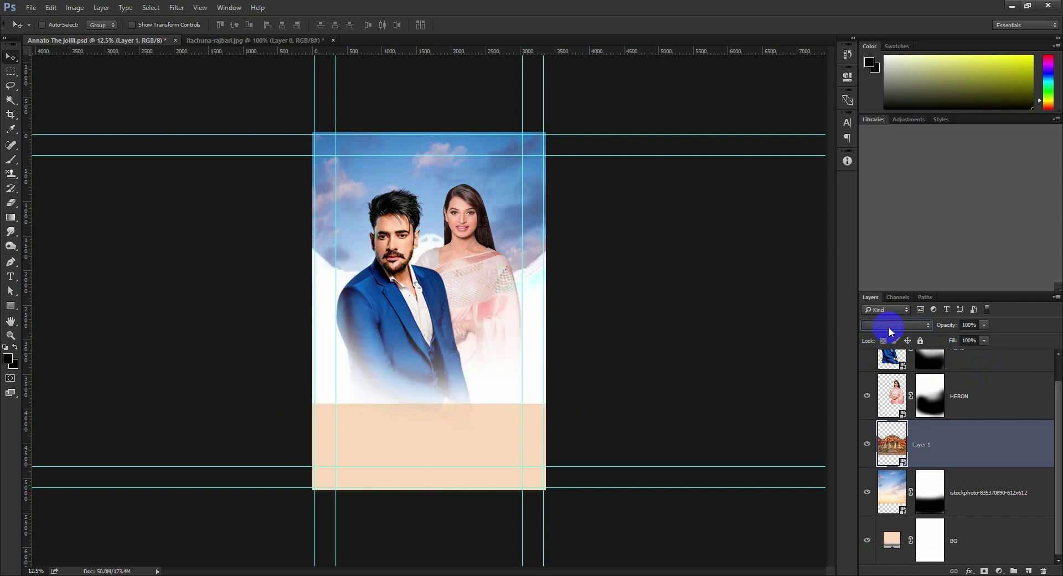
{"action": "left_click", "coordinate": [889, 327]}
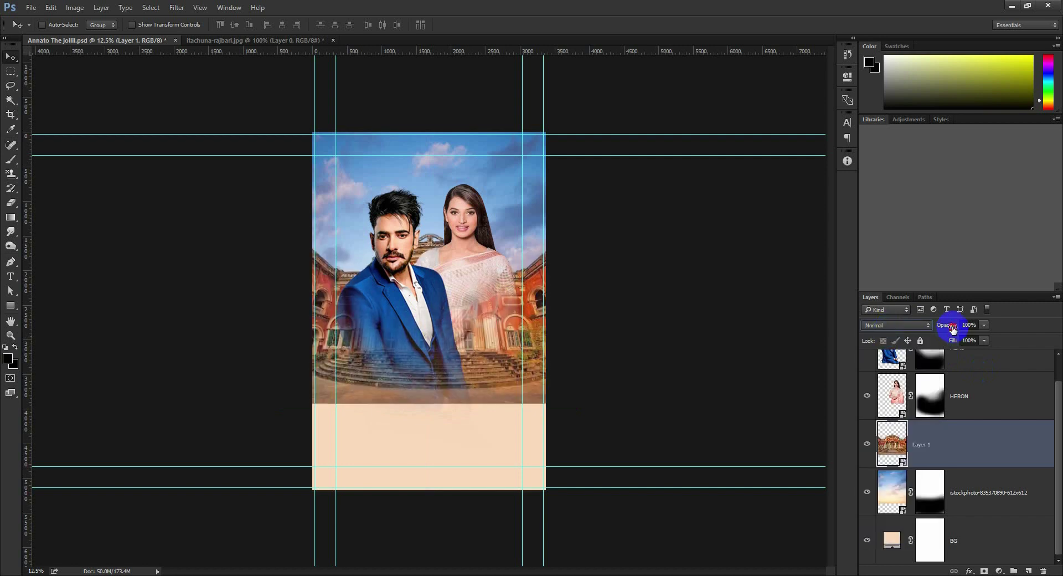
{"action": "left_click_drag", "start_coordinate": [952, 328], "coordinate": [918, 330]}
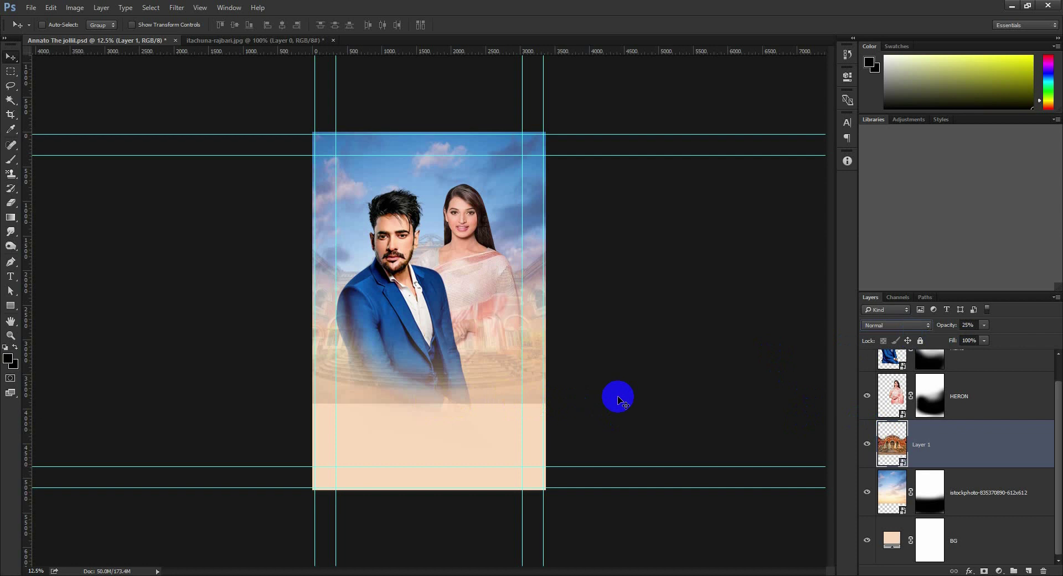
Add a mask to the palace and soft-brush its bottom into the cream background
{"action": "left_click", "coordinate": [983, 571]}
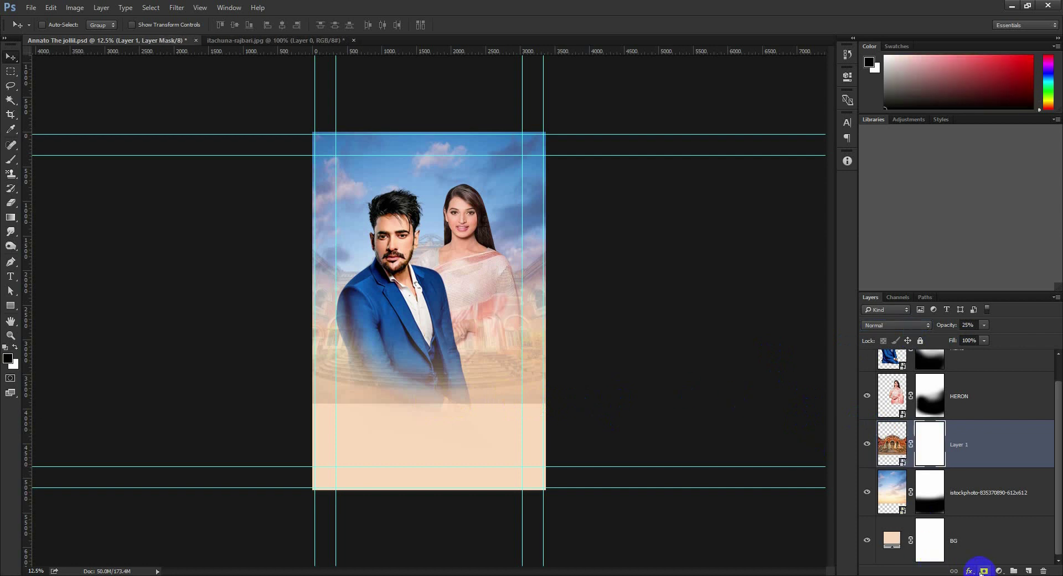
{"action": "left_click", "coordinate": [11, 161]}
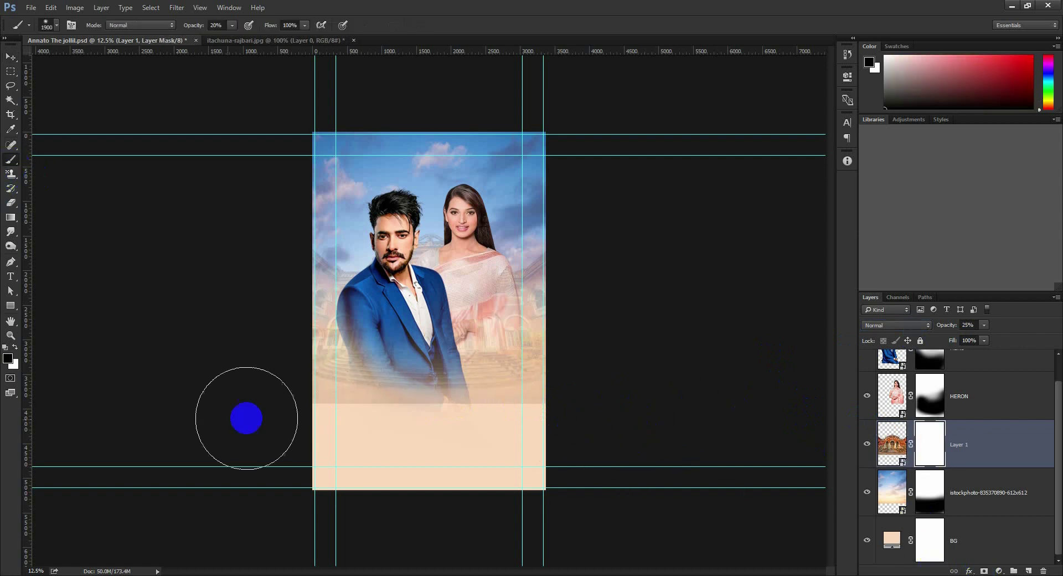
{"action": "left_click_drag", "start_coordinate": [549, 391], "coordinate": [271, 406]}
{"action": "key", "text": "1"}
{"action": "key", "text": "bracketright"}
{"action": "key", "text": "bracketright"}
{"action": "key", "text": "bracketright"}
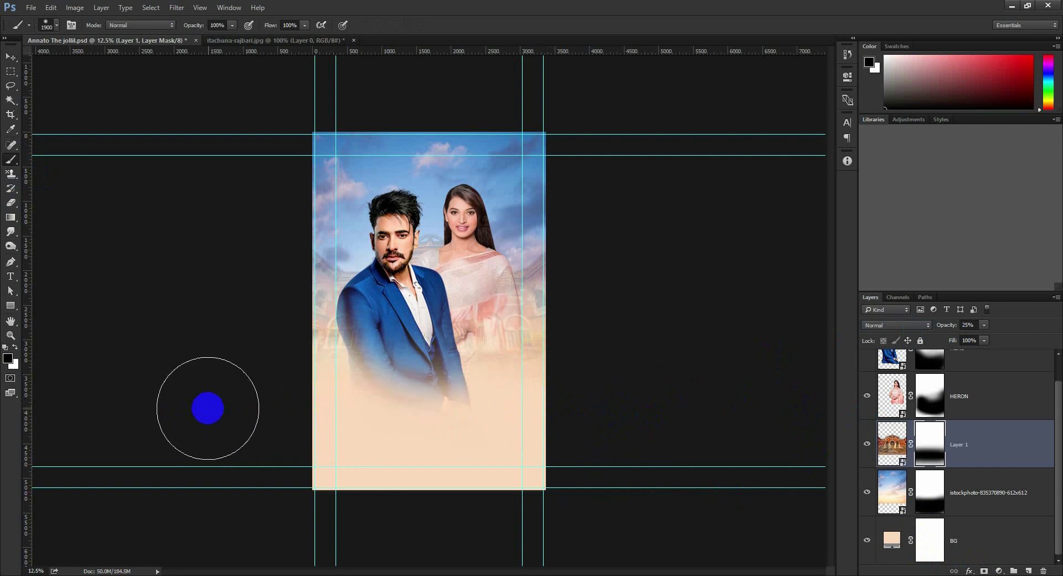
{"action": "left_click_drag", "start_coordinate": [347, 428], "coordinate": [589, 424]}
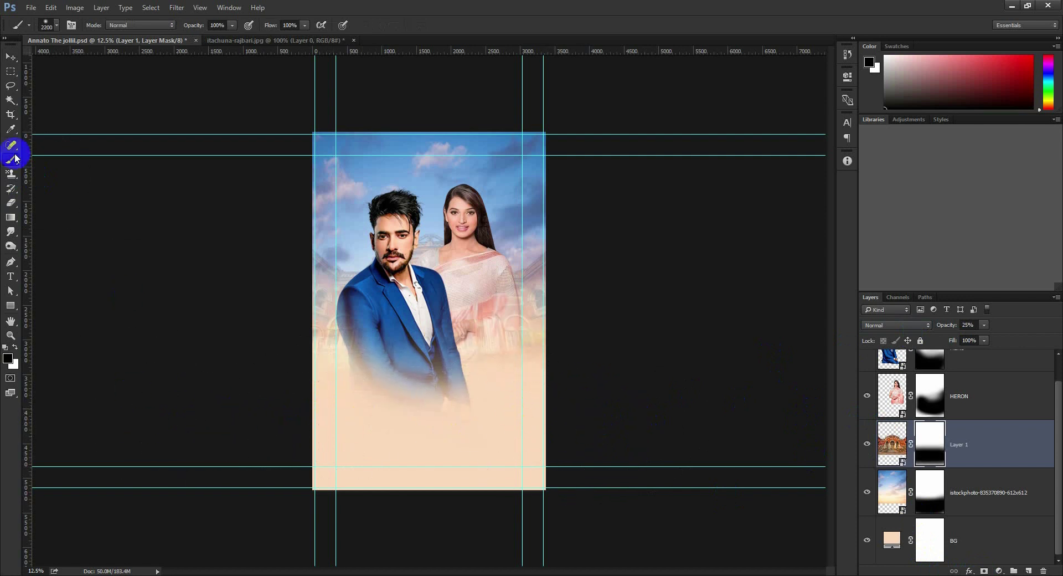
Widen and enlarge the palace layer, shifting it down
{"action": "left_click", "coordinate": [5, 60]}
{"action": "key", "text": "ctrl+t"}
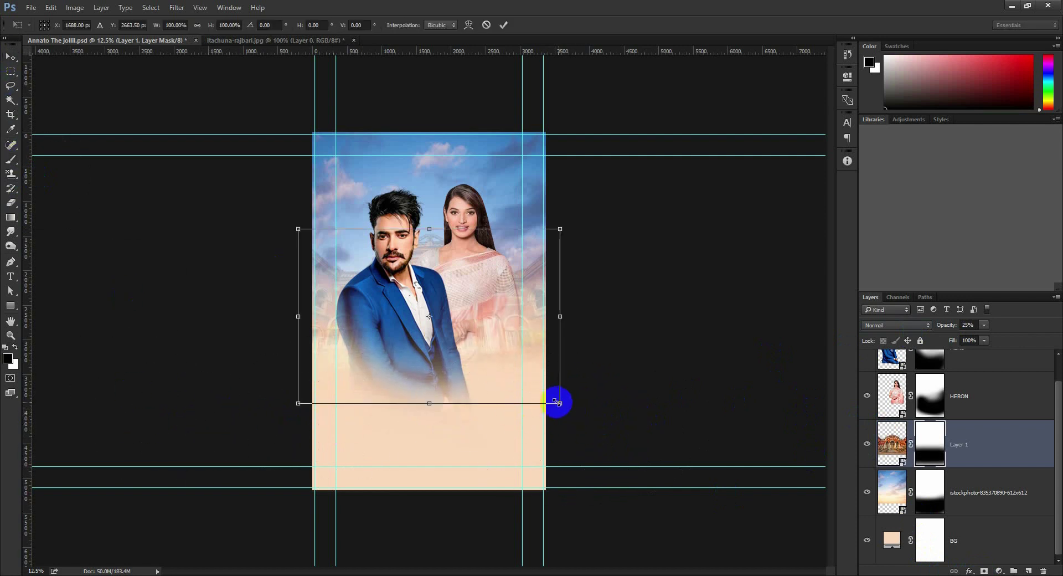
{"action": "left_click_drag", "start_coordinate": [558, 403], "coordinate": [631, 434]}
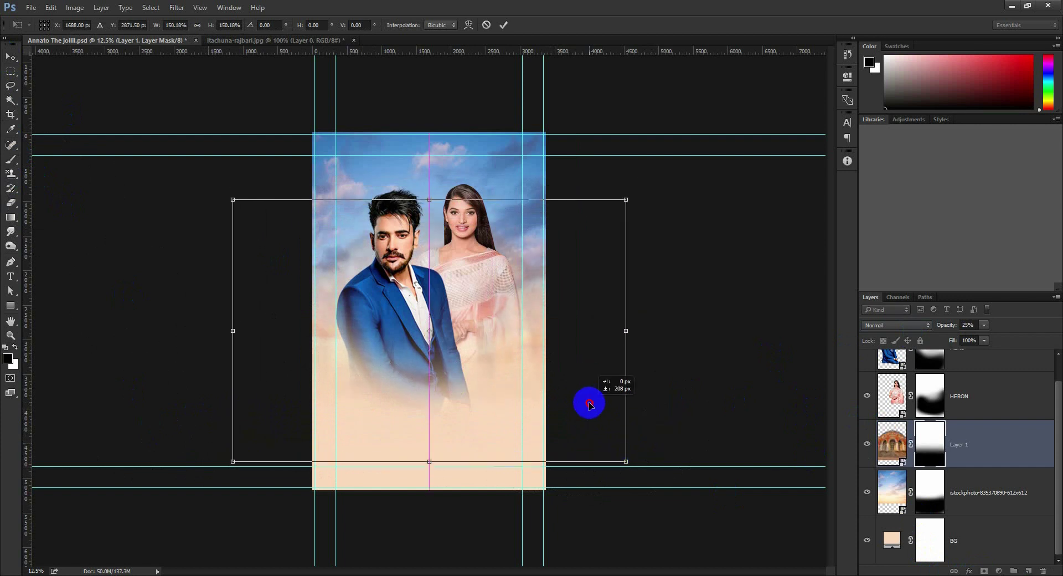
{"action": "left_click_drag", "start_coordinate": [588, 387], "coordinate": [586, 443]}
{"action": "key", "text": "Return"}
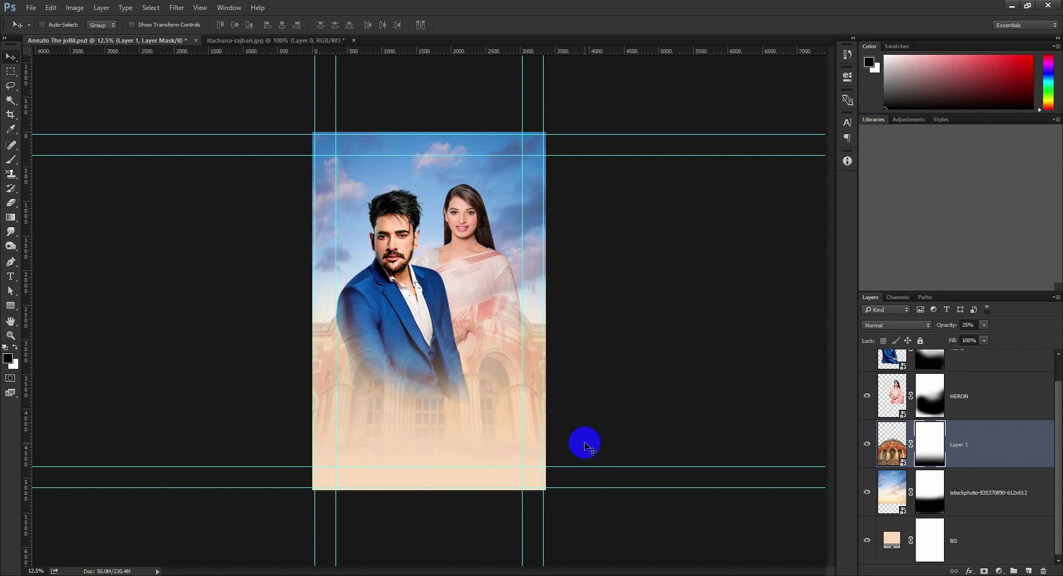
Shrink the palace evenly and position it behind the couple's lower half
{"action": "key", "text": "ctrl+t"}
{"action": "left_click_drag", "start_coordinate": [625, 521], "coordinate": [581, 492]}
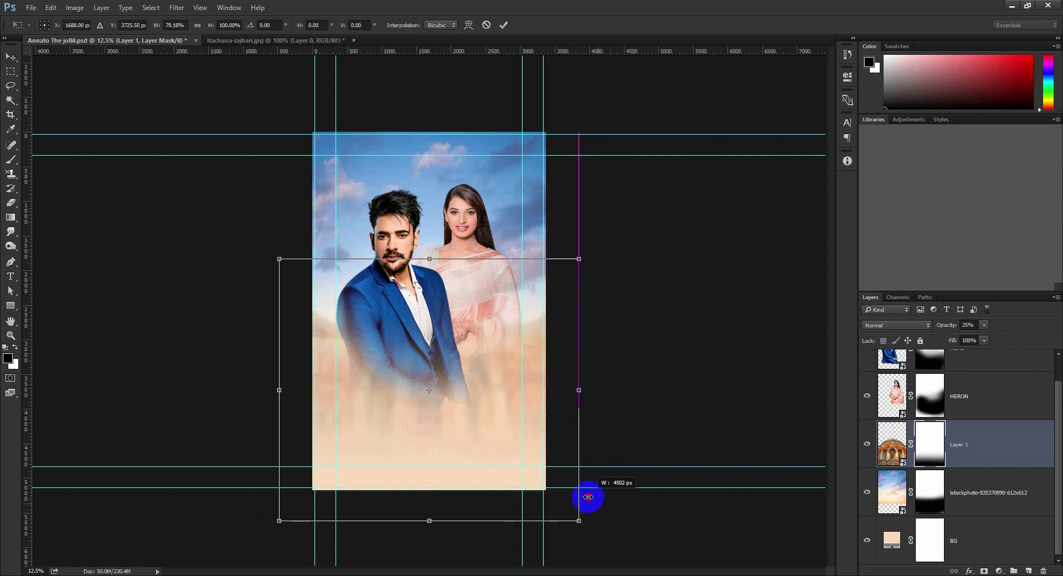
{"action": "key", "text": "ctrl+z"}
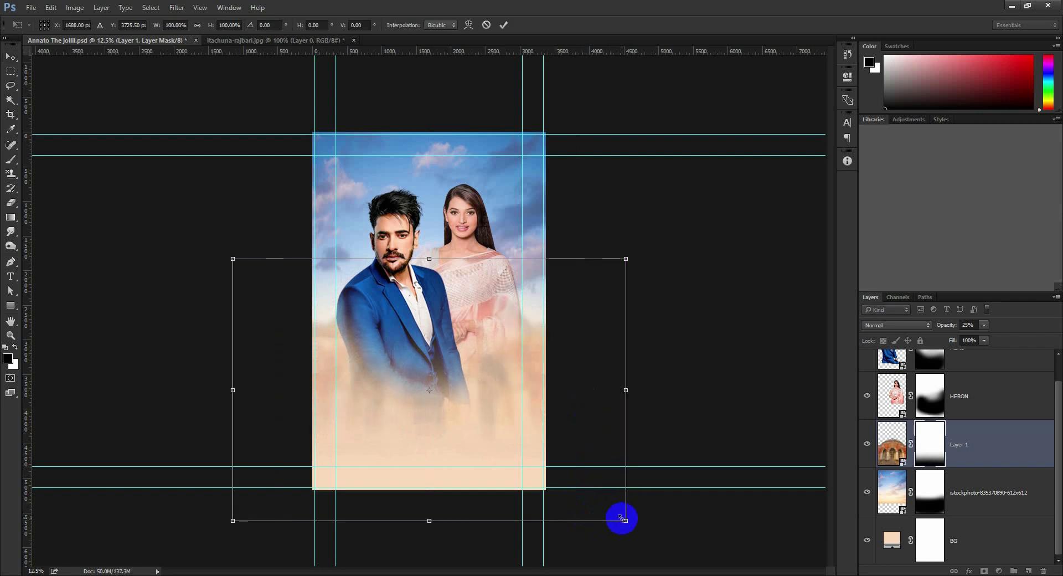
{"action": "left_click_drag", "start_coordinate": [625, 520], "coordinate": [562, 490]}
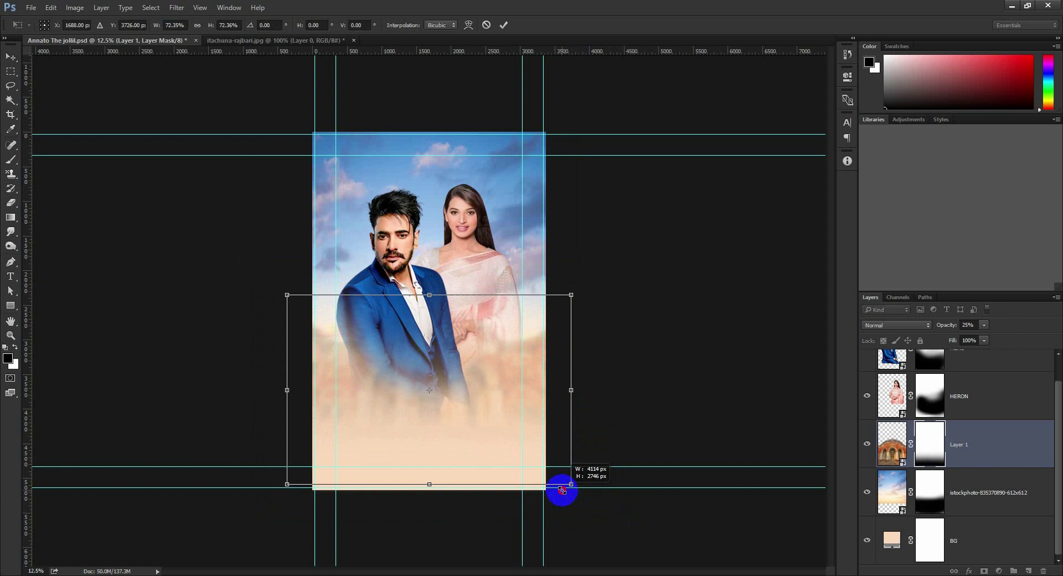
{"action": "key", "text": "Return"}
{"action": "mouse_move", "coordinate": [474, 414]}
{"action": "left_mouse_down"}
{"action": "mouse_move", "coordinate": [474, 438]}
{"action": "mouse_move", "coordinate": [477, 391]}
{"action": "left_mouse_up"}
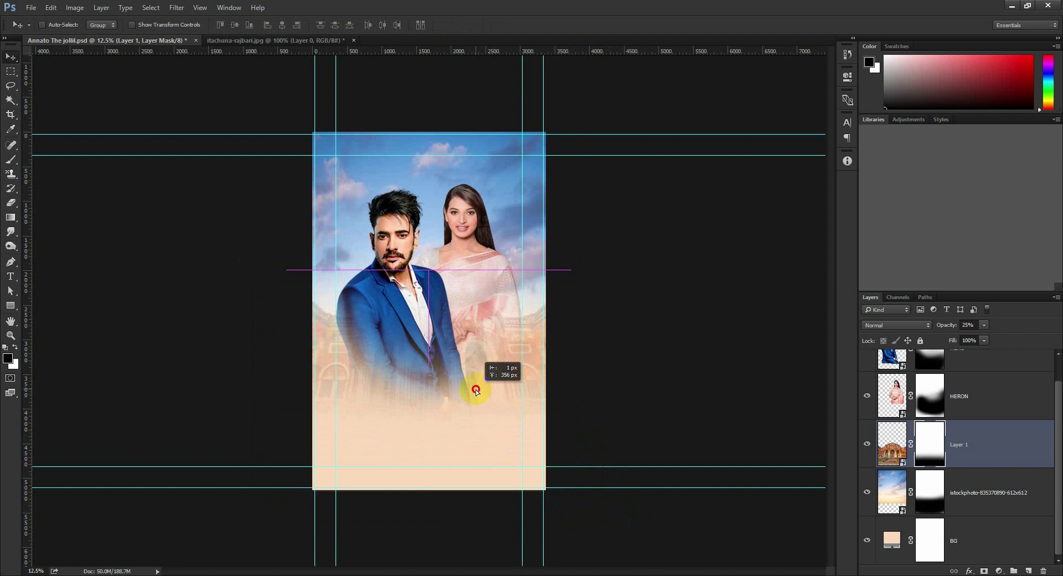
{"action": "mouse_move", "coordinate": [476, 391]}
{"action": "left_mouse_down"}
{"action": "mouse_move", "coordinate": [472, 443]}
{"action": "mouse_move", "coordinate": [474, 423]}
{"action": "left_mouse_up"}
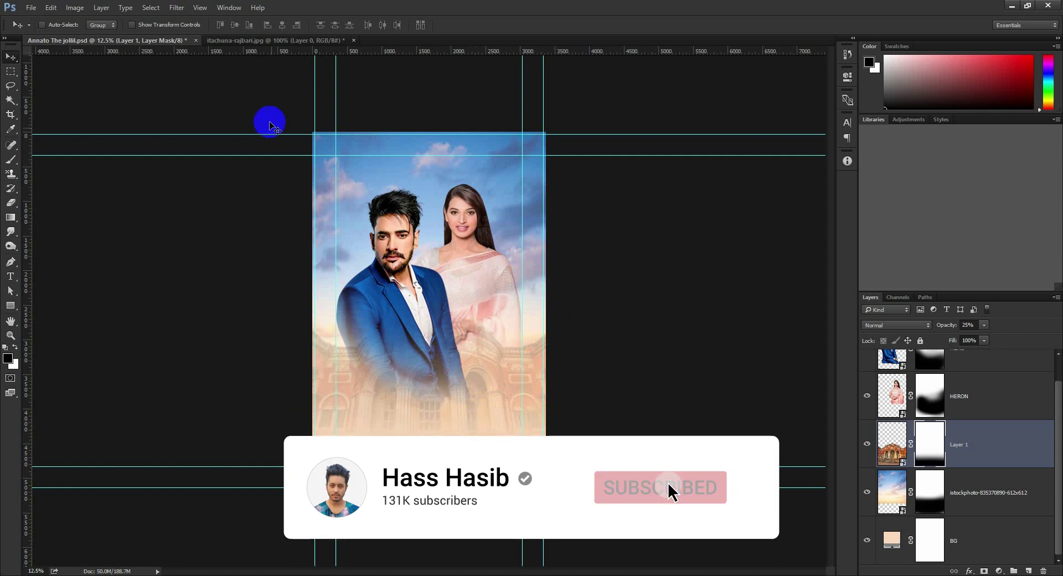
Open 05_big.jpg from the poster images folder as a new document
{"action": "left_click", "coordinate": [417, 571]}
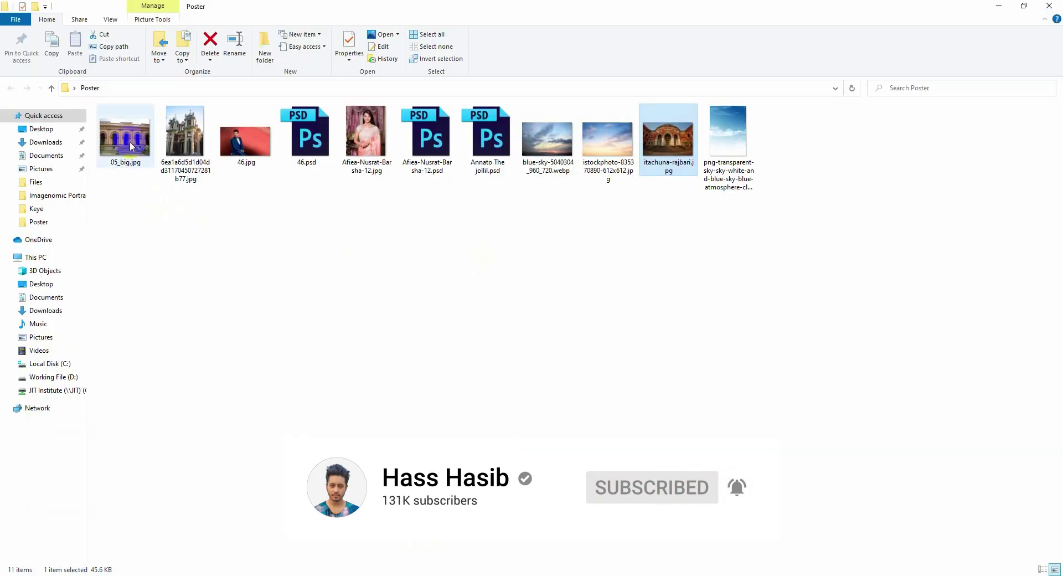
{"action": "left_click_drag", "start_coordinate": [129, 140], "coordinate": [180, 570]}
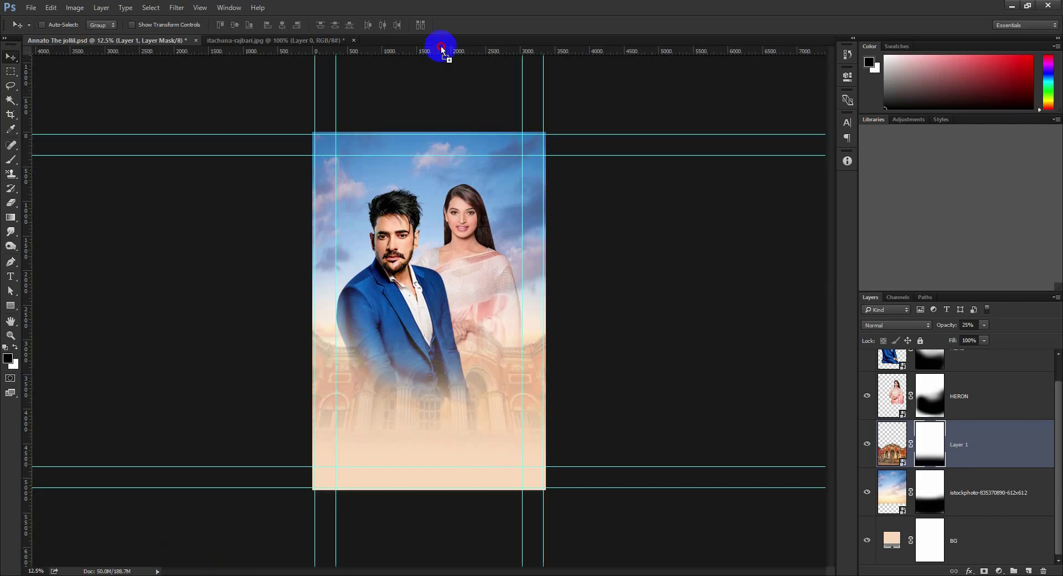
{"action": "left_click_drag", "start_coordinate": [180, 570], "coordinate": [441, 41]}
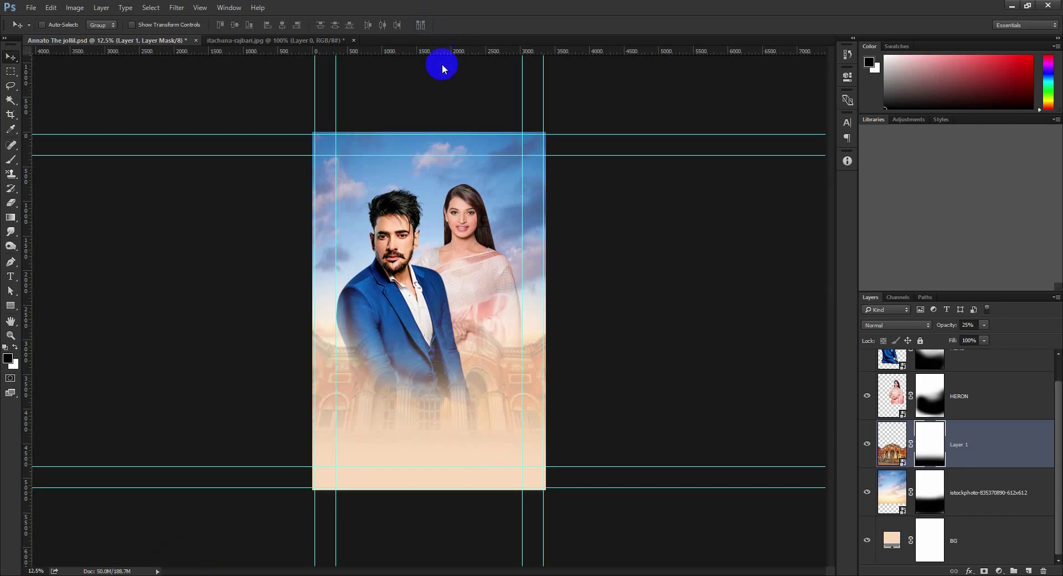
After cancelling HDR Toning, apply Shadows/Highlights to the 05_big.jpg building photo
{"action": "left_click", "coordinate": [74, 14]}
{"action": "left_click", "coordinate": [248, 223]}
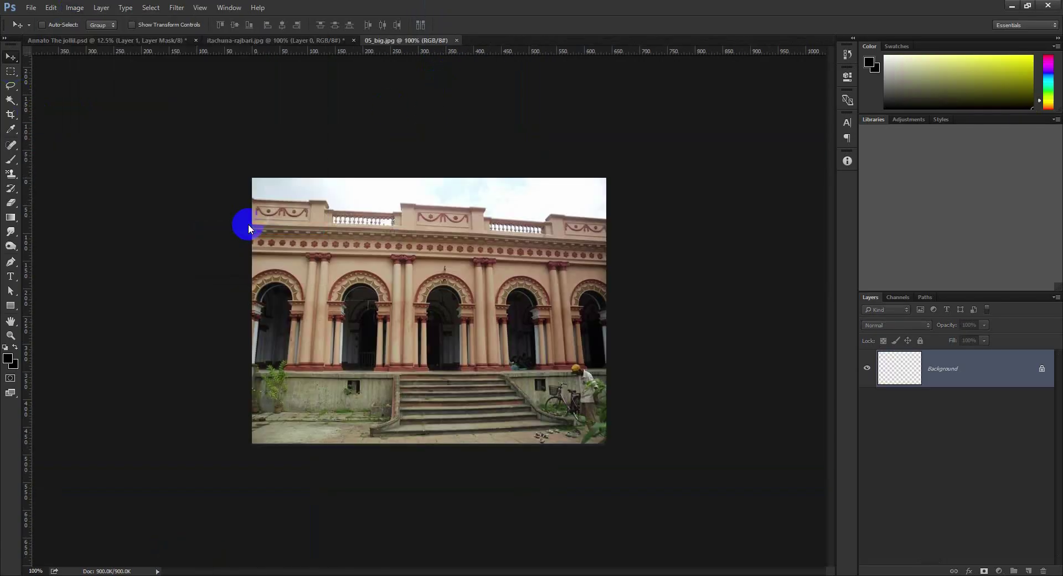
{"action": "left_click", "coordinate": [834, 138]}
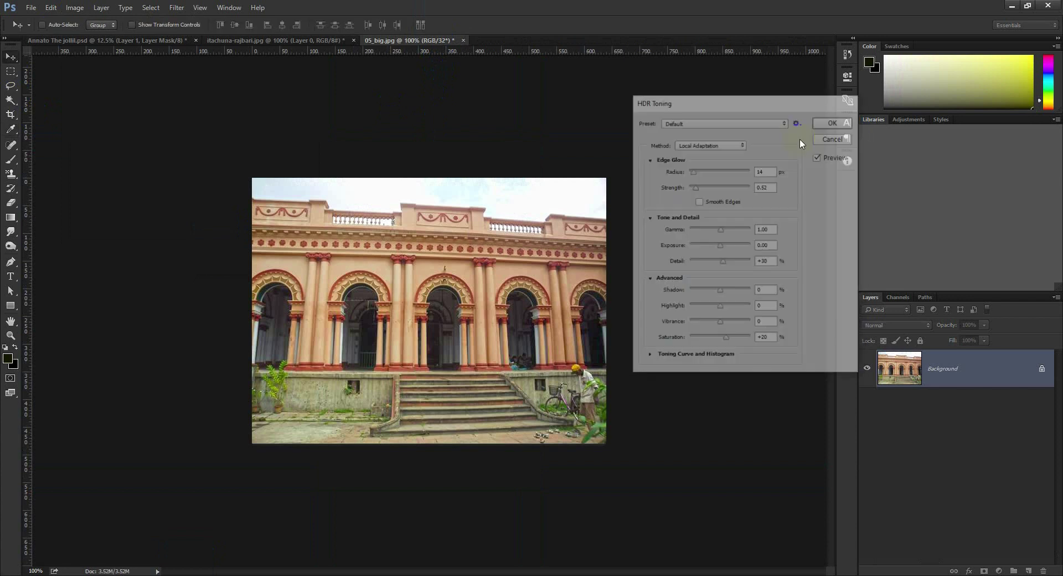
{"action": "left_click", "coordinate": [75, 8]}
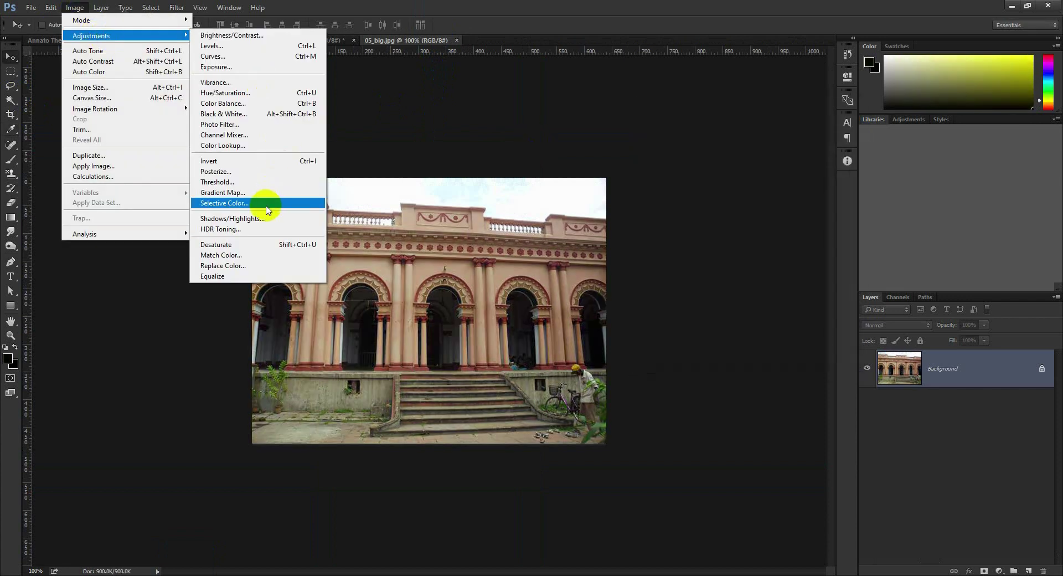
{"action": "left_click", "coordinate": [262, 218]}
{"action": "left_click", "coordinate": [723, 184]}
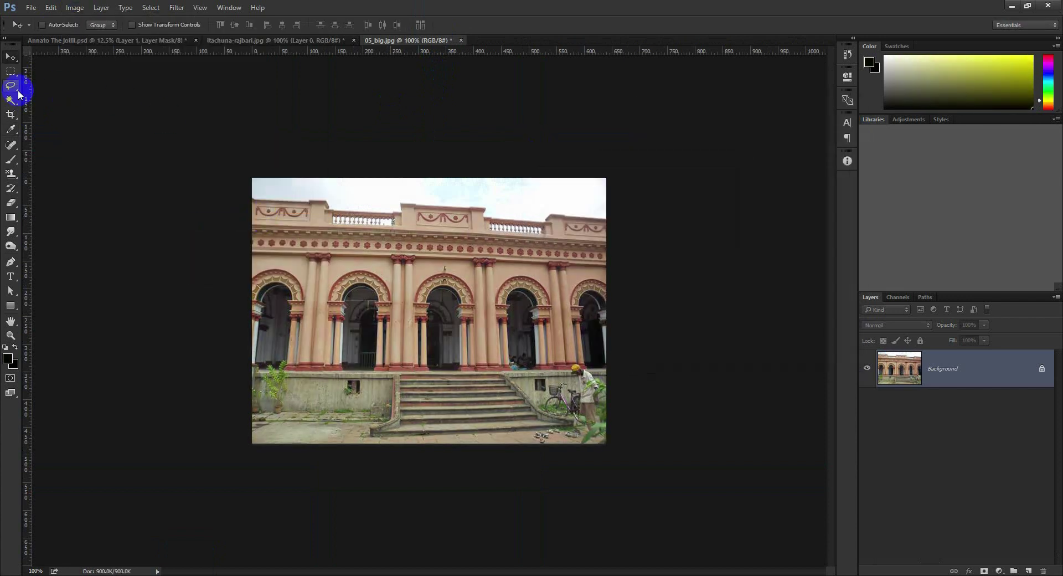
Magic Wand the sky, removing building areas and the left balustrade from the selection
{"action": "left_click", "coordinate": [11, 99]}
{"action": "left_click", "coordinate": [268, 181], "text": "shift"}
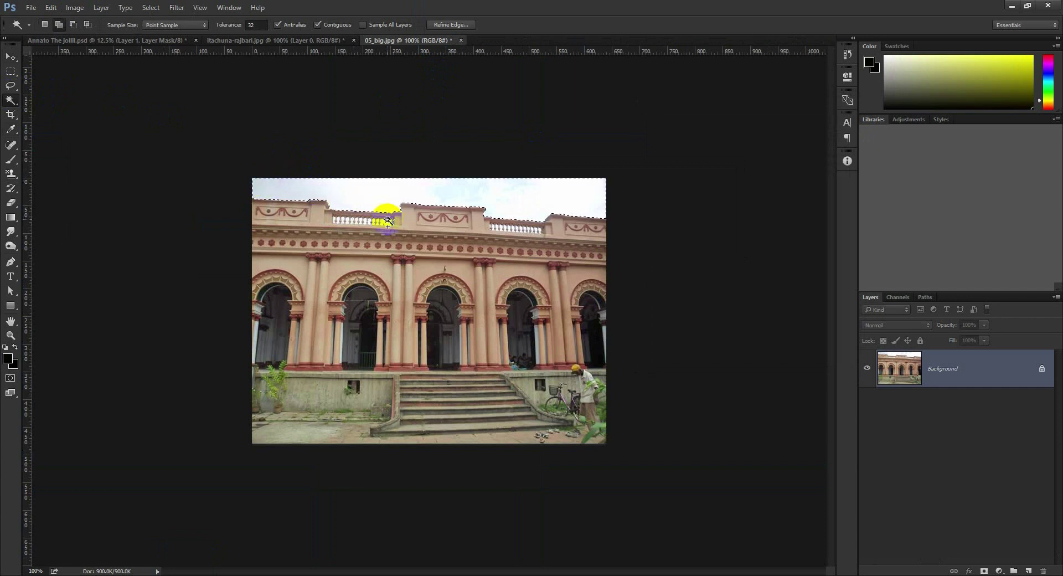
{"action": "left_click", "coordinate": [446, 238], "text": "alt"}
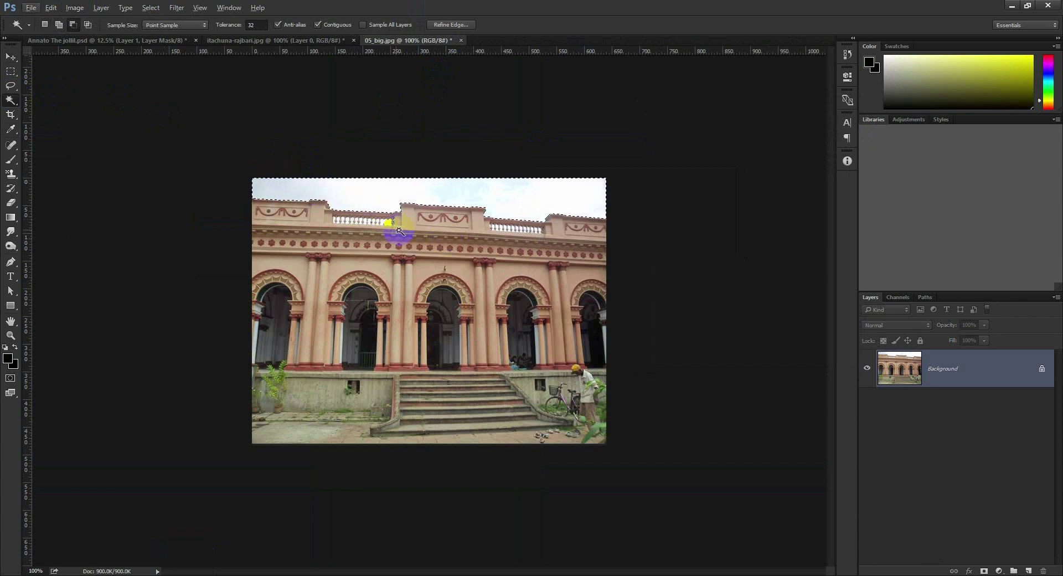
{"action": "left_click", "coordinate": [377, 223], "text": "alt"}
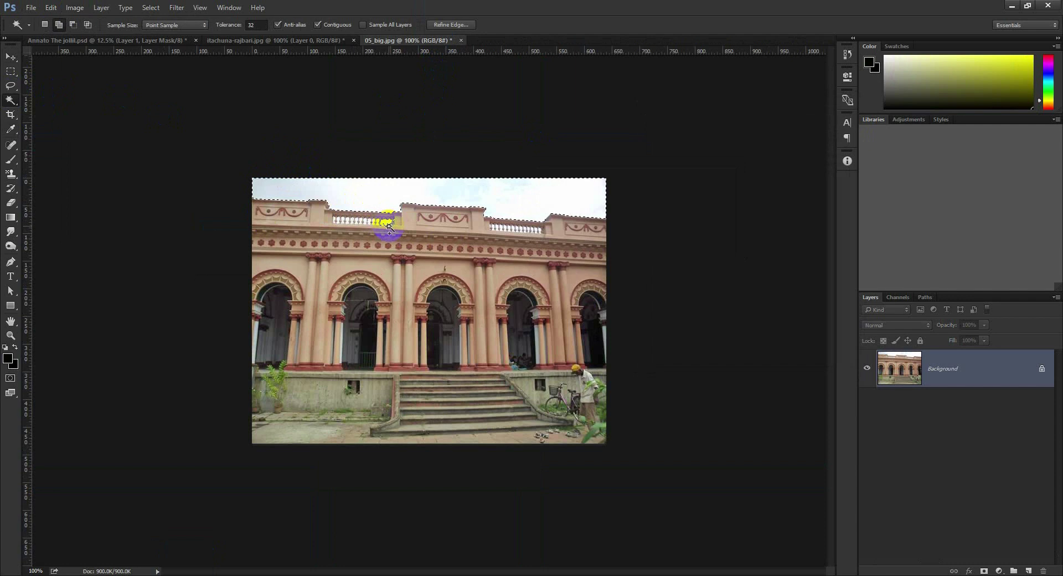
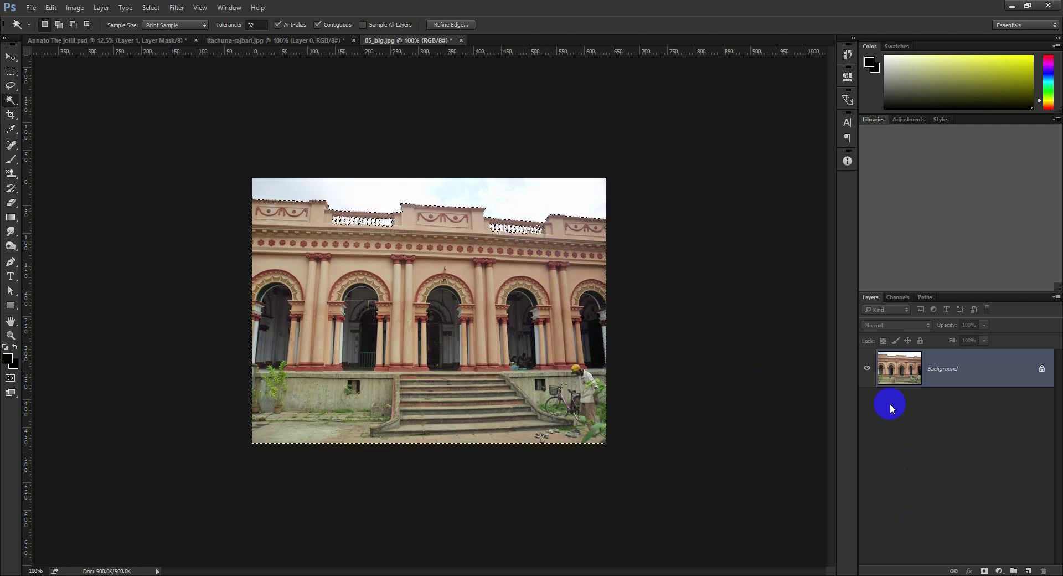
Mask the sky out of the palace photo and refine the mask edge along the rooftop balustrade
{"action": "left_click", "coordinate": [980, 570]}
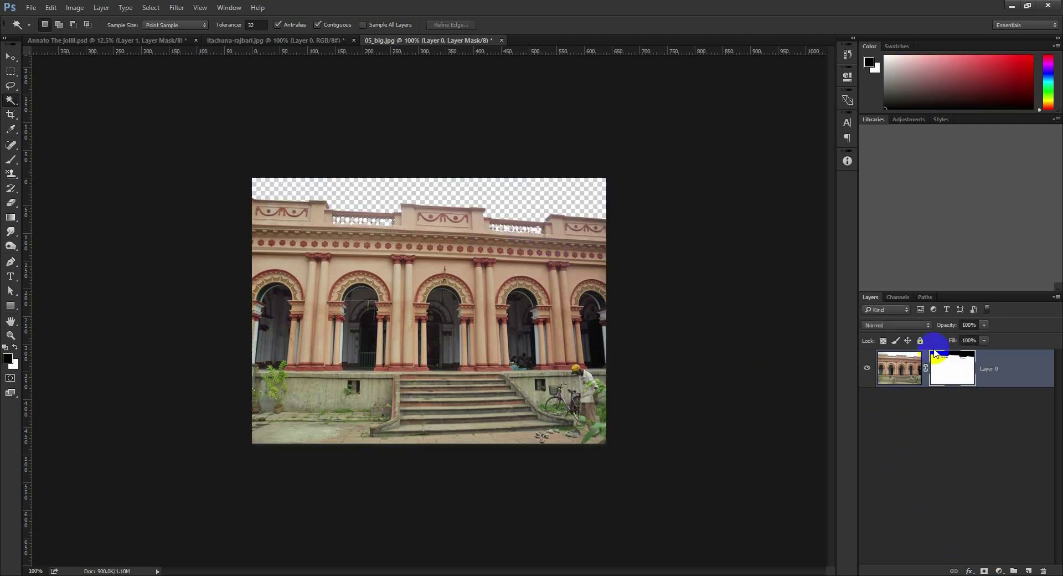
{"action": "right_click", "coordinate": [935, 354]}
{"action": "left_click", "coordinate": [910, 450]}
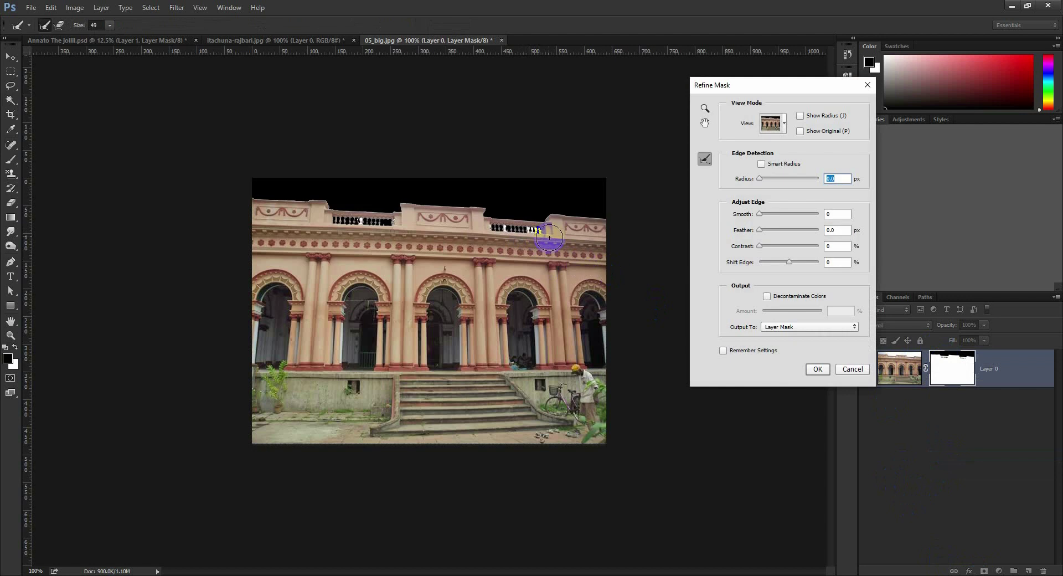
{"action": "mouse_move", "coordinate": [573, 224]}
{"action": "left_mouse_down"}
{"action": "mouse_move", "coordinate": [487, 223]}
{"action": "mouse_move", "coordinate": [403, 198]}
{"action": "mouse_move", "coordinate": [340, 204]}
{"action": "left_mouse_up"}
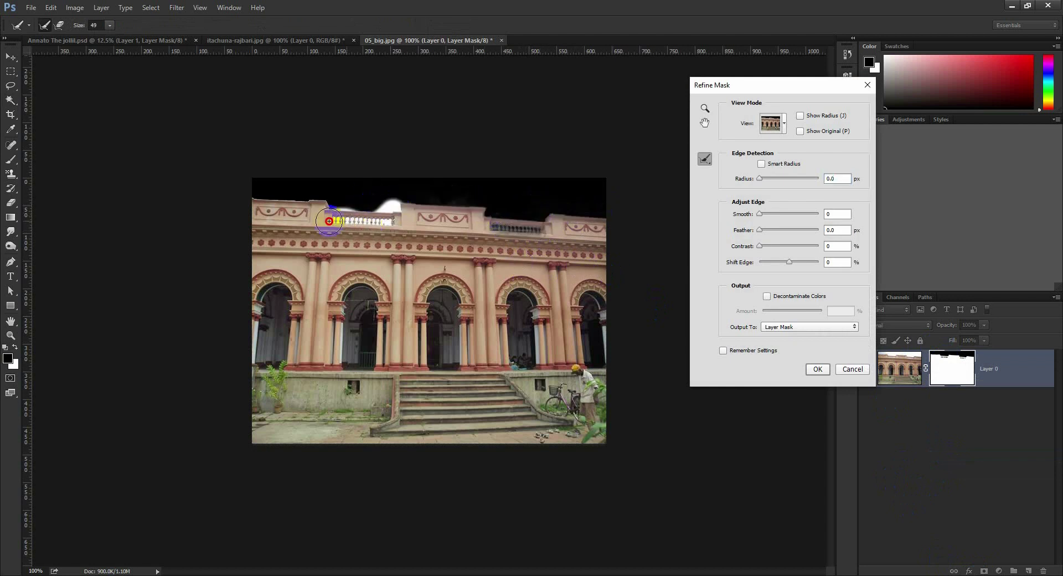
Apply the refined mask and convert the palace layer to a smart object
{"action": "left_click", "coordinate": [818, 369]}
{"action": "right_click", "coordinate": [996, 382]}
{"action": "left_click", "coordinate": [900, 242]}
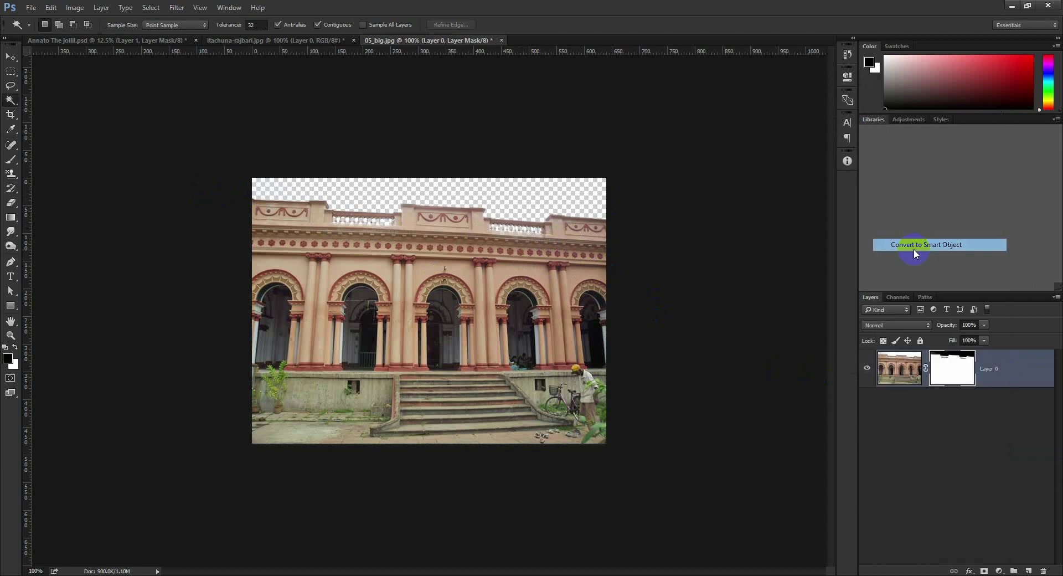
Bring the palace layer into the poster document and hide the building Layer 1
{"action": "left_click", "coordinate": [11, 57]}
{"action": "mouse_move", "coordinate": [86, 98]}
{"action": "left_mouse_down"}
{"action": "mouse_move", "coordinate": [135, 34]}
{"action": "mouse_move", "coordinate": [404, 334]}
{"action": "left_mouse_up"}
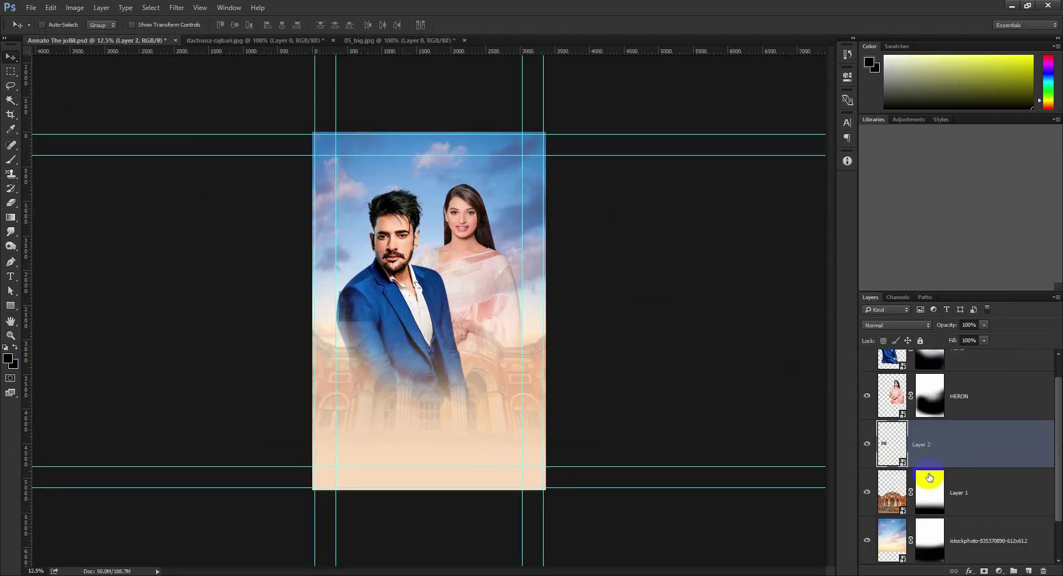
{"action": "left_click", "coordinate": [886, 505]}
{"action": "left_click", "coordinate": [867, 494]}
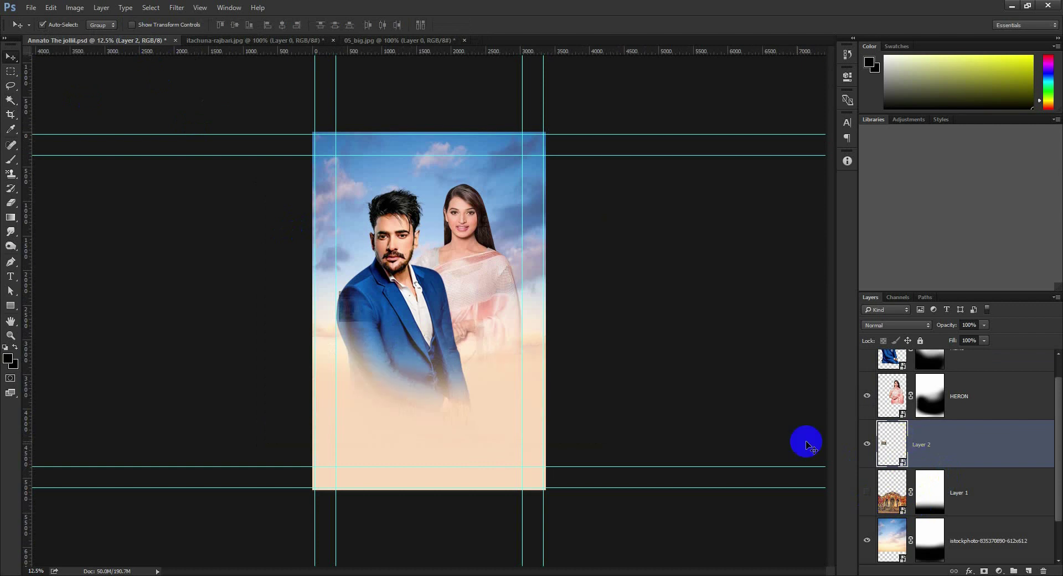
Enlarge the palace layer to about 143% and lower its opacity to 27%
{"action": "key", "text": "ctrl+t"}
{"action": "left_click_drag", "start_coordinate": [361, 304], "coordinate": [455, 368]}
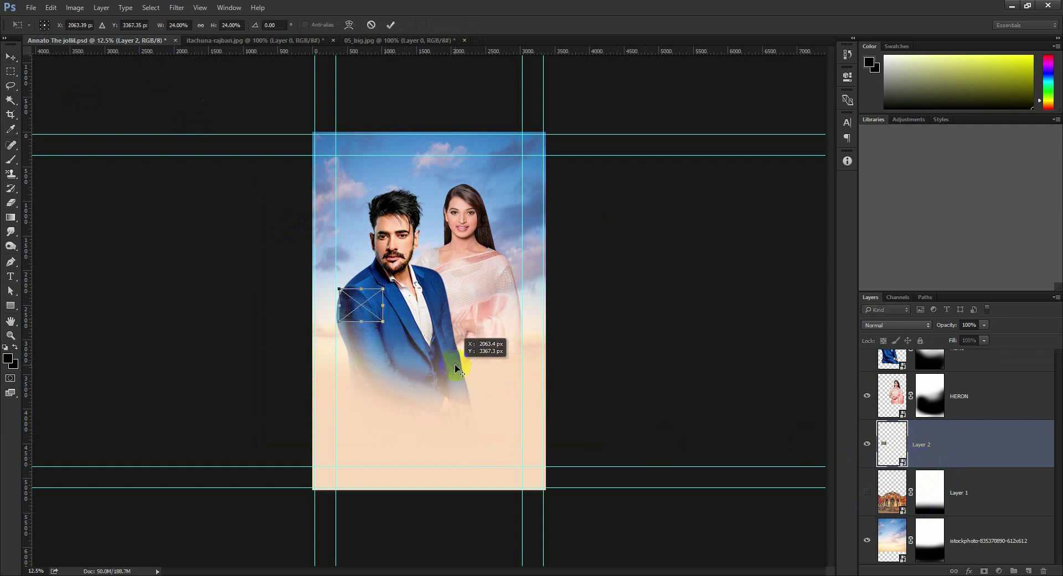
{"action": "mouse_move", "coordinate": [382, 320]}
{"action": "left_mouse_down"}
{"action": "mouse_move", "coordinate": [467, 457]}
{"action": "mouse_move", "coordinate": [540, 458]}
{"action": "mouse_move", "coordinate": [557, 403]}
{"action": "left_mouse_up"}
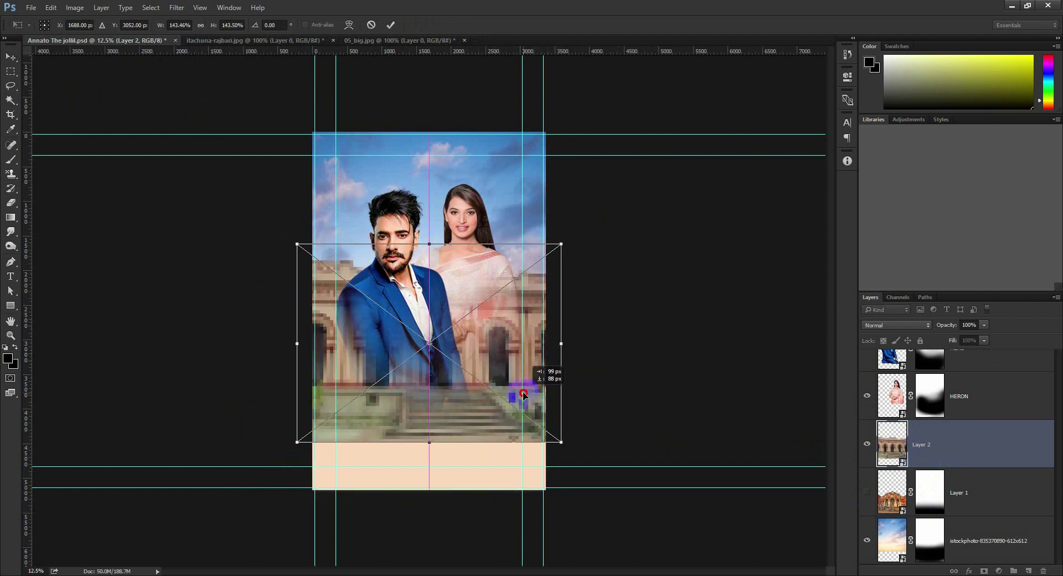
{"action": "left_click_drag", "start_coordinate": [558, 404], "coordinate": [526, 382]}
{"action": "key", "text": "Return"}
{"action": "left_click_drag", "start_coordinate": [949, 324], "coordinate": [919, 328]}
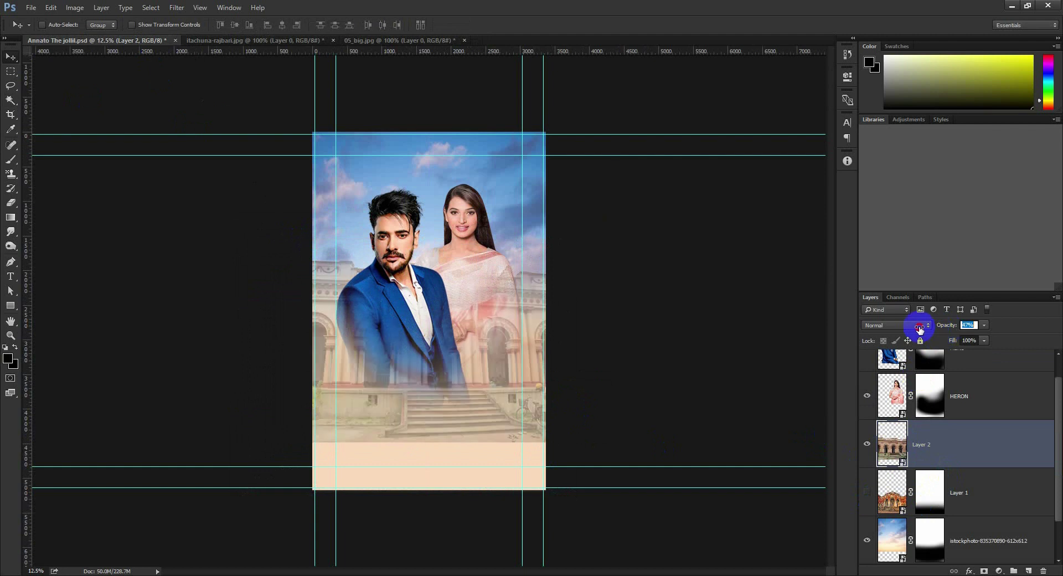
{"action": "left_click_drag", "start_coordinate": [641, 353], "coordinate": [630, 344]}
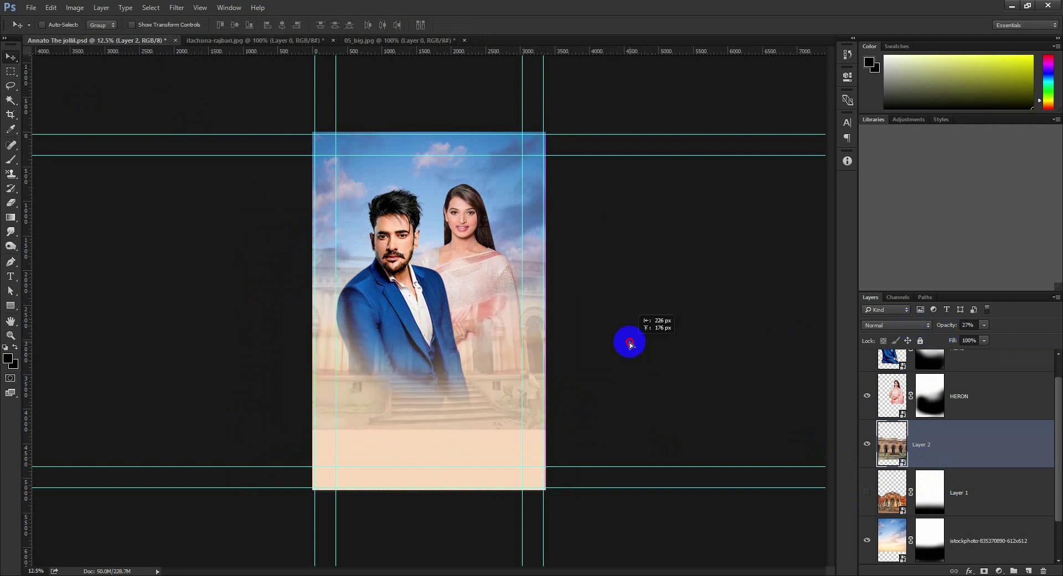
Skew the palace's right edge inward and left edge upward, then move it up
{"action": "key", "text": "ctrl+t"}
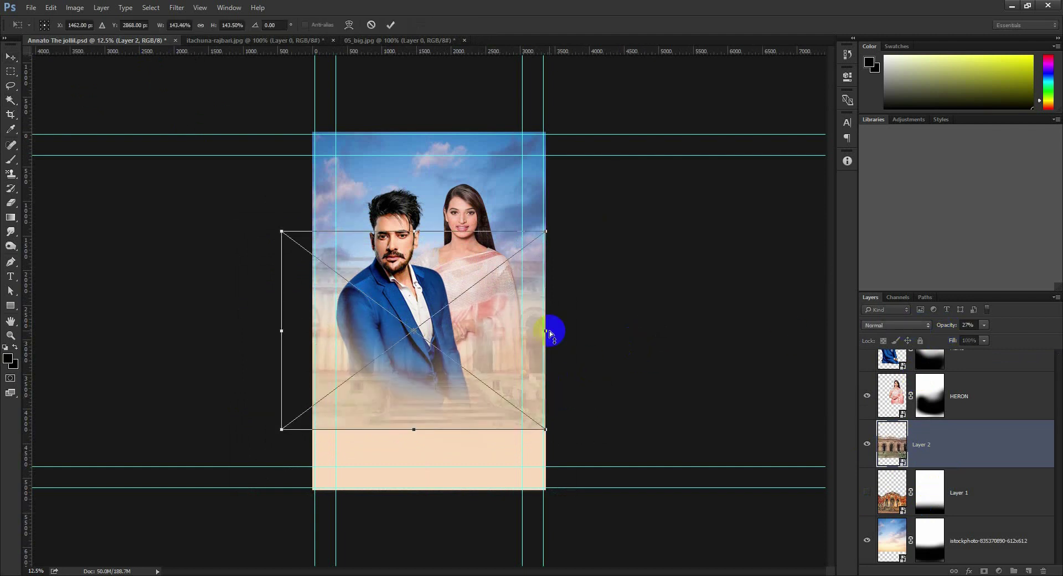
{"action": "left_click_drag", "start_coordinate": [549, 331], "coordinate": [499, 347]}
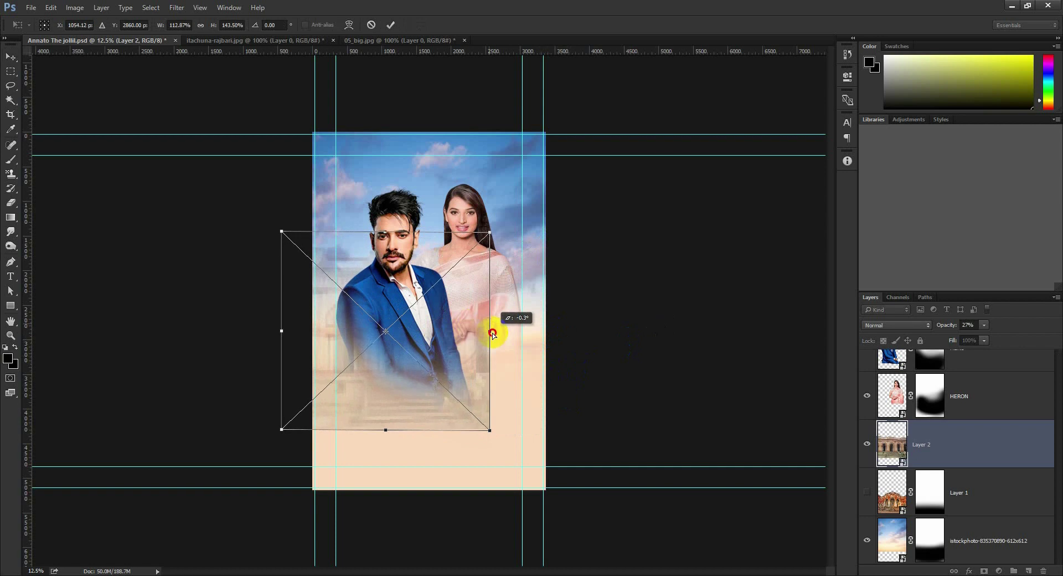
{"action": "left_click_drag", "start_coordinate": [281, 331], "coordinate": [283, 302]}
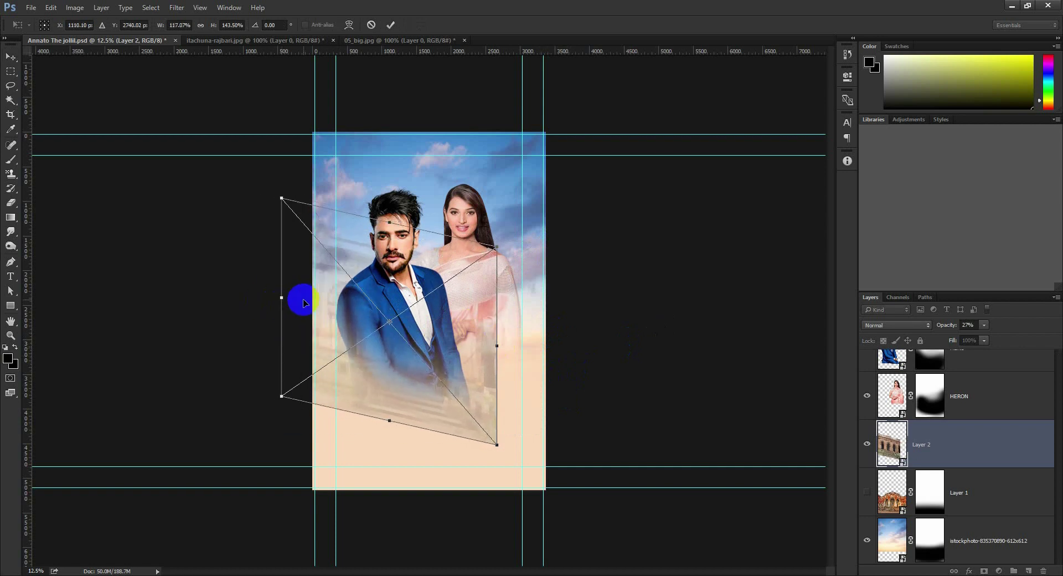
{"action": "key", "text": "Return"}
{"action": "left_click_drag", "start_coordinate": [397, 355], "coordinate": [397, 318]}
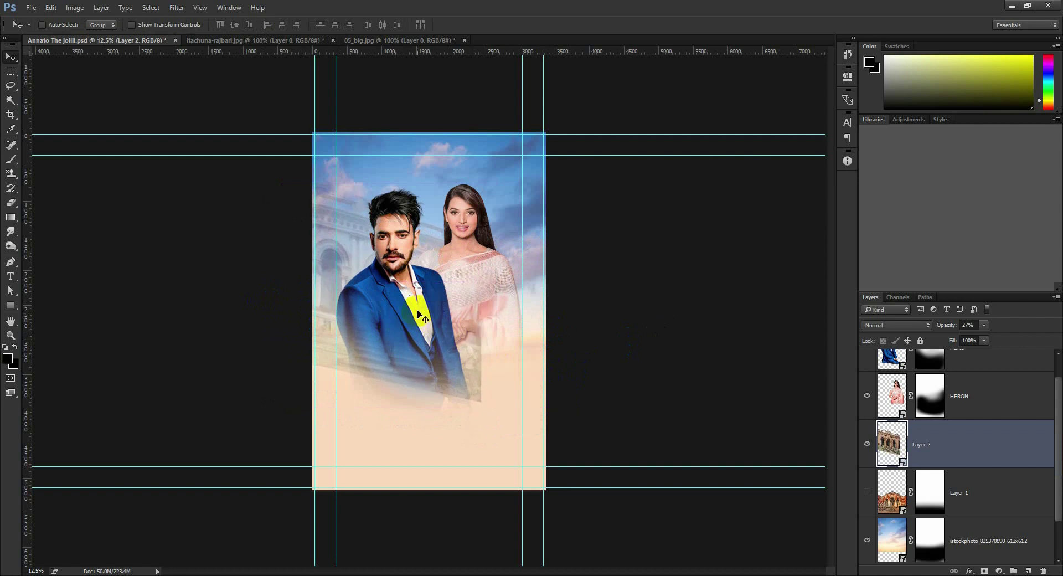
Mask Layer 2, fade its hard lower edge, and set its opacity to about 49%
{"action": "left_click_drag", "start_coordinate": [397, 318], "coordinate": [416, 313]}
{"action": "left_click", "coordinate": [983, 449]}
{"action": "left_click", "coordinate": [983, 570]}
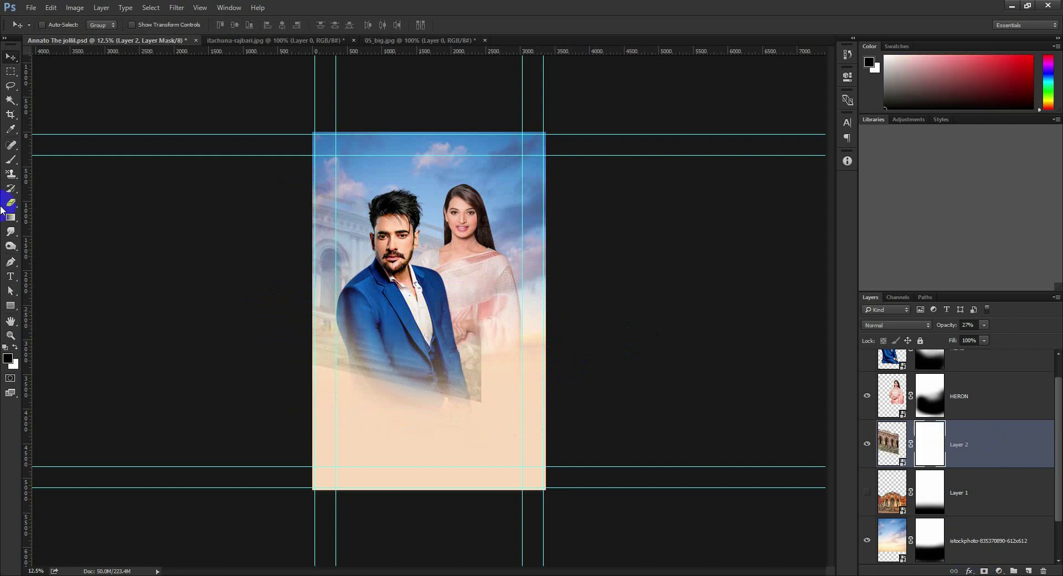
{"action": "left_click", "coordinate": [10, 161]}
{"action": "left_click_drag", "start_coordinate": [546, 386], "coordinate": [332, 402]}
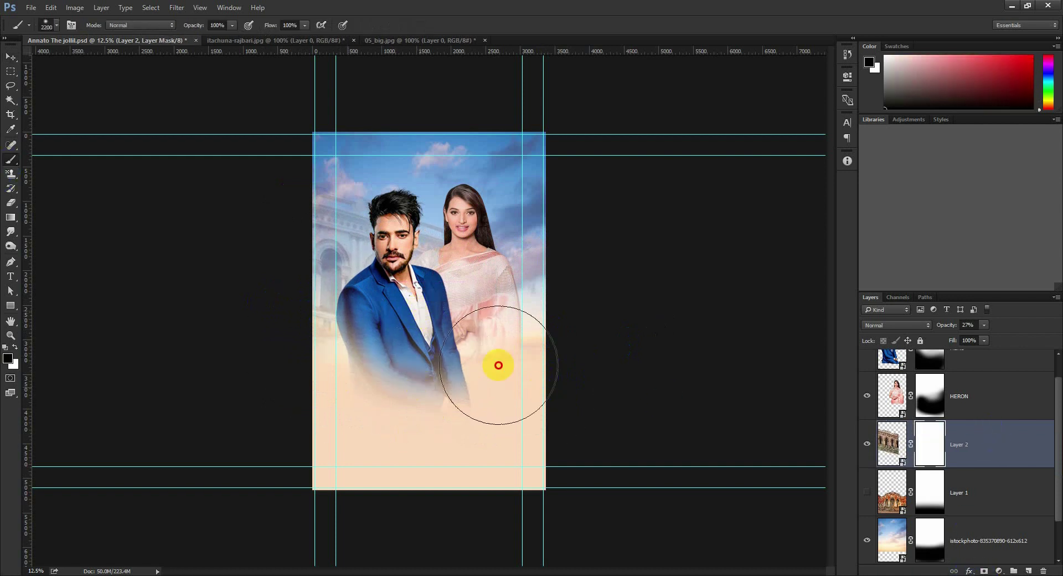
{"action": "left_click", "coordinate": [10, 57]}
{"action": "left_click_drag", "start_coordinate": [947, 327], "coordinate": [959, 328]}
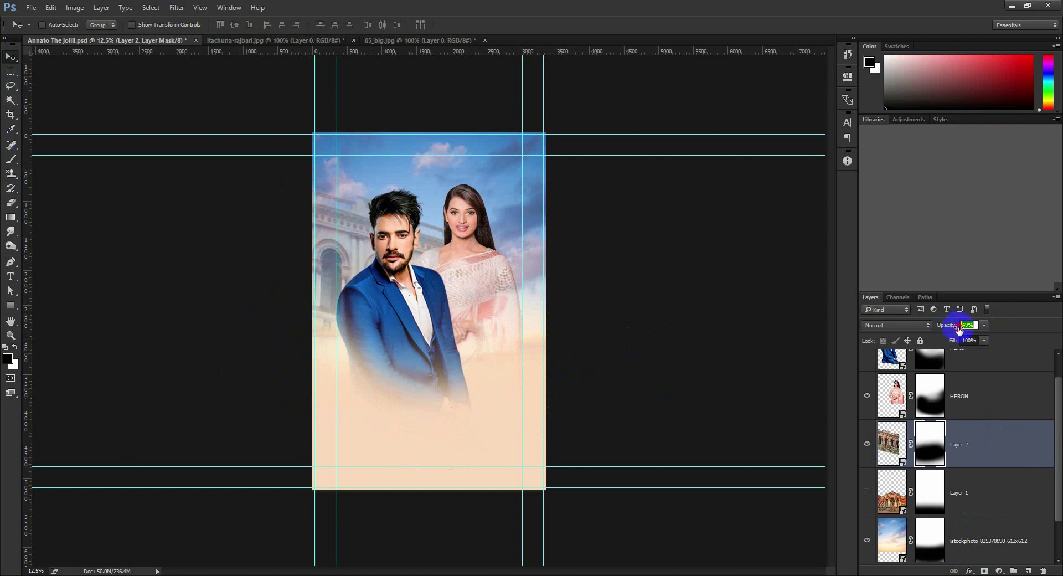
{"action": "left_click", "coordinate": [484, 285]}
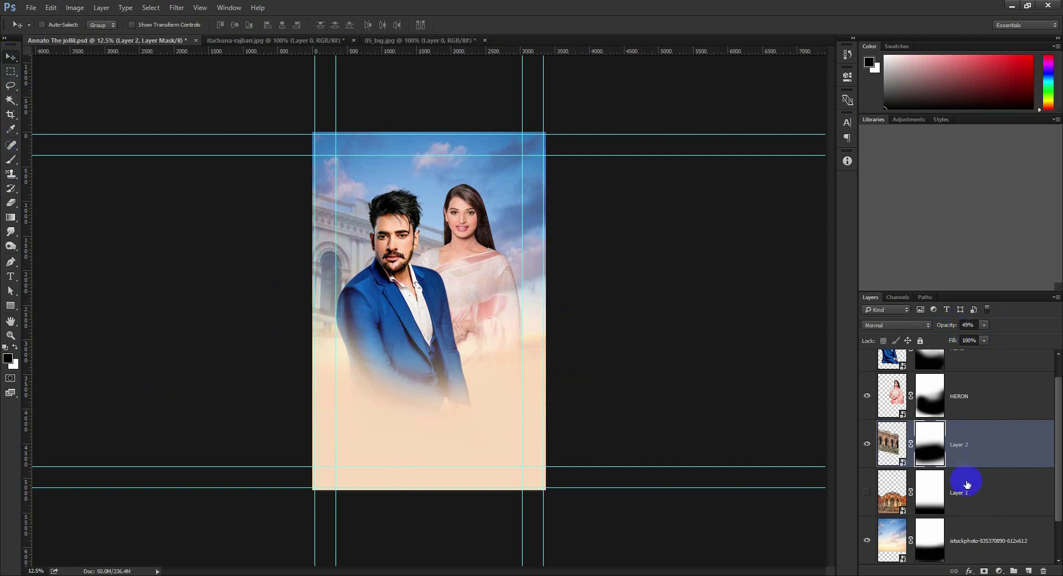
Show Layer 1's building, shrink it, move it right, and set its opacity to 30%
{"action": "left_click", "coordinate": [945, 500]}
{"action": "left_click", "coordinate": [868, 491]}
{"action": "mouse_move", "coordinate": [514, 397]}
{"action": "left_mouse_down"}
{"action": "mouse_move", "coordinate": [621, 303]}
{"action": "mouse_move", "coordinate": [615, 294]}
{"action": "left_mouse_up"}
{"action": "key", "text": "ctrl+t"}
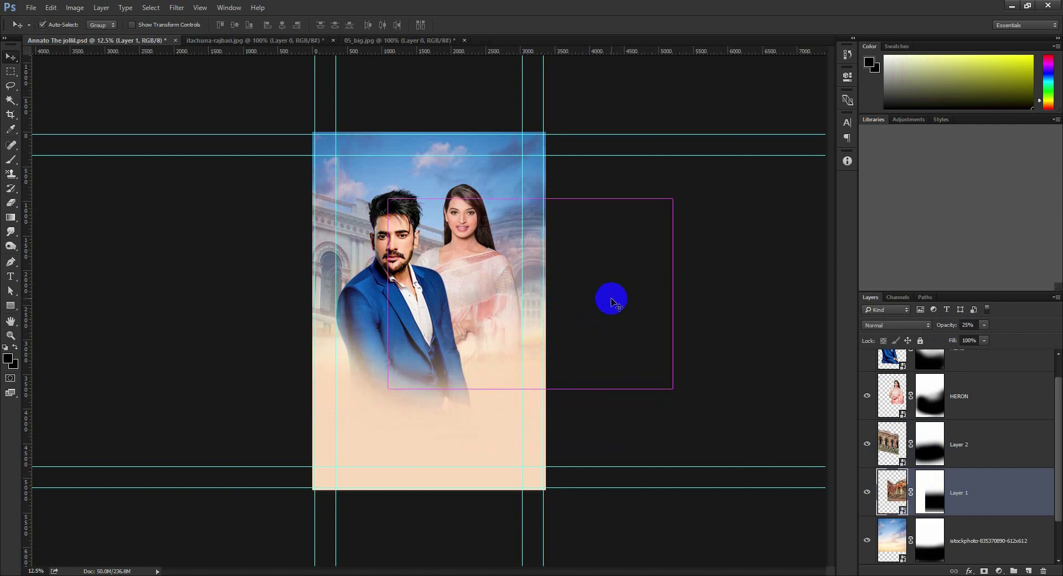
{"action": "left_click_drag", "start_coordinate": [672, 388], "coordinate": [638, 381]}
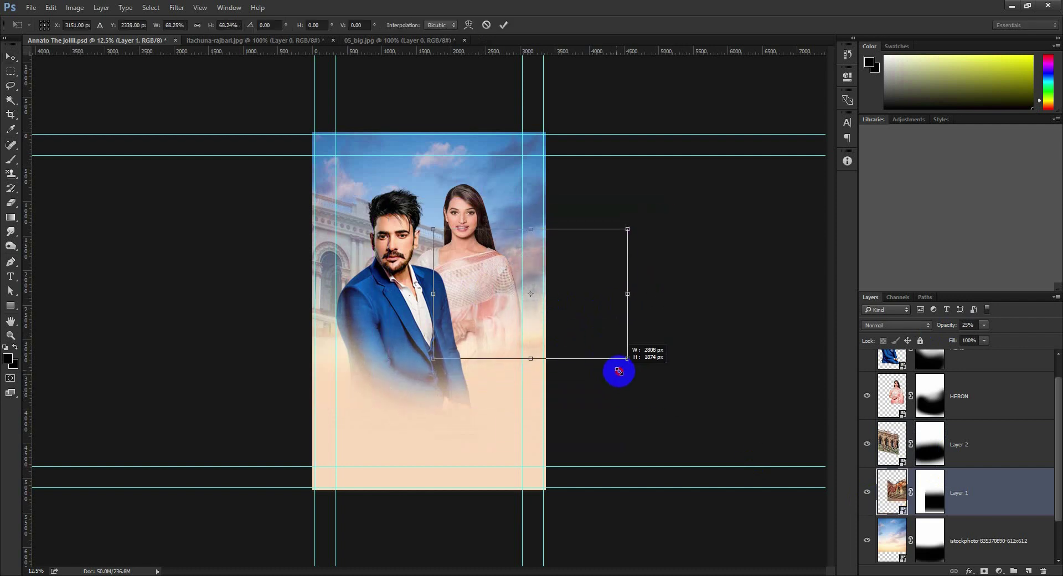
{"action": "key", "text": "Return"}
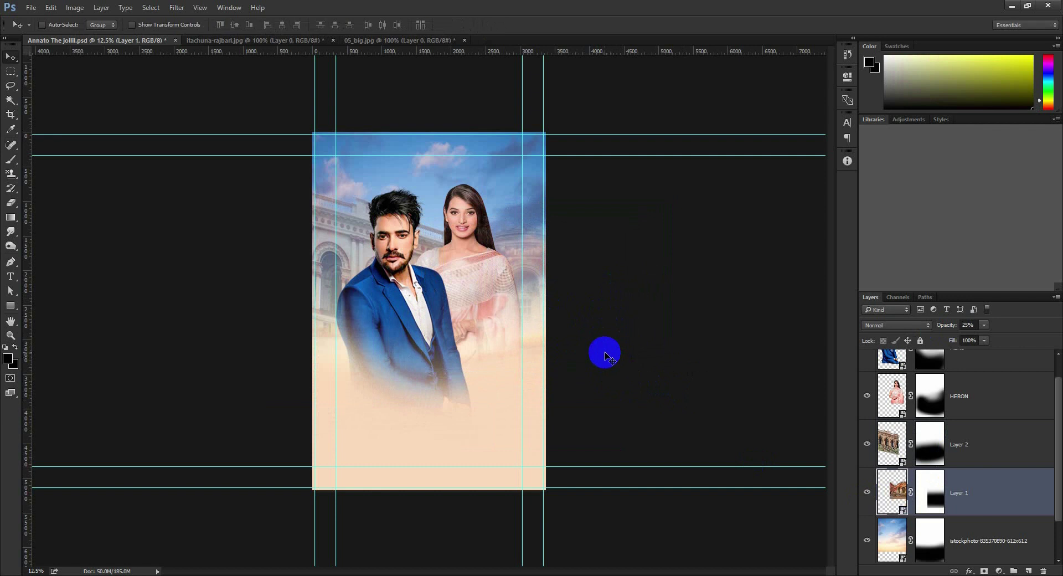
{"action": "left_click_drag", "start_coordinate": [606, 354], "coordinate": [615, 345]}
{"action": "left_click_drag", "start_coordinate": [954, 326], "coordinate": [950, 340]}
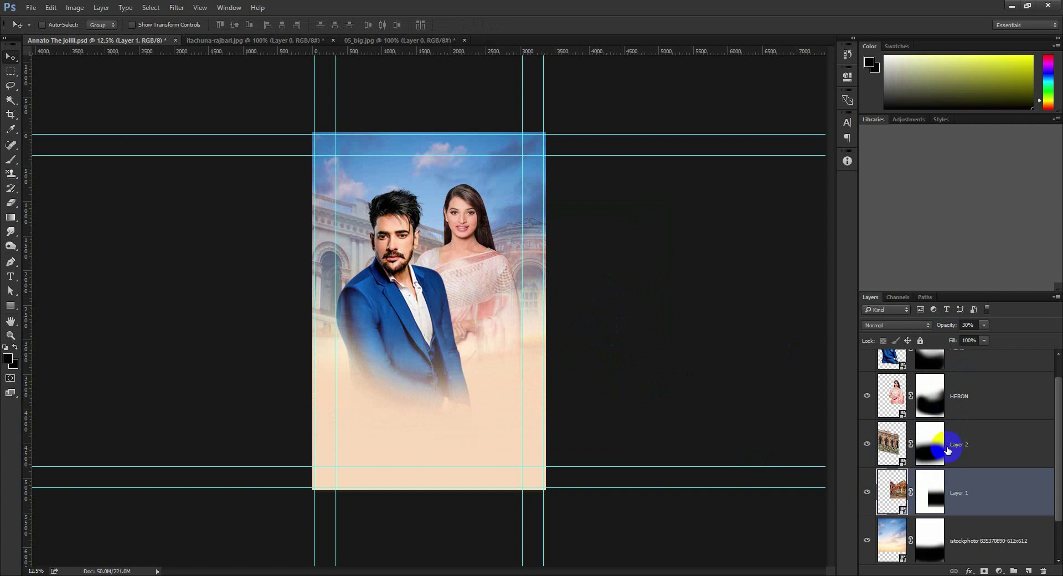
Paint Layer 1's mask away over the man's face, then move Layer 2 down 200 px
{"action": "left_click", "coordinate": [953, 443]}
{"action": "left_click", "coordinate": [930, 492]}
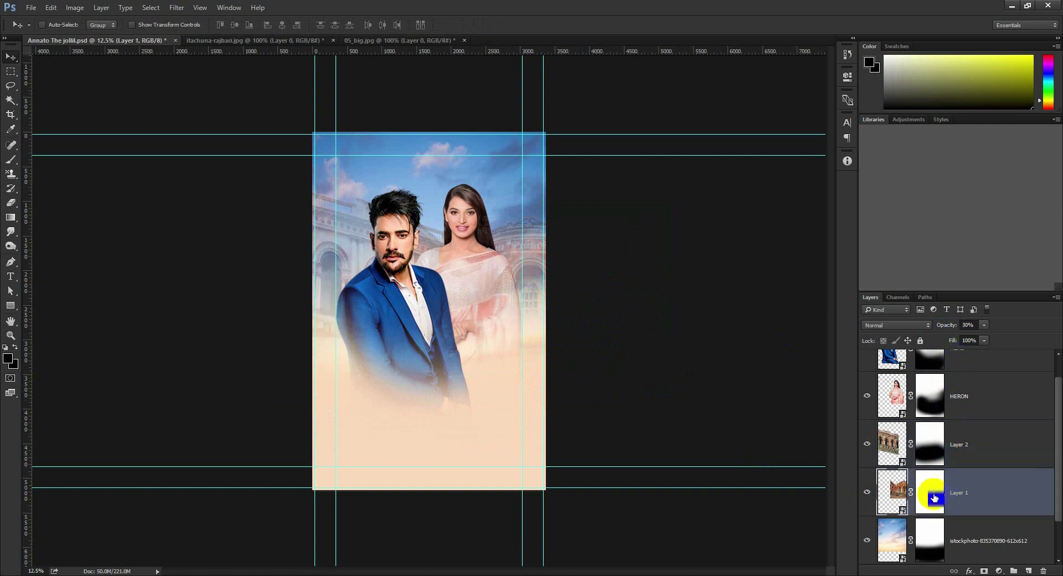
{"action": "left_click", "coordinate": [11, 160]}
{"action": "left_click_drag", "start_coordinate": [391, 255], "coordinate": [396, 261]}
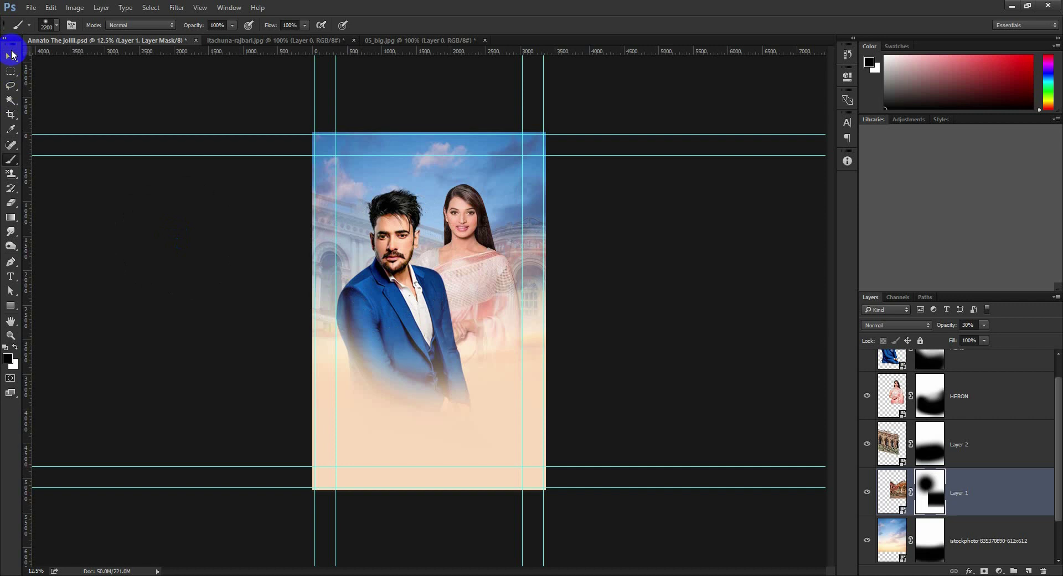
{"action": "left_click", "coordinate": [12, 55]}
{"action": "left_click", "coordinate": [958, 455]}
{"action": "left_click_drag", "start_coordinate": [649, 323], "coordinate": [645, 349]}
Undo Layer 2's move, drag Layer 1 and Layer 2 down together, then select HERO
{"action": "key", "text": "ctrl+z"}
{"action": "left_click", "coordinate": [959, 492], "text": "ctrl"}
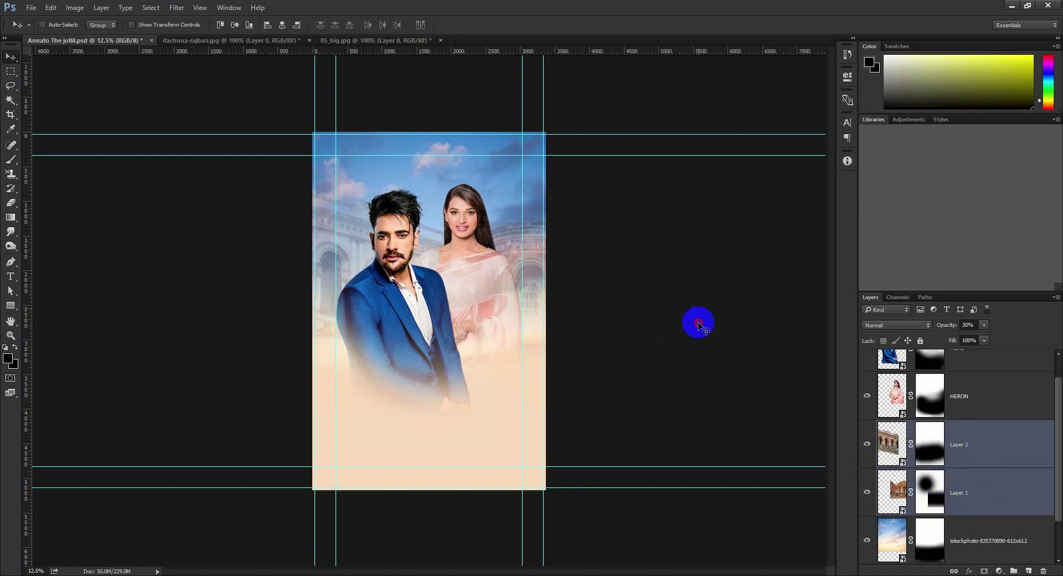
{"action": "left_click_drag", "start_coordinate": [698, 324], "coordinate": [708, 357]}
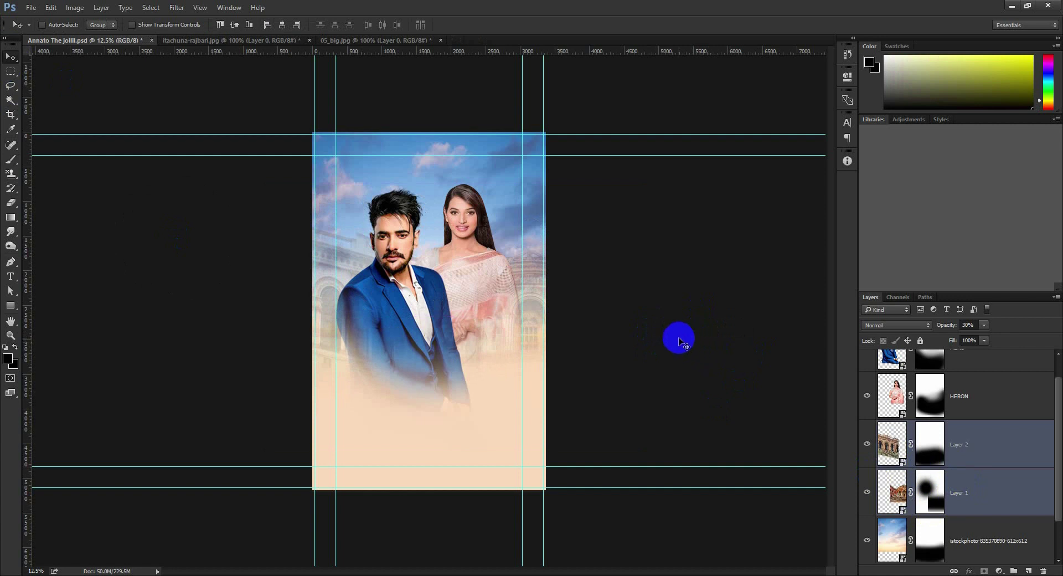
{"action": "mouse_move", "coordinate": [649, 324]}
{"action": "left_mouse_down"}
{"action": "mouse_move", "coordinate": [649, 367]}
{"action": "mouse_move", "coordinate": [648, 355]}
{"action": "left_mouse_up"}
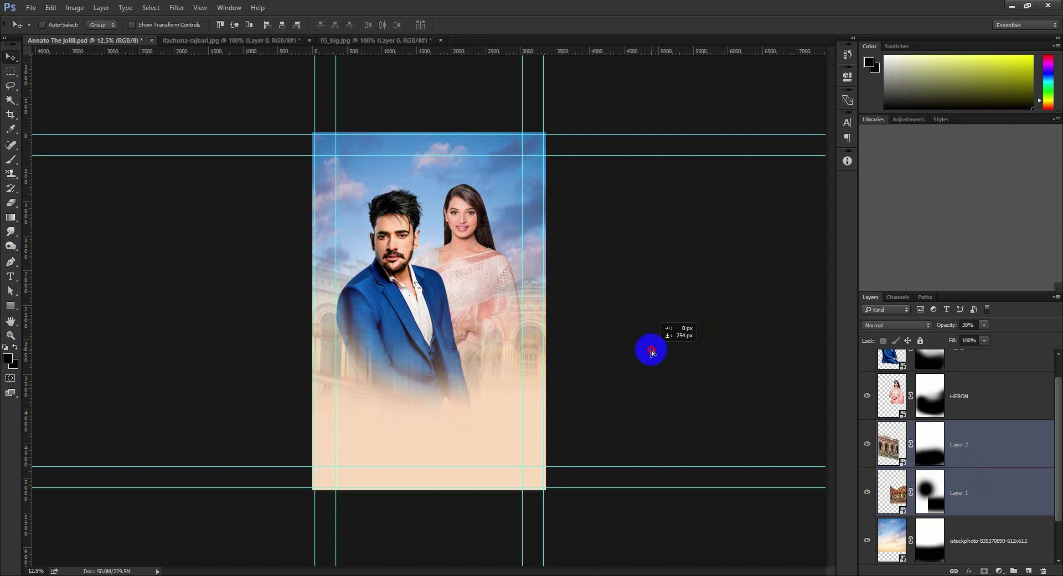
{"action": "scroll", "coordinate": [1008, 501], "scroll_direction": "down", "scroll_amount": 1}
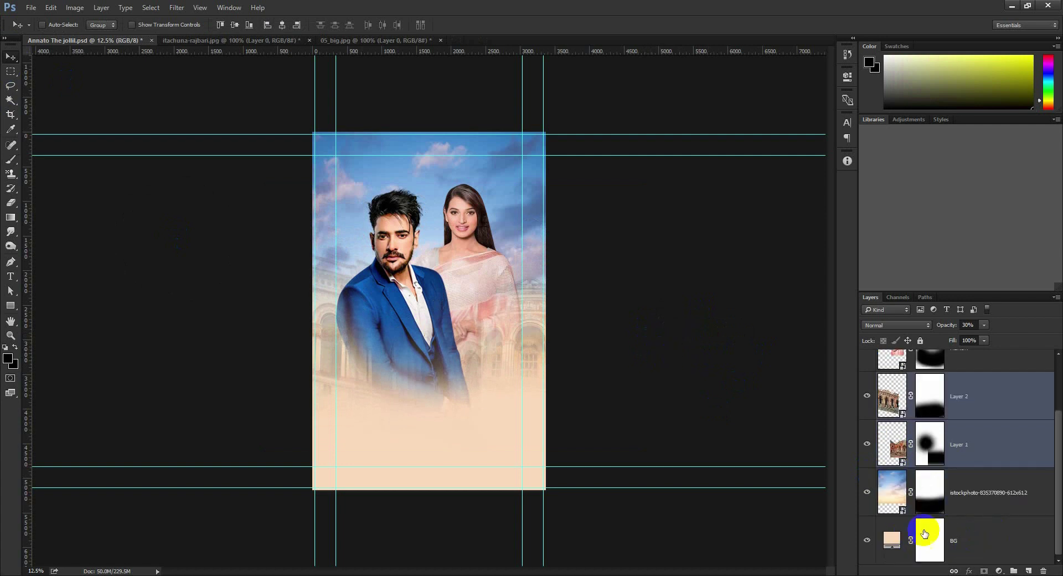
{"action": "left_click", "coordinate": [1009, 506]}
{"action": "scroll", "coordinate": [983, 432], "scroll_direction": "up", "scroll_amount": 2}
{"action": "left_click", "coordinate": [963, 376]}
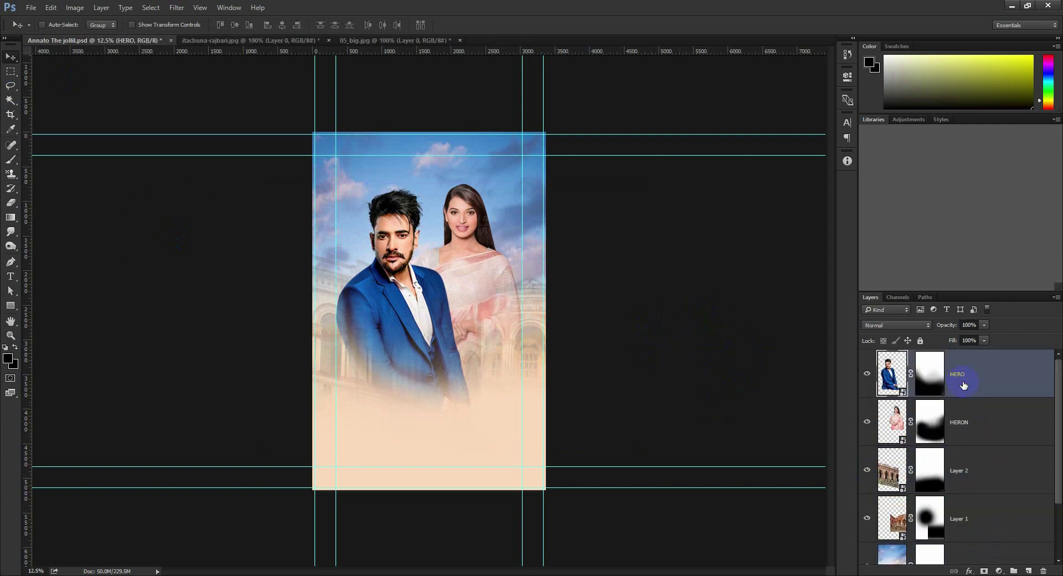
Add a new layer above HERO, enlarge the brush, and choose a light peach colour
{"action": "left_click", "coordinate": [1028, 570]}
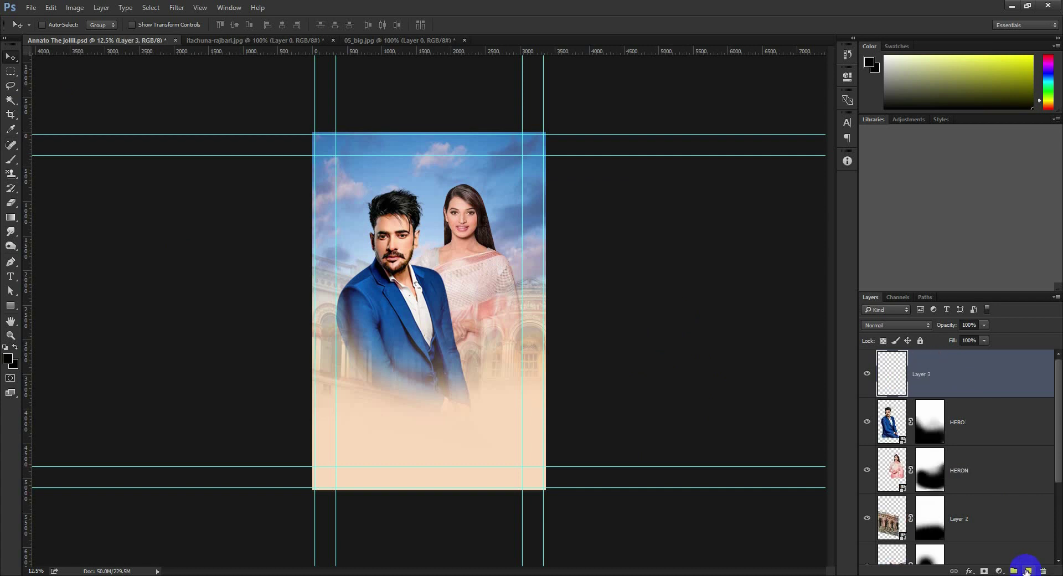
{"action": "left_click", "coordinate": [10, 129]}
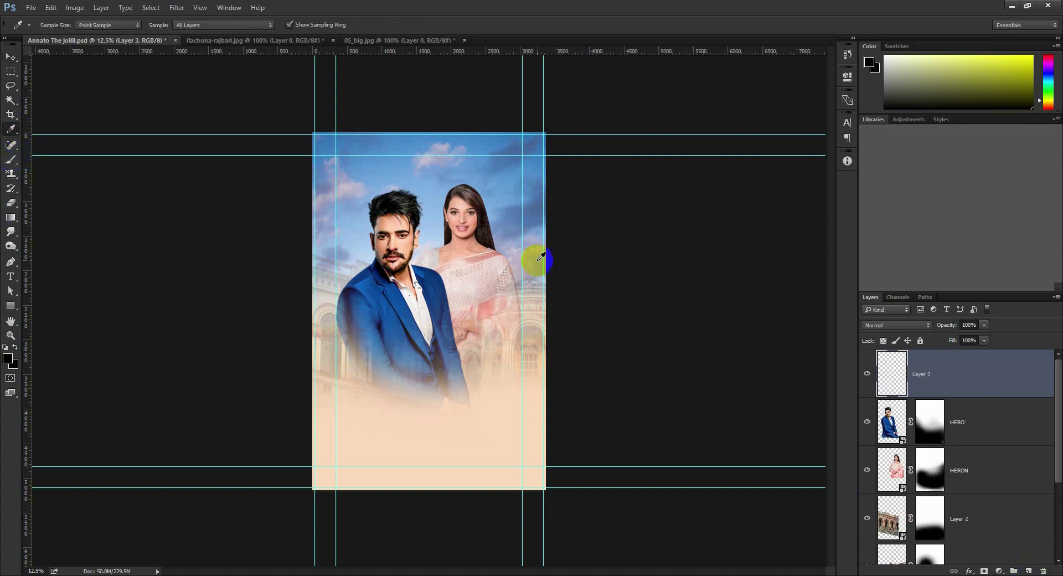
{"action": "left_click", "coordinate": [533, 262]}
{"action": "left_click", "coordinate": [10, 159]}
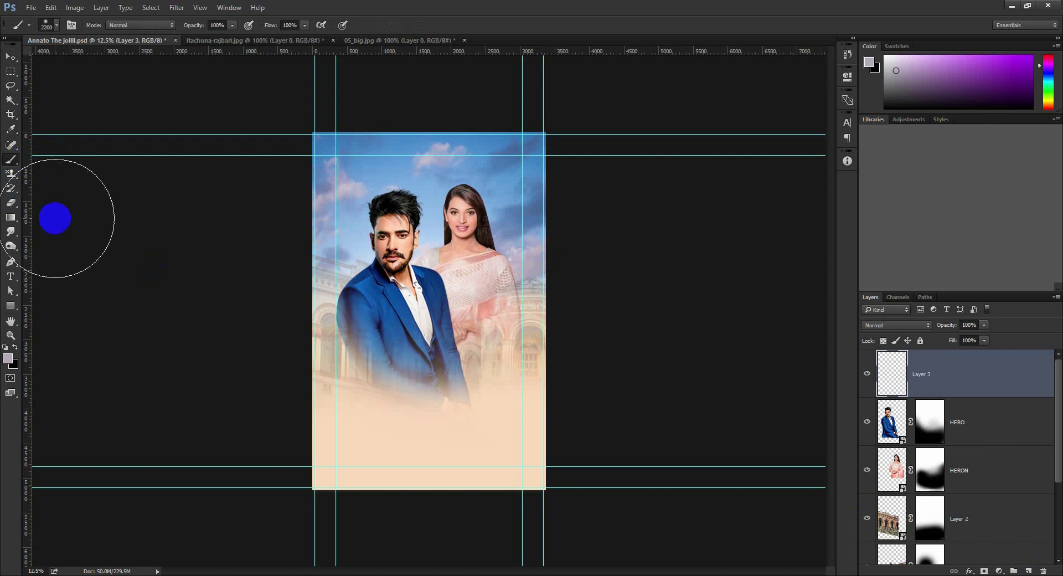
{"action": "key", "text": "bracketright"}
{"action": "key", "text": "bracketright"}
{"action": "key", "text": "bracketright"}
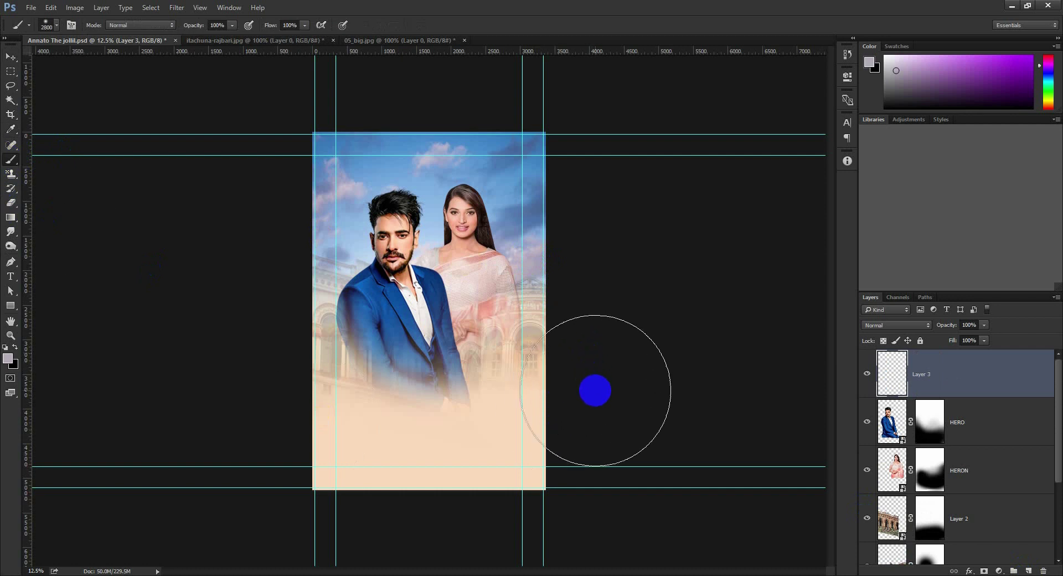
{"action": "key", "text": "bracketright"}
{"action": "key", "text": "bracketright"}
{"action": "key", "text": "bracketright"}
{"action": "key", "text": "bracketright"}
{"action": "key", "text": "bracketright"}
{"action": "left_click", "coordinate": [468, 417], "text": "alt"}
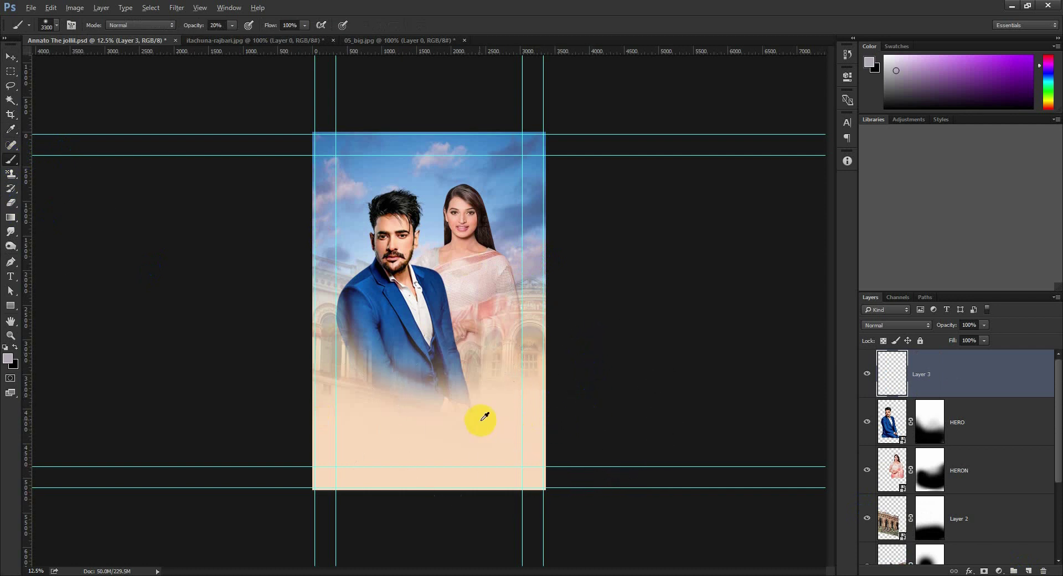
{"action": "left_click", "coordinate": [8, 358]}
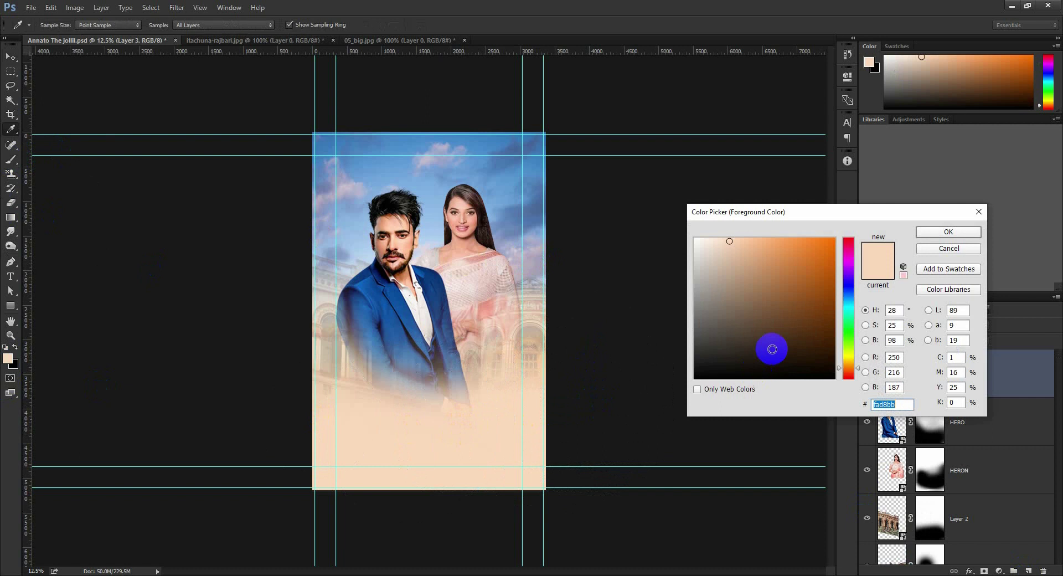
{"action": "left_click_drag", "start_coordinate": [771, 335], "coordinate": [743, 251]}
{"action": "left_click", "coordinate": [928, 241]}
Paint peach on the new layer, dismissing out-of-memory errors, and save the document
{"action": "key", "text": "b"}
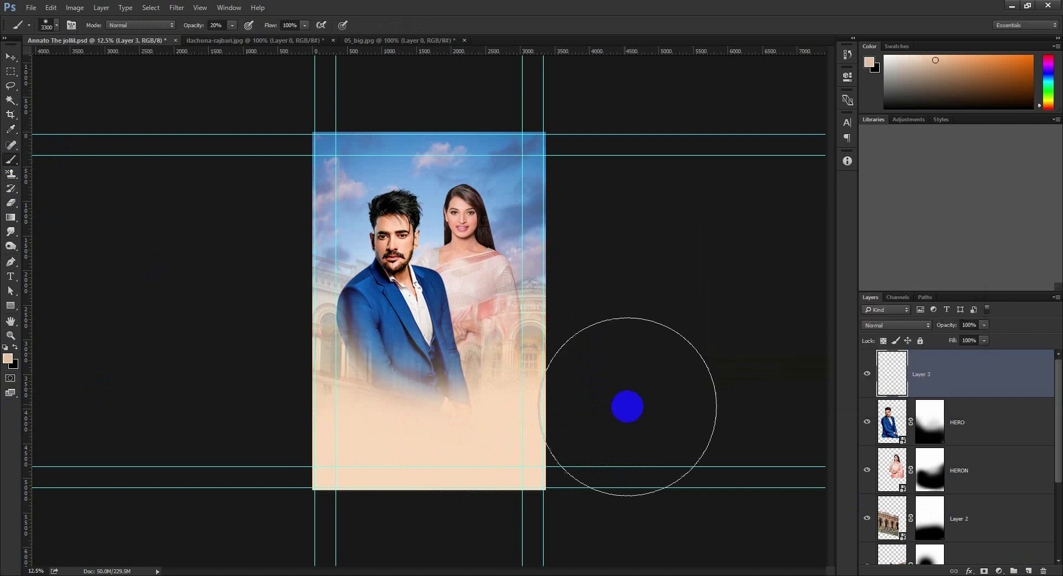
{"action": "left_click", "coordinate": [474, 477]}
{"action": "left_click", "coordinate": [551, 218]}
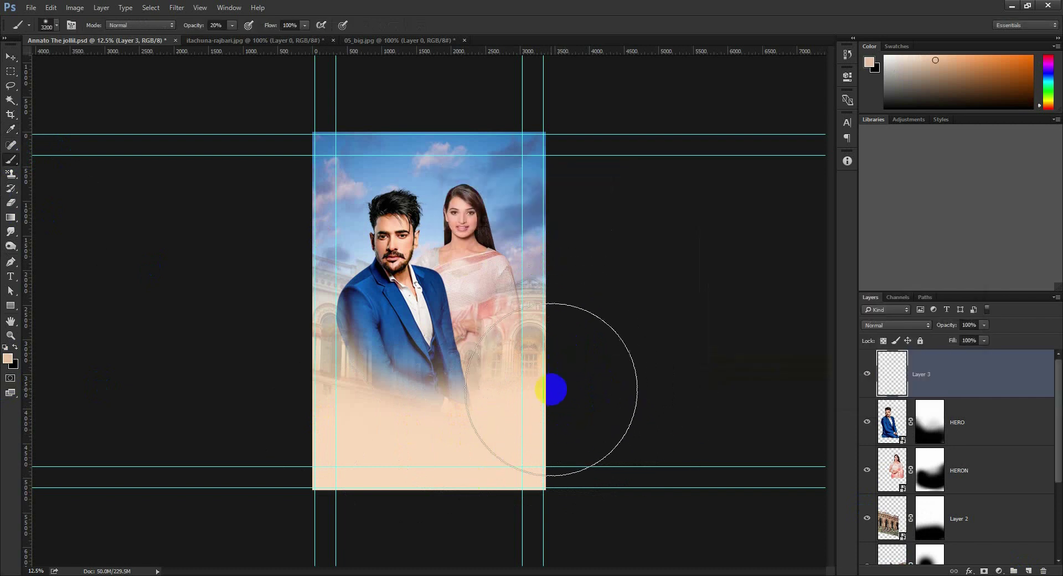
{"action": "left_click", "coordinate": [480, 451]}
{"action": "left_click", "coordinate": [541, 221]}
{"action": "key", "text": "bracketleft"}
{"action": "key", "text": "bracketleft"}
{"action": "key", "text": "bracketleft"}
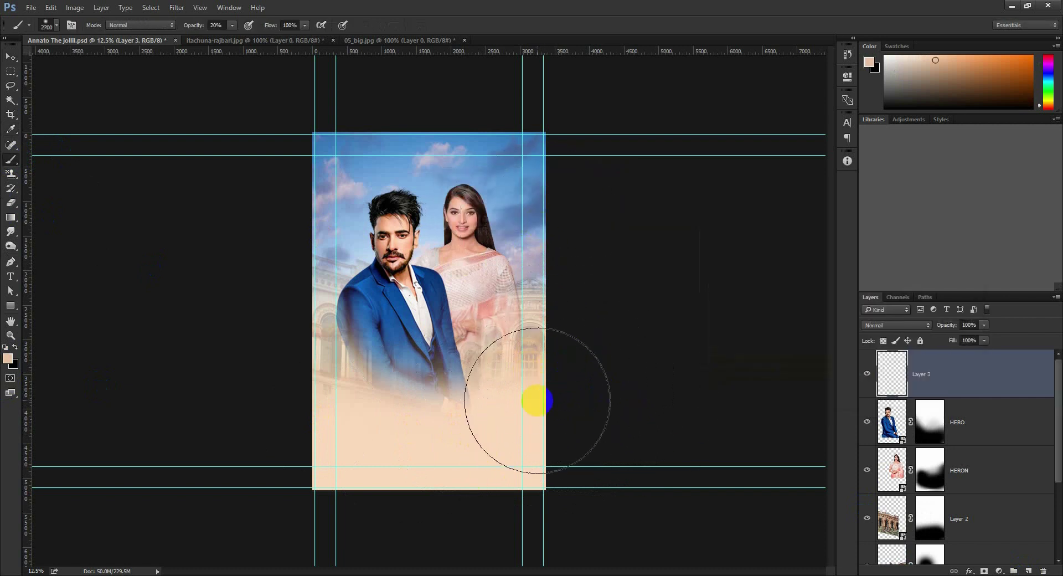
{"action": "left_click", "coordinate": [512, 412]}
{"action": "left_click", "coordinate": [537, 219]}
{"action": "key", "text": "bracketleft"}
{"action": "key", "text": "bracketleft"}
{"action": "key", "text": "bracketleft"}
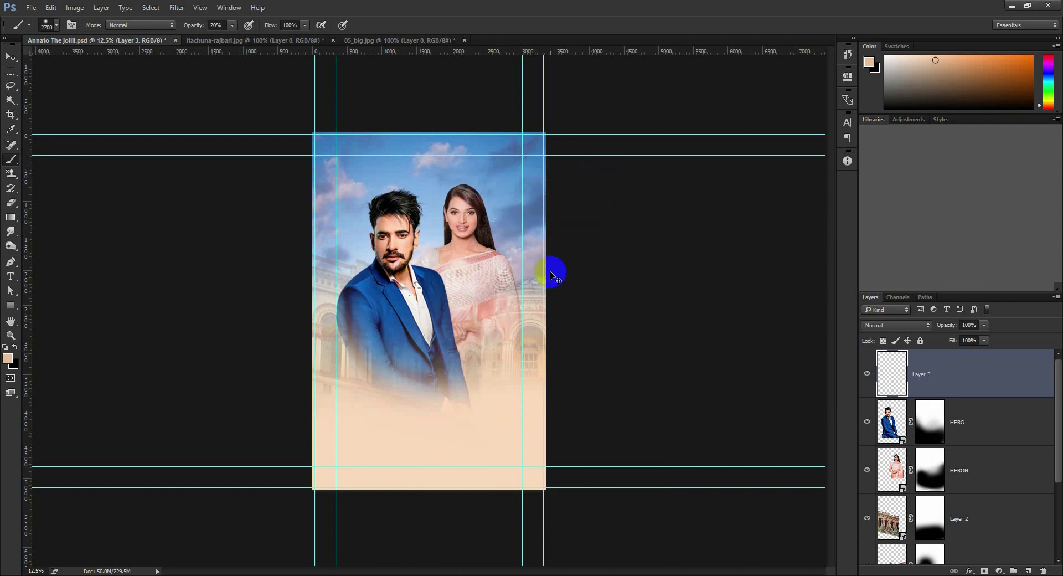
{"action": "key", "text": "ctrl+s"}
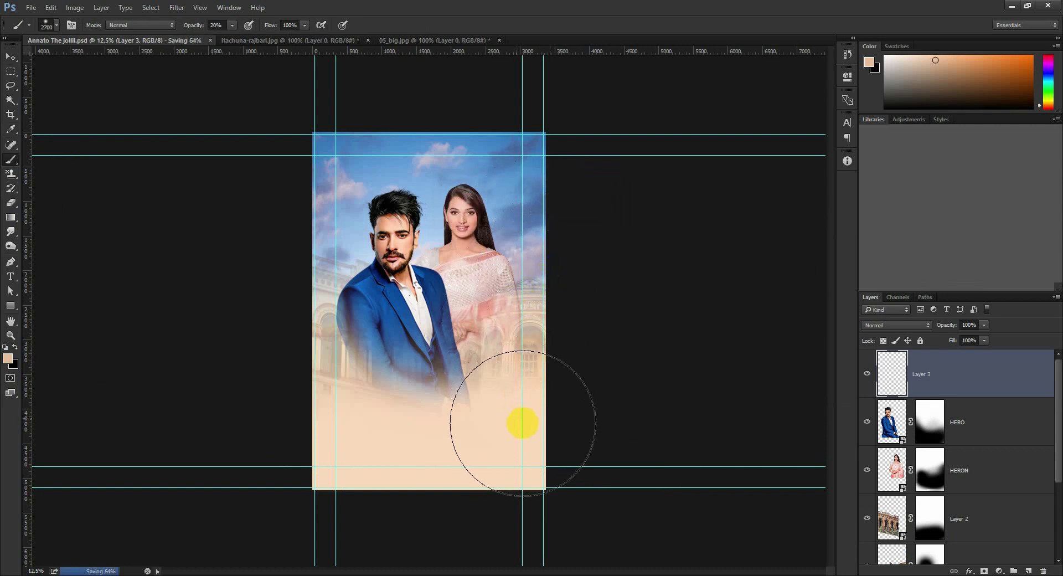
Brush peach haze over the lower left and right, then set Layer 3 to 68% opacity
{"action": "left_click", "coordinate": [487, 457]}
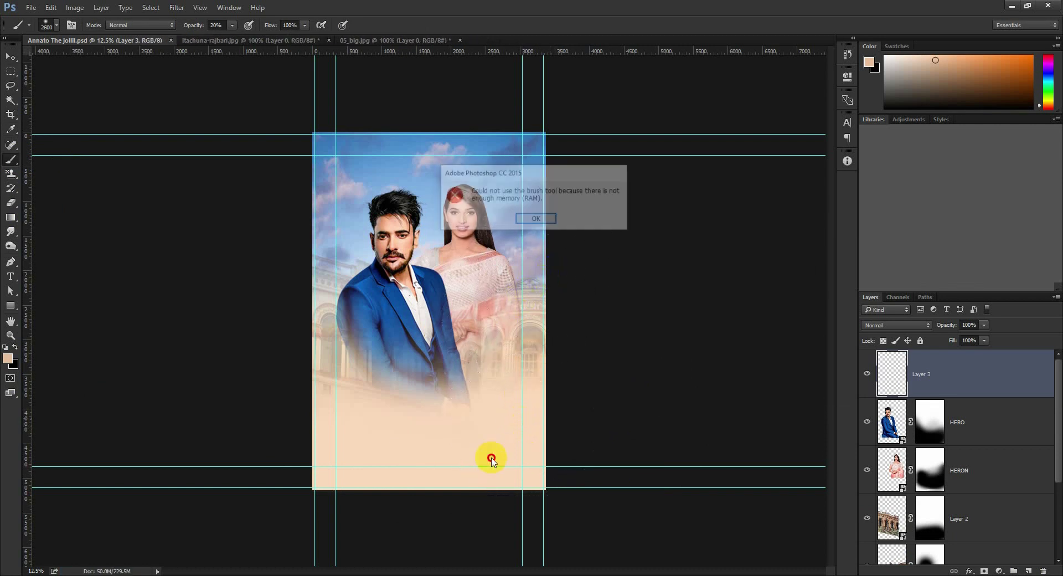
{"action": "left_click", "coordinate": [541, 219]}
{"action": "key", "text": "bracketleft"}
{"action": "key", "text": "bracketleft"}
{"action": "key", "text": "bracketleft"}
{"action": "key", "text": "bracketleft"}
{"action": "key", "text": "bracketleft"}
{"action": "key", "text": "bracketleft"}
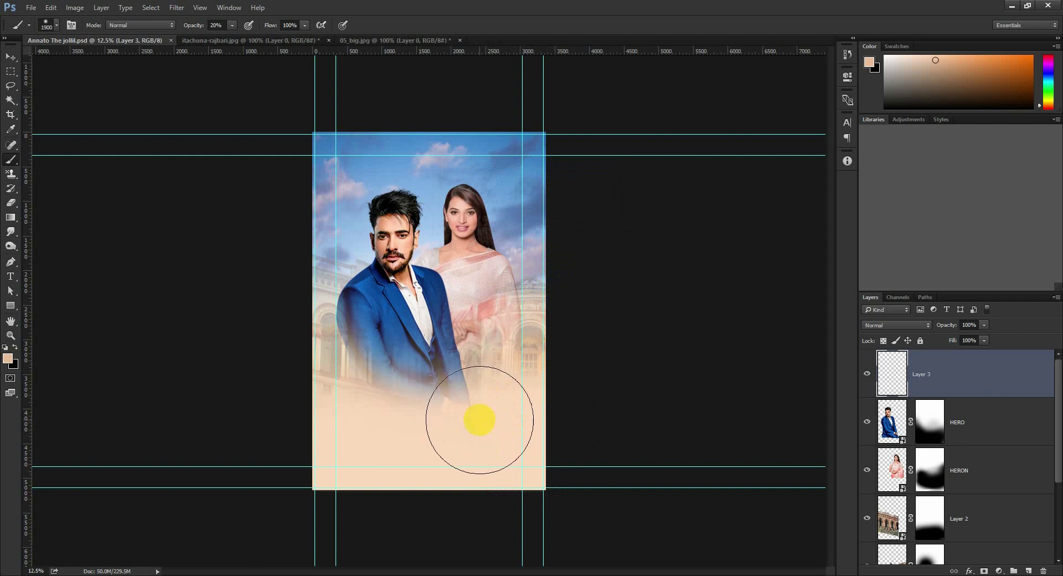
{"action": "key", "text": "bracketleft"}
{"action": "key", "text": "bracketleft"}
{"action": "key", "text": "bracketleft"}
{"action": "key", "text": "bracketleft"}
{"action": "key", "text": "bracketleft"}
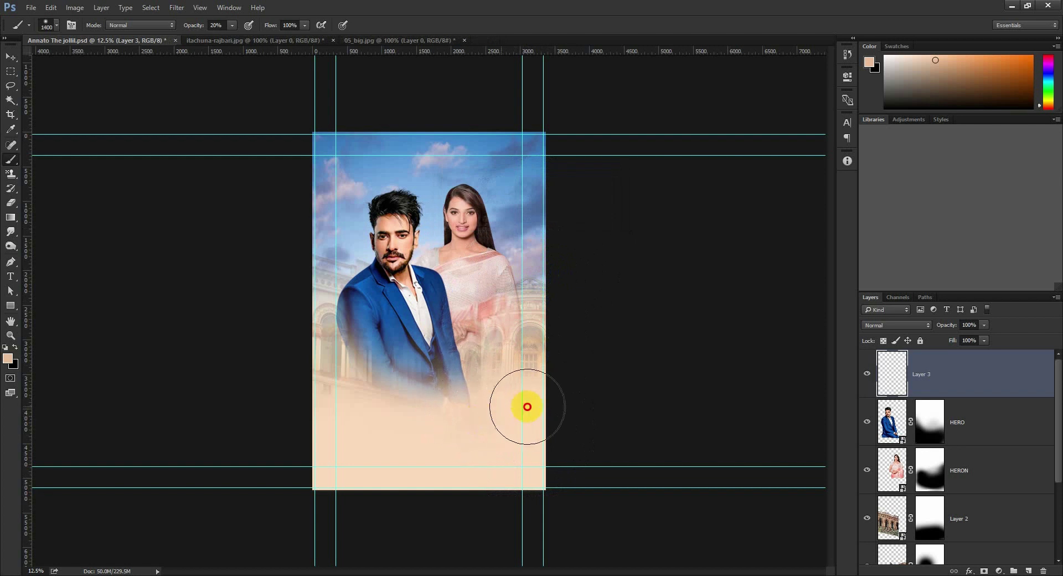
{"action": "mouse_move", "coordinate": [299, 415]}
{"action": "left_mouse_down"}
{"action": "mouse_move", "coordinate": [356, 505]}
{"action": "mouse_move", "coordinate": [465, 487]}
{"action": "mouse_move", "coordinate": [304, 468]}
{"action": "mouse_move", "coordinate": [356, 471]}
{"action": "left_mouse_up"}
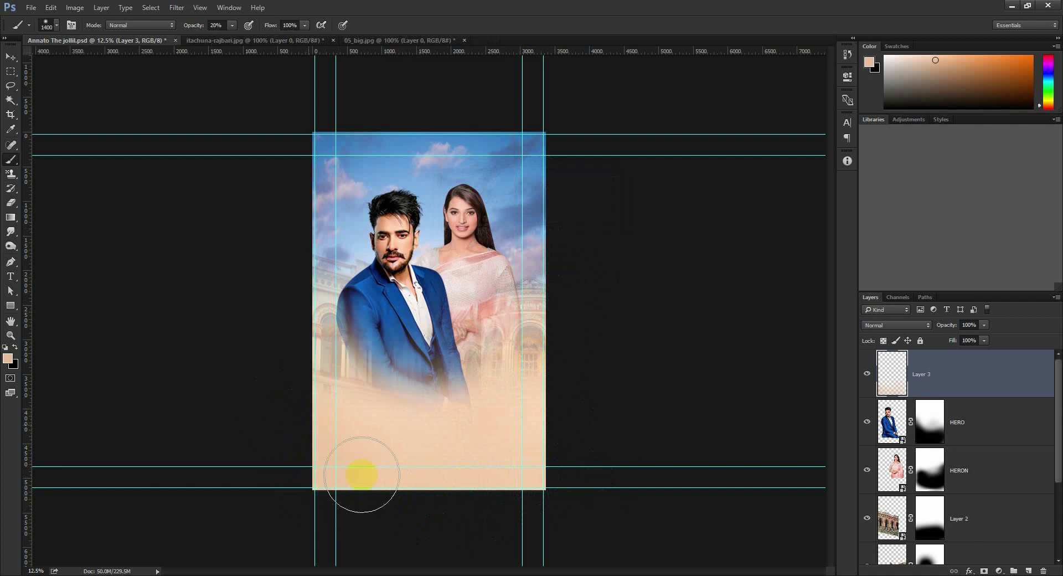
{"action": "left_click_drag", "start_coordinate": [284, 395], "coordinate": [348, 408]}
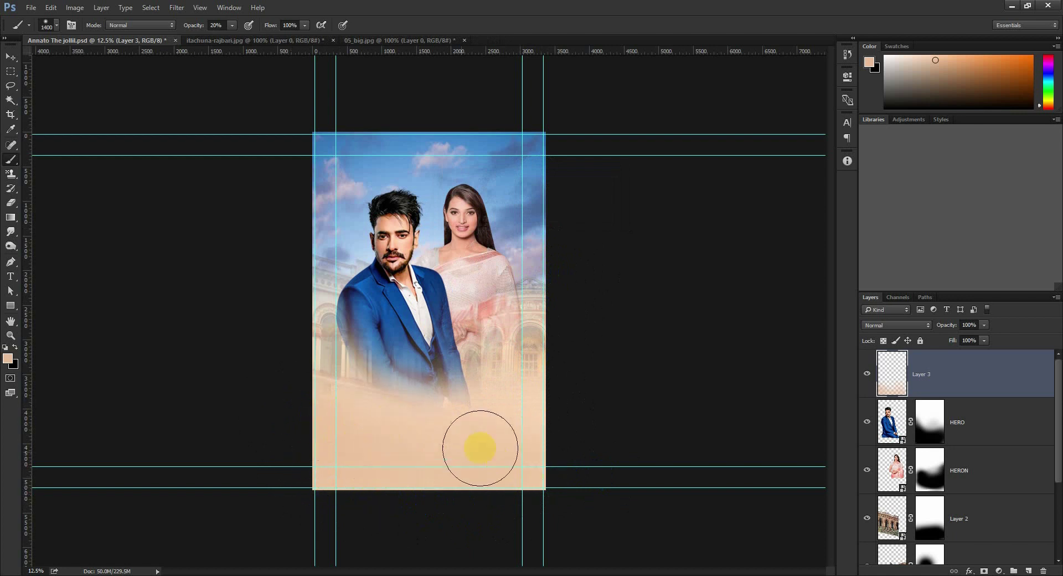
{"action": "left_click", "coordinate": [948, 340]}
{"action": "left_click_drag", "start_coordinate": [952, 327], "coordinate": [930, 326]}
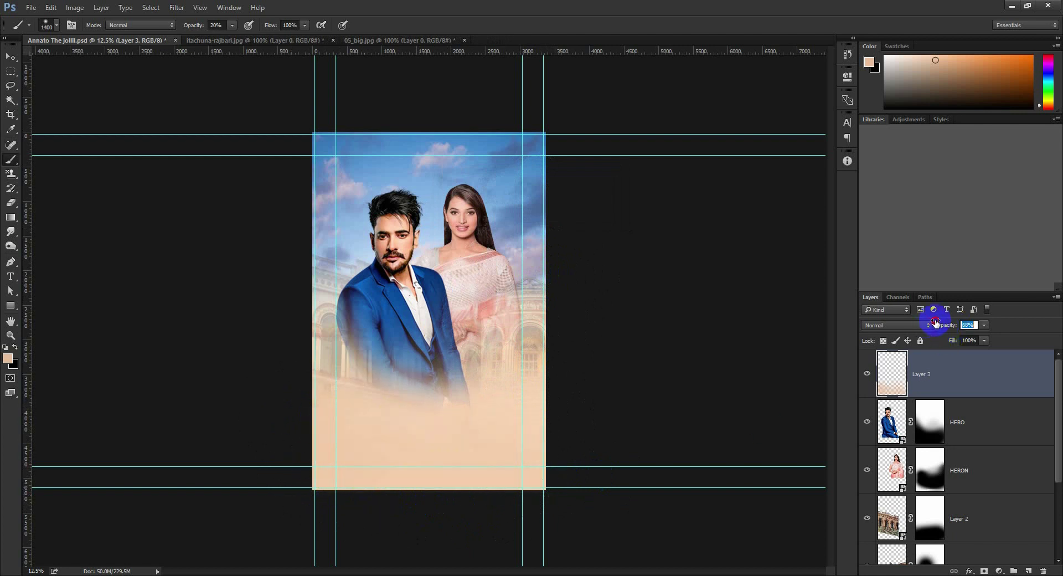
{"action": "left_click", "coordinate": [10, 57]}
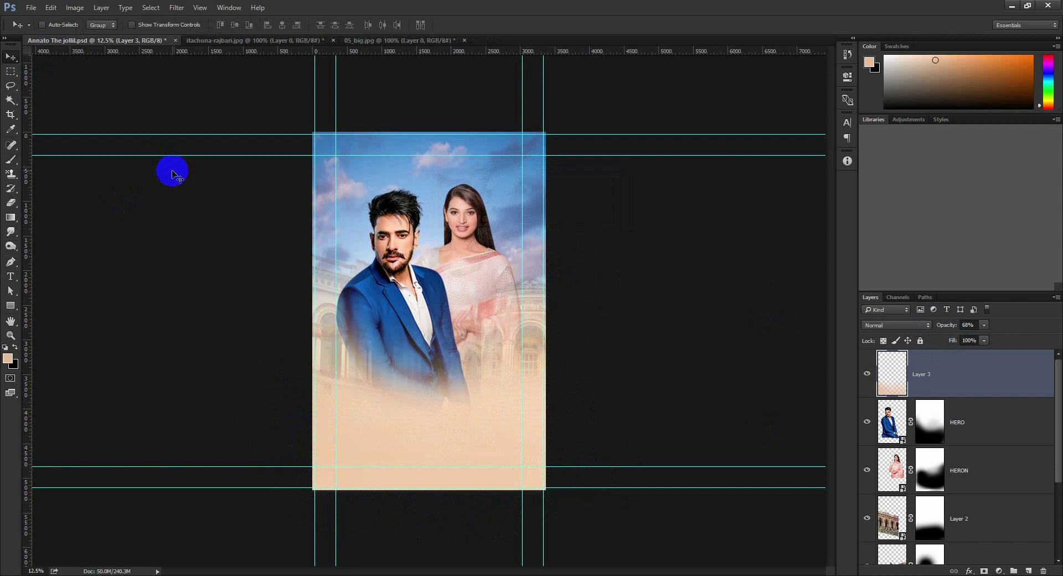
Scale Layer 1 and Layer 2 together down to about four-fifths size
{"action": "left_click_drag", "start_coordinate": [364, 248], "coordinate": [386, 242]}
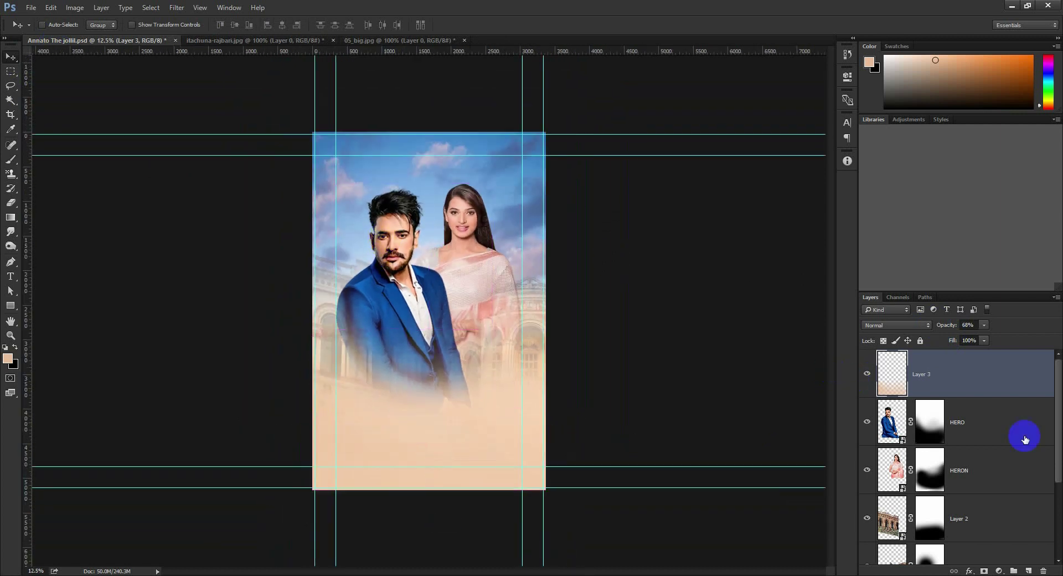
{"action": "left_click", "coordinate": [985, 518]}
{"action": "scroll", "coordinate": [985, 520], "scroll_direction": "down", "scroll_amount": 2}
{"action": "left_click", "coordinate": [963, 459], "text": "shift"}
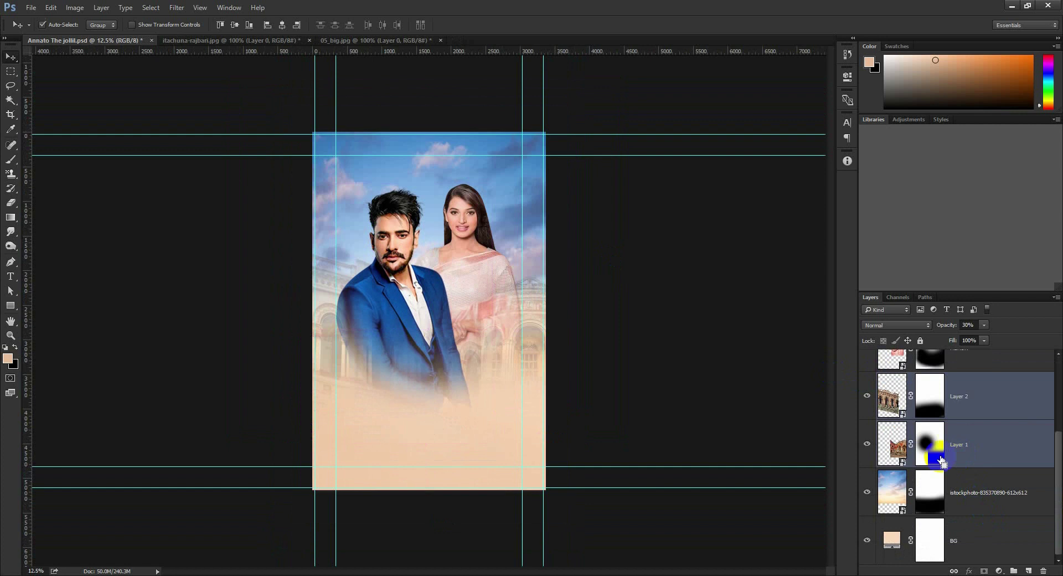
{"action": "key", "text": "ctrl+t"}
{"action": "left_click_drag", "start_coordinate": [642, 219], "coordinate": [606, 242]}
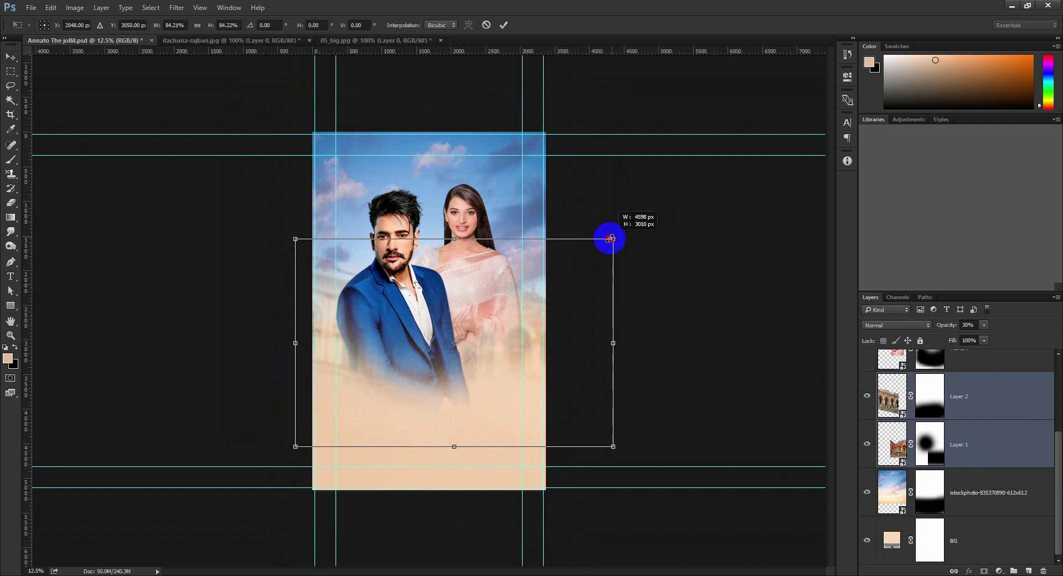
{"action": "key", "text": "Return"}
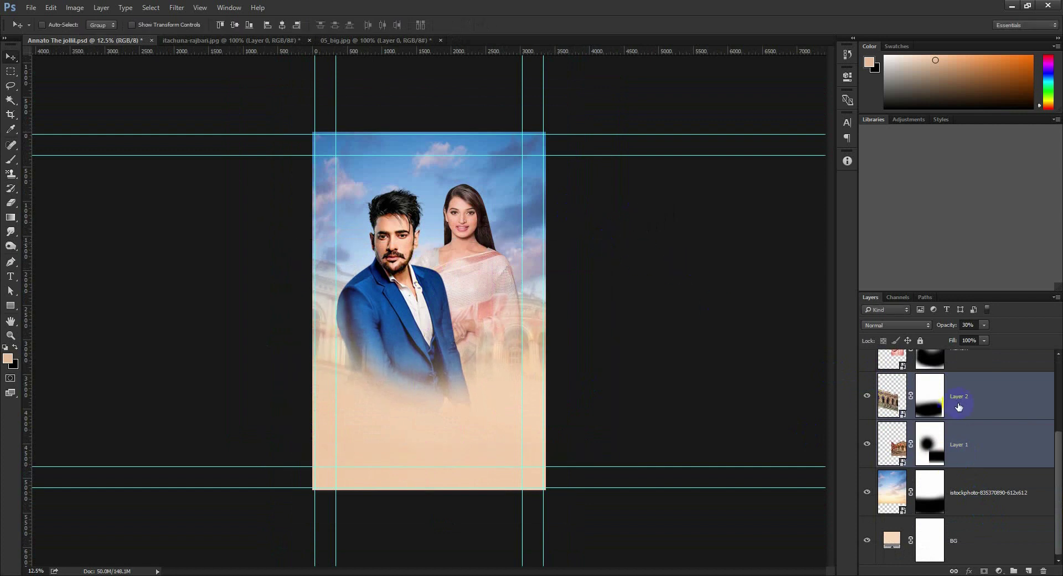
Move Layer 1's palace and then Layer 2's palace lower on the poster
{"action": "left_click", "coordinate": [959, 409]}
{"action": "left_click", "coordinate": [959, 439]}
{"action": "left_click_drag", "start_coordinate": [597, 343], "coordinate": [598, 319]}
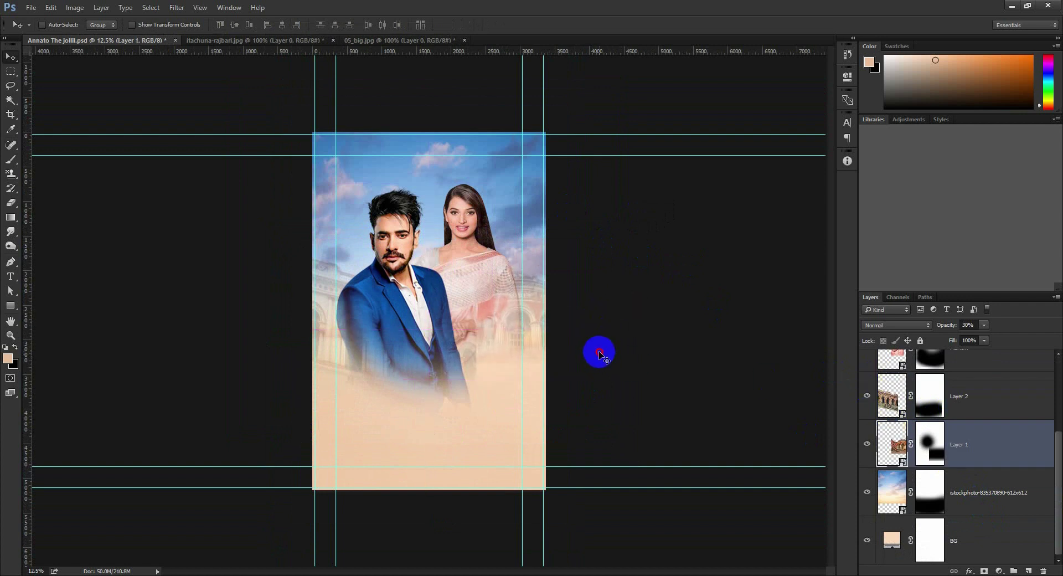
{"action": "left_click_drag", "start_coordinate": [599, 354], "coordinate": [612, 406]}
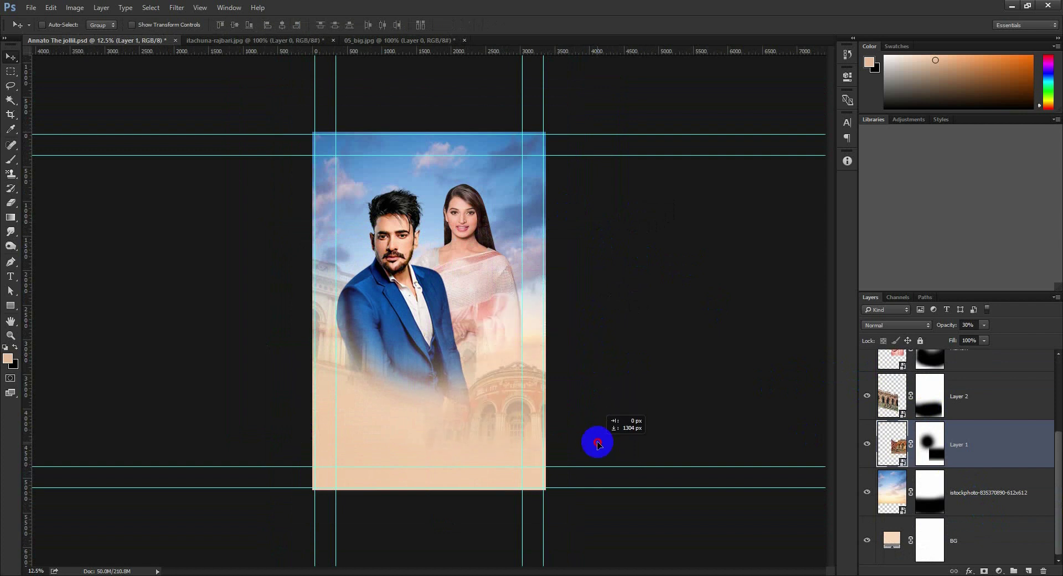
{"action": "left_click", "coordinate": [992, 408]}
{"action": "mouse_move", "coordinate": [681, 378]}
{"action": "left_mouse_down"}
{"action": "mouse_move", "coordinate": [629, 430]}
{"action": "mouse_move", "coordinate": [637, 464]}
{"action": "mouse_move", "coordinate": [646, 437]}
{"action": "left_mouse_up"}
Paint Layer 2's mask black to hide the palace near the suit
{"action": "left_click", "coordinate": [938, 405]}
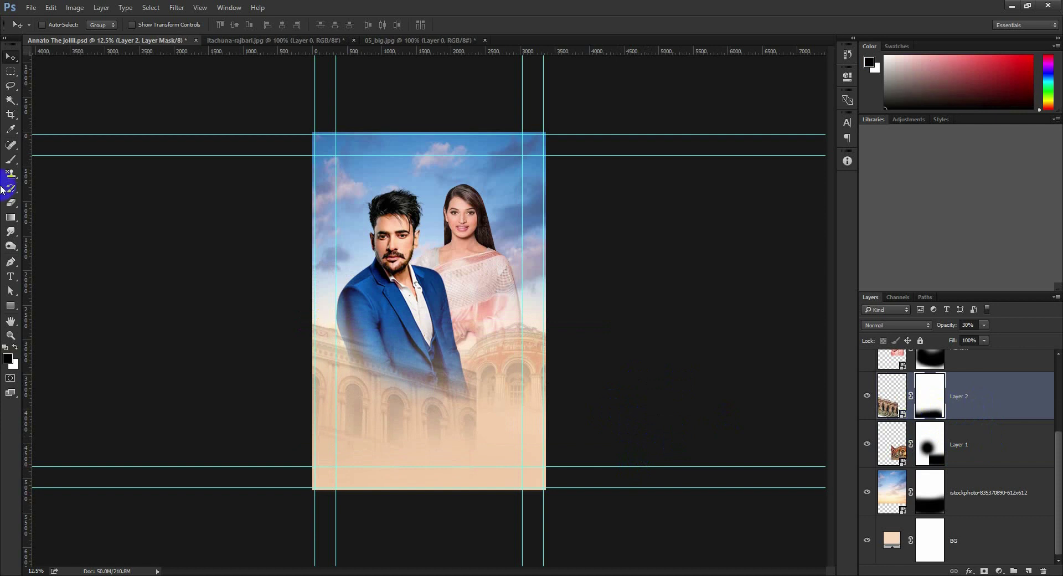
{"action": "left_click", "coordinate": [10, 159]}
{"action": "mouse_move", "coordinate": [489, 413]}
{"action": "left_mouse_down"}
{"action": "mouse_move", "coordinate": [467, 428]}
{"action": "mouse_move", "coordinate": [477, 380]}
{"action": "mouse_move", "coordinate": [477, 418]}
{"action": "mouse_move", "coordinate": [467, 392]}
{"action": "mouse_move", "coordinate": [483, 382]}
{"action": "left_mouse_up"}
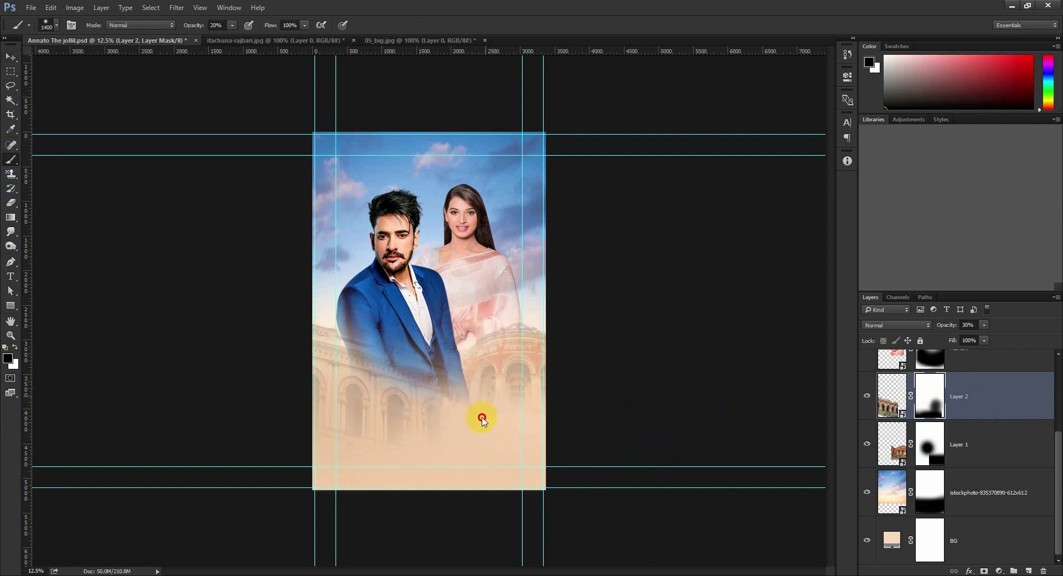
{"action": "left_click_drag", "start_coordinate": [482, 419], "coordinate": [458, 451]}
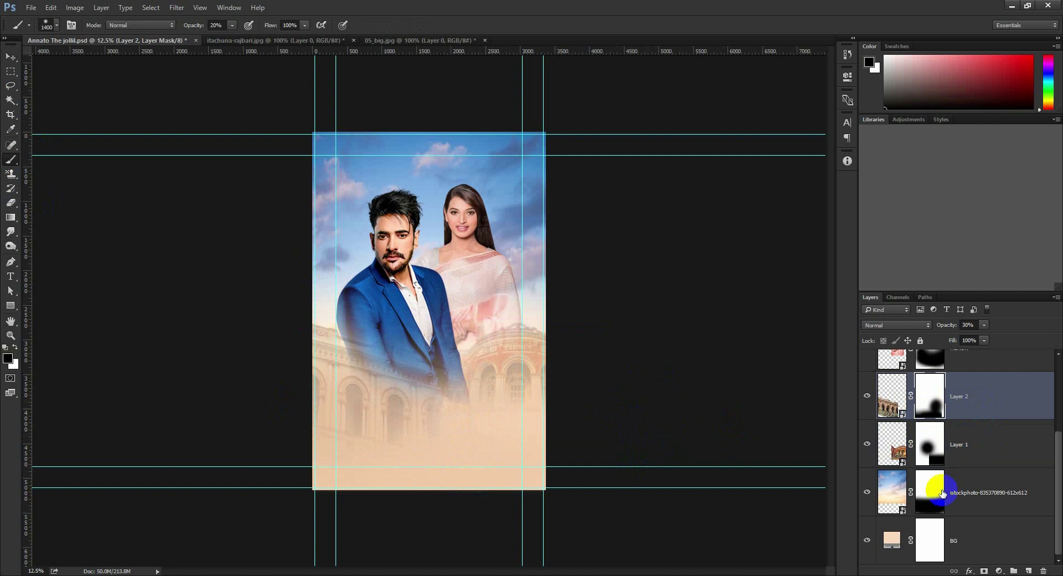
Move Layer 1's palace down with a slight rotation, then select the peach Layer 3
{"action": "left_click", "coordinate": [892, 444]}
{"action": "left_click", "coordinate": [10, 56]}
{"action": "mouse_move", "coordinate": [581, 415]}
{"action": "left_mouse_down"}
{"action": "mouse_move", "coordinate": [580, 449]}
{"action": "mouse_move", "coordinate": [651, 459]}
{"action": "mouse_move", "coordinate": [625, 491]}
{"action": "left_mouse_up"}
{"action": "key", "text": "ctrl+t"}
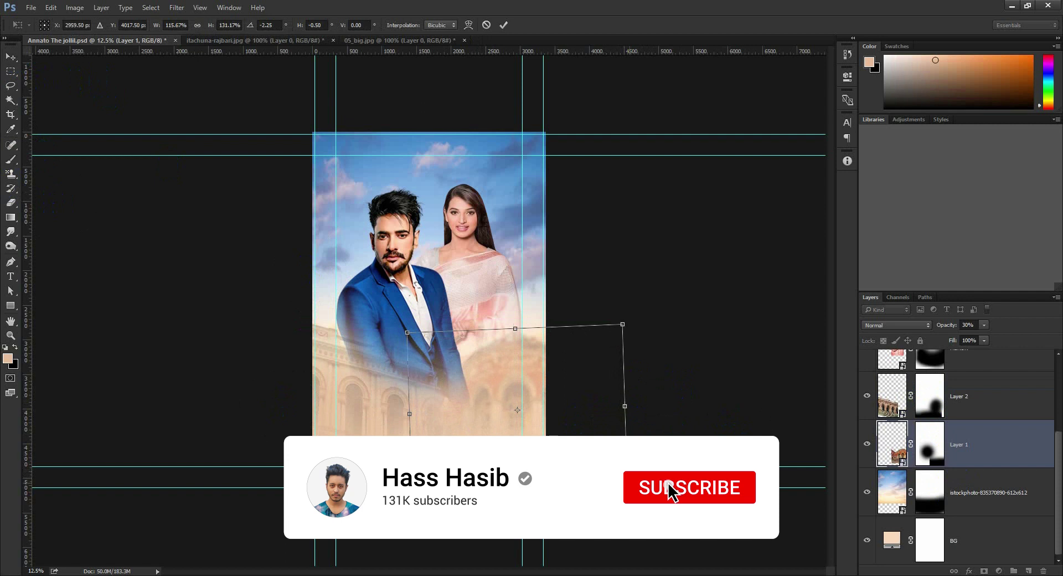
{"action": "key", "text": "Return"}
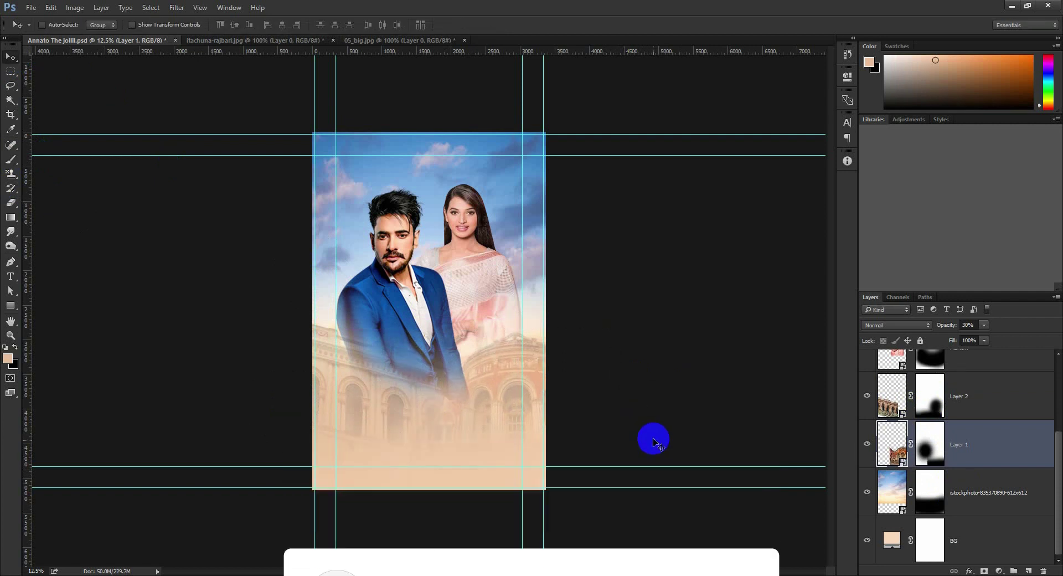
{"action": "scroll", "coordinate": [968, 388], "scroll_direction": "up", "scroll_amount": 3}
{"action": "left_click", "coordinate": [976, 380]}
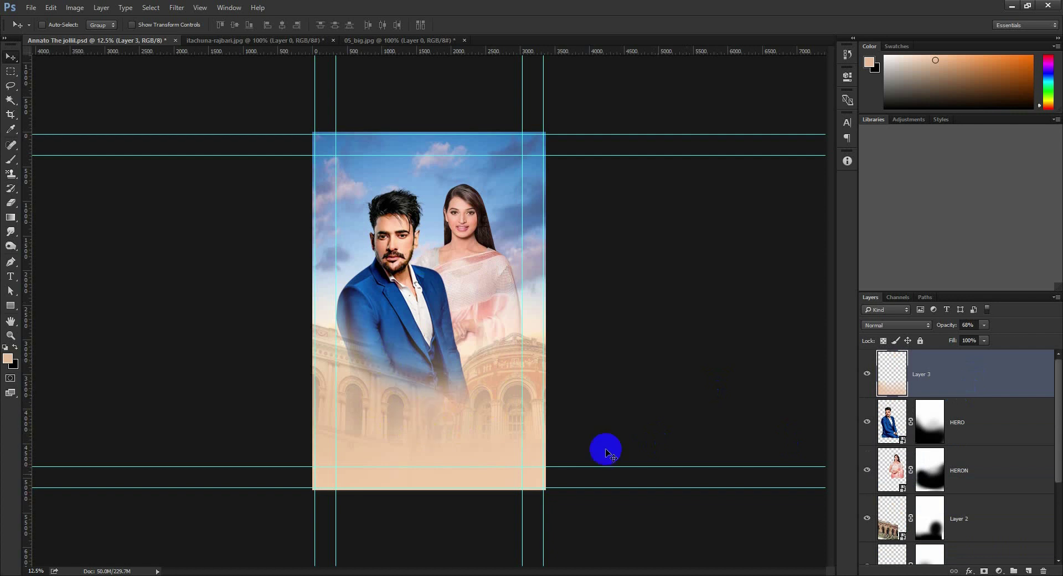
{"action": "scroll", "coordinate": [1002, 488], "scroll_direction": "down", "scroll_amount": 3}
Save the poster and close 05_big.jpg without saving changes
{"action": "key", "text": "ctrl+s"}
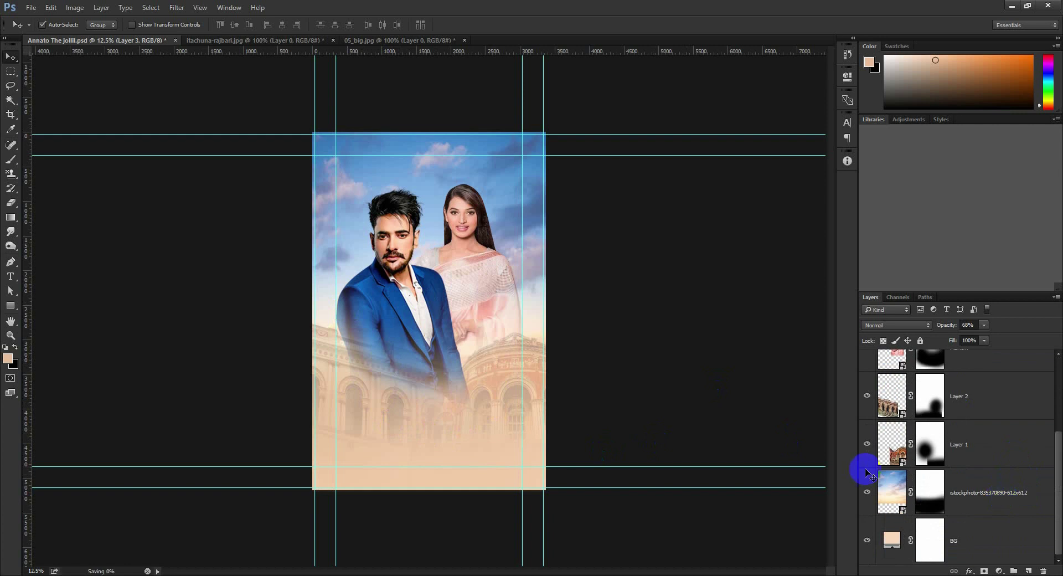
{"action": "left_click", "coordinate": [360, 39]}
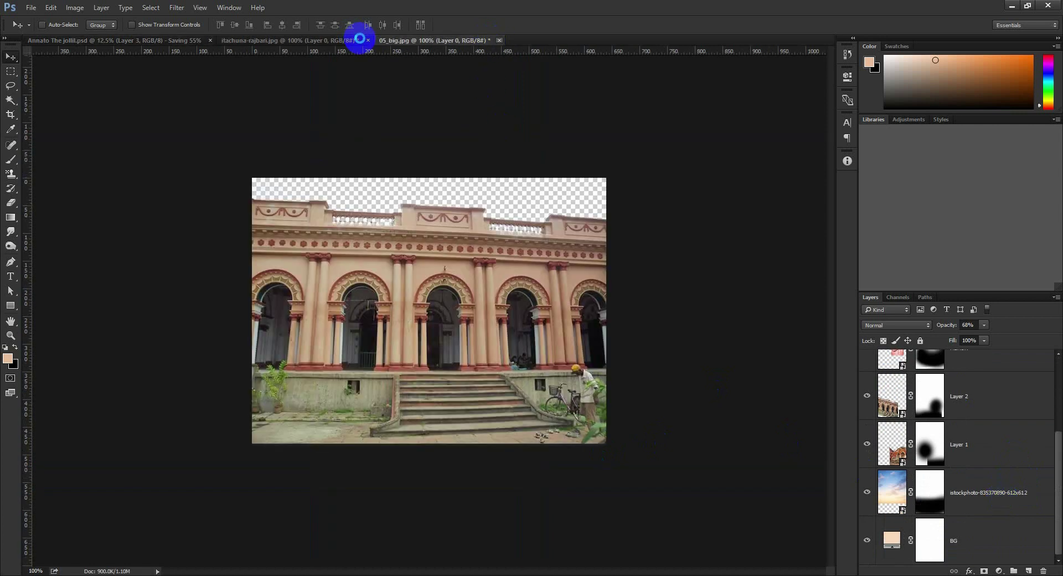
{"action": "left_click", "coordinate": [367, 40]}
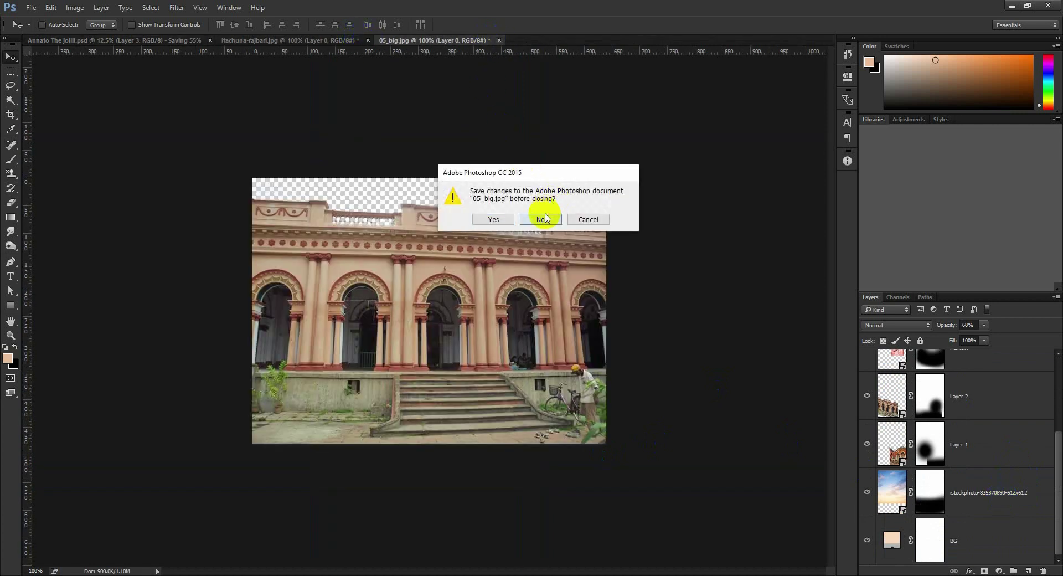
{"action": "left_click", "coordinate": [543, 218]}
Close itachuna-rajbari.jpg without saving changes
{"action": "left_click", "coordinate": [369, 40]}
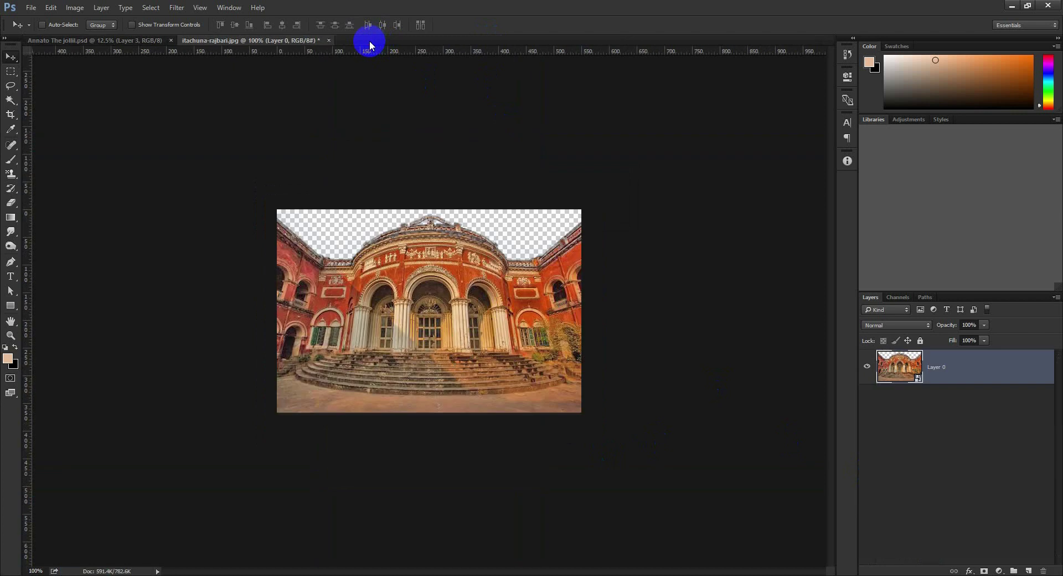
{"action": "left_click", "coordinate": [328, 40]}
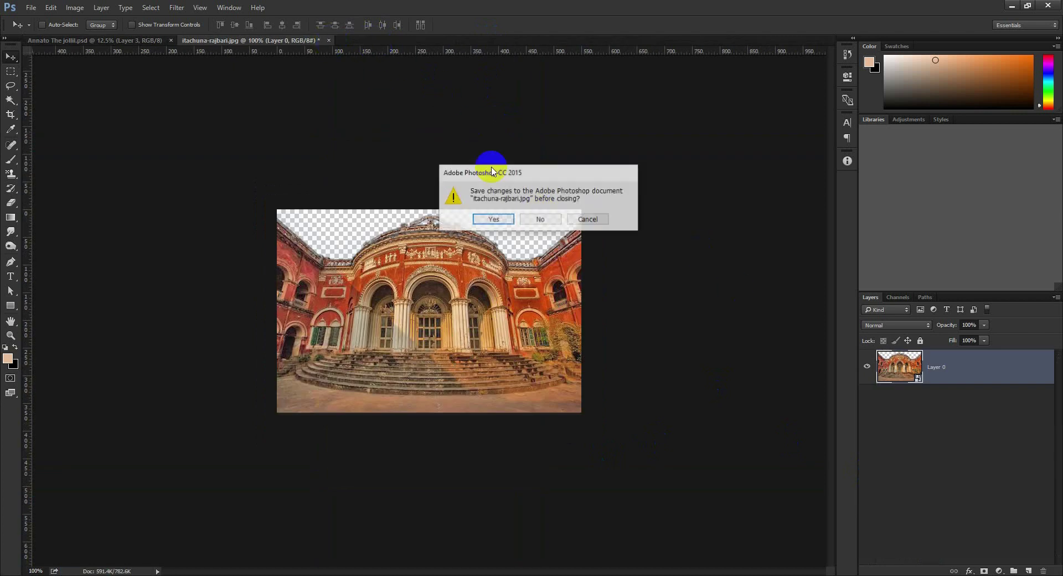
{"action": "left_click", "coordinate": [540, 219]}
{"action": "left_click", "coordinate": [998, 571]}
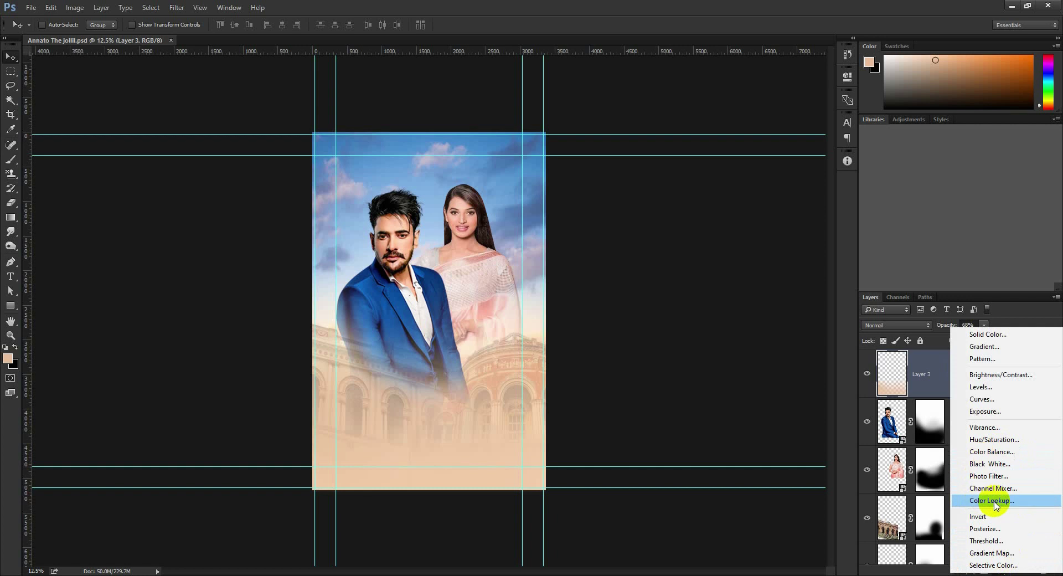
Add a Photo Filter adjustment and compare the Warming (LBA) and Cooling (LBB) presets
{"action": "left_click", "coordinate": [988, 476]}
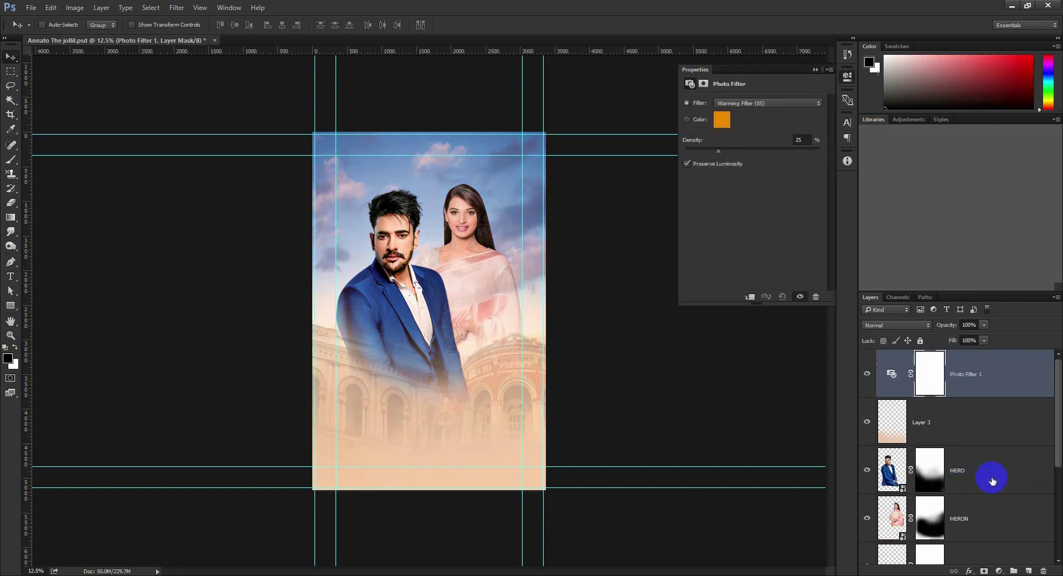
{"action": "left_click", "coordinate": [752, 104]}
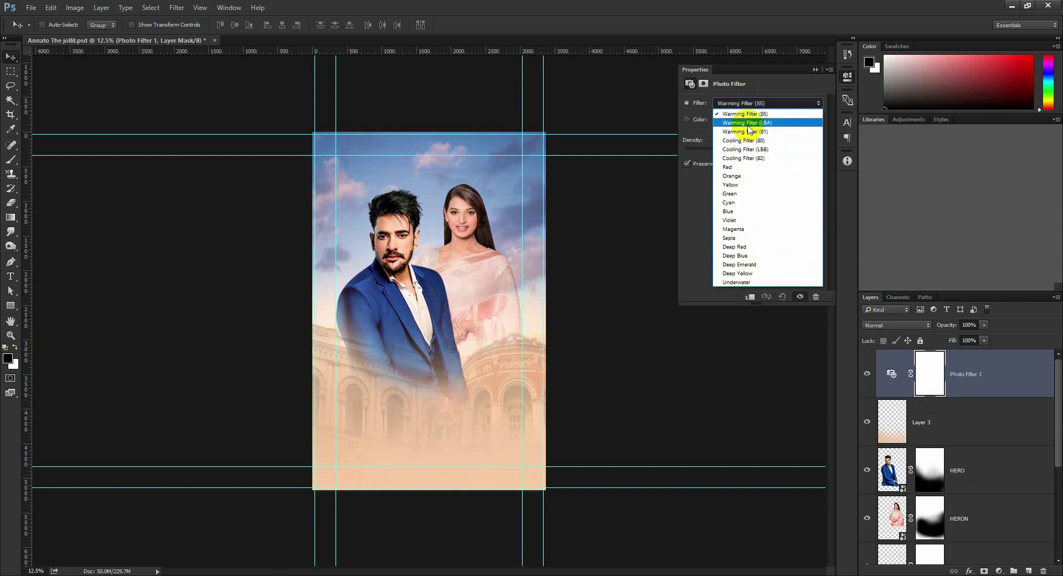
{"action": "left_click", "coordinate": [743, 123]}
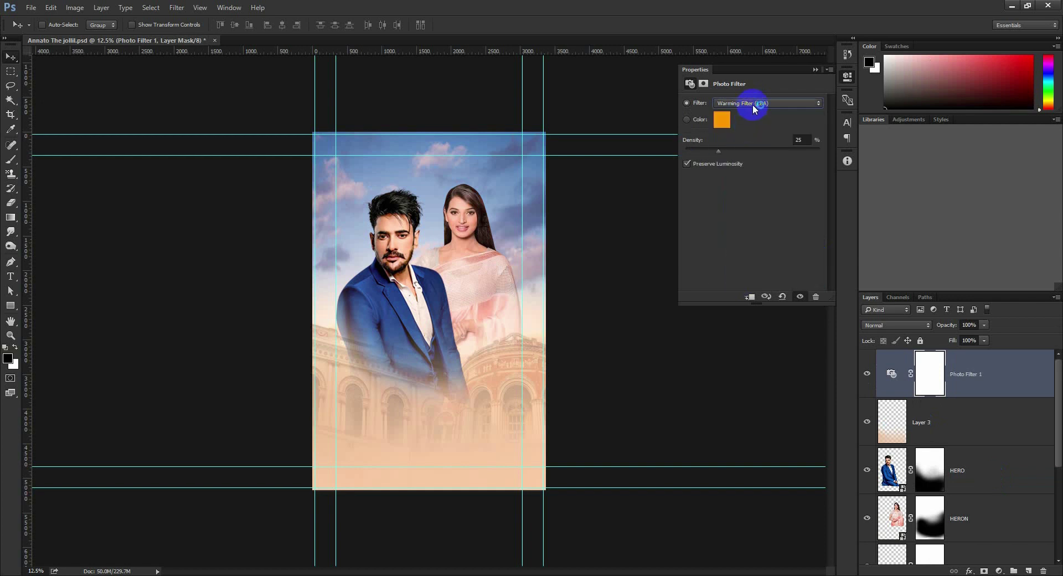
{"action": "key", "text": "Down"}
{"action": "key", "text": "Down"}
{"action": "key", "text": "Down"}
{"action": "key", "text": "Down"}
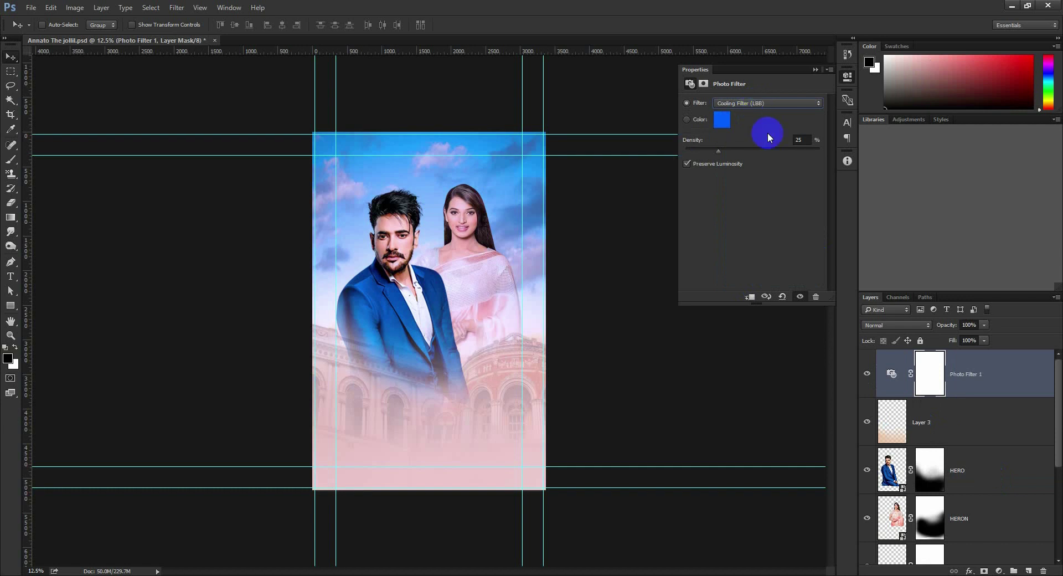
{"action": "left_click", "coordinate": [867, 374]}
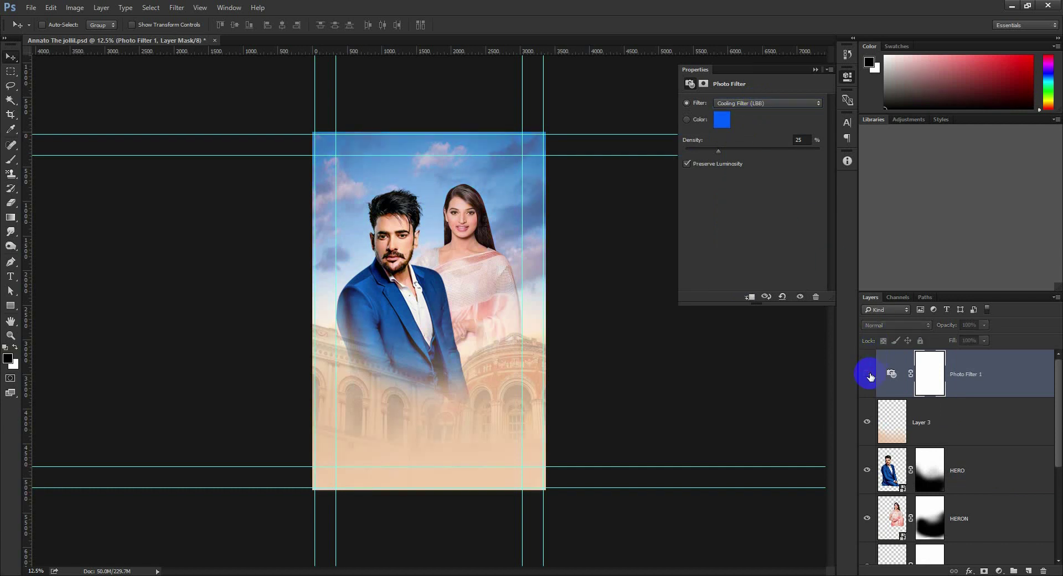
{"action": "left_click", "coordinate": [868, 375]}
{"action": "left_click", "coordinate": [867, 375]}
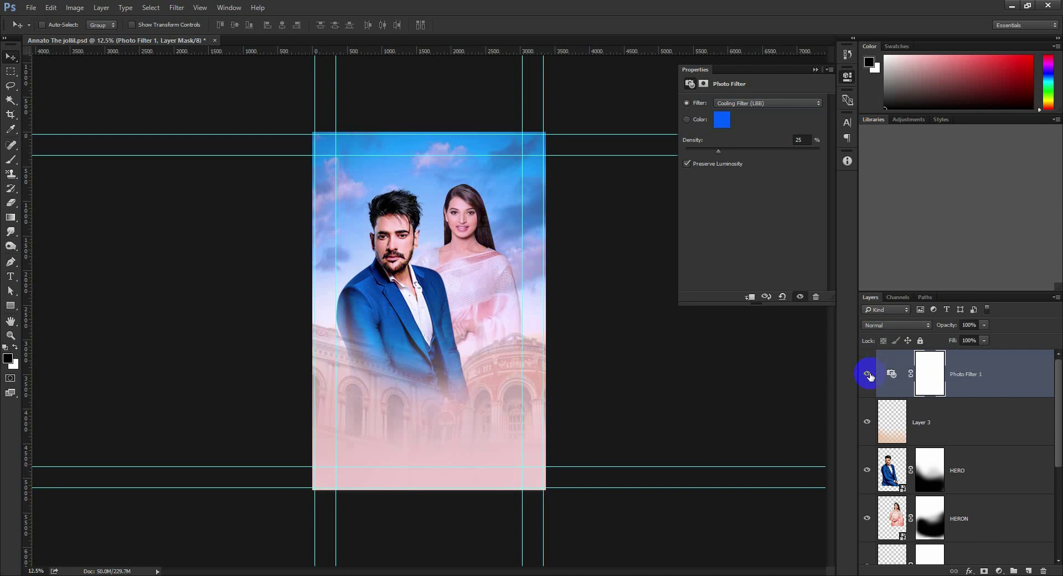
Try the Red and Violet filter presets with raised density
{"action": "left_click", "coordinate": [764, 103]}
{"action": "key", "text": "Down"}
{"action": "key", "text": "Down"}
{"action": "key", "text": "Down"}
{"action": "key", "text": "Down"}
{"action": "key", "text": "Down"}
{"action": "key", "text": "Down"}
{"action": "key", "text": "Down"}
{"action": "mouse_move", "coordinate": [718, 150]}
{"action": "left_mouse_down"}
{"action": "mouse_move", "coordinate": [765, 158]}
{"action": "mouse_move", "coordinate": [728, 159]}
{"action": "left_mouse_up"}
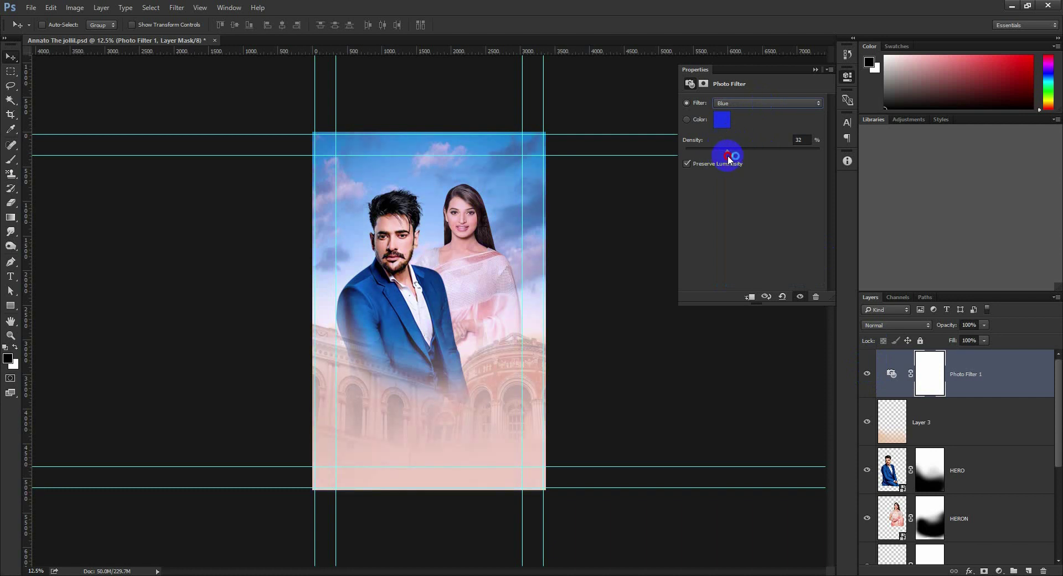
{"action": "left_click", "coordinate": [742, 103]}
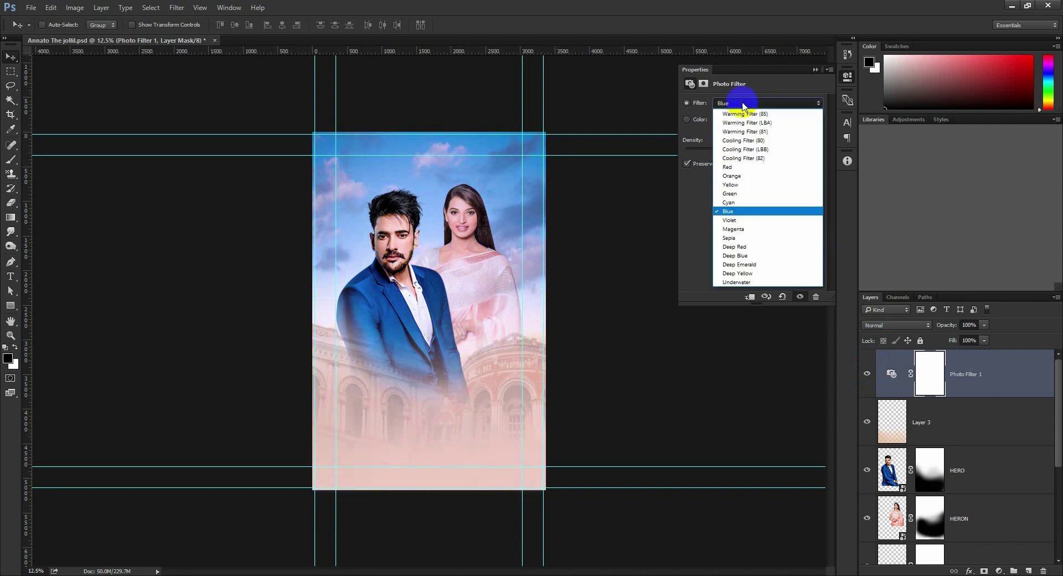
{"action": "left_click", "coordinate": [739, 218]}
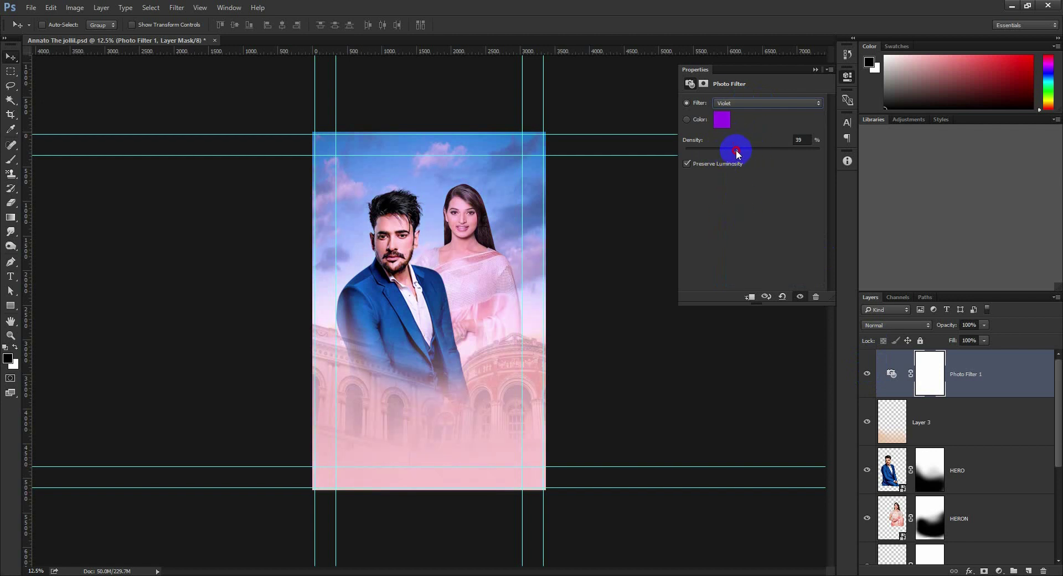
{"action": "left_click_drag", "start_coordinate": [729, 150], "coordinate": [758, 149]}
Try the Underwater preset, settle on Sepia at 53% density, and select Layer 2
{"action": "left_click", "coordinate": [998, 571]}
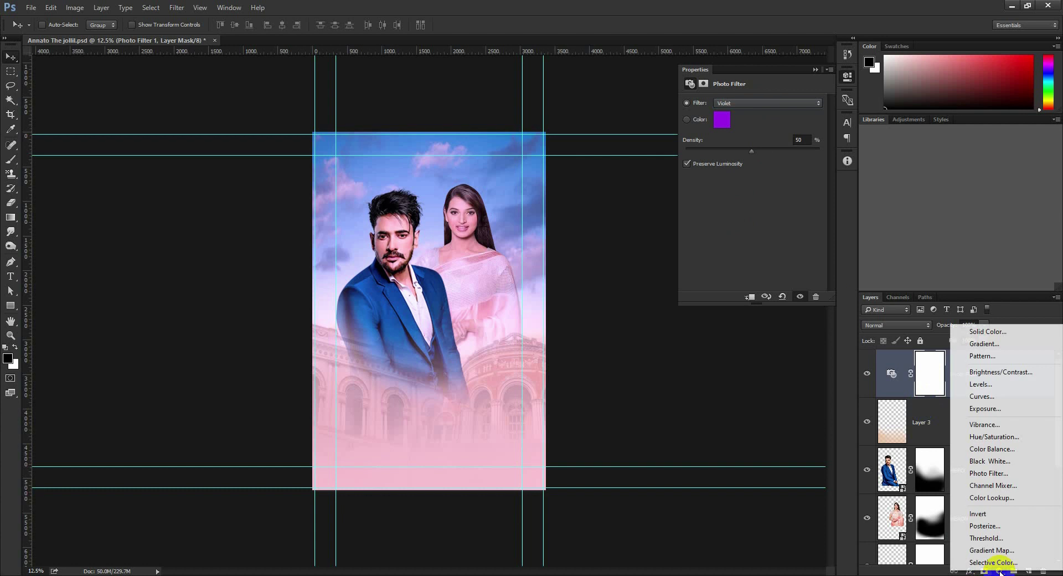
{"action": "left_click", "coordinate": [746, 131]}
{"action": "left_click", "coordinate": [748, 105]}
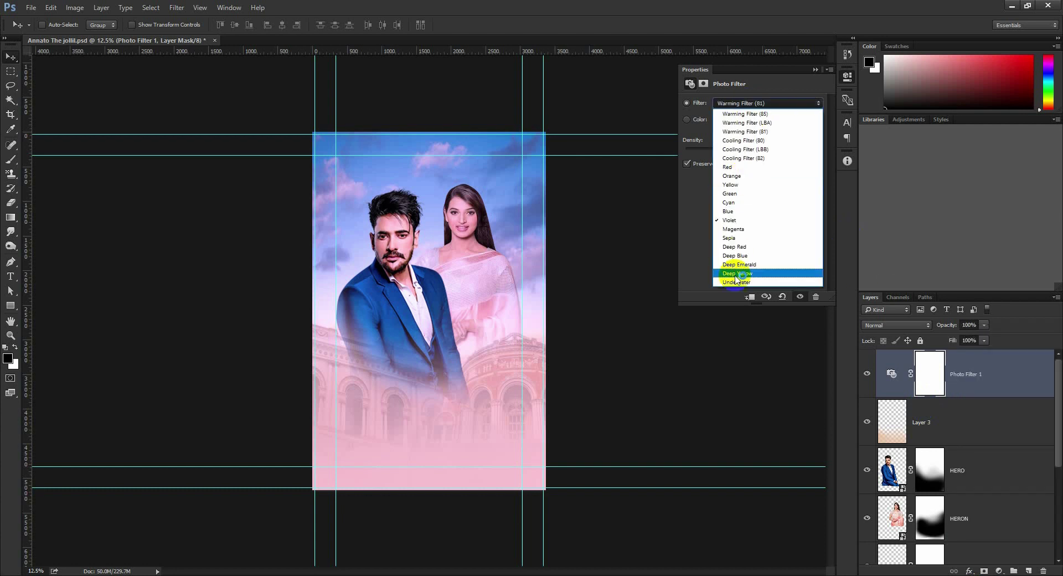
{"action": "left_click", "coordinate": [736, 280]}
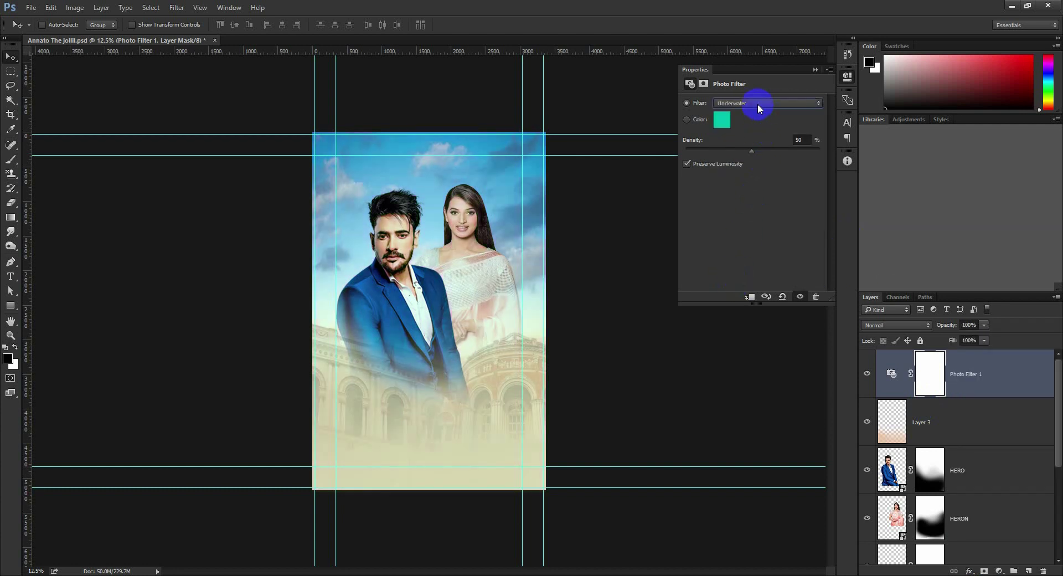
{"action": "scroll", "coordinate": [758, 104], "scroll_direction": "up", "scroll_amount": 1}
{"action": "scroll", "coordinate": [757, 104], "scroll_direction": "up", "scroll_amount": 1}
{"action": "scroll", "coordinate": [758, 104], "scroll_direction": "up", "scroll_amount": 1}
{"action": "scroll", "coordinate": [758, 104], "scroll_direction": "up", "scroll_amount": 1}
{"action": "scroll", "coordinate": [757, 104], "scroll_direction": "down", "scroll_amount": 1}
{"action": "scroll", "coordinate": [757, 104], "scroll_direction": "up", "scroll_amount": 2}
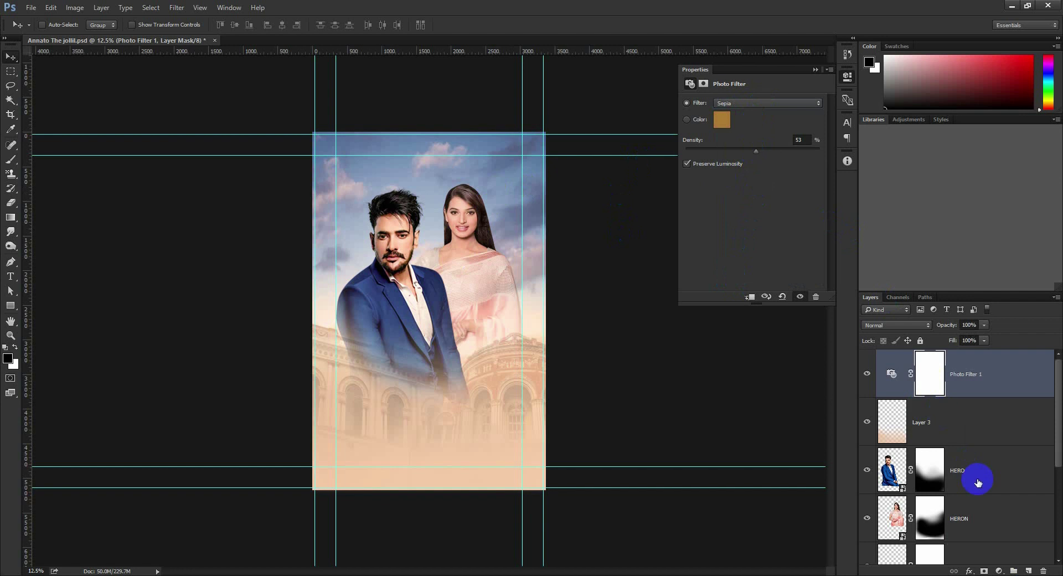
{"action": "scroll", "coordinate": [975, 536], "scroll_direction": "down", "scroll_amount": 1}
{"action": "scroll", "coordinate": [972, 527], "scroll_direction": "down", "scroll_amount": 2}
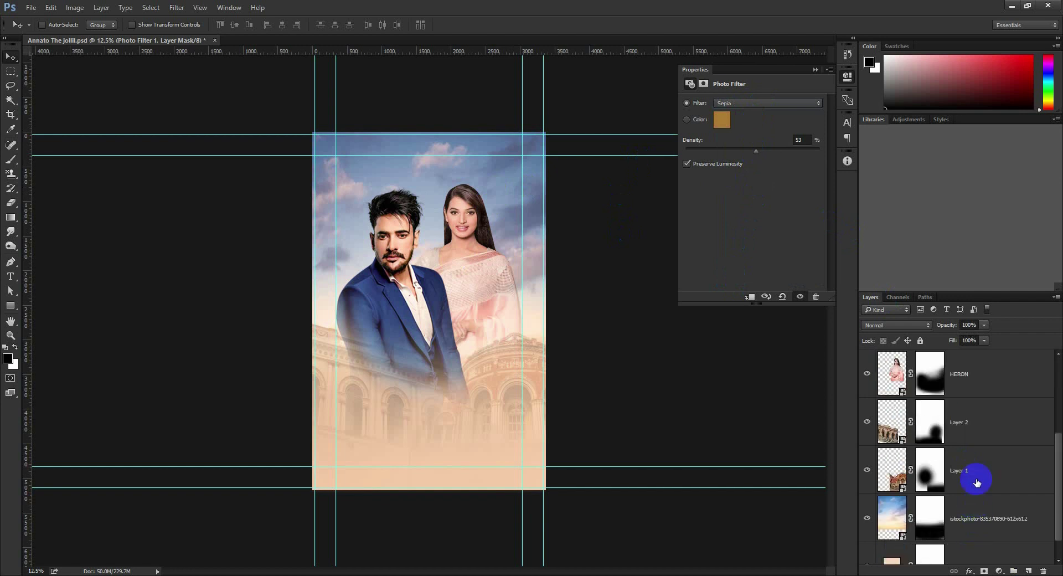
{"action": "left_click", "coordinate": [961, 421]}
On a new layer above Layer 2, brush sampled skin-tone light over the man's face and woman's shoulder
{"action": "left_click", "coordinate": [1028, 571]}
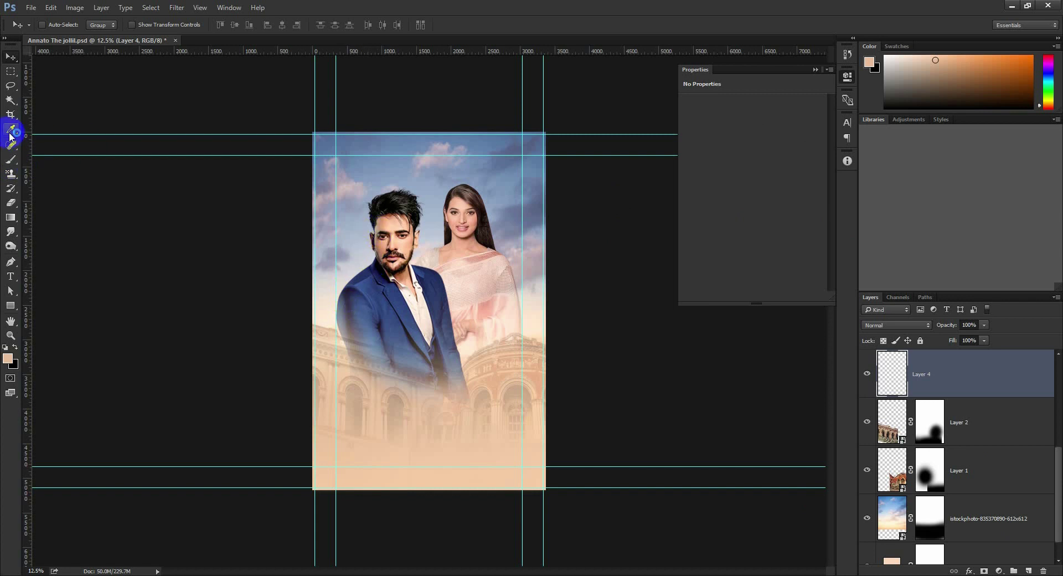
{"action": "left_click", "coordinate": [11, 159]}
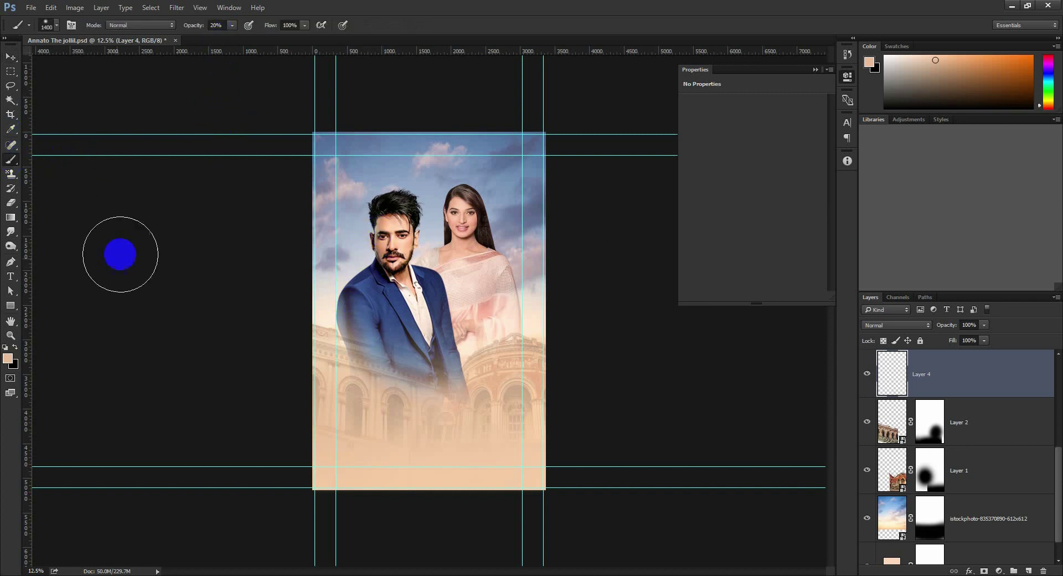
{"action": "left_click", "coordinate": [341, 299], "text": "alt"}
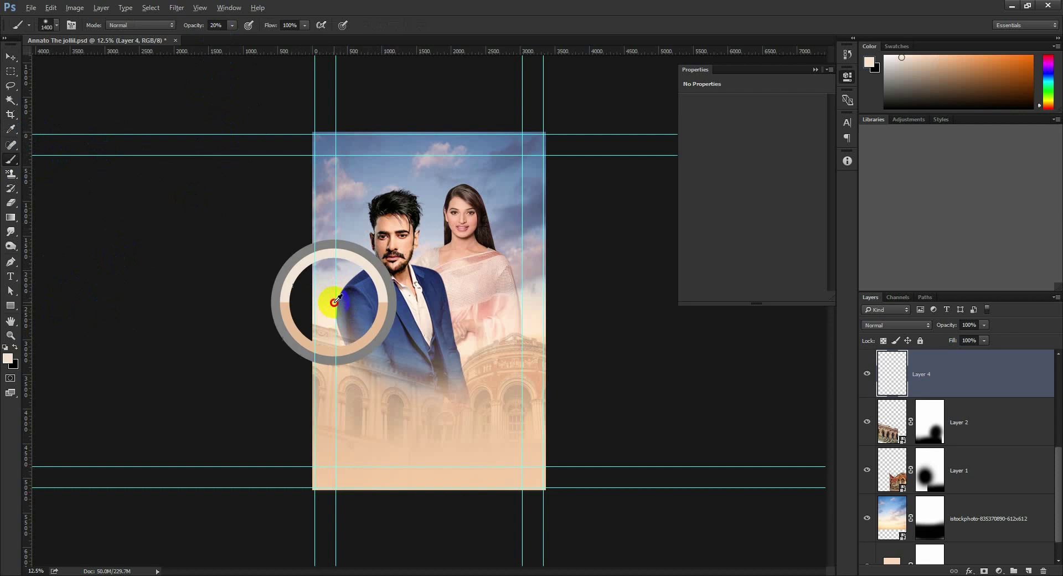
{"action": "key", "text": "bracketright"}
{"action": "key", "text": "bracketright"}
{"action": "key", "text": "bracketright"}
{"action": "mouse_move", "coordinate": [354, 288]}
{"action": "left_mouse_down"}
{"action": "mouse_move", "coordinate": [400, 251]}
{"action": "mouse_move", "coordinate": [388, 272]}
{"action": "left_mouse_up"}
{"action": "key", "text": "bracketright"}
{"action": "key", "text": "bracketright"}
{"action": "key", "text": "bracketright"}
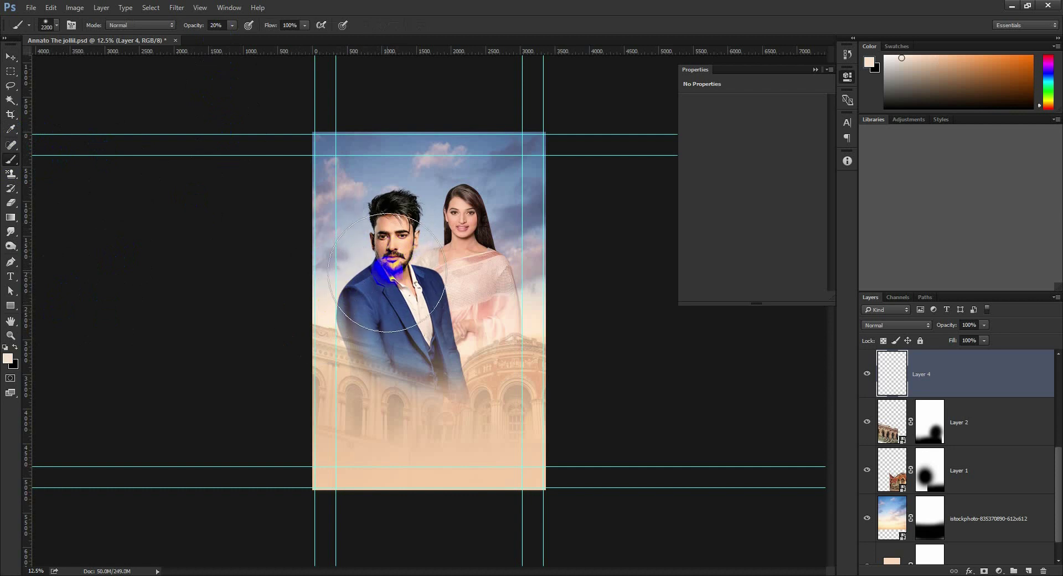
{"action": "key", "text": "bracketleft"}
{"action": "key", "text": "bracketleft"}
{"action": "left_click", "coordinate": [437, 262]}
{"action": "key", "text": "bracketleft"}
{"action": "key", "text": "bracketleft"}
{"action": "key", "text": "bracketleft"}
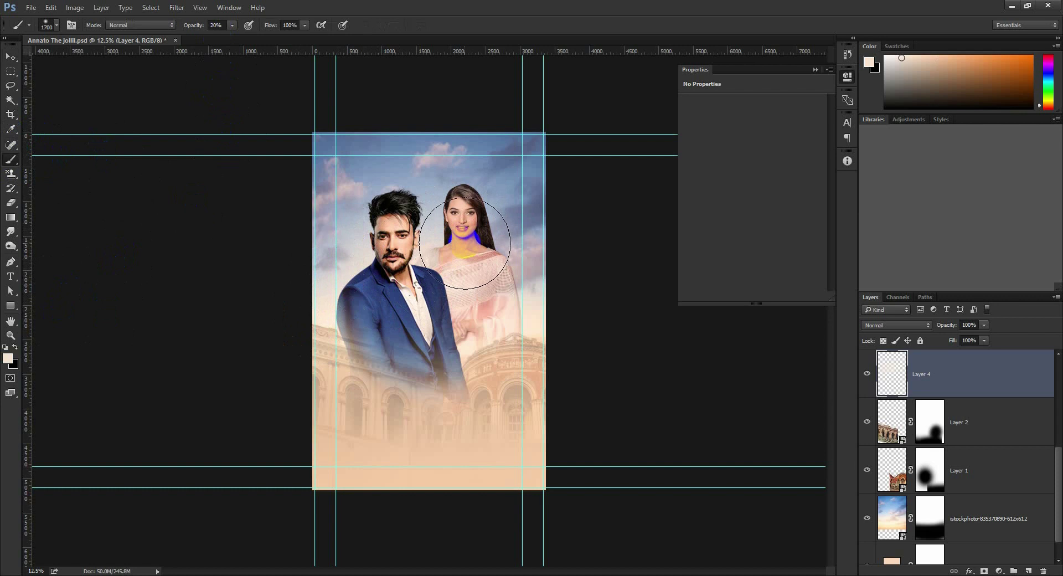
{"action": "left_click", "coordinate": [471, 260]}
{"action": "key", "text": "bracketleft"}
{"action": "left_click_drag", "start_coordinate": [470, 261], "coordinate": [488, 282]}
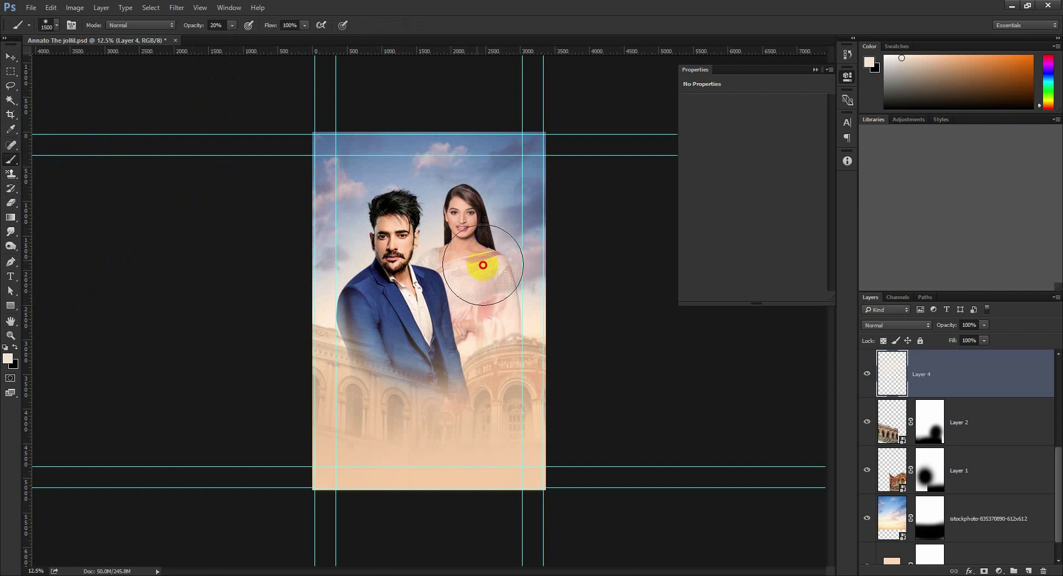
{"action": "key", "text": "bracketleft"}
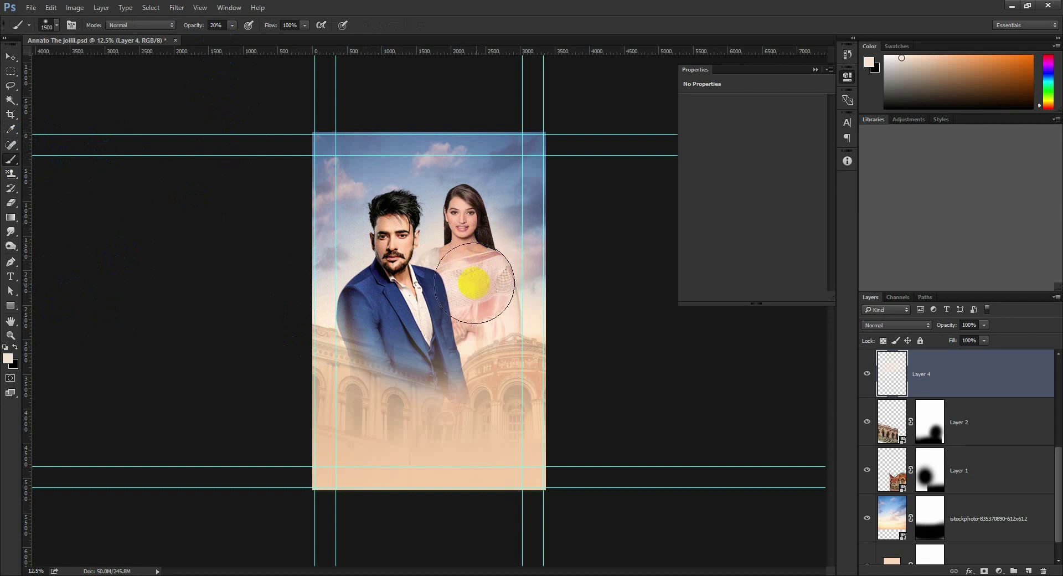
{"action": "left_click_drag", "start_coordinate": [489, 282], "coordinate": [495, 283]}
Add a new layer above HERON and paint soft light over the man's lower body
{"action": "scroll", "coordinate": [976, 440], "scroll_direction": "up", "scroll_amount": 4}
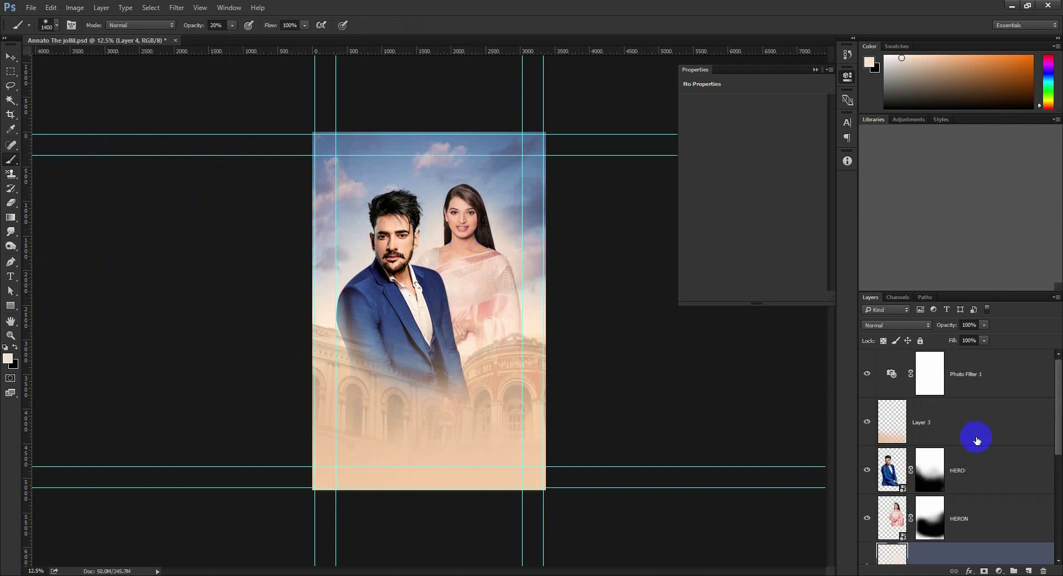
{"action": "left_click", "coordinate": [984, 515]}
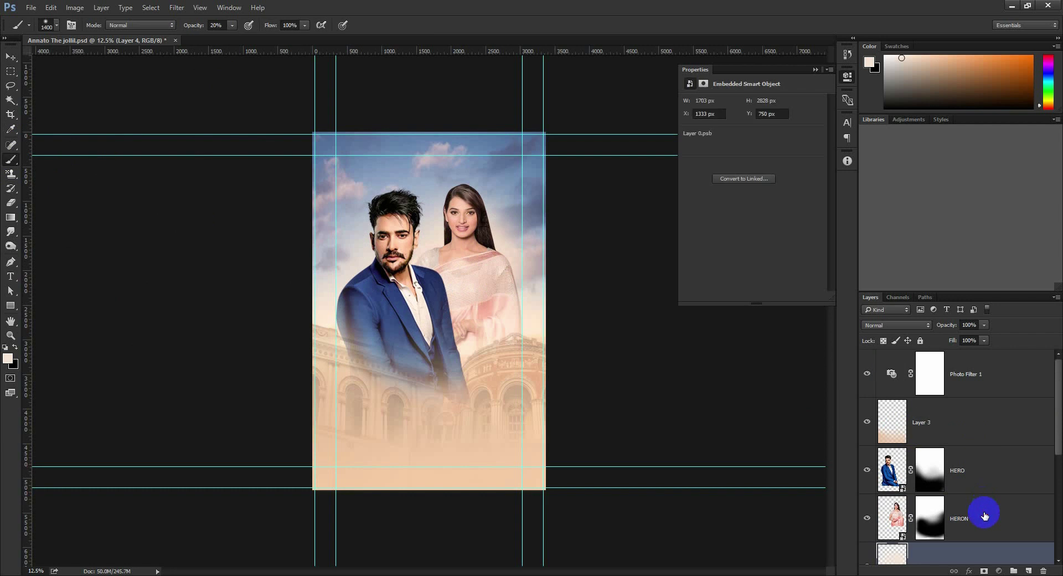
{"action": "left_click", "coordinate": [1029, 570]}
{"action": "mouse_move", "coordinate": [421, 288]}
{"action": "left_mouse_down"}
{"action": "mouse_move", "coordinate": [443, 293]}
{"action": "mouse_move", "coordinate": [452, 421]}
{"action": "left_mouse_up"}
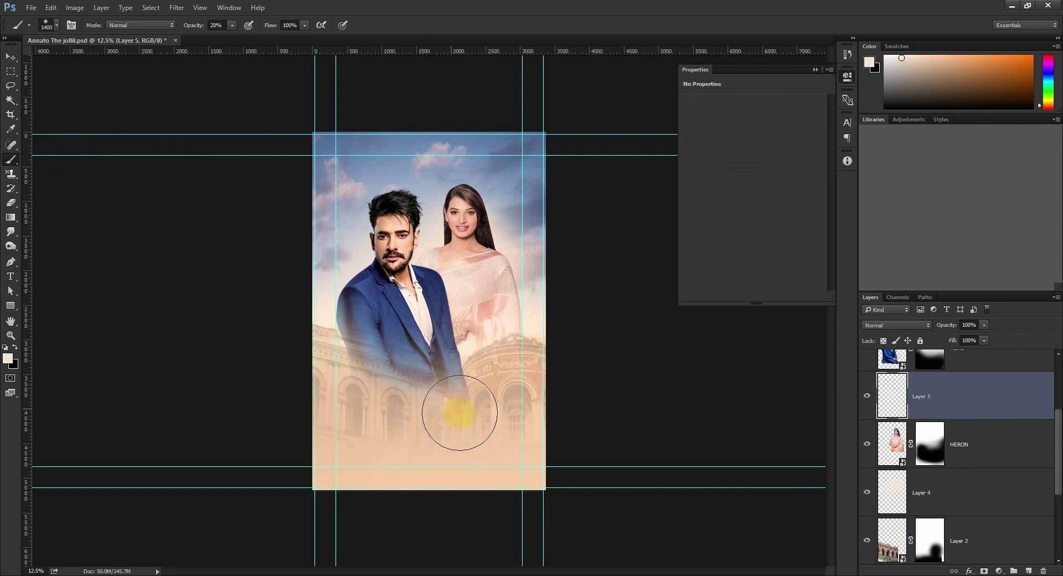
Set both Layer 5 and Layer 4 to Color Dodge blending
{"action": "left_click", "coordinate": [945, 477], "text": "shift"}
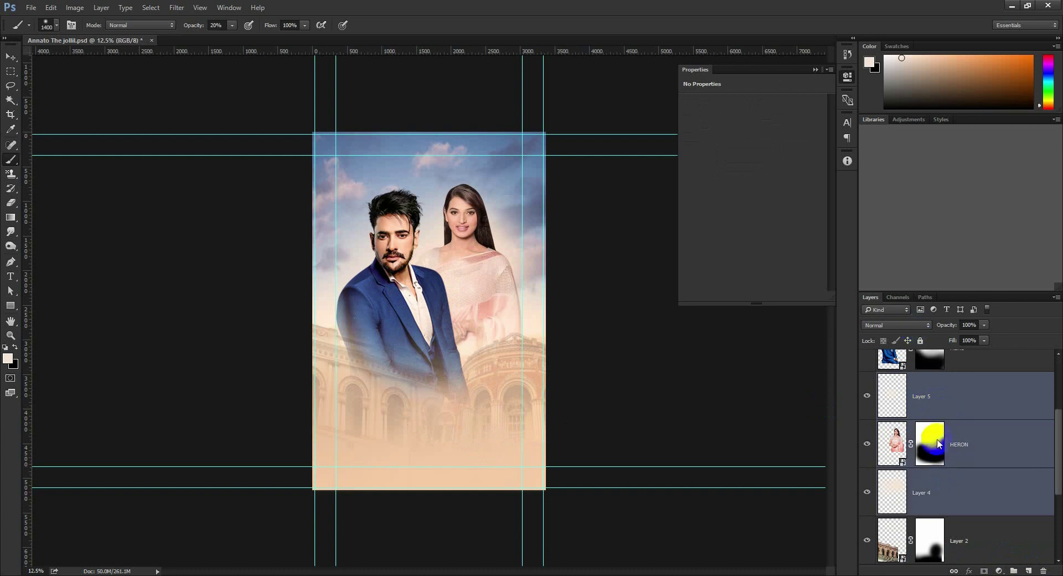
{"action": "left_click", "coordinate": [936, 399]}
{"action": "left_click", "coordinate": [913, 325]}
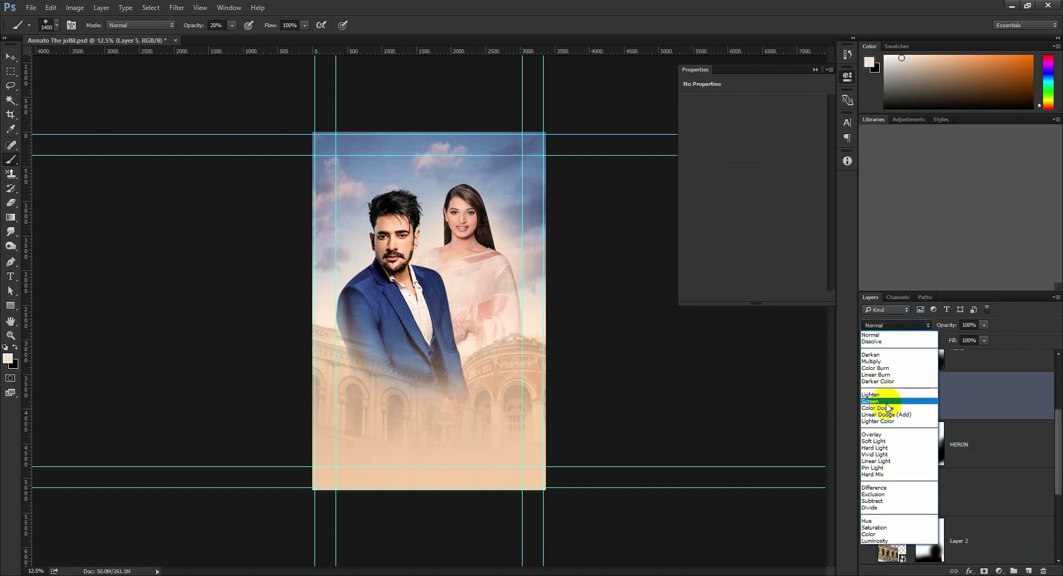
{"action": "left_click", "coordinate": [886, 407]}
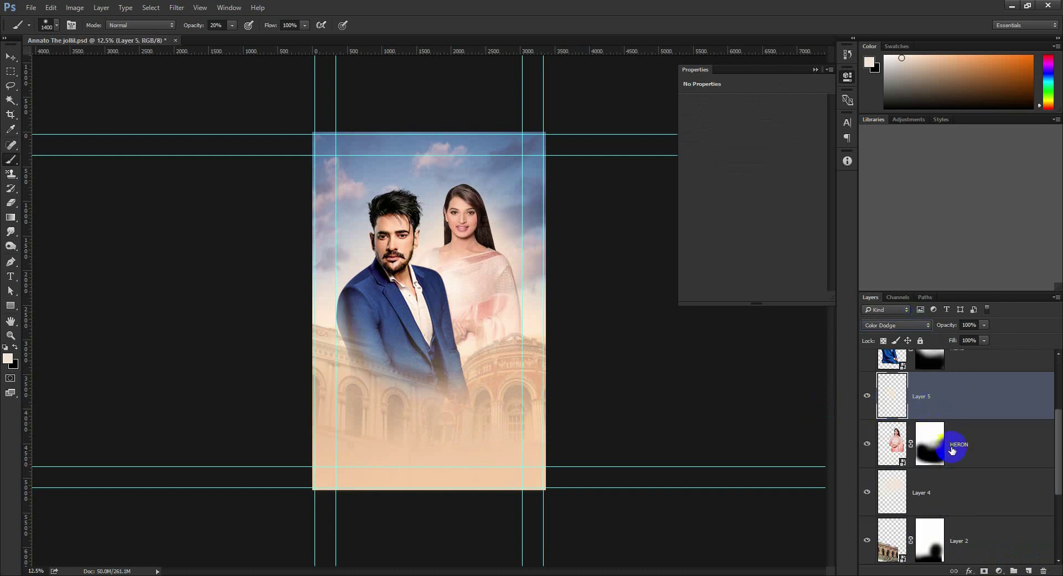
{"action": "left_click", "coordinate": [956, 487]}
{"action": "left_click", "coordinate": [912, 325]}
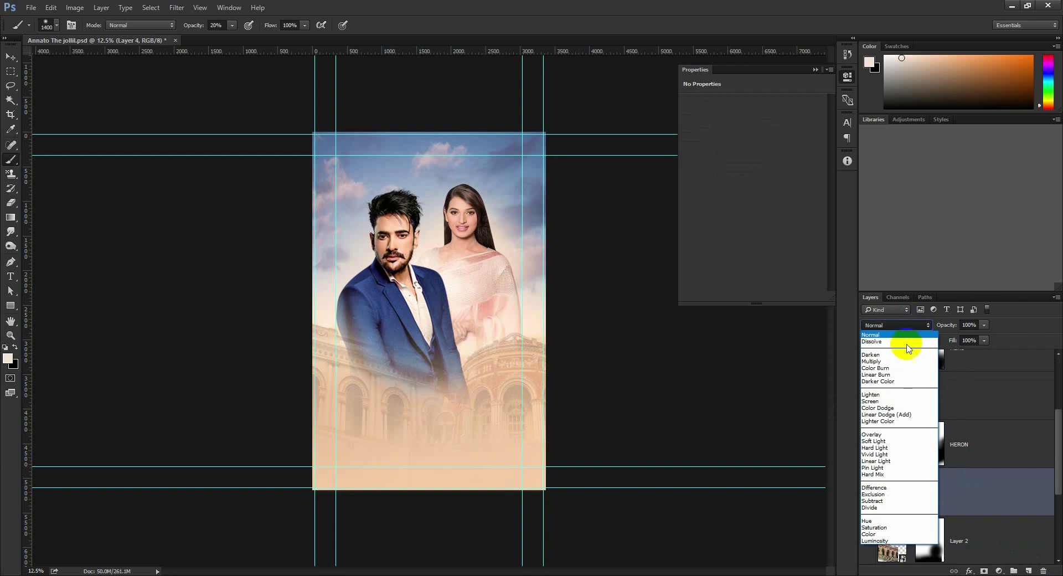
{"action": "left_click", "coordinate": [902, 408]}
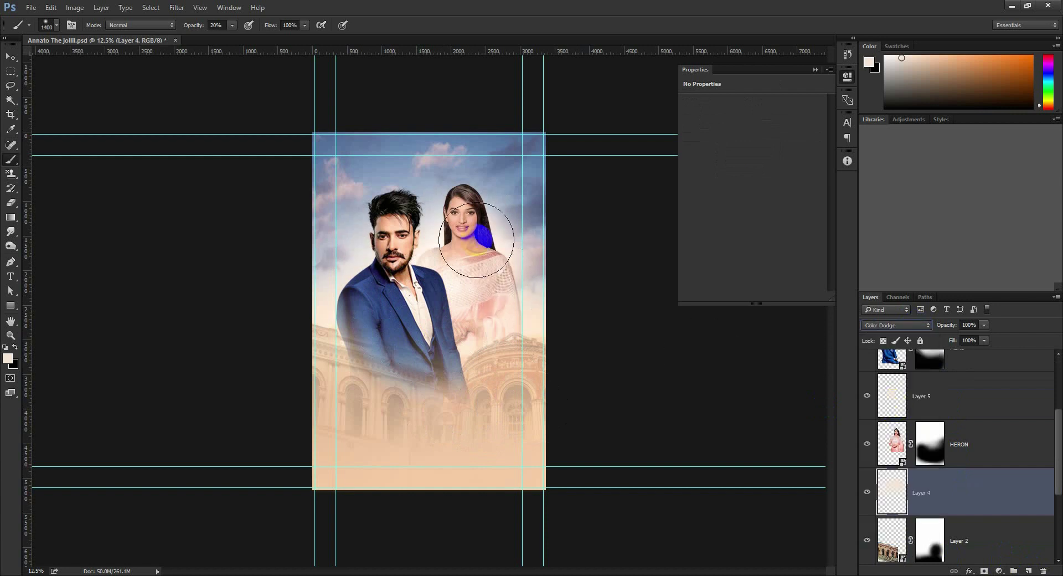
Compare Layer 4's effect and lower its opacity to 77%
{"action": "left_click", "coordinate": [11, 57]}
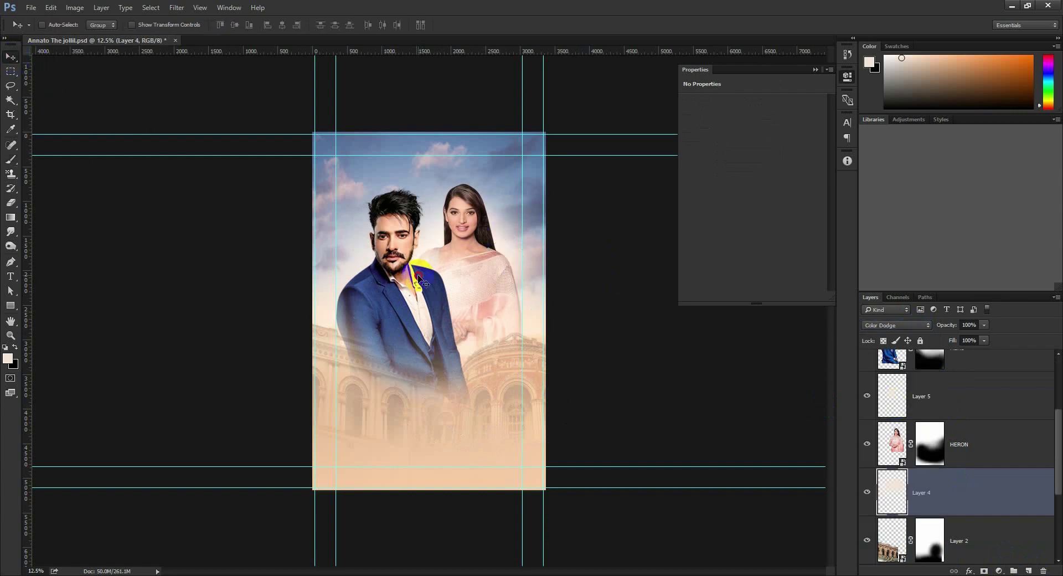
{"action": "key", "text": "ctrl+plus"}
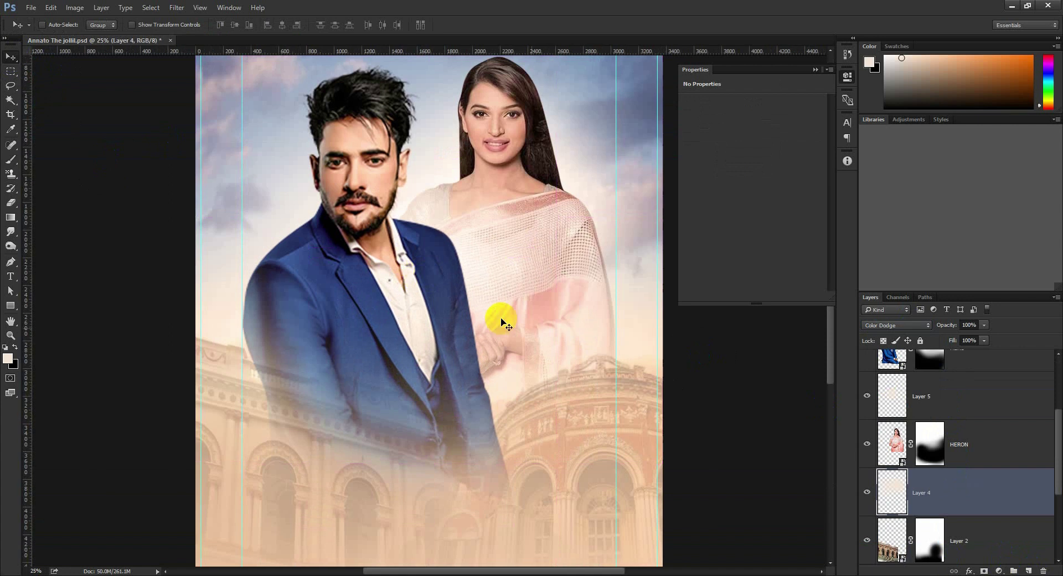
{"action": "left_click", "coordinate": [867, 491]}
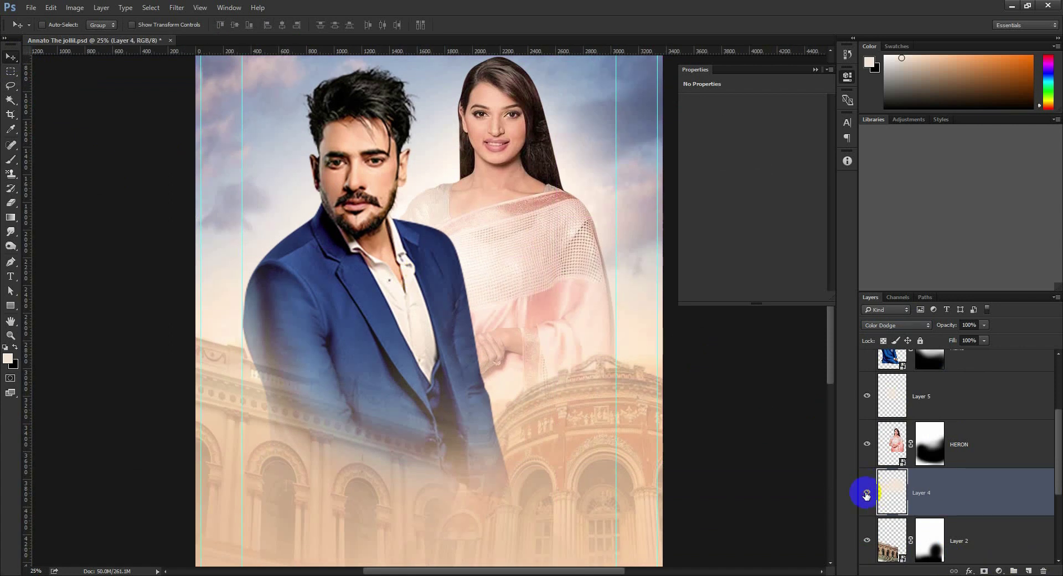
{"action": "left_click", "coordinate": [867, 491]}
{"action": "left_click", "coordinate": [866, 492]}
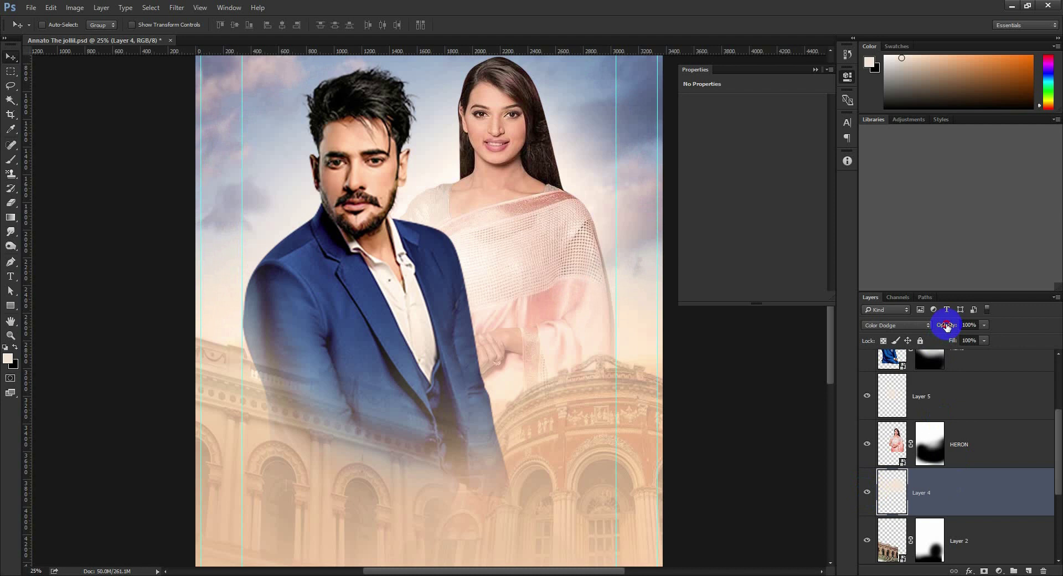
{"action": "left_click_drag", "start_coordinate": [944, 325], "coordinate": [934, 325]}
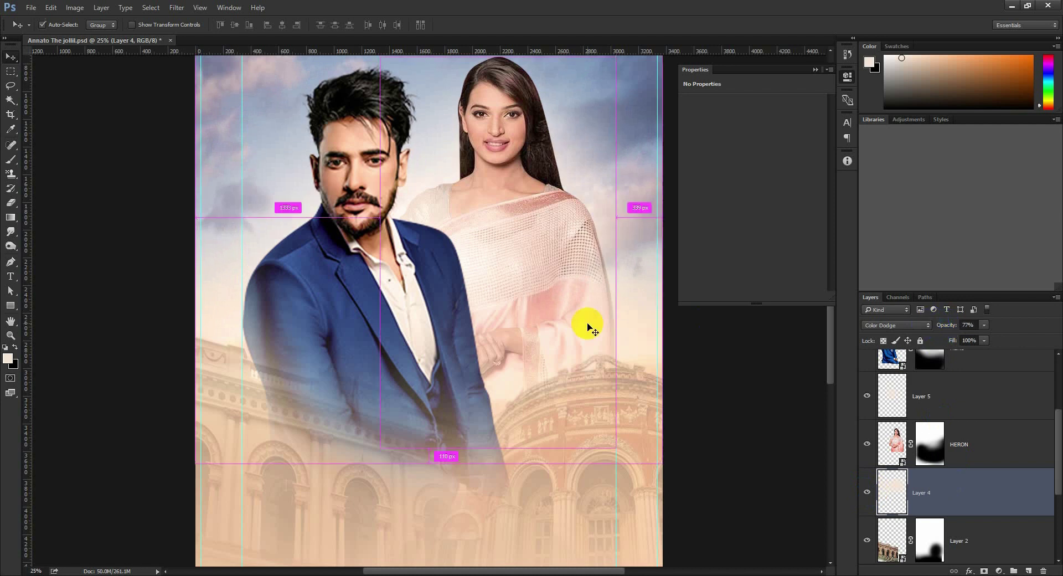
{"action": "key", "text": "ctrl+minus"}
{"action": "key", "text": "ctrl+minus"}
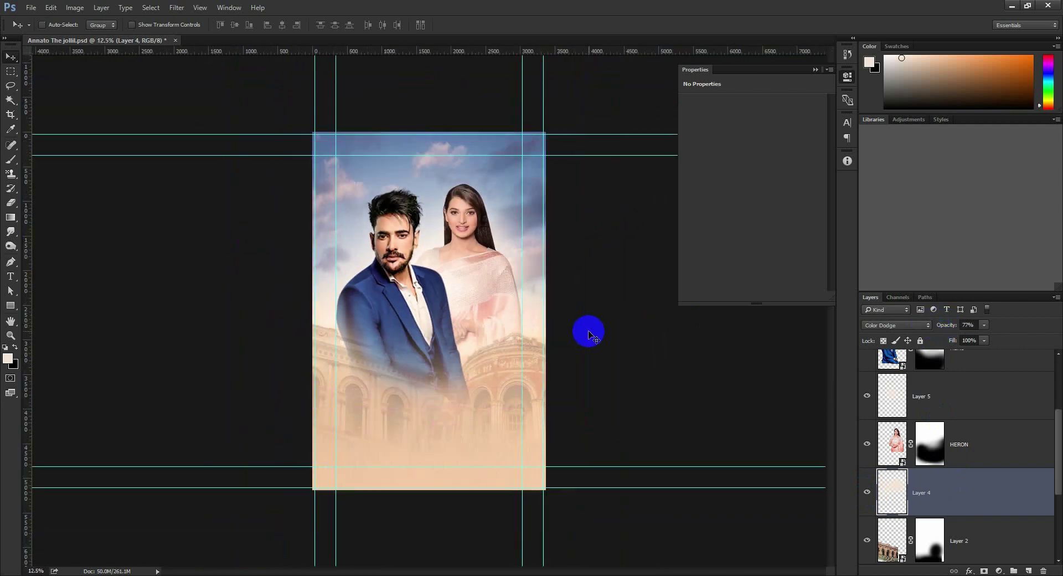
{"action": "left_click", "coordinate": [815, 69]}
Select the Photo Filter 1 layer, reset default colours, and save the document
{"action": "scroll", "coordinate": [952, 418], "scroll_direction": "up", "scroll_amount": 3}
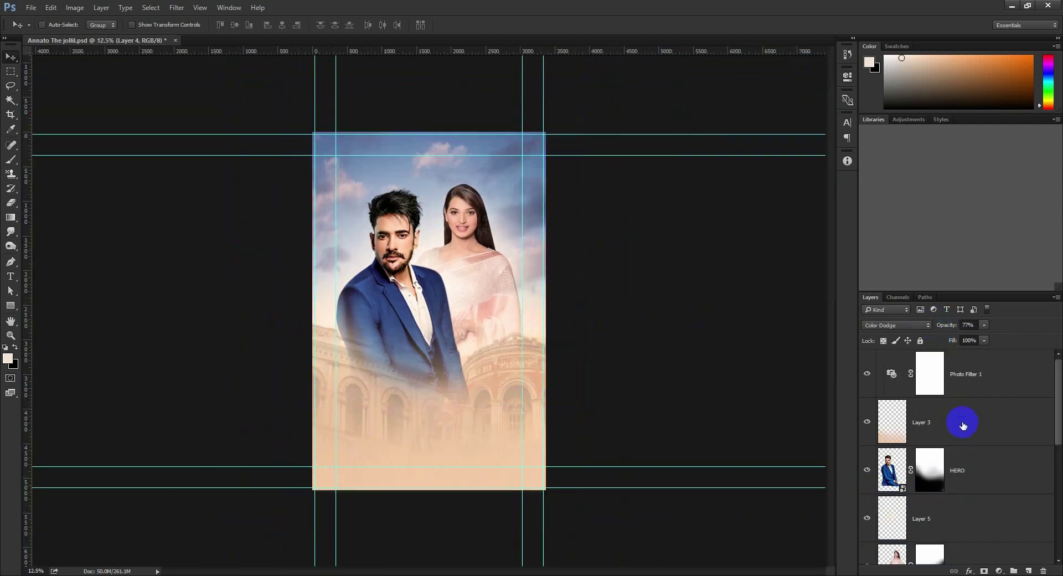
{"action": "left_click", "coordinate": [973, 387]}
{"action": "key", "text": "d"}
{"action": "key", "text": "ctrl+s"}
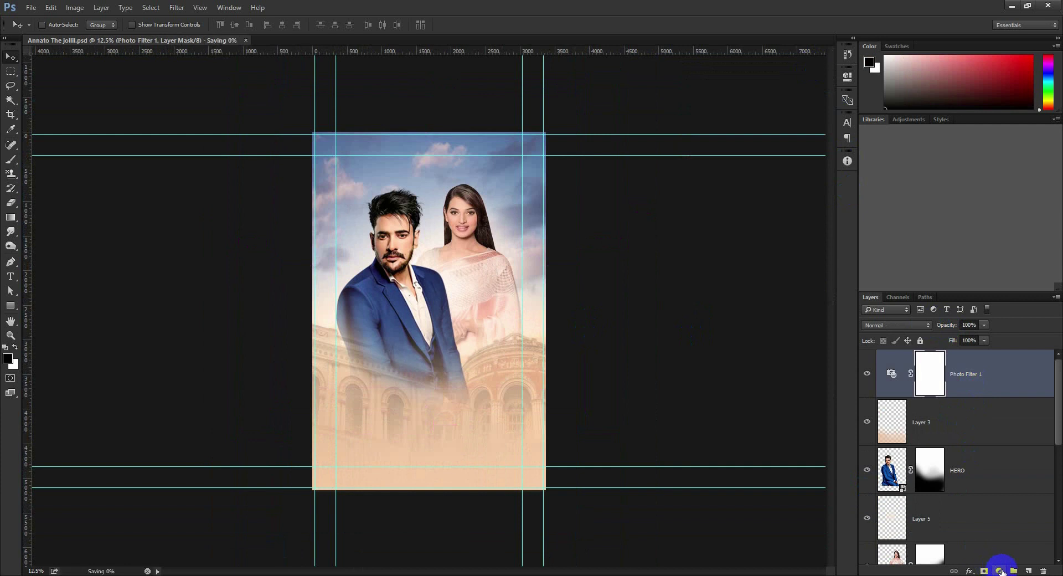
Add a Color Lookup adjustment and step through the 3DLUT looks to TensionGreen
{"action": "left_click", "coordinate": [1001, 571]}
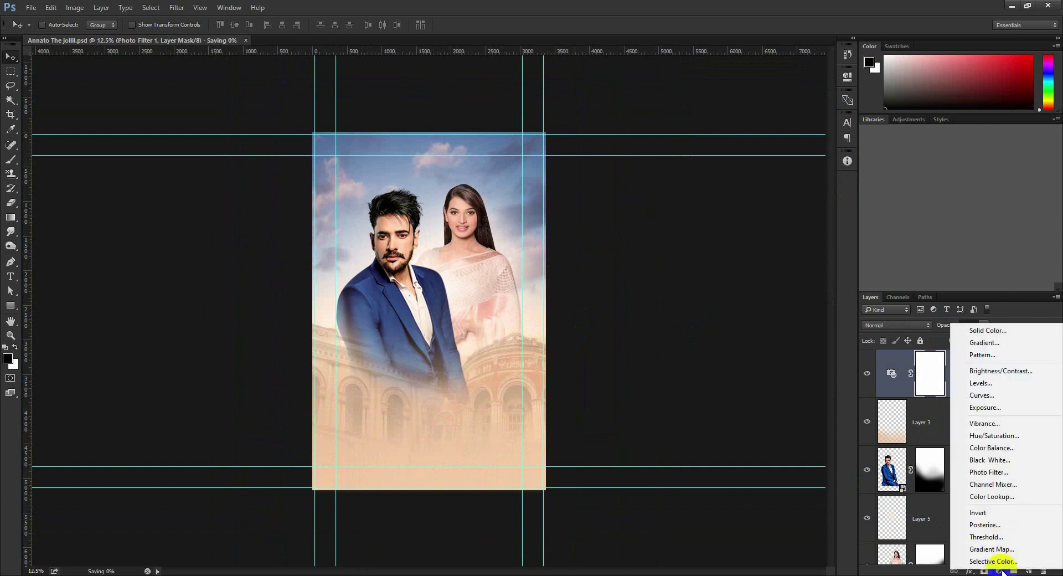
{"action": "left_click", "coordinate": [981, 482]}
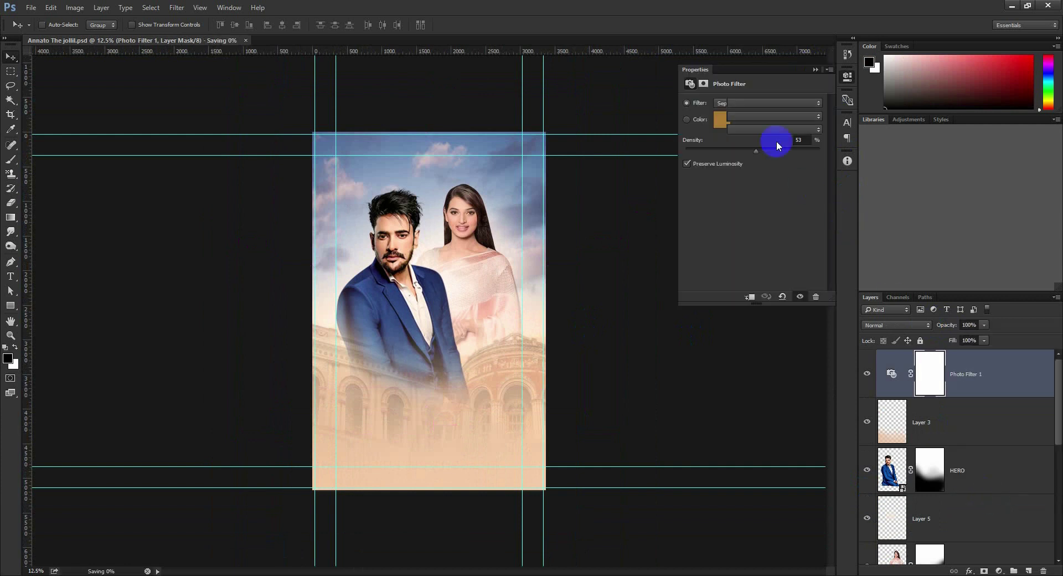
{"action": "left_click", "coordinate": [762, 102]}
{"action": "left_click", "coordinate": [754, 137]}
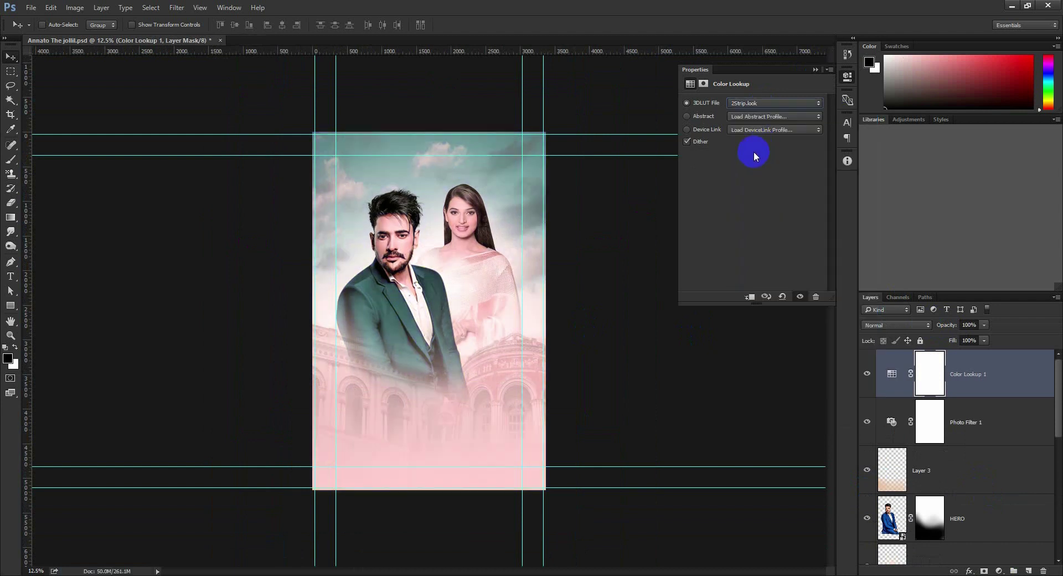
{"action": "key", "text": "Down"}
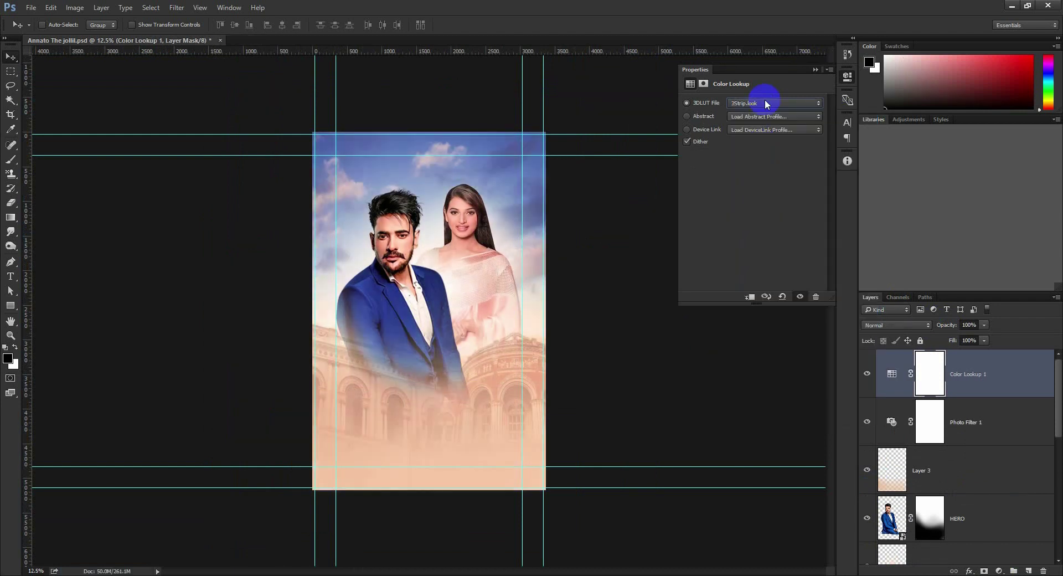
{"action": "key", "text": "Down"}
{"action": "key", "text": "Down"}
{"action": "key", "text": "Down"}
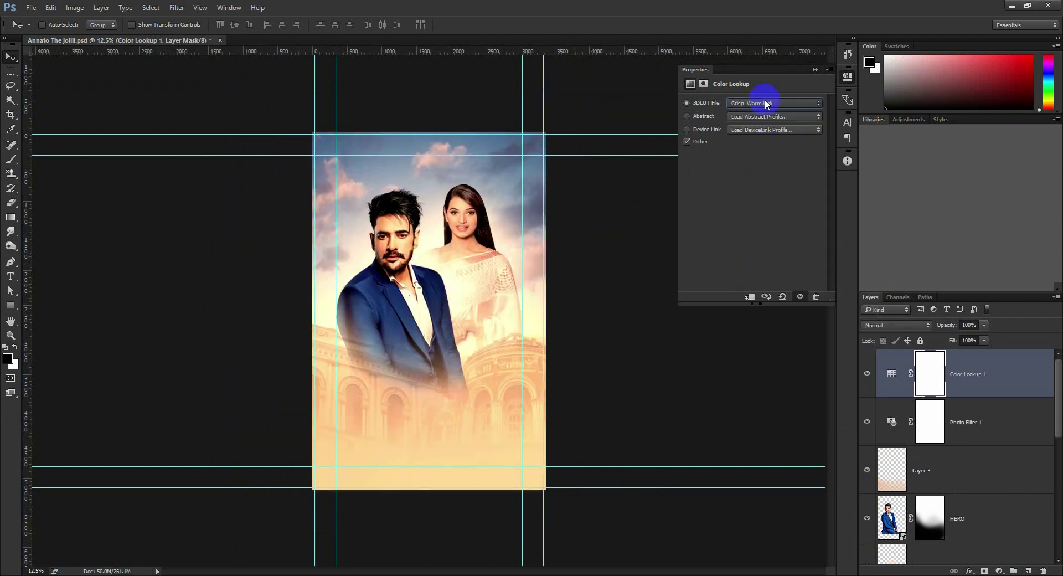
{"action": "key", "text": "Down"}
{"action": "key", "text": "Down"}
{"action": "key", "text": "Down"}
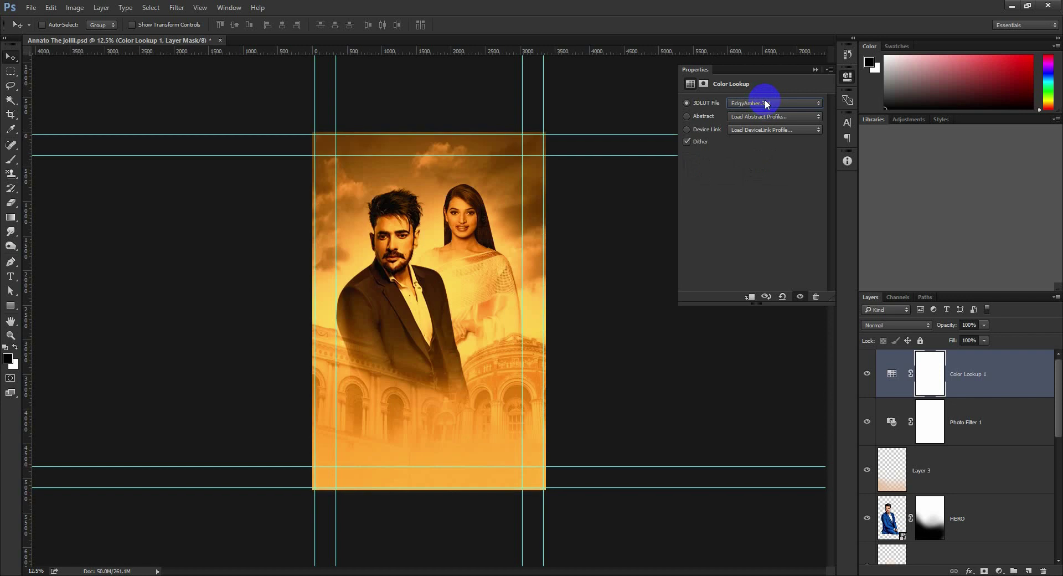
{"action": "key", "text": "Down"}
{"action": "key", "text": "Down"}
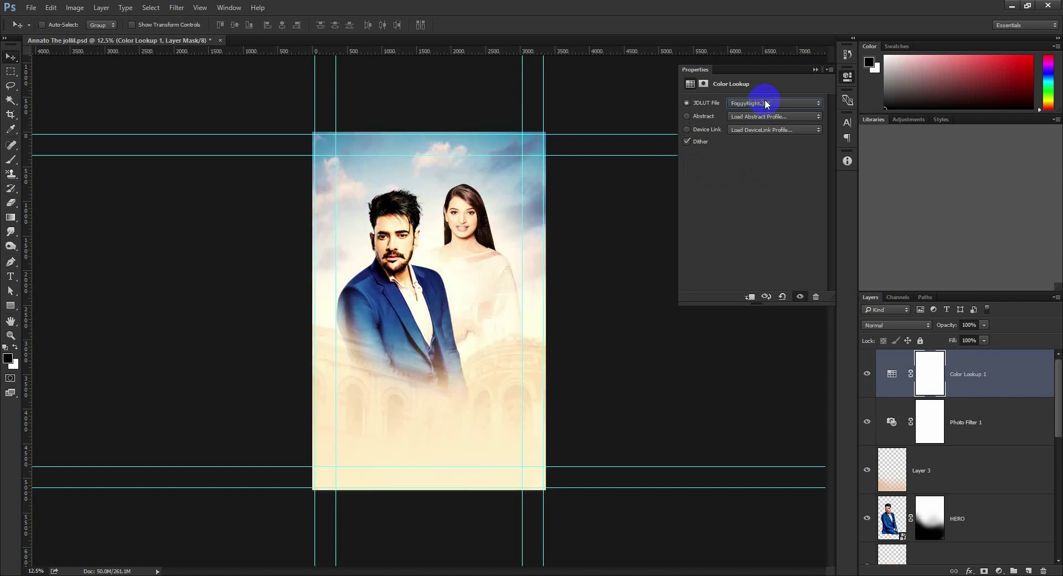
{"action": "key", "text": "Down"}
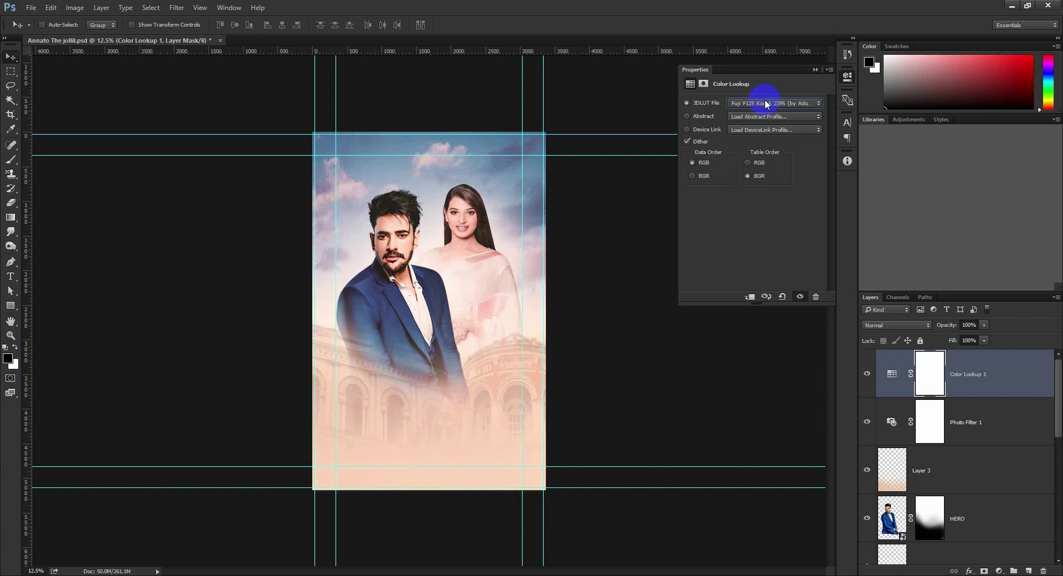
{"action": "key", "text": "Down"}
{"action": "key", "text": "Down"}
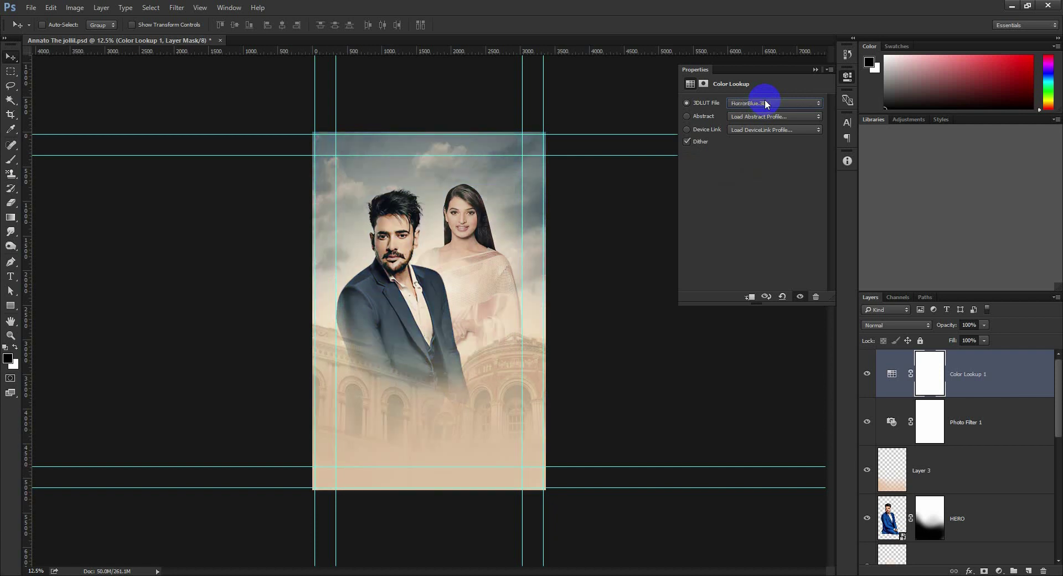
{"action": "key", "text": "Up"}
{"action": "key", "text": "Down"}
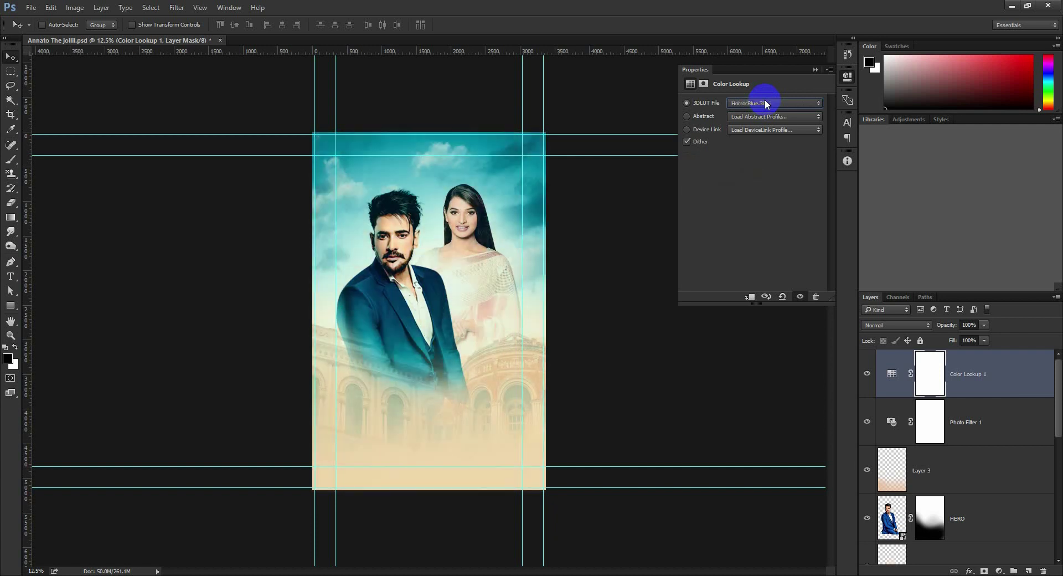
{"action": "key", "text": "Down"}
{"action": "key", "text": "Down"}
{"action": "key", "text": "Down"}
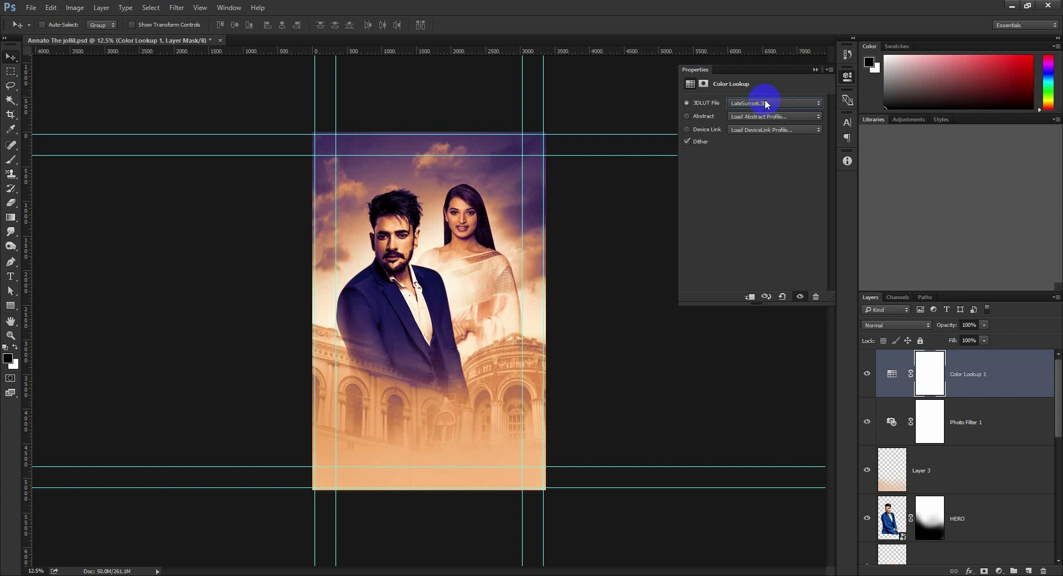
{"action": "key", "text": "Down"}
{"action": "key", "text": "Down"}
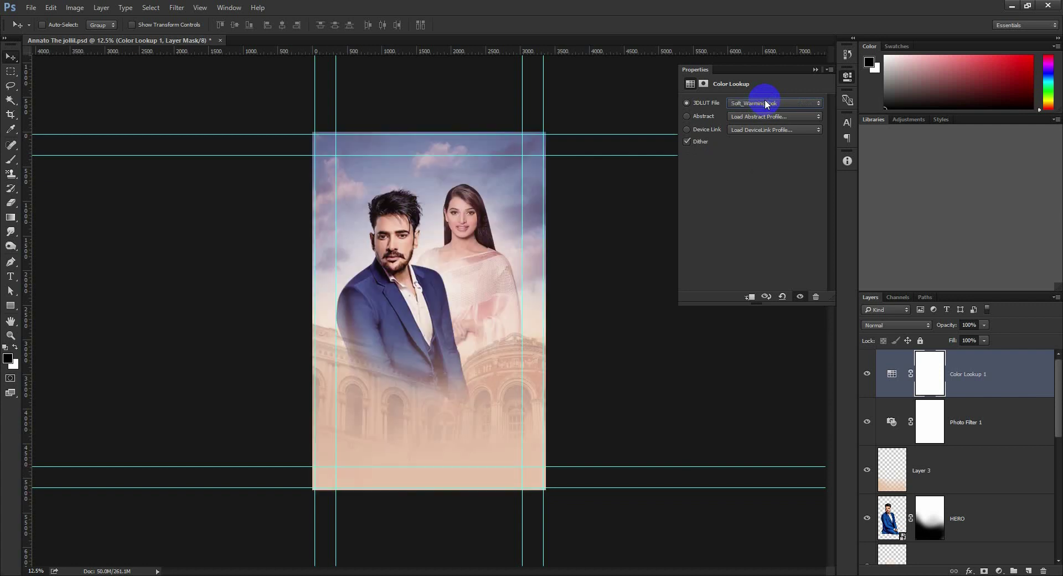
{"action": "key", "text": "Down"}
{"action": "key", "text": "Down"}
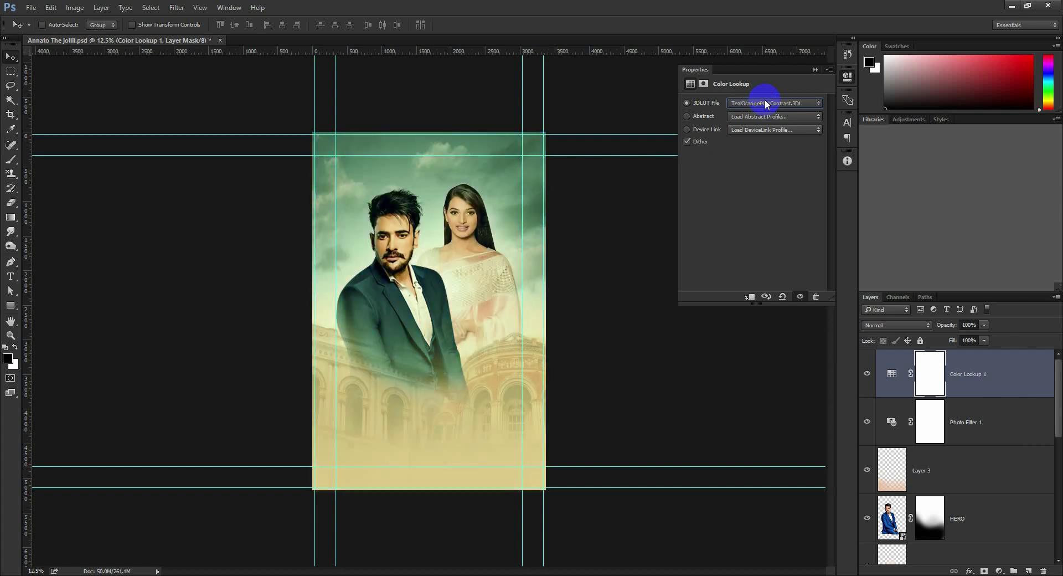
{"action": "key", "text": "Down"}
Set the Color Lookup layer to 65% opacity and compare before and after
{"action": "left_click_drag", "start_coordinate": [945, 330], "coordinate": [931, 328]}
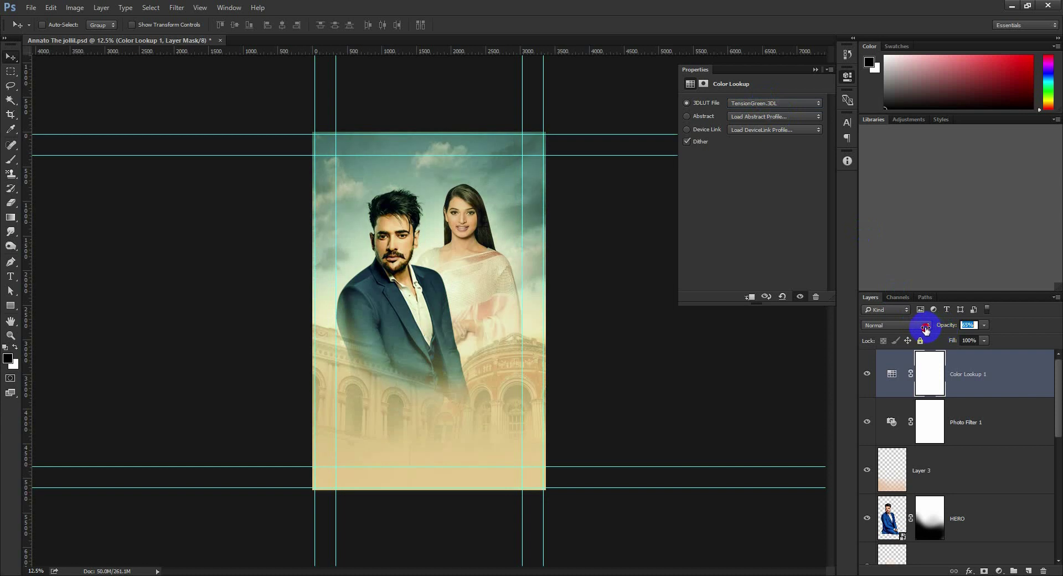
{"action": "left_click", "coordinate": [861, 235]}
{"action": "left_click", "coordinate": [816, 72]}
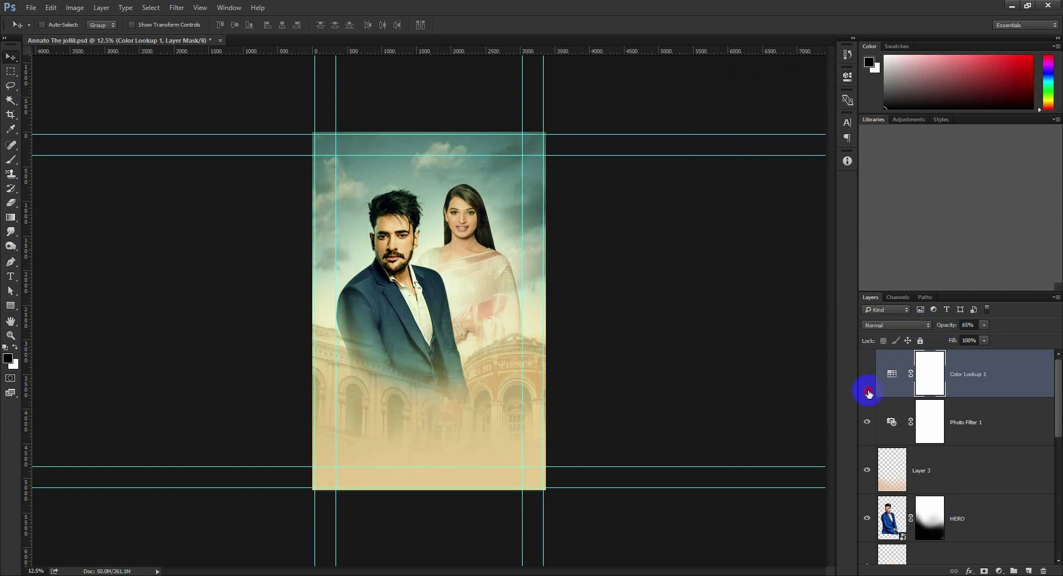
{"action": "mouse_move", "coordinate": [867, 374]}
{"action": "left_mouse_down"}
{"action": "mouse_move", "coordinate": [867, 422]}
{"action": "mouse_move", "coordinate": [870, 374]}
{"action": "left_mouse_up"}
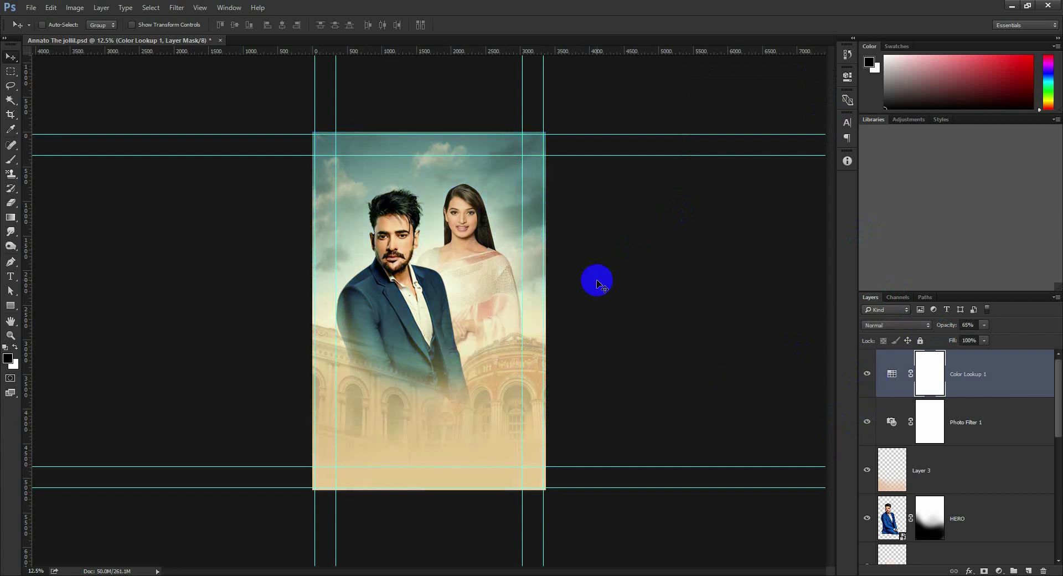
Set Layer 3's blend mode to Color Dodge
{"action": "left_click", "coordinate": [966, 464]}
{"action": "scroll", "coordinate": [967, 465], "scroll_direction": "down", "scroll_amount": 2}
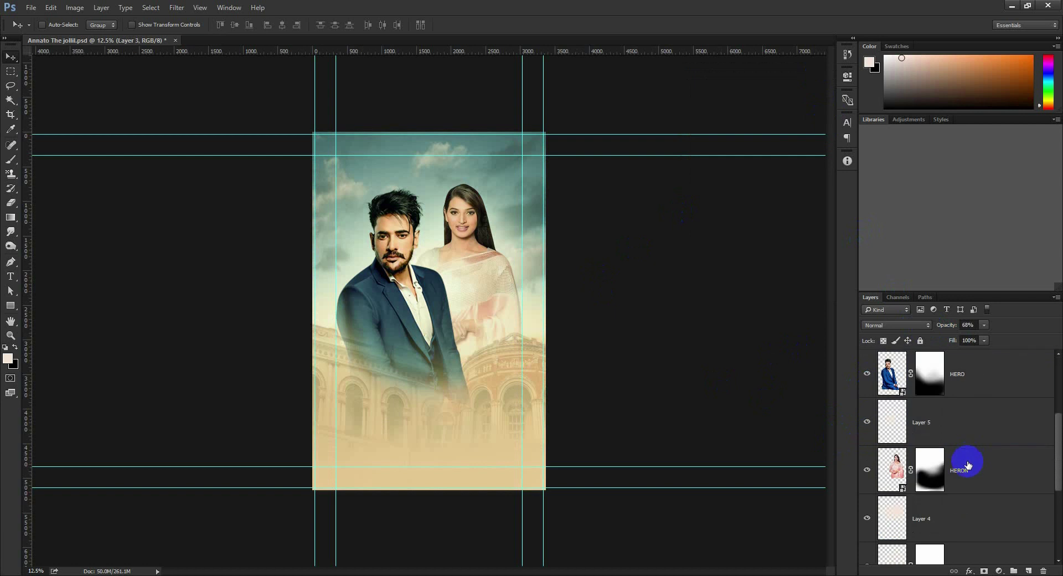
{"action": "scroll", "coordinate": [968, 465], "scroll_direction": "up", "scroll_amount": 2}
{"action": "left_click", "coordinate": [908, 326]}
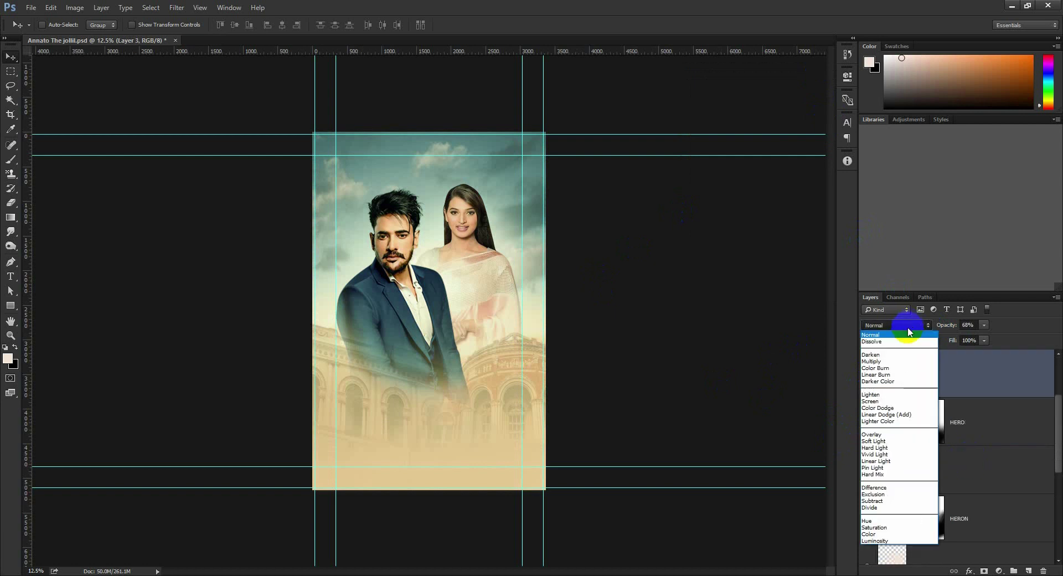
{"action": "left_click", "coordinate": [883, 408]}
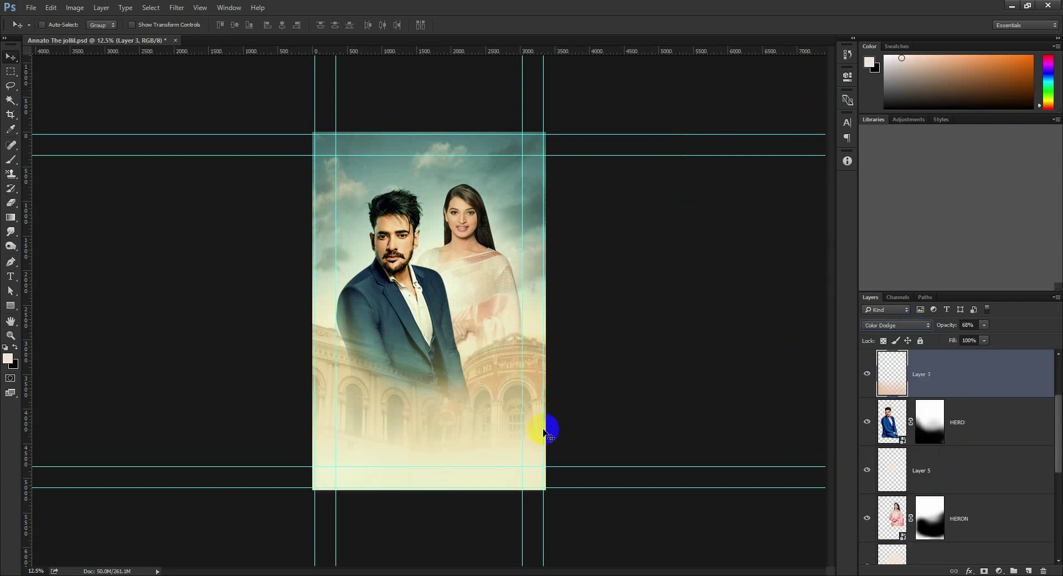
Group the sky and background layers into a group named BG
{"action": "scroll", "coordinate": [969, 404], "scroll_direction": "down", "scroll_amount": 3}
{"action": "scroll", "coordinate": [973, 422], "scroll_direction": "down", "scroll_amount": 1}
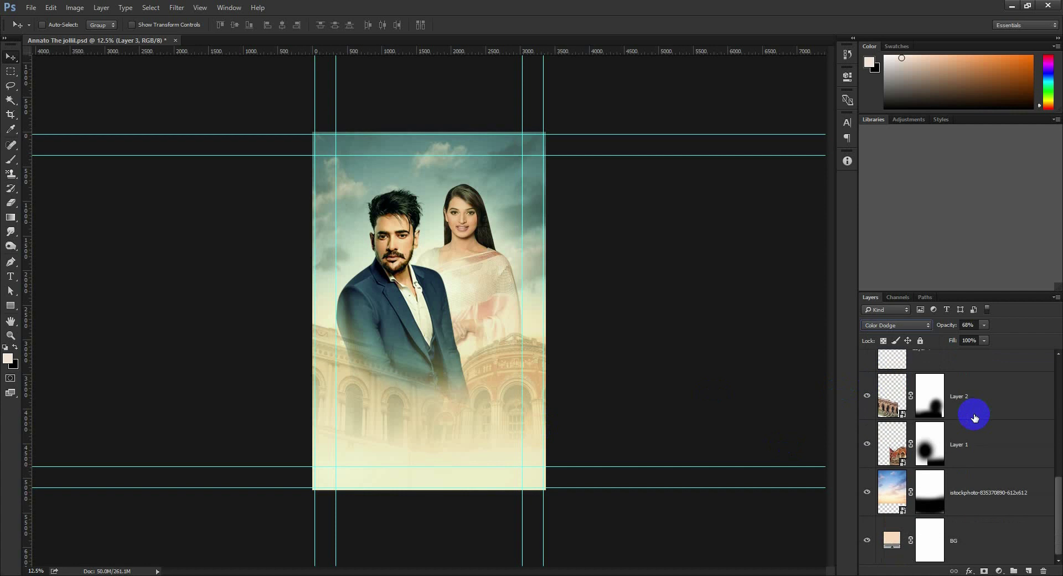
{"action": "left_click", "coordinate": [974, 493]}
{"action": "left_click", "coordinate": [980, 537], "text": "shift"}
{"action": "key", "text": "ctrl+g"}
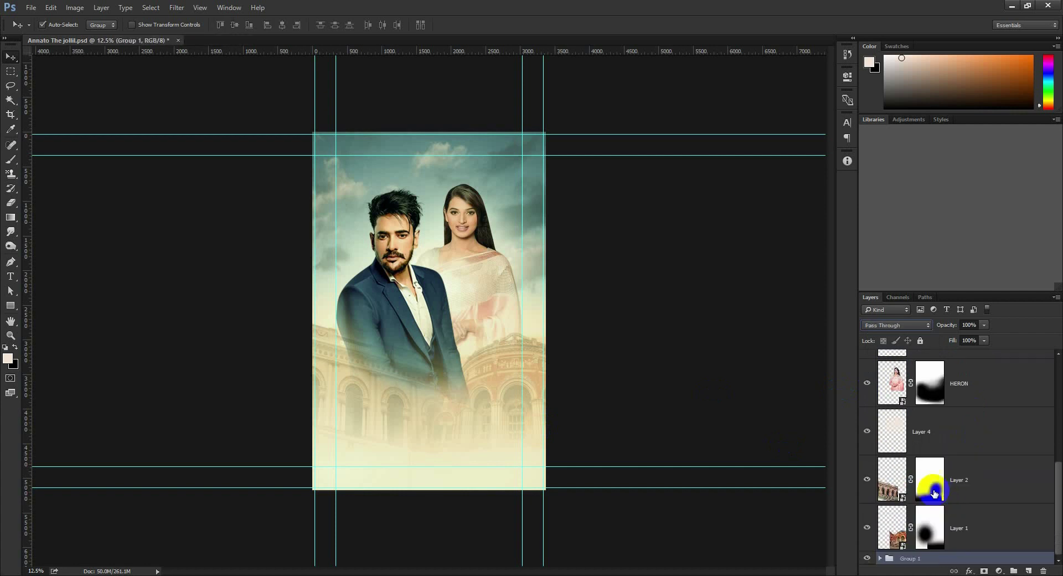
{"action": "double_click", "coordinate": [919, 558]}
{"action": "type", "text": "BG"}
{"action": "key", "text": "Return"}
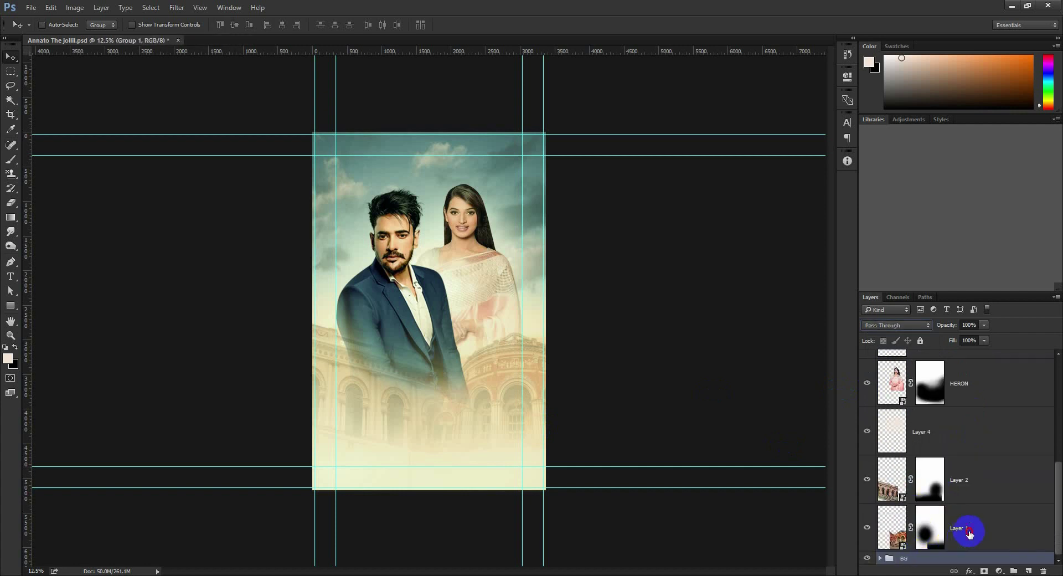
Group Layer 2 and Layer 1 (the palace) into a group named HOUSE
{"action": "left_click", "coordinate": [961, 521]}
{"action": "left_click", "coordinate": [974, 488], "text": "shift"}
{"action": "key", "text": "ctrl+g"}
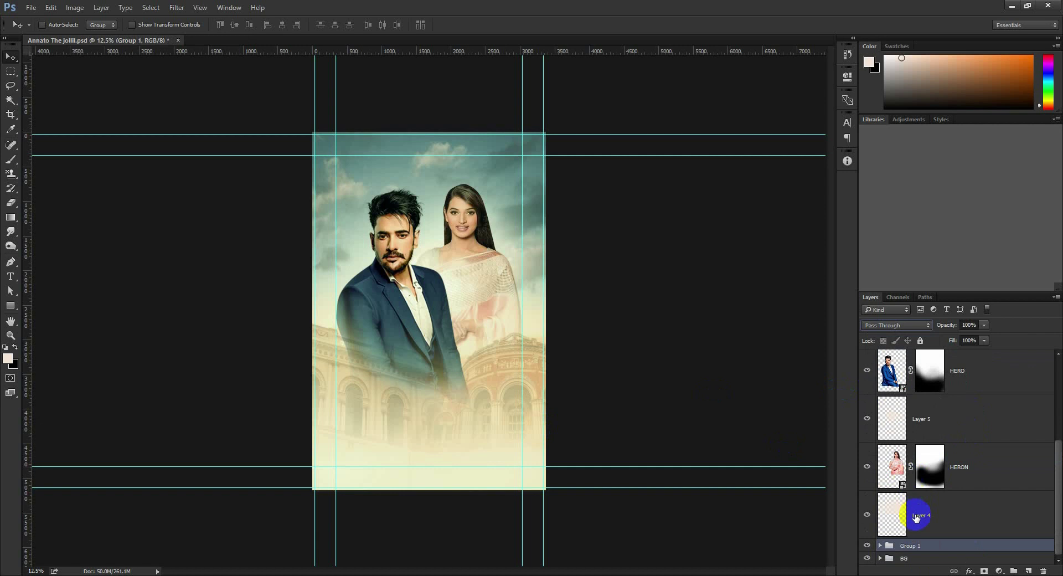
{"action": "double_click", "coordinate": [911, 546]}
{"action": "type", "text": "HOUSE"}
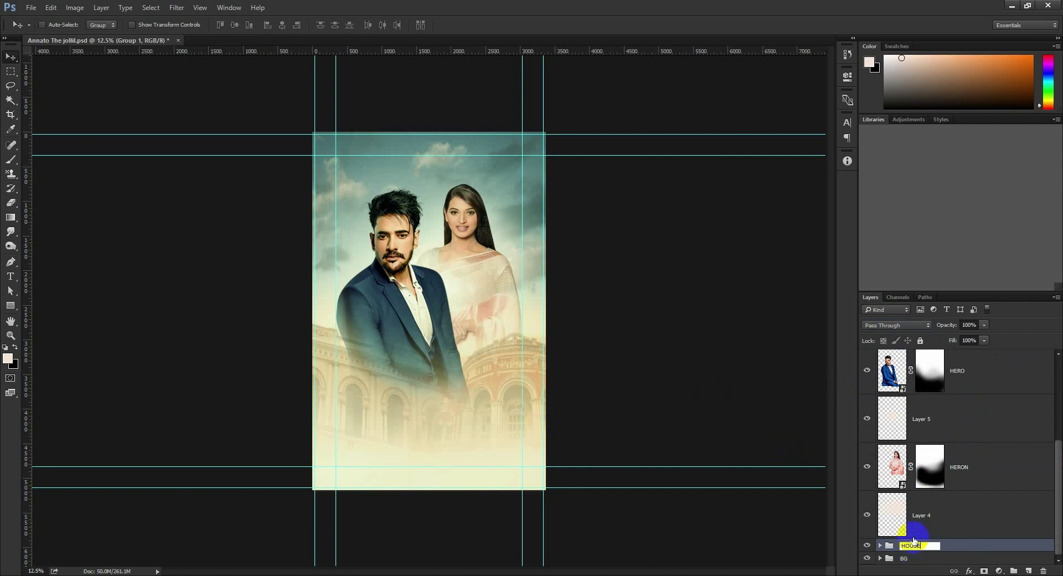
{"action": "left_click", "coordinate": [932, 516]}
Group the couple and lighting layers into a group named MODEL
{"action": "scroll", "coordinate": [934, 516], "scroll_direction": "up", "scroll_amount": 3}
{"action": "left_click", "coordinate": [938, 470], "text": "shift"}
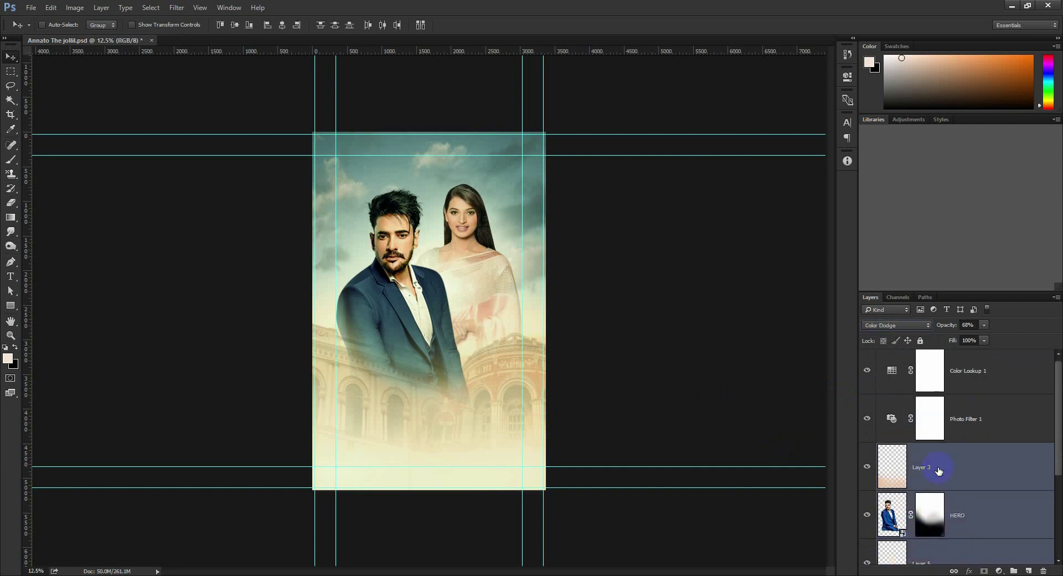
{"action": "key", "text": "ctrl+g"}
{"action": "double_click", "coordinate": [911, 452]}
{"action": "type", "text": "MODEL"}
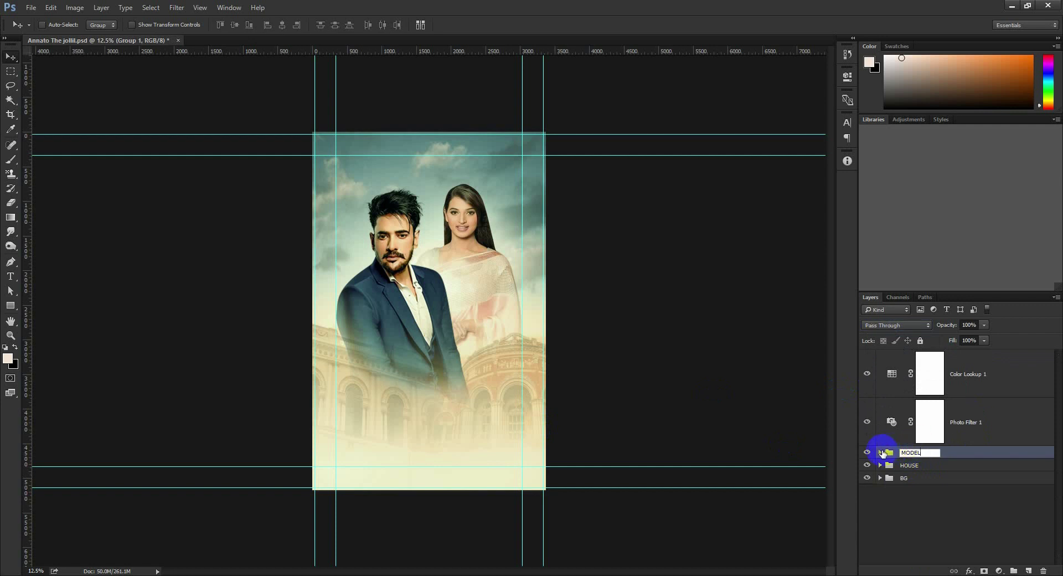
{"action": "left_click", "coordinate": [880, 453]}
Move Layer 3 above MODEL into its own group named LIGHT
{"action": "left_click_drag", "start_coordinate": [930, 484], "coordinate": [930, 443]}
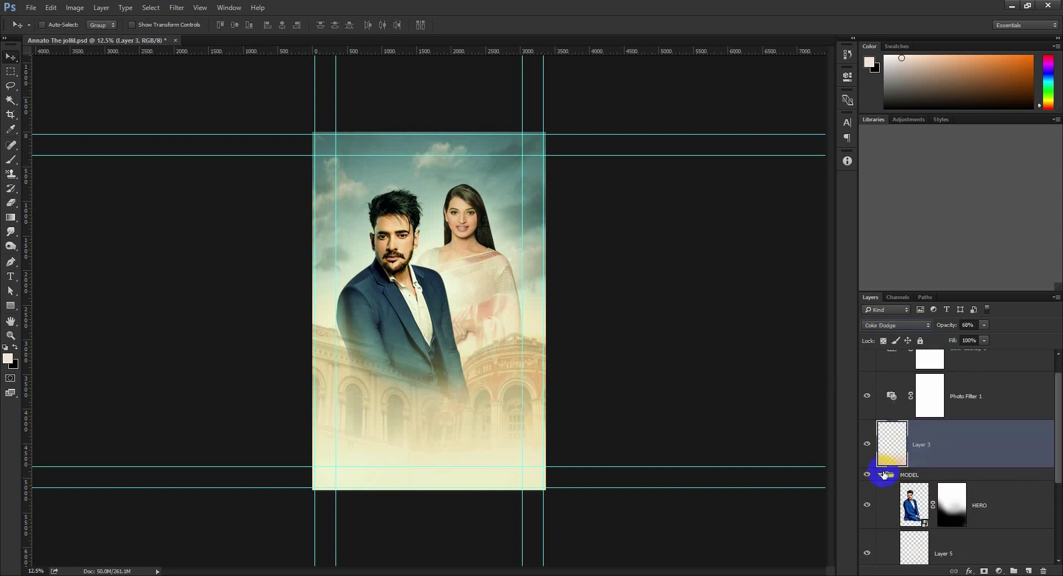
{"action": "left_click", "coordinate": [912, 465]}
{"action": "key", "text": "ctrl+g"}
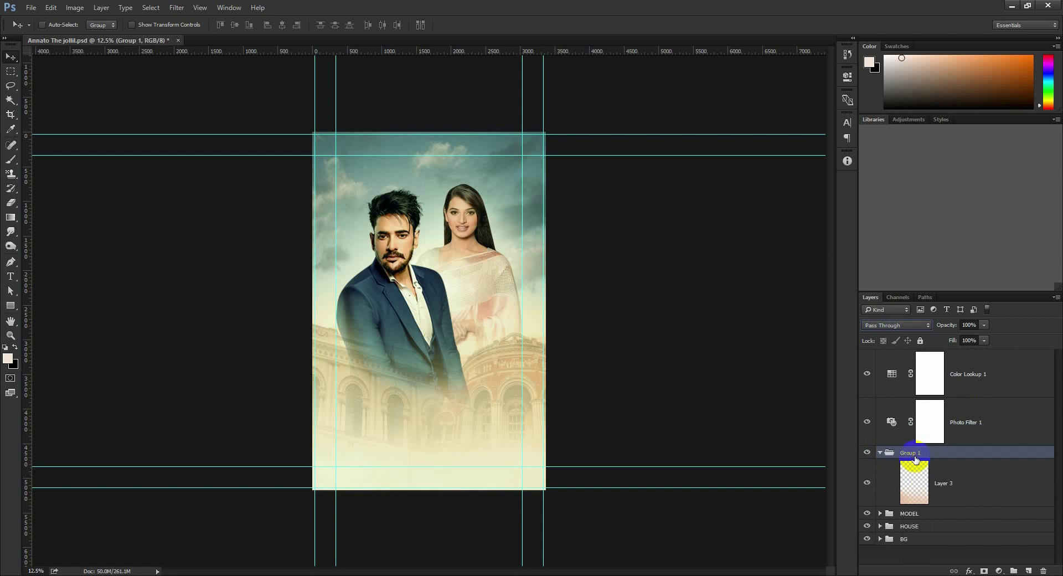
{"action": "double_click", "coordinate": [911, 452]}
{"action": "type", "text": "LIGHT"}
{"action": "left_click", "coordinate": [880, 453]}
Group Photo Filter 1 and Color Lookup 1 as COLOR, then save the document
{"action": "left_click", "coordinate": [981, 417]}
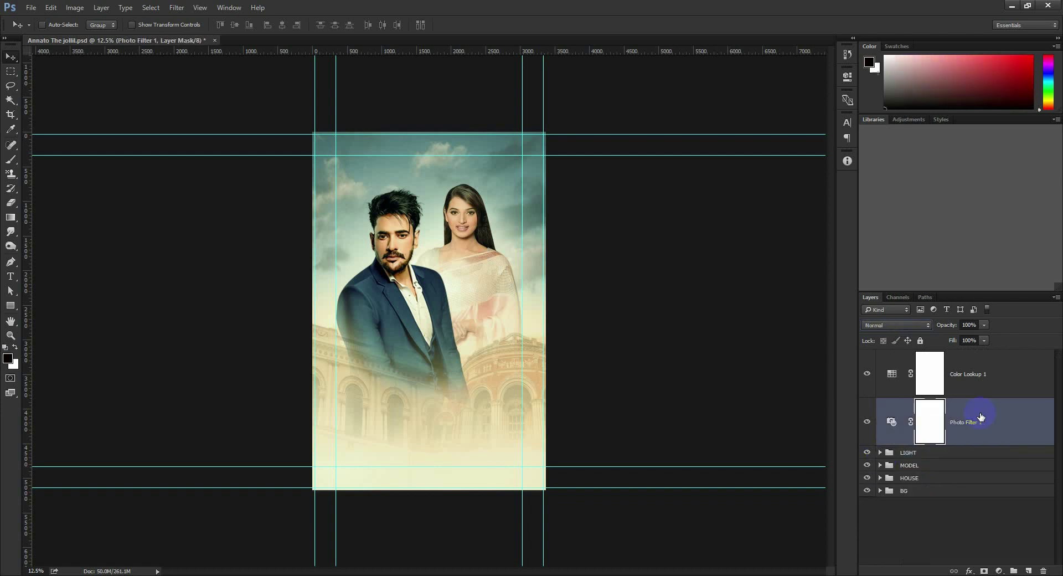
{"action": "left_click", "coordinate": [974, 385], "text": "shift"}
{"action": "key", "text": "ctrl+g"}
{"action": "double_click", "coordinate": [908, 356]}
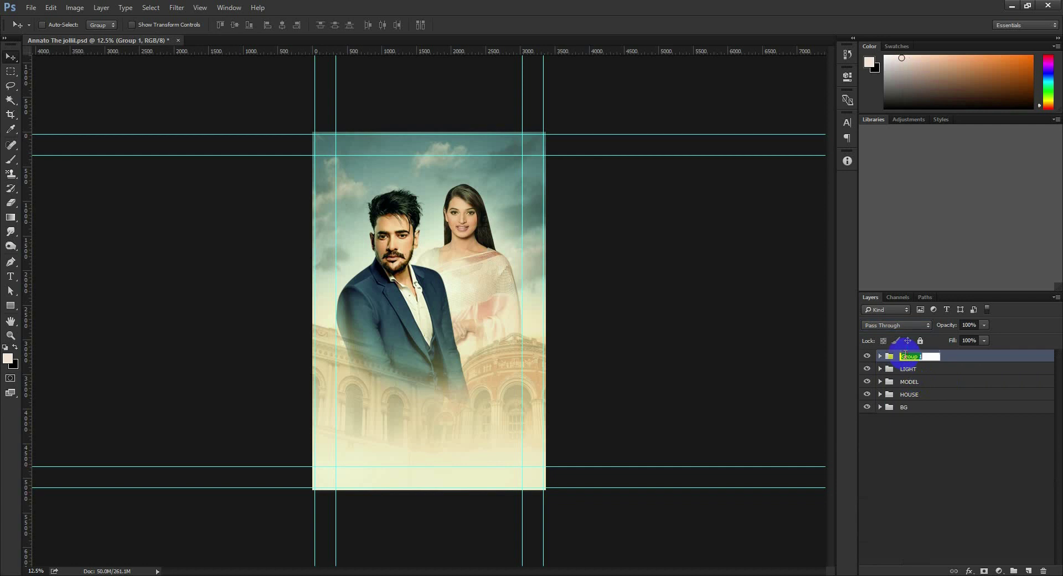
{"action": "type", "text": "COLOR"}
{"action": "left_click", "coordinate": [736, 315]}
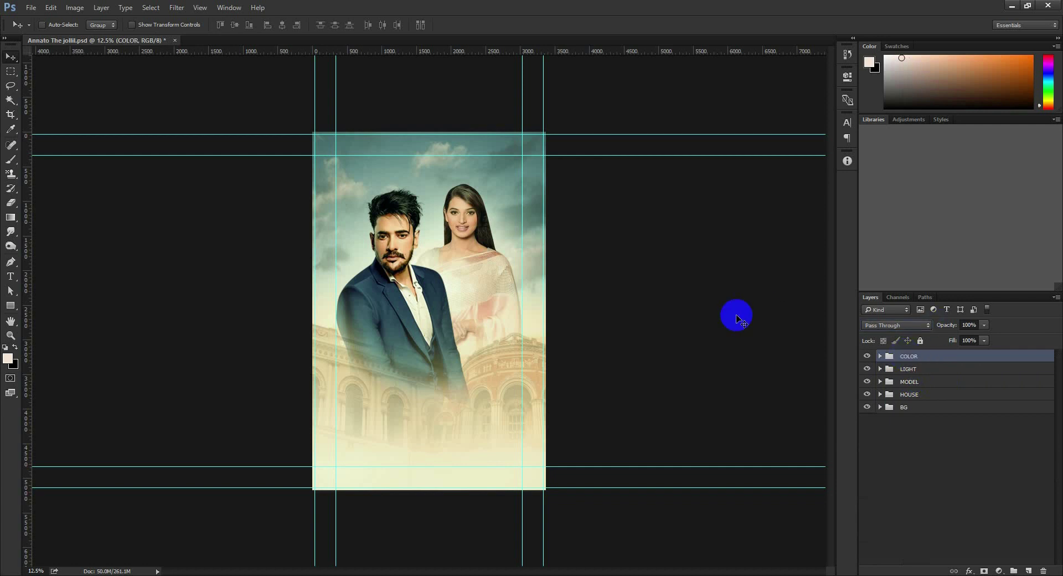
{"action": "left_click", "coordinate": [372, 295]}
{"action": "key", "text": "ctrl+s"}
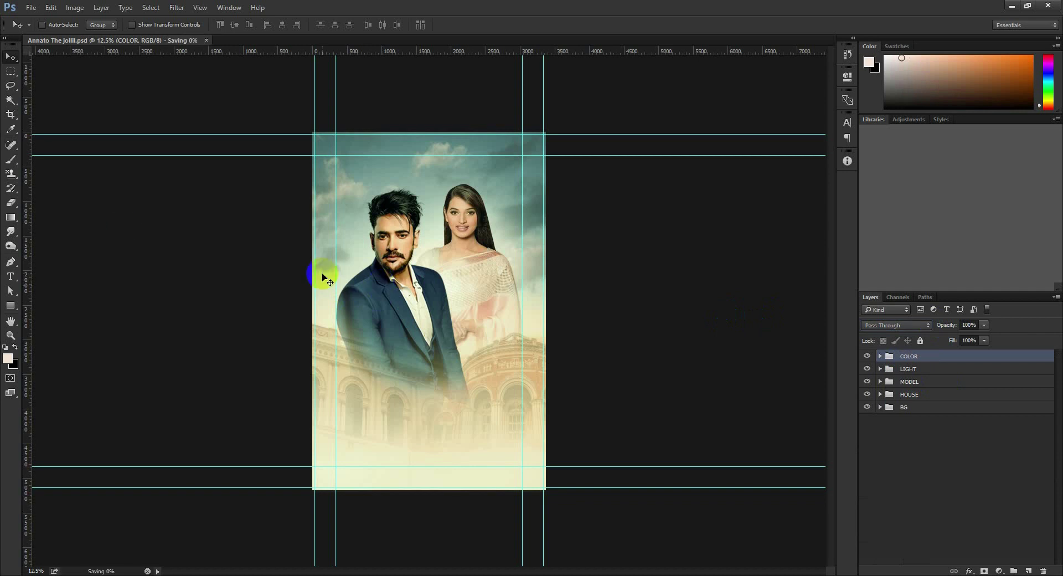
Start a text line near the top of the poster and enter the AJ MEDIA PRESENT title
{"action": "left_click", "coordinate": [11, 276]}
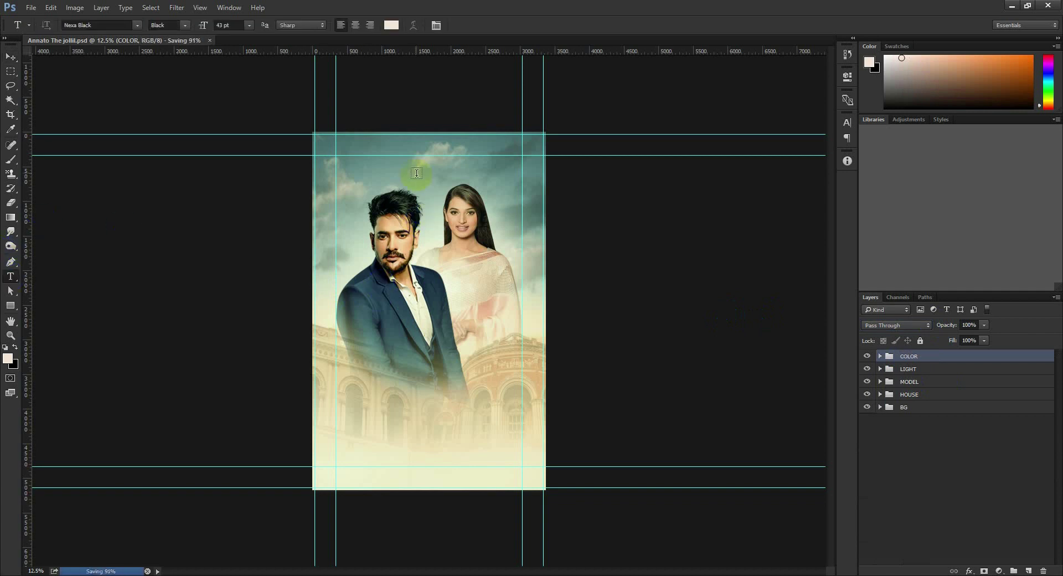
{"action": "left_click", "coordinate": [381, 160]}
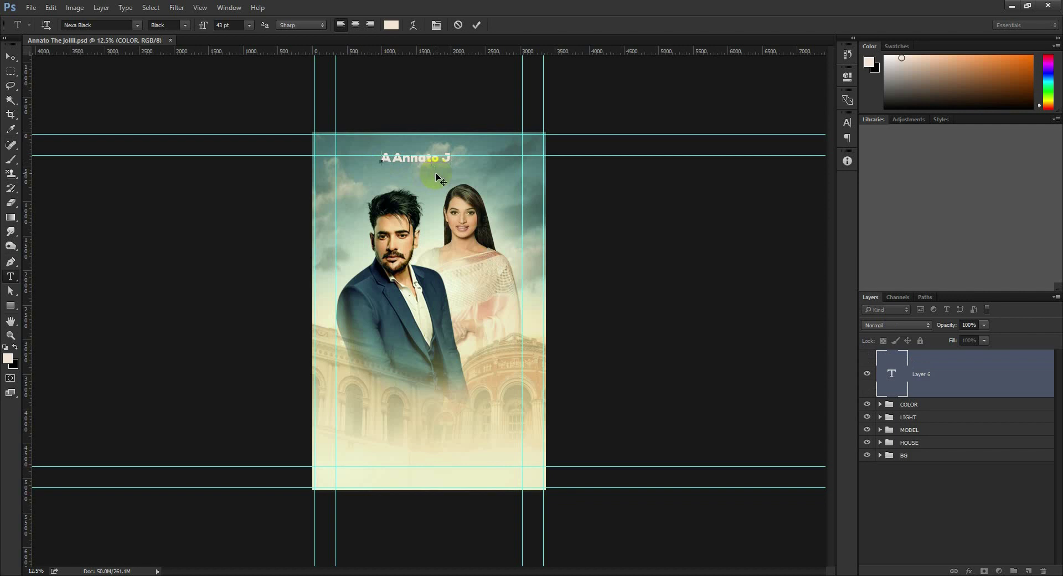
{"action": "key", "text": "ctrl+a"}
{"action": "key", "text": "BackSpace"}
{"action": "key", "text": "ctrl+a"}
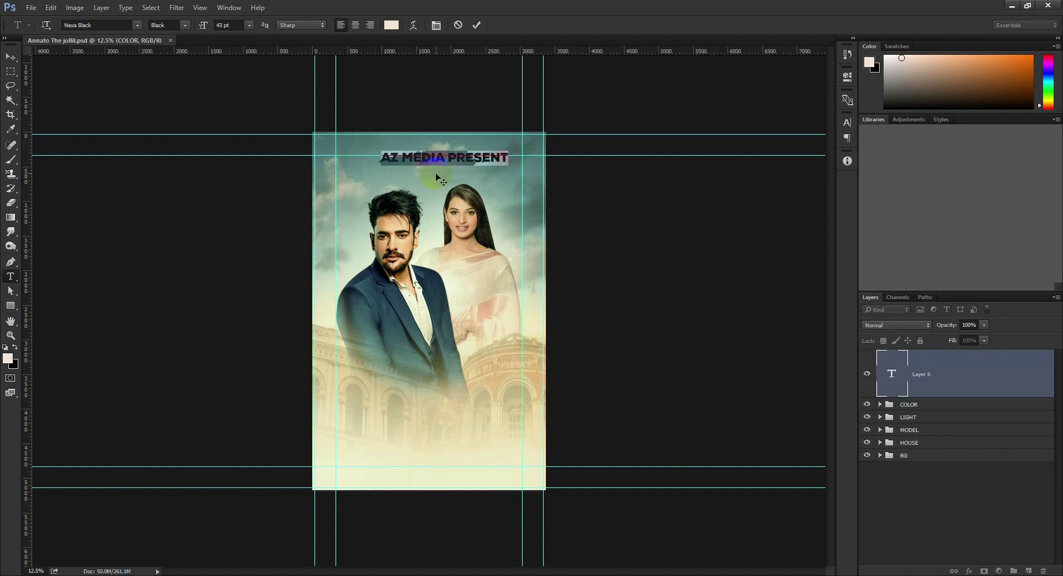
Shrink the title to 29 pt, correct a wrong letter to J, and switch the weight to Nexa Bold
{"action": "left_click", "coordinate": [226, 25]}
{"action": "type", "text": "34"}
{"action": "key", "text": "Return"}
{"action": "type", "text": "29"}
{"action": "key", "text": "Return"}
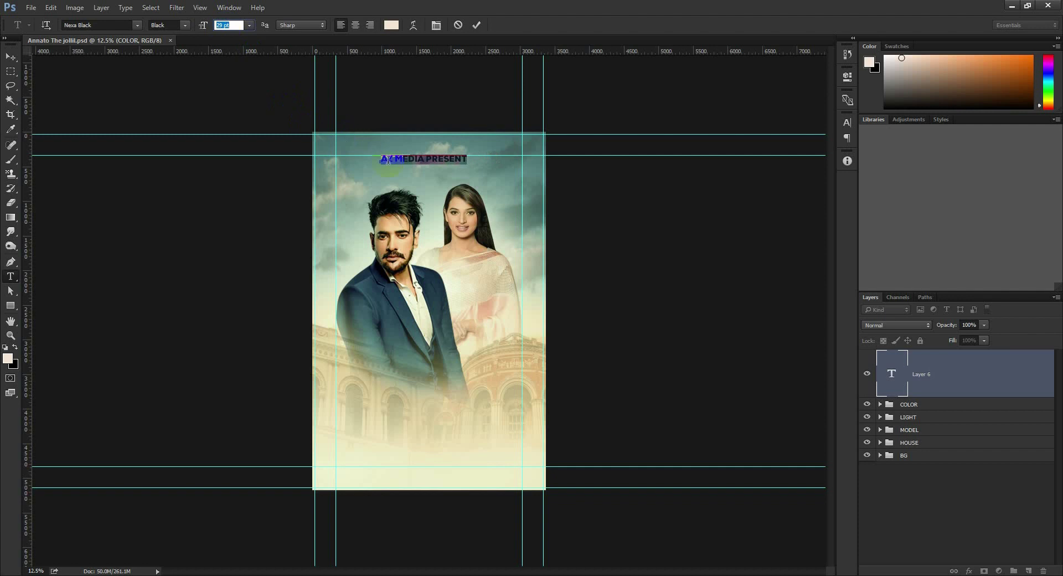
{"action": "left_click_drag", "start_coordinate": [383, 160], "coordinate": [389, 158]}
{"action": "type", "text": "J"}
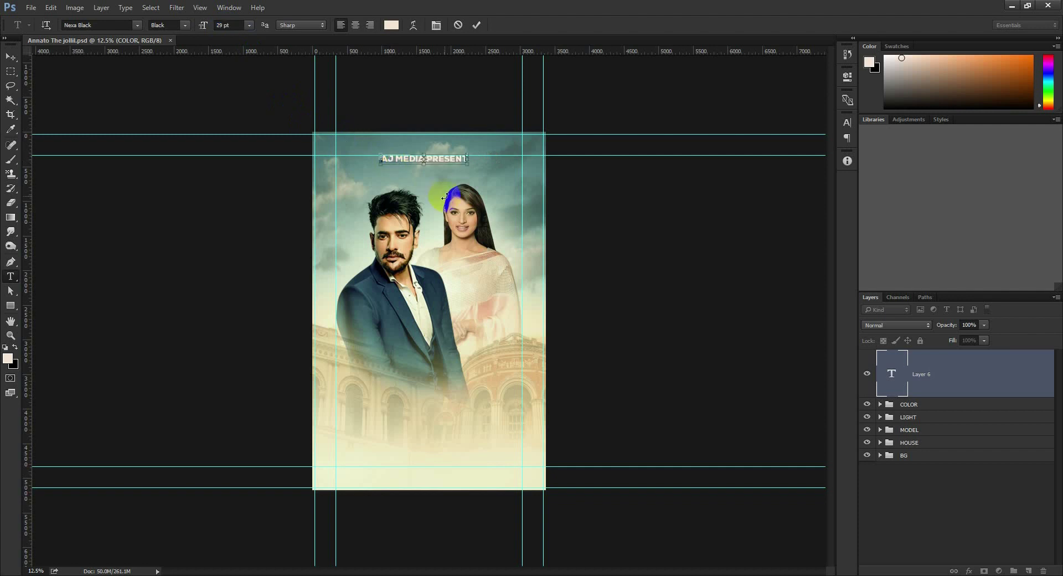
{"action": "key", "text": "ctrl+a"}
{"action": "left_click", "coordinate": [184, 27]}
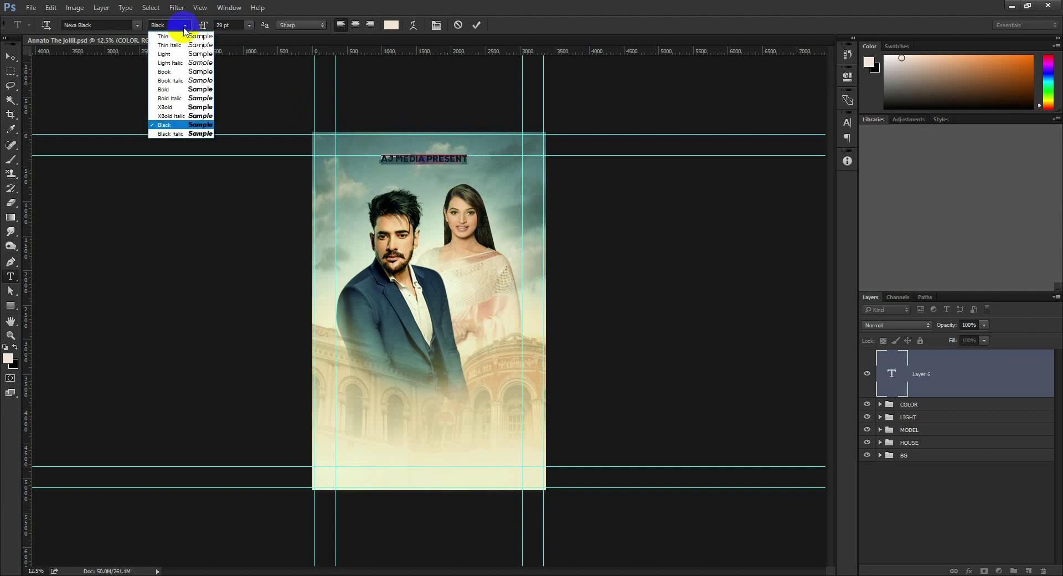
{"action": "left_click", "coordinate": [186, 90]}
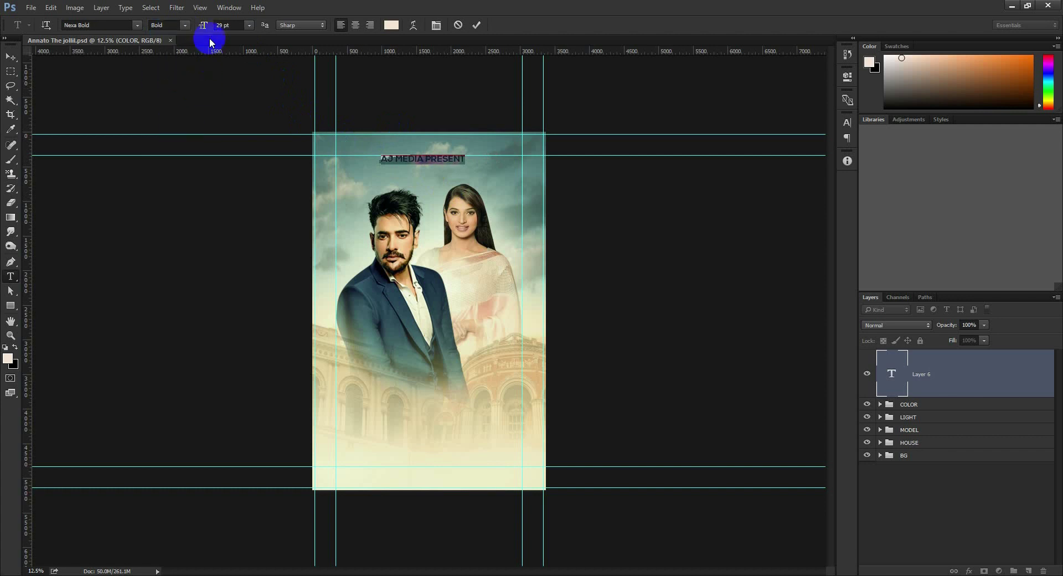
Set the title to 21 pt with letter spacing widened beyond 280, then commit it
{"action": "left_click", "coordinate": [230, 25]}
{"action": "type", "text": "24"}
{"action": "key", "text": "Return"}
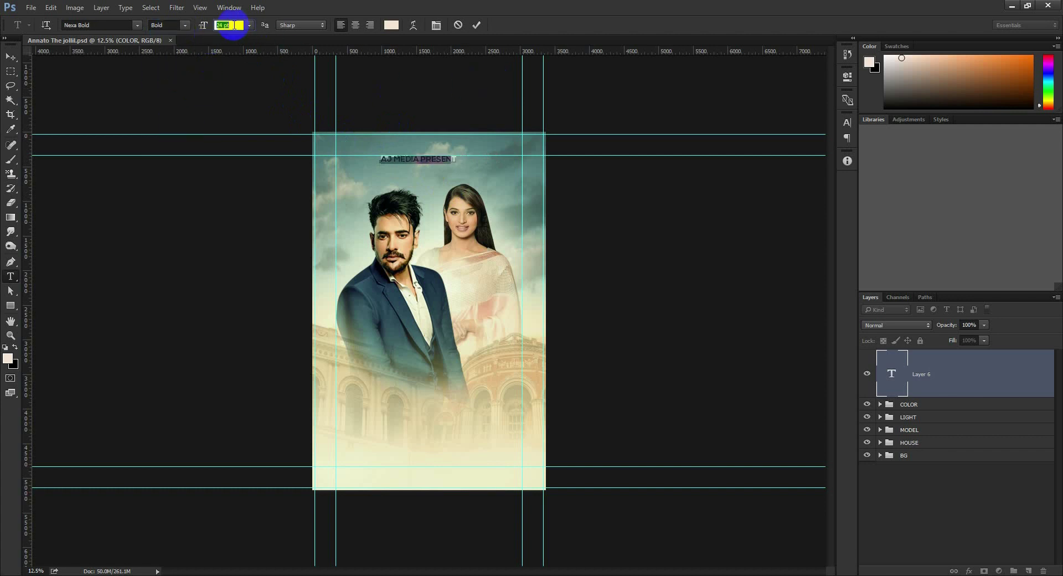
{"action": "key", "text": "Down"}
{"action": "key", "text": "Down"}
{"action": "key", "text": "Down"}
{"action": "left_click", "coordinate": [847, 122]}
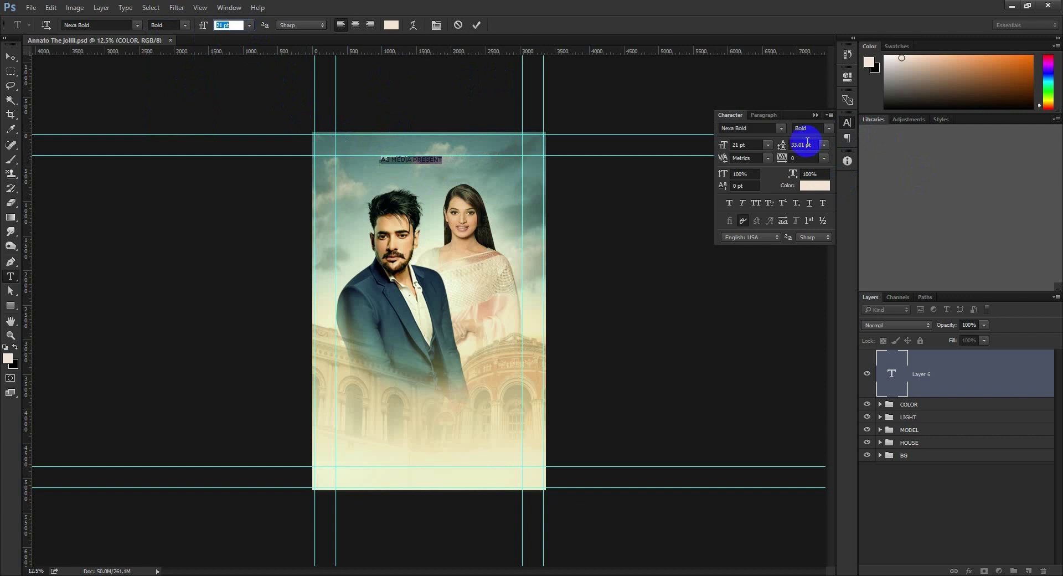
{"action": "left_click", "coordinate": [806, 158]}
{"action": "type", "text": "280"}
{"action": "key", "text": "Return"}
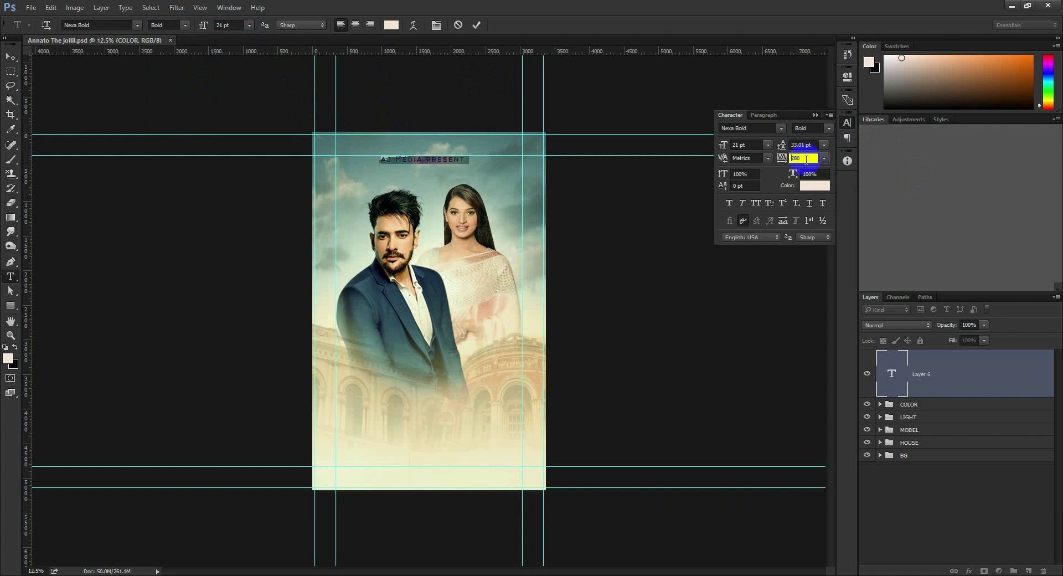
{"action": "key", "text": "shift+Up"}
{"action": "key", "text": "shift+Up"}
{"action": "key", "text": "shift+Up"}
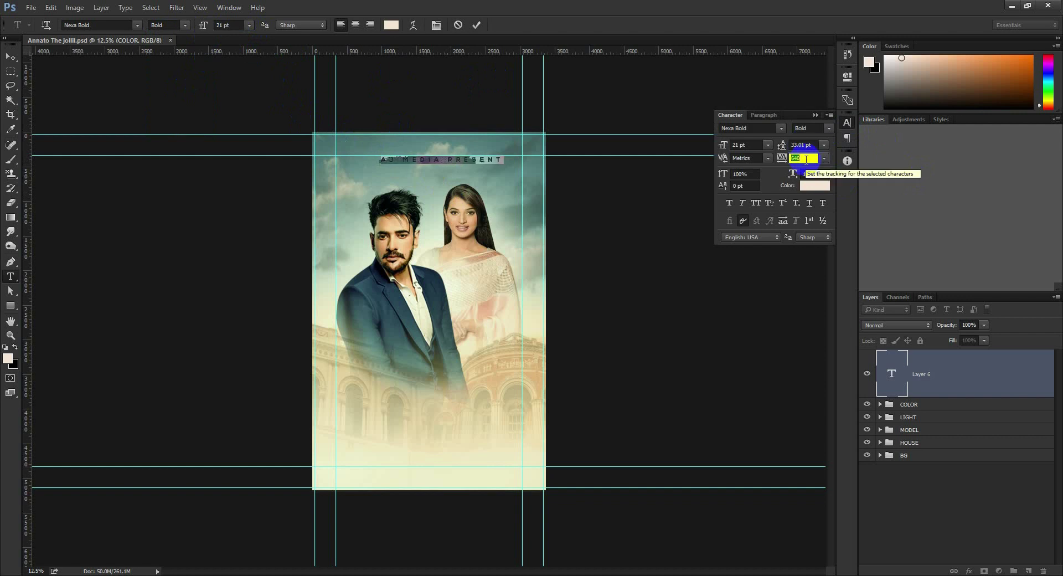
{"action": "left_click", "coordinate": [476, 25]}
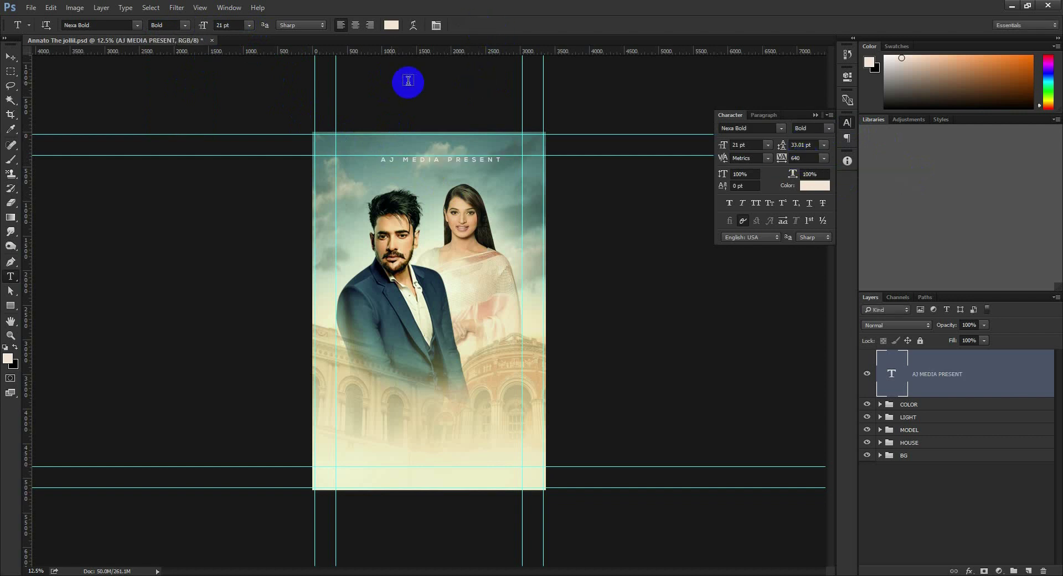
{"action": "left_click", "coordinate": [11, 57]}
Nudge the title slightly left and up and bring the poster's top into view
{"action": "left_click_drag", "start_coordinate": [461, 161], "coordinate": [454, 159]}
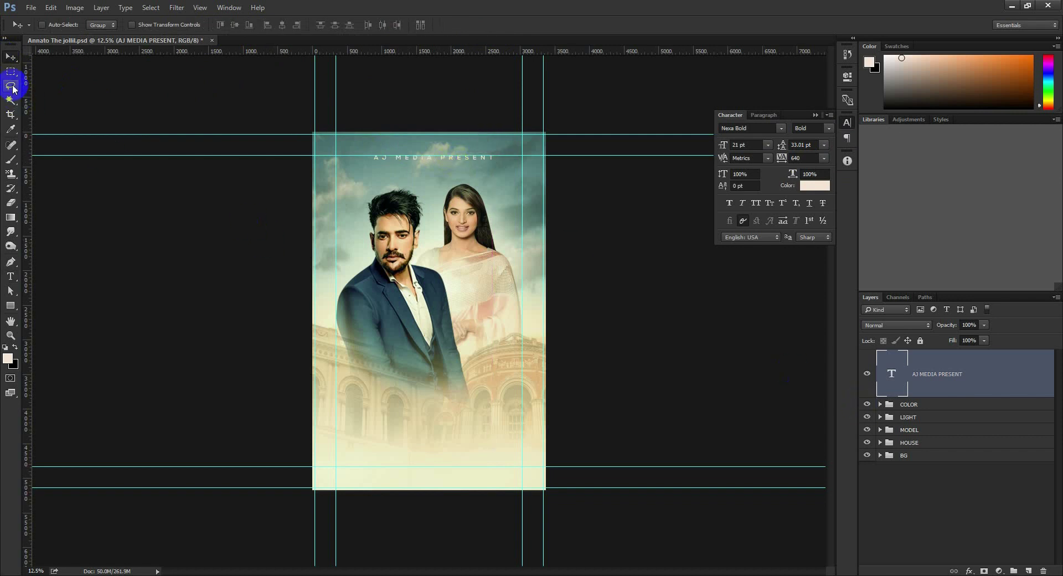
{"action": "left_click", "coordinate": [10, 308]}
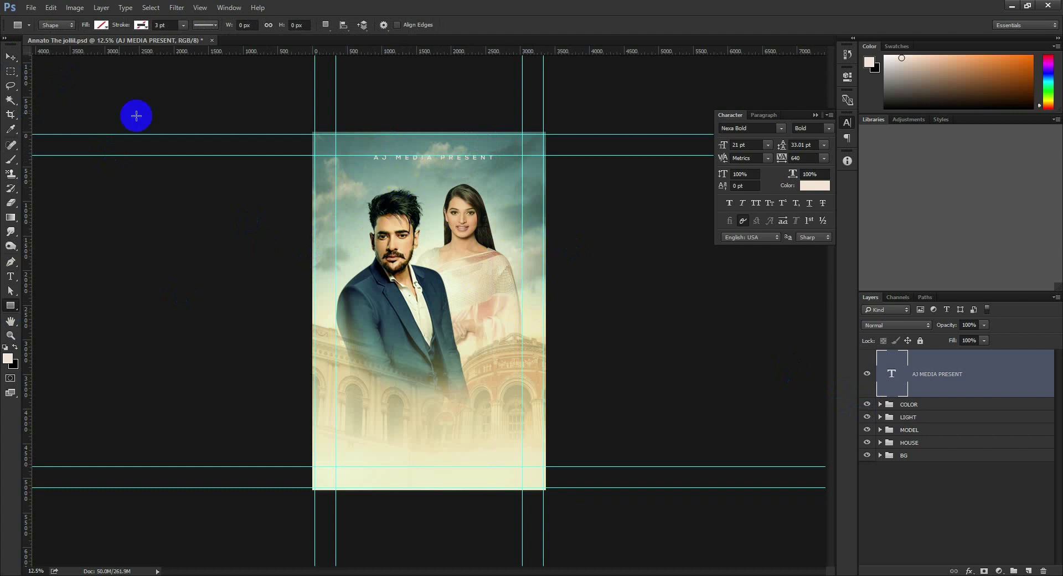
{"action": "key", "text": "ctrl+semicolon"}
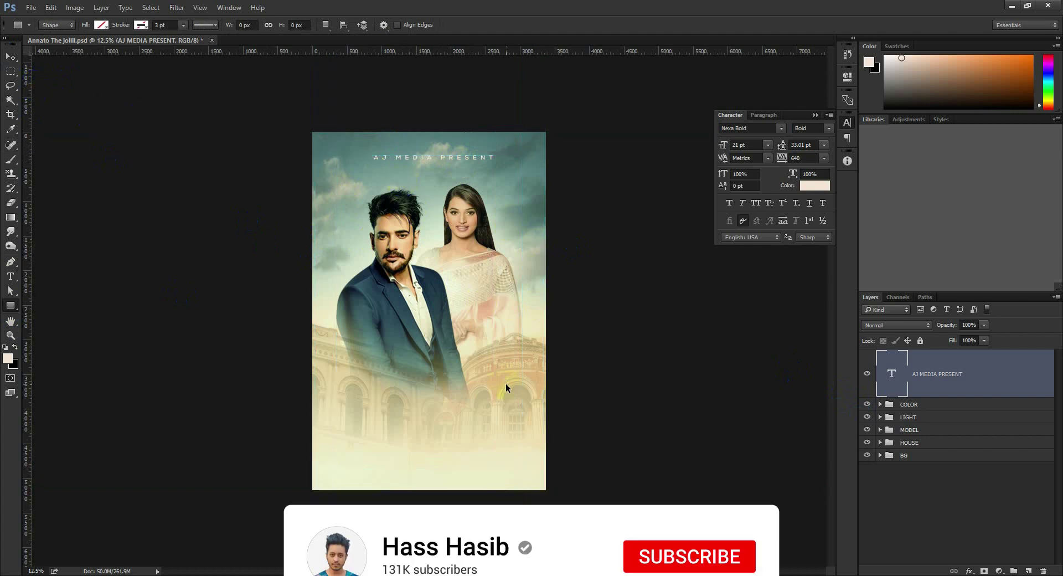
{"action": "key", "text": "ctrl+semicolon"}
{"action": "left_click", "coordinate": [10, 57]}
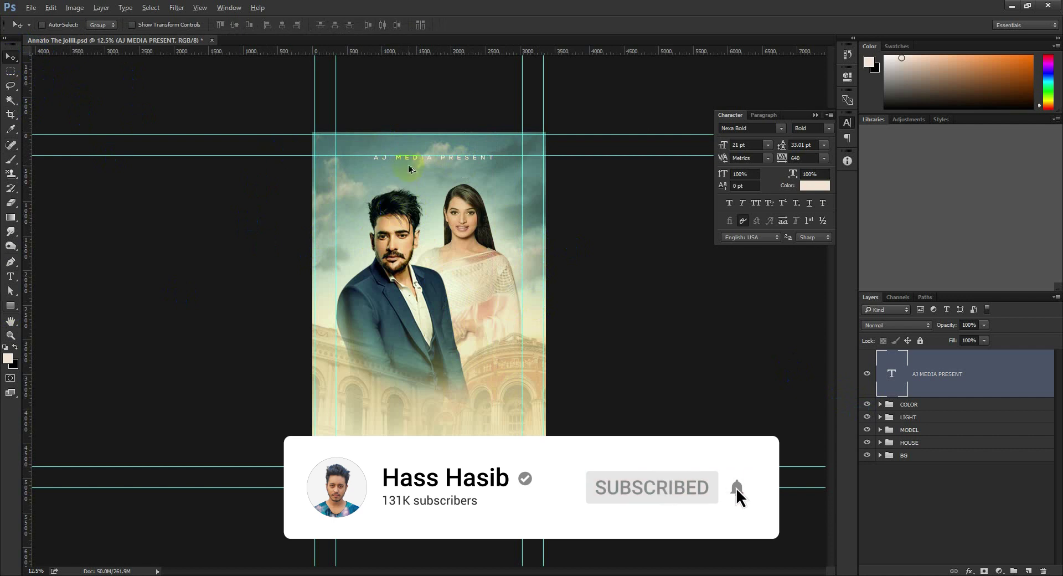
{"action": "scroll", "coordinate": [409, 156], "scroll_direction": "up", "scroll_amount": 3}
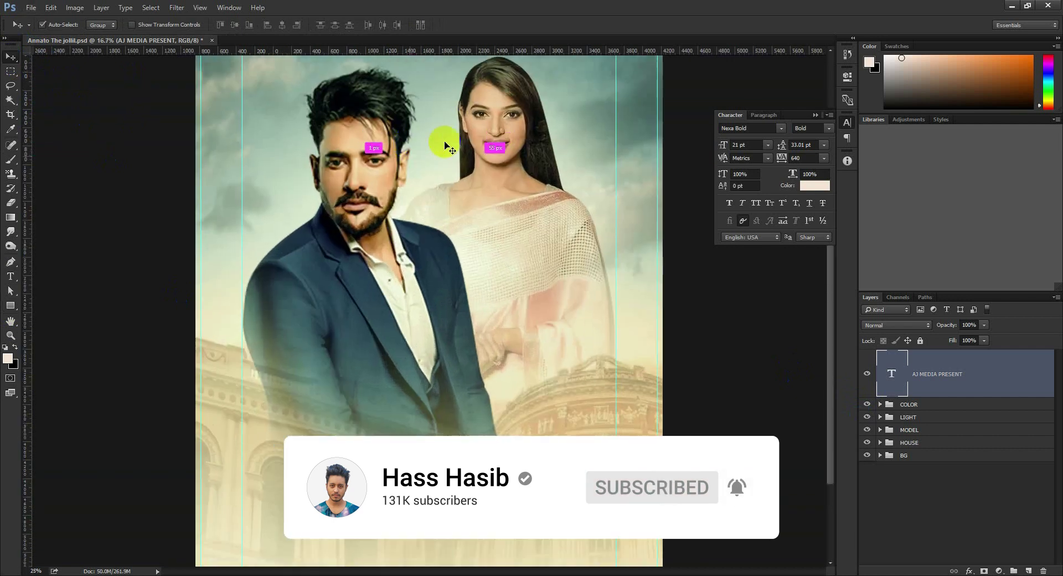
{"action": "left_click_drag", "start_coordinate": [441, 235], "coordinate": [435, 277]}
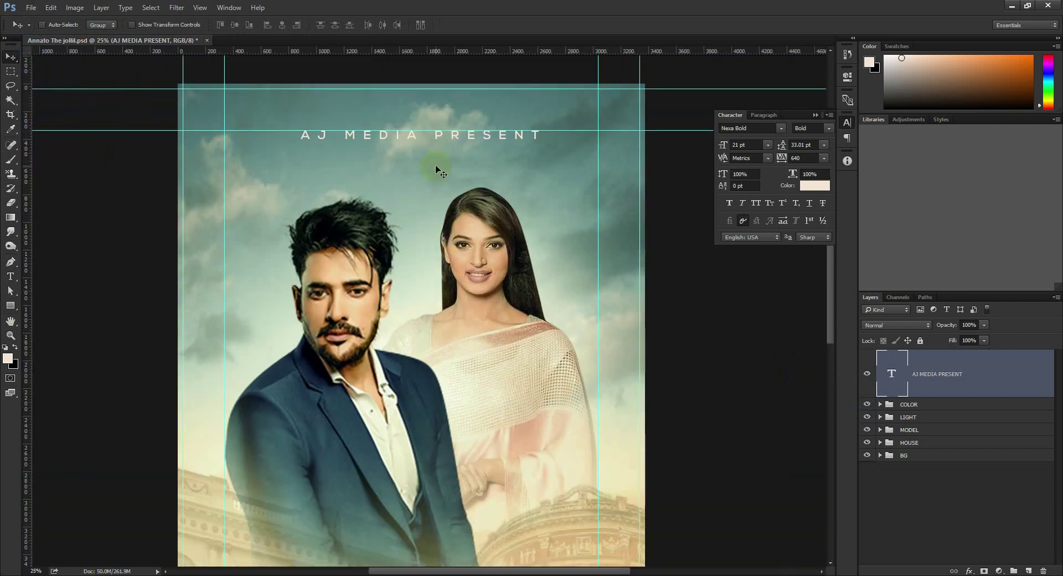
Centre the title horizontally on the canvas with Align Horizontal Centers, then deselect
{"action": "key", "text": "ctrl+a"}
{"action": "left_click", "coordinate": [282, 25]}
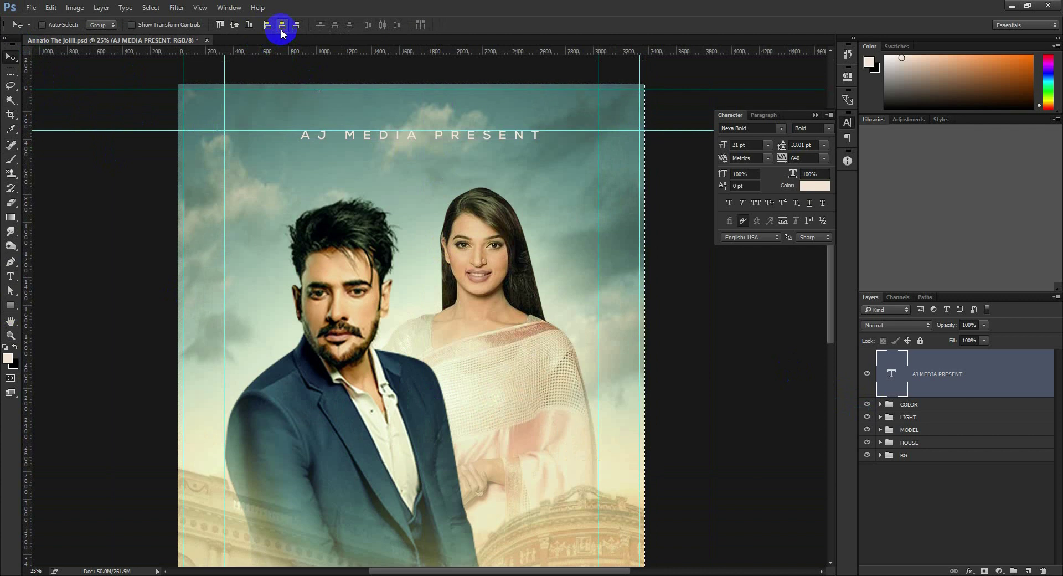
{"action": "key", "text": "ctrl+d"}
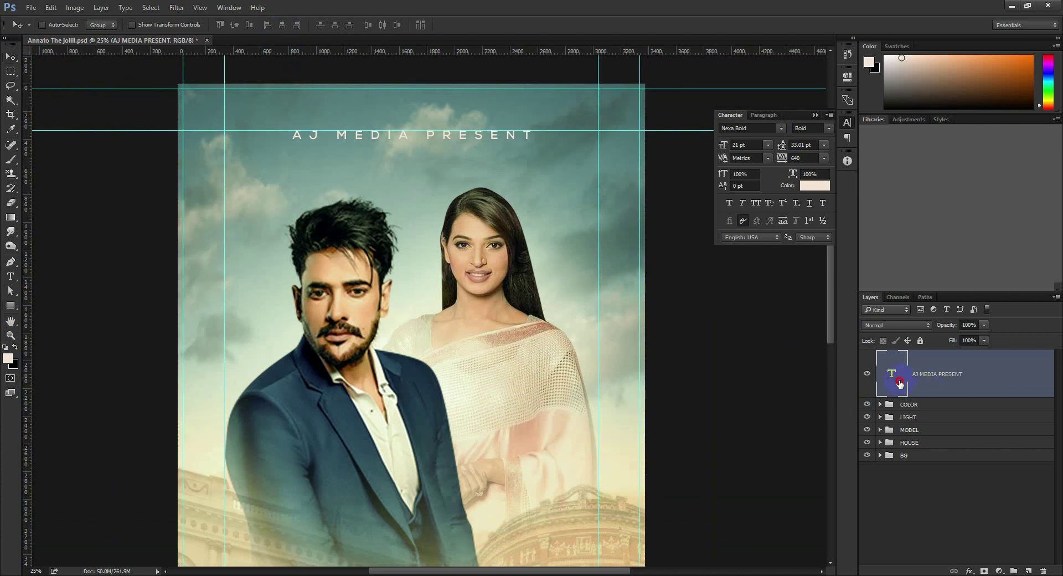
{"action": "double_click", "coordinate": [891, 374]}
Colour the title a dark blue sampled from the man's suit and set its blend mode to Overlay
{"action": "left_click", "coordinate": [391, 24]}
{"action": "left_click_drag", "start_coordinate": [321, 381], "coordinate": [312, 389]}
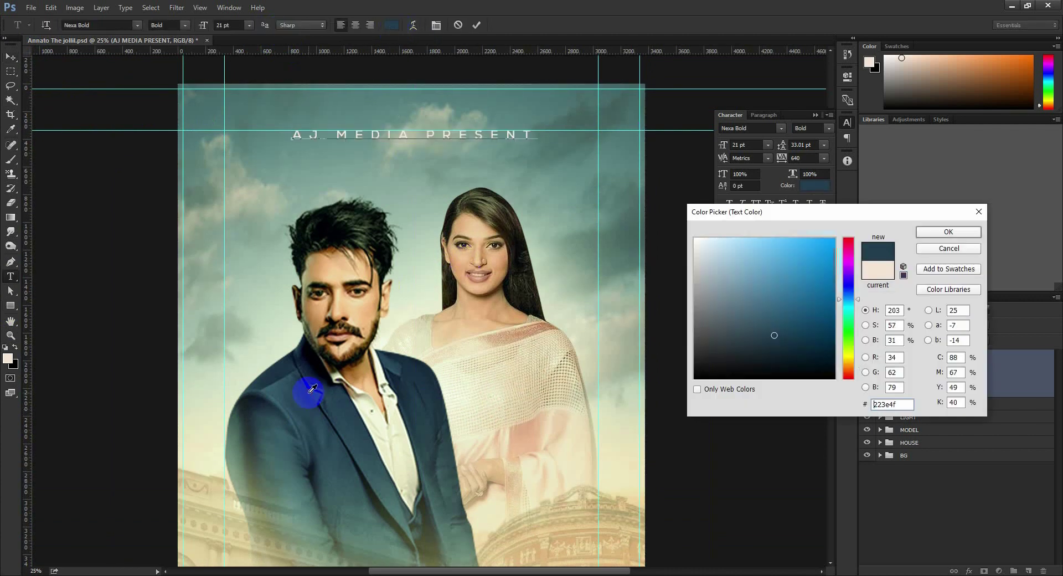
{"action": "left_click", "coordinate": [930, 232]}
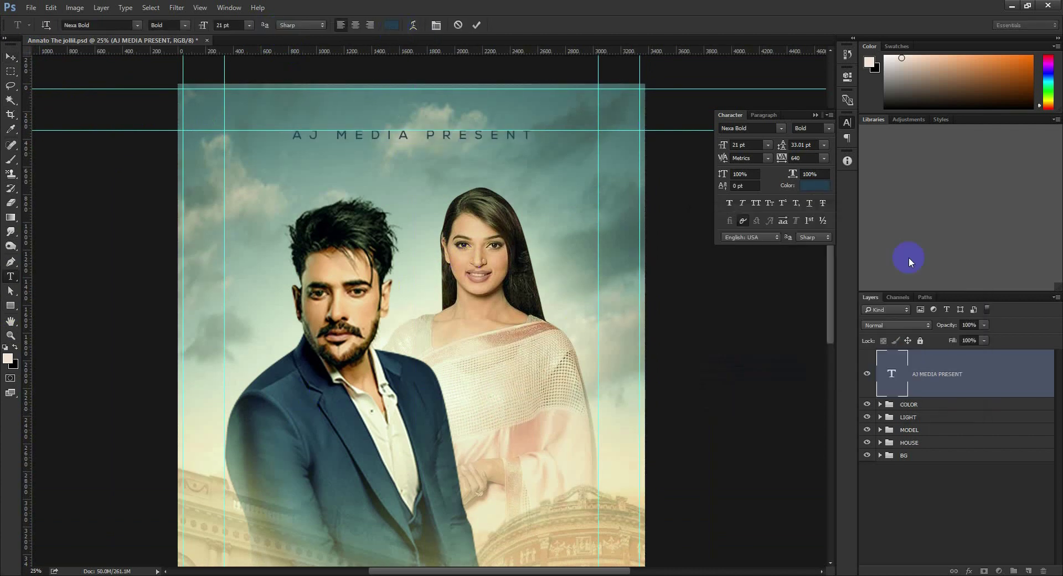
{"action": "key", "text": "ctrl+Return"}
{"action": "key", "text": "v"}
{"action": "left_click", "coordinate": [897, 325]}
{"action": "left_click", "coordinate": [882, 437]}
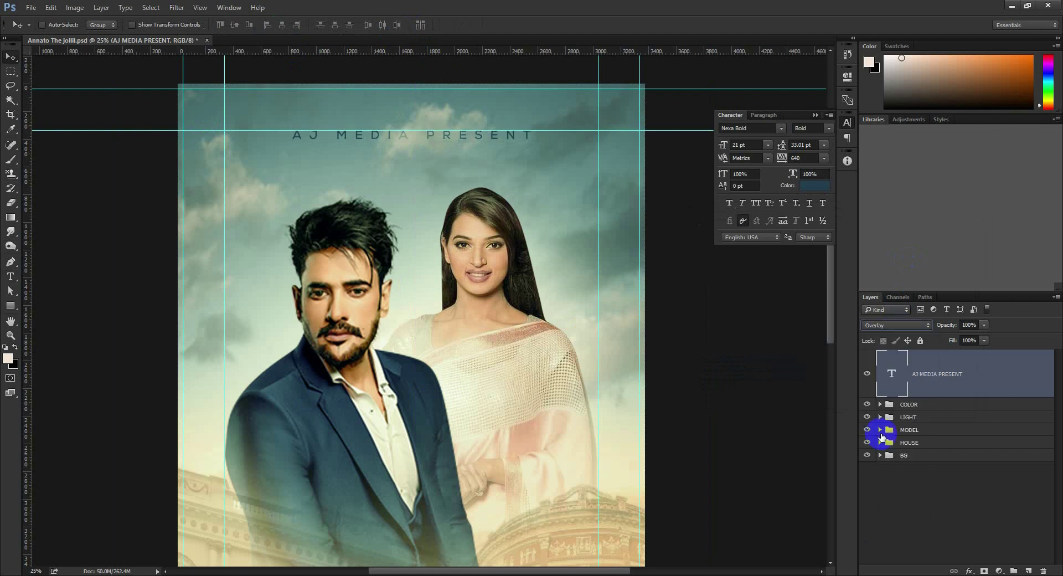
{"action": "key", "text": "ctrl+semicolon"}
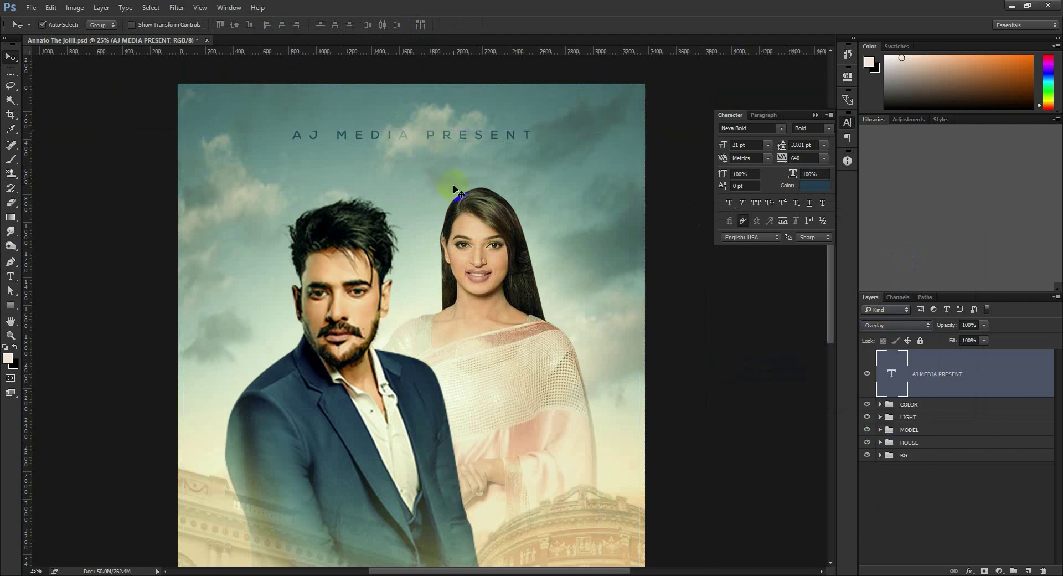
{"action": "key", "text": "ctrl+minus"}
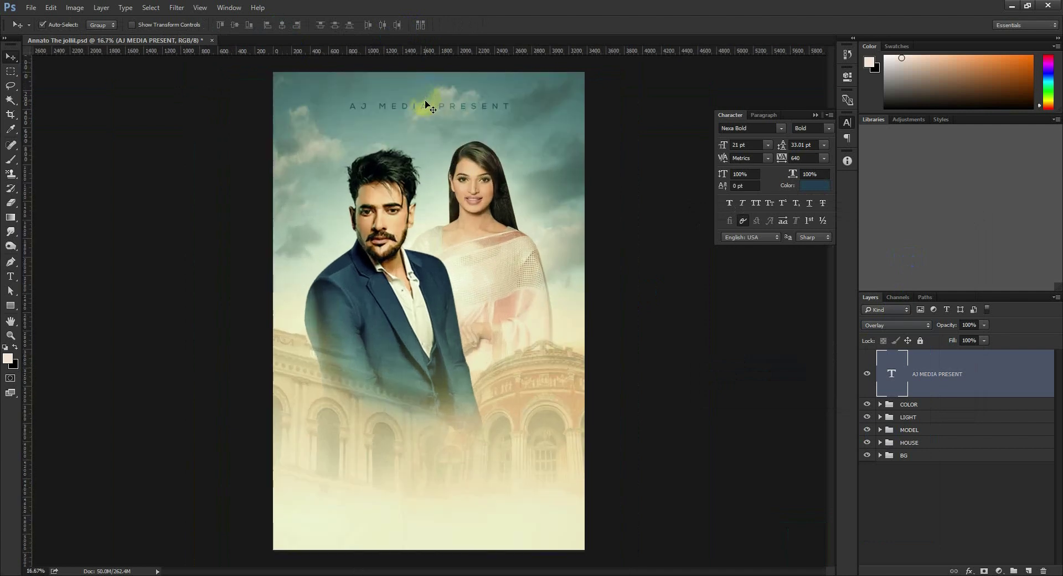
{"action": "key", "text": "ctrl+semicolon"}
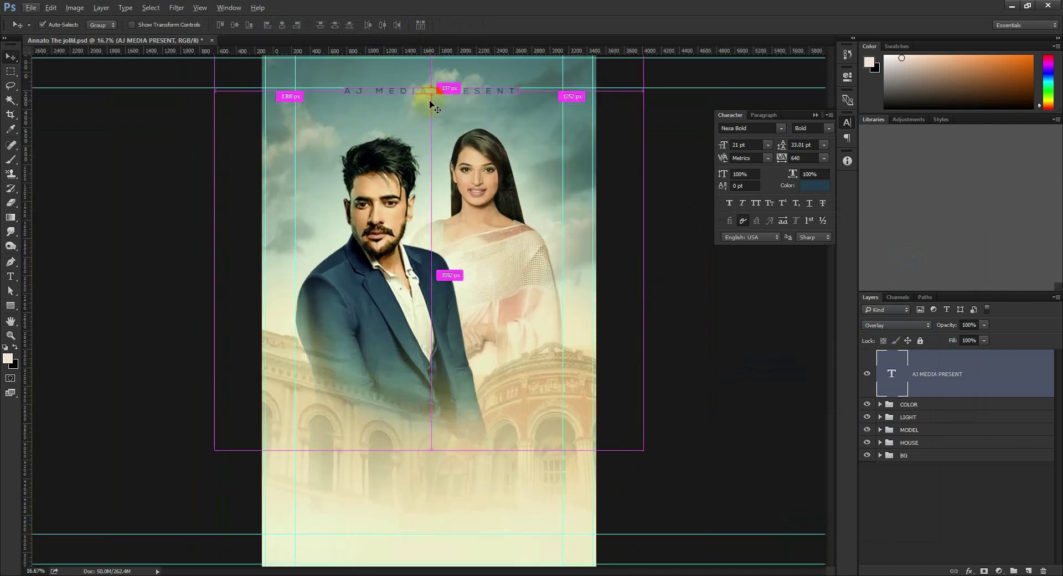
{"action": "key", "text": "ctrl+plus"}
{"action": "left_click_drag", "start_coordinate": [441, 124], "coordinate": [432, 302]}
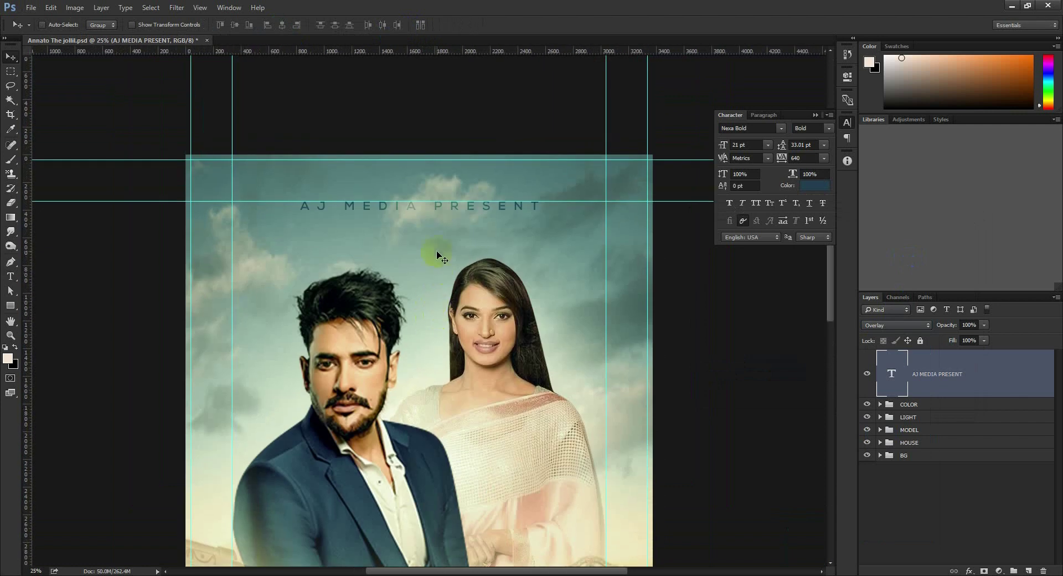
Duplicate the title just below itself and change the copy to read ACTION FILM
{"action": "key", "text": "ctrl+plus"}
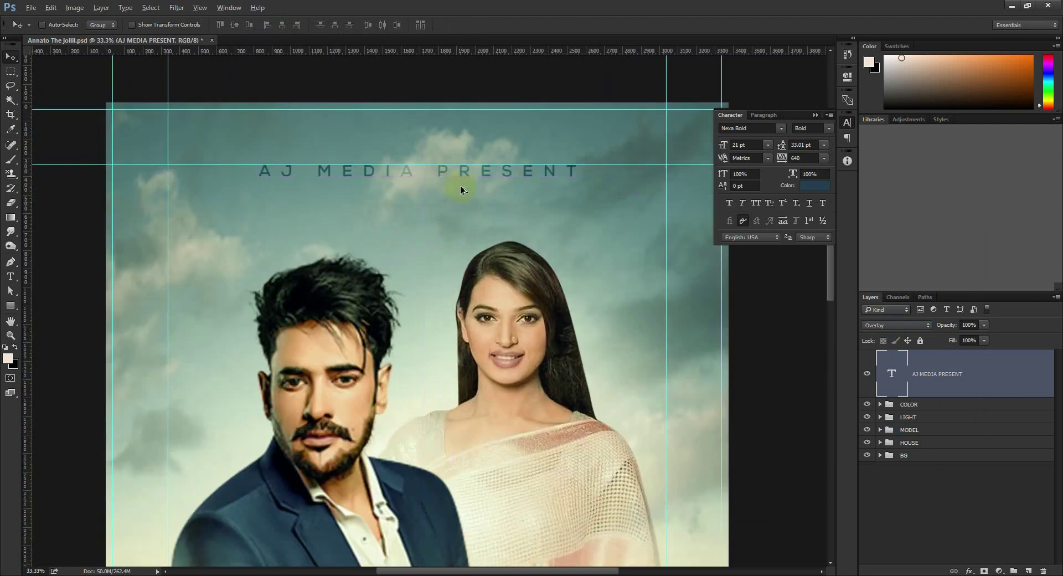
{"action": "left_click_drag", "start_coordinate": [459, 188], "coordinate": [460, 209]}
{"action": "double_click", "coordinate": [892, 372]}
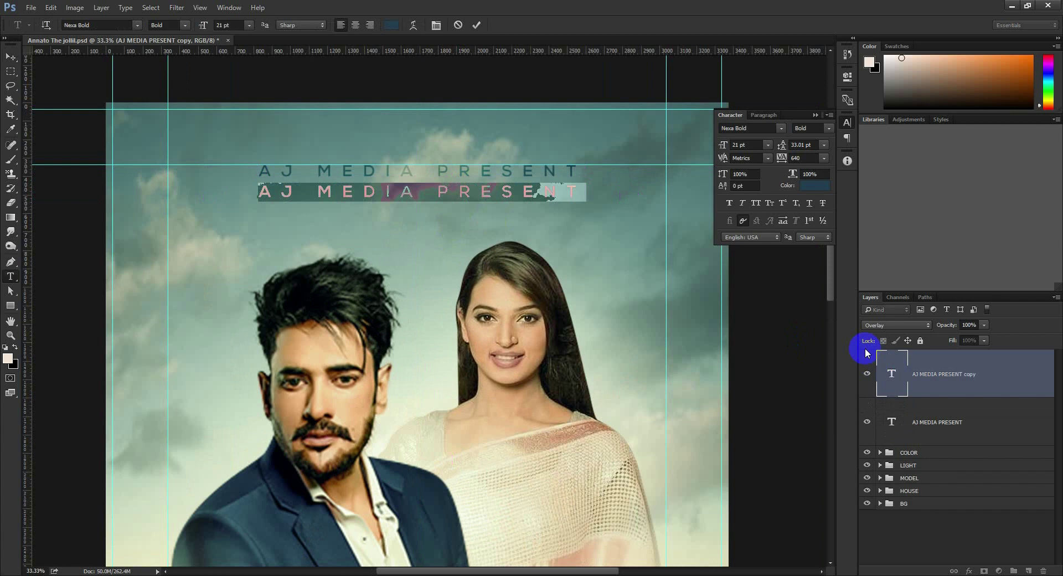
{"action": "type", "text": "ACT"}
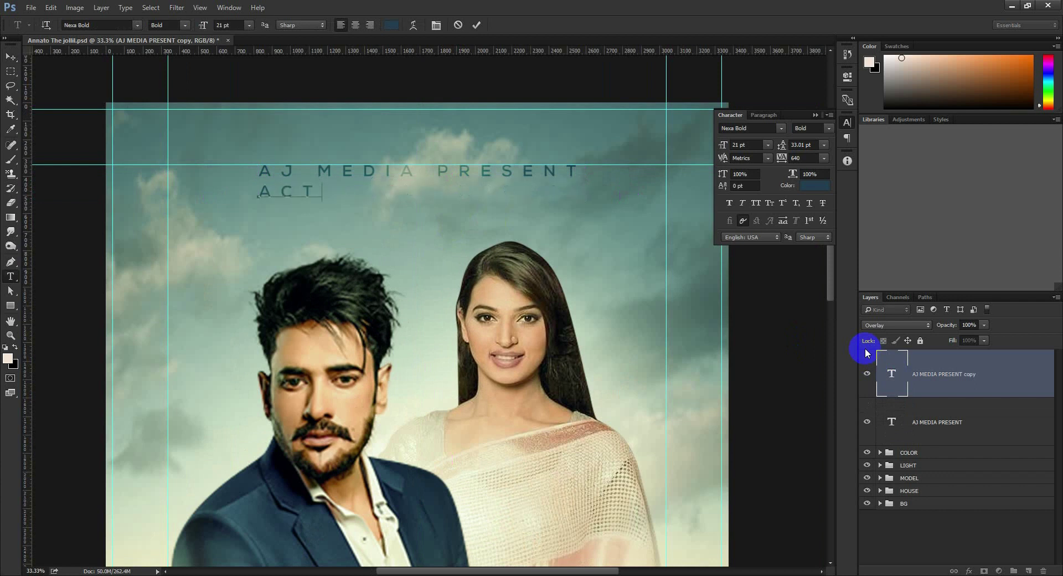
{"action": "type", "text": "ION FIL"}
{"action": "type", "text": "M"}
Set ACTION FILM to 14 pt with letter spacing 540
{"action": "key", "text": "ctrl+a"}
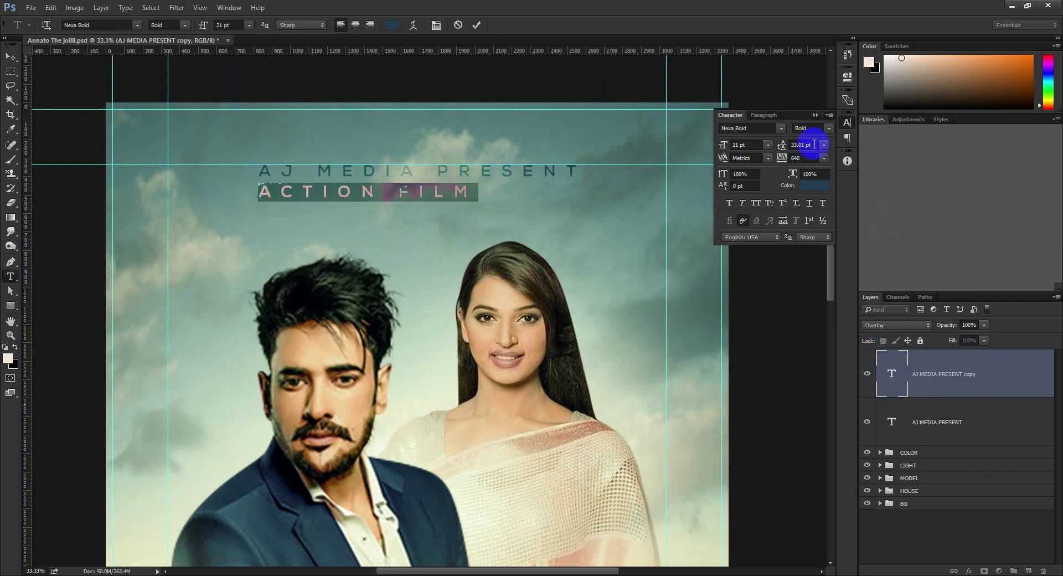
{"action": "left_click", "coordinate": [824, 145]}
{"action": "left_click", "coordinate": [768, 145]}
{"action": "left_click", "coordinate": [754, 238]}
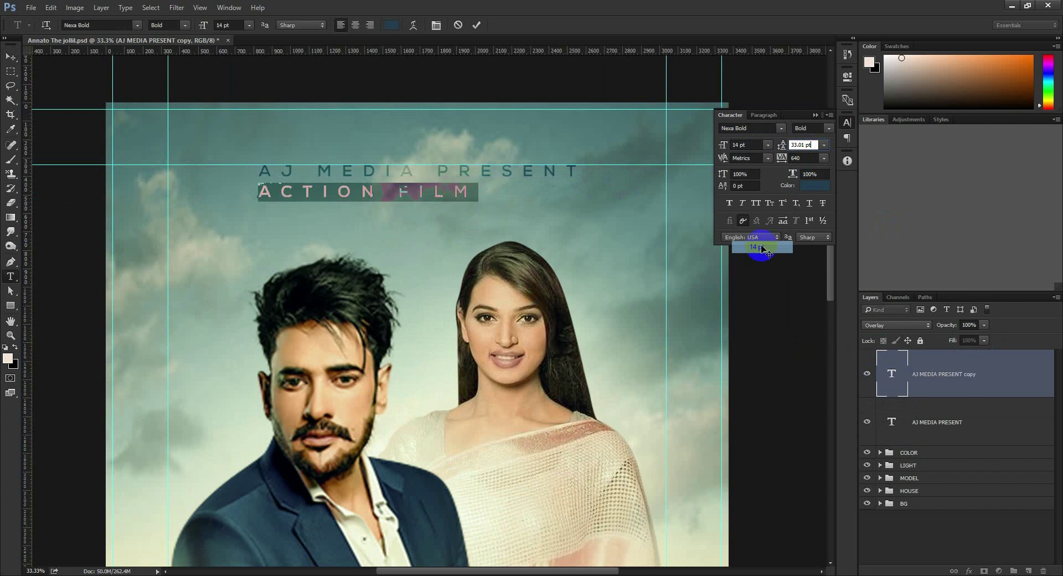
{"action": "left_click", "coordinate": [803, 157]}
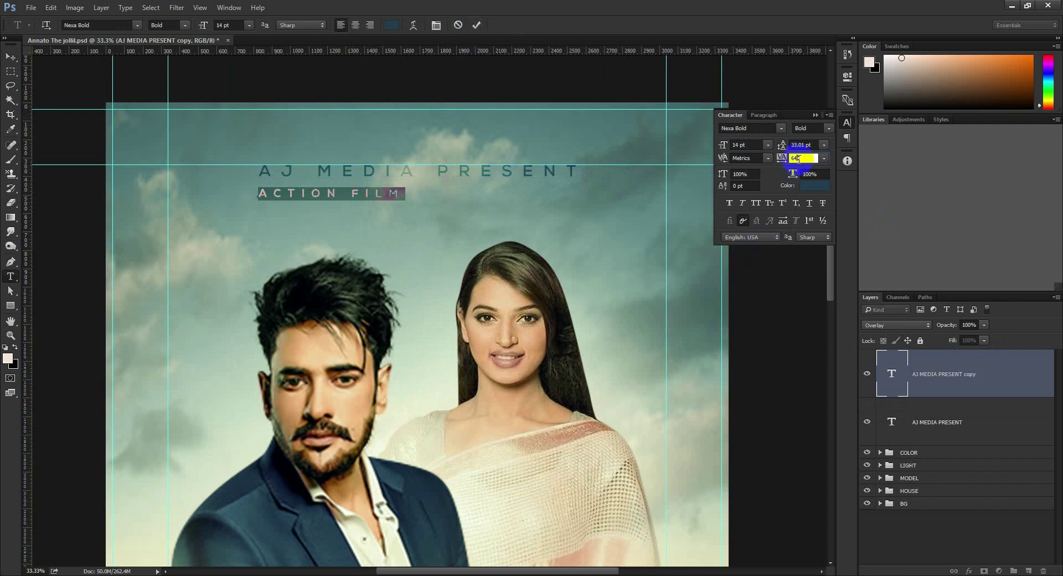
{"action": "type", "text": "600"}
{"action": "key", "text": "Return"}
{"action": "type", "text": "540"}
{"action": "key", "text": "Return"}
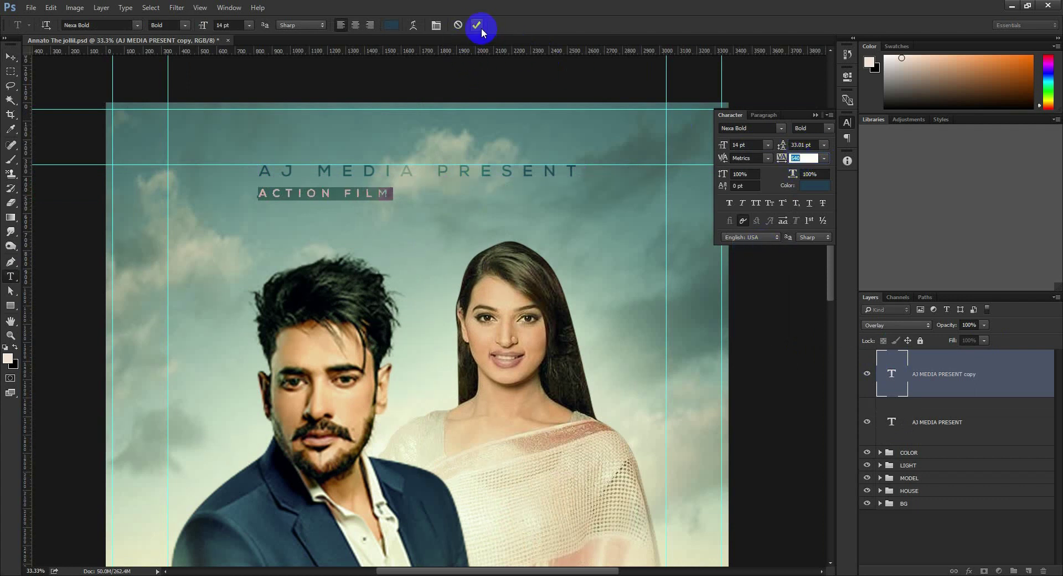
Commit ACTION FILM and centre it horizontally on the canvas
{"action": "left_click", "coordinate": [477, 25]}
{"action": "key", "text": "v"}
{"action": "key", "text": "ctrl+a"}
{"action": "left_click", "coordinate": [281, 25]}
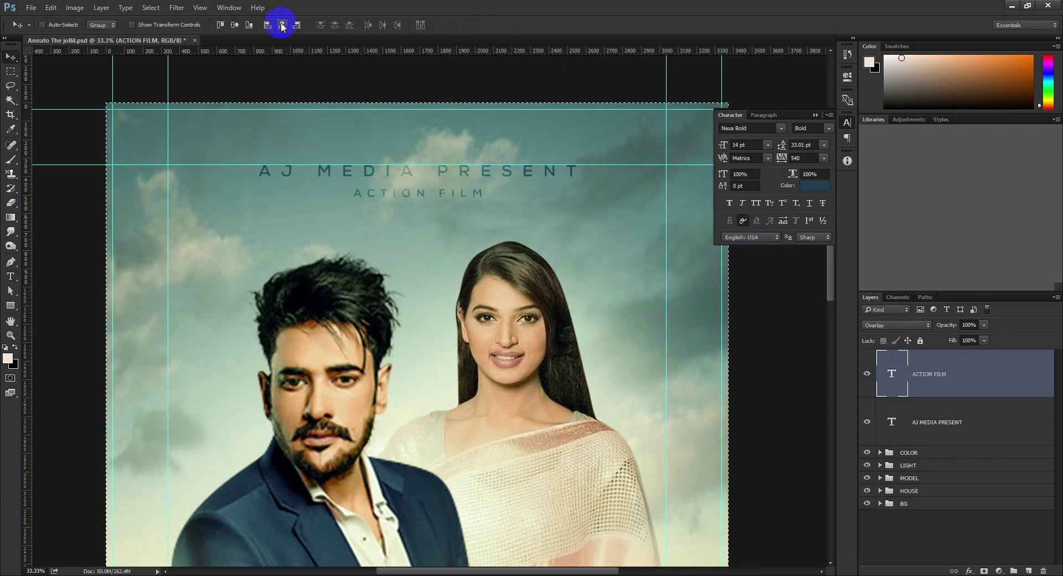
{"action": "key", "text": "ctrl+d"}
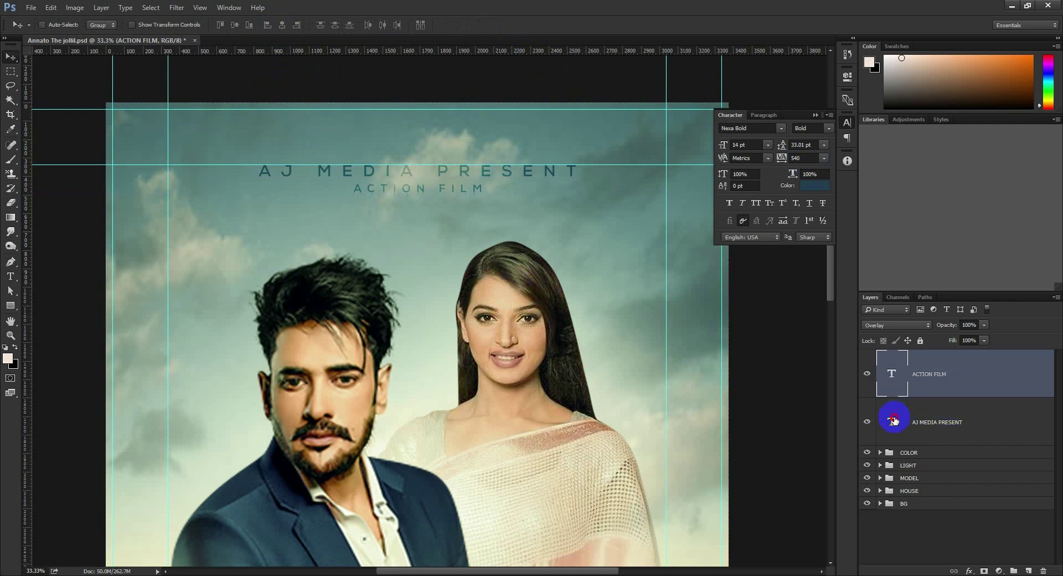
Resize AJ MEDIA PRESENT to 12 pt with much wider letter spacing and commit
{"action": "double_click", "coordinate": [892, 423]}
{"action": "left_click", "coordinate": [247, 27]}
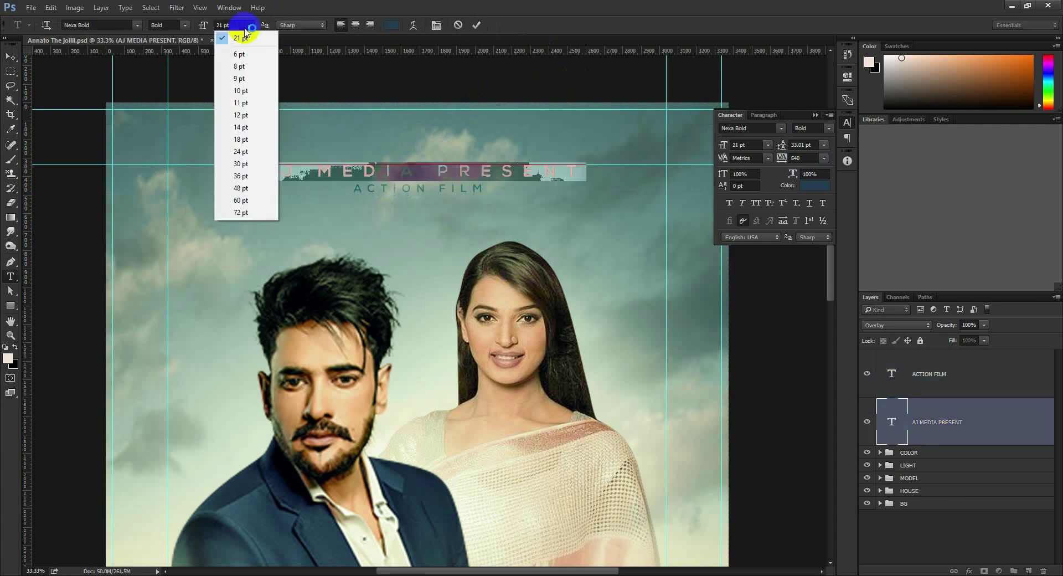
{"action": "left_click", "coordinate": [254, 114]}
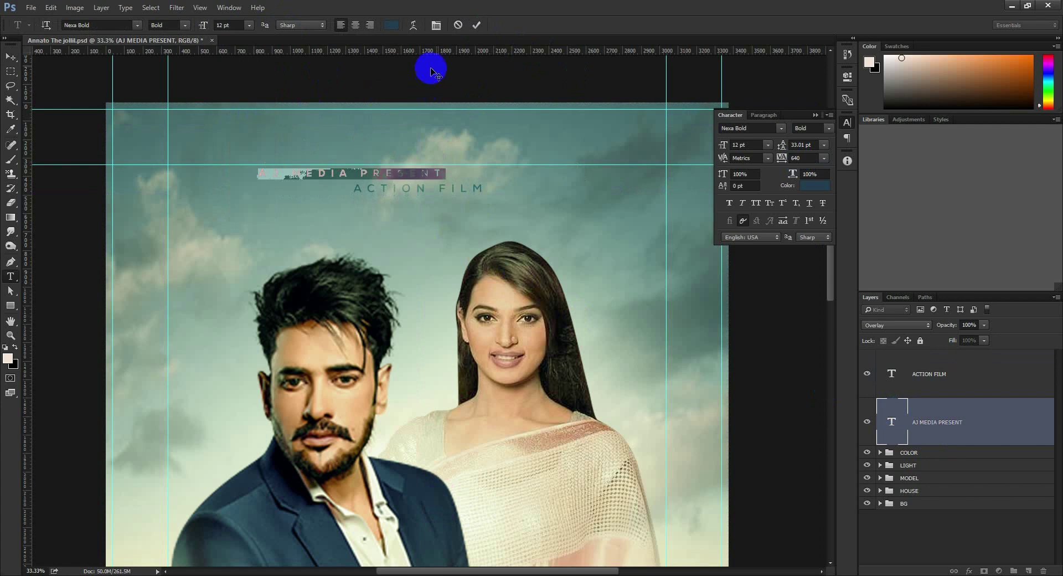
{"action": "left_click", "coordinate": [798, 158]}
{"action": "key", "text": "shift+Up"}
{"action": "key", "text": "shift+Up"}
{"action": "key", "text": "shift+Up"}
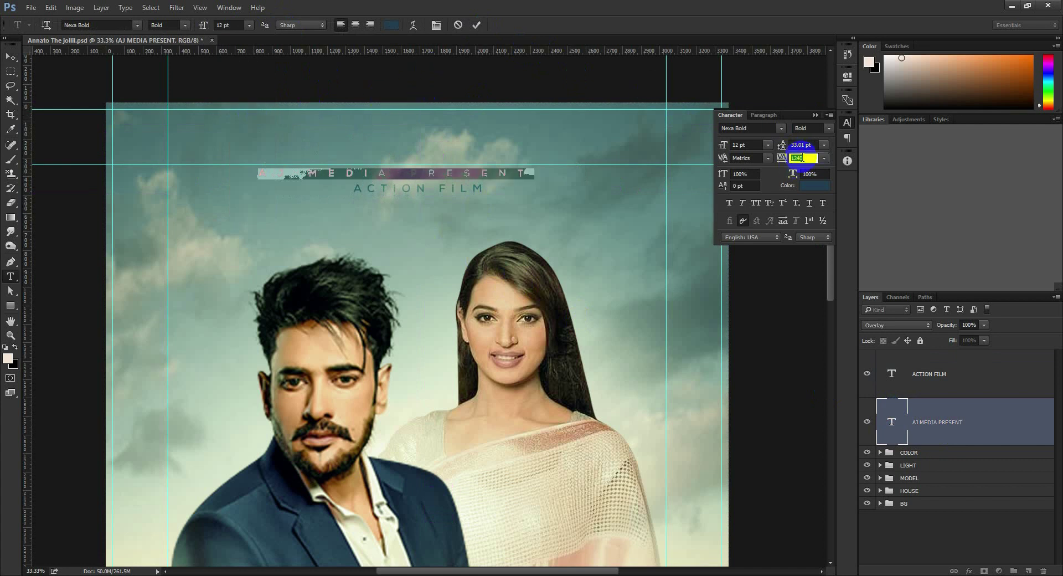
{"action": "key", "text": "shift+Up"}
{"action": "key", "text": "shift+Up"}
{"action": "left_click", "coordinate": [478, 26]}
{"action": "key", "text": "v"}
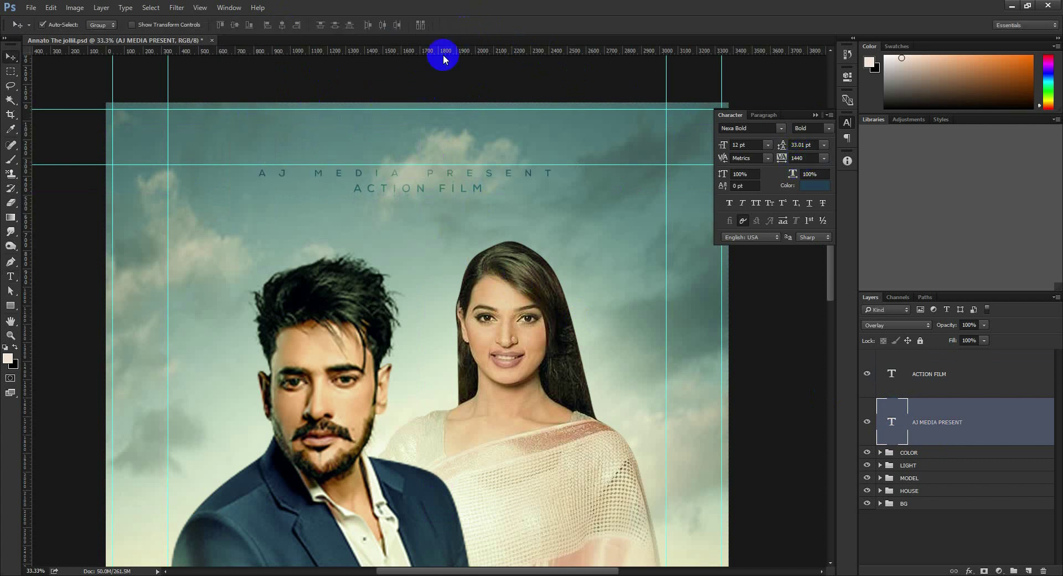
{"action": "key", "text": "ctrl+a"}
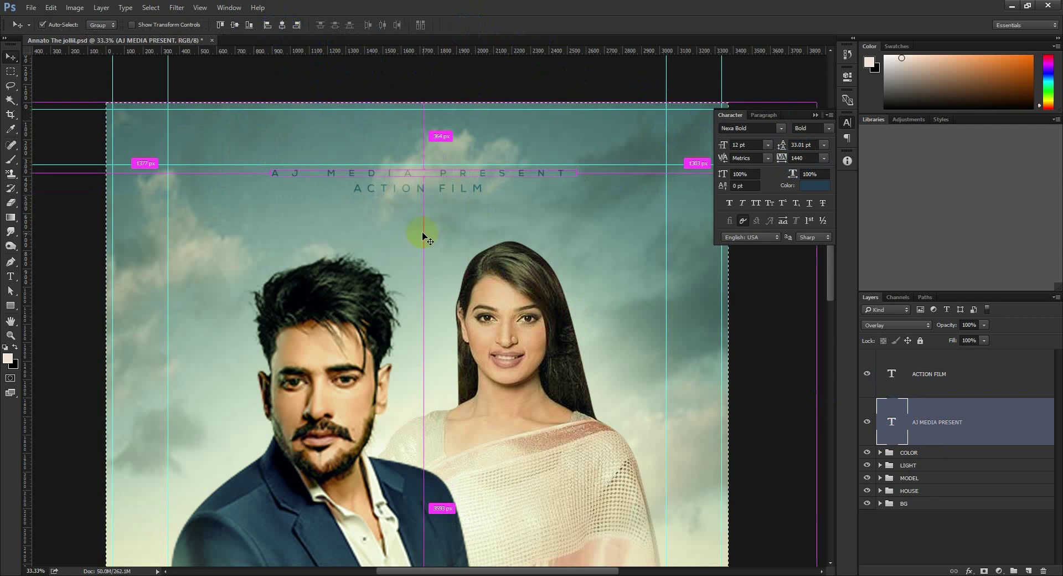
{"action": "key", "text": "ctrl+d"}
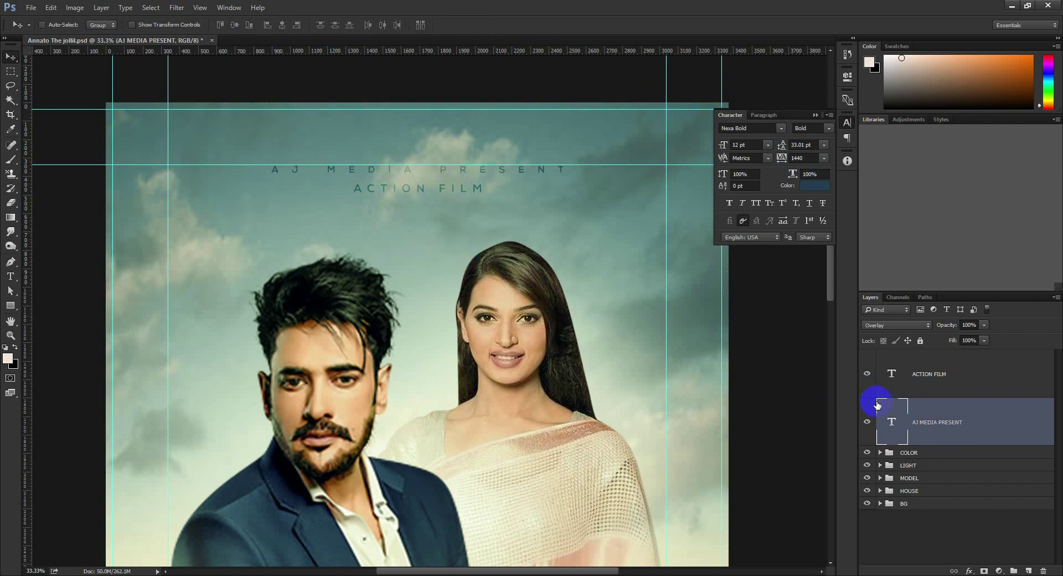
Edit the second line, replacing PRODUCE with IND. so it reads ACTION FILM IND
{"action": "double_click", "coordinate": [892, 373]}
{"action": "type", "text": "0"}
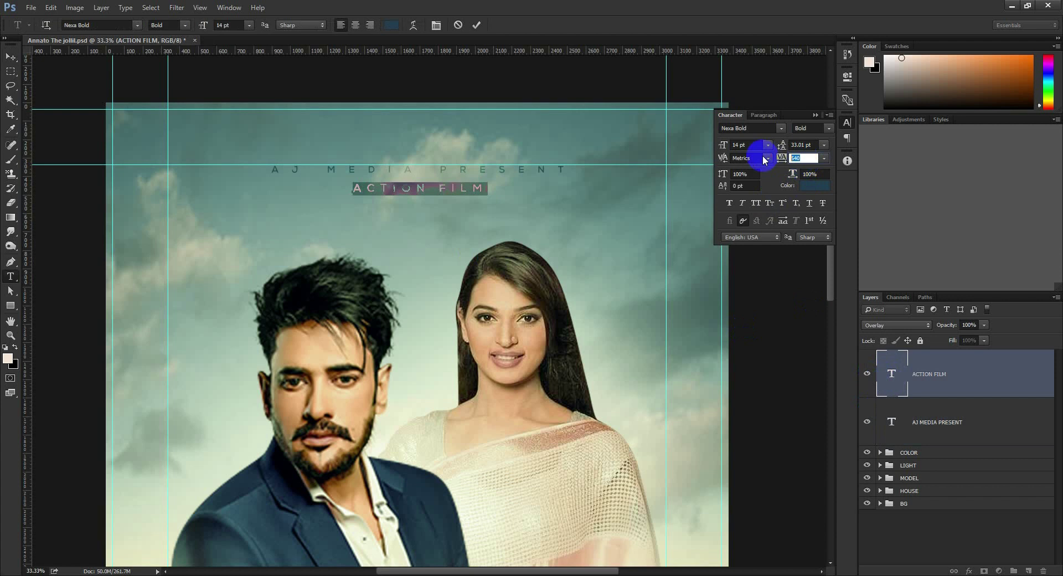
{"action": "key", "text": "Return"}
{"action": "left_click", "coordinate": [535, 219]}
{"action": "type", "text": "PRODUCE"}
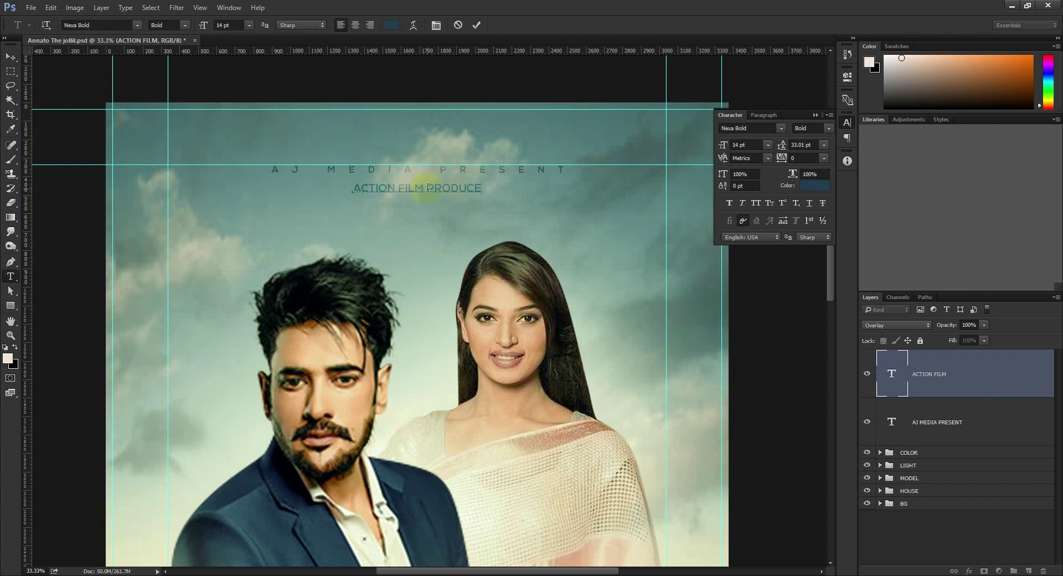
{"action": "left_click_drag", "start_coordinate": [428, 187], "coordinate": [595, 204]}
{"action": "key", "text": "BackSpace"}
{"action": "type", "text": "IND"}
{"action": "type", "text": "."}
{"action": "left_click", "coordinate": [476, 25]}
Centre ACTION FILM IND. and place it above AJ MEDIA PRESENT
{"action": "key", "text": "v"}
{"action": "key", "text": "ctrl+a"}
{"action": "left_click", "coordinate": [283, 25]}
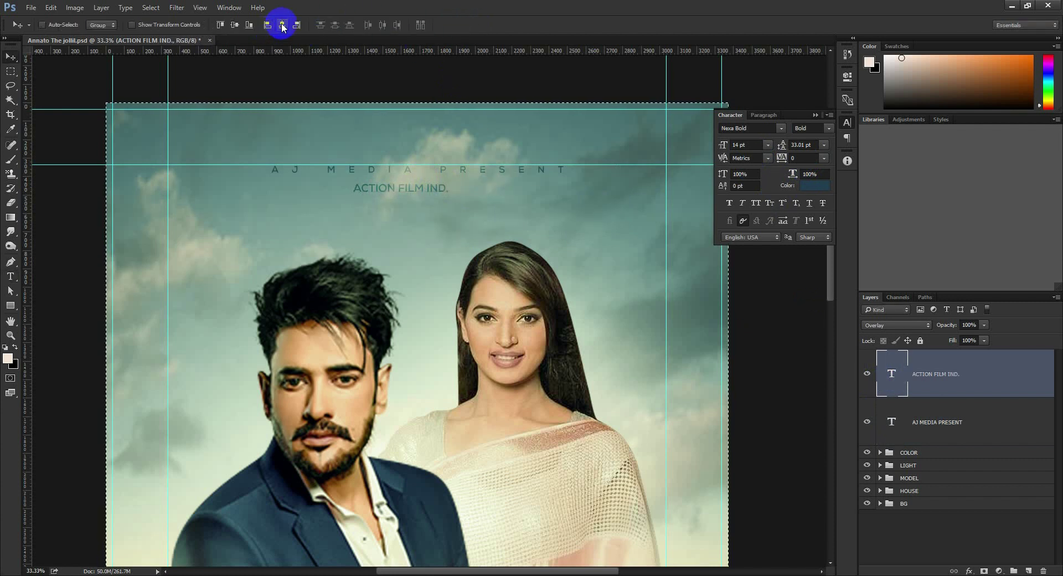
{"action": "key", "text": "ctrl+d"}
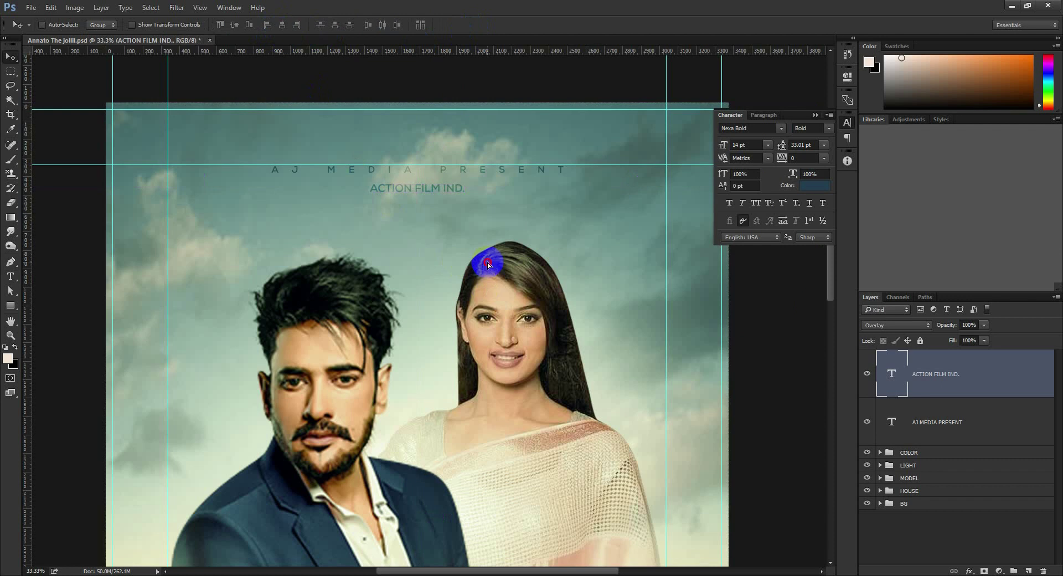
{"action": "left_click_drag", "start_coordinate": [488, 262], "coordinate": [488, 244]}
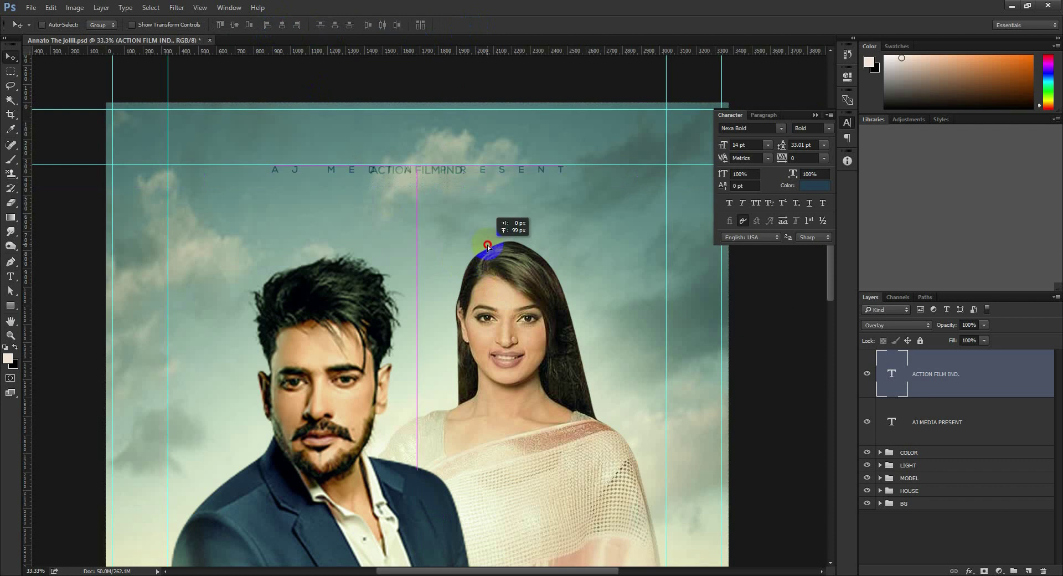
{"action": "left_click", "coordinate": [949, 422]}
{"action": "left_click_drag", "start_coordinate": [498, 208], "coordinate": [505, 223]}
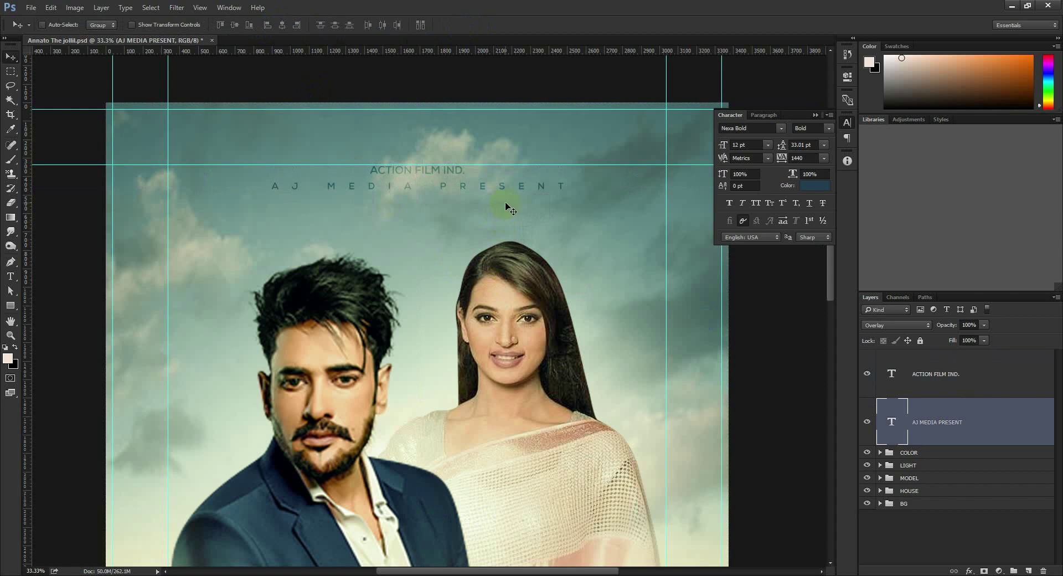
Scale both title layers together to about 131%
{"action": "scroll", "coordinate": [506, 207], "scroll_direction": "down", "scroll_amount": 2}
{"action": "key", "text": "ctrl+semicolon"}
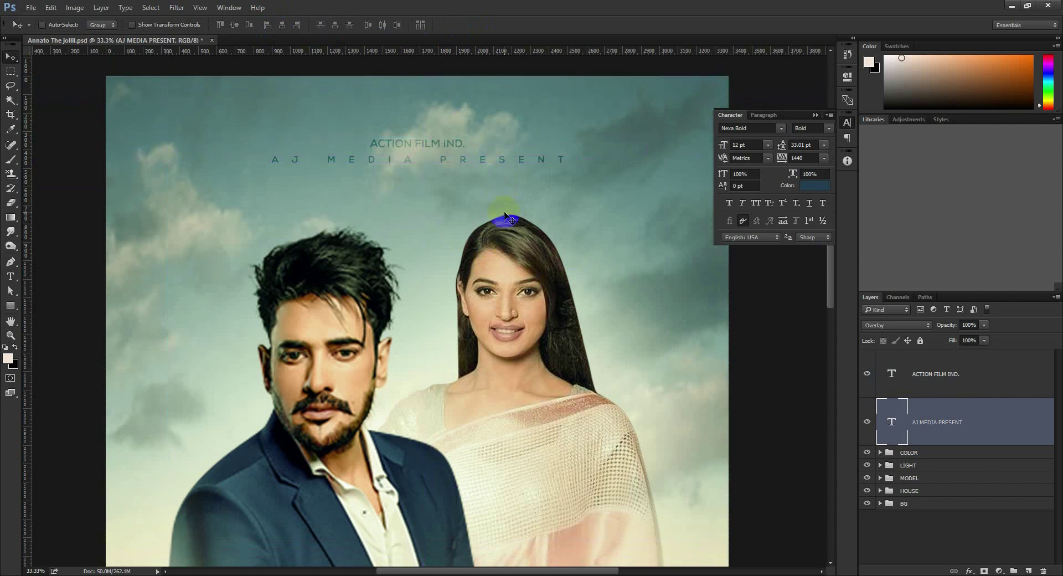
{"action": "key", "text": "ctrl+minus"}
{"action": "key", "text": "ctrl+minus"}
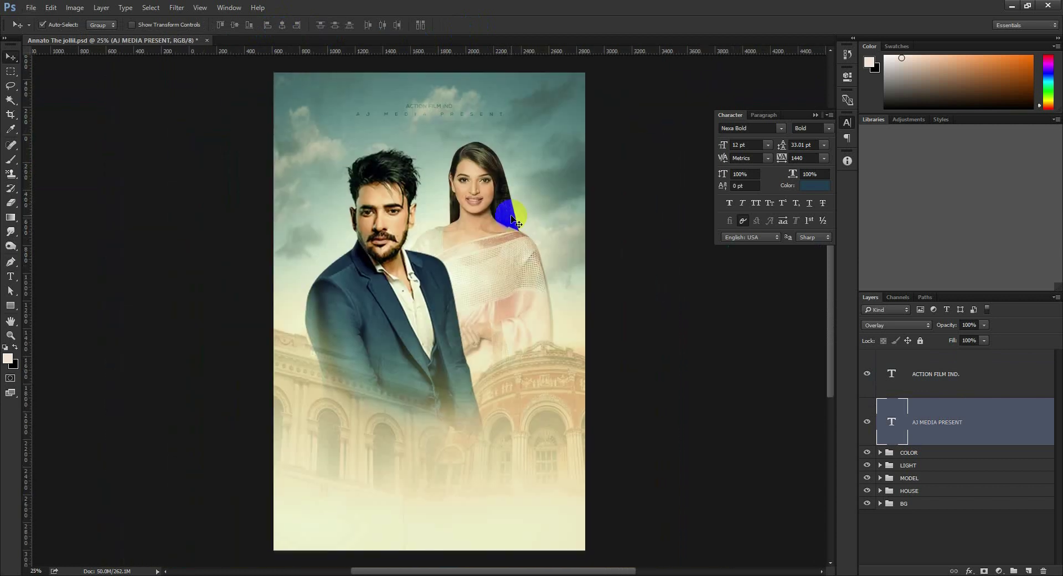
{"action": "left_click", "coordinate": [889, 380], "text": "ctrl"}
{"action": "key", "text": "ctrl+t"}
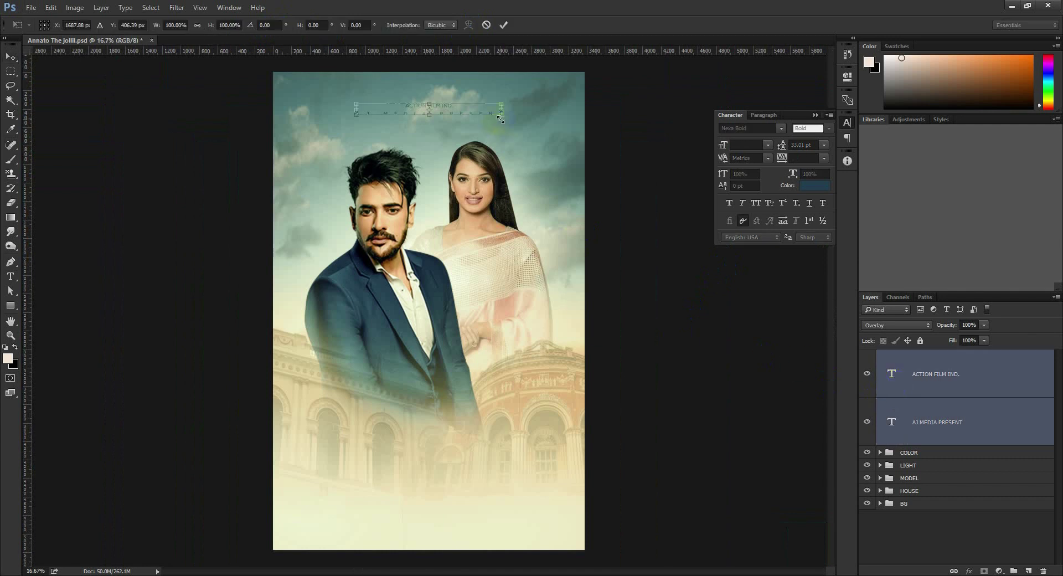
{"action": "left_click_drag", "start_coordinate": [499, 117], "coordinate": [524, 117]}
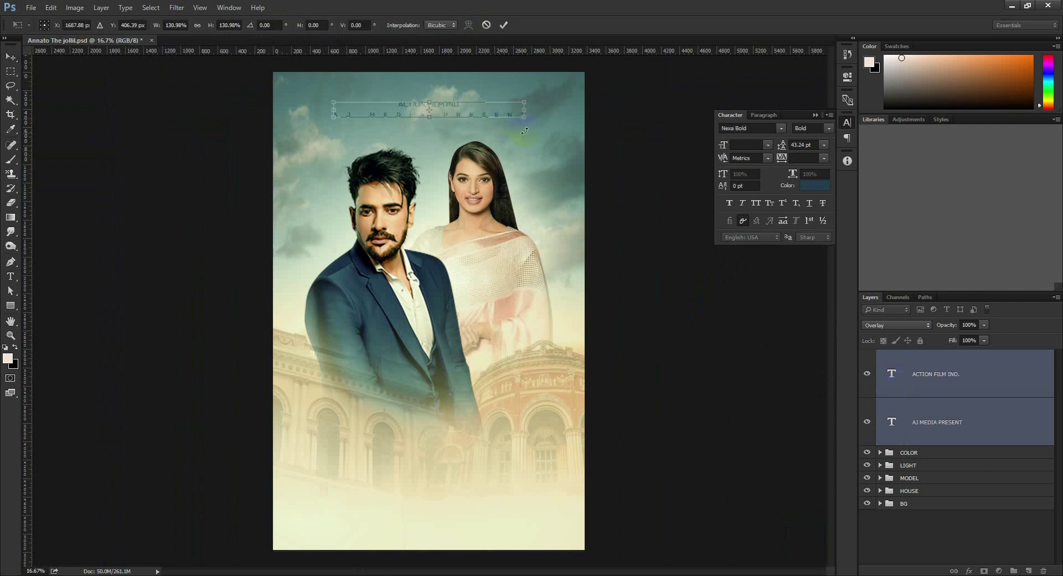
{"action": "key", "text": "Return"}
Centre both title lines horizontally on the canvas
{"action": "left_click", "coordinate": [962, 424]}
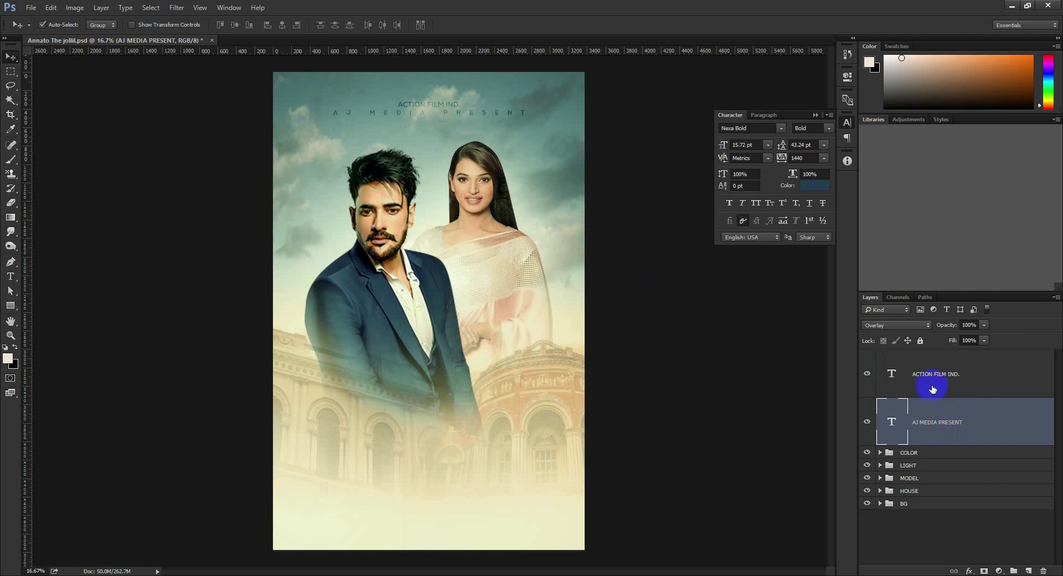
{"action": "key", "text": "ctrl+semicolon"}
{"action": "left_click", "coordinate": [934, 386], "text": "ctrl"}
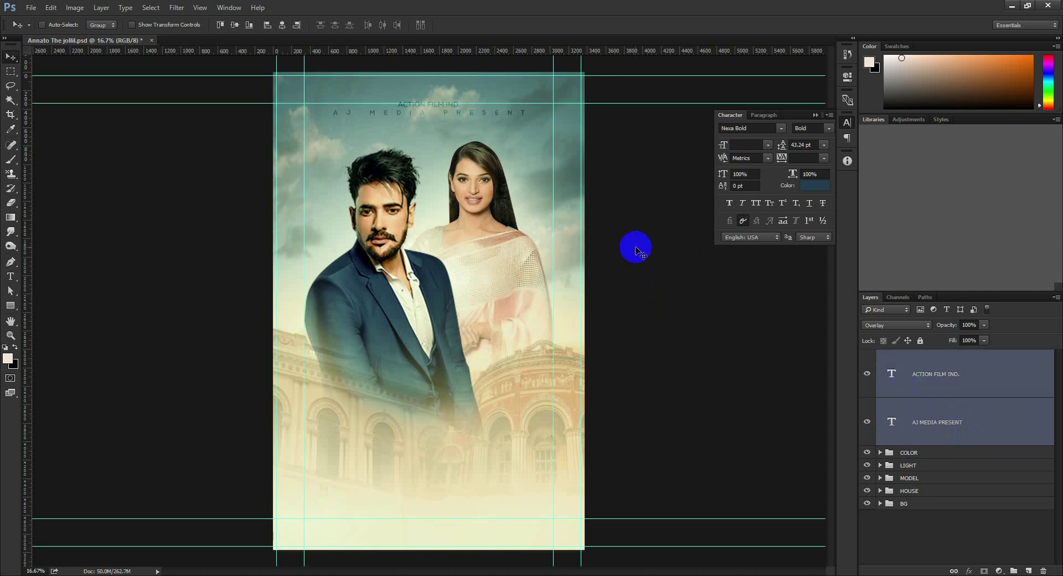
{"action": "key", "text": "ctrl+semicolon"}
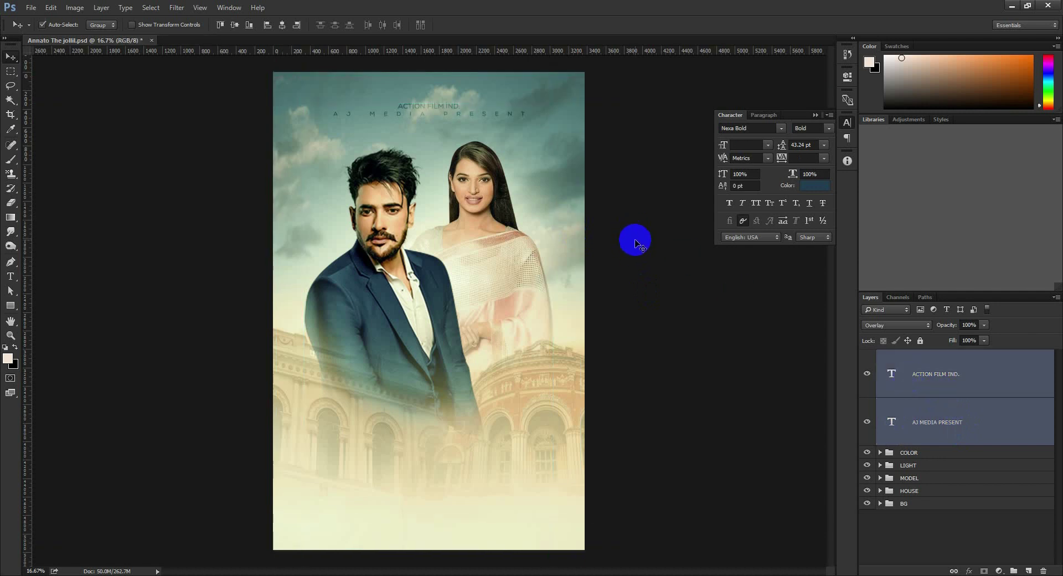
{"action": "key", "text": "ctrl+a"}
{"action": "left_click", "coordinate": [281, 26]}
Delete the ACTION FILM IND. layer, nudge AJ MEDIA PRESENT up, and tighten its letter spacing
{"action": "key", "text": "ctrl+d"}
{"action": "left_click", "coordinate": [944, 380]}
{"action": "key", "text": "Delete"}
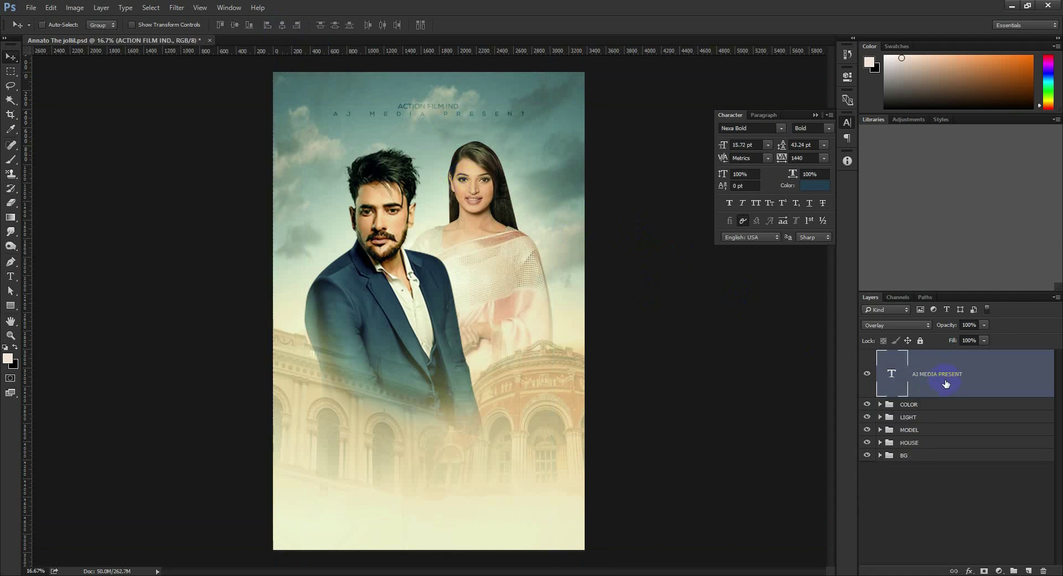
{"action": "key", "text": "ctrl+semicolon"}
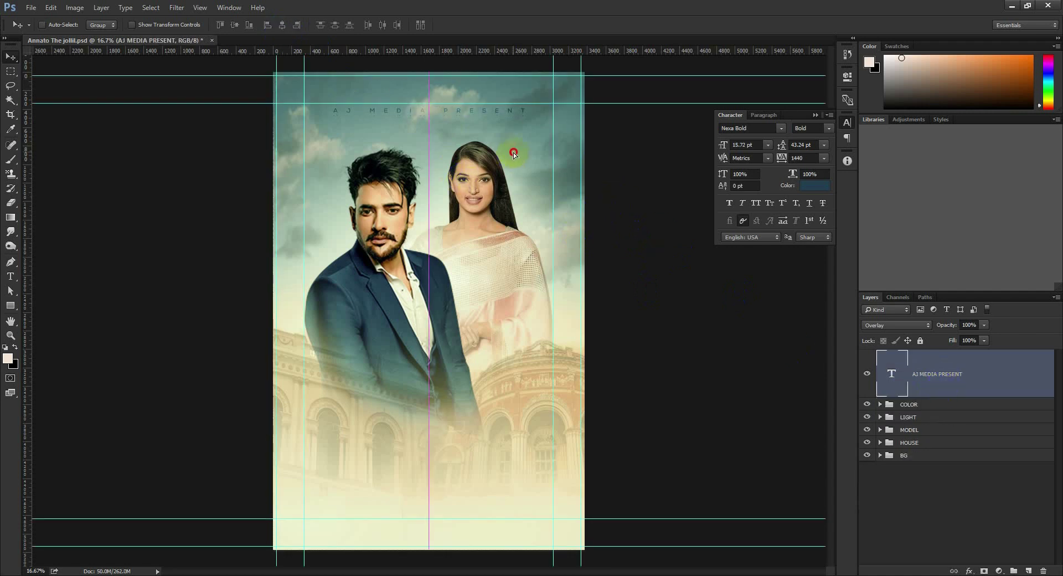
{"action": "left_click_drag", "start_coordinate": [541, 140], "coordinate": [541, 132]}
{"action": "left_click_drag", "start_coordinate": [806, 158], "coordinate": [754, 158]}
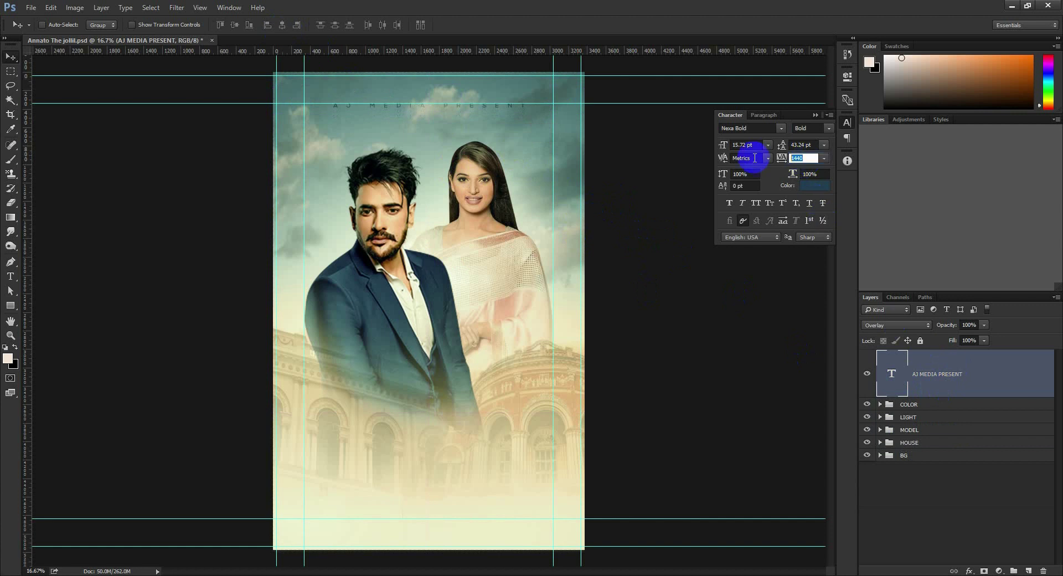
{"action": "type", "text": "80"}
{"action": "key", "text": "Return"}
{"action": "left_click", "coordinate": [803, 158]}
Restyle AJ MEDIA PRESENT in Bebas Neue Regular, 24 pt, letter spacing 700
{"action": "double_click", "coordinate": [891, 372]}
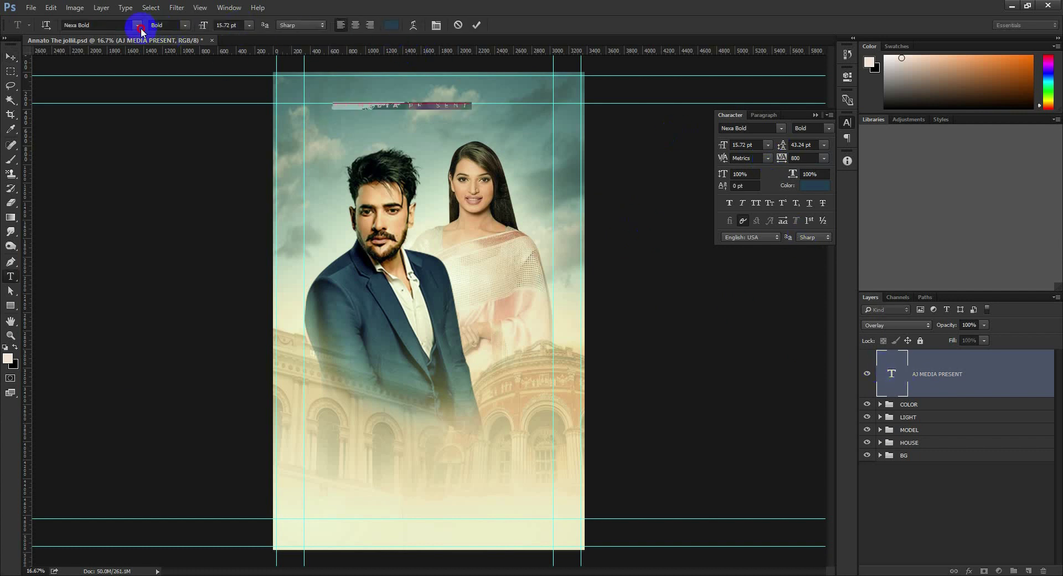
{"action": "left_click", "coordinate": [140, 28]}
{"action": "left_click_drag", "start_coordinate": [249, 221], "coordinate": [260, 61]}
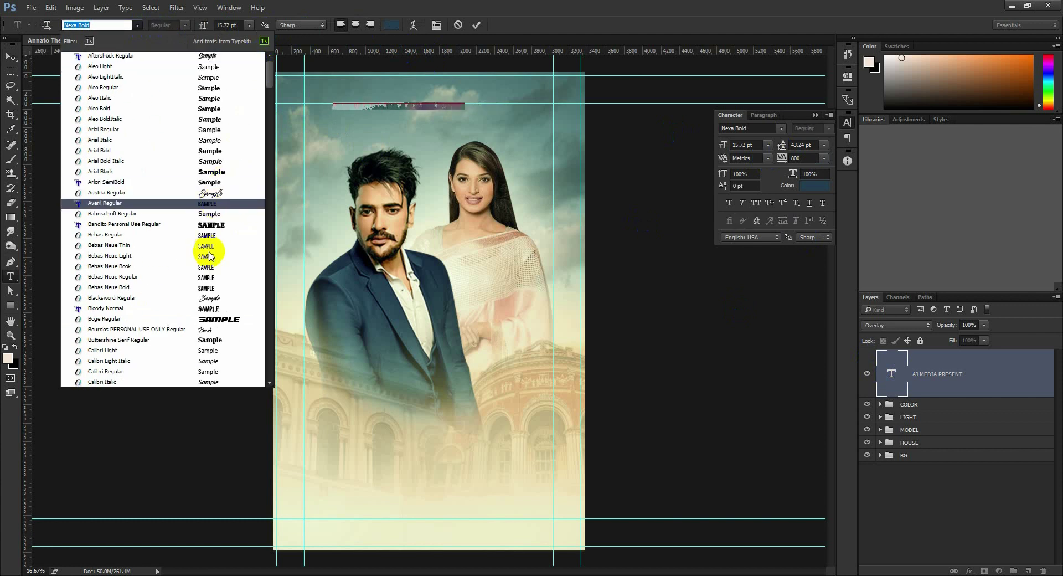
{"action": "left_click", "coordinate": [215, 279]}
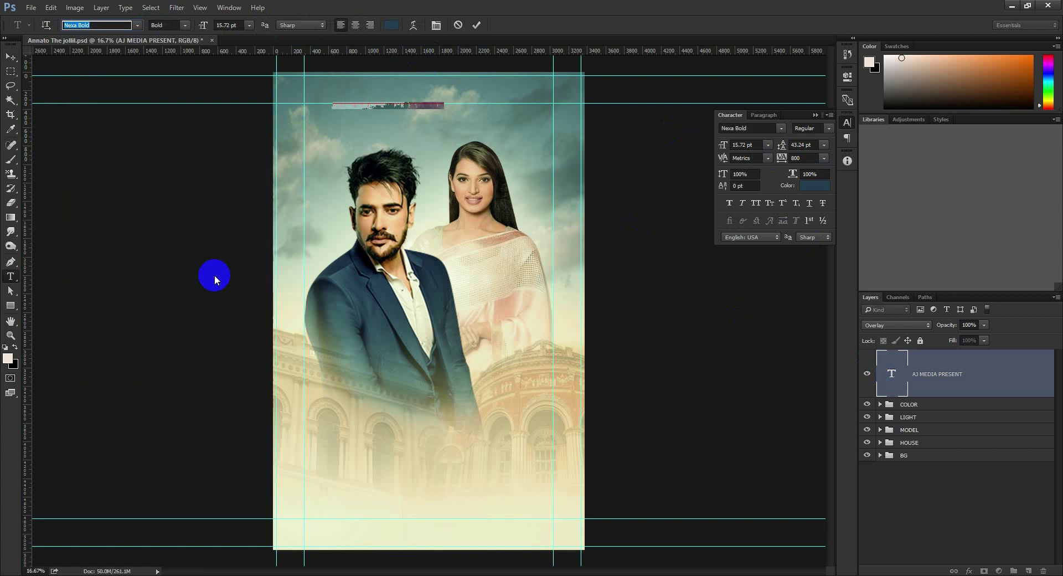
{"action": "type", "text": "Bebas Neue Regular"}
{"action": "left_click", "coordinate": [249, 25]}
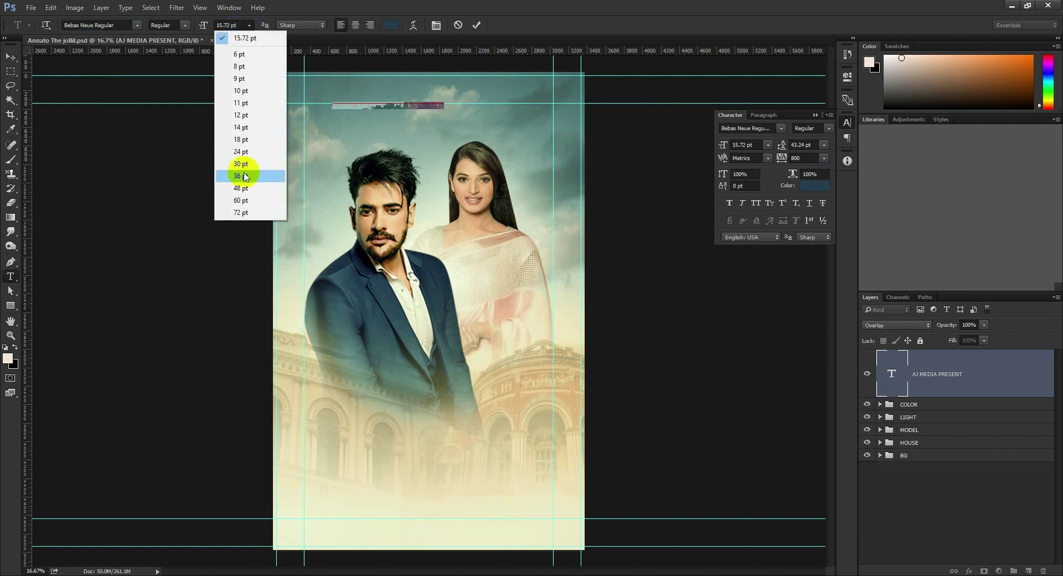
{"action": "left_click", "coordinate": [241, 151]}
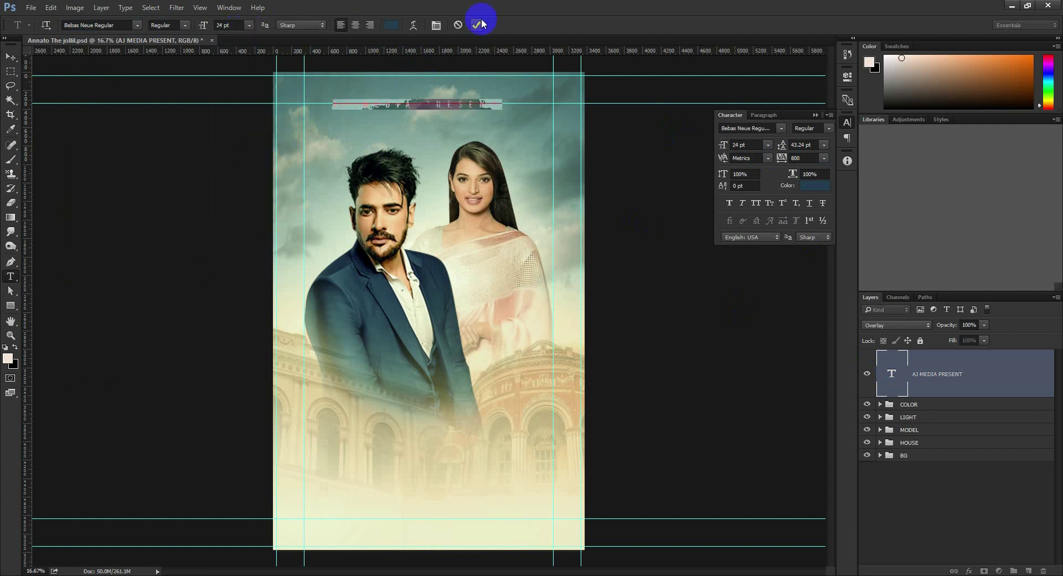
{"action": "left_click", "coordinate": [804, 158]}
{"action": "type", "text": "700"}
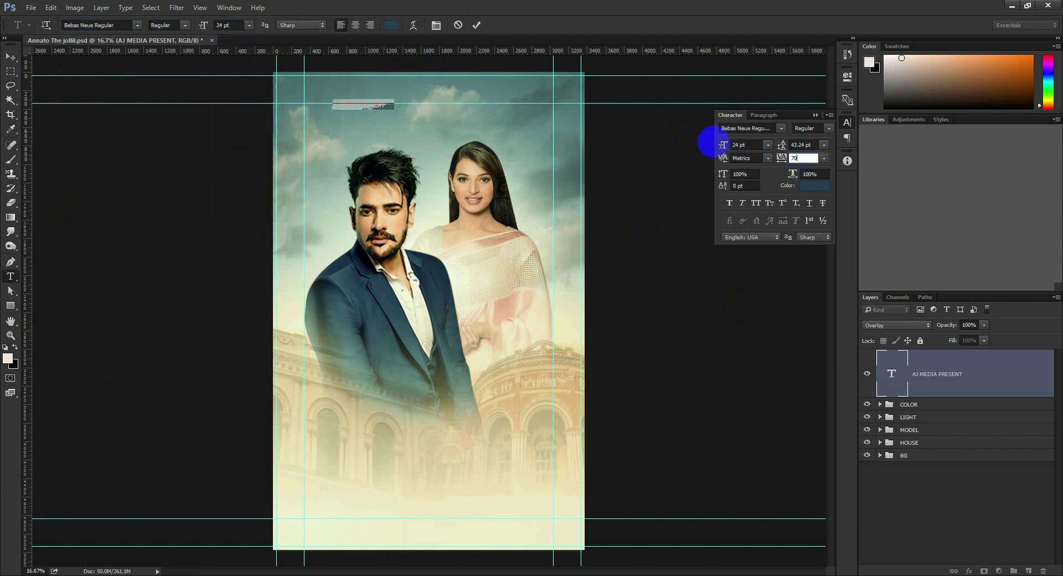
{"action": "left_click", "coordinate": [475, 25]}
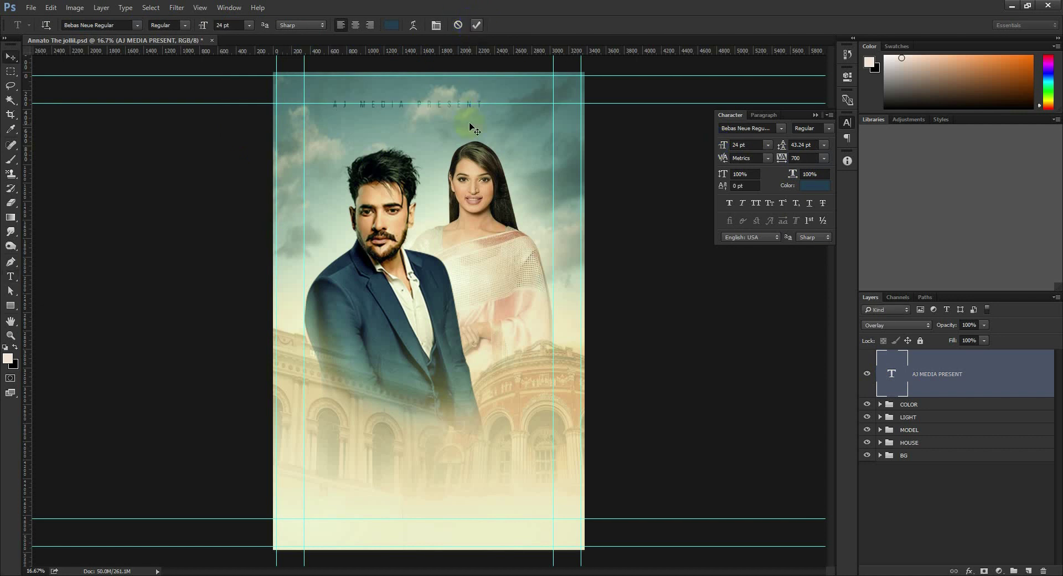
Reposition the title near the top and set its blending to Normal
{"action": "key", "text": "v"}
{"action": "left_click_drag", "start_coordinate": [468, 108], "coordinate": [490, 134]}
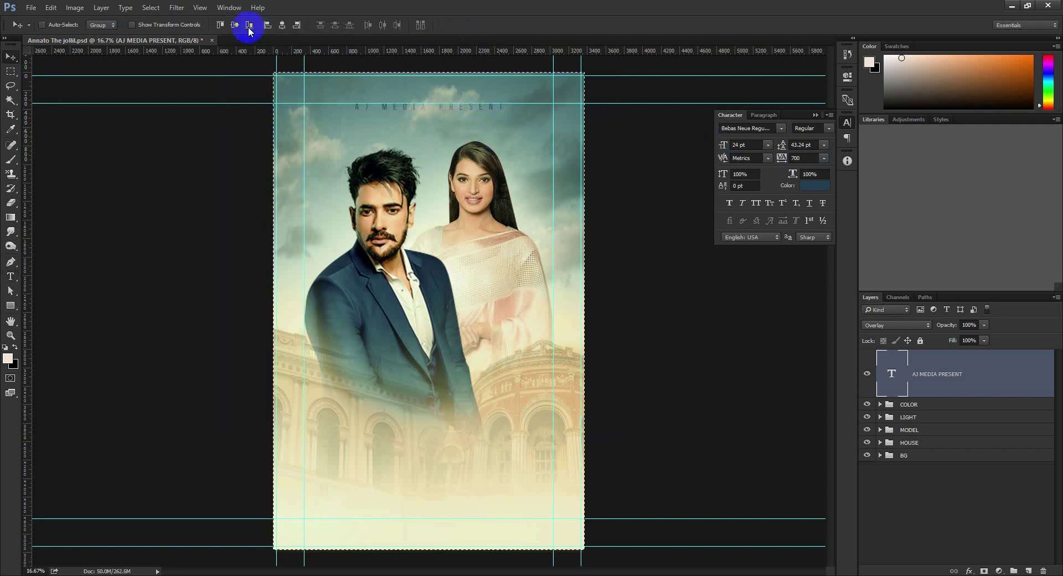
{"action": "key", "text": "ctrl+a"}
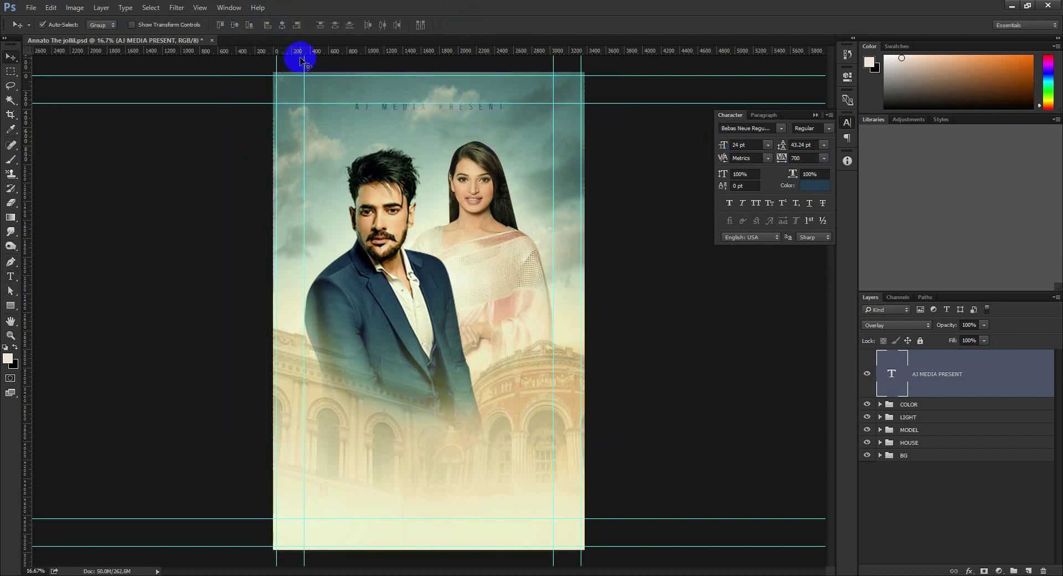
{"action": "key", "text": "ctrl+h"}
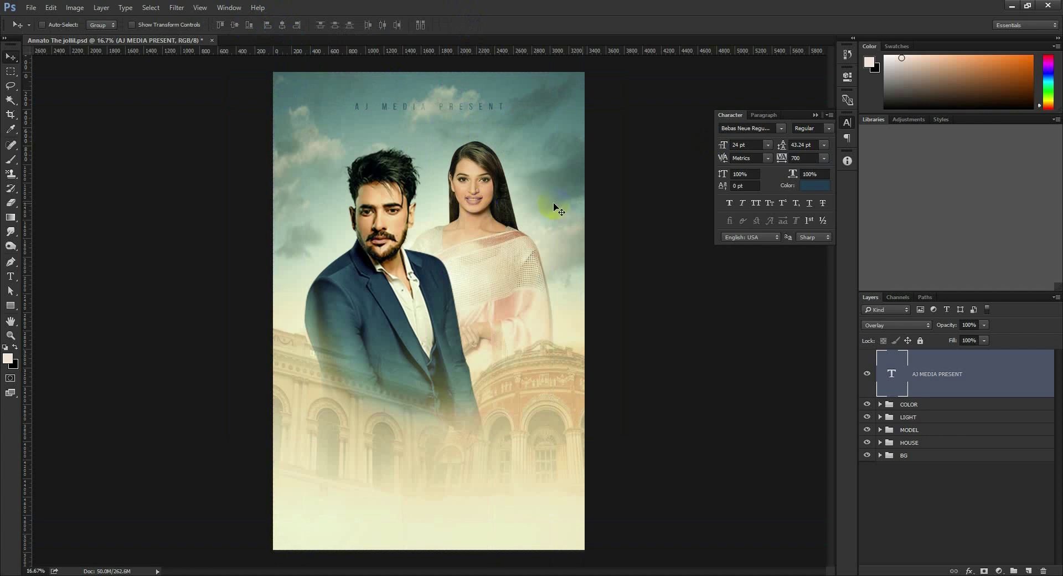
{"action": "left_click", "coordinate": [903, 326]}
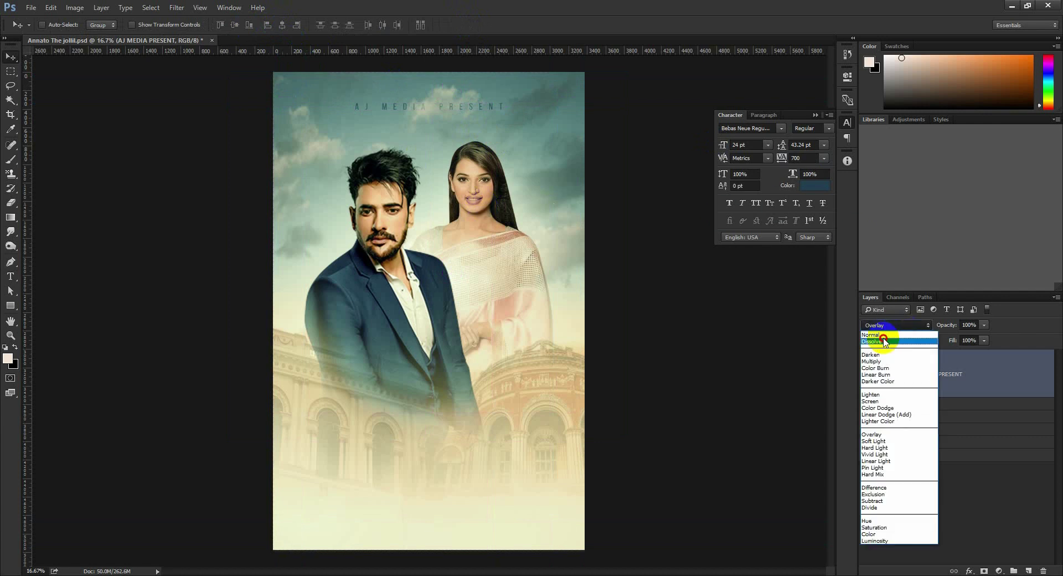
{"action": "left_click", "coordinate": [884, 339]}
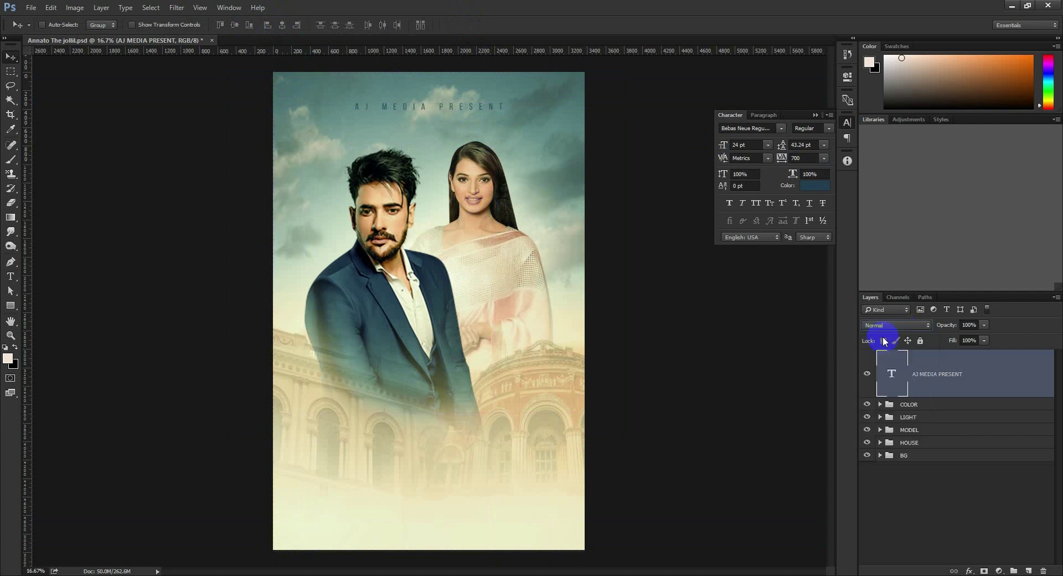
{"action": "double_click", "coordinate": [898, 366]}
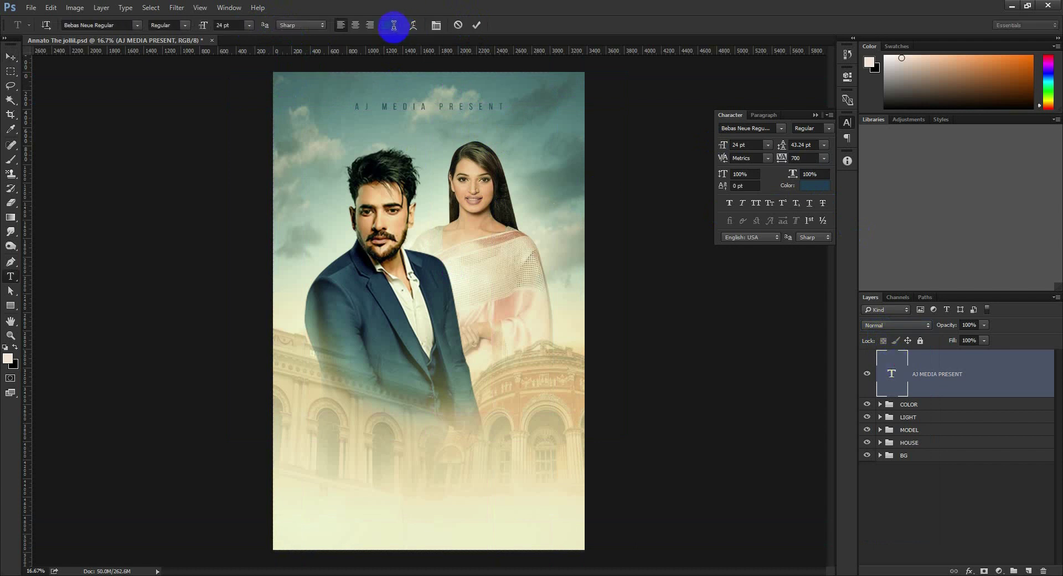
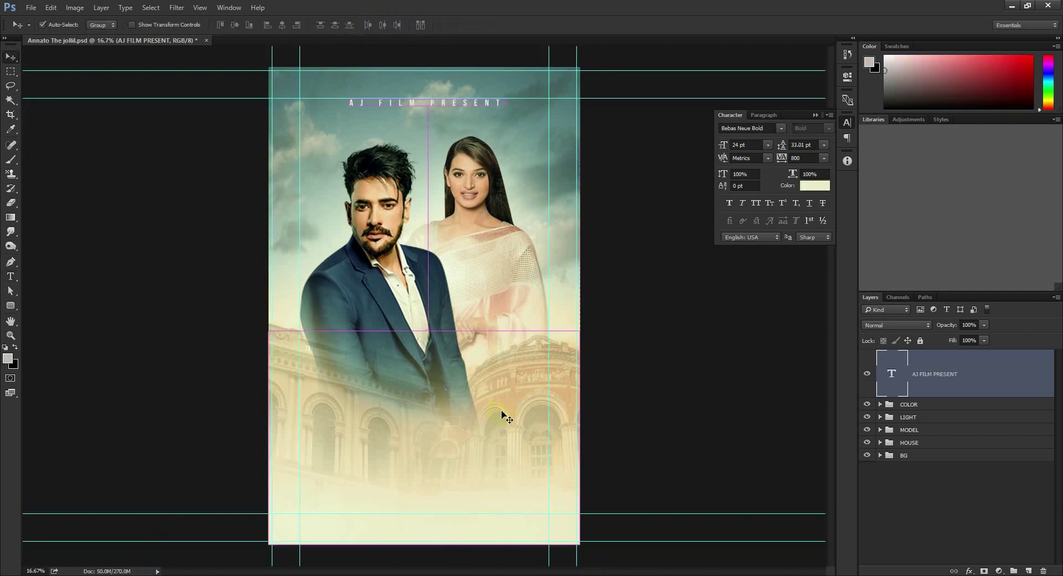
Move the couple about 95 px higher on the poster, saving before and after the move
{"action": "key", "text": "ctrl+s"}
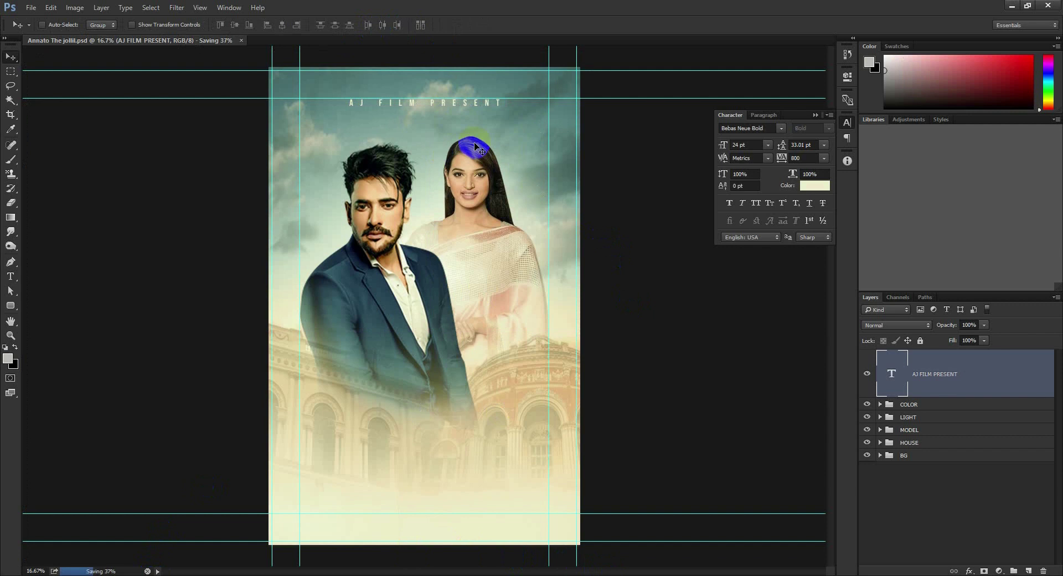
{"action": "left_click", "coordinate": [903, 430]}
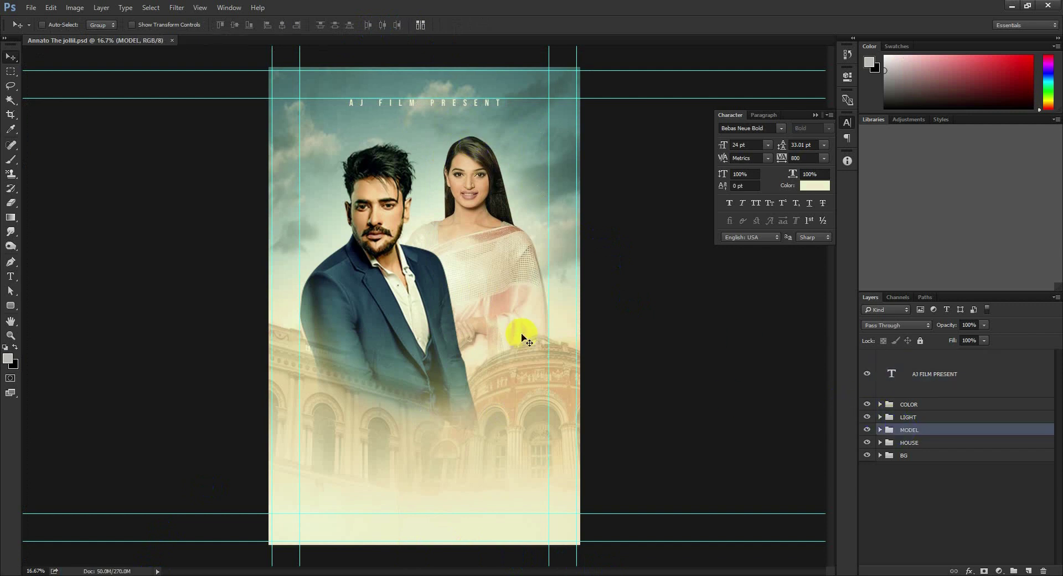
{"action": "left_click_drag", "start_coordinate": [518, 338], "coordinate": [520, 324]}
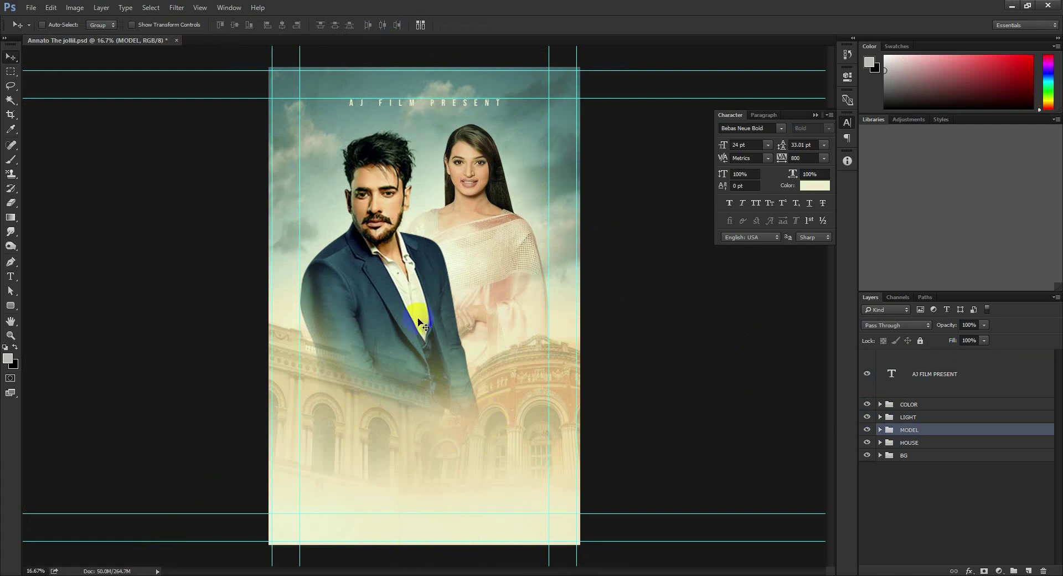
{"action": "key", "text": "ctrl+s"}
{"action": "left_click", "coordinate": [30, 8]}
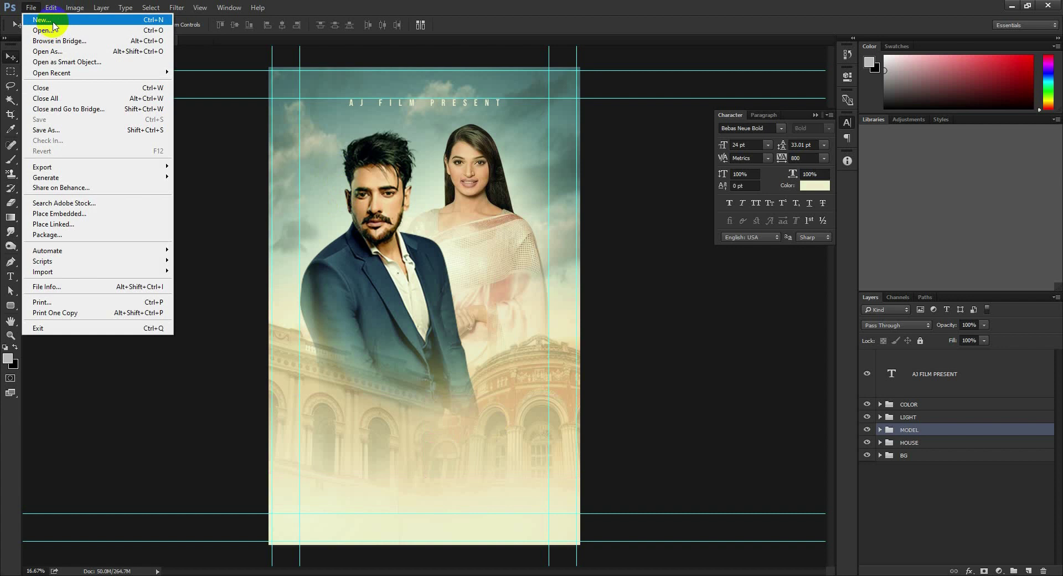
{"action": "left_click", "coordinate": [382, 189]}
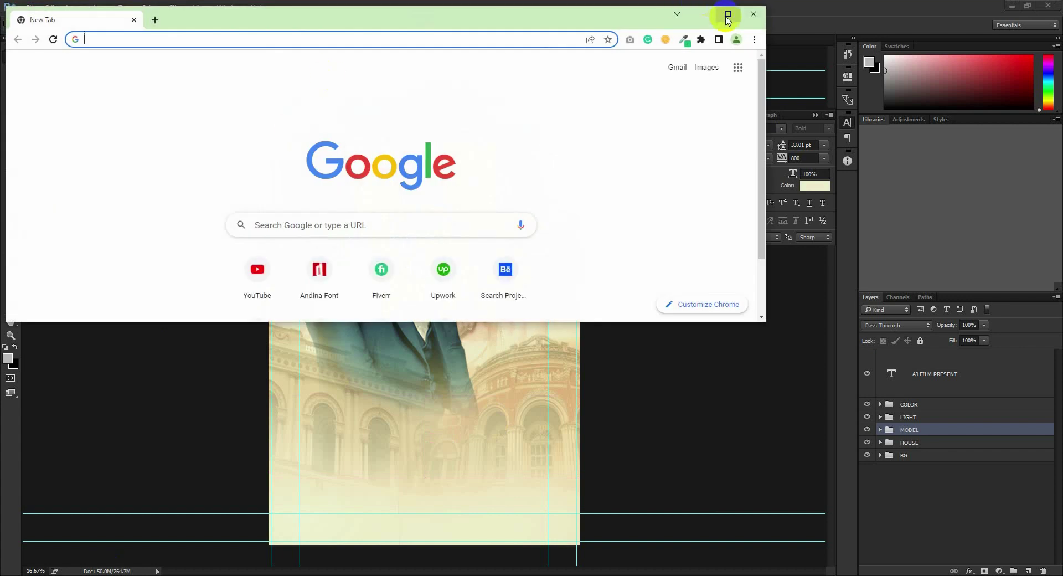
Go to the Lipighor website and open its listing of free Bangla fonts
{"action": "left_click", "coordinate": [723, 13]}
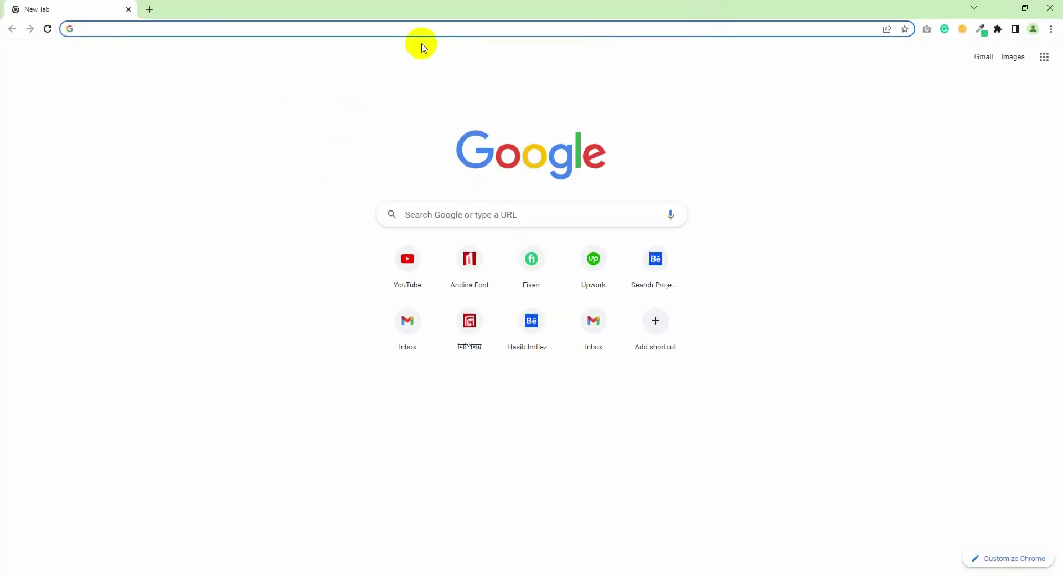
{"action": "type", "text": "lipighor"}
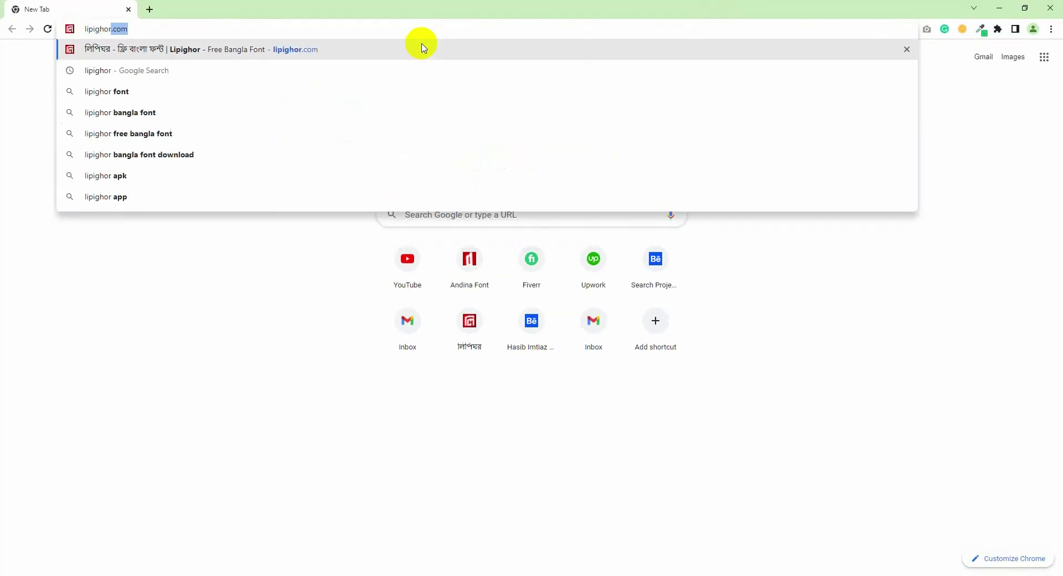
{"action": "key", "text": "Return"}
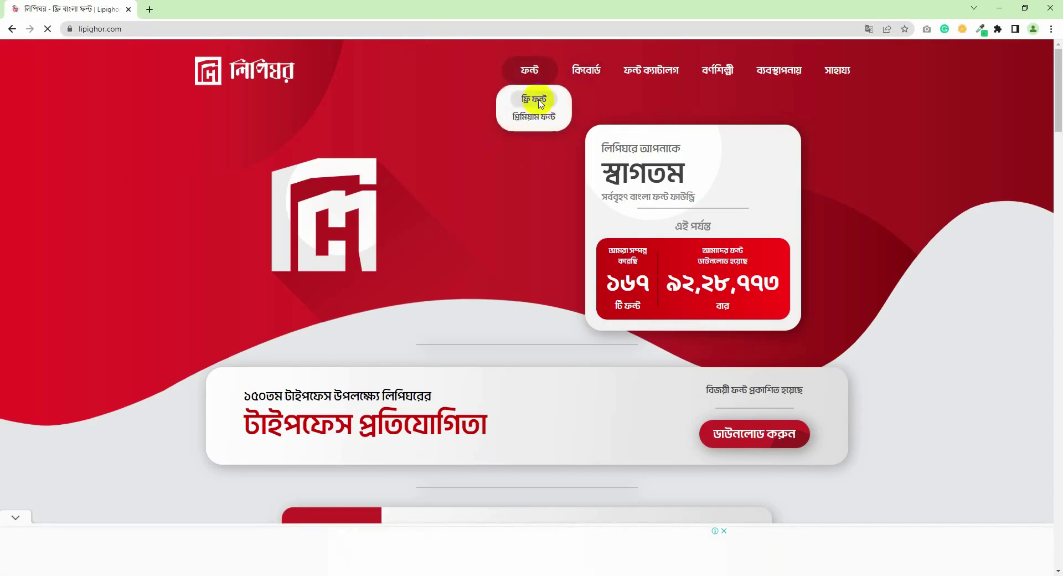
{"action": "left_click", "coordinate": [536, 100]}
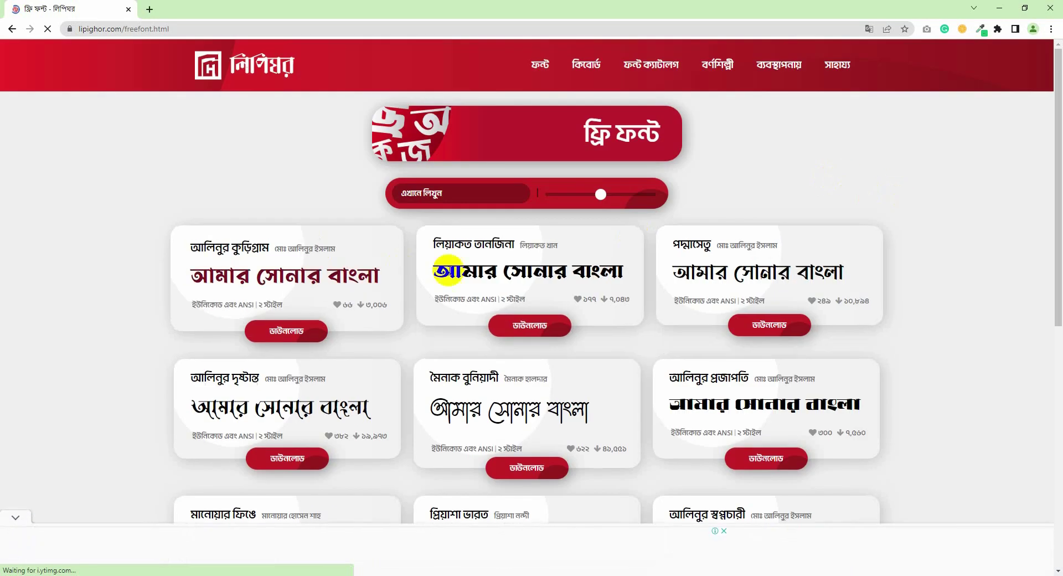
Page through the free font list from page 2 to page 5, closing a pop-up ad
{"action": "scroll", "coordinate": [672, 278], "scroll_direction": "down", "scroll_amount": 2}
{"action": "scroll", "coordinate": [686, 281], "scroll_direction": "down", "scroll_amount": 2}
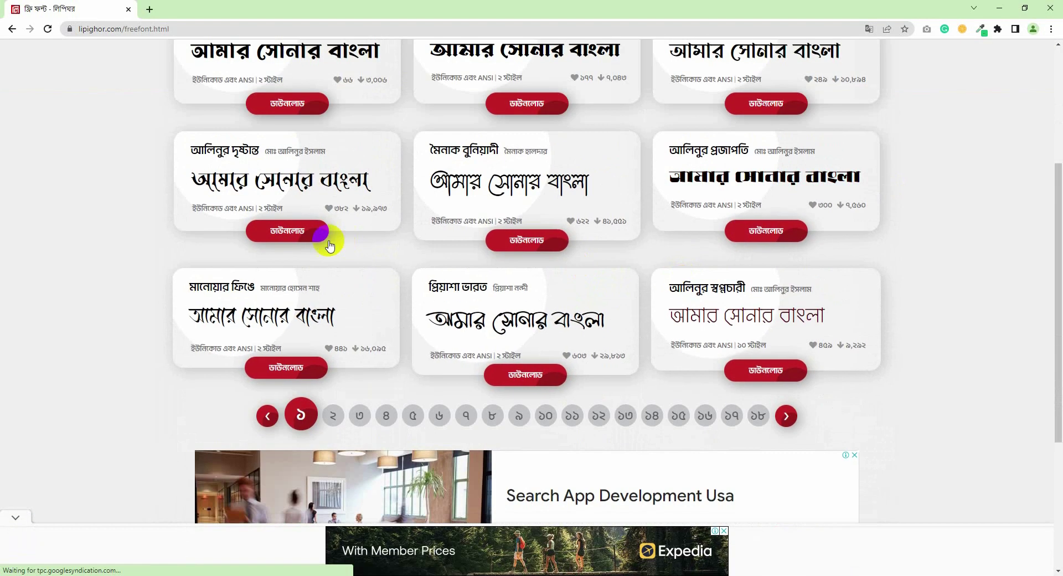
{"action": "left_click", "coordinate": [337, 417]}
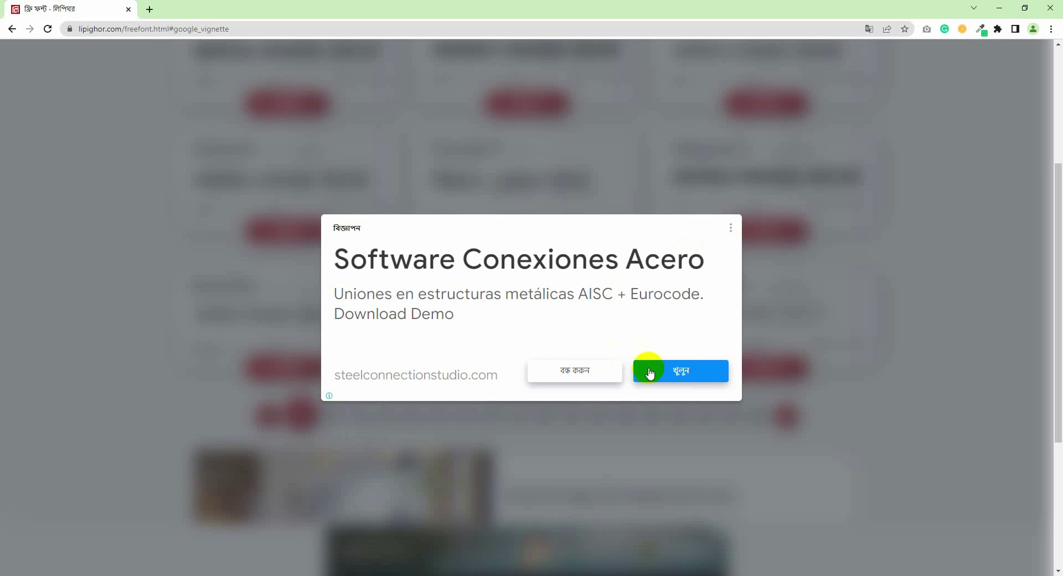
{"action": "left_click", "coordinate": [588, 372]}
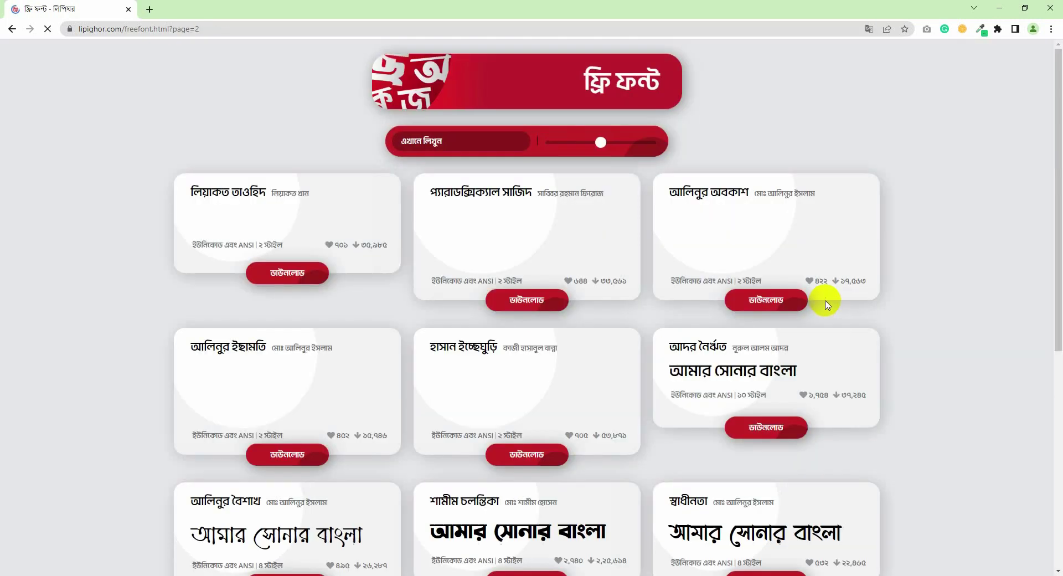
{"action": "scroll", "coordinate": [403, 322], "scroll_direction": "down", "scroll_amount": 2}
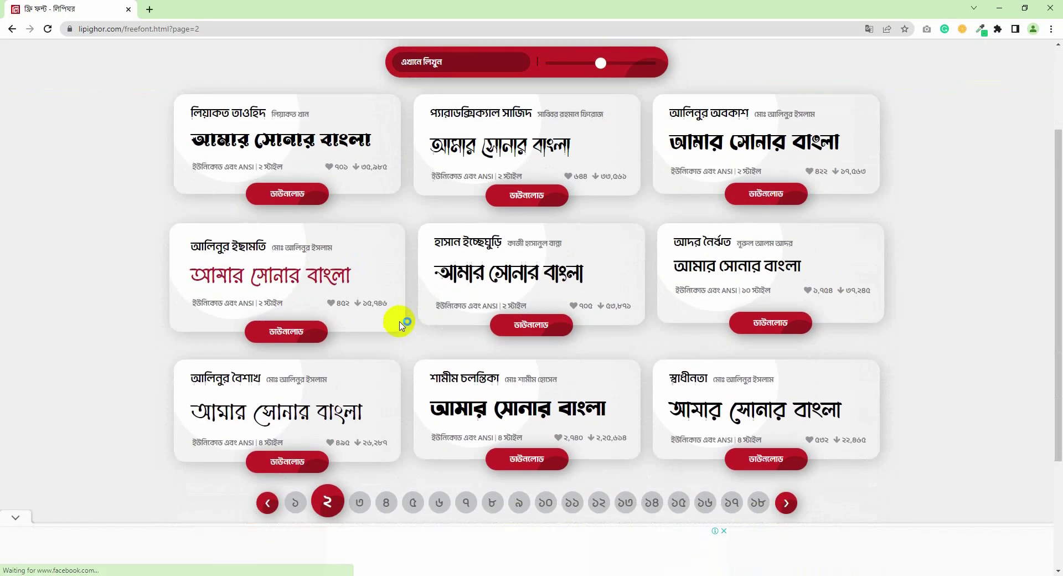
{"action": "scroll", "coordinate": [421, 332], "scroll_direction": "down", "scroll_amount": 3}
{"action": "left_click", "coordinate": [357, 350]}
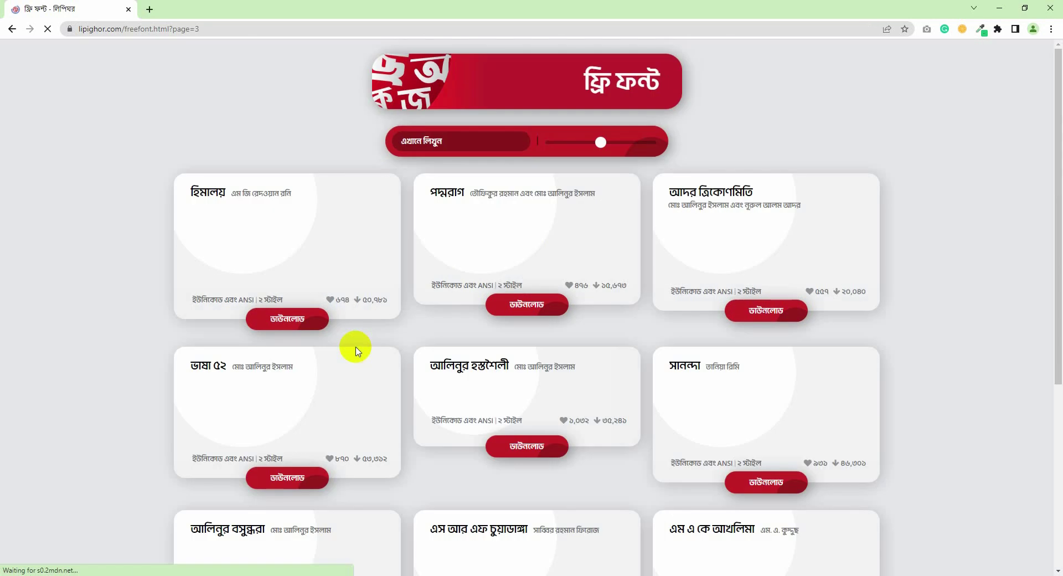
{"action": "scroll", "coordinate": [937, 284], "scroll_direction": "down", "scroll_amount": 2}
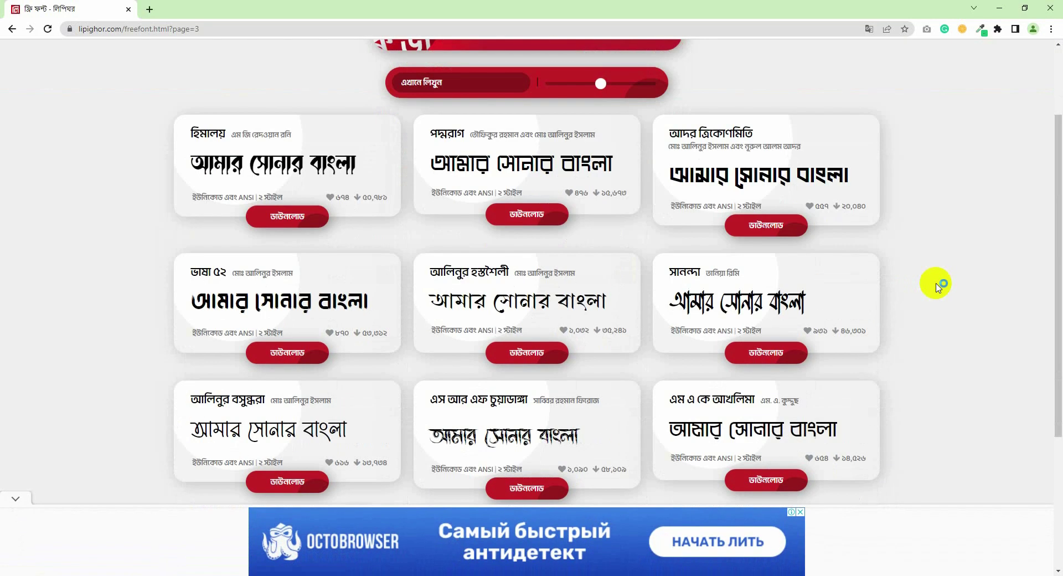
{"action": "scroll", "coordinate": [914, 286], "scroll_direction": "down", "scroll_amount": 2}
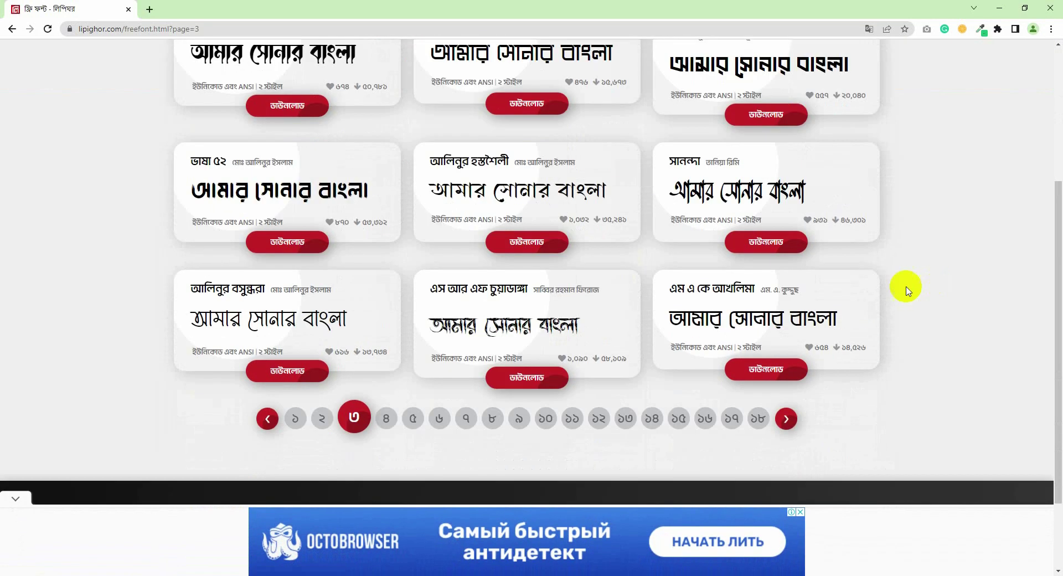
{"action": "left_click", "coordinate": [386, 425]}
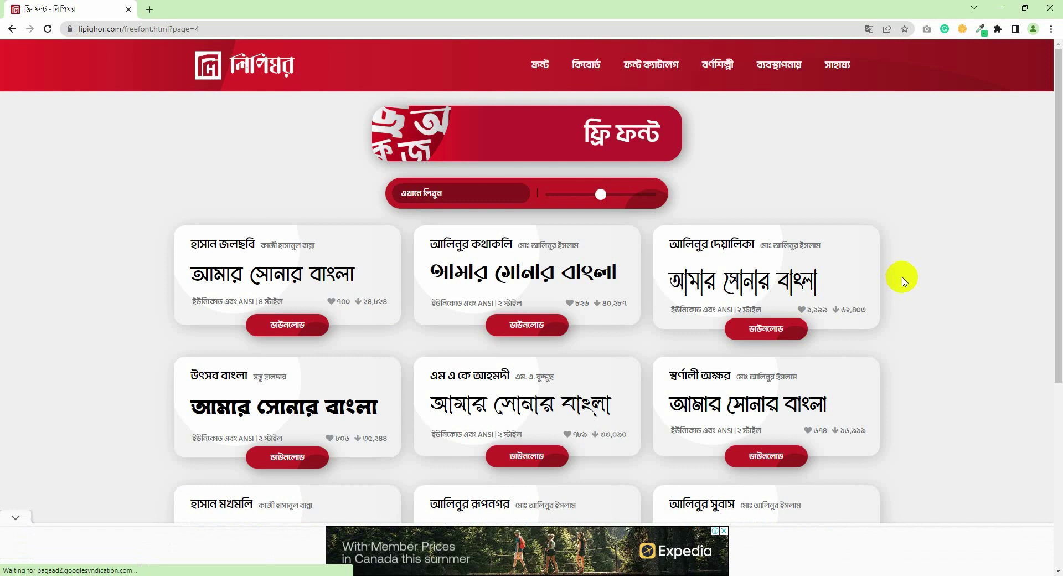
{"action": "scroll", "coordinate": [903, 280], "scroll_direction": "down", "scroll_amount": 2}
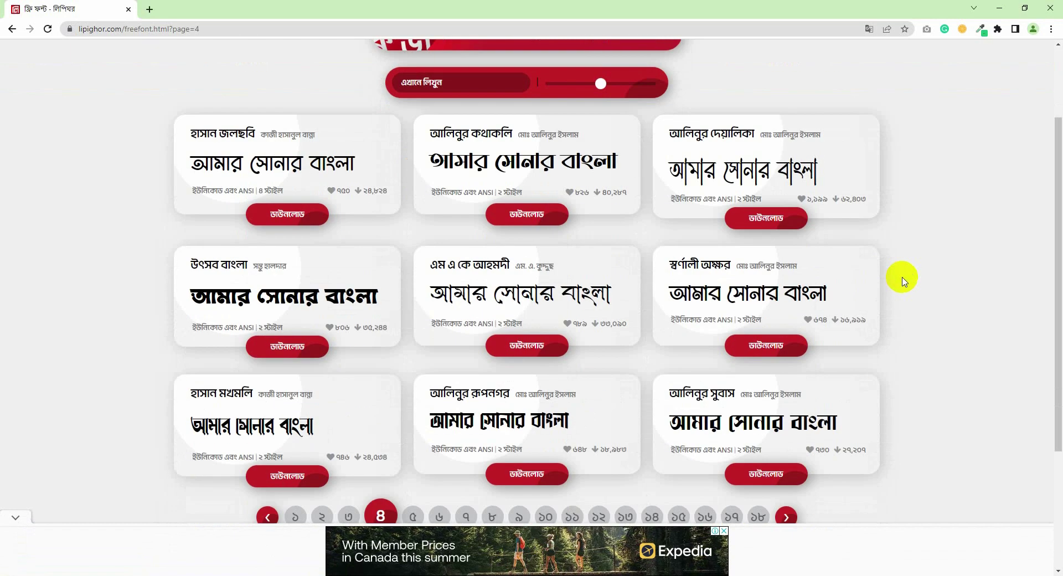
{"action": "scroll", "coordinate": [902, 282], "scroll_direction": "down", "scroll_amount": 2}
{"action": "left_click", "coordinate": [409, 403]}
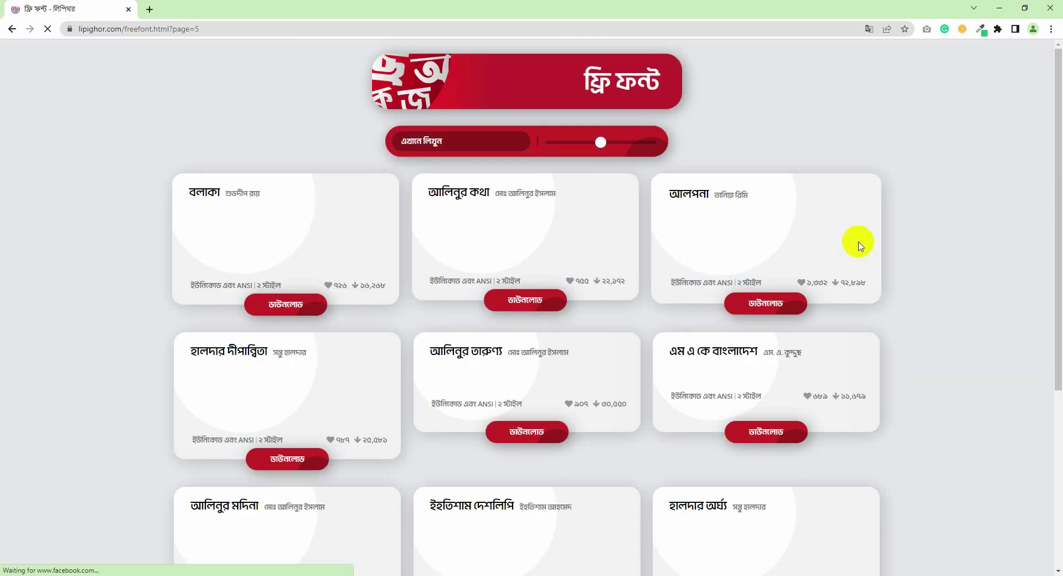
Continue paging through the free fonts from page 6 to page 9
{"action": "scroll", "coordinate": [932, 244], "scroll_direction": "down", "scroll_amount": 2}
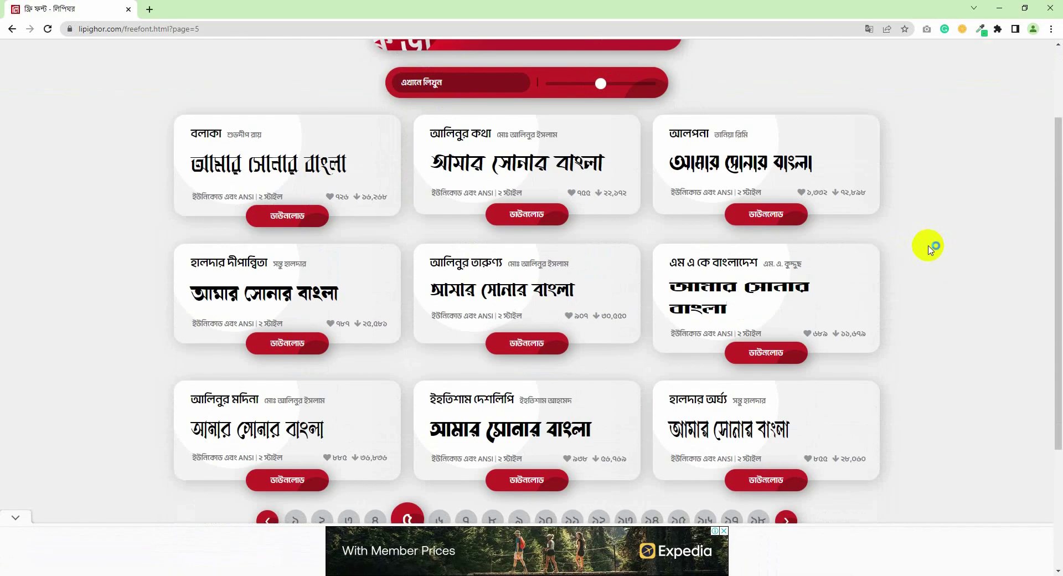
{"action": "scroll", "coordinate": [927, 246], "scroll_direction": "down", "scroll_amount": 3}
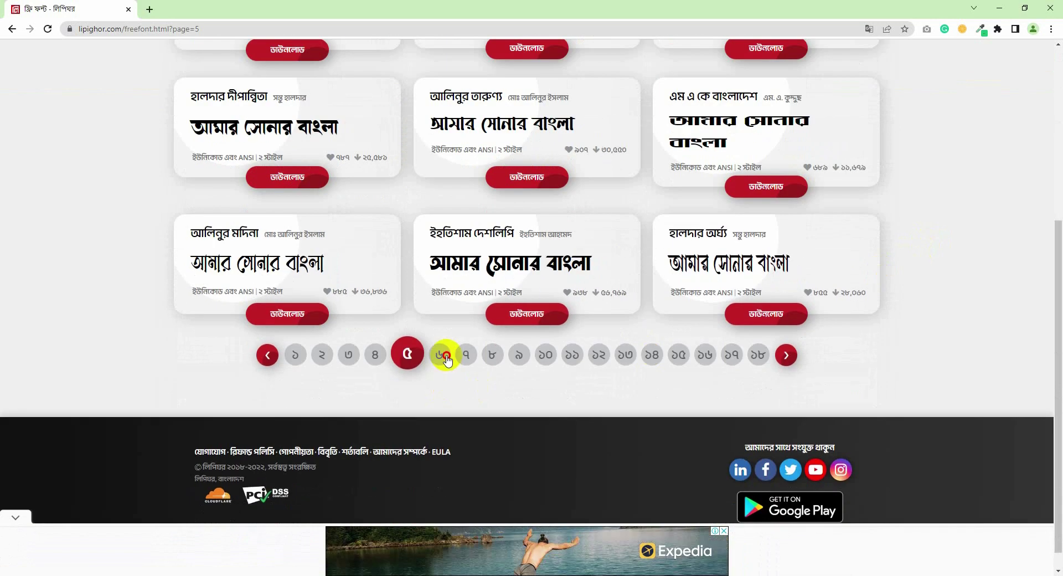
{"action": "left_click", "coordinate": [444, 356]}
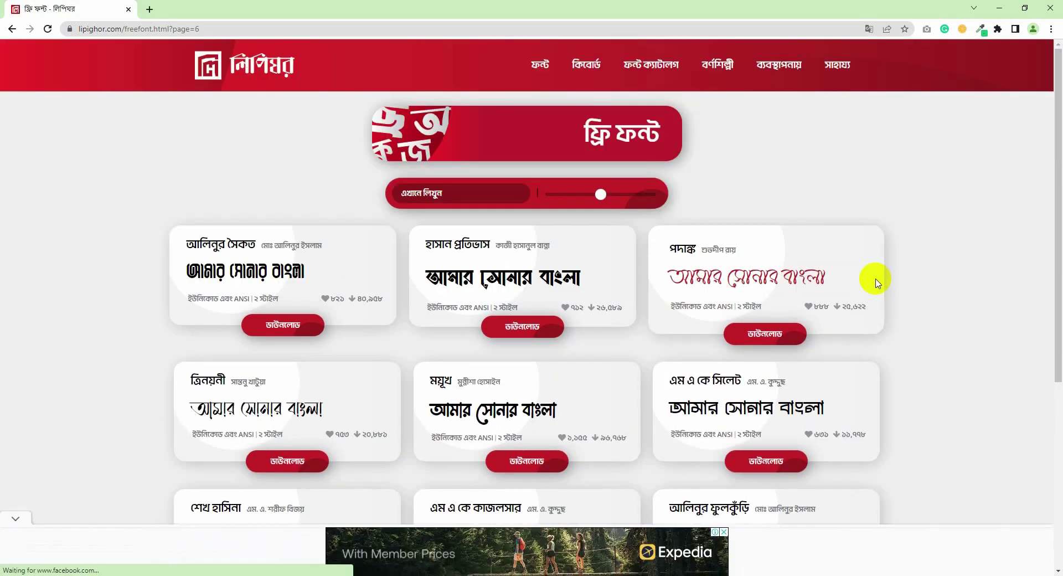
{"action": "scroll", "coordinate": [877, 282], "scroll_direction": "down", "scroll_amount": 3}
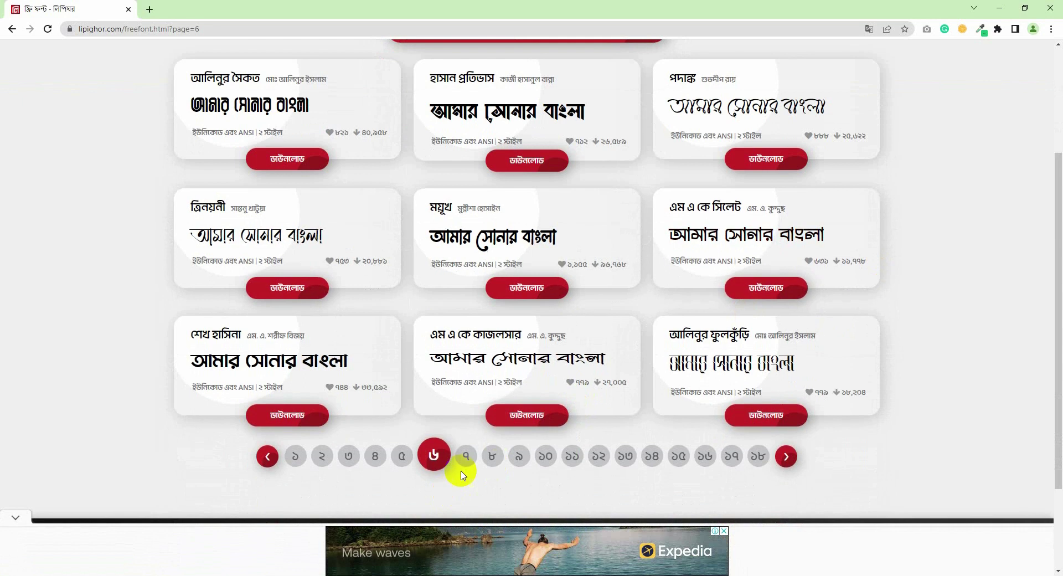
{"action": "left_click", "coordinate": [466, 463]}
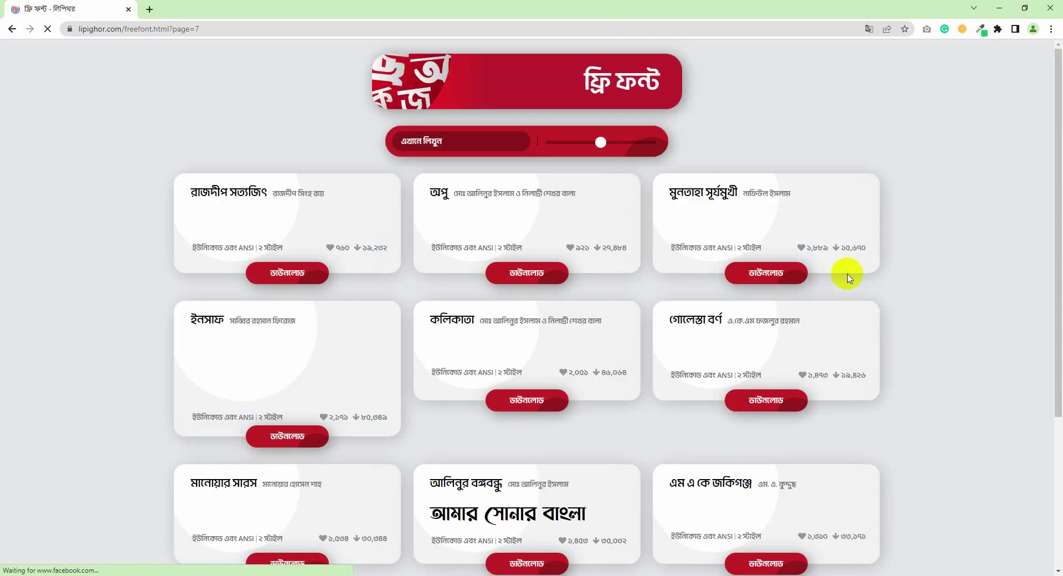
{"action": "scroll", "coordinate": [917, 262], "scroll_direction": "down", "scroll_amount": 2}
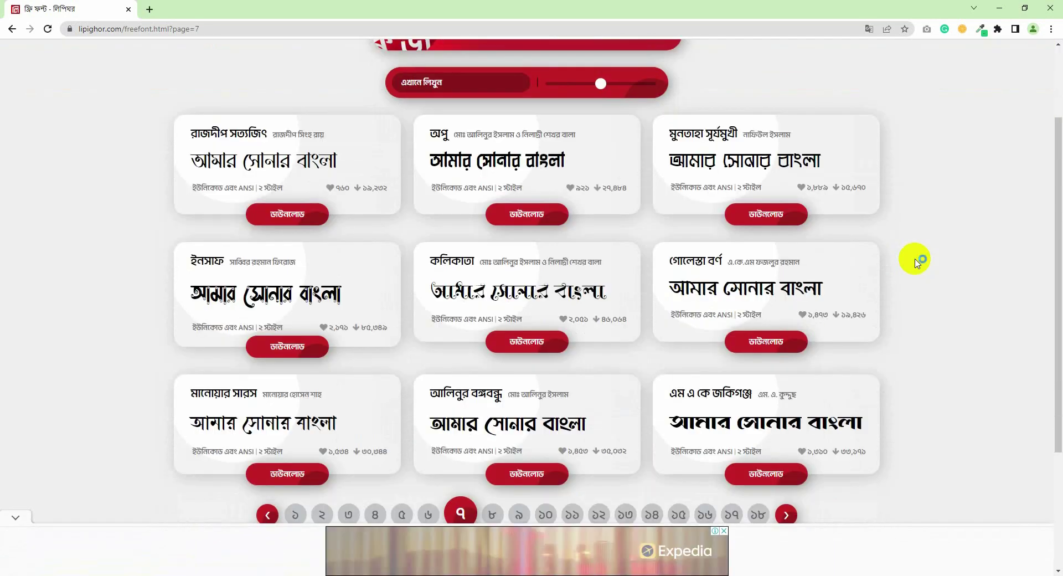
{"action": "scroll", "coordinate": [917, 262], "scroll_direction": "down", "scroll_amount": 1}
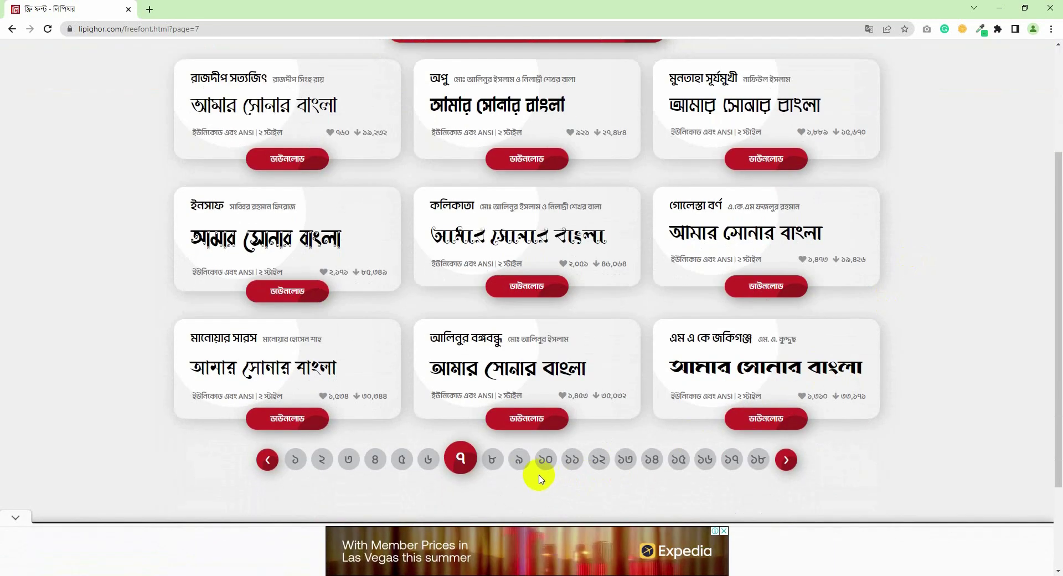
{"action": "left_click", "coordinate": [493, 459]}
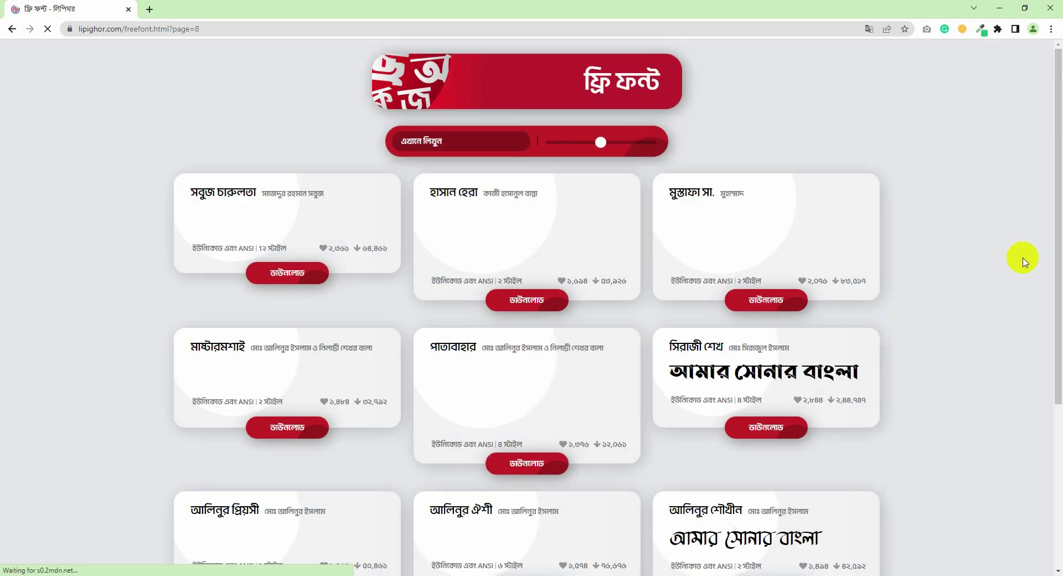
{"action": "scroll", "coordinate": [1022, 260], "scroll_direction": "down", "scroll_amount": 2}
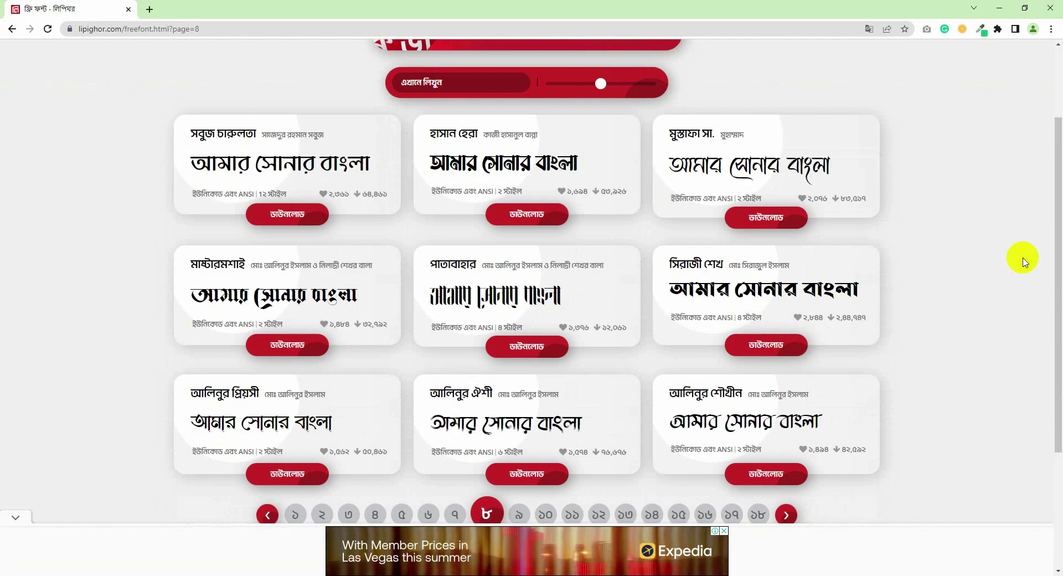
{"action": "scroll", "coordinate": [1024, 260], "scroll_direction": "down", "scroll_amount": 2}
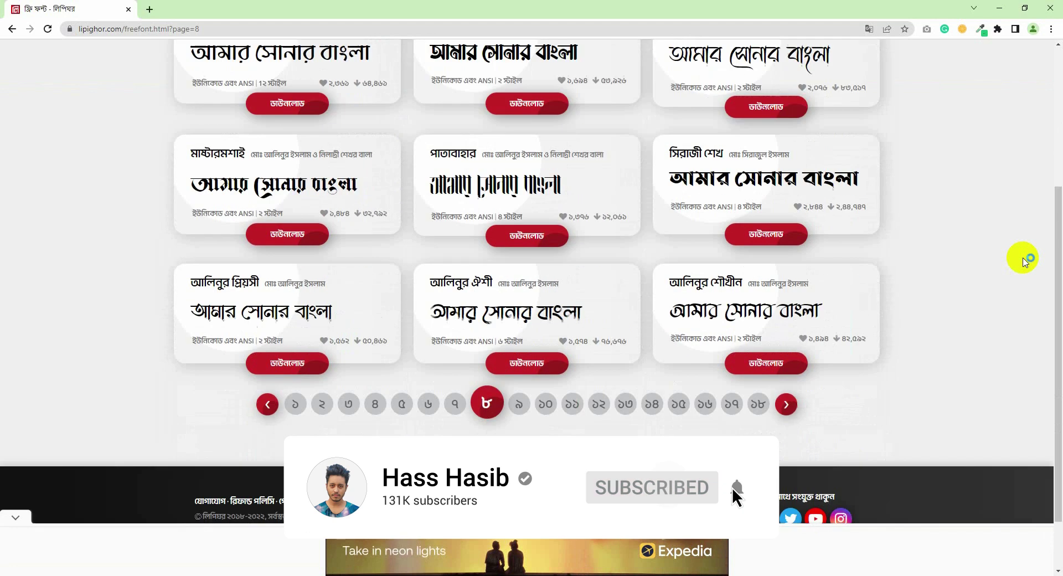
{"action": "left_click", "coordinate": [519, 404]}
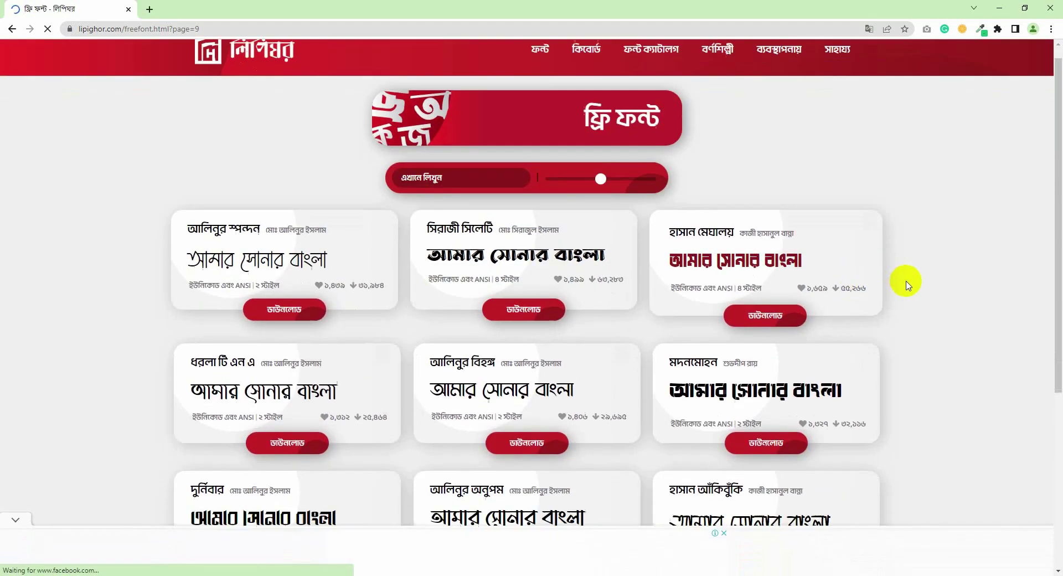
Reach page 12 of the font list and open the সোনার কেল্লা font page
{"action": "scroll", "coordinate": [872, 288], "scroll_direction": "down", "scroll_amount": 4}
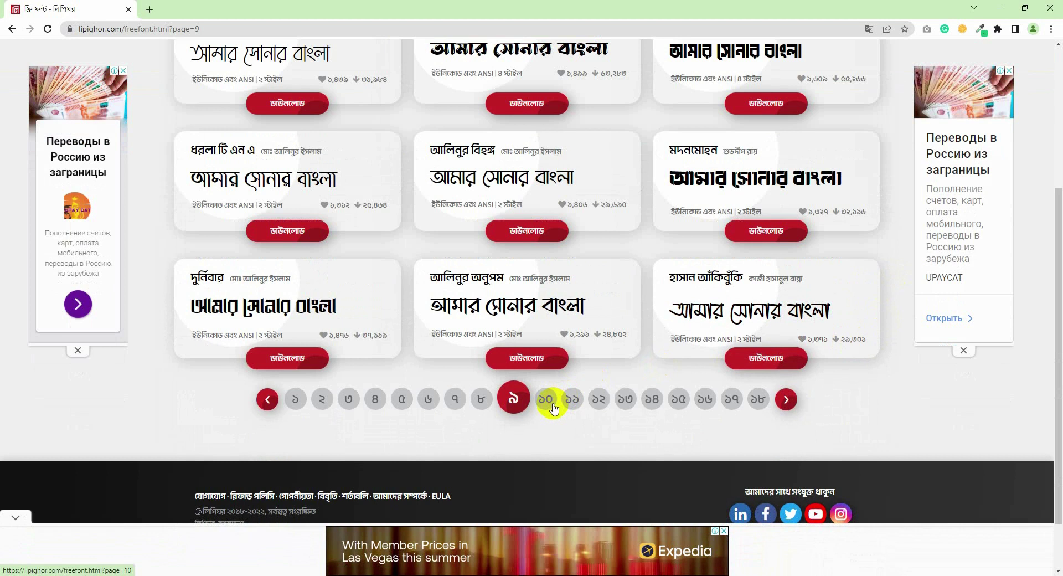
{"action": "left_click", "coordinate": [558, 404]}
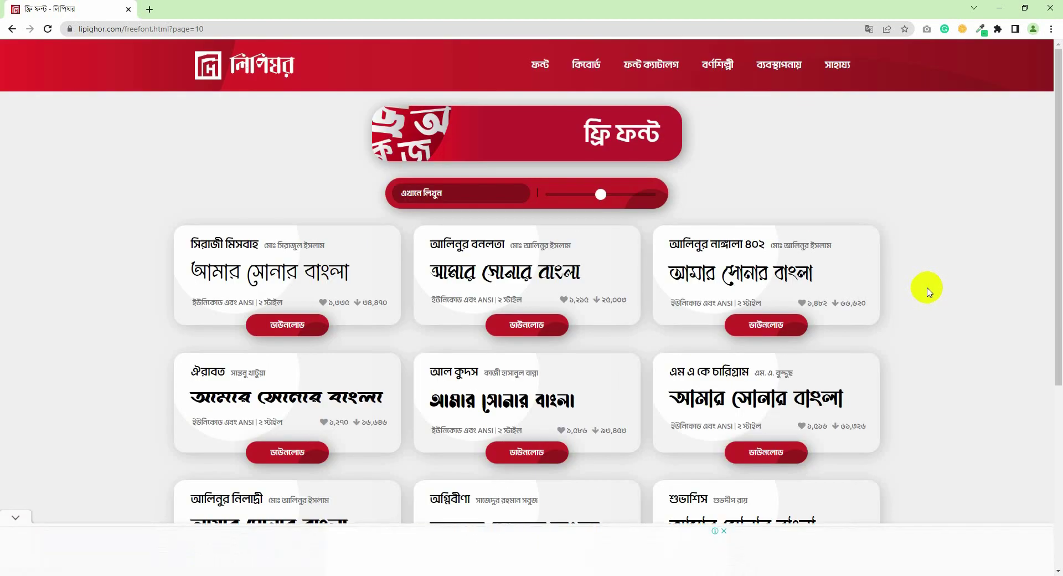
{"action": "scroll", "coordinate": [927, 287], "scroll_direction": "down", "scroll_amount": 2}
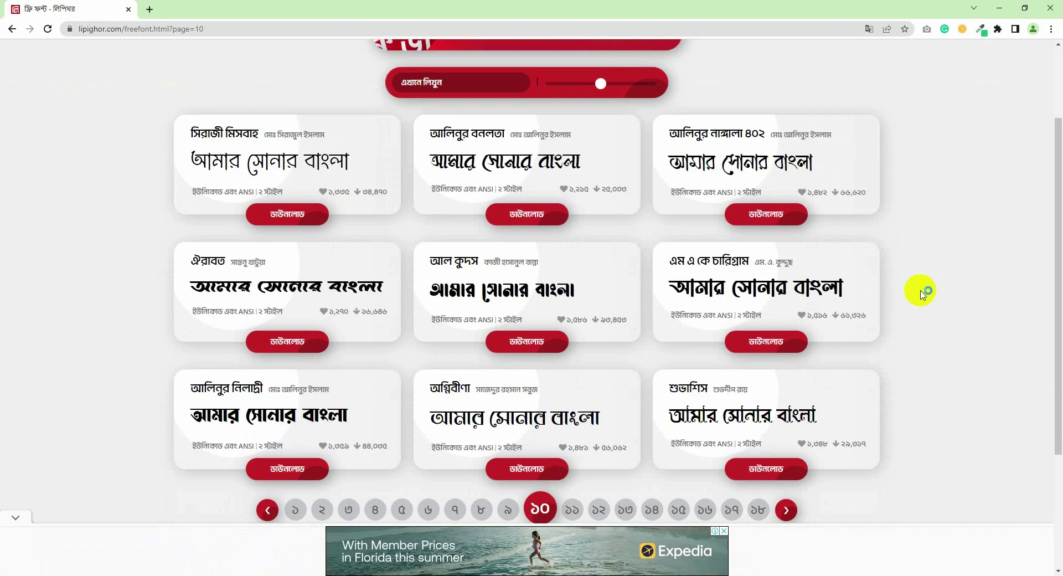
{"action": "scroll", "coordinate": [510, 379], "scroll_direction": "down", "scroll_amount": 2}
{"action": "left_click", "coordinate": [579, 410]}
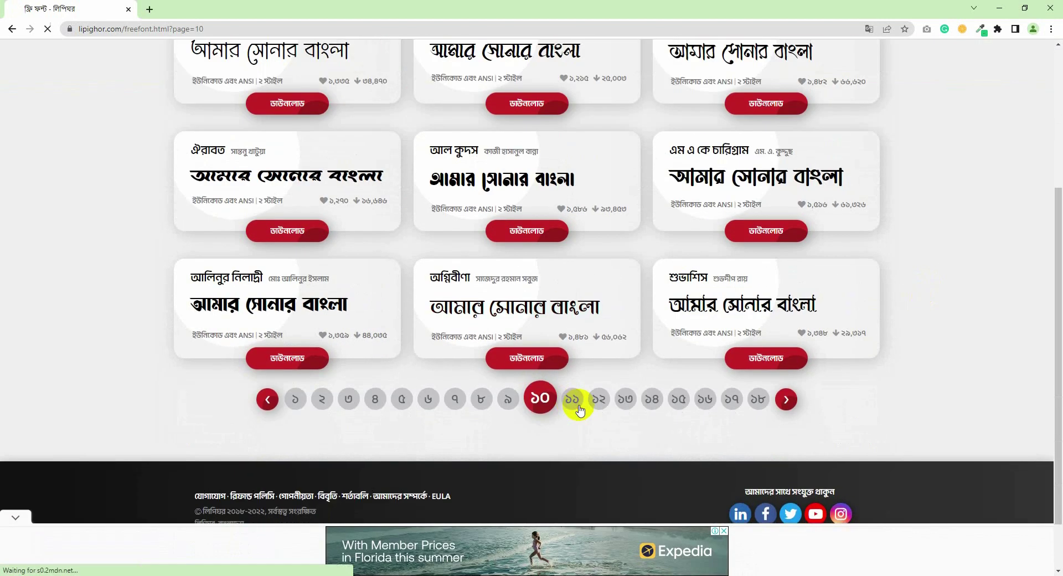
{"action": "scroll", "coordinate": [944, 316], "scroll_direction": "down", "scroll_amount": 2}
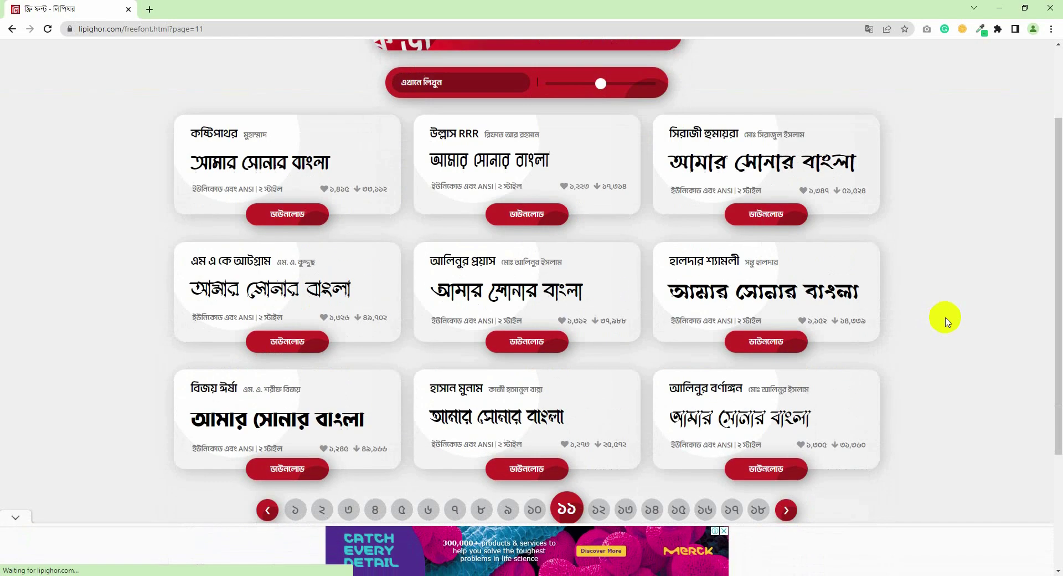
{"action": "scroll", "coordinate": [946, 321], "scroll_direction": "down", "scroll_amount": 2}
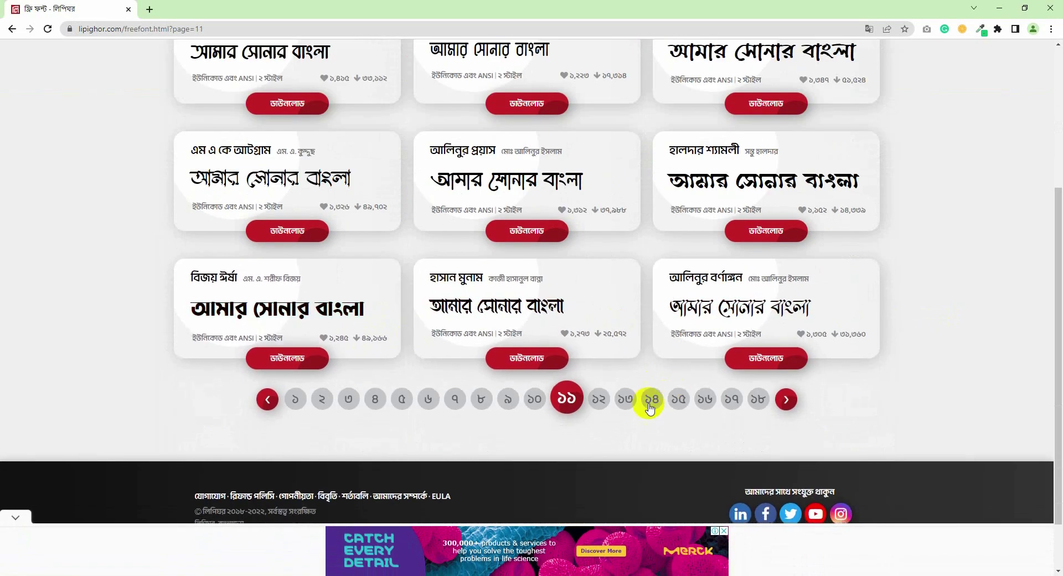
{"action": "left_click", "coordinate": [600, 403]}
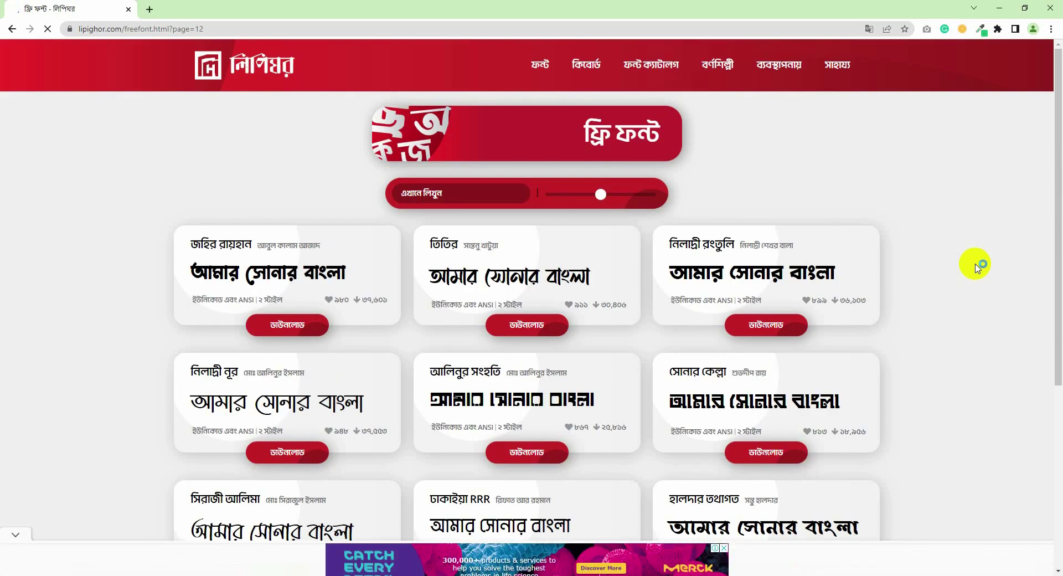
{"action": "scroll", "coordinate": [977, 267], "scroll_direction": "down", "scroll_amount": 2}
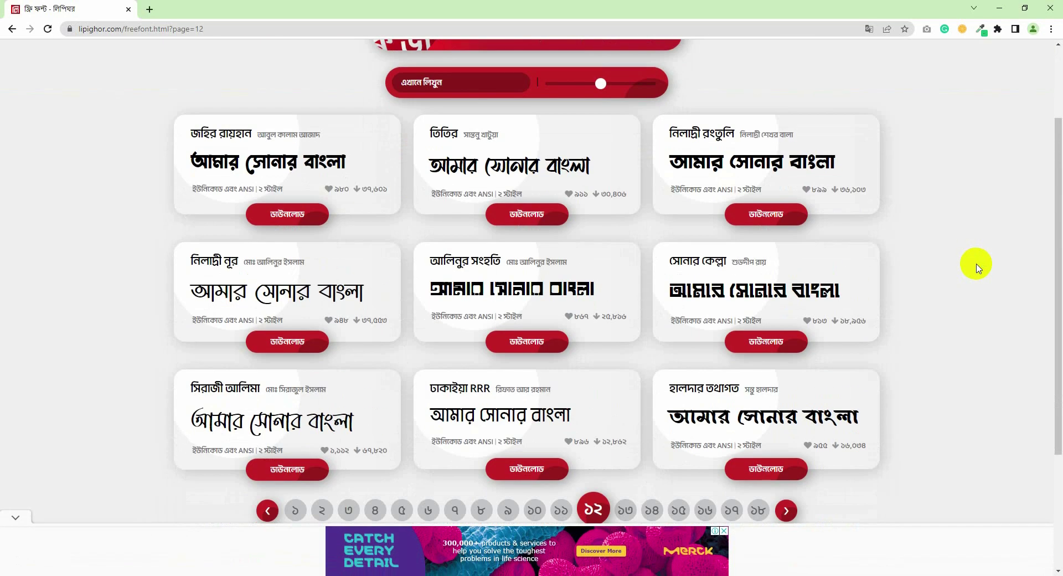
{"action": "mouse_move", "coordinate": [765, 404]}
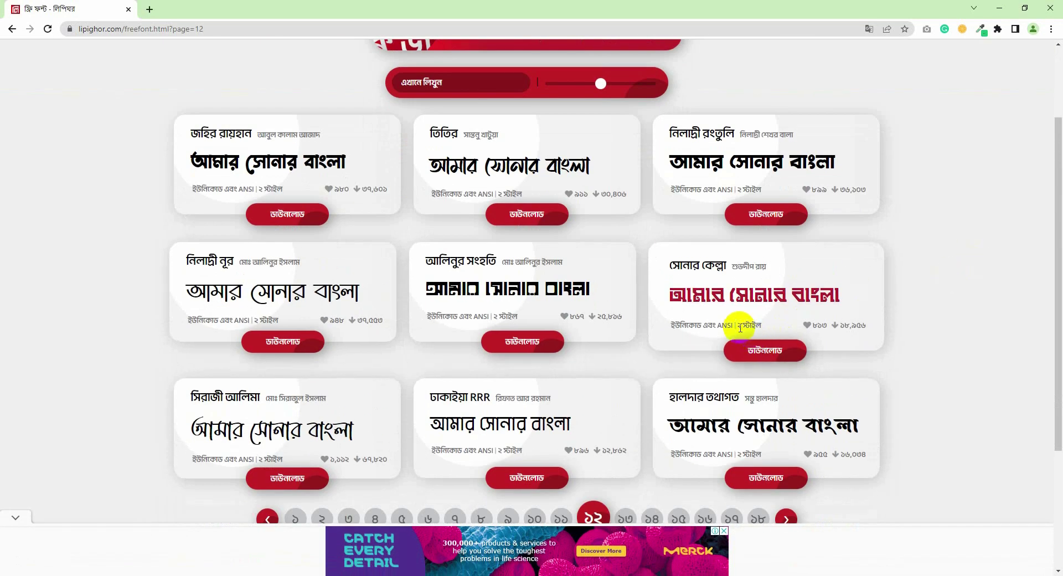
{"action": "left_click", "coordinate": [767, 352]}
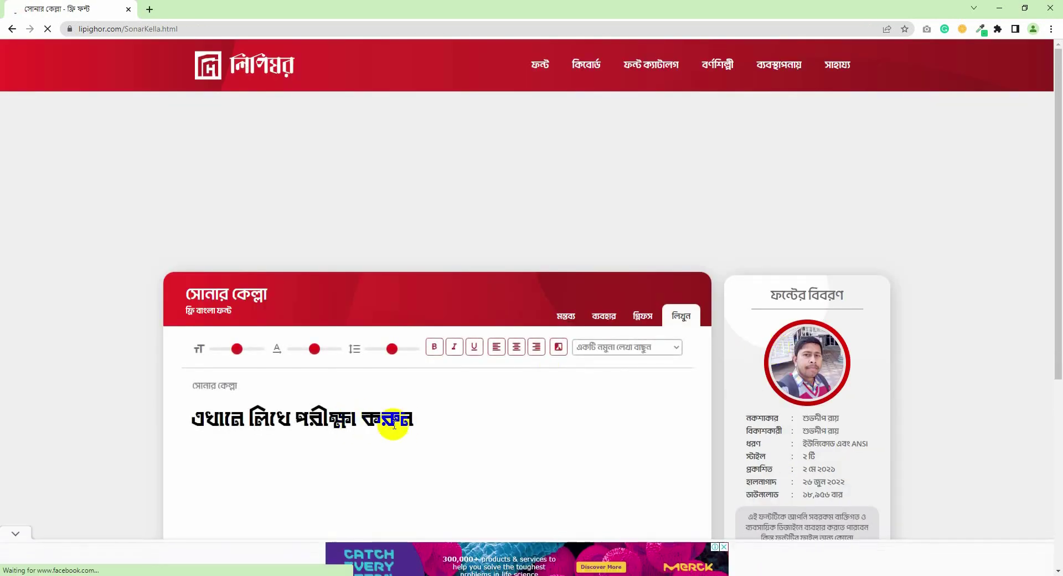
Replace the preview sample line with a first phonetic attempt at the word অনন্ত
{"action": "left_click_drag", "start_coordinate": [333, 418], "coordinate": [179, 420]}
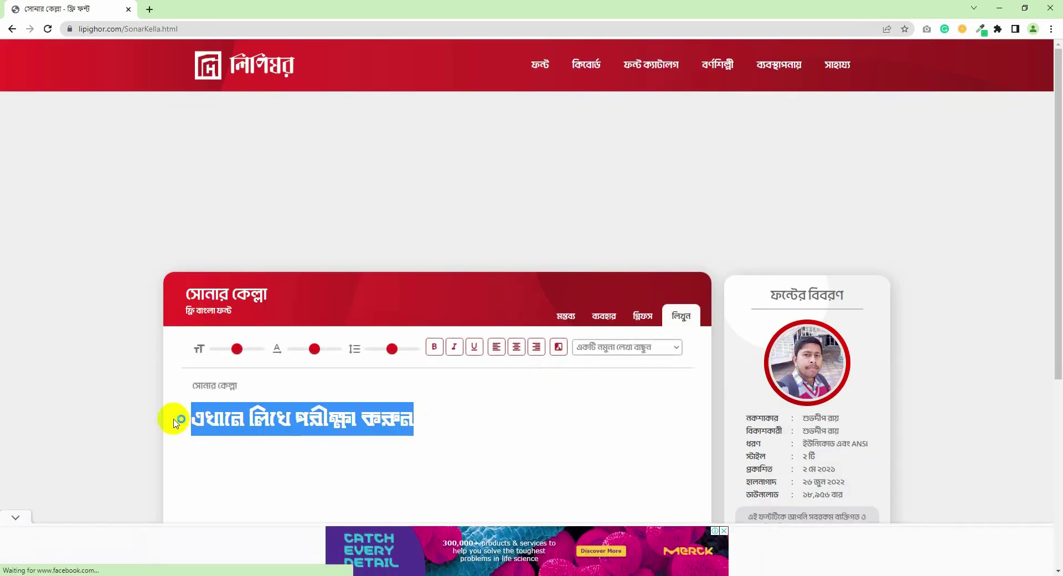
{"action": "left_click", "coordinate": [965, 575]}
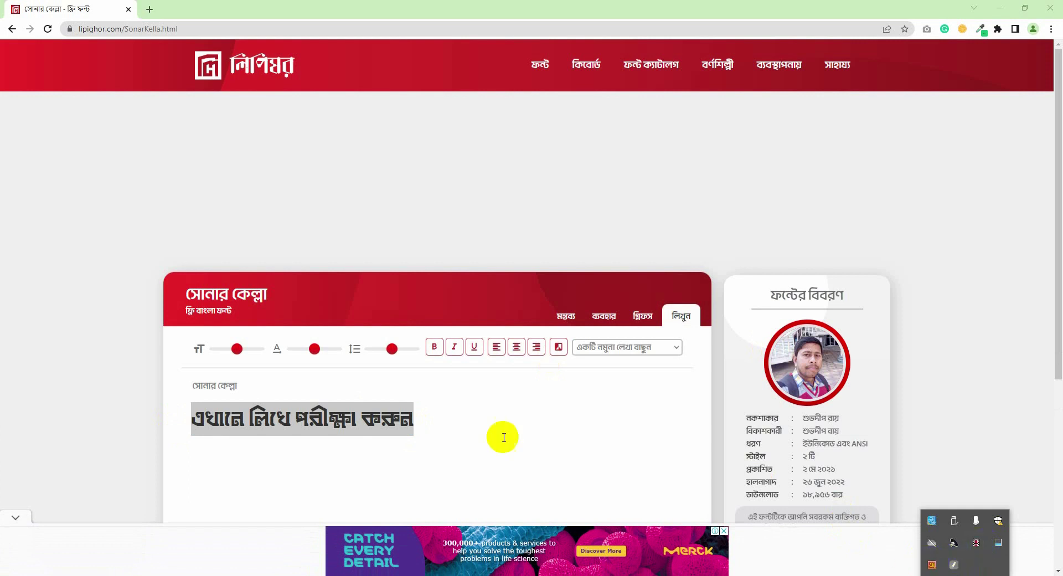
{"action": "left_click", "coordinate": [475, 430]}
{"action": "left_click_drag", "start_coordinate": [474, 430], "coordinate": [76, 429]}
{"action": "type", "text": "a"}
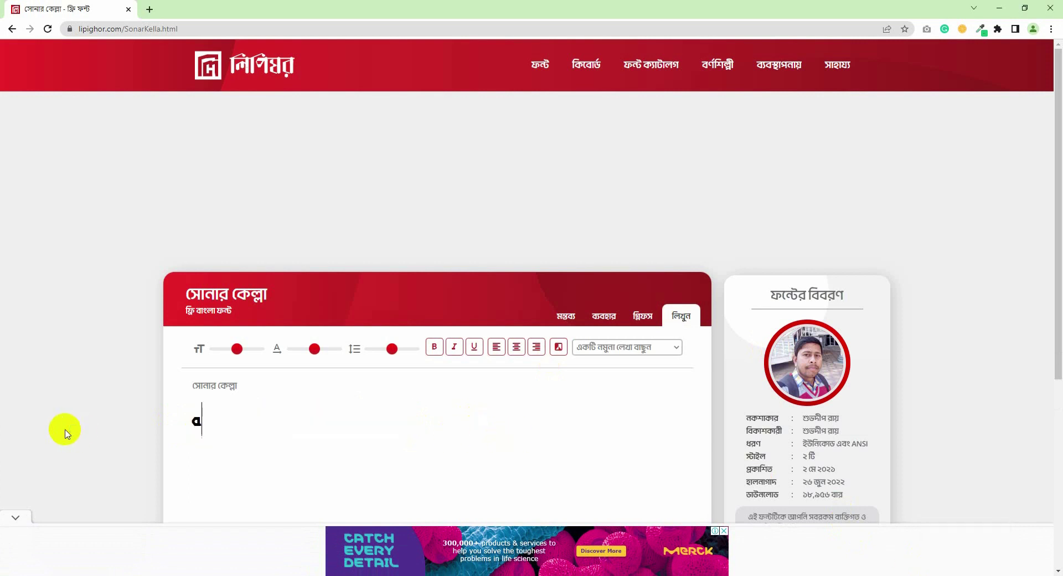
{"action": "type", "text": "a"}
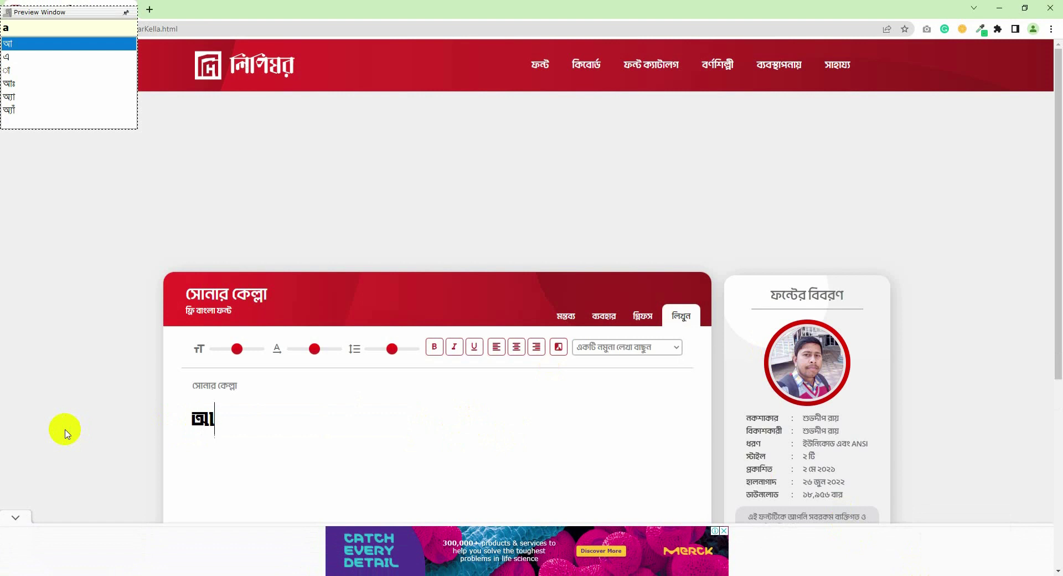
{"action": "type", "text": "nn"}
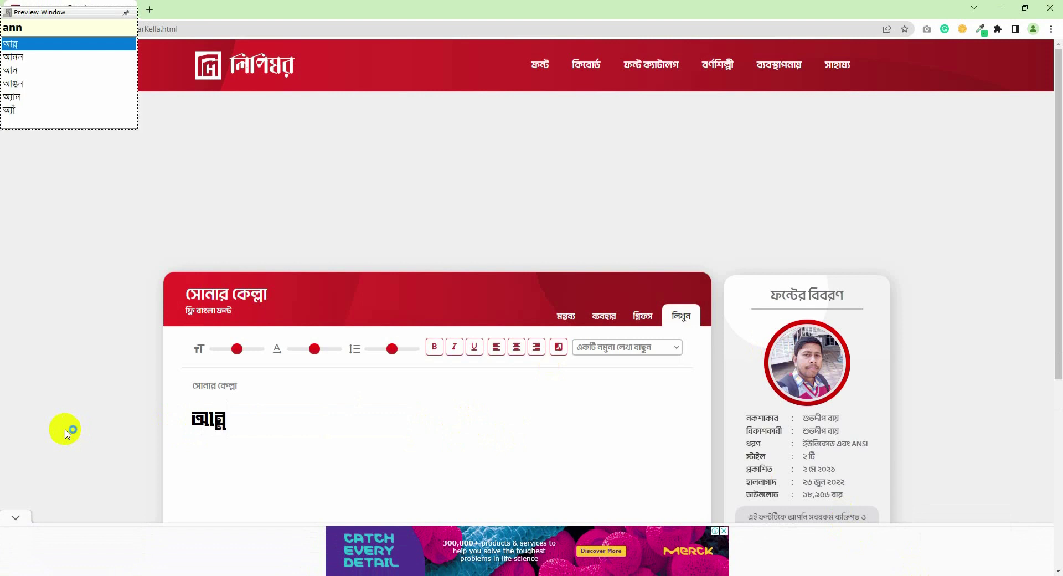
{"action": "type", "text": "onto"}
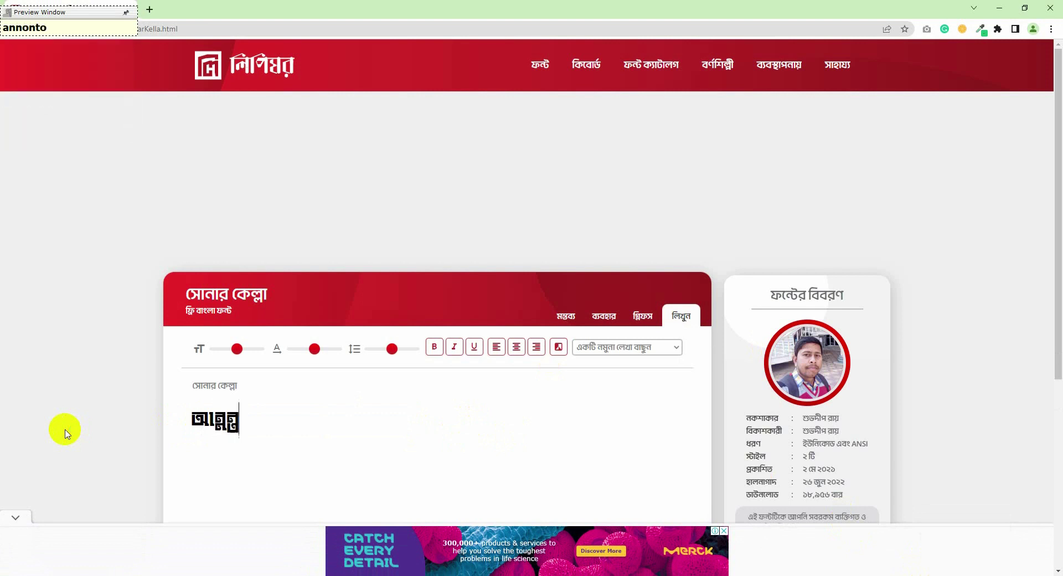
{"action": "key", "text": "BackSpace"}
{"action": "key", "text": "BackSpace"}
{"action": "key", "text": "BackSpace"}
{"action": "key", "text": "BackSpace"}
{"action": "key", "text": "BackSpace"}
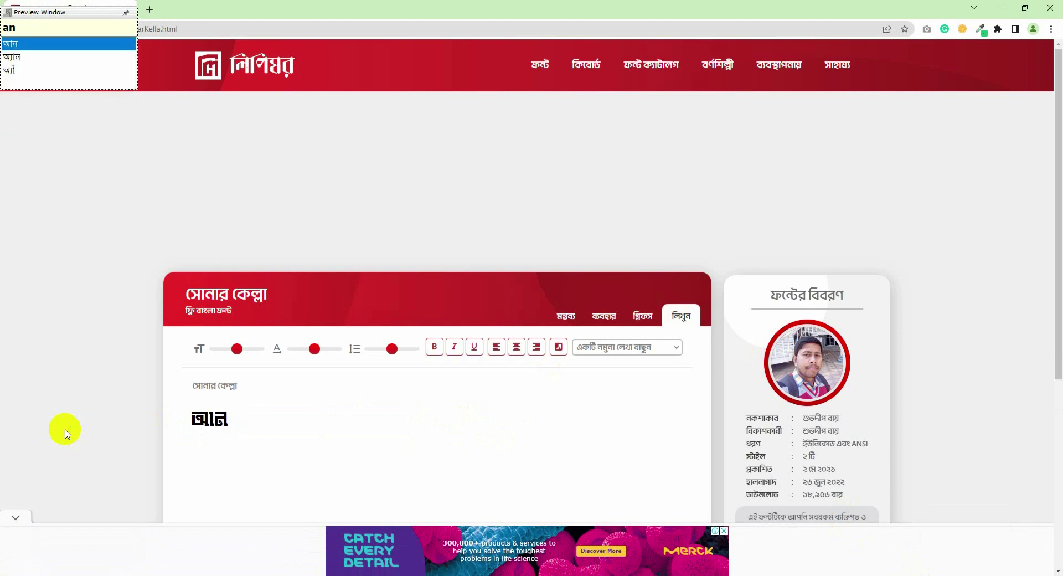
{"action": "type", "text": "to"}
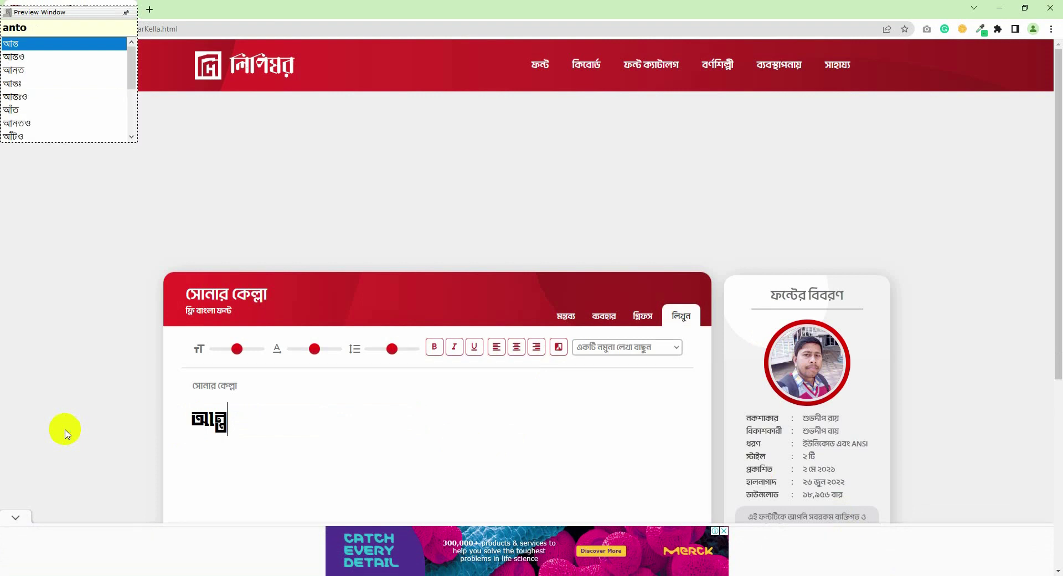
{"action": "key", "text": "BackSpace"}
{"action": "key", "text": "BackSpace"}
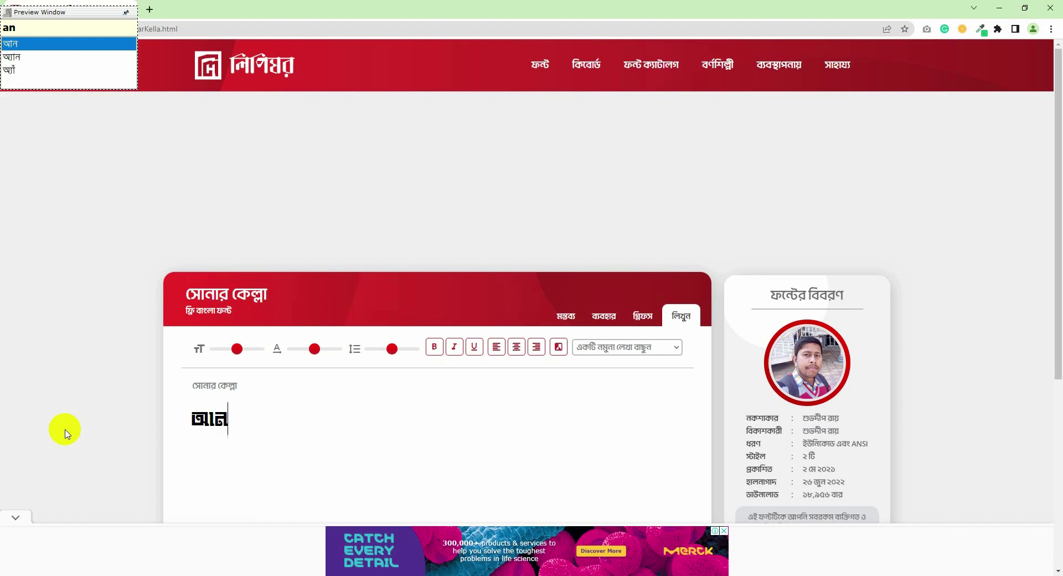
{"action": "key", "text": "BackSpace"}
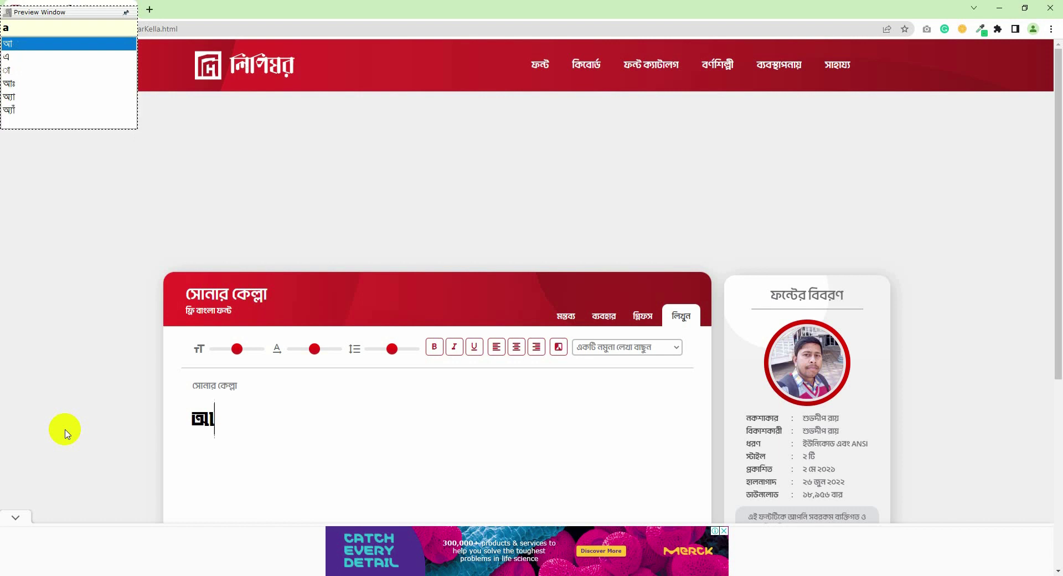
{"action": "type", "text": "nno"}
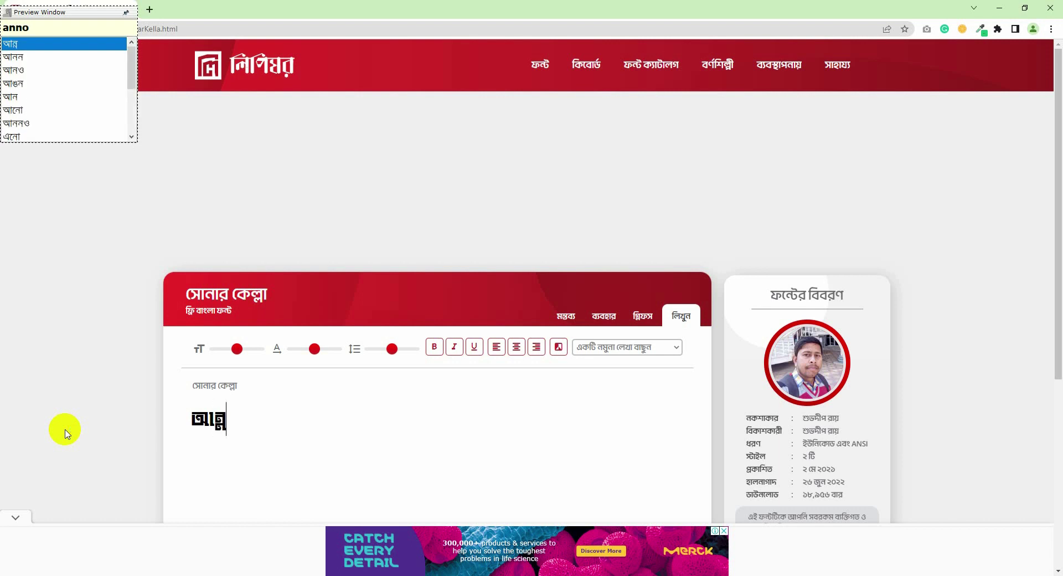
{"action": "type", "text": "to"}
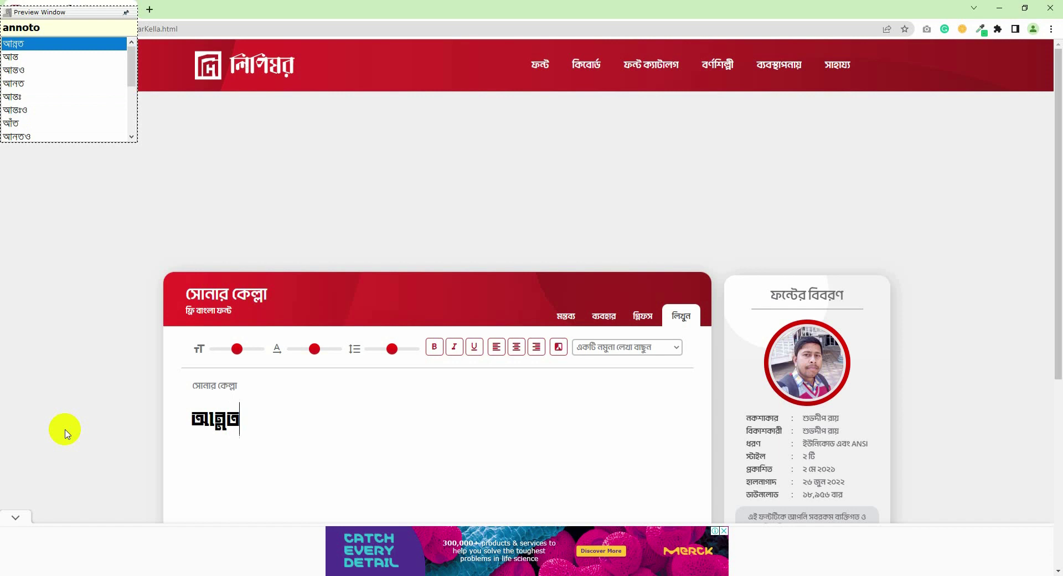
{"action": "key", "text": "Down"}
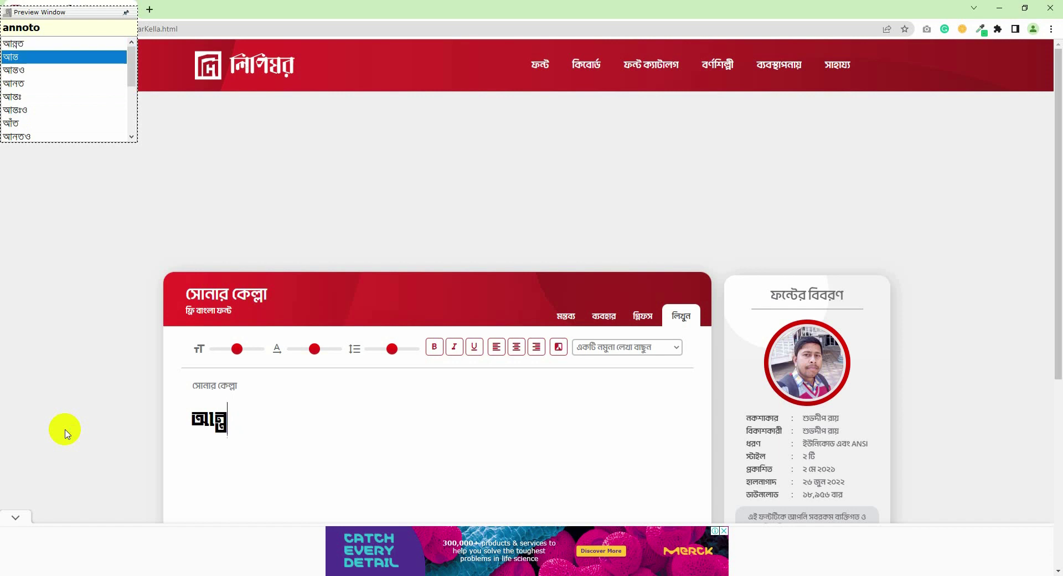
{"action": "key", "text": "Return"}
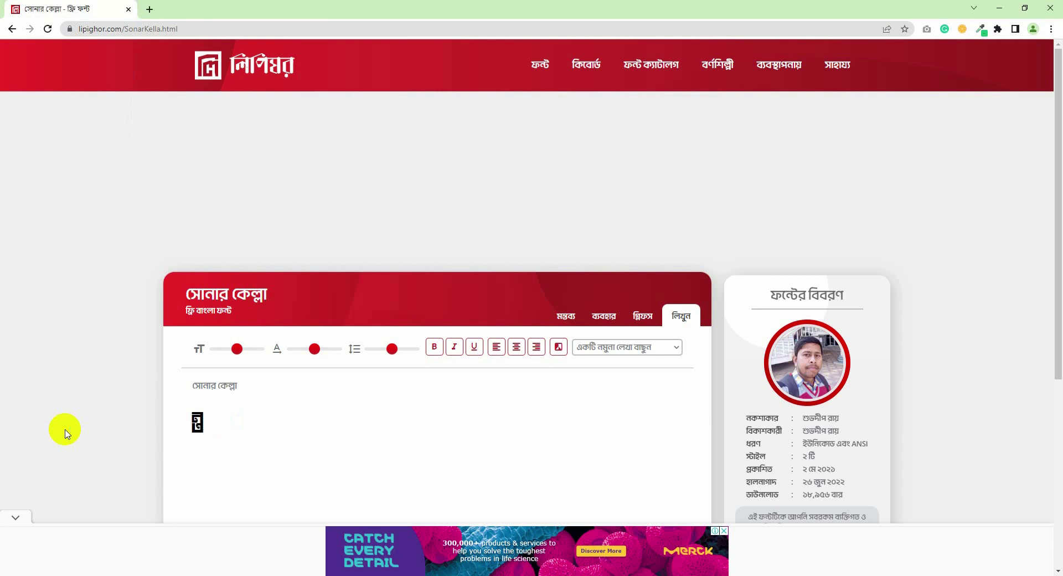
Retype অনন্ত in the sample box and enlarge the preview text with the size slider
{"action": "type", "text": "na"}
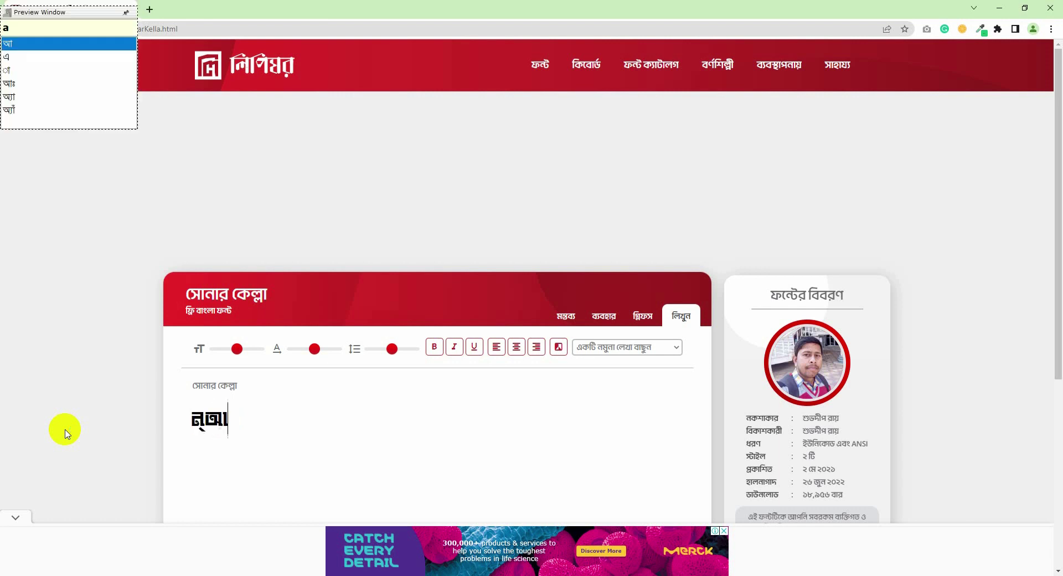
{"action": "key", "text": "BackSpace"}
{"action": "type", "text": "A"}
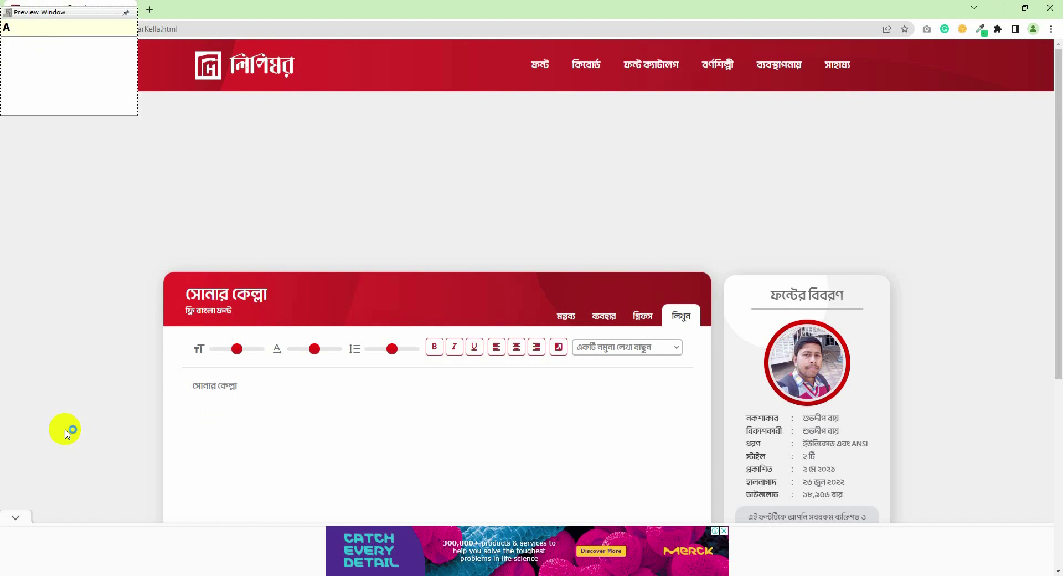
{"action": "type", "text": "S"}
{"action": "key", "text": "BackSpace"}
{"action": "key", "text": "BackSpace"}
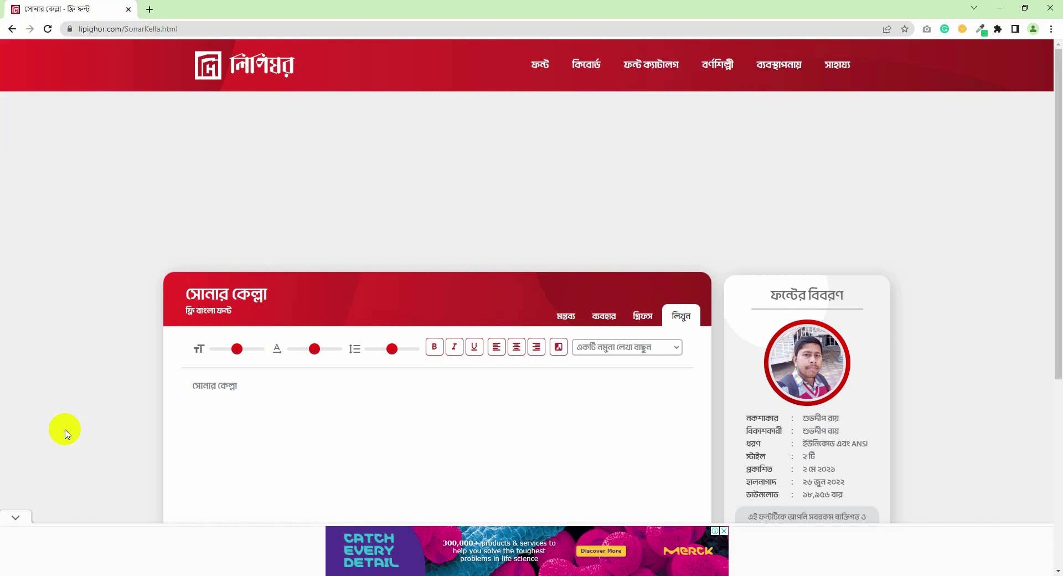
{"action": "type", "text": "a"}
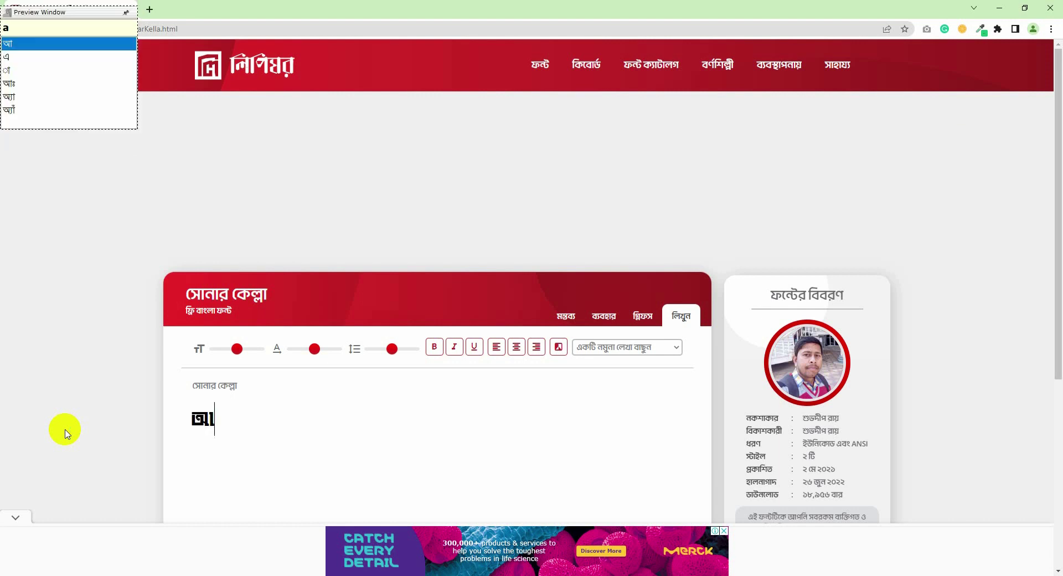
{"action": "key", "text": "BackSpace"}
{"action": "type", "text": "o"}
{"action": "key", "text": "space"}
{"action": "key", "text": "BackSpace"}
{"action": "type", "text": "n"}
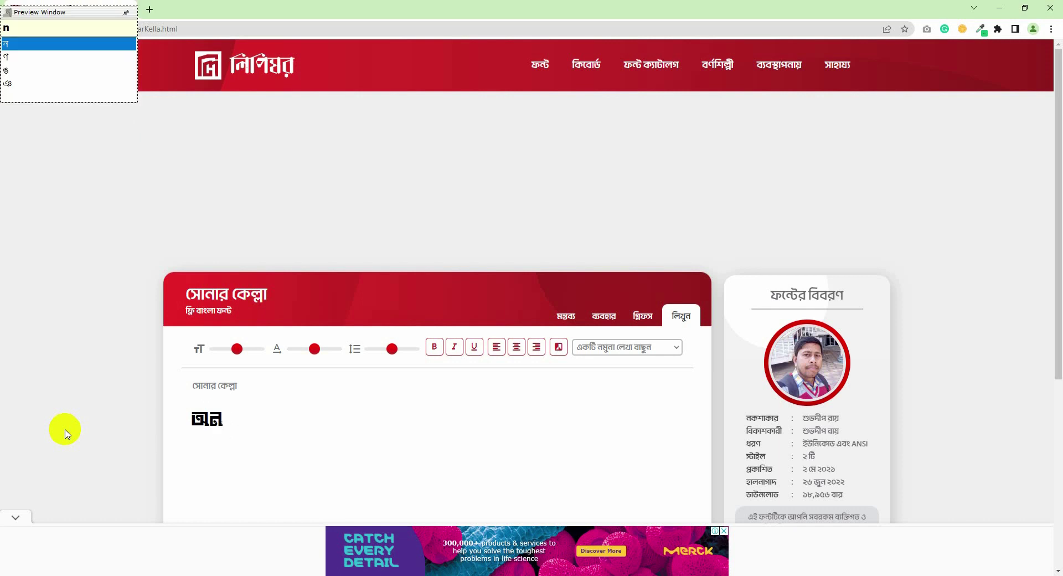
{"action": "key", "text": "space"}
{"action": "type", "text": "n"}
{"action": "type", "text": "t"}
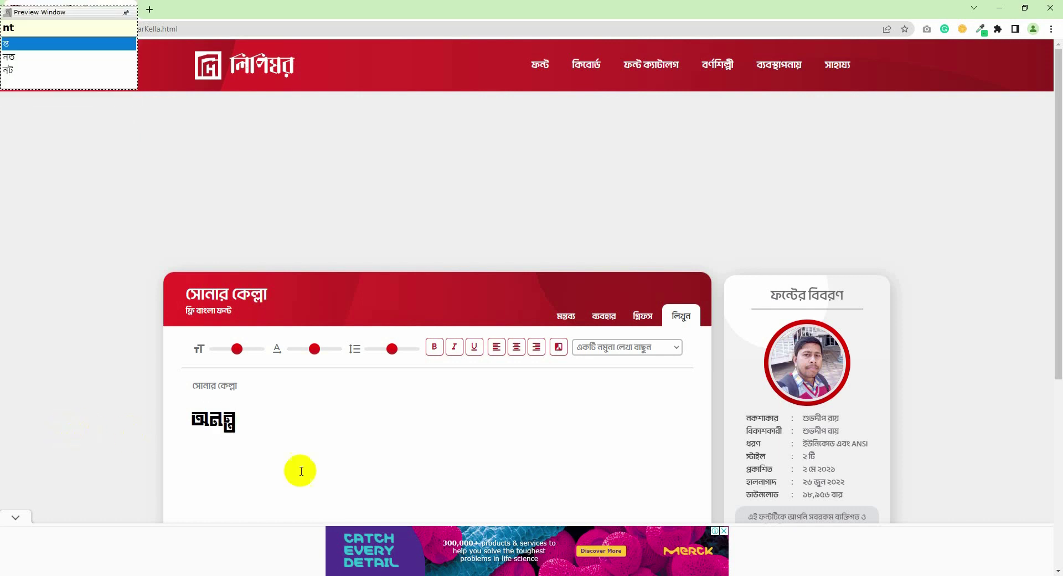
{"action": "left_click_drag", "start_coordinate": [237, 349], "coordinate": [259, 348]}
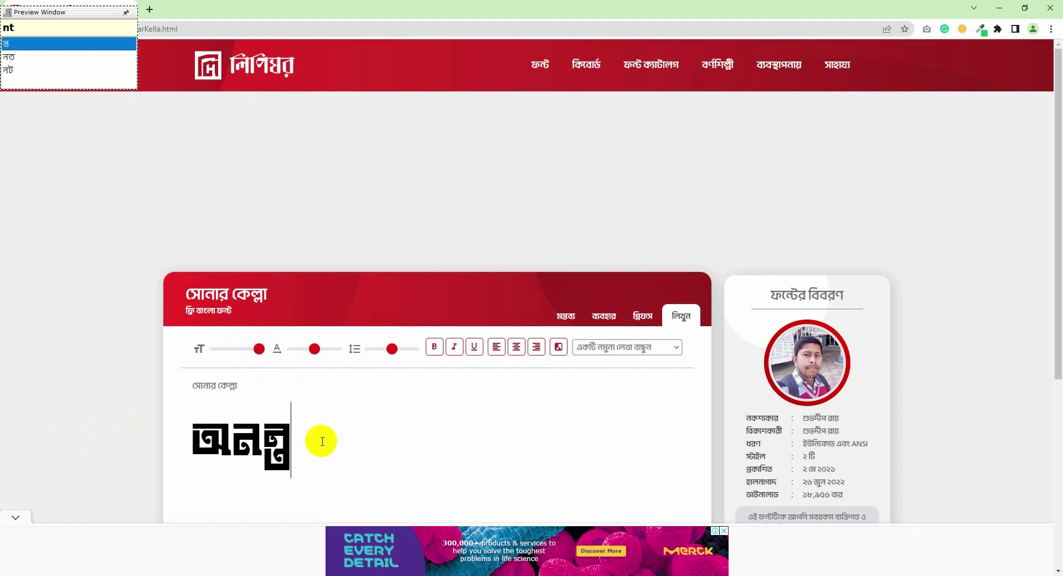
Finish the sample text as 'অনন্ত দি জলিল', correcting the typos
{"action": "key", "text": "space"}
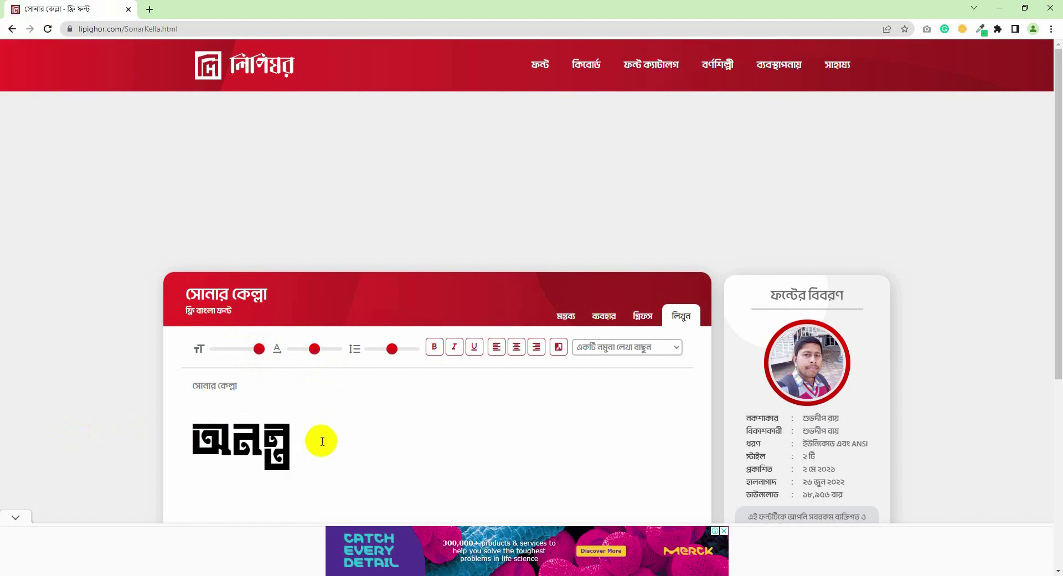
{"action": "type", "text": "fi"}
{"action": "key", "text": "BackSpace"}
{"action": "key", "text": "BackSpace"}
{"action": "type", "text": "d"}
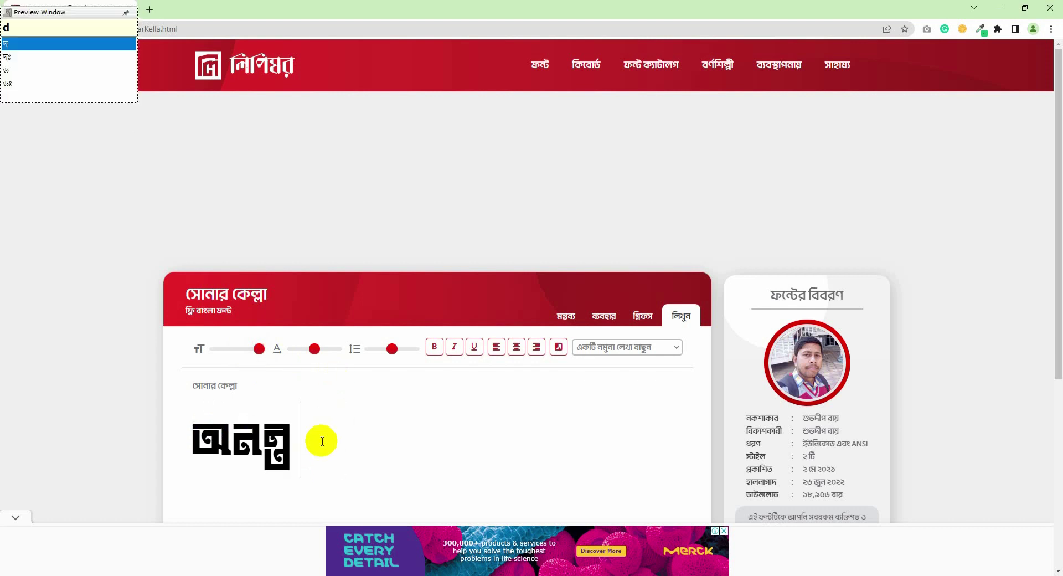
{"action": "type", "text": "i"}
{"action": "key", "text": "space"}
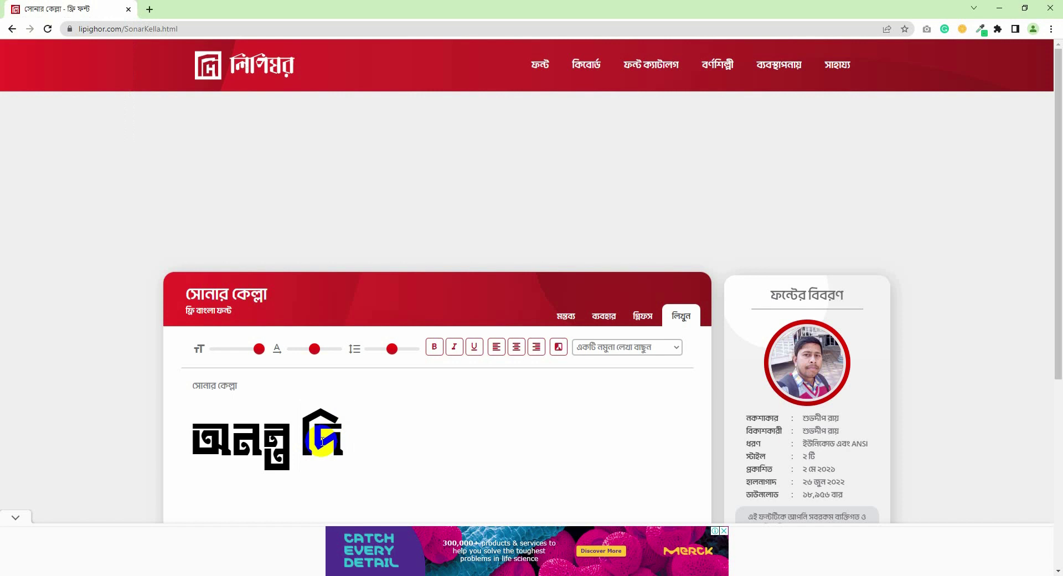
{"action": "type", "text": "jol"}
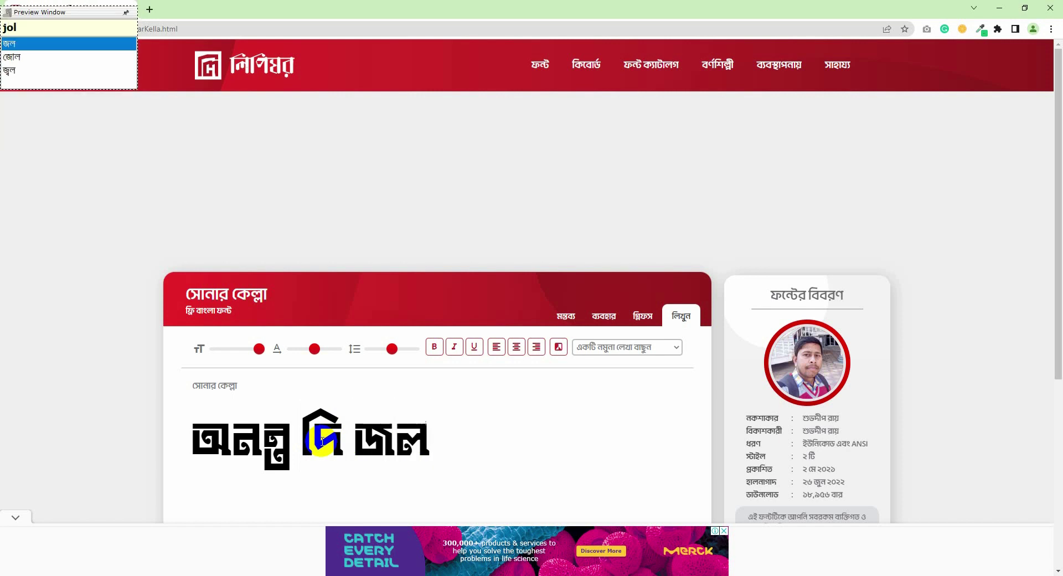
{"action": "type", "text": "ill"}
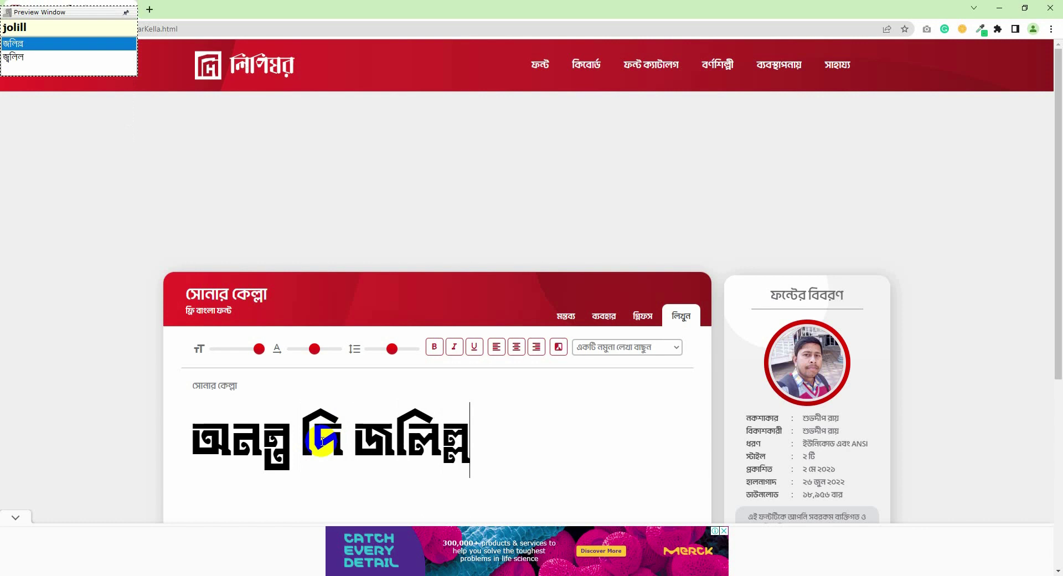
{"action": "key", "text": "BackSpace"}
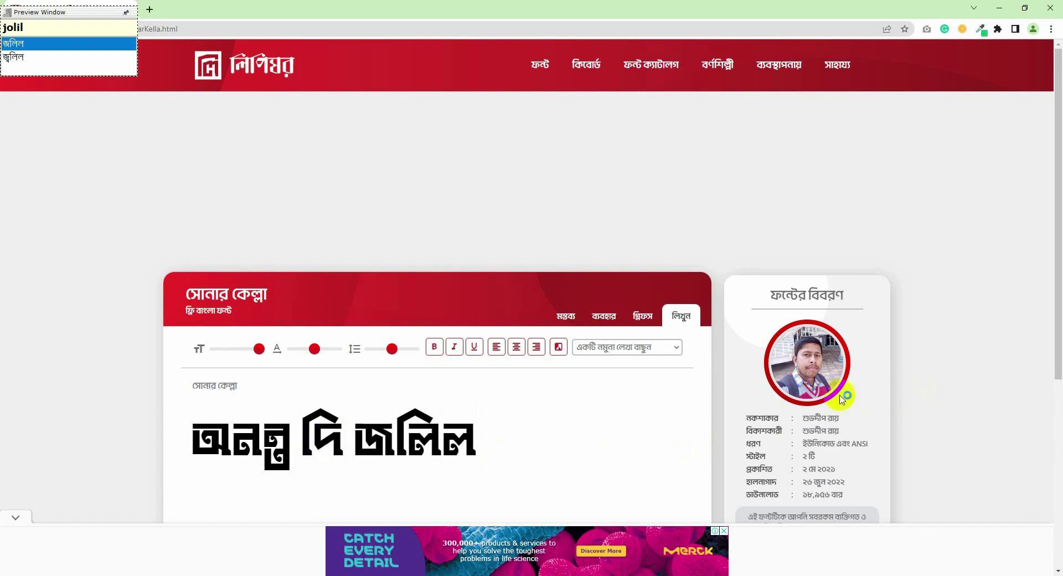
Preview the title white-on-dark, switch back to white, and bring up the Start menu
{"action": "scroll", "coordinate": [492, 367], "scroll_direction": "down", "scroll_amount": 4}
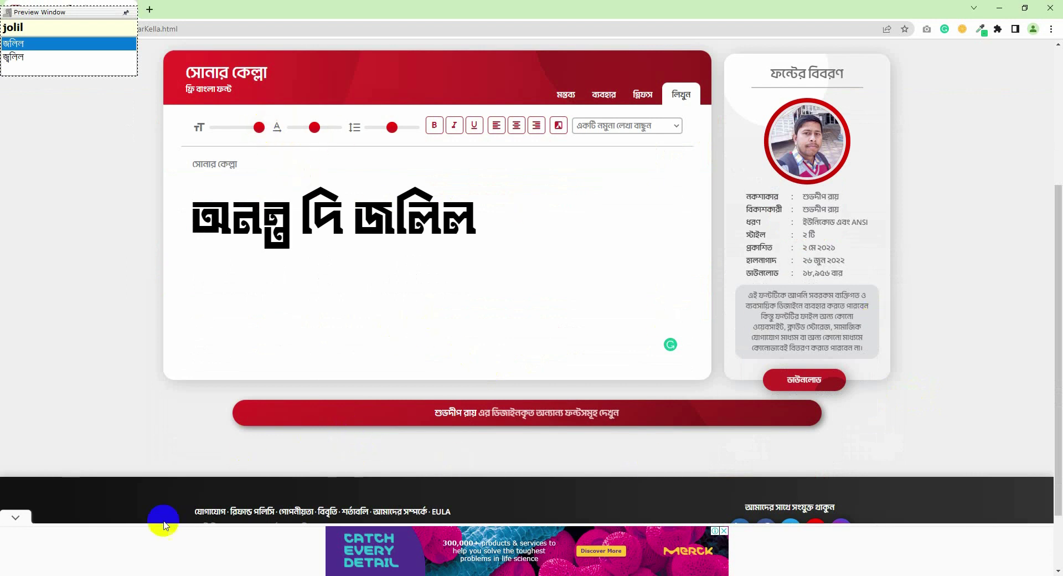
{"action": "left_click", "coordinate": [116, 525]}
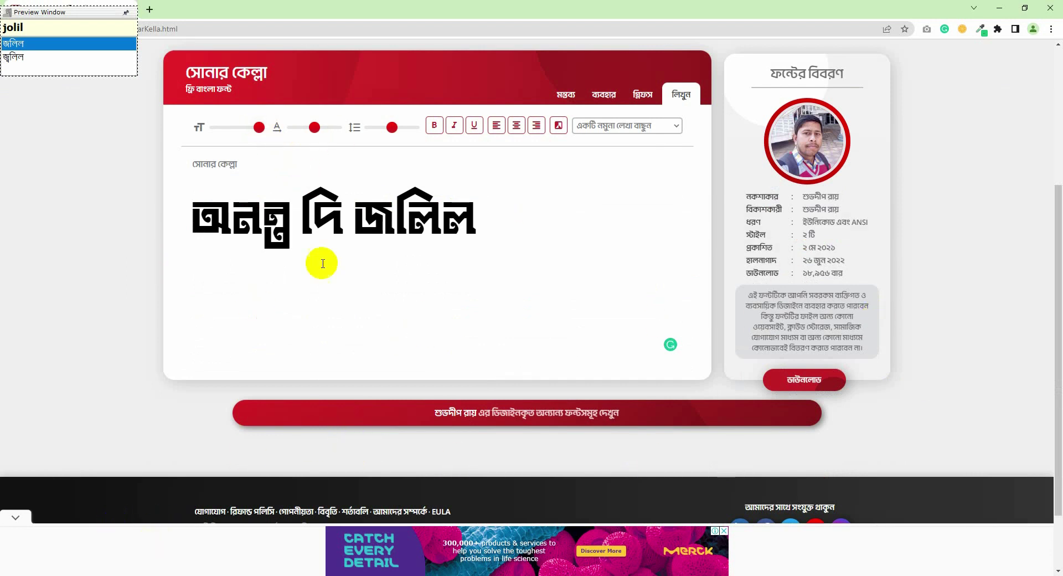
{"action": "left_click", "coordinate": [560, 127]}
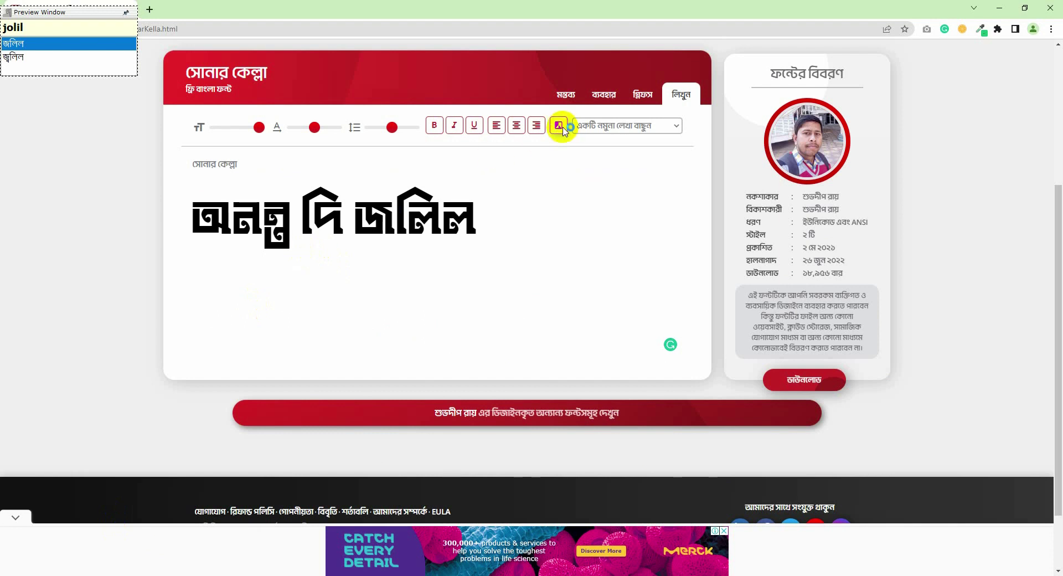
{"action": "left_click", "coordinate": [561, 128]}
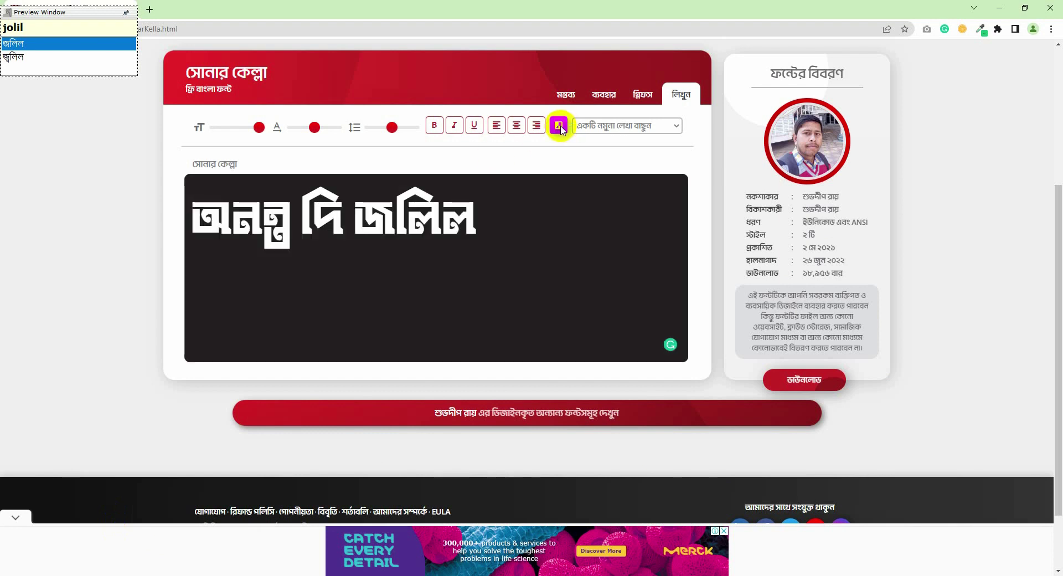
{"action": "left_click", "coordinate": [560, 127]}
{"action": "left_click", "coordinate": [560, 127]}
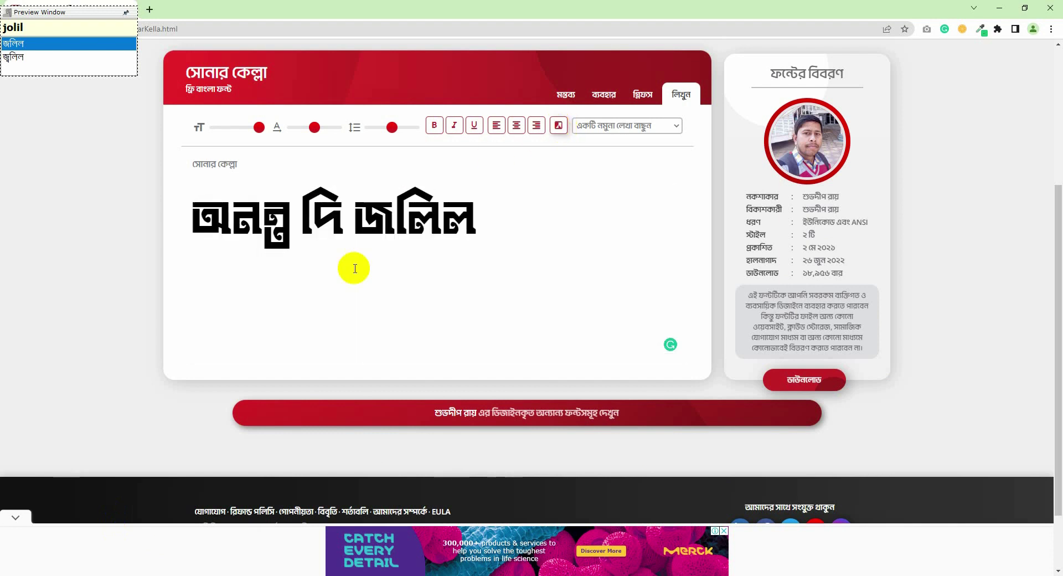
{"action": "key", "text": "super"}
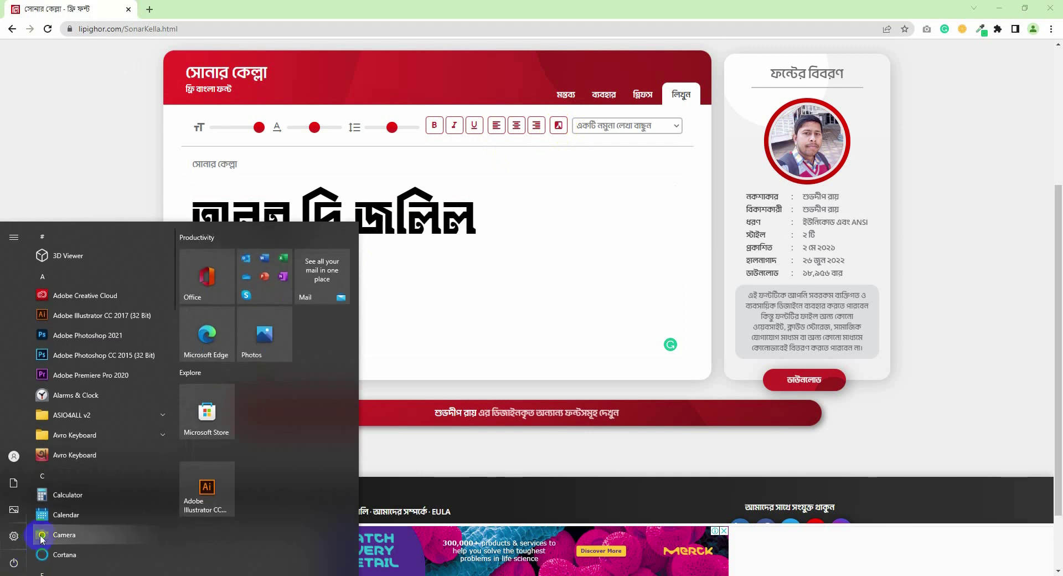
Launch Snipping Tool and snip the area around the large Bangla title
{"action": "scroll", "coordinate": [60, 415], "scroll_direction": "down", "scroll_amount": 3}
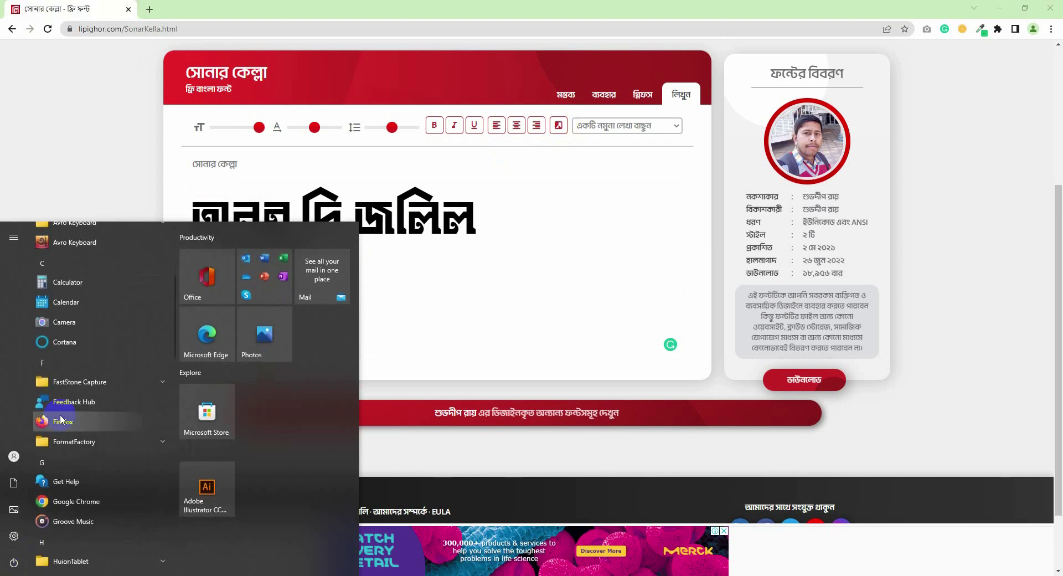
{"action": "type", "text": "s"}
{"action": "key", "text": "Escape"}
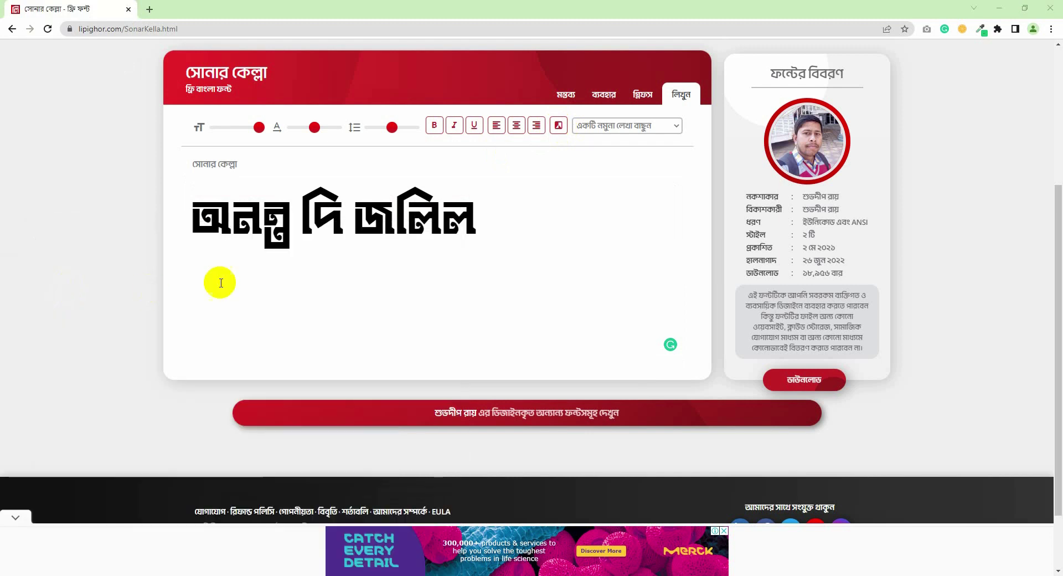
{"action": "left_click_drag", "start_coordinate": [204, 233], "coordinate": [198, 211]}
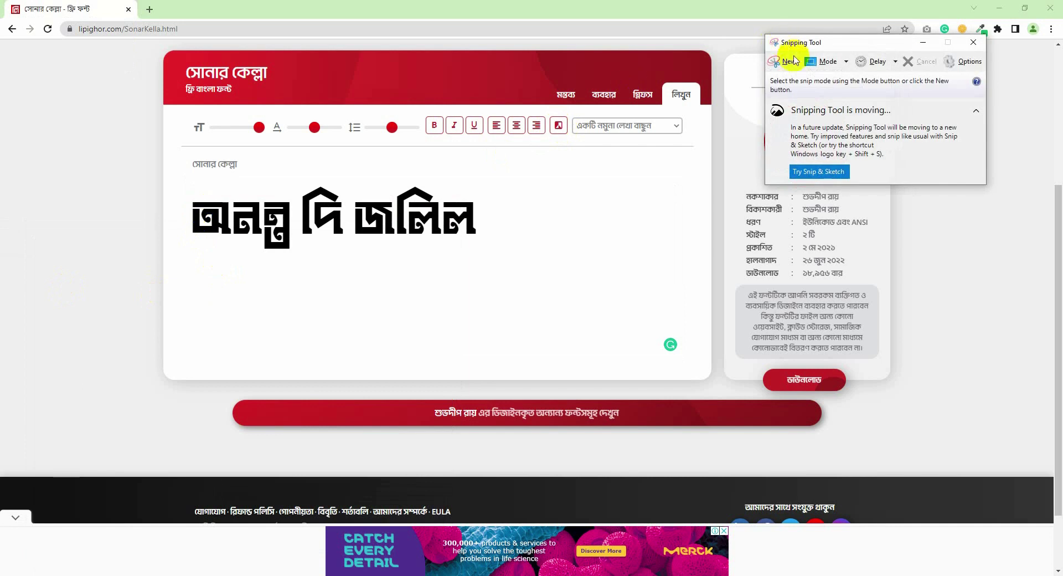
{"action": "left_click", "coordinate": [785, 61]}
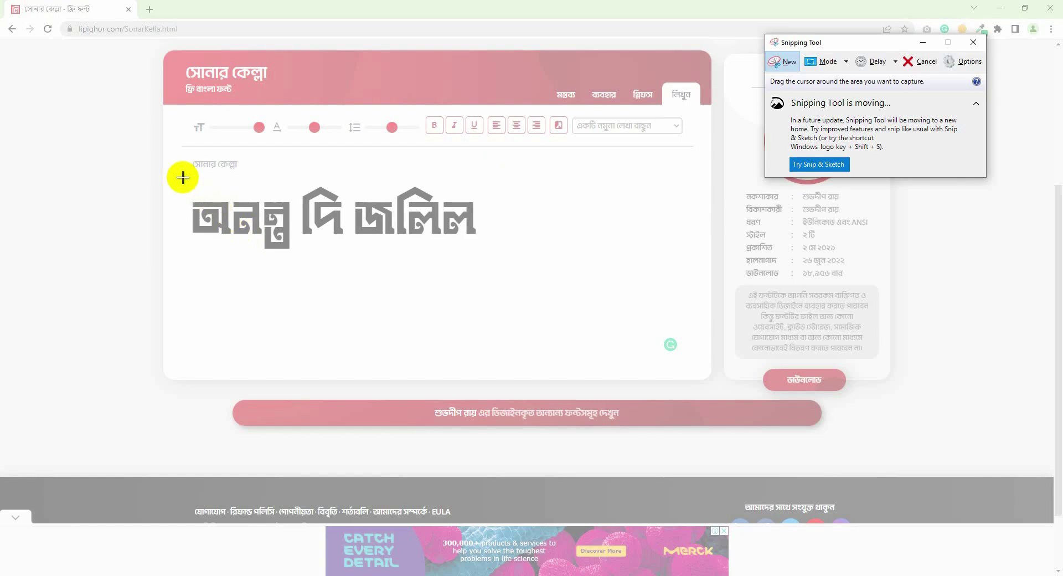
{"action": "left_click_drag", "start_coordinate": [183, 177], "coordinate": [491, 265]}
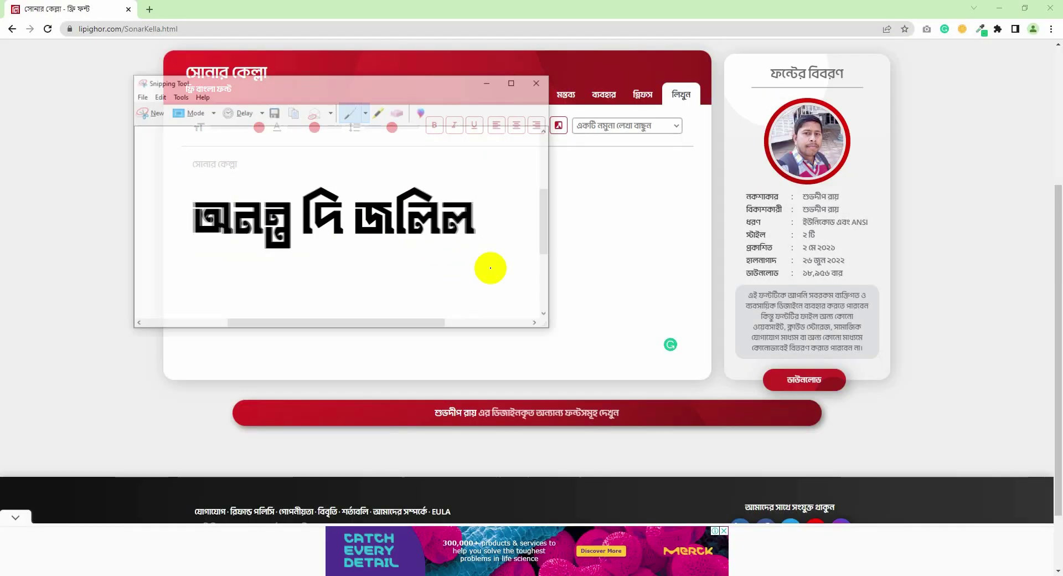
Save the snip to the Desktop as Capture.JPG, replacing the existing file
{"action": "left_click", "coordinate": [273, 112]}
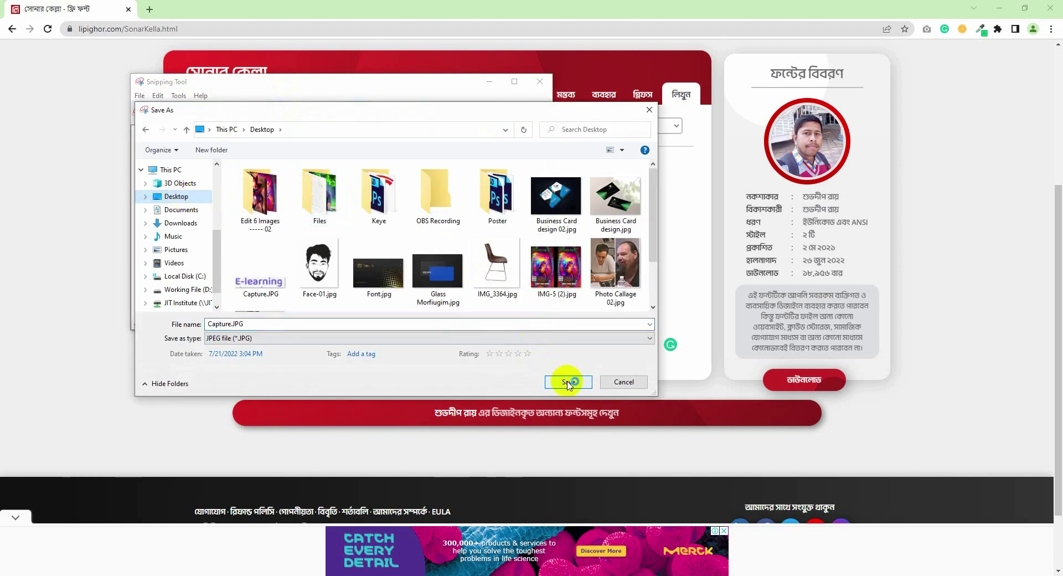
{"action": "left_click", "coordinate": [566, 382]}
{"action": "left_click", "coordinate": [559, 294]}
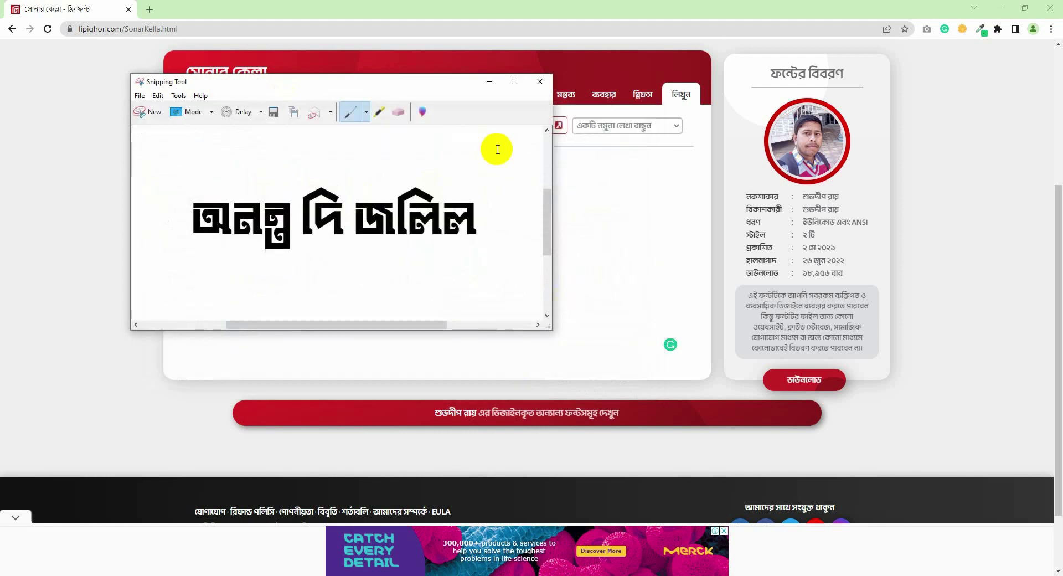
{"action": "left_click", "coordinate": [540, 82]}
Minimize the open windows, close Task Manager, and drag Capture.JPG to the desktop centre
{"action": "left_click", "coordinate": [1000, 9]}
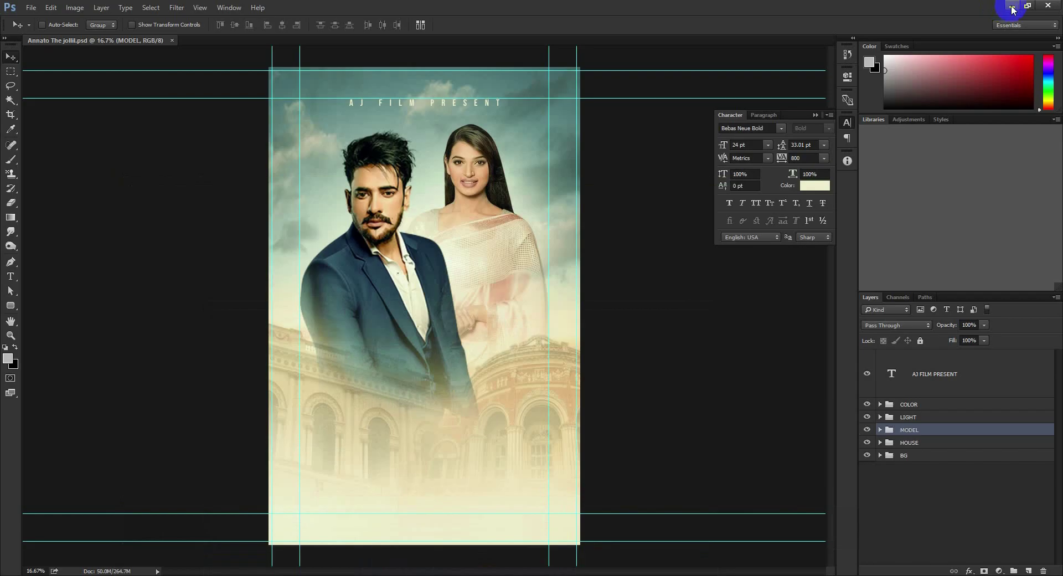
{"action": "left_click", "coordinate": [1002, 7]}
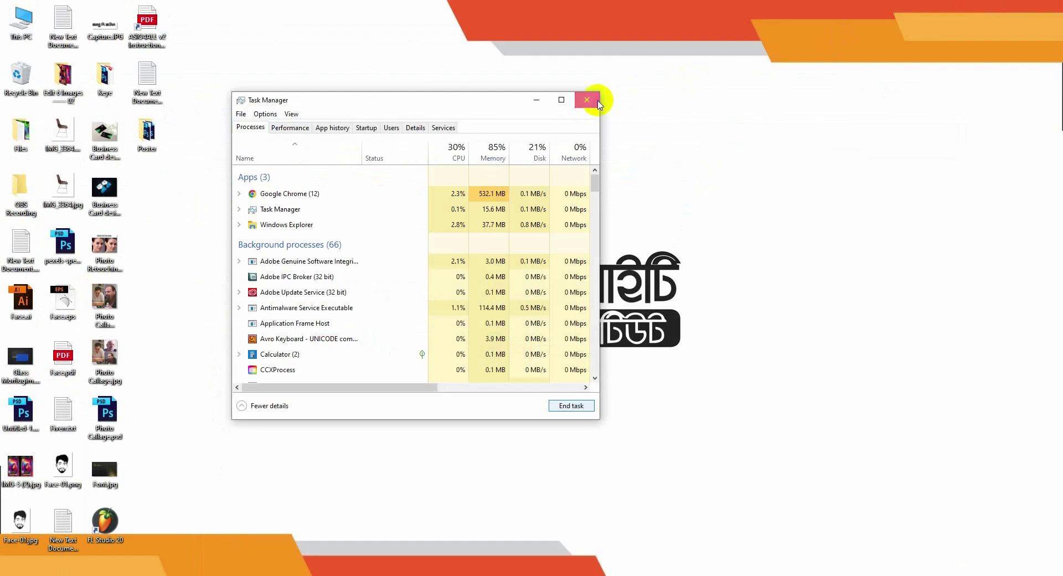
{"action": "left_click", "coordinate": [587, 99]}
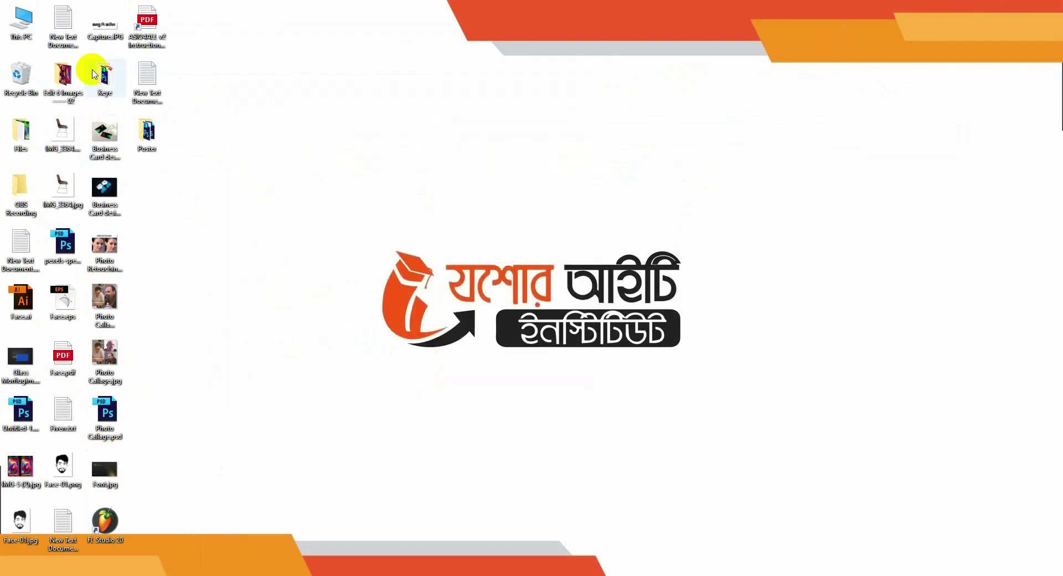
{"action": "left_click_drag", "start_coordinate": [105, 26], "coordinate": [493, 157]}
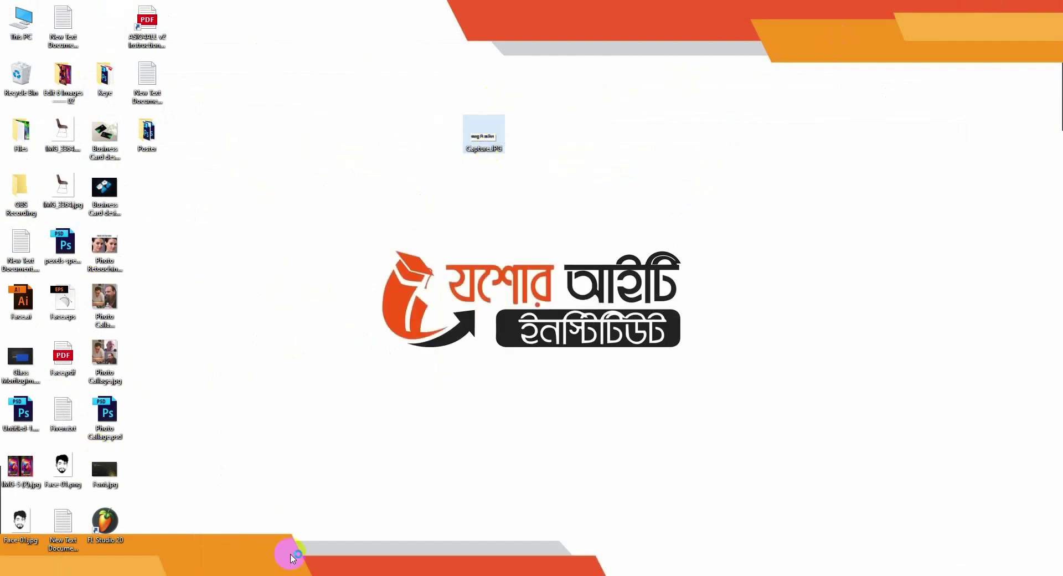
{"action": "left_click", "coordinate": [350, 437]}
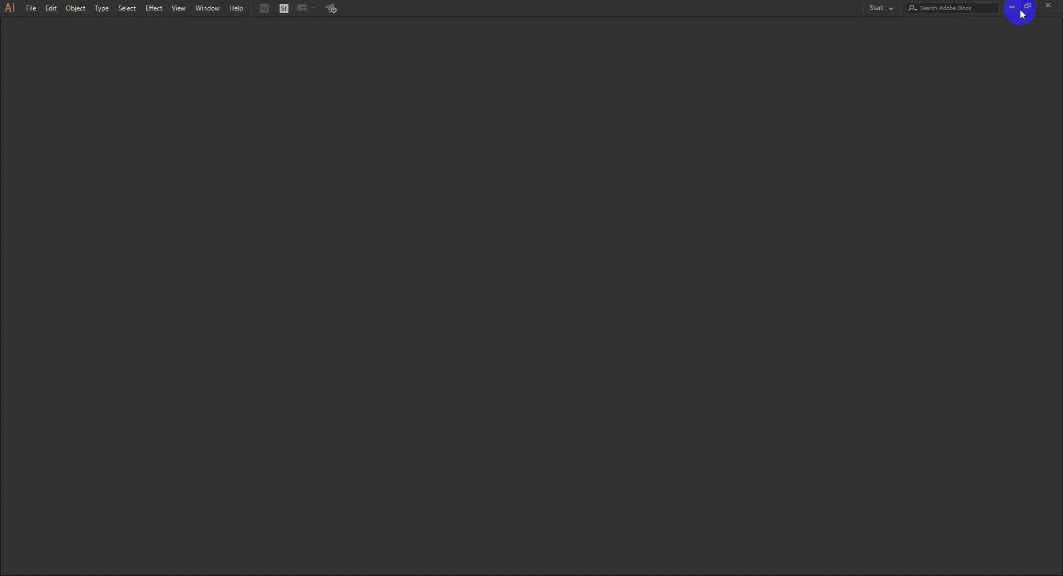
Create a Letter-size document, drop Capture.JPG onto the artboard and scale it to about 14 inches wide
{"action": "left_click", "coordinate": [230, 126]}
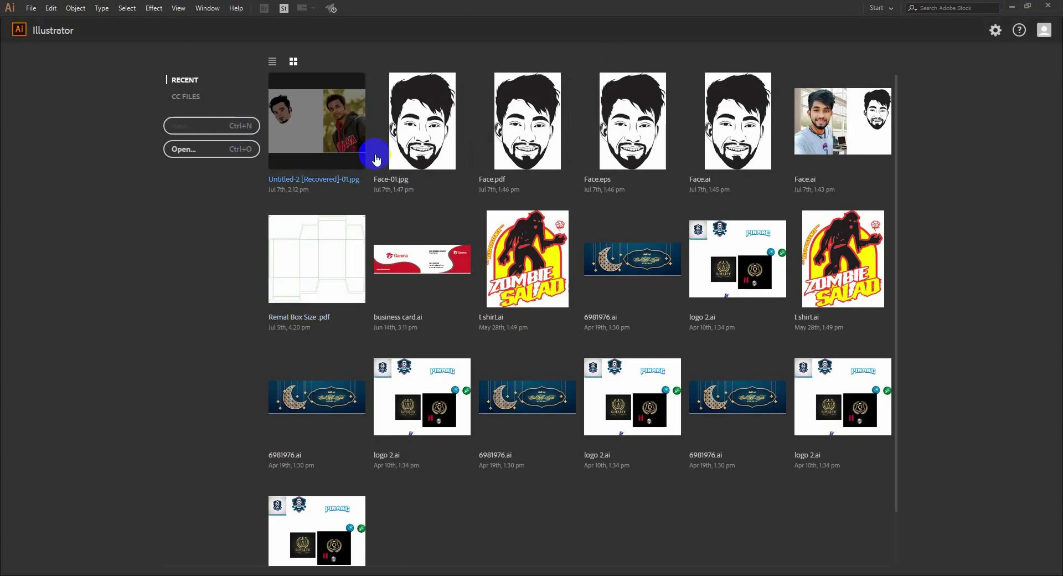
{"action": "double_click", "coordinate": [316, 237]}
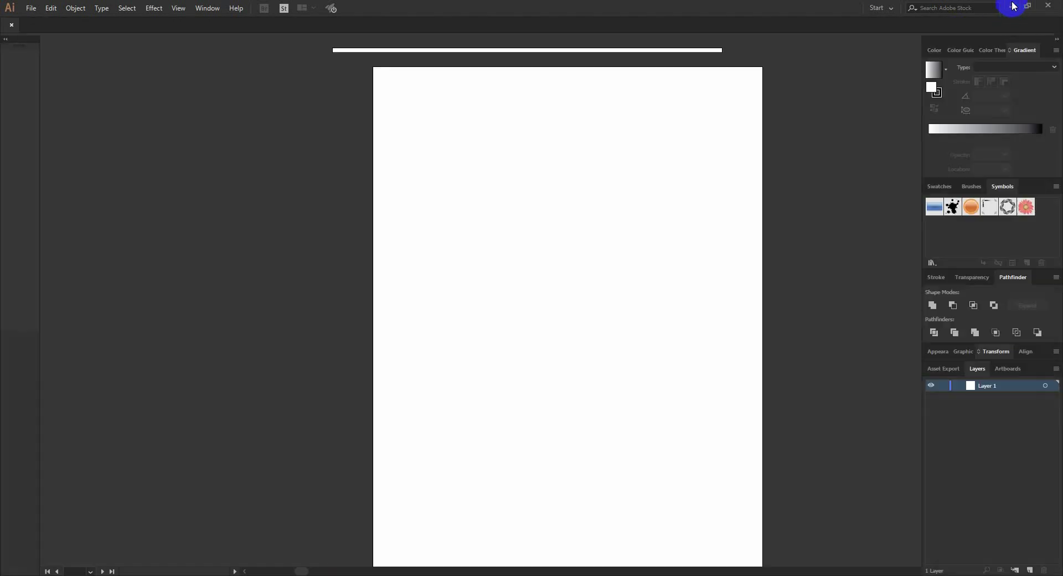
{"action": "left_click", "coordinate": [1011, 7]}
{"action": "left_click_drag", "start_coordinate": [484, 135], "coordinate": [476, 260]}
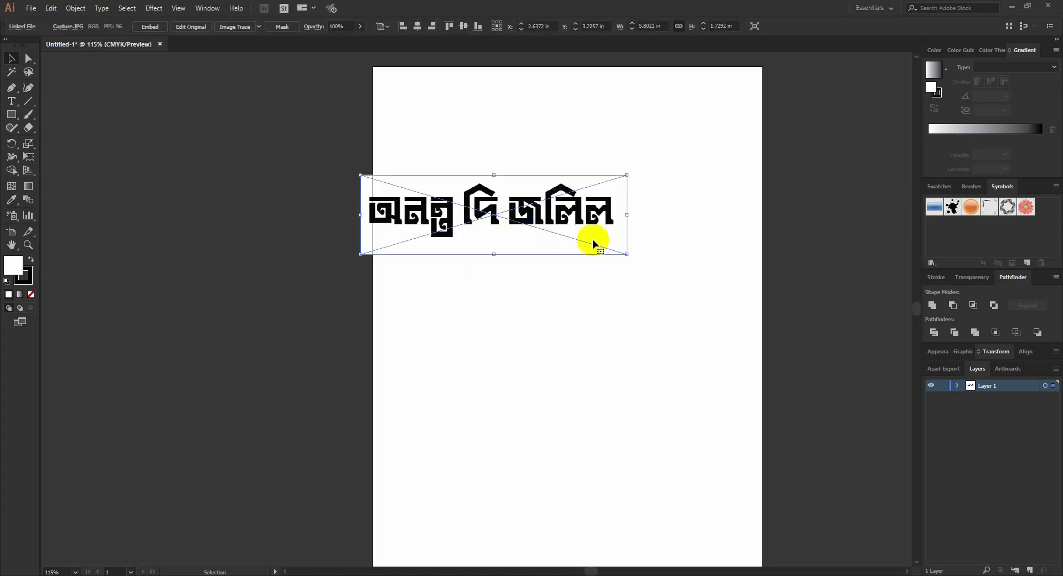
{"action": "left_click_drag", "start_coordinate": [626, 252], "coordinate": [814, 358]}
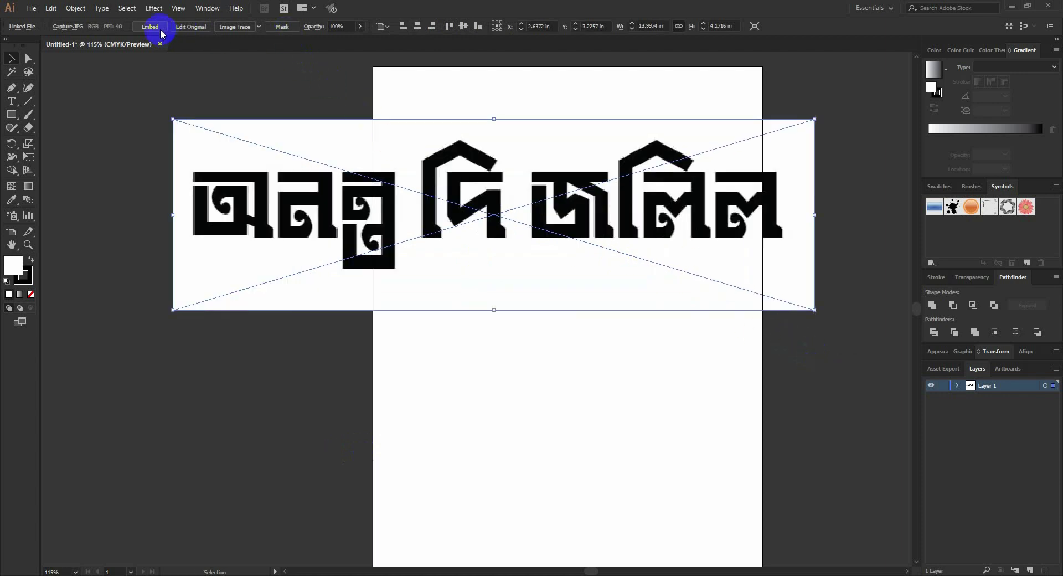
Expand the traced title and delete its white background with the Magic Wand
{"action": "left_click", "coordinate": [242, 29]}
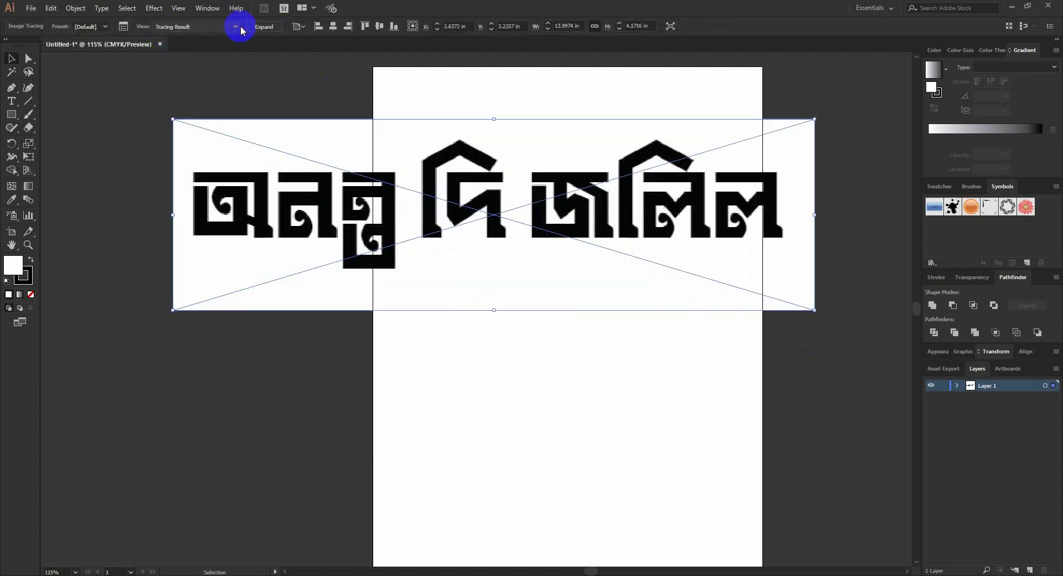
{"action": "left_click", "coordinate": [261, 28]}
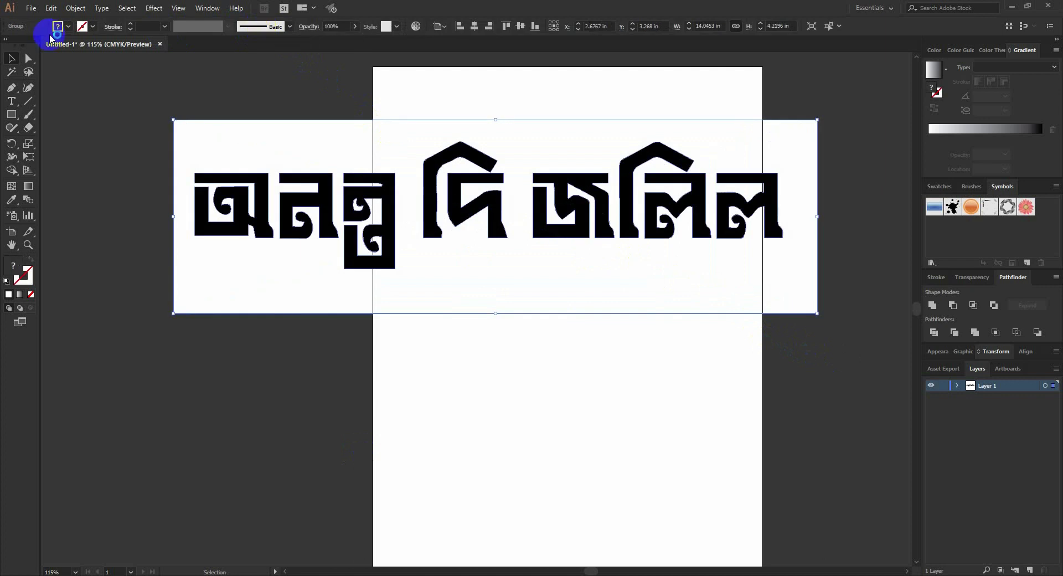
{"action": "left_click", "coordinate": [12, 72]}
{"action": "left_click", "coordinate": [209, 143]}
{"action": "key", "text": "Delete"}
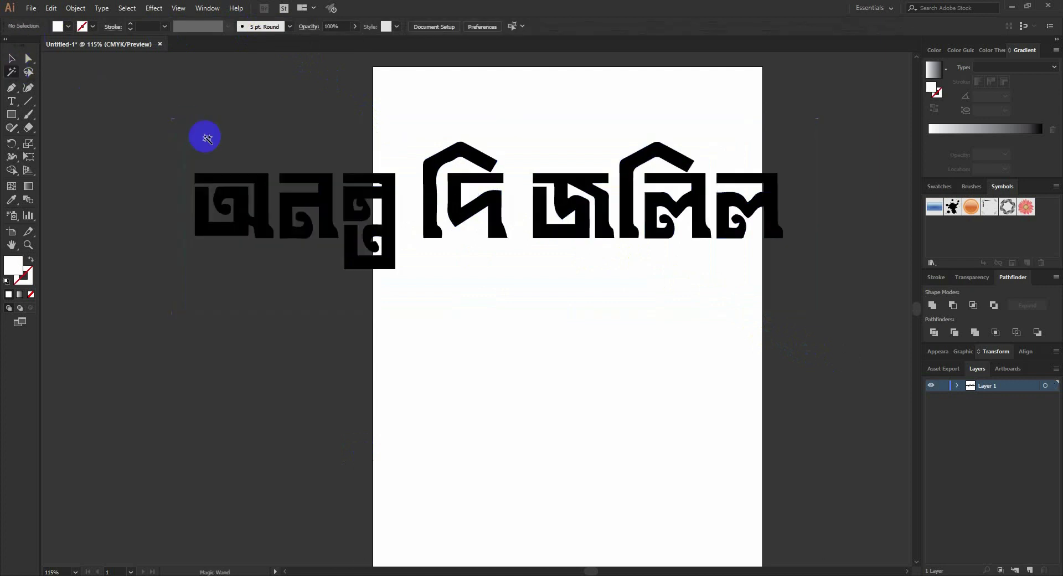
Shrink the lettering to about 6 inches wide, centre it on the artboard and ungroup it
{"action": "left_click", "coordinate": [11, 58]}
{"action": "mouse_move", "coordinate": [563, 282]}
{"action": "left_mouse_down"}
{"action": "mouse_move", "coordinate": [266, 162]}
{"action": "mouse_move", "coordinate": [162, 135]}
{"action": "left_mouse_up"}
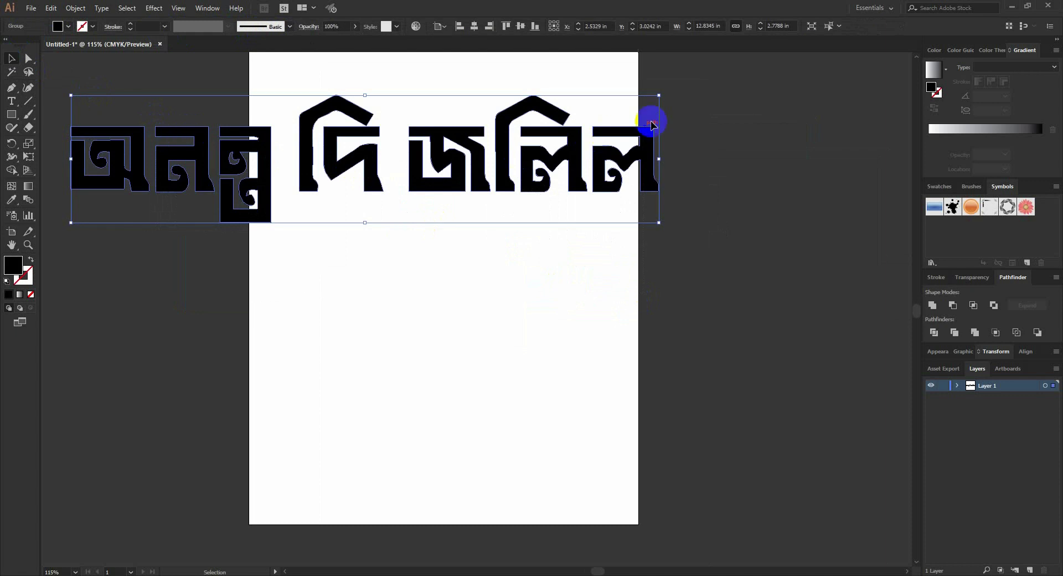
{"action": "left_click_drag", "start_coordinate": [659, 95], "coordinate": [501, 125]}
{"action": "left_click_drag", "start_coordinate": [429, 140], "coordinate": [510, 194]}
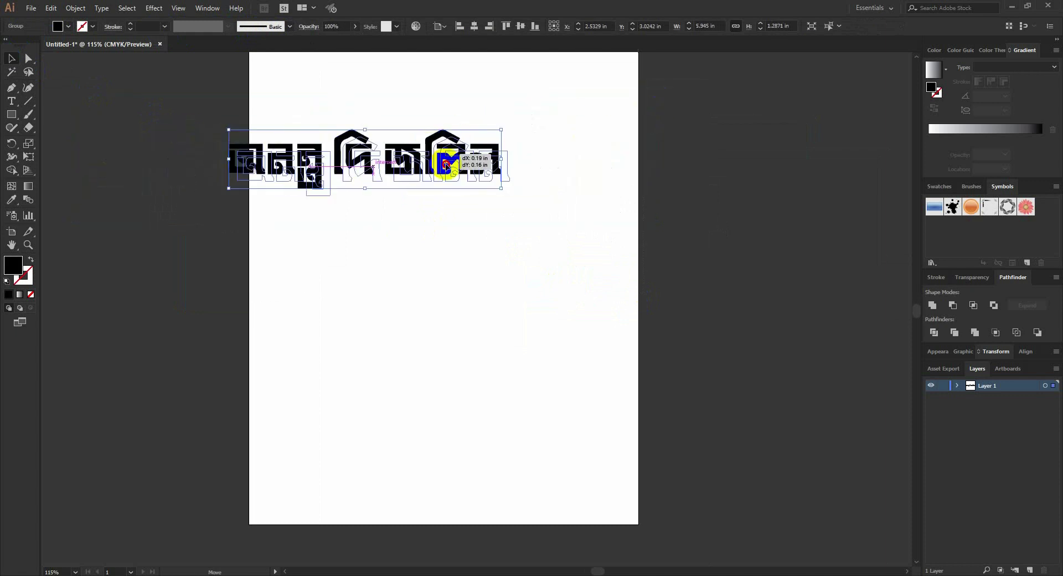
{"action": "left_click", "coordinate": [322, 173]}
{"action": "scroll", "coordinate": [321, 173], "scroll_direction": "up", "scroll_amount": 2}
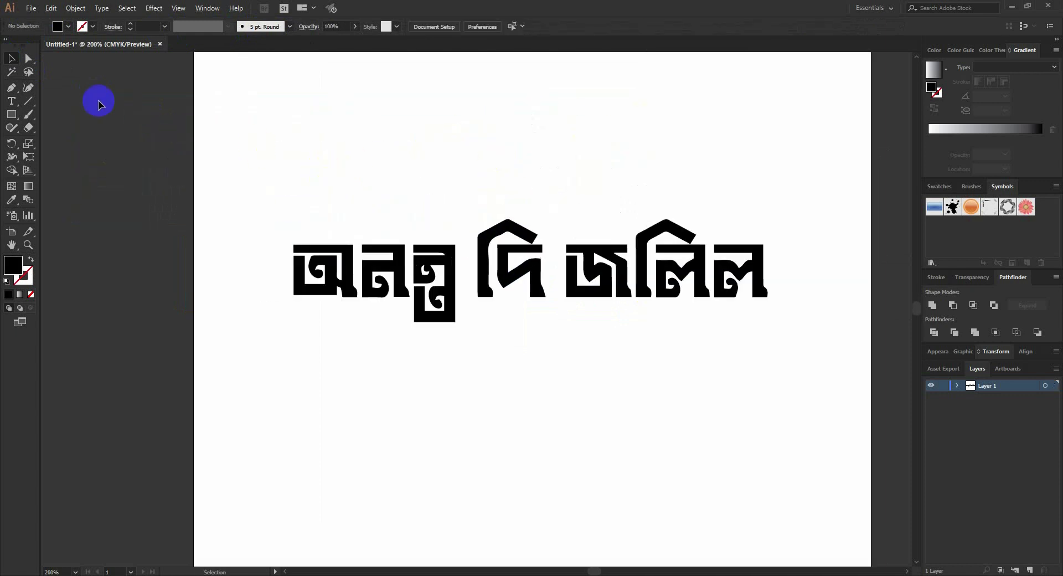
{"action": "left_click", "coordinate": [11, 59]}
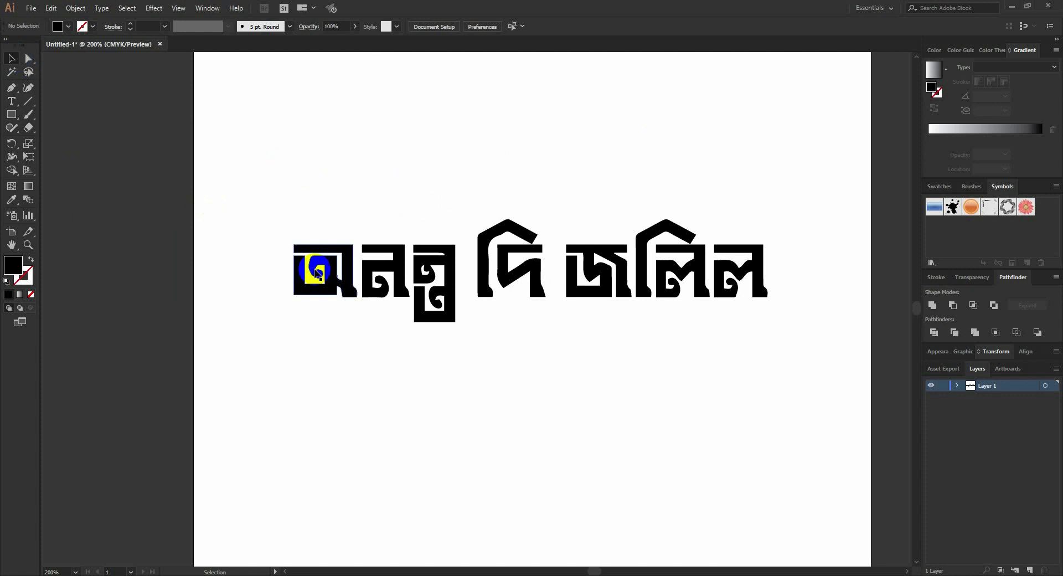
{"action": "left_click", "coordinate": [332, 277]}
{"action": "right_click", "coordinate": [375, 275]}
{"action": "left_click", "coordinate": [430, 359]}
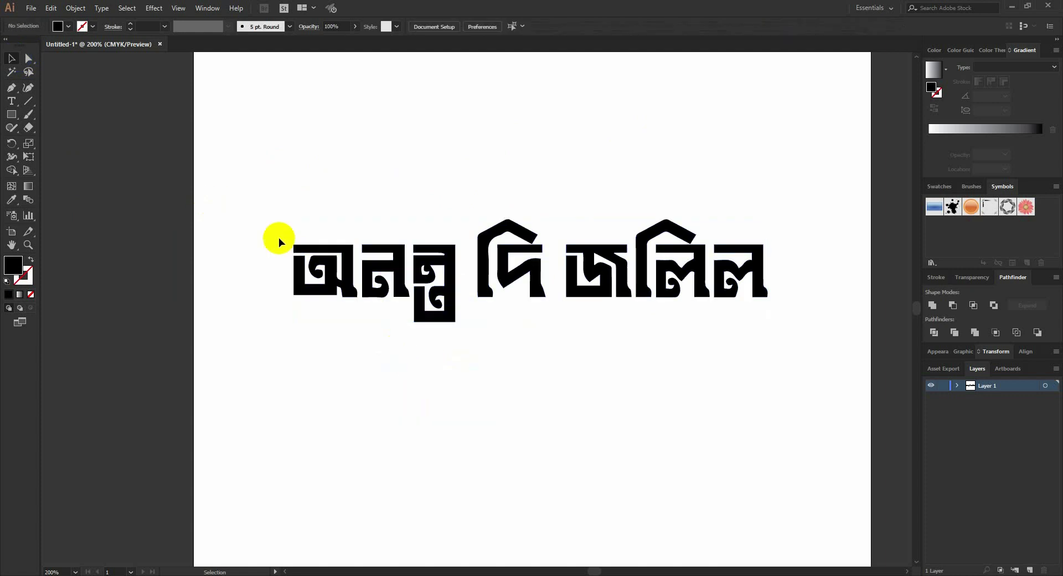
Unite the letters of অনন্ত, then move দি below it and shrink it to about half size
{"action": "left_click_drag", "start_coordinate": [278, 237], "coordinate": [465, 355]}
{"action": "left_click", "coordinate": [932, 305]}
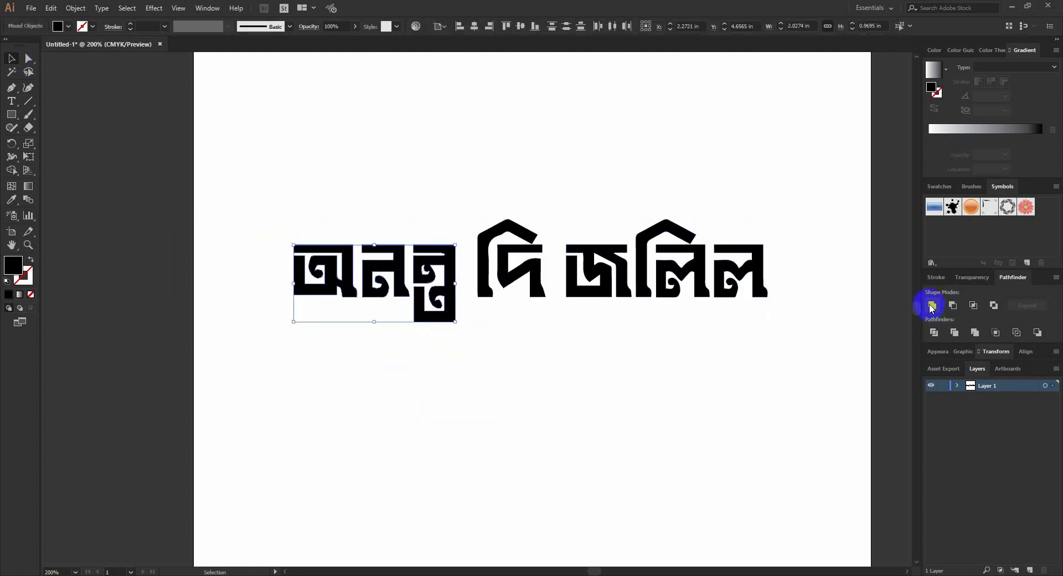
{"action": "left_click", "coordinate": [581, 371]}
{"action": "left_click_drag", "start_coordinate": [478, 198], "coordinate": [553, 314]}
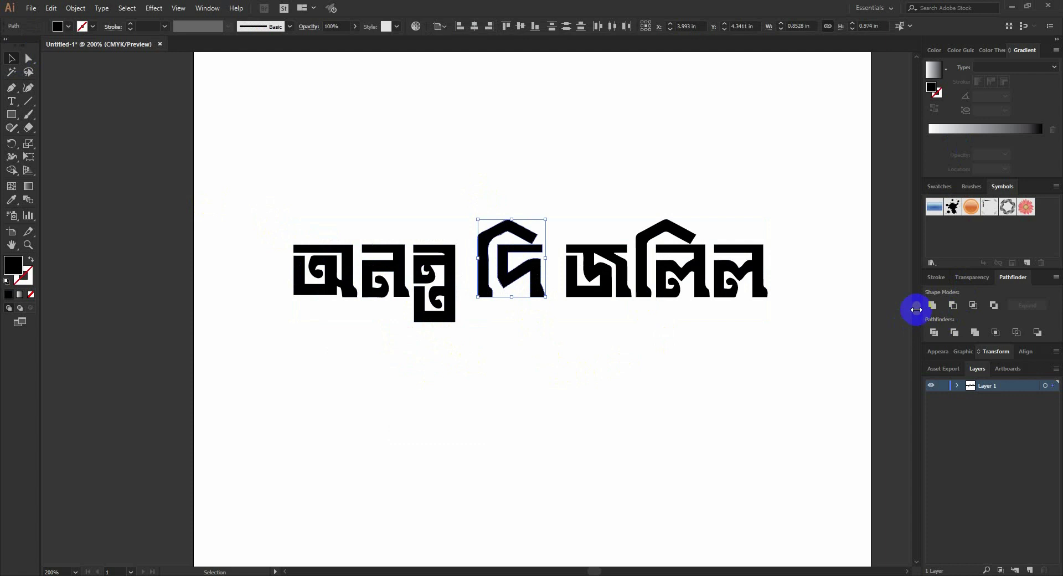
{"action": "left_click_drag", "start_coordinate": [480, 338], "coordinate": [403, 346]}
{"action": "left_click_drag", "start_coordinate": [422, 408], "coordinate": [349, 359]}
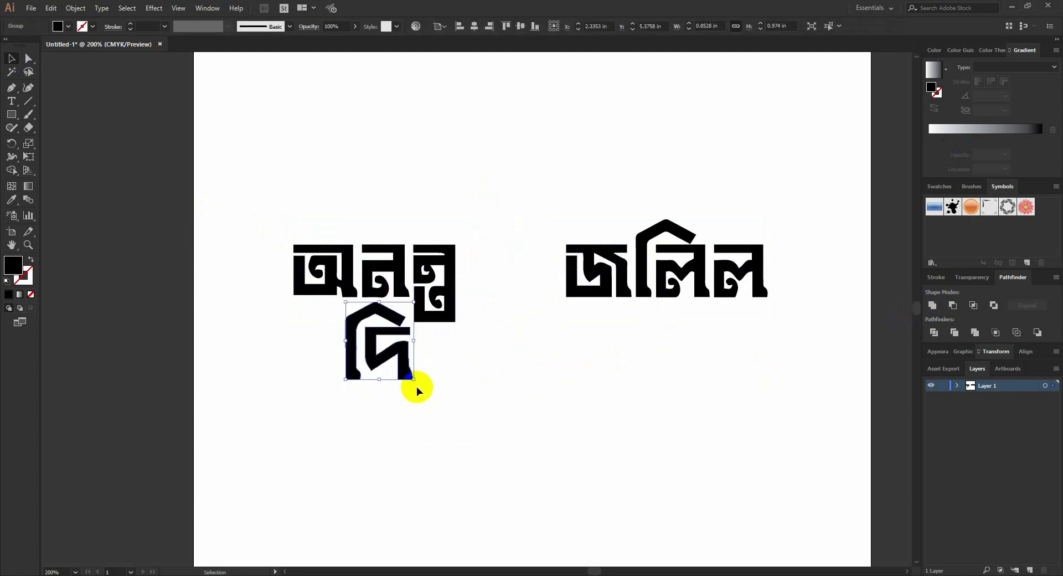
{"action": "mouse_move", "coordinate": [413, 381]}
{"action": "left_mouse_down"}
{"action": "mouse_move", "coordinate": [399, 362]}
{"action": "mouse_move", "coordinate": [397, 338]}
{"action": "mouse_move", "coordinate": [410, 338]}
{"action": "left_mouse_up"}
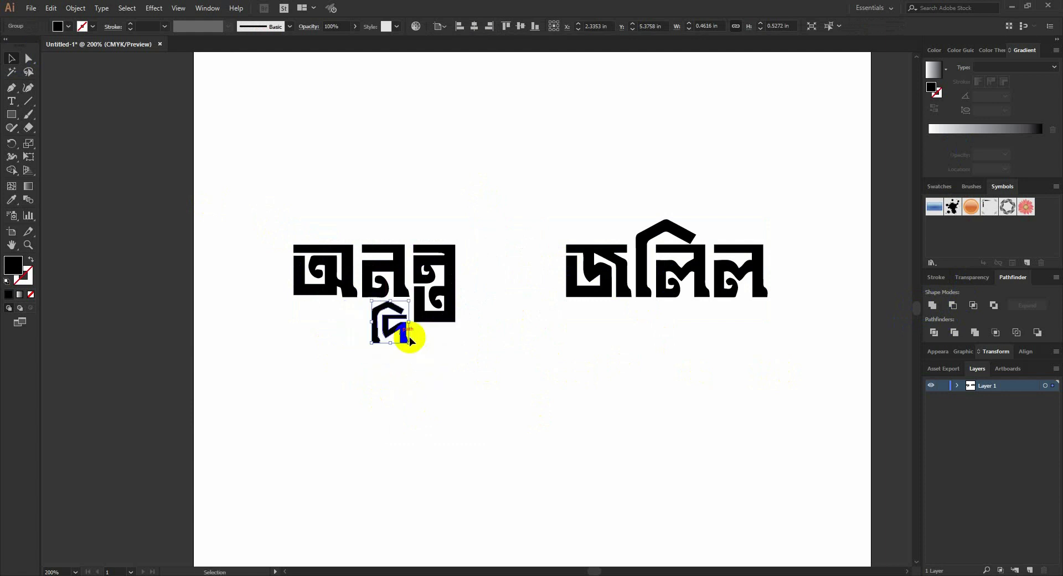
Unite জলিল and place it beneath দি, nudging দি slightly into position
{"action": "left_click_drag", "start_coordinate": [715, 331], "coordinate": [550, 259]}
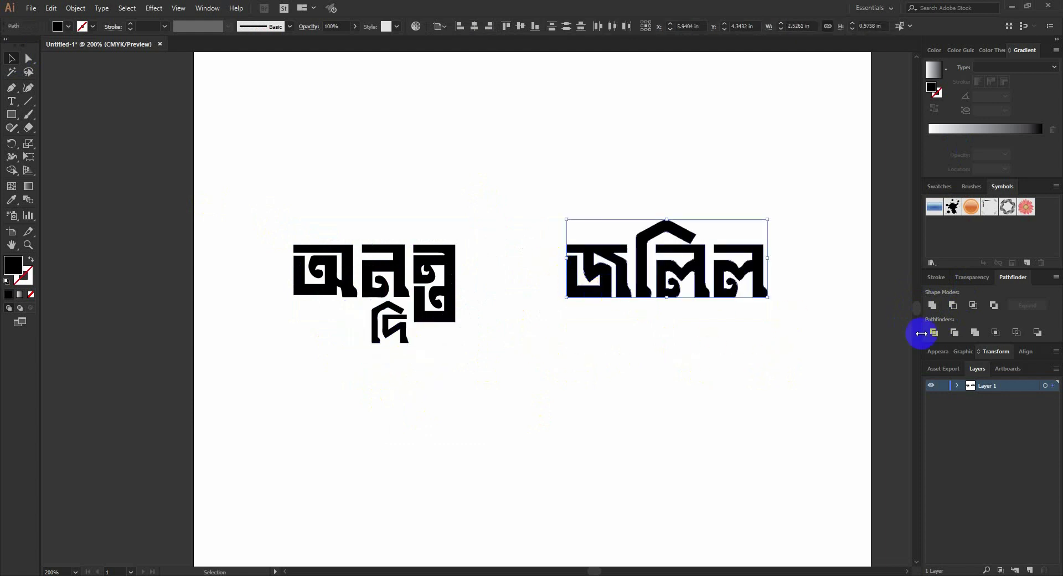
{"action": "left_click", "coordinate": [931, 310]}
{"action": "left_click_drag", "start_coordinate": [666, 288], "coordinate": [441, 395]}
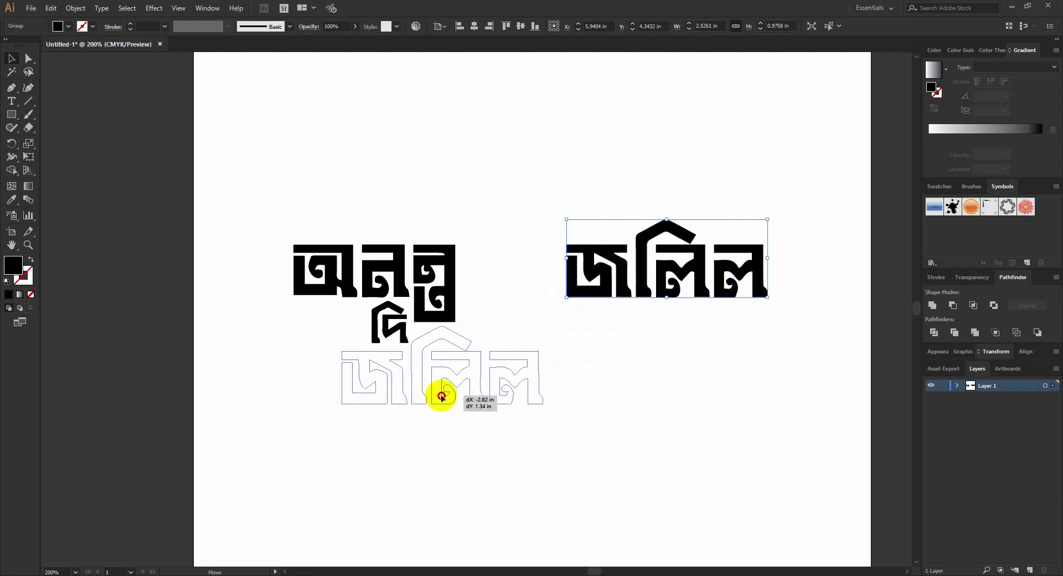
{"action": "left_click", "coordinate": [562, 420]}
{"action": "left_click", "coordinate": [384, 331]}
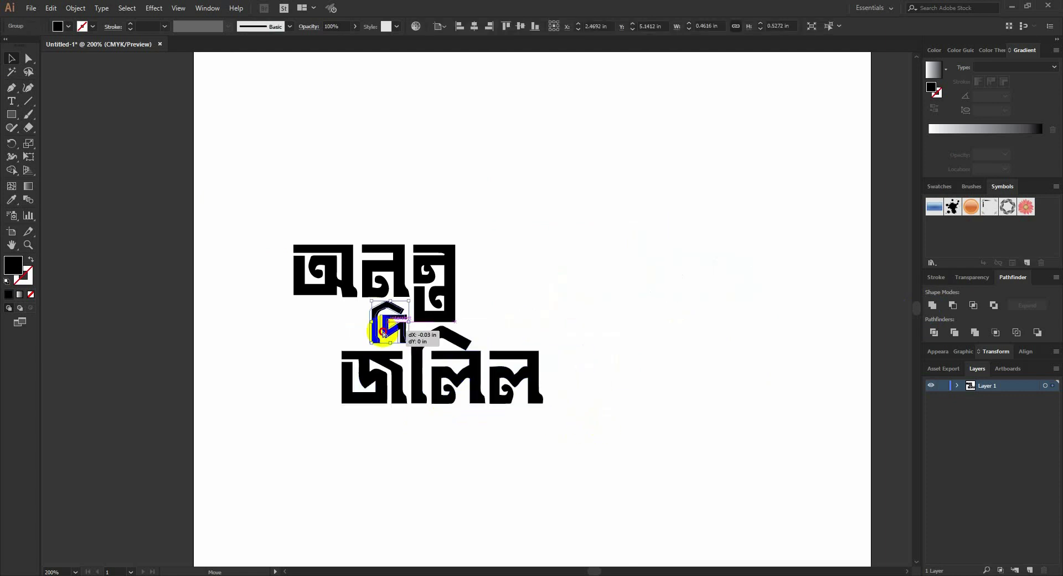
{"action": "left_click_drag", "start_coordinate": [384, 331], "coordinate": [376, 333]}
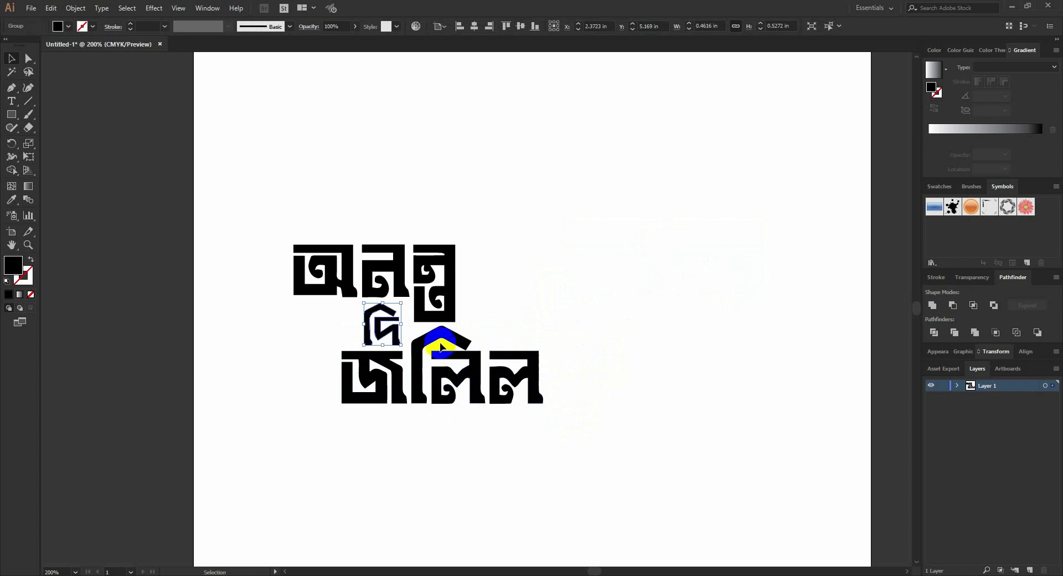
{"action": "left_click", "coordinate": [682, 417]}
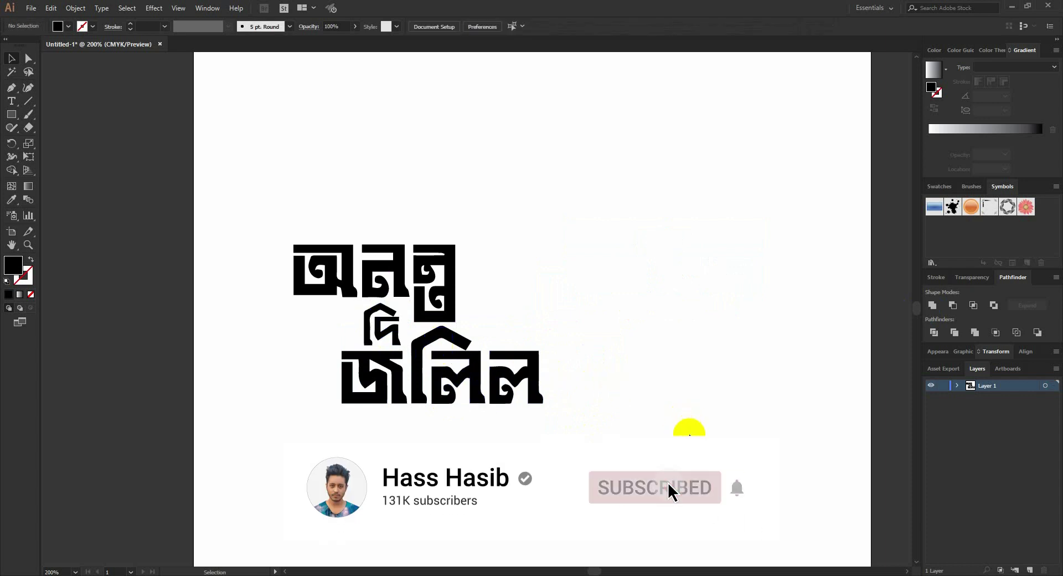
Ungroup the top word, shrink its last letter, and merge the word back into one shape
{"action": "left_click", "coordinate": [423, 281]}
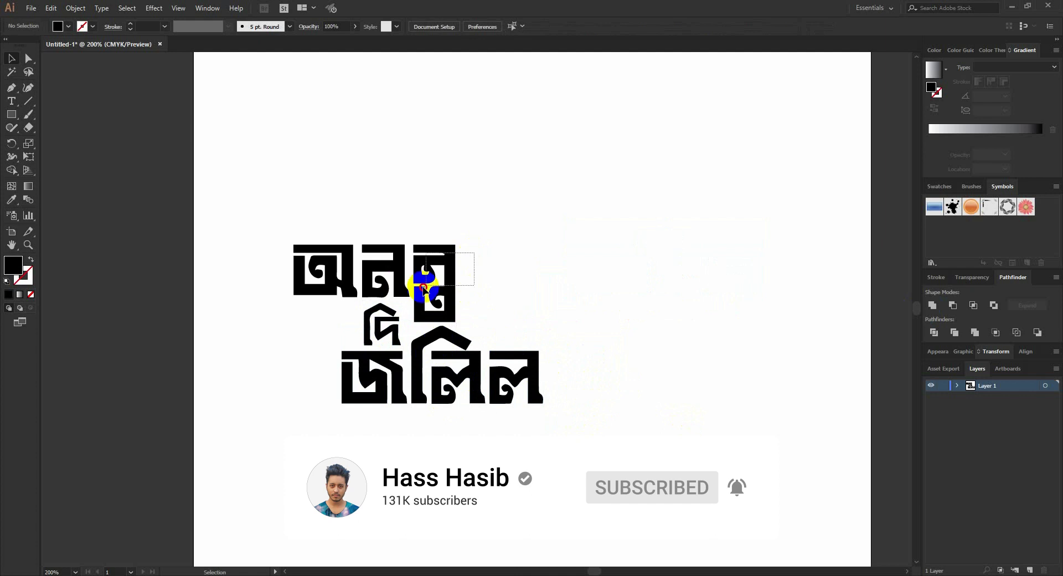
{"action": "right_click", "coordinate": [451, 286]}
{"action": "left_click", "coordinate": [483, 365]}
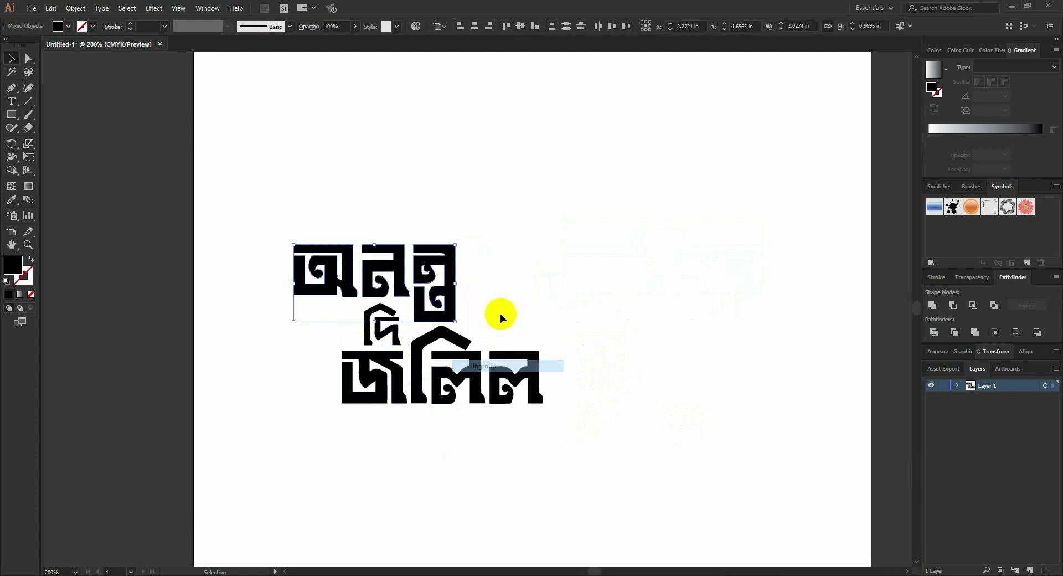
{"action": "left_click", "coordinate": [449, 294]}
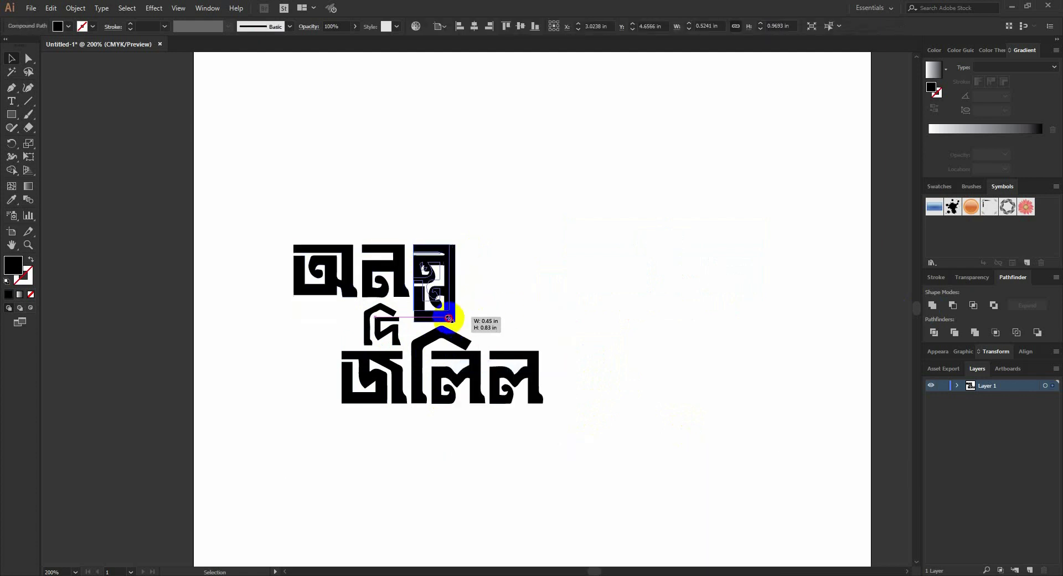
{"action": "left_click_drag", "start_coordinate": [456, 321], "coordinate": [445, 302]}
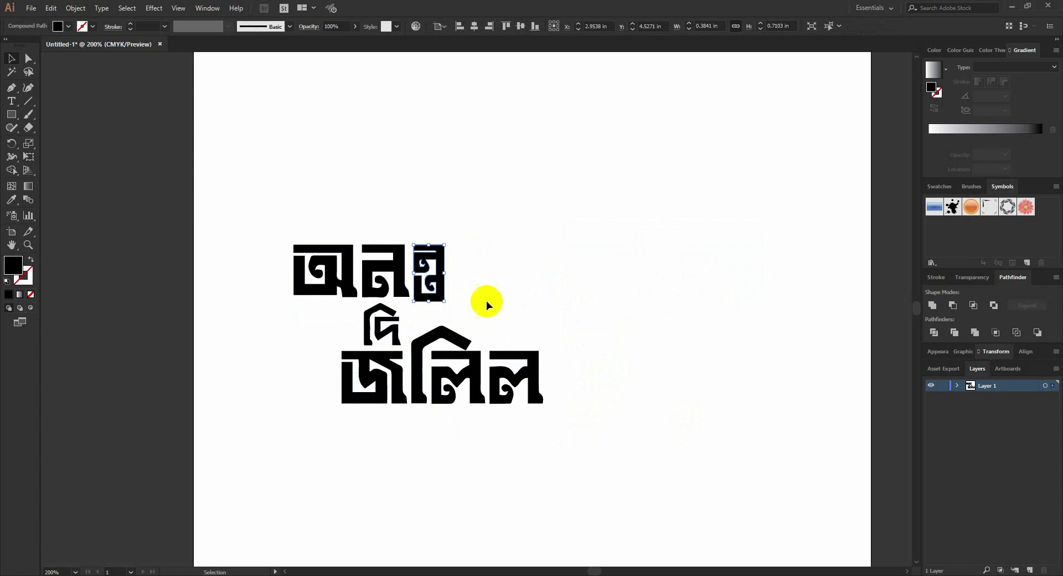
{"action": "scroll", "coordinate": [411, 271], "scroll_direction": "up", "scroll_amount": 2}
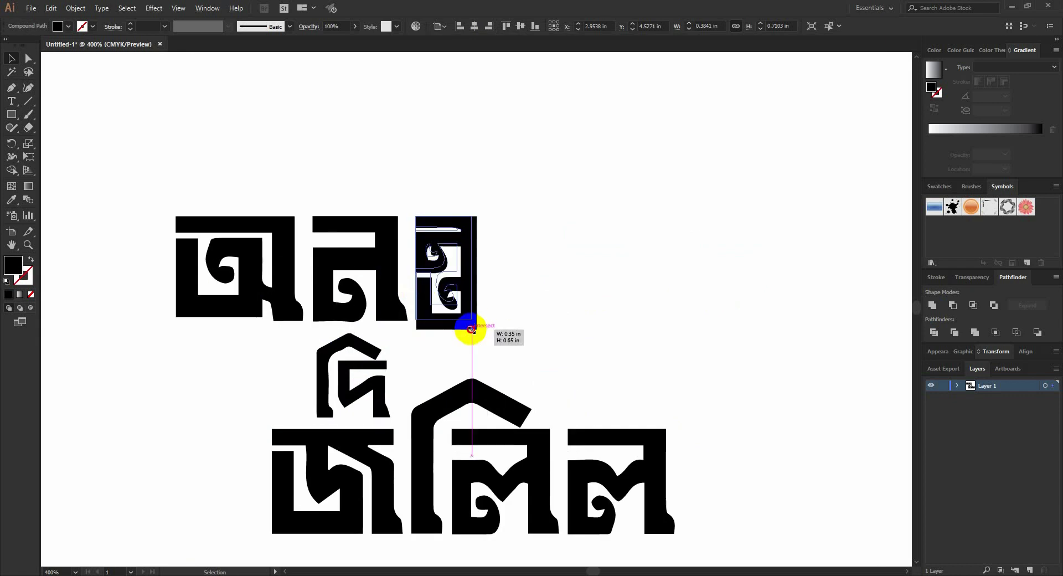
{"action": "left_click_drag", "start_coordinate": [477, 329], "coordinate": [472, 320]}
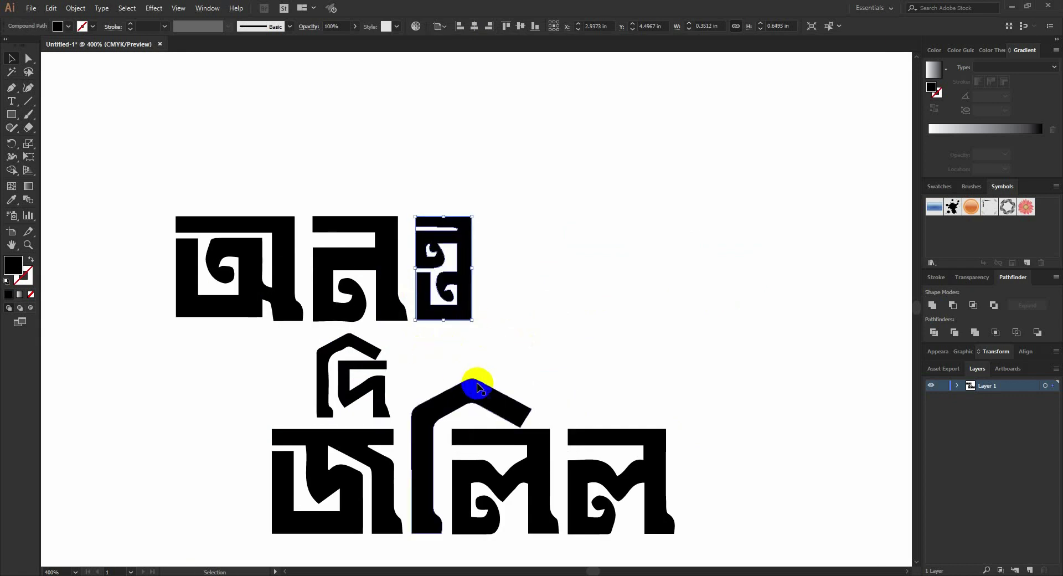
{"action": "scroll", "coordinate": [499, 365], "scroll_direction": "down", "scroll_amount": 2}
{"action": "left_click_drag", "start_coordinate": [533, 214], "coordinate": [209, 222]}
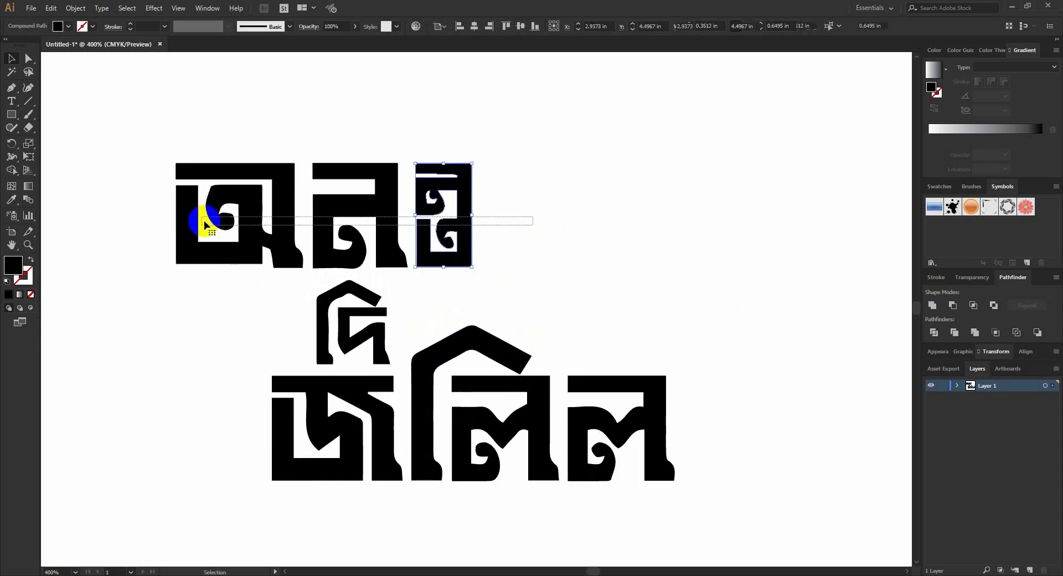
{"action": "left_click", "coordinate": [934, 305]}
{"action": "left_click", "coordinate": [605, 268]}
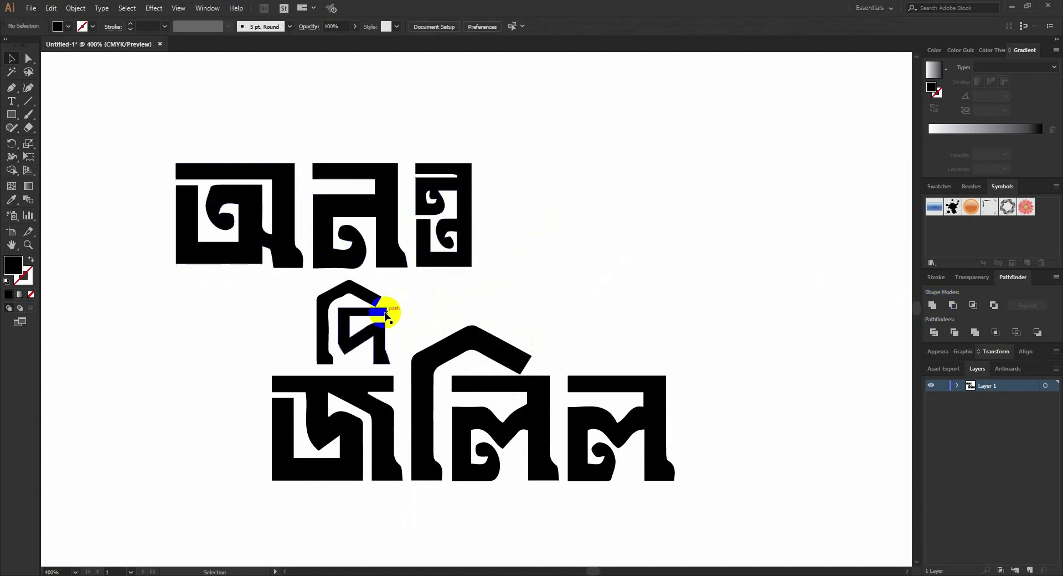
Ungroup জলিল, enlarge its i-kar sign and stretch the middle ল taller
{"action": "left_click", "coordinate": [388, 308]}
{"action": "left_click", "coordinate": [467, 378]}
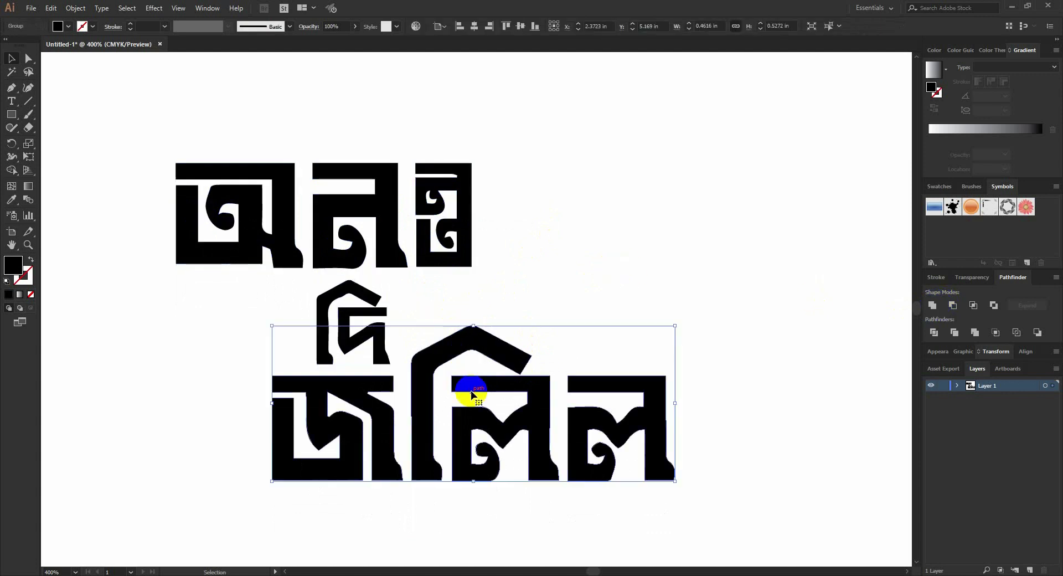
{"action": "right_click", "coordinate": [471, 391]}
{"action": "left_click", "coordinate": [504, 471]}
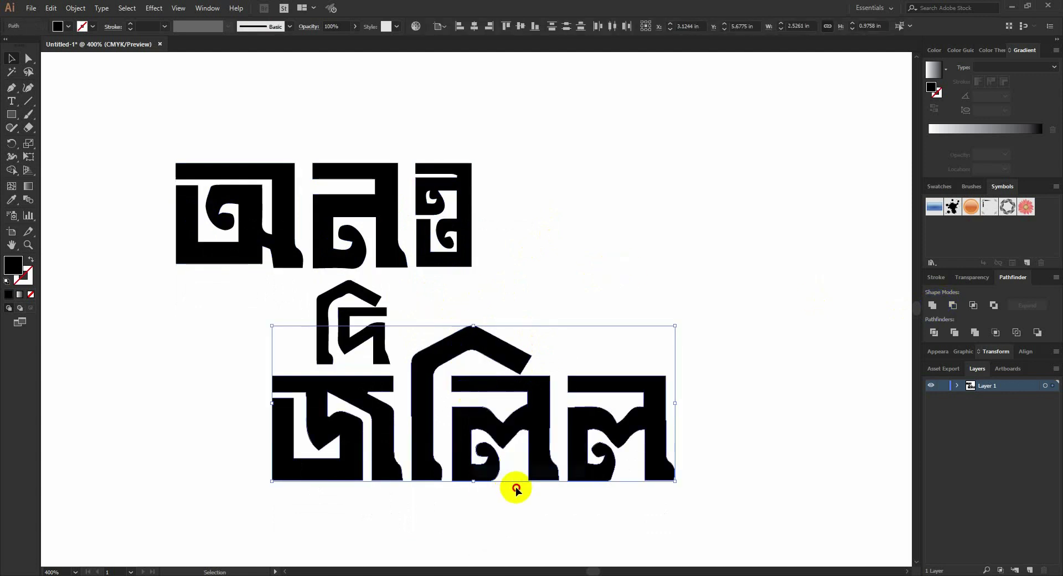
{"action": "left_click", "coordinate": [516, 490]}
{"action": "left_click_drag", "start_coordinate": [745, 507], "coordinate": [427, 356]}
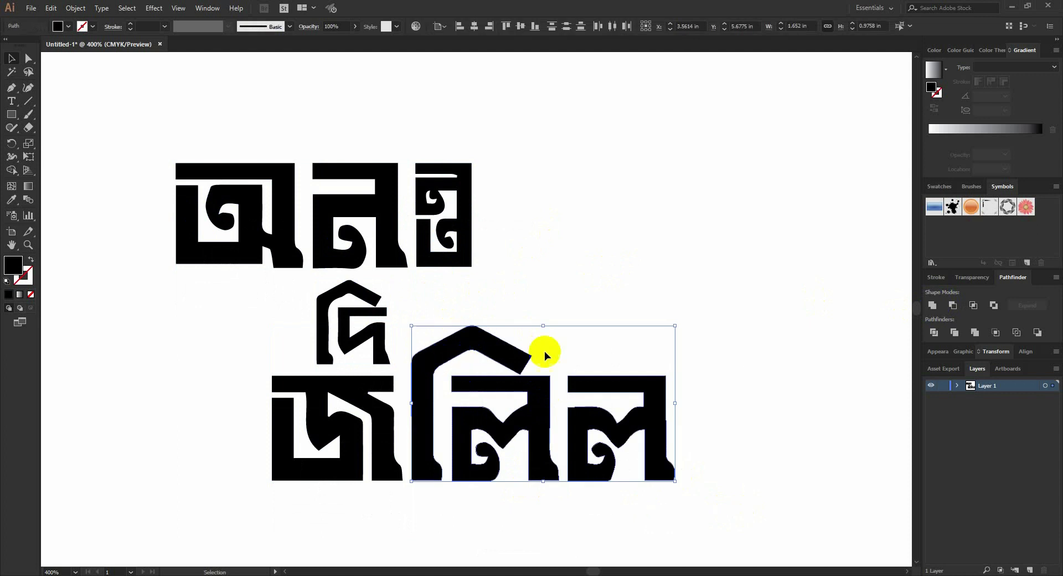
{"action": "left_click_drag", "start_coordinate": [675, 325], "coordinate": [765, 279]}
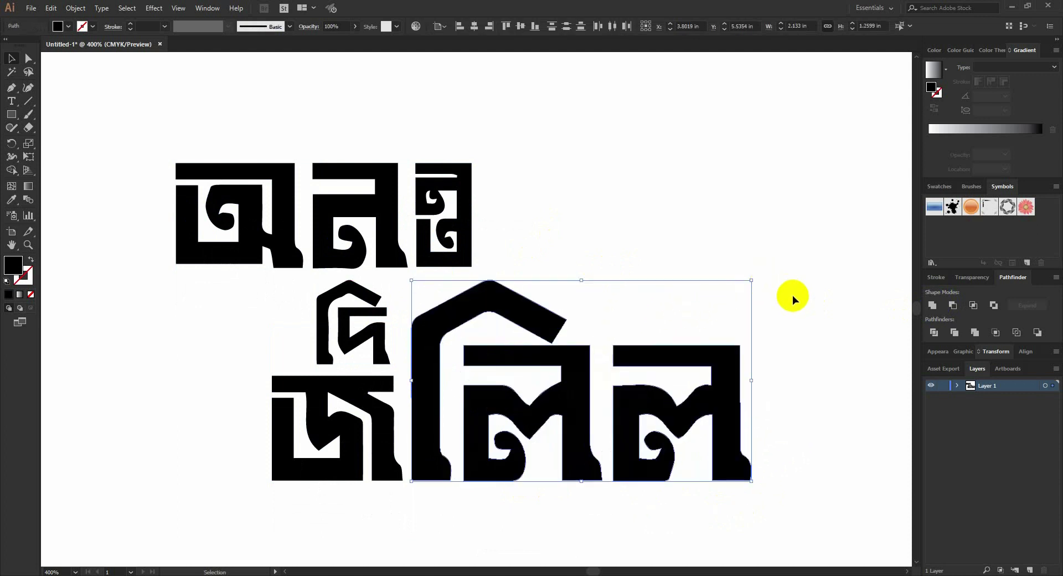
{"action": "key", "text": "ctrl+z"}
{"action": "left_click", "coordinate": [457, 328]}
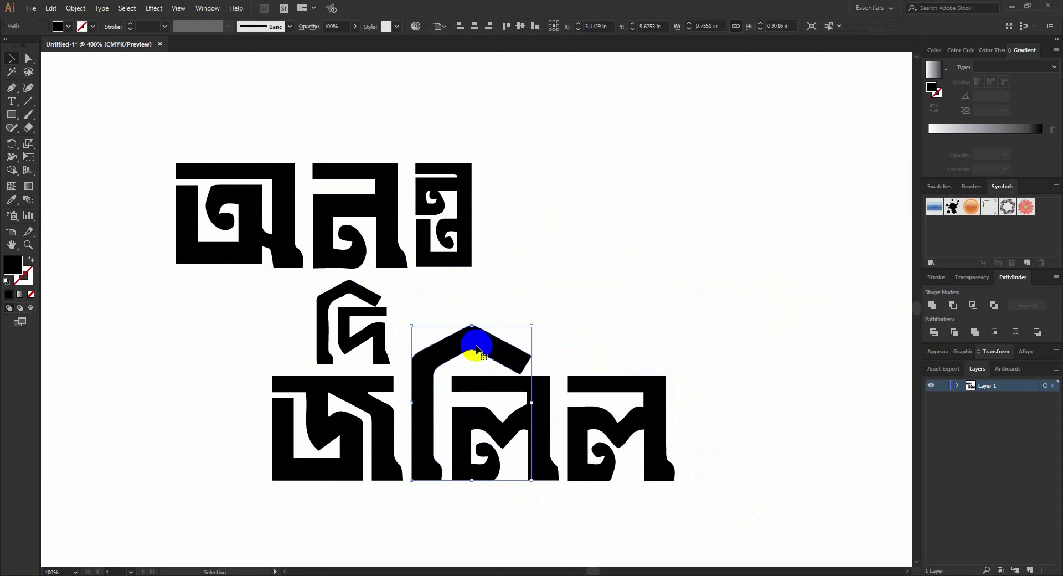
{"action": "left_click_drag", "start_coordinate": [551, 326], "coordinate": [581, 282]}
{"action": "left_click", "coordinate": [530, 395]}
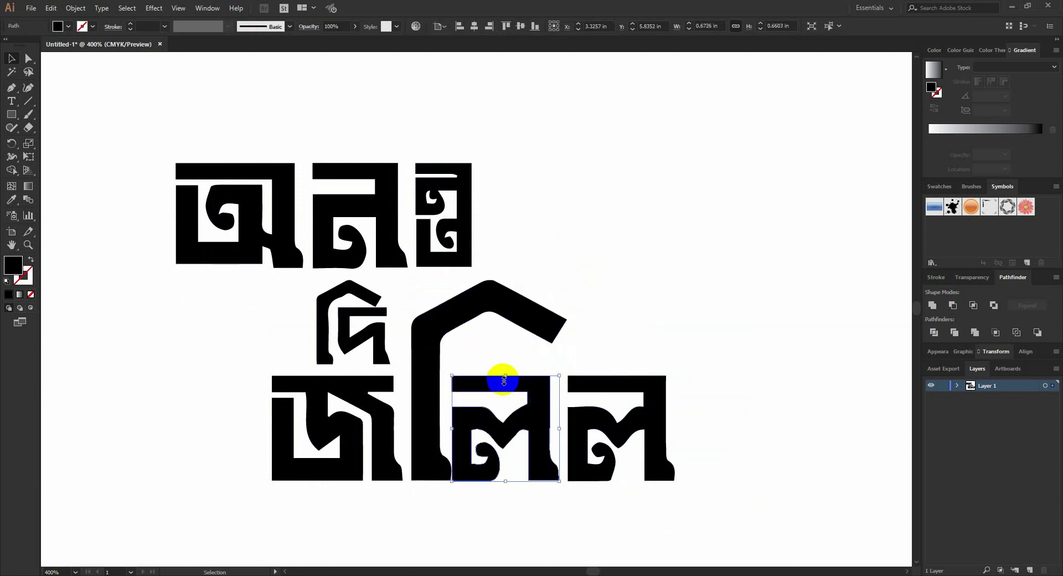
{"action": "mouse_move", "coordinate": [504, 375]}
{"action": "left_mouse_down"}
{"action": "mouse_move", "coordinate": [509, 353]}
{"action": "mouse_move", "coordinate": [546, 373]}
{"action": "left_mouse_up"}
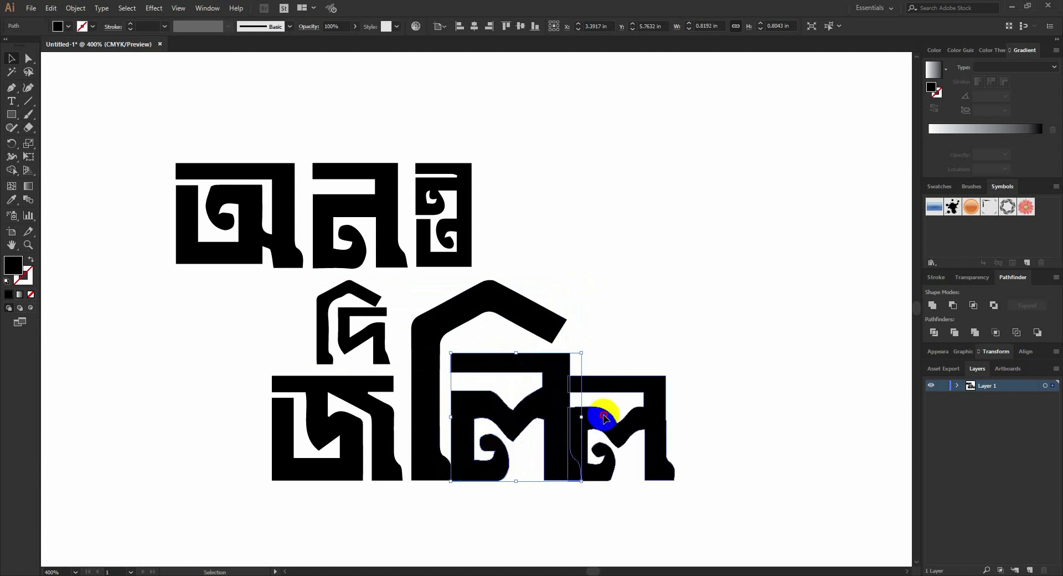
Move the last ল glyph right off the middle letter, nudge it back, then select all glyphs
{"action": "mouse_move", "coordinate": [607, 400]}
{"action": "left_mouse_down"}
{"action": "mouse_move", "coordinate": [671, 418]}
{"action": "mouse_move", "coordinate": [671, 439]}
{"action": "left_mouse_up"}
{"action": "left_click", "coordinate": [695, 418]}
{"action": "left_click", "coordinate": [739, 432]}
{"action": "left_click", "coordinate": [752, 439]}
{"action": "left_click", "coordinate": [753, 447]}
{"action": "left_click_drag", "start_coordinate": [775, 447], "coordinate": [183, 157]}
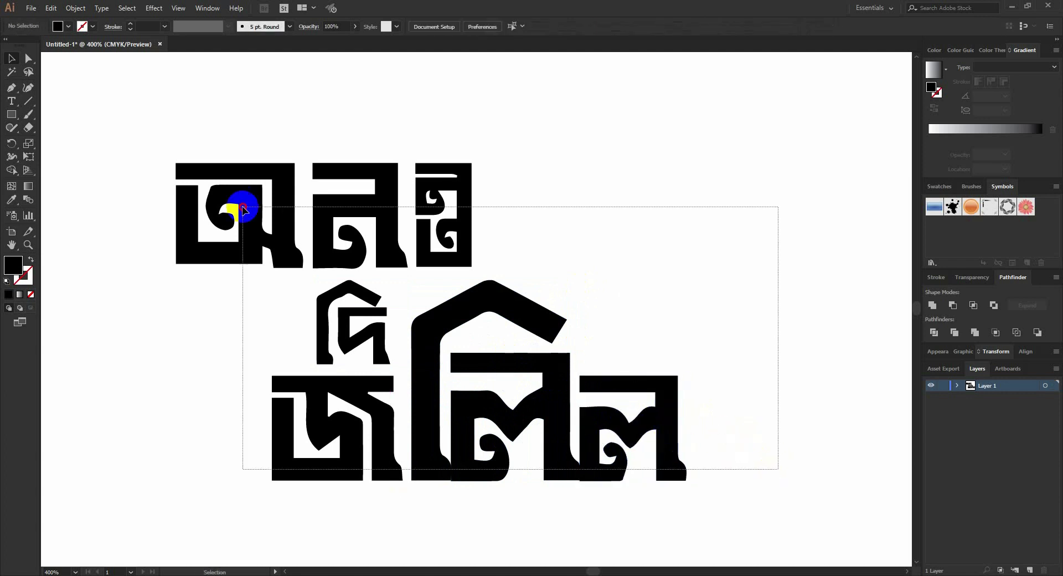
Try scaling the bottom word down, then undo the test changes
{"action": "scroll", "coordinate": [690, 313], "scroll_direction": "down", "scroll_amount": 1}
{"action": "left_click", "coordinate": [723, 318]}
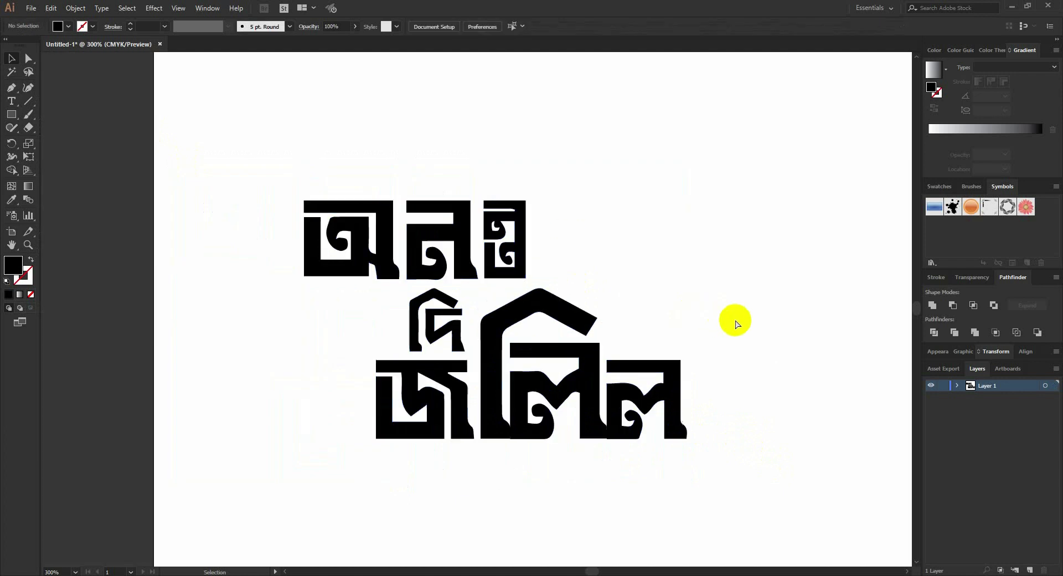
{"action": "key", "text": "ctrl+z"}
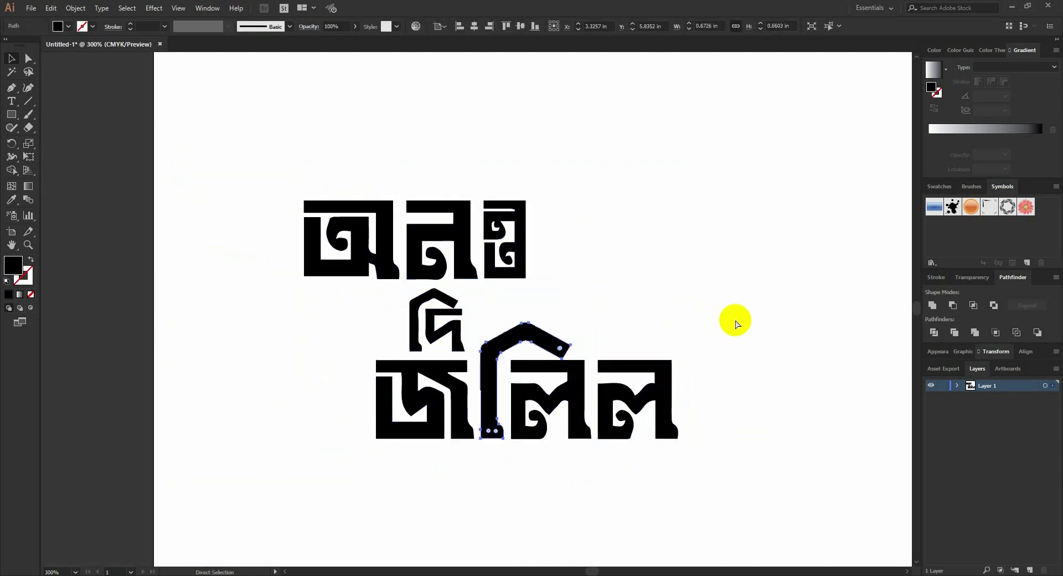
{"action": "key", "text": "v"}
{"action": "left_click", "coordinate": [569, 426]}
{"action": "left_click", "coordinate": [439, 367], "text": "shift"}
{"action": "left_click", "coordinate": [603, 409], "text": "shift"}
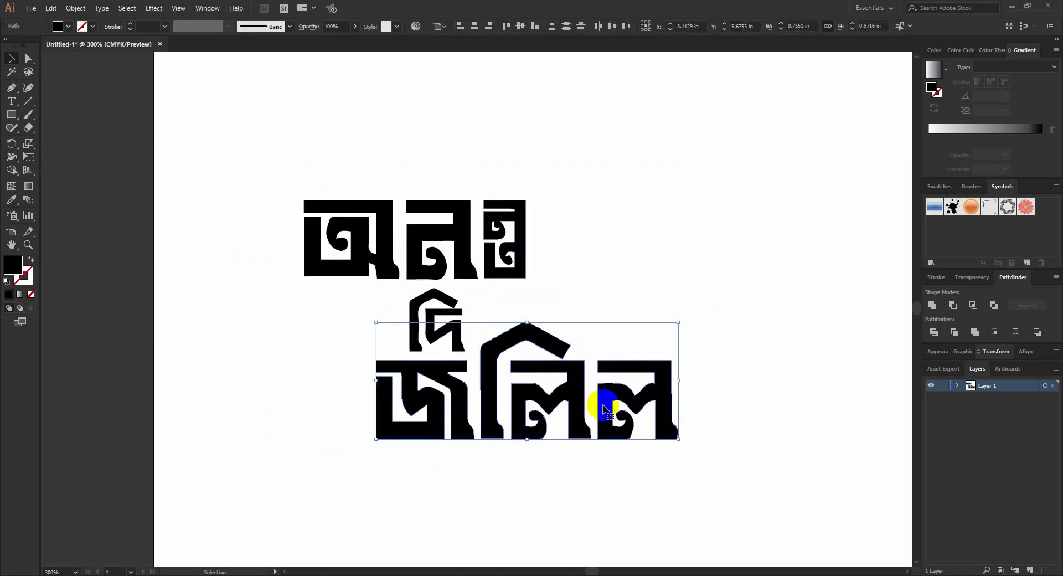
{"action": "left_click_drag", "start_coordinate": [679, 439], "coordinate": [653, 428]}
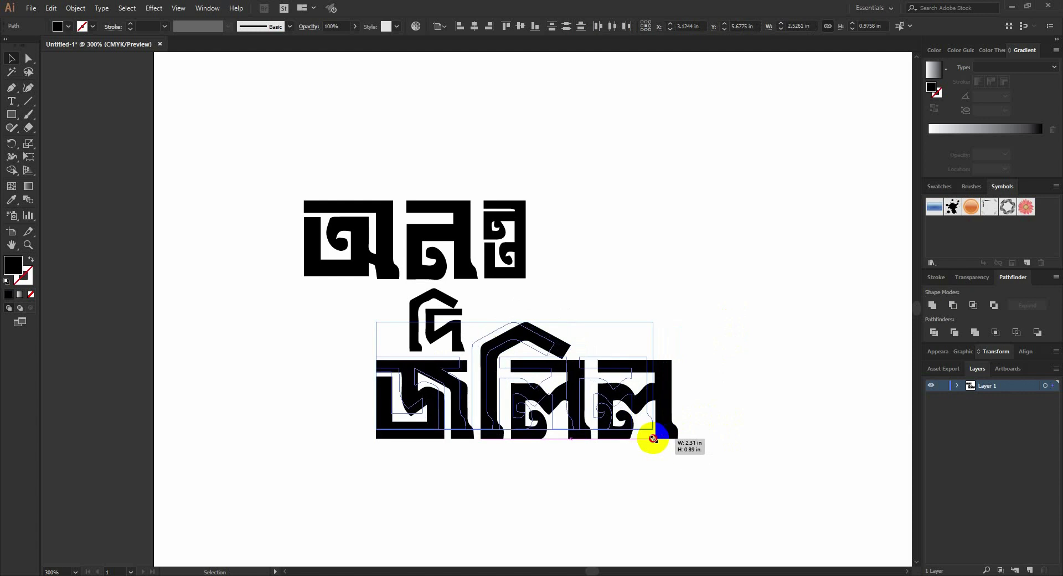
{"action": "left_click", "coordinate": [746, 449]}
{"action": "key", "text": "ctrl+z"}
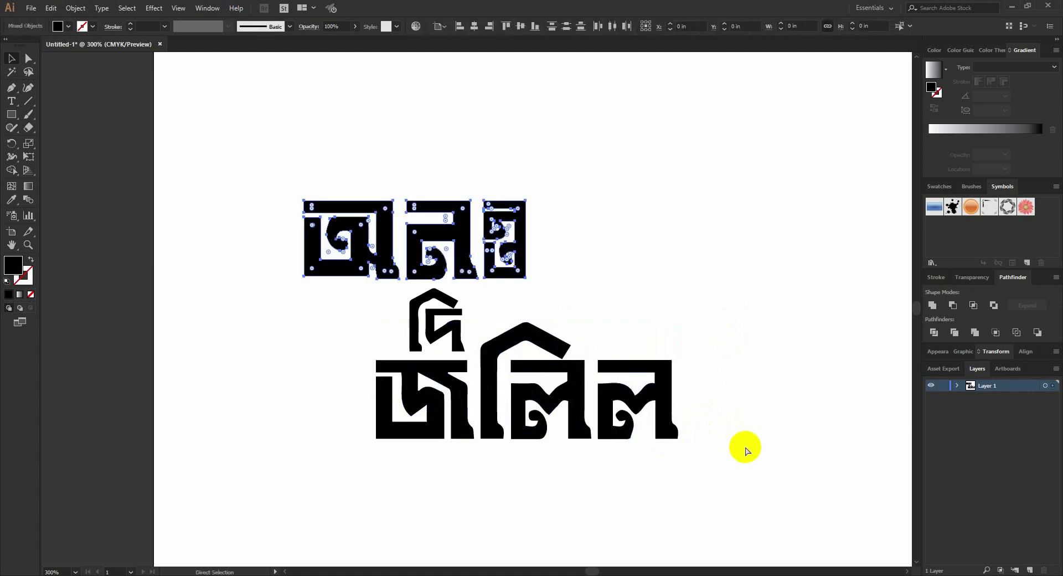
{"action": "key", "text": "ctrl+z"}
{"action": "key", "text": "ctrl+z"}
{"action": "key", "text": "ctrl+z"}
{"action": "key", "text": "ctrl+z"}
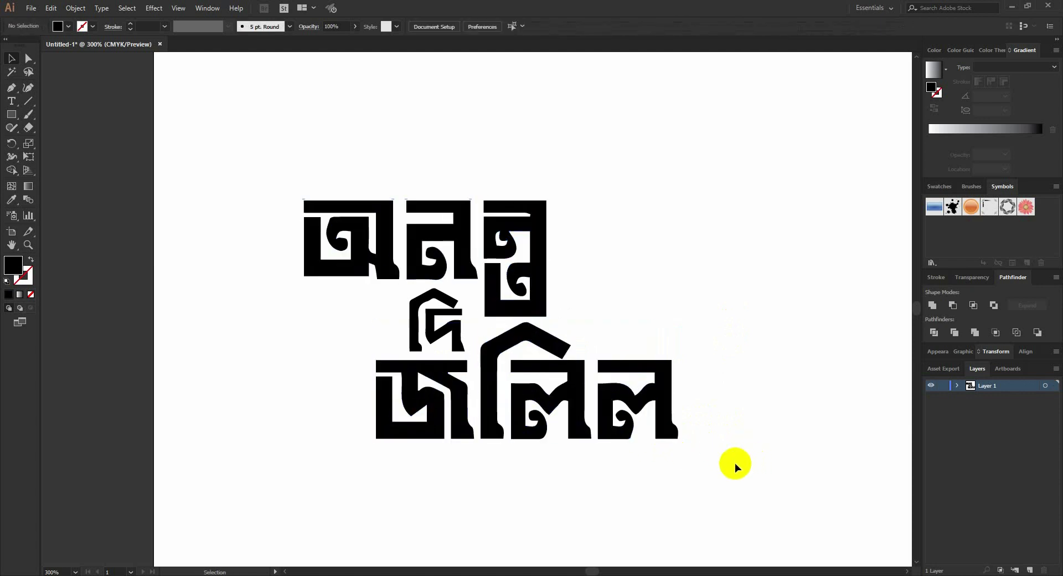
Marquee-select the entire three-line Bengali title
{"action": "left_click_drag", "start_coordinate": [754, 474], "coordinate": [216, 178]}
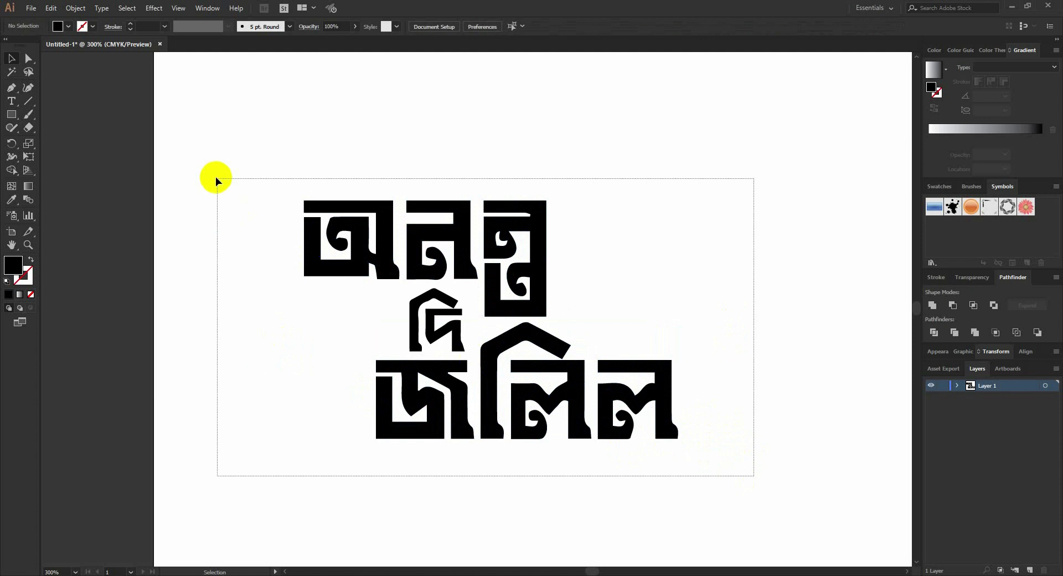
{"action": "left_click", "coordinate": [711, 338]}
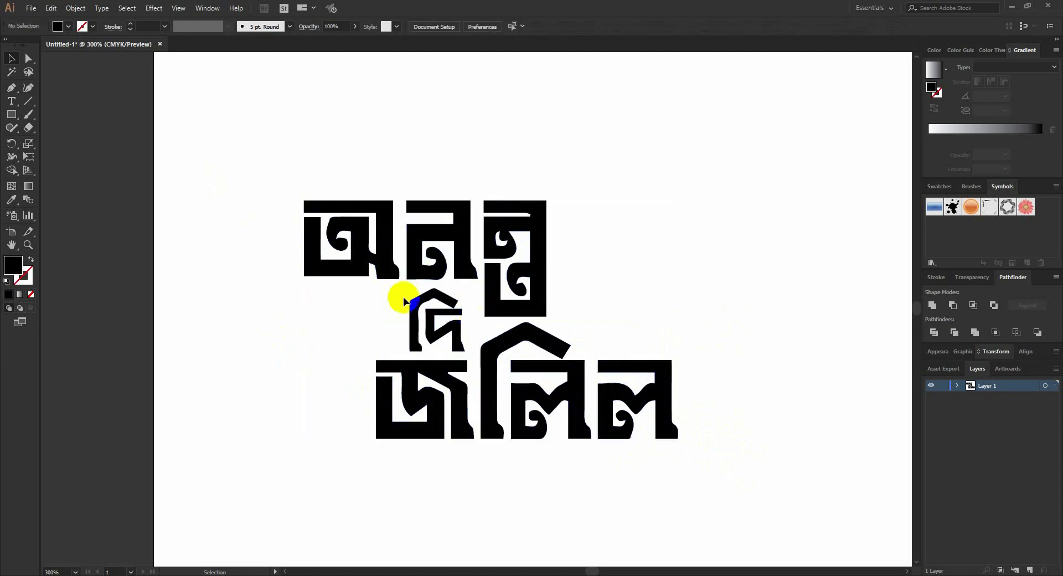
{"action": "left_click_drag", "start_coordinate": [453, 326], "coordinate": [455, 329]}
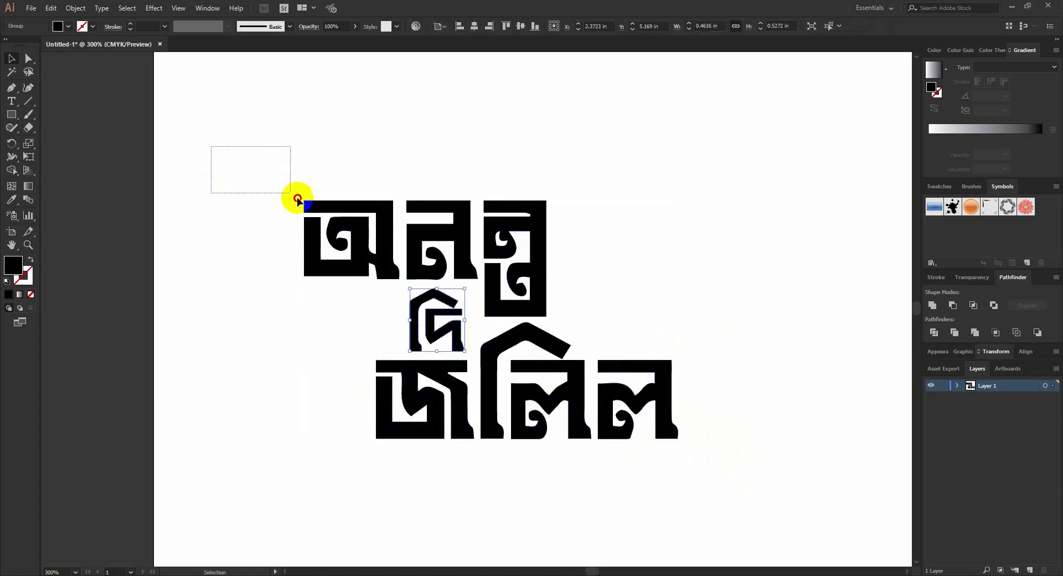
{"action": "left_click_drag", "start_coordinate": [298, 198], "coordinate": [715, 467]}
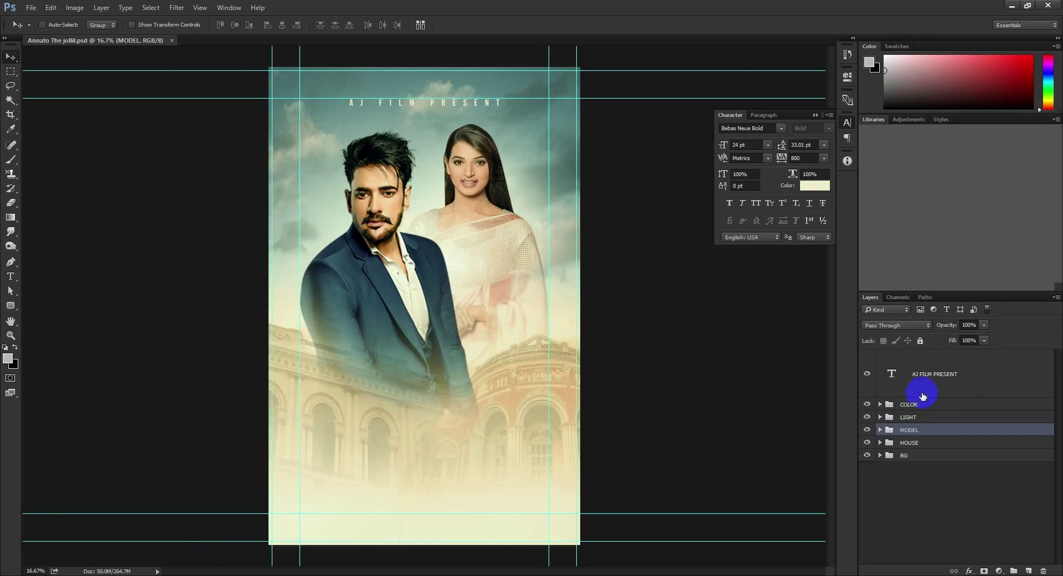
Paste the Bengali title above AJ FILM PRESENT as a shape layer, sized and placed over the palace
{"action": "left_click", "coordinate": [935, 386]}
{"action": "key", "text": "ctrl+v"}
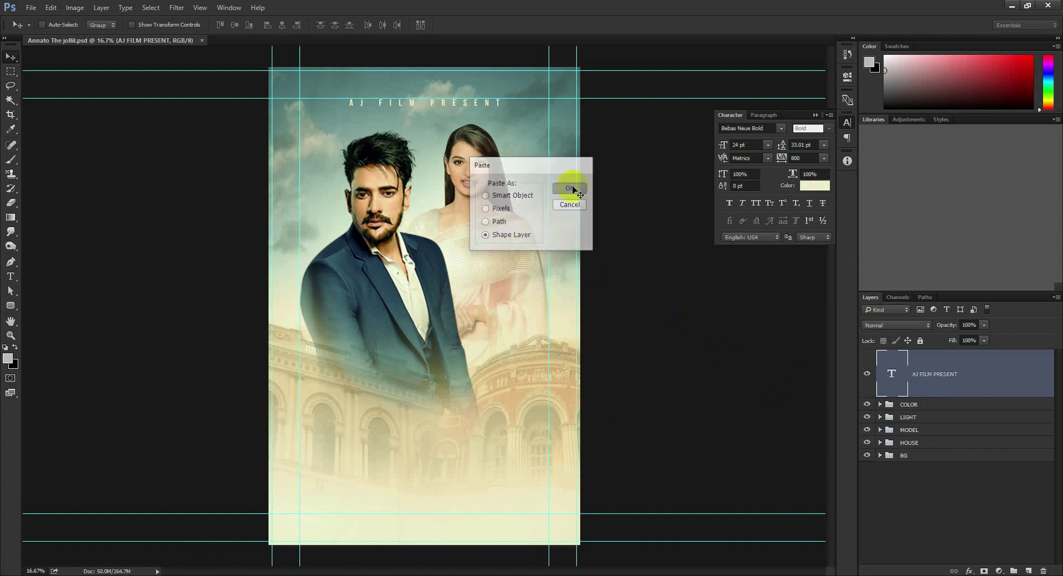
{"action": "left_click", "coordinate": [570, 188]}
{"action": "mouse_move", "coordinate": [515, 277]}
{"action": "left_mouse_down"}
{"action": "mouse_move", "coordinate": [482, 351]}
{"action": "mouse_move", "coordinate": [486, 422]}
{"action": "mouse_move", "coordinate": [471, 405]}
{"action": "mouse_move", "coordinate": [516, 362]}
{"action": "left_mouse_up"}
{"action": "key", "text": "ctrl+t"}
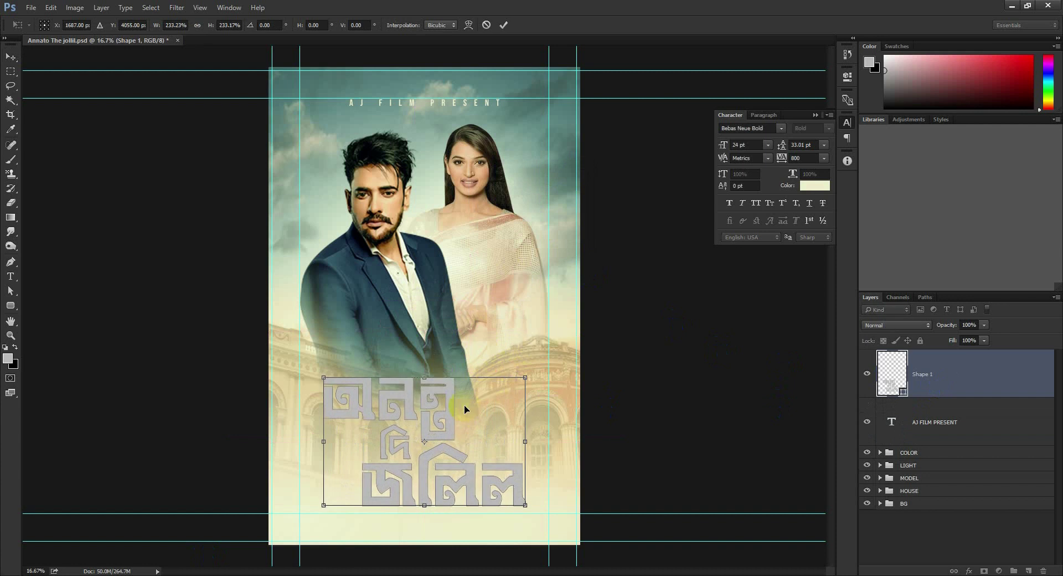
{"action": "left_click_drag", "start_coordinate": [463, 410], "coordinate": [462, 392]}
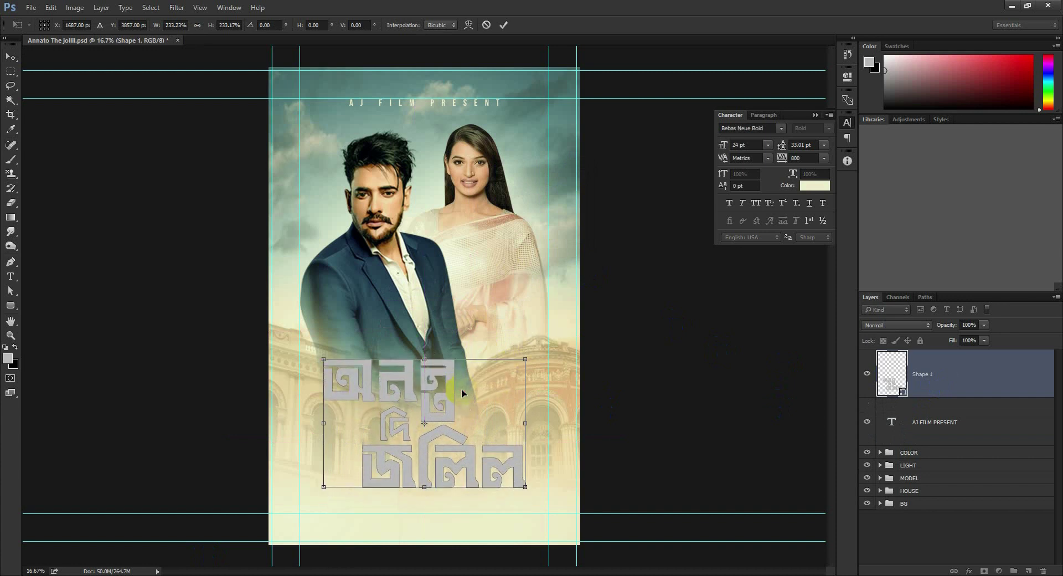
{"action": "key", "text": "Return"}
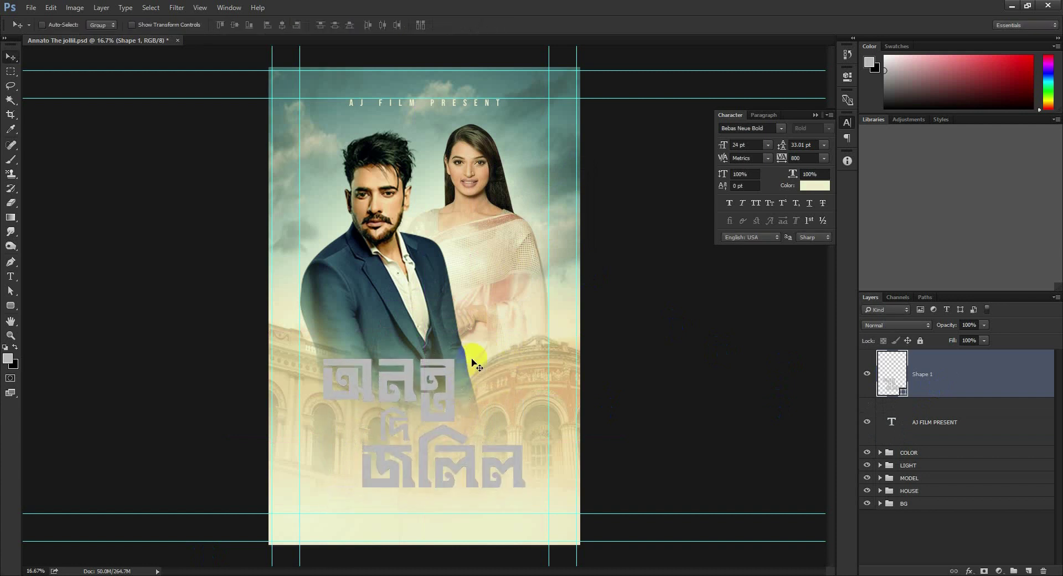
{"action": "left_click_drag", "start_coordinate": [474, 360], "coordinate": [477, 361]}
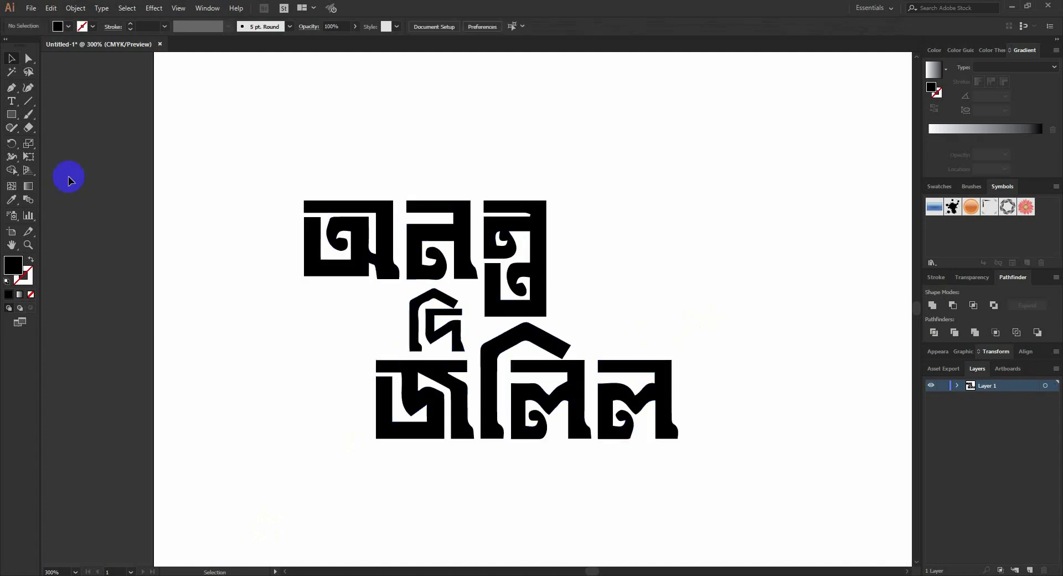
Scale the top word অনন্ত down and move দি up beside it
{"action": "left_click", "coordinate": [381, 237]}
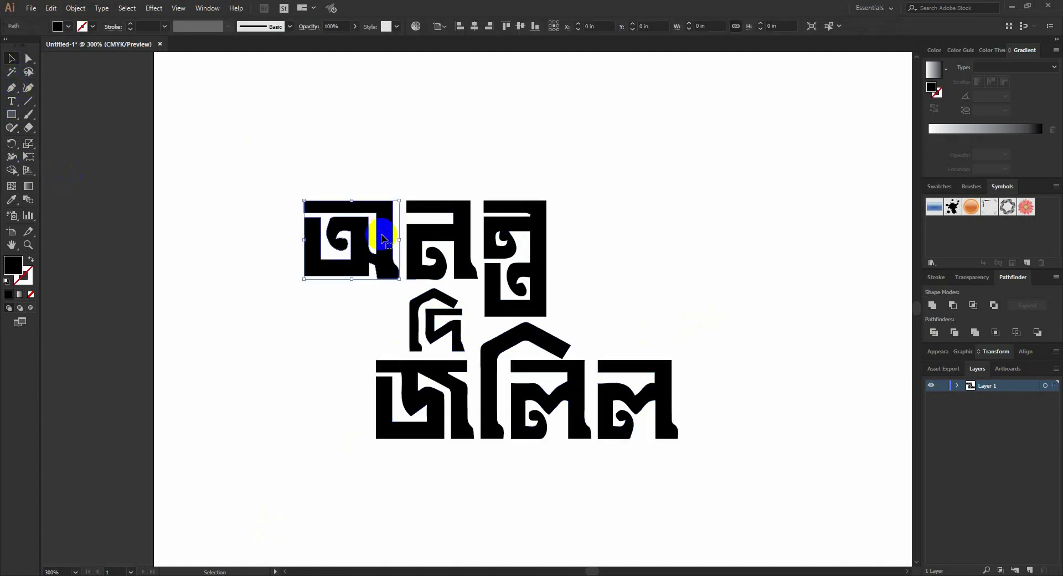
{"action": "left_click", "coordinate": [532, 249], "text": "shift"}
{"action": "left_click", "coordinate": [936, 305]}
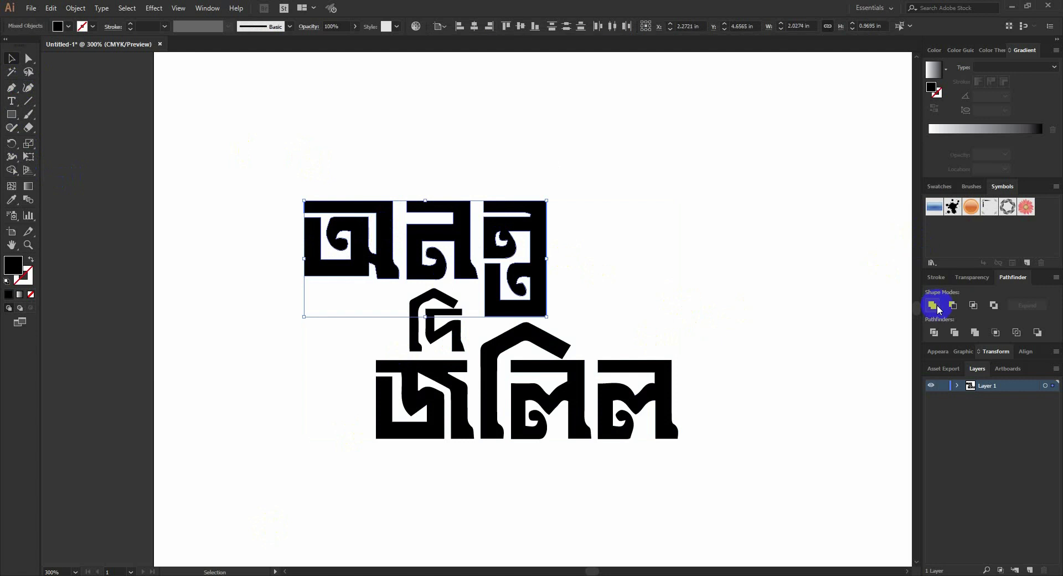
{"action": "left_click_drag", "start_coordinate": [547, 316], "coordinate": [512, 300]}
{"action": "left_click_drag", "start_coordinate": [457, 325], "coordinate": [450, 308]}
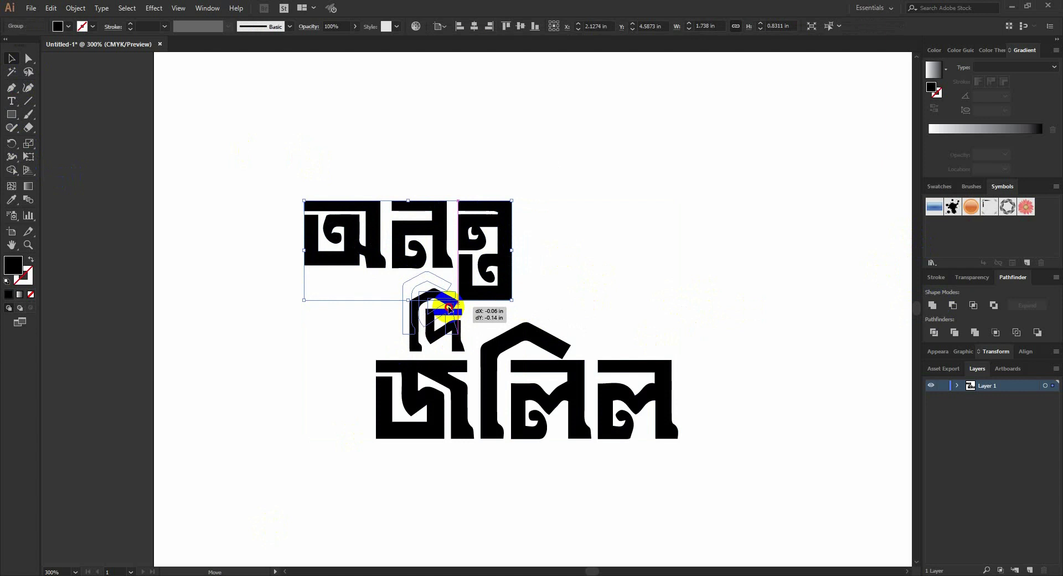
{"action": "left_click_drag", "start_coordinate": [450, 308], "coordinate": [569, 257]}
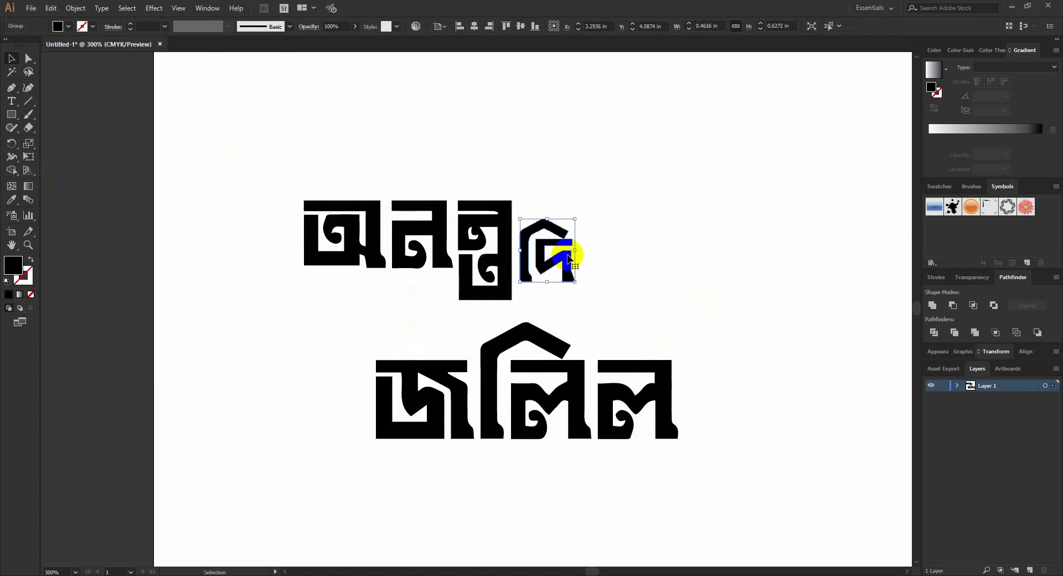
Shift জলিল up and right under the top word, then delete the দি glyph
{"action": "left_click", "coordinate": [479, 410]}
{"action": "left_click_drag", "start_coordinate": [454, 370], "coordinate": [479, 321]}
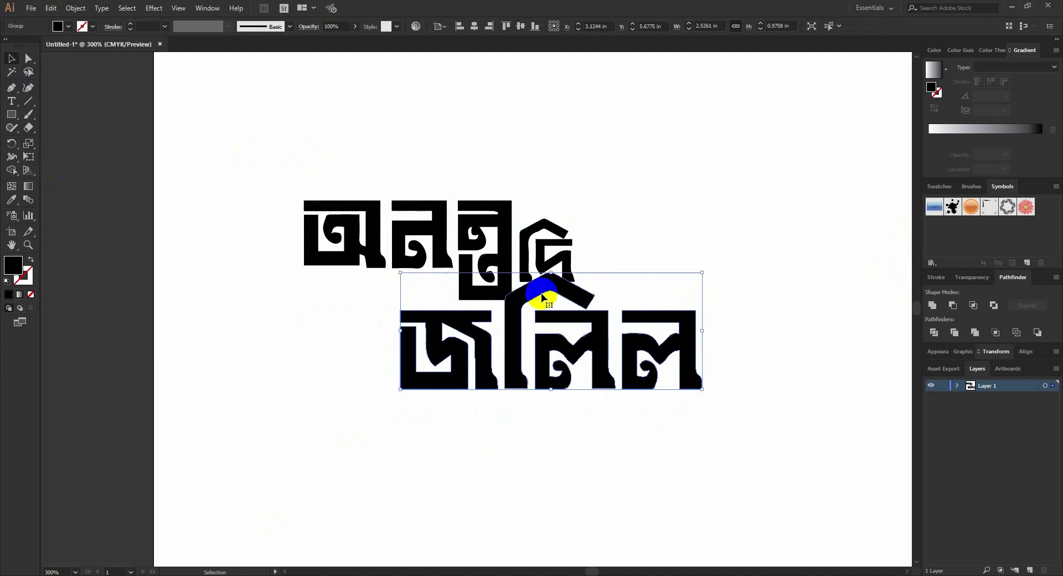
{"action": "left_click_drag", "start_coordinate": [546, 247], "coordinate": [557, 232]}
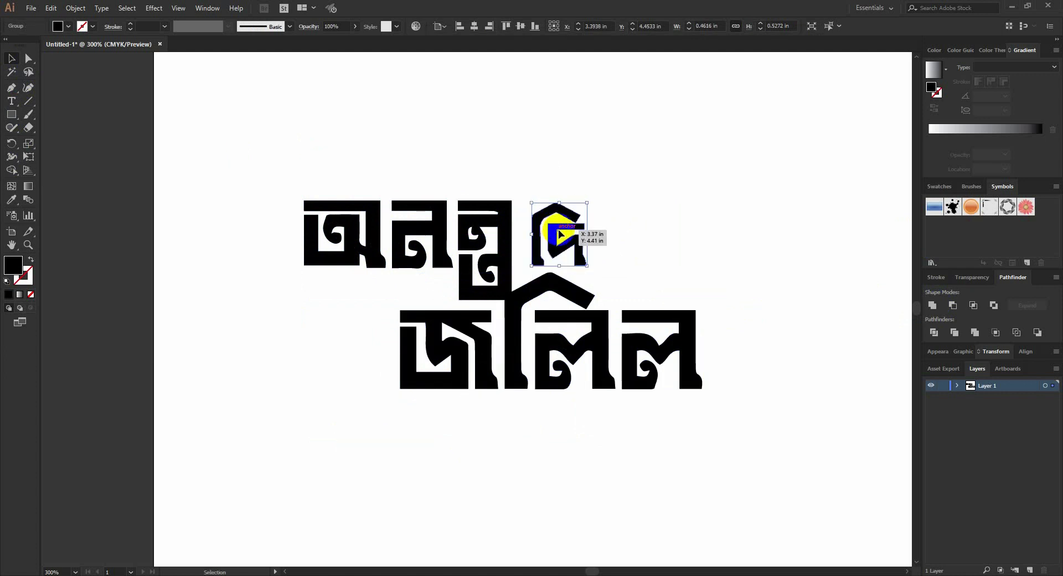
{"action": "left_click", "coordinate": [441, 351]}
{"action": "left_click_drag", "start_coordinate": [485, 338], "coordinate": [504, 333]}
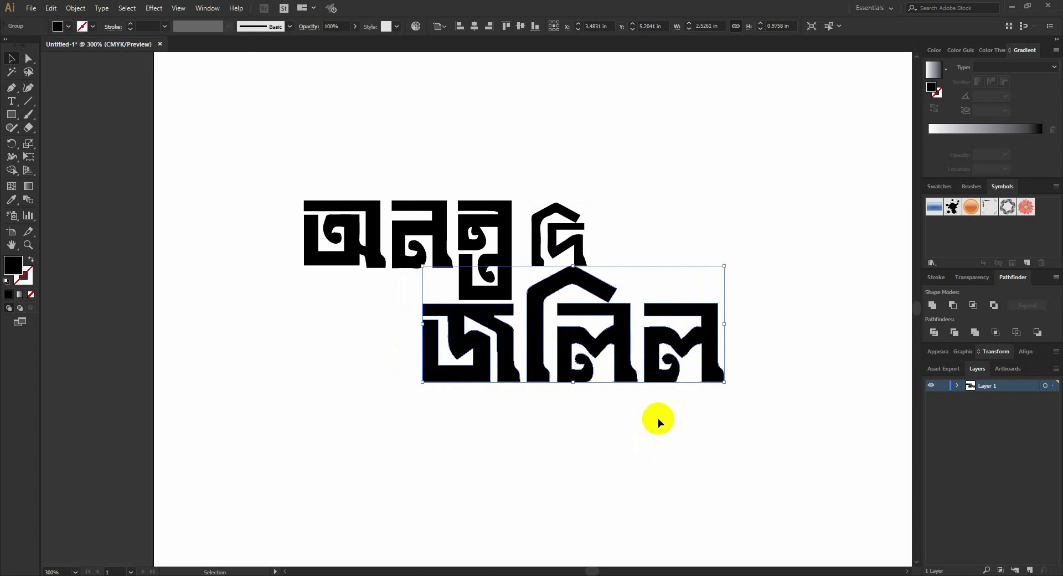
{"action": "left_click", "coordinate": [689, 468]}
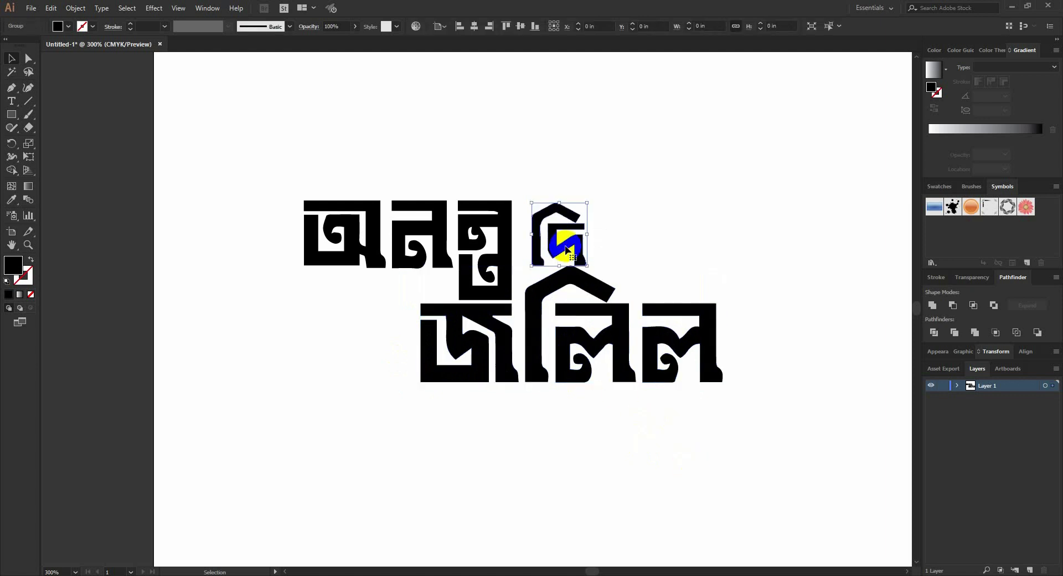
{"action": "mouse_move", "coordinate": [566, 246]}
{"action": "left_mouse_down"}
{"action": "mouse_move", "coordinate": [574, 238]}
{"action": "mouse_move", "coordinate": [575, 247]}
{"action": "left_mouse_up"}
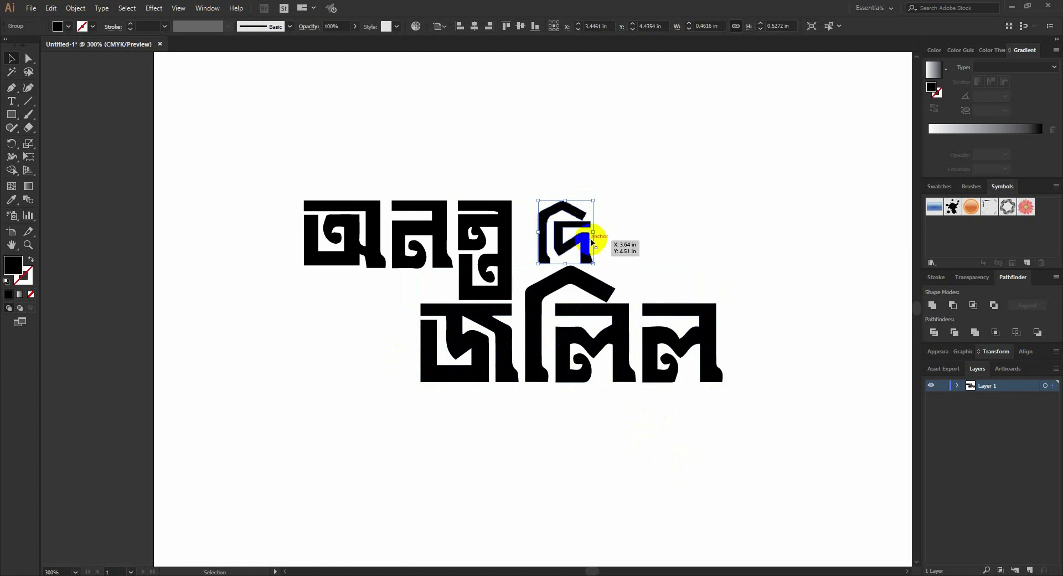
{"action": "key", "text": "Delete"}
Add a text object reading 'The' above the right of জলিল and select it
{"action": "left_click", "coordinate": [11, 101]}
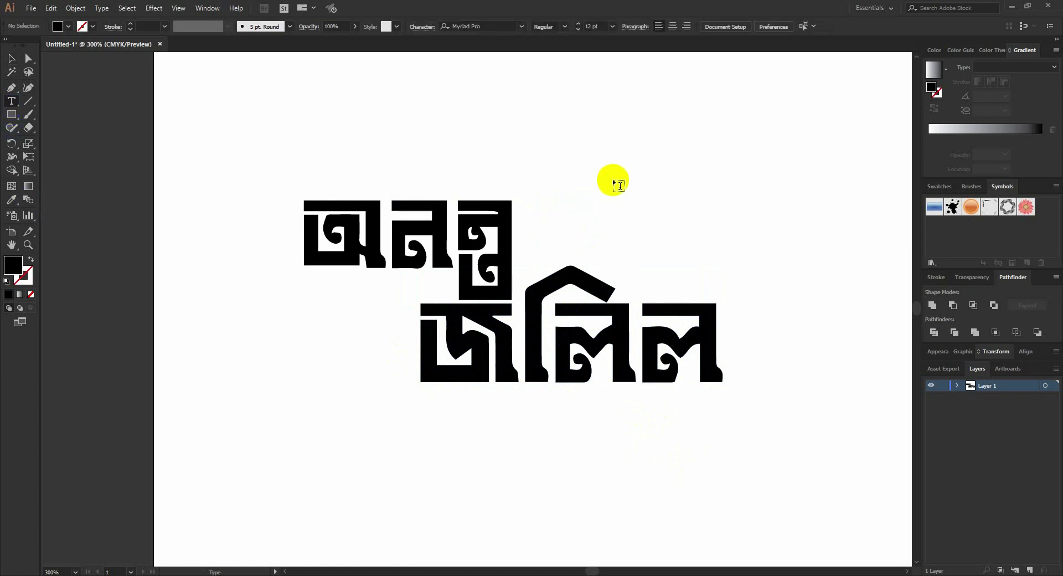
{"action": "left_click", "coordinate": [566, 198]}
{"action": "type", "text": "THE"}
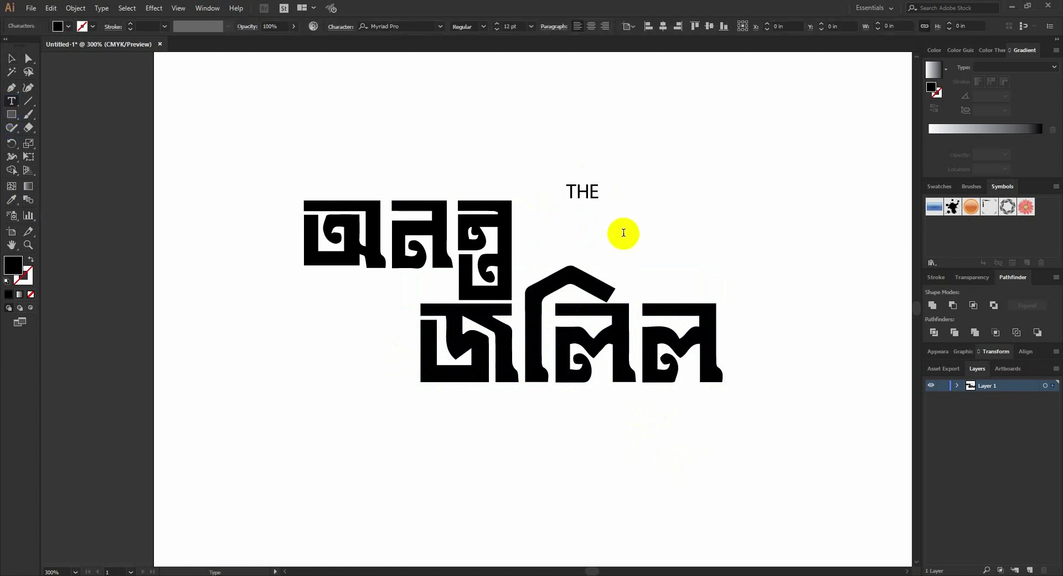
{"action": "key", "text": "ctrl+a"}
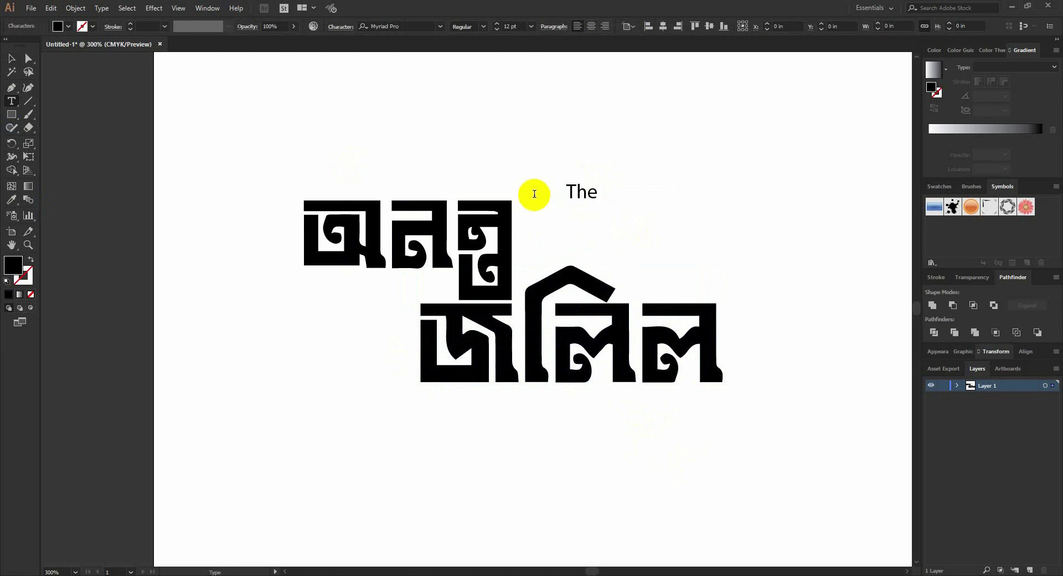
{"action": "key", "text": "ctrl+a"}
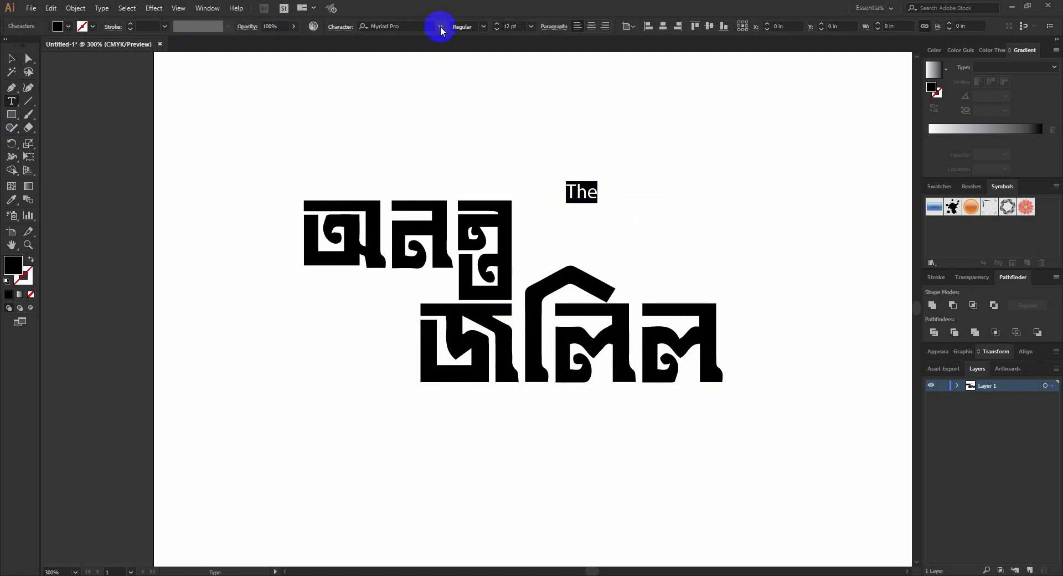
Set 'The' in the Great Vibes font at 80 pt
{"action": "left_click", "coordinate": [441, 28]}
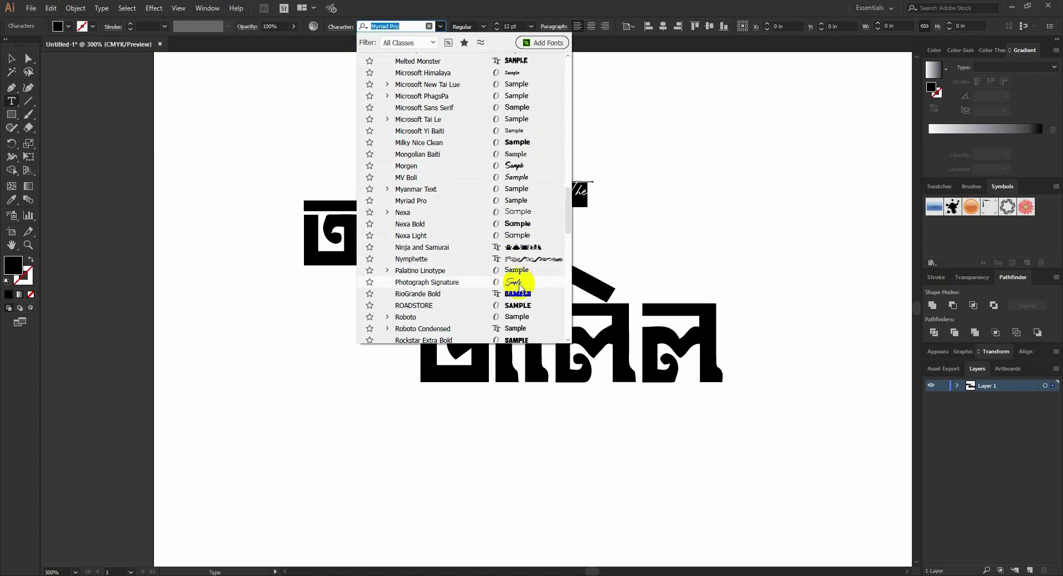
{"action": "scroll", "coordinate": [520, 286], "scroll_direction": "down", "scroll_amount": 3}
{"action": "scroll", "coordinate": [520, 288], "scroll_direction": "down", "scroll_amount": 3}
{"action": "scroll", "coordinate": [523, 283], "scroll_direction": "down", "scroll_amount": 1}
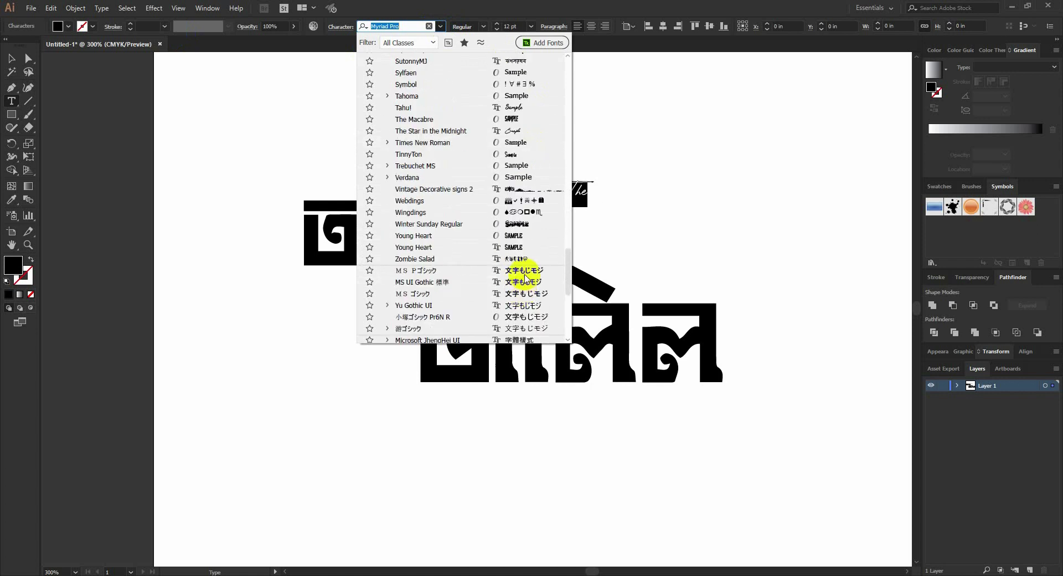
{"action": "scroll", "coordinate": [520, 239], "scroll_direction": "up", "scroll_amount": 5}
{"action": "scroll", "coordinate": [520, 246], "scroll_direction": "up", "scroll_amount": 5}
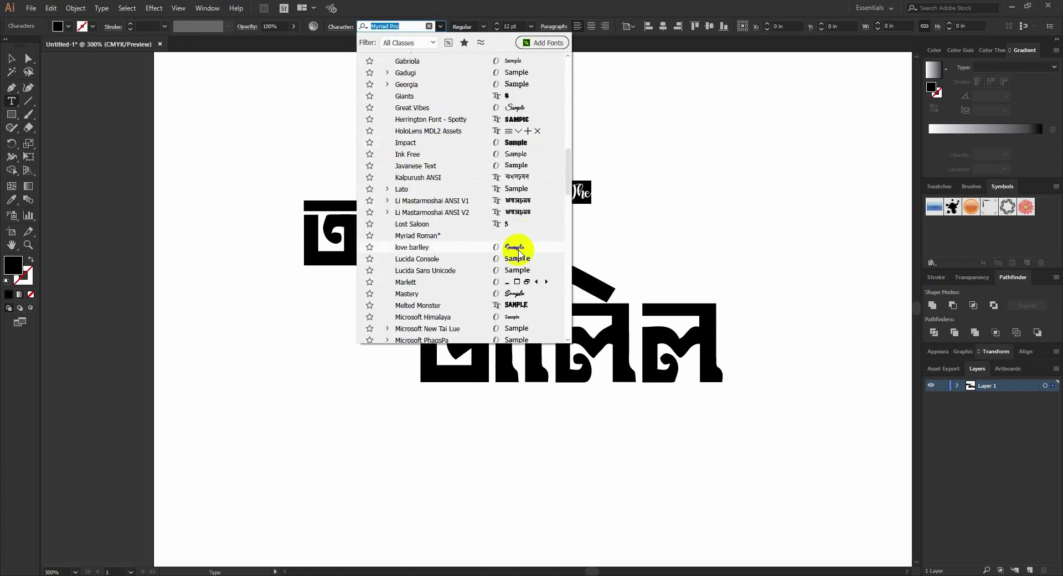
{"action": "scroll", "coordinate": [521, 252], "scroll_direction": "up", "scroll_amount": 3}
{"action": "scroll", "coordinate": [520, 251], "scroll_direction": "up", "scroll_amount": 3}
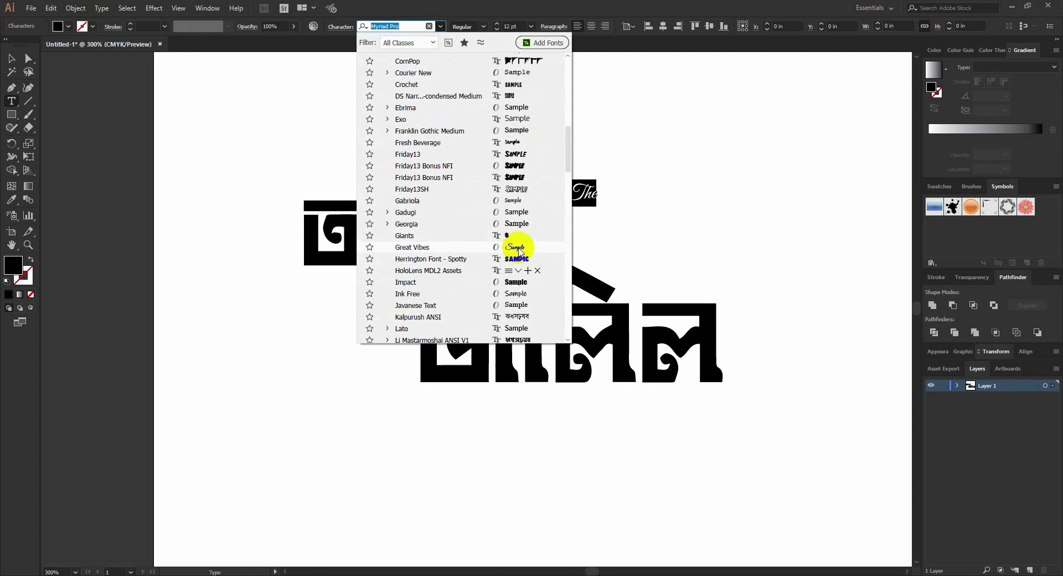
{"action": "left_click", "coordinate": [519, 250]}
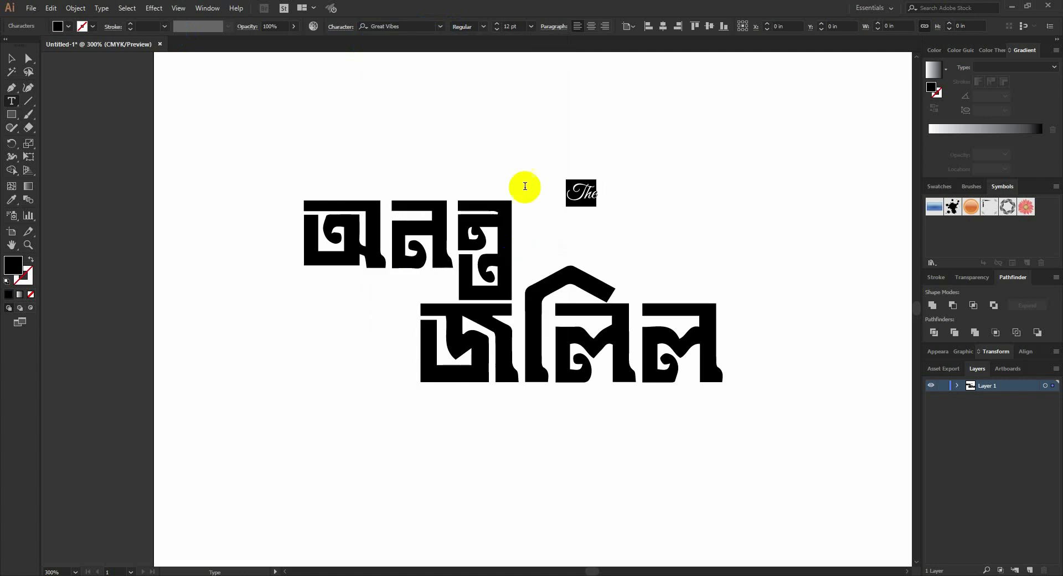
{"action": "left_click", "coordinate": [498, 26]}
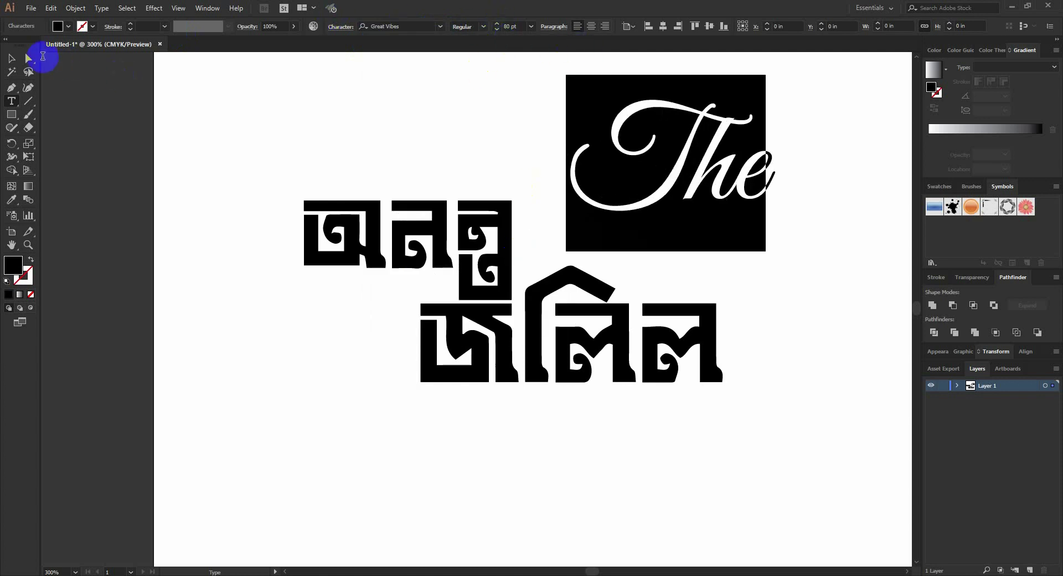
Scale 'The' down and position it beside অনন্ত, overlapping the upper word
{"action": "left_click", "coordinate": [20, 62]}
{"action": "left_click_drag", "start_coordinate": [736, 190], "coordinate": [681, 243]}
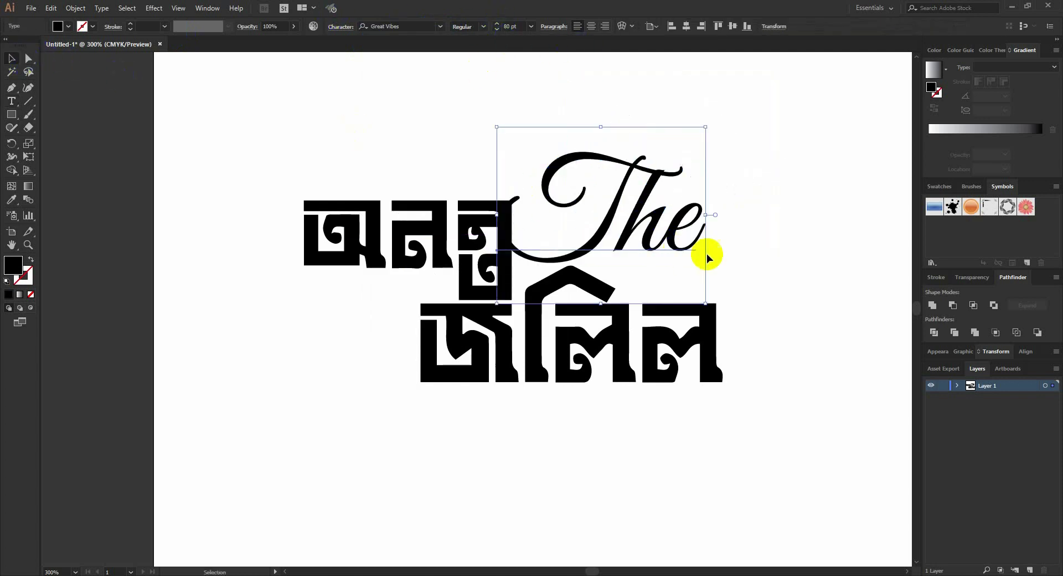
{"action": "left_click_drag", "start_coordinate": [719, 303], "coordinate": [662, 270]}
{"action": "left_click_drag", "start_coordinate": [645, 227], "coordinate": [624, 248]}
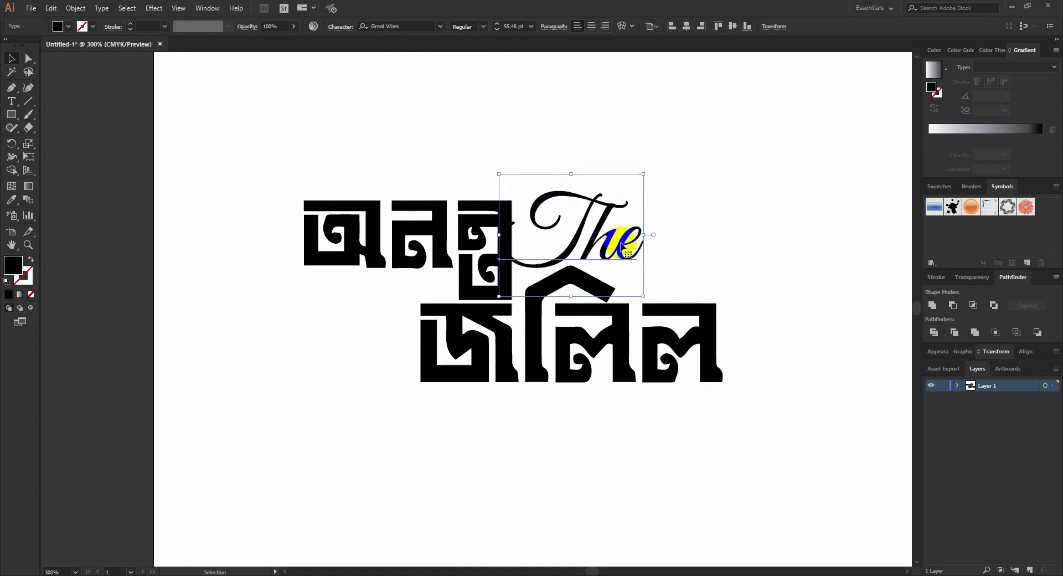
Convert 'The' to outlines and fill it red
{"action": "right_click", "coordinate": [622, 242]}
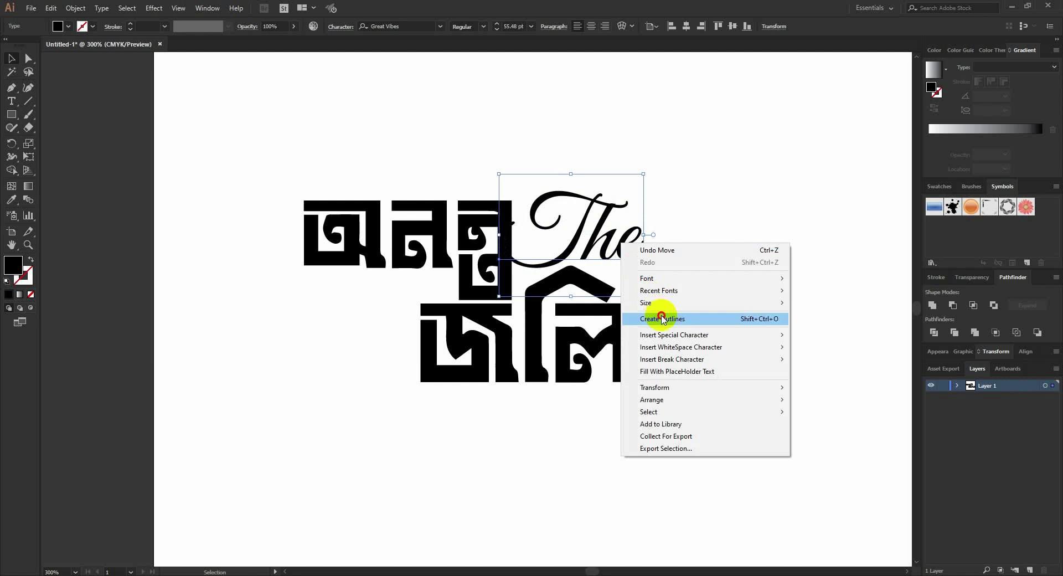
{"action": "left_click", "coordinate": [665, 318]}
{"action": "left_click", "coordinate": [68, 26]}
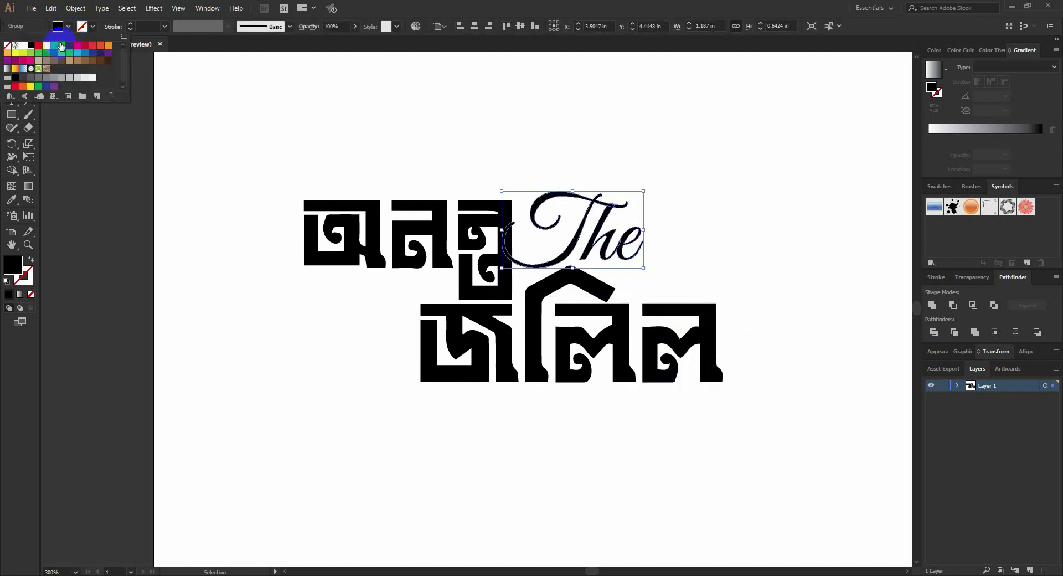
{"action": "left_click", "coordinate": [48, 49]}
{"action": "left_click", "coordinate": [688, 166]}
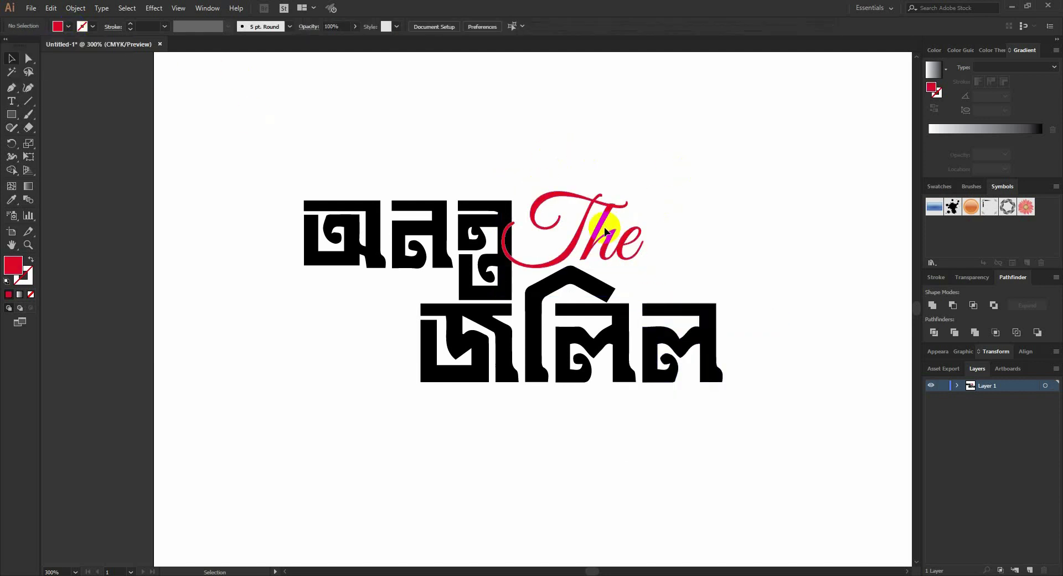
Zoom in on the red 'The' and reselect it for path editing
{"action": "left_click", "coordinate": [599, 232]}
{"action": "left_click", "coordinate": [699, 201]}
{"action": "scroll", "coordinate": [638, 214], "scroll_direction": "up", "scroll_amount": 3}
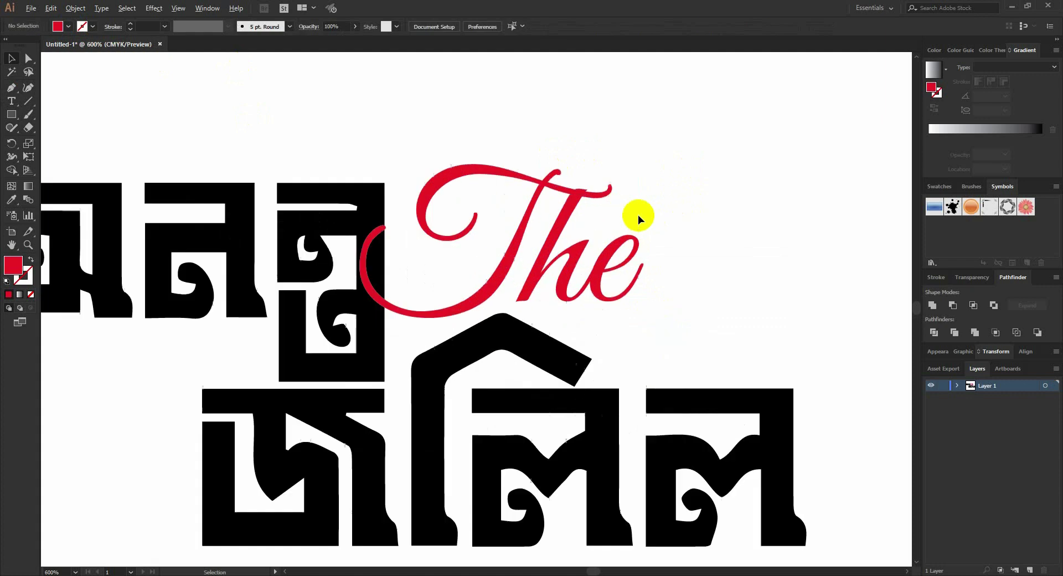
{"action": "left_click", "coordinate": [481, 239]}
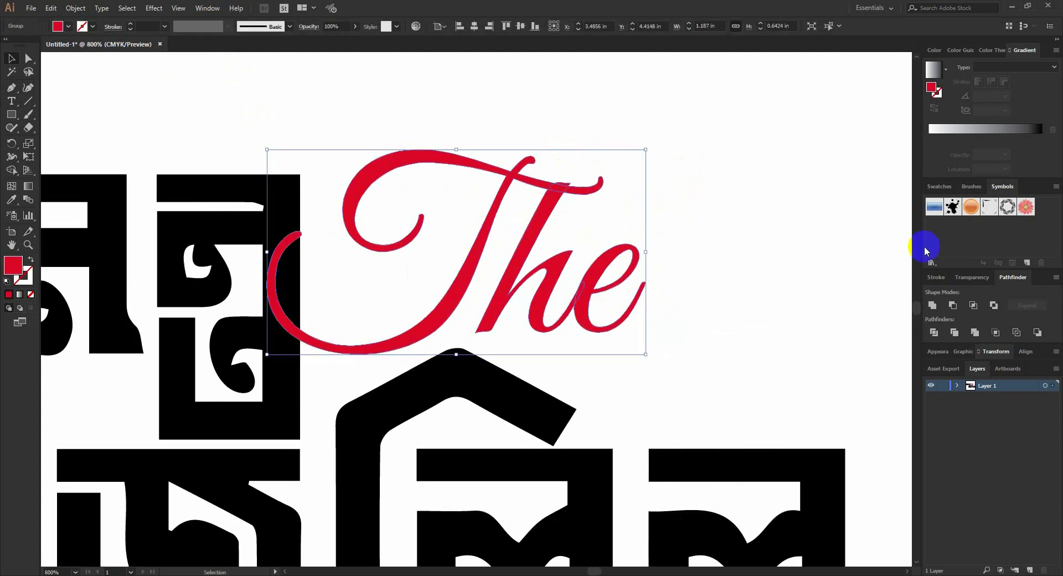
{"action": "left_click", "coordinate": [75, 8]}
{"action": "mouse_move", "coordinate": [88, 247]}
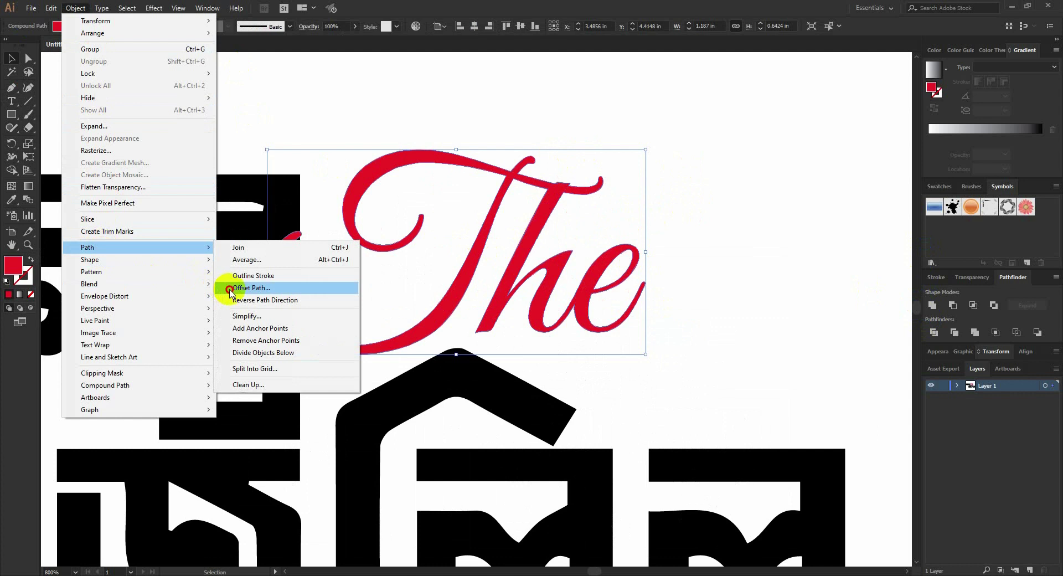
Apply a small Offset Path (around -0.125) to 'The' with preview on
{"action": "left_click", "coordinate": [230, 288]}
{"action": "left_click", "coordinate": [713, 267]}
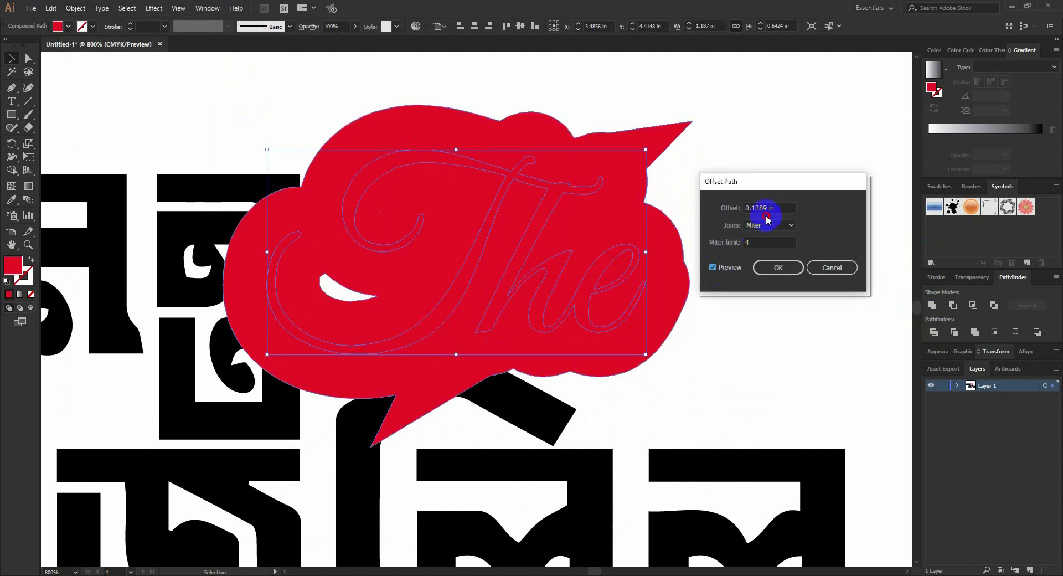
{"action": "type", "text": "-0.125"}
{"action": "key", "text": "Tab"}
{"action": "key", "text": "Up"}
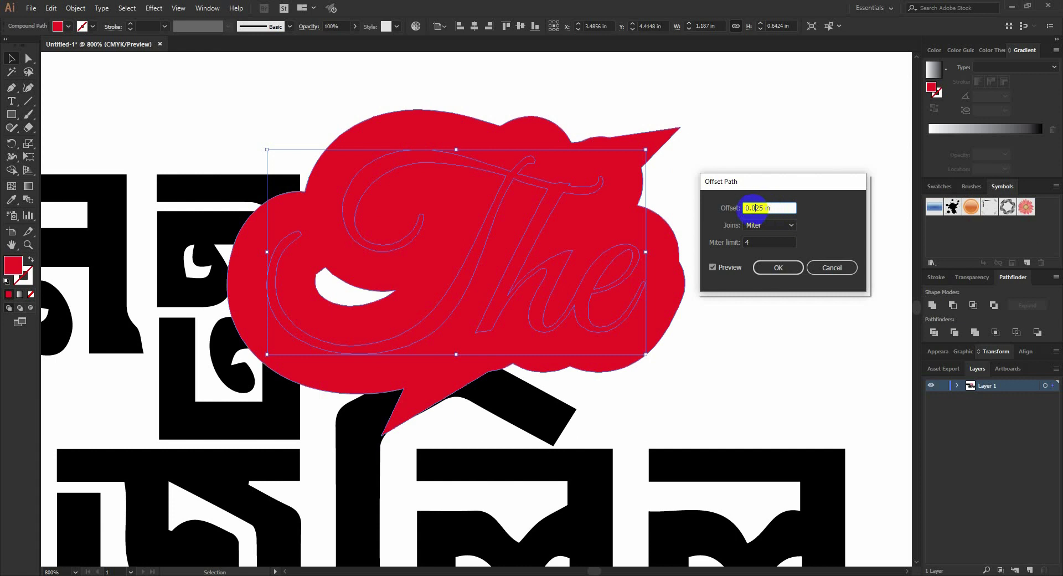
{"action": "left_click", "coordinate": [764, 242]}
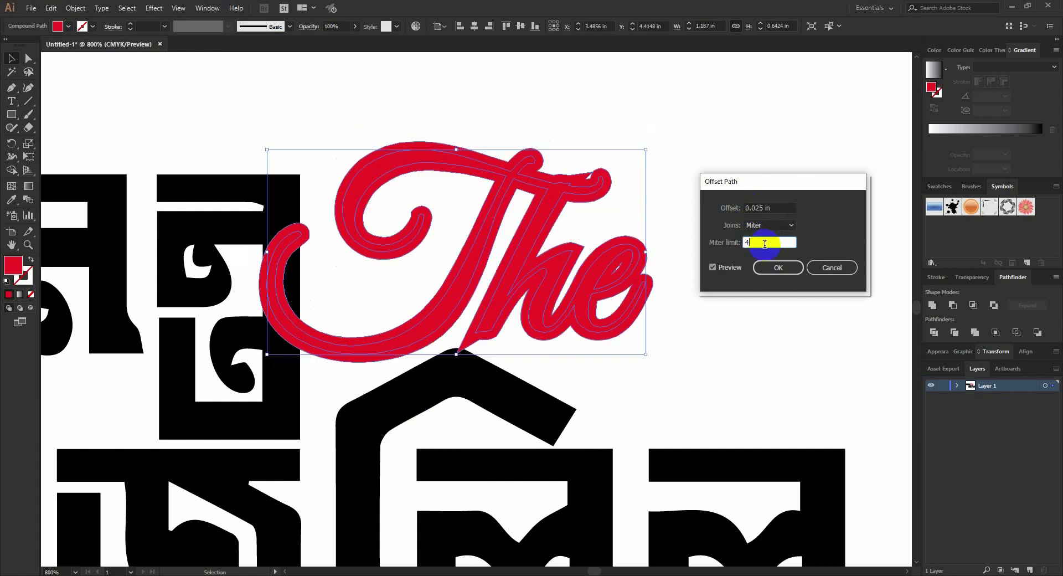
{"action": "left_click", "coordinate": [777, 268]}
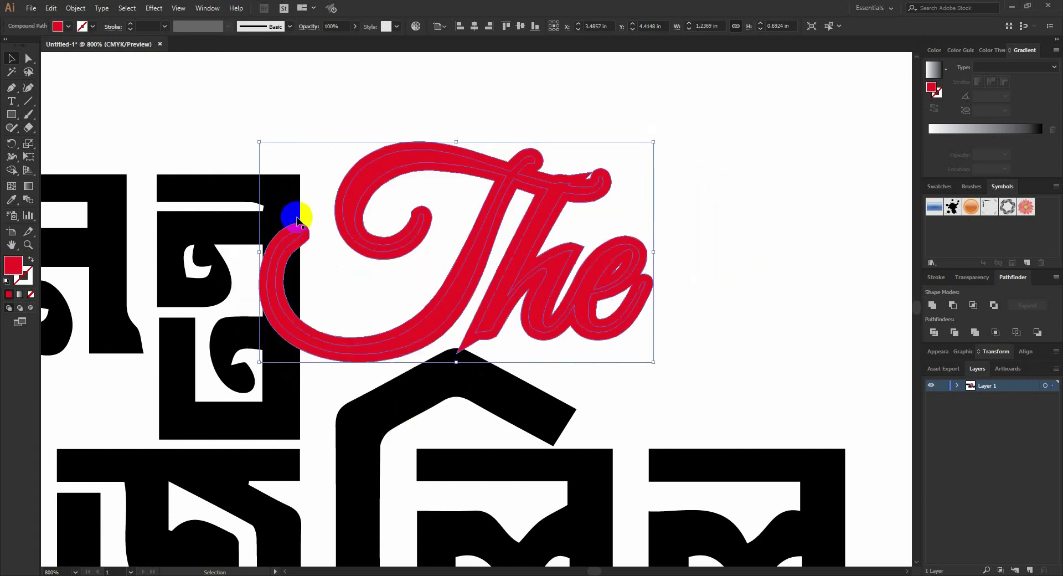
Merge the offset arc with the Shape Builder to cut a white gap over the Bengali letter
{"action": "left_click", "coordinate": [297, 203], "text": "shift"}
{"action": "left_click", "coordinate": [11, 170]}
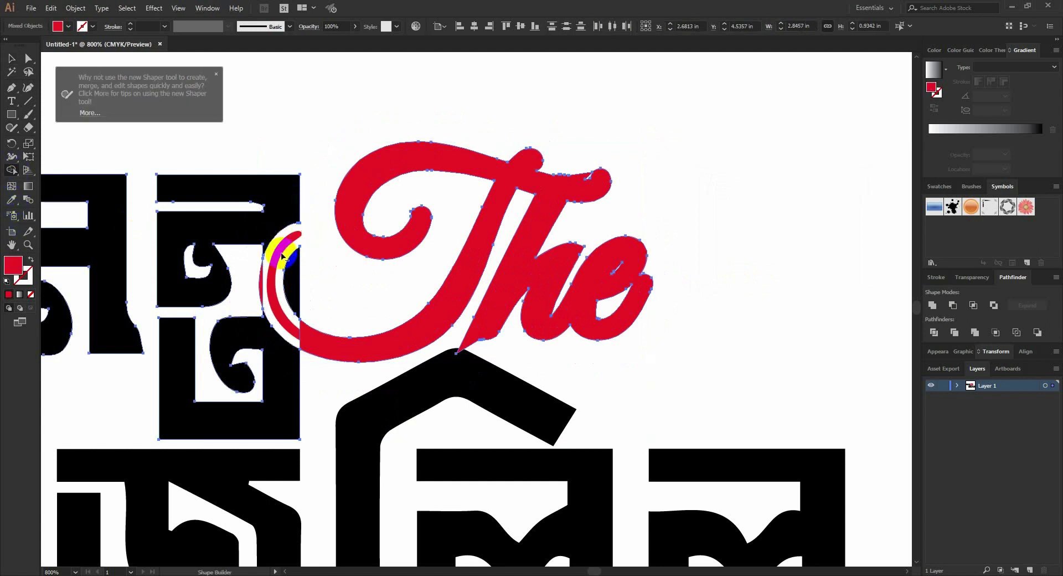
{"action": "left_click_drag", "start_coordinate": [306, 237], "coordinate": [259, 294]}
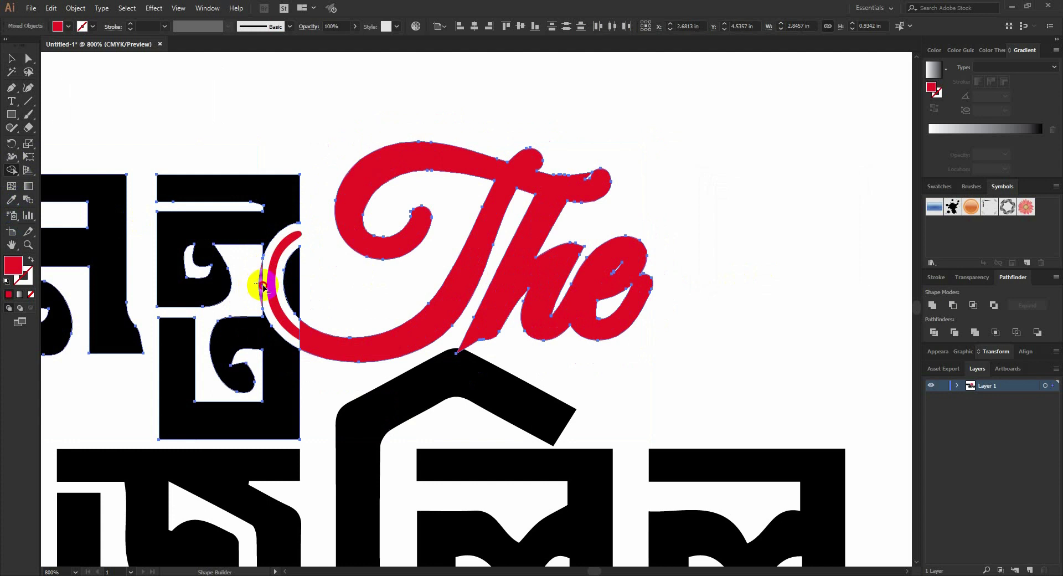
{"action": "left_click_drag", "start_coordinate": [263, 285], "coordinate": [310, 339]}
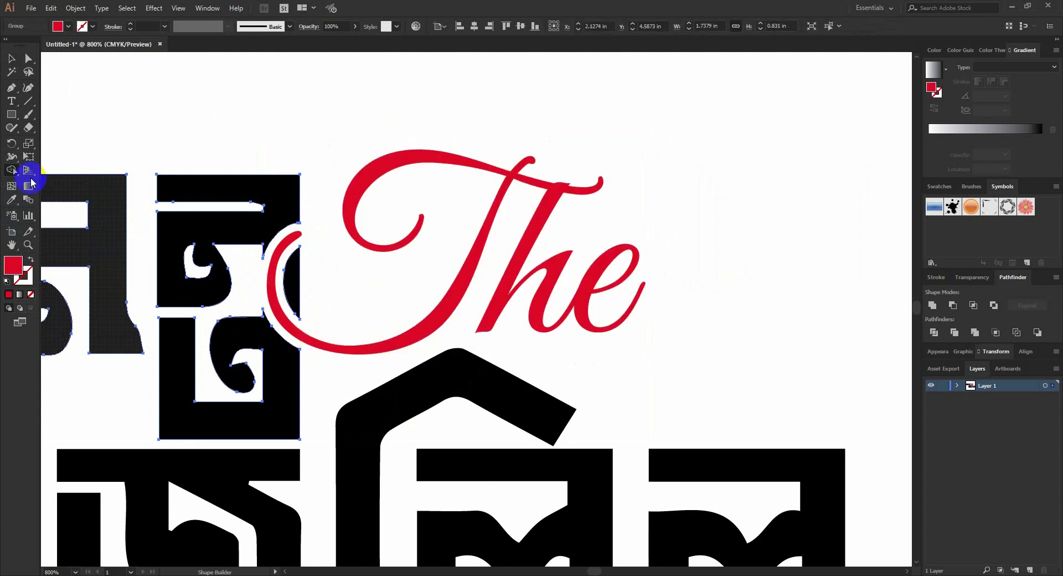
{"action": "left_click", "coordinate": [11, 58]}
{"action": "left_click", "coordinate": [189, 128]}
Fill both Bengali title words white, keeping 'The' red
{"action": "scroll", "coordinate": [720, 267], "scroll_direction": "down", "scroll_amount": 2}
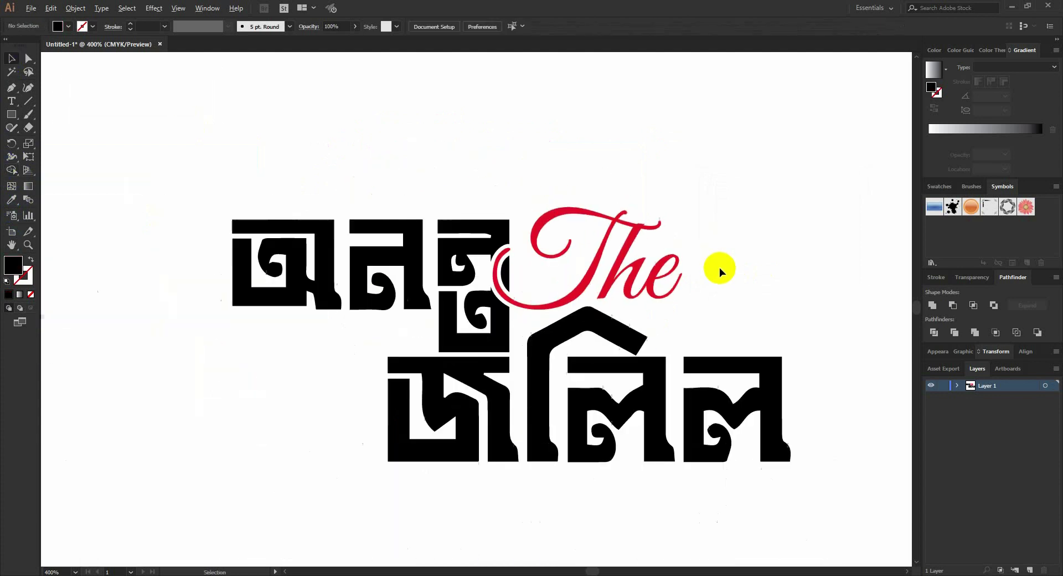
{"action": "left_click_drag", "start_coordinate": [776, 184], "coordinate": [591, 266]}
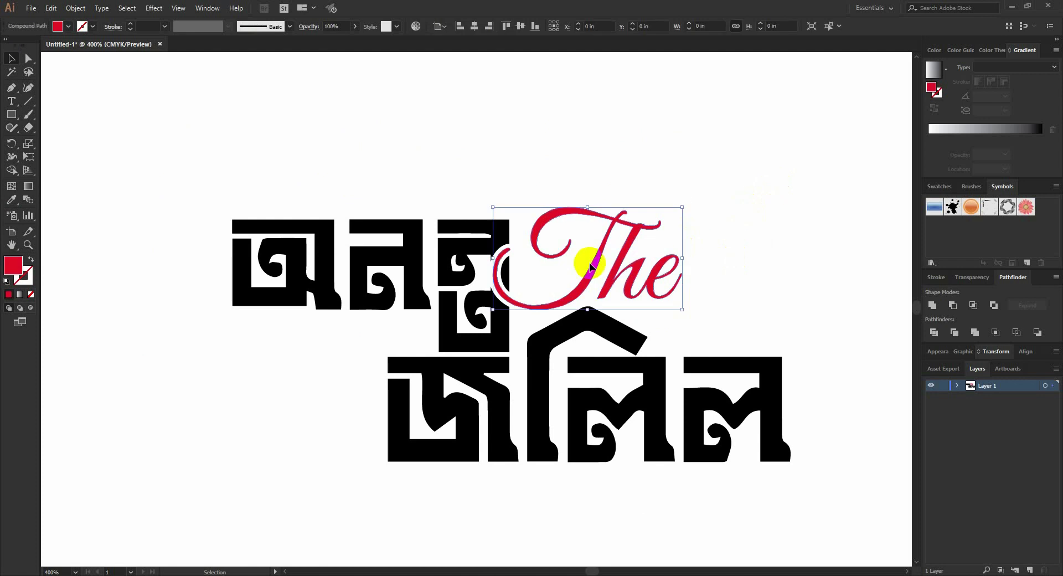
{"action": "left_click_drag", "start_coordinate": [789, 170], "coordinate": [227, 494]}
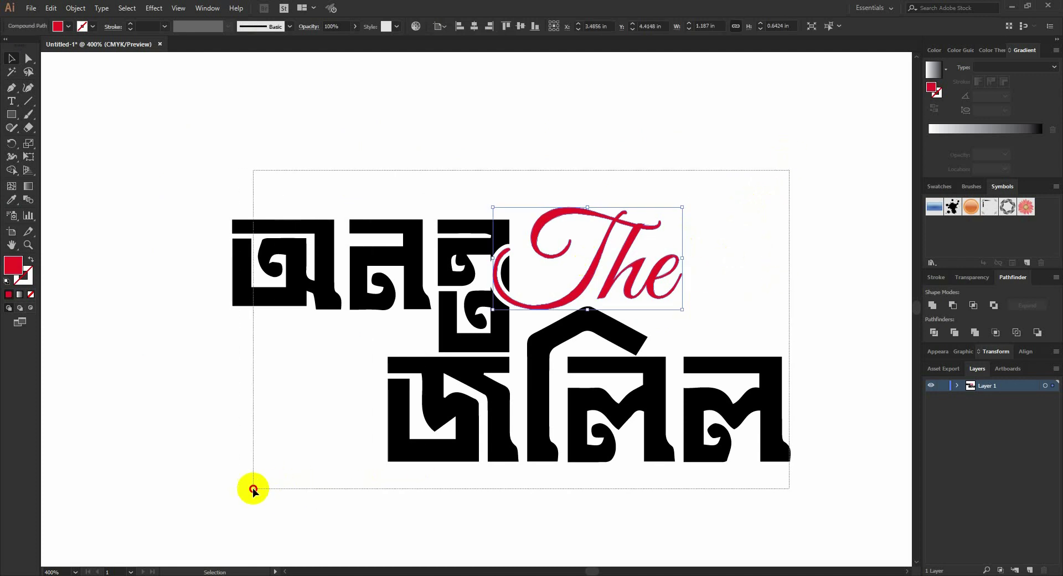
{"action": "left_click_drag", "start_coordinate": [786, 520], "coordinate": [374, 352]}
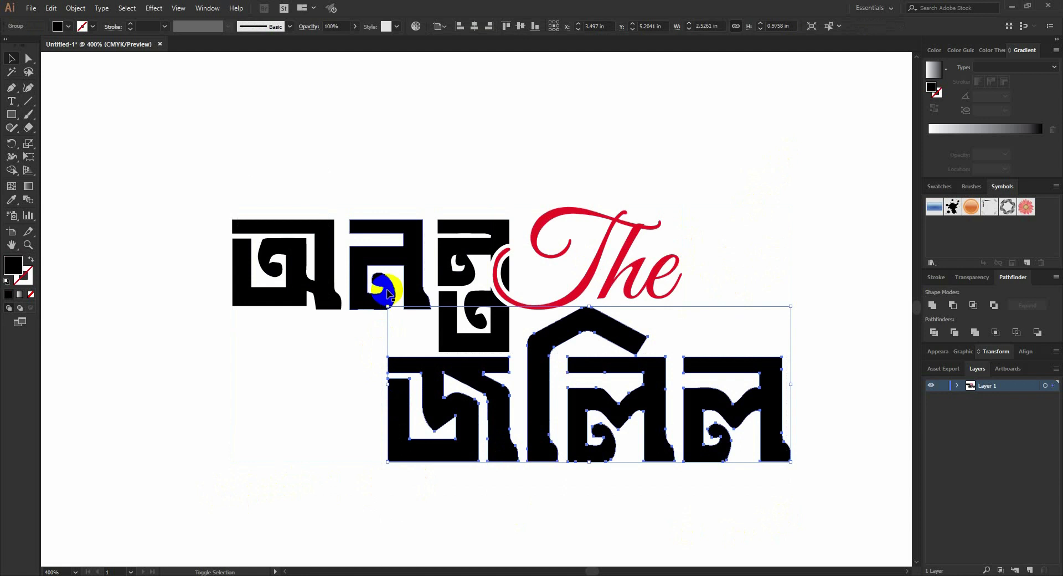
{"action": "left_click", "coordinate": [385, 289], "text": "shift"}
{"action": "left_click", "coordinate": [67, 26]}
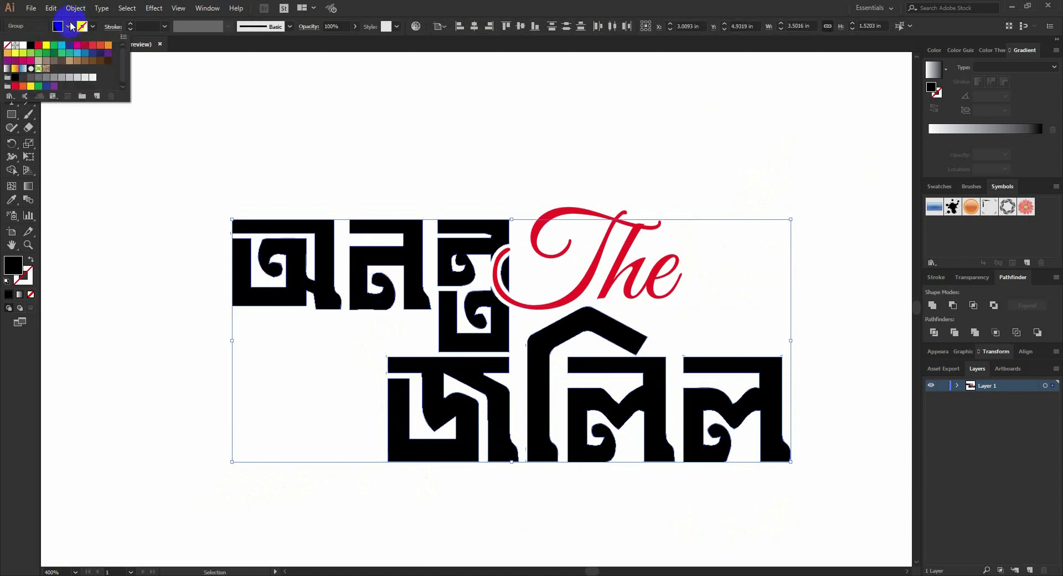
{"action": "left_click", "coordinate": [15, 45]}
{"action": "key", "text": "Escape"}
Zoom out, select all the title artwork and move it left
{"action": "left_click", "coordinate": [437, 176]}
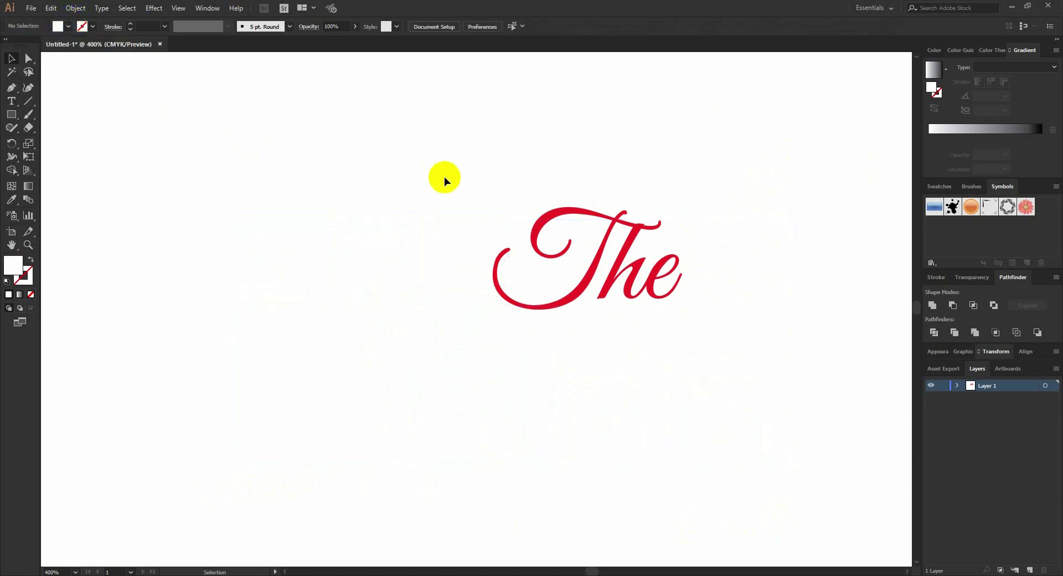
{"action": "scroll", "coordinate": [445, 177], "scroll_direction": "down", "scroll_amount": 2}
{"action": "left_click_drag", "start_coordinate": [319, 171], "coordinate": [648, 403]}
{"action": "scroll", "coordinate": [750, 420], "scroll_direction": "left", "scroll_amount": 5}
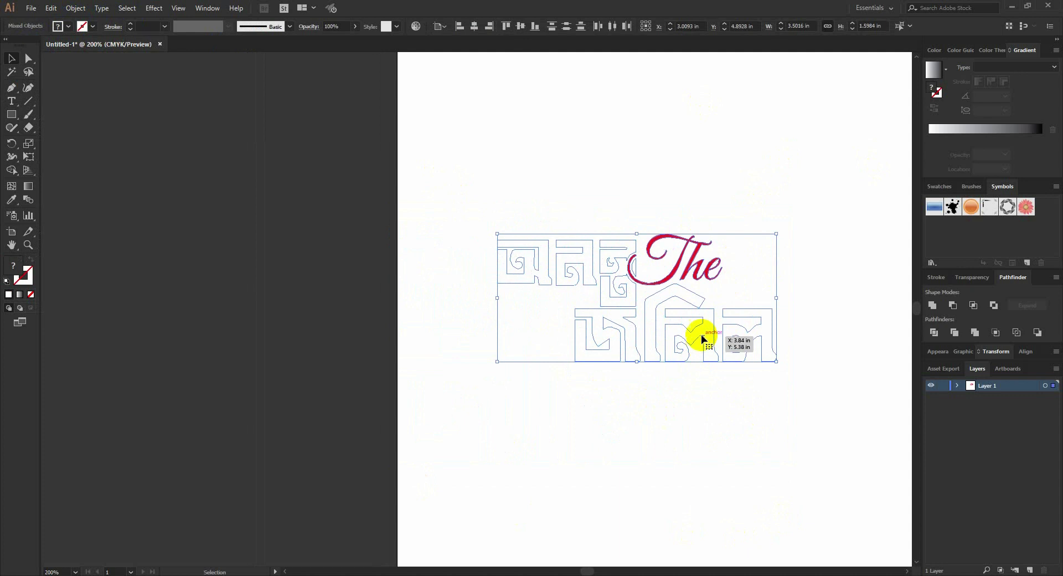
{"action": "mouse_move", "coordinate": [702, 337]}
{"action": "left_mouse_down"}
{"action": "mouse_move", "coordinate": [267, 310]}
{"action": "mouse_move", "coordinate": [416, 356]}
{"action": "left_mouse_up"}
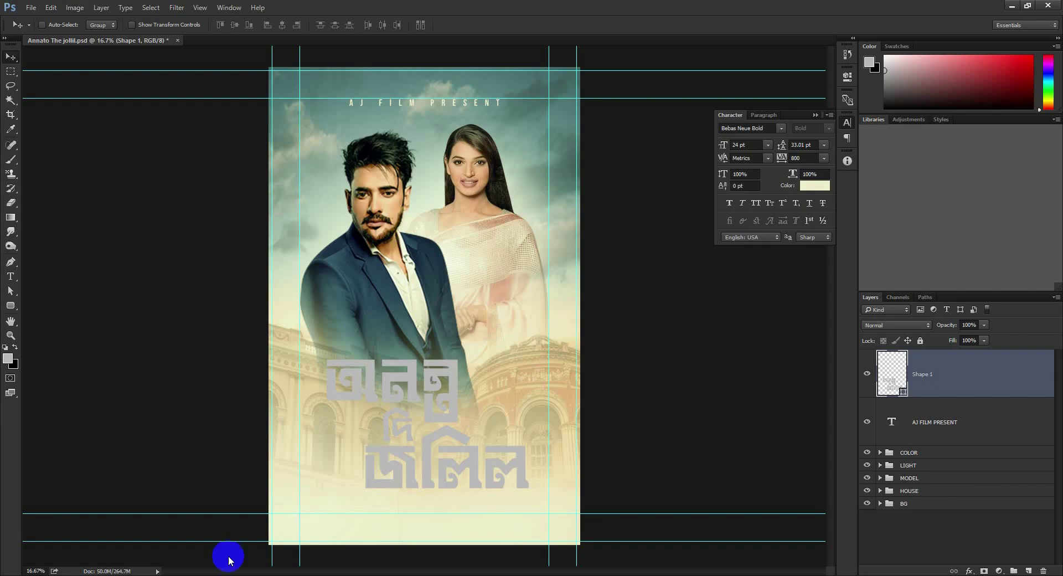
Replace the grey title with the new title pasted as a smart object
{"action": "key", "text": "ctrl+z"}
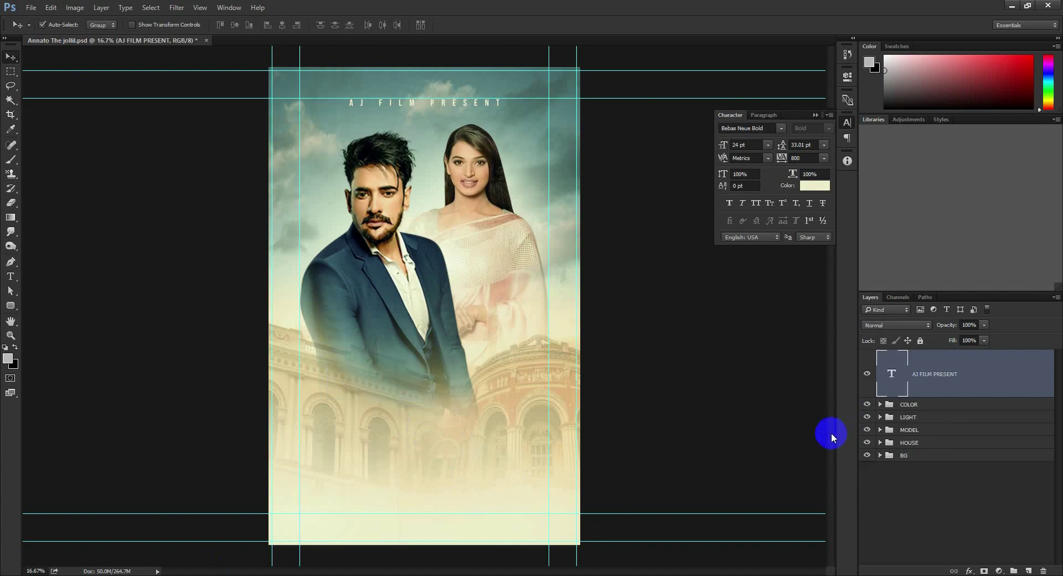
{"action": "key", "text": "ctrl+v"}
{"action": "left_click", "coordinate": [508, 194]}
{"action": "left_click", "coordinate": [570, 188]}
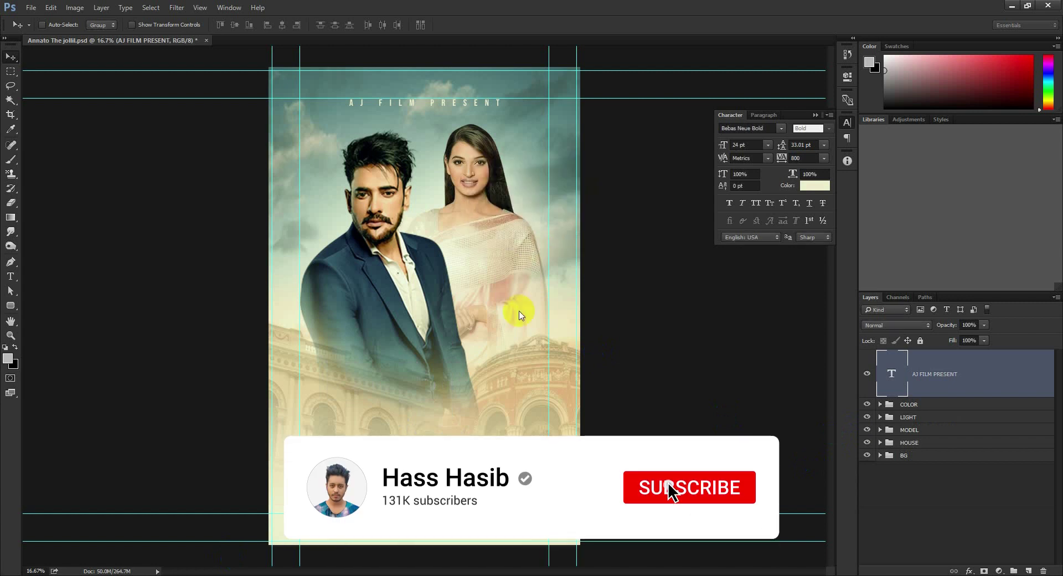
Enlarge the title and place it over the palace below the couple, then zoom in
{"action": "mouse_move", "coordinate": [454, 317]}
{"action": "left_mouse_down"}
{"action": "mouse_move", "coordinate": [454, 435]}
{"action": "mouse_move", "coordinate": [528, 383]}
{"action": "left_mouse_up"}
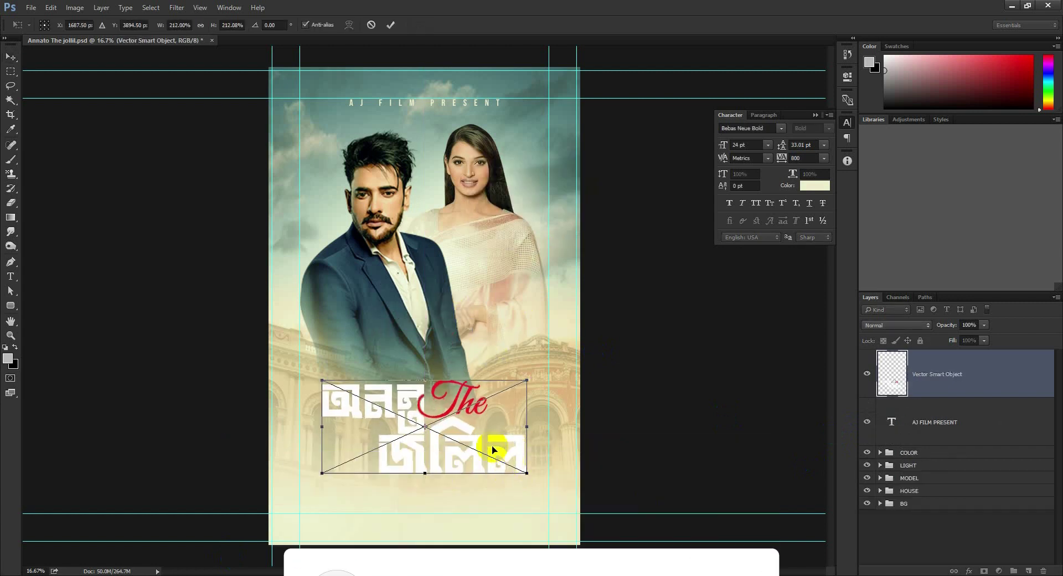
{"action": "left_click_drag", "start_coordinate": [488, 425], "coordinate": [497, 451]}
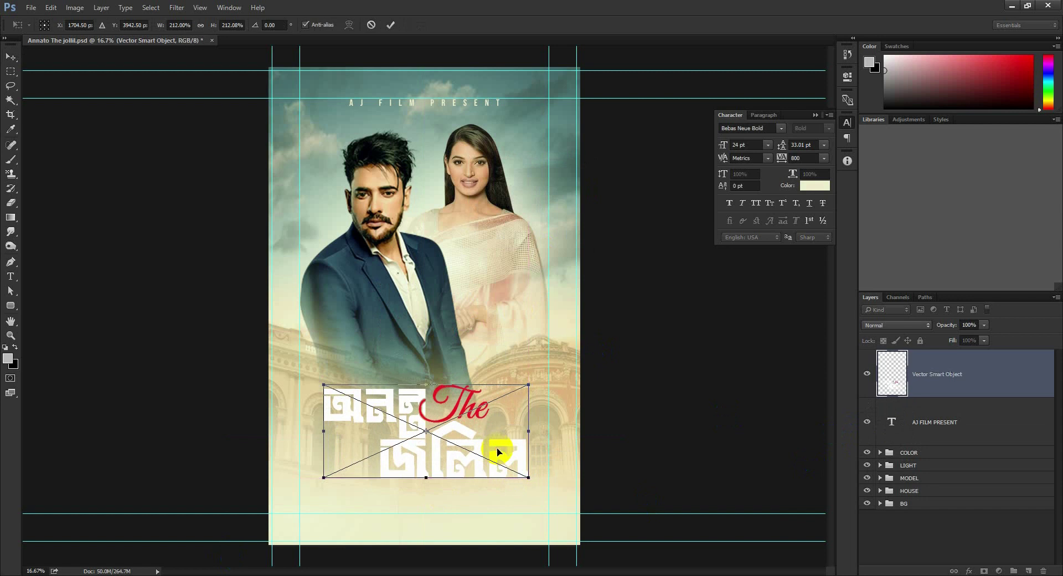
{"action": "left_click_drag", "start_coordinate": [523, 475], "coordinate": [509, 463]}
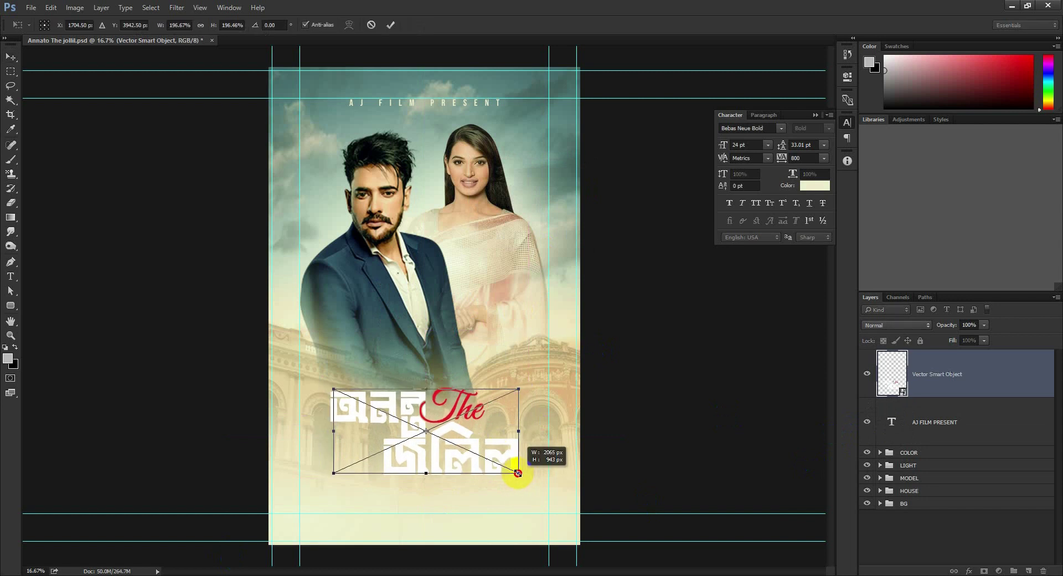
{"action": "key", "text": "Return"}
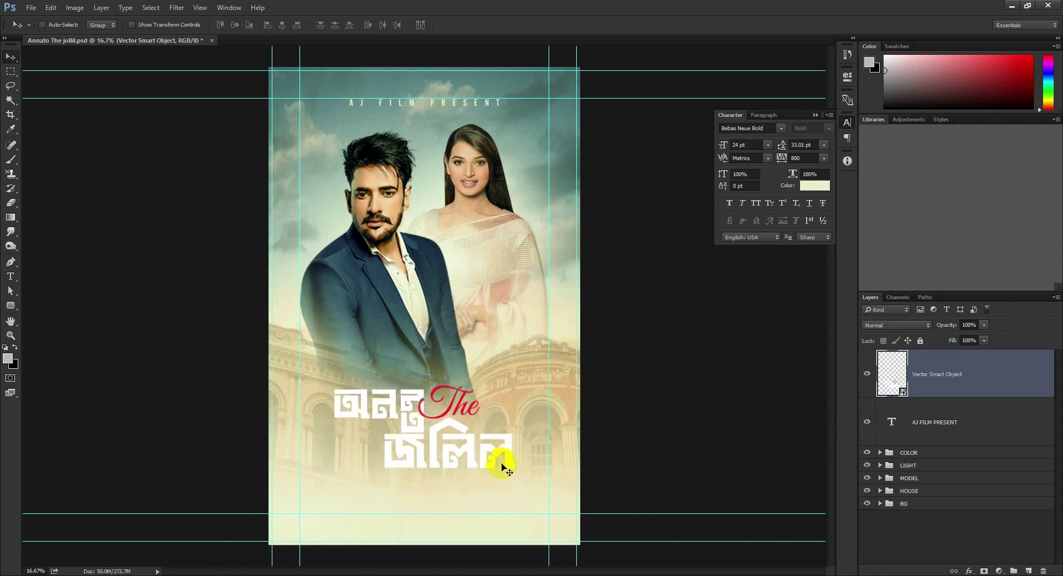
{"action": "scroll", "coordinate": [501, 468], "scroll_direction": "up", "scroll_amount": 1}
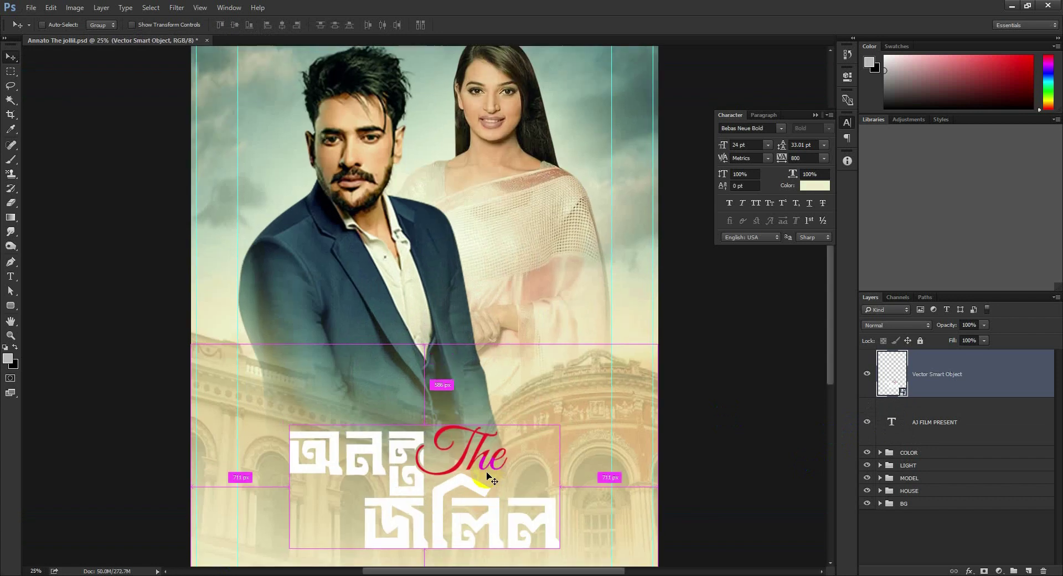
{"action": "left_click_drag", "start_coordinate": [498, 468], "coordinate": [497, 347]}
{"action": "key", "text": "ctrl+plus"}
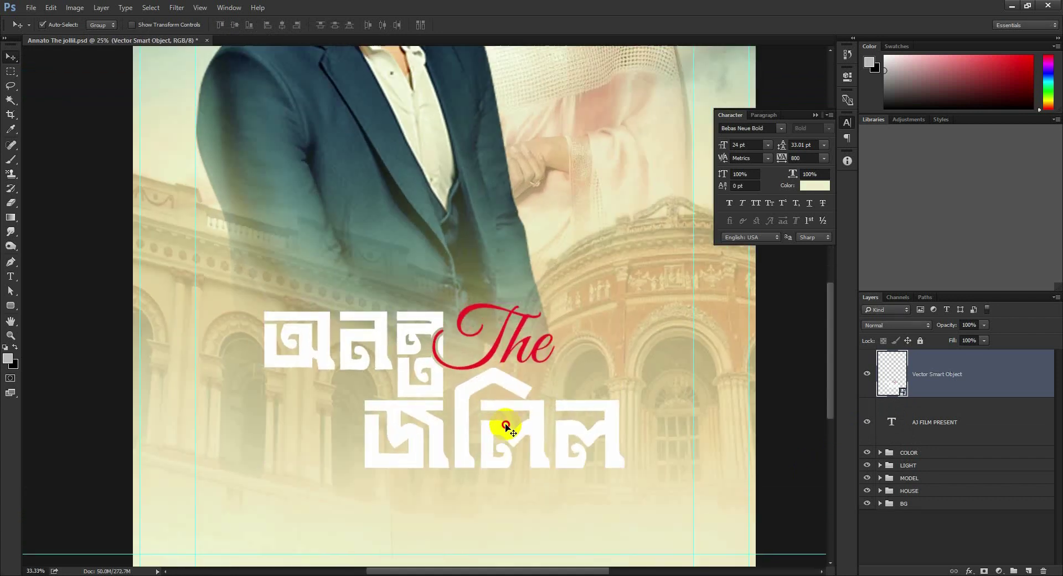
Add a darker drop shadow and a 4 px Outside stroke at 42% opacity to the title
{"action": "double_click", "coordinate": [985, 375]}
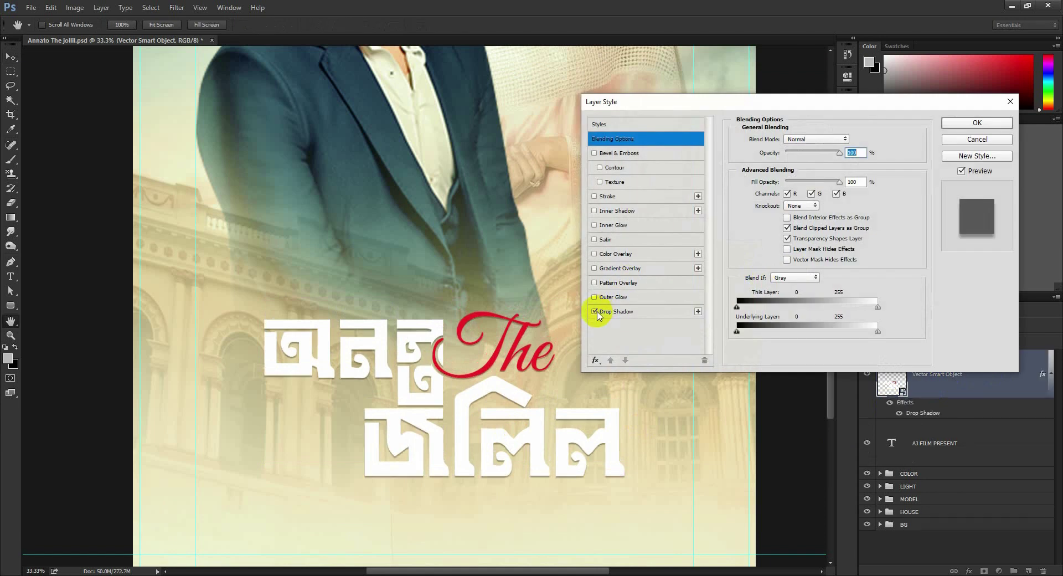
{"action": "left_click", "coordinate": [599, 312]}
{"action": "left_click_drag", "start_coordinate": [802, 157], "coordinate": [812, 156]}
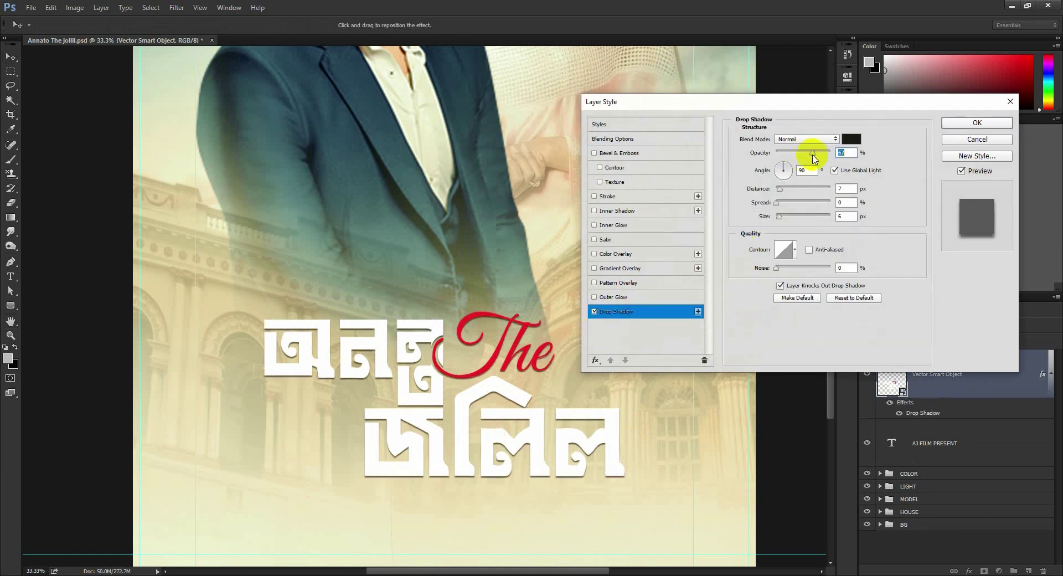
{"action": "left_click", "coordinate": [605, 197]}
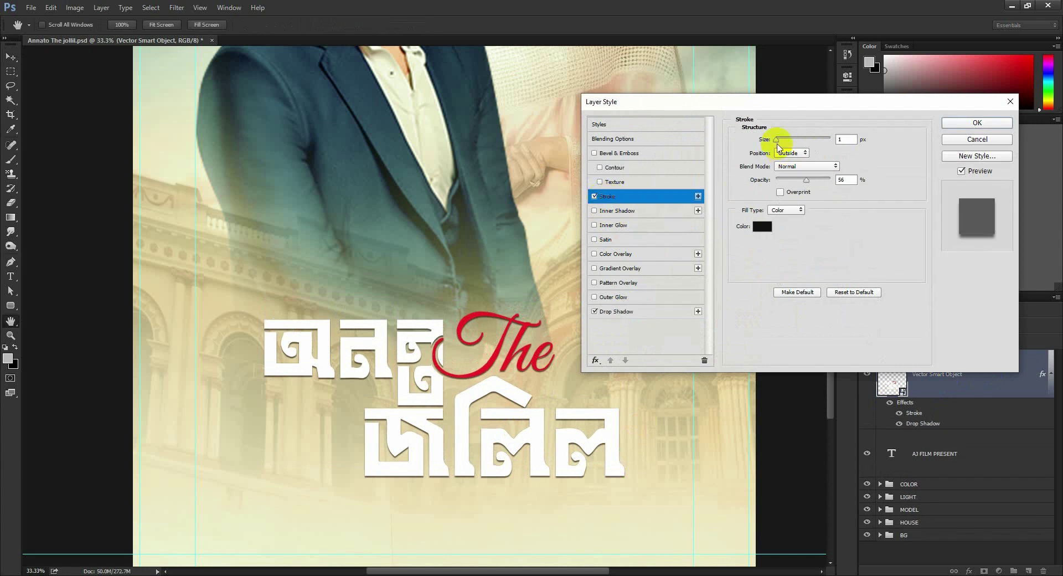
{"action": "left_click", "coordinate": [849, 139]}
{"action": "key", "text": "Up"}
{"action": "key", "text": "Up"}
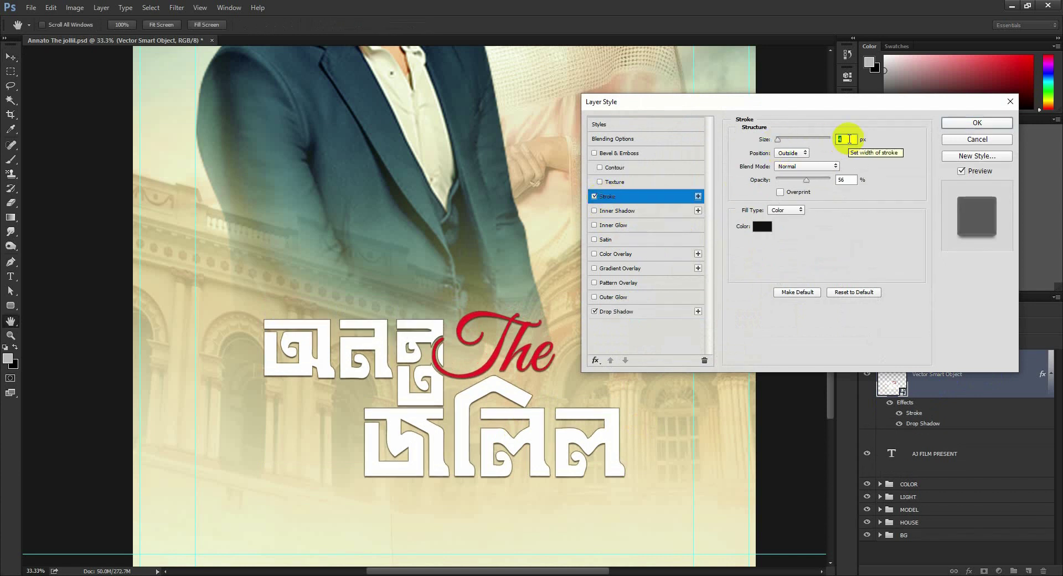
{"action": "key", "text": "Up"}
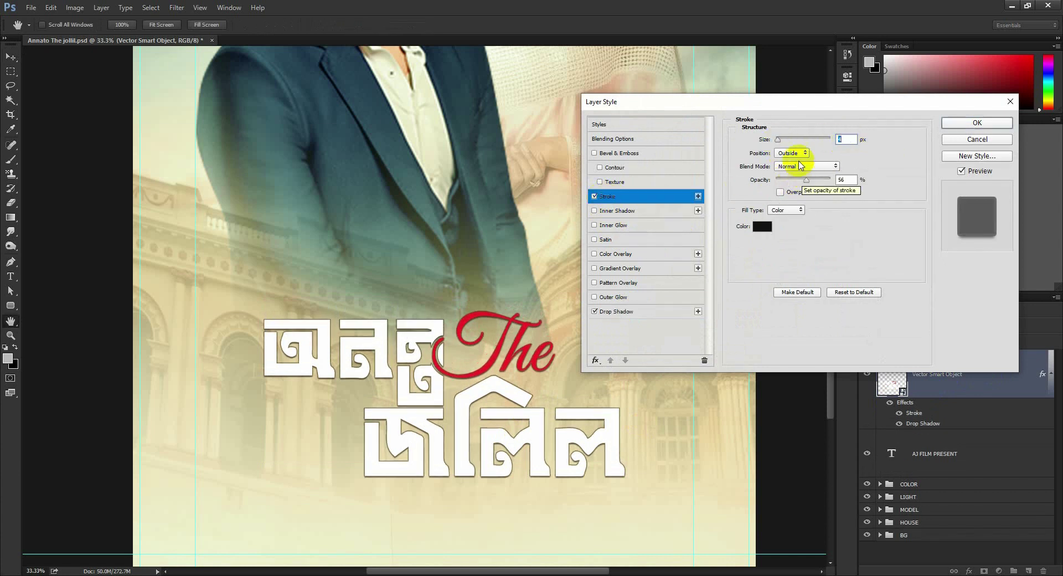
{"action": "left_click", "coordinate": [793, 154]}
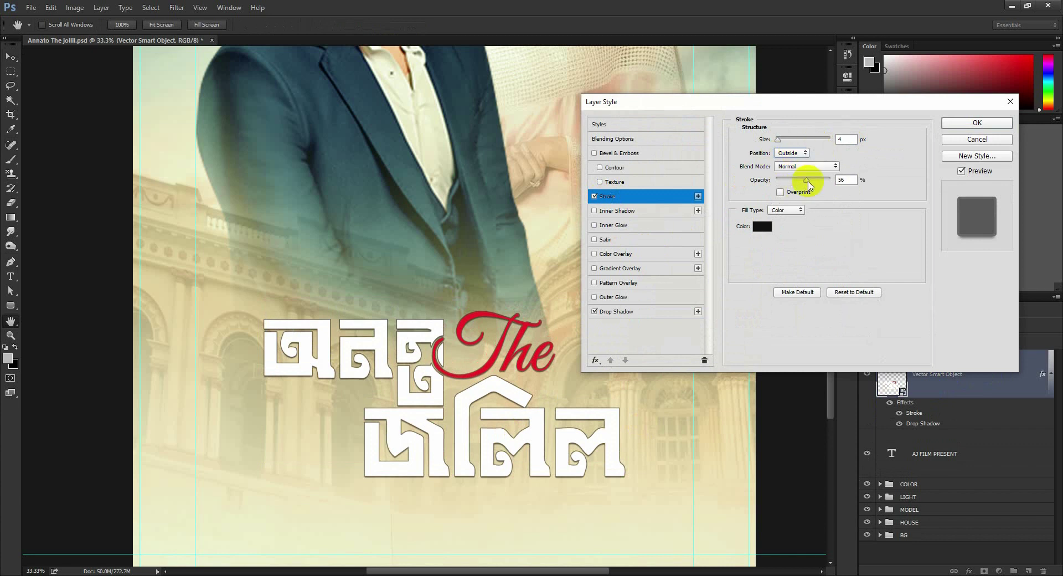
{"action": "left_click_drag", "start_coordinate": [808, 185], "coordinate": [799, 185]}
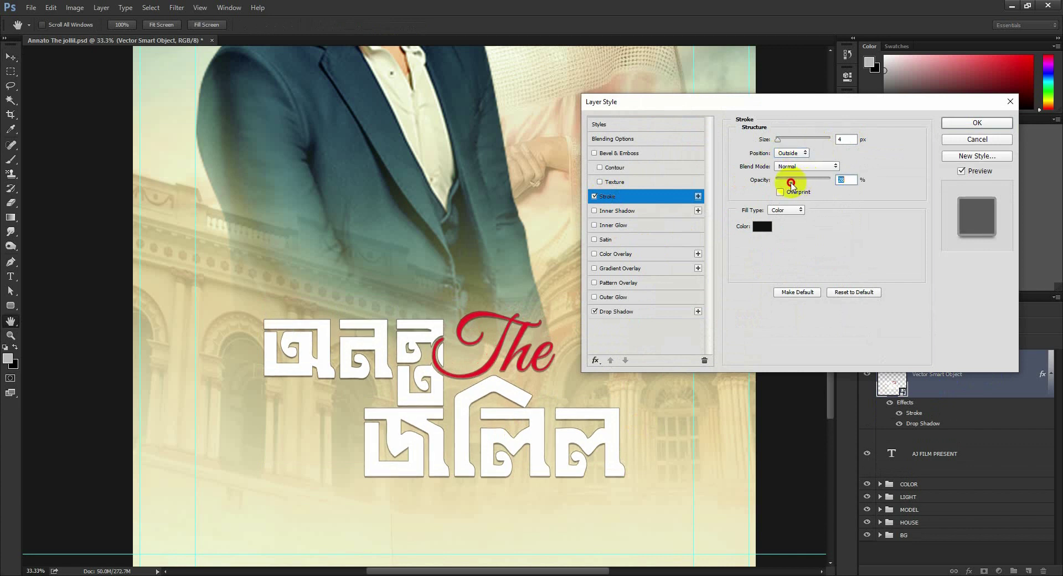
Enlarge the drop shadow size to soften it, apply the layer style, and collapse its effects
{"action": "left_click", "coordinate": [623, 311]}
{"action": "left_click_drag", "start_coordinate": [779, 216], "coordinate": [788, 218]}
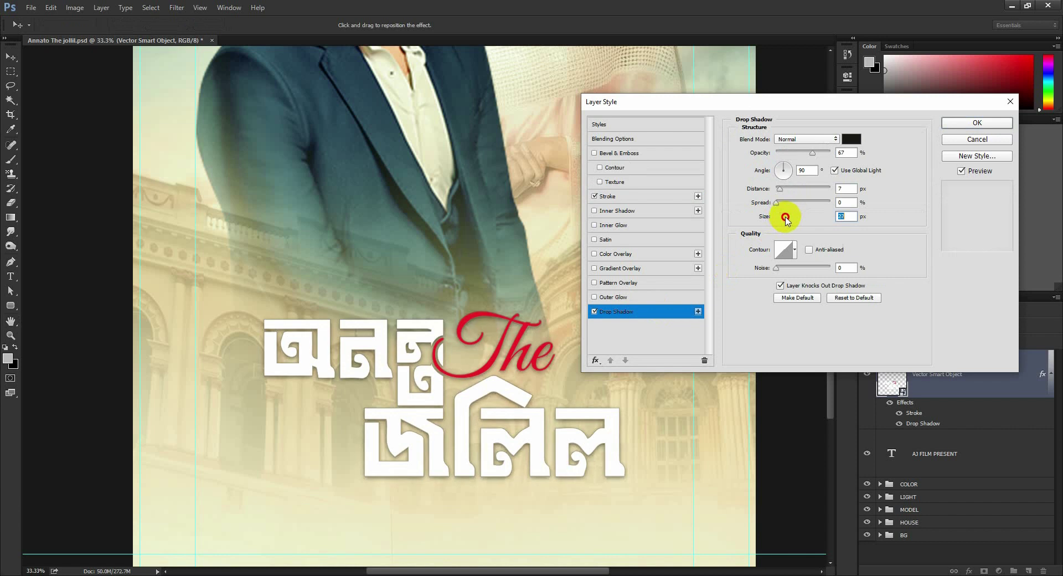
{"action": "left_click", "coordinate": [977, 122]}
{"action": "left_click", "coordinate": [1051, 388]}
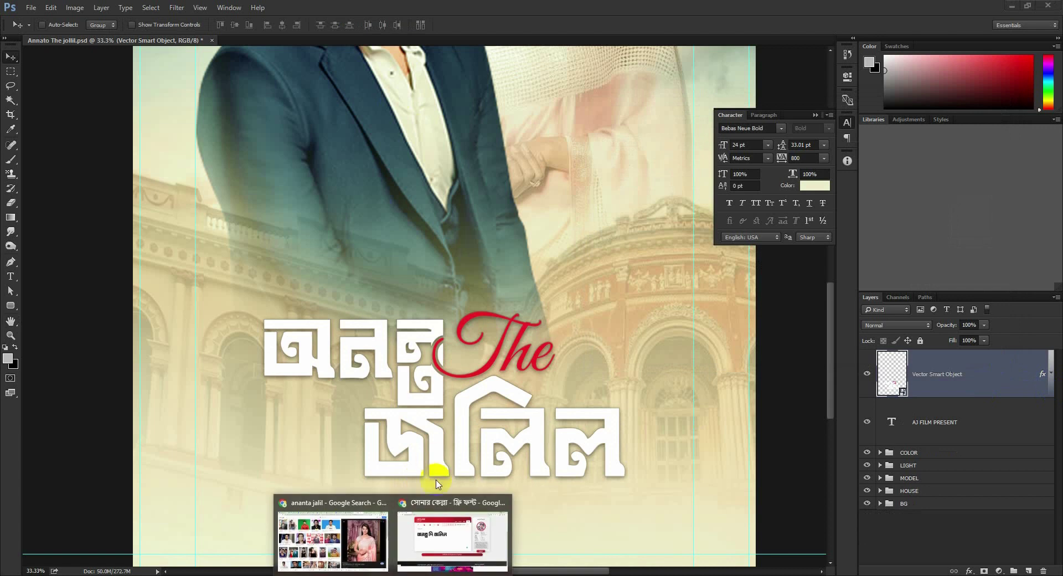
Search Google Images for 'concrete texture'
{"action": "left_click", "coordinate": [436, 523]}
{"action": "left_click", "coordinate": [254, 28]}
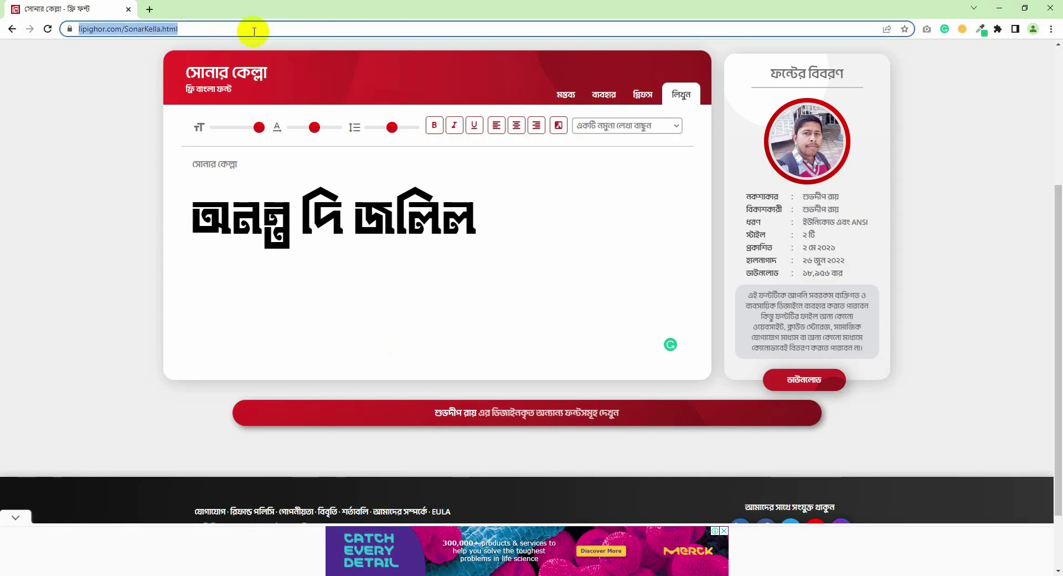
{"action": "type", "text": "c"}
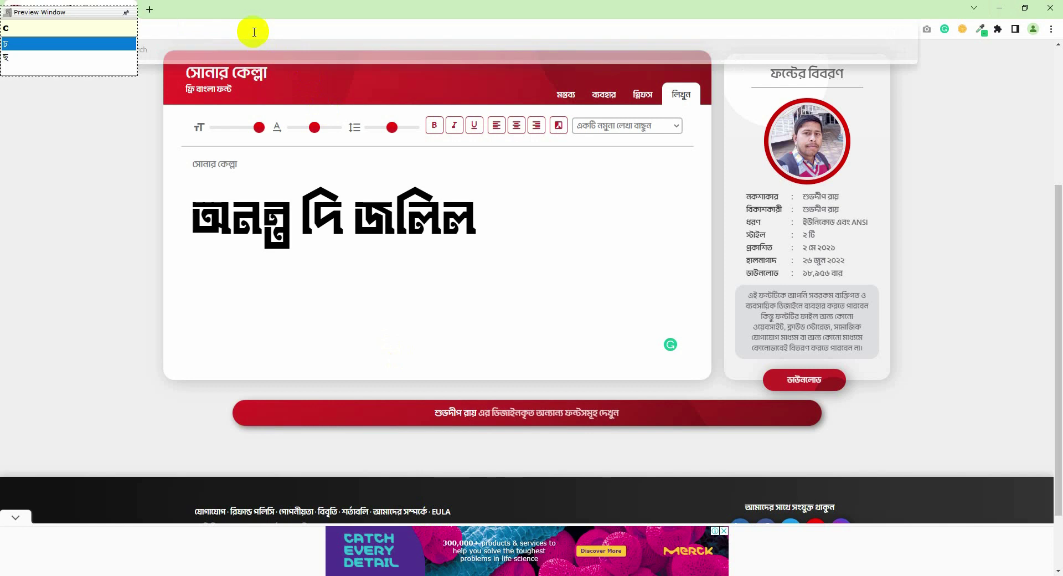
{"action": "type", "text": "oncr"}
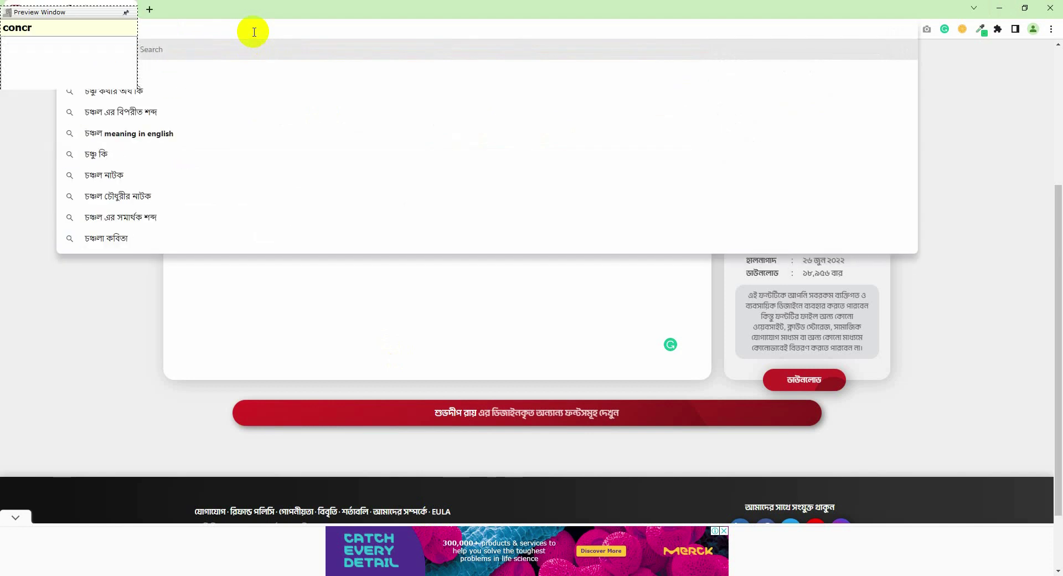
{"action": "type", "text": " t"}
{"action": "key", "text": "BackSpace"}
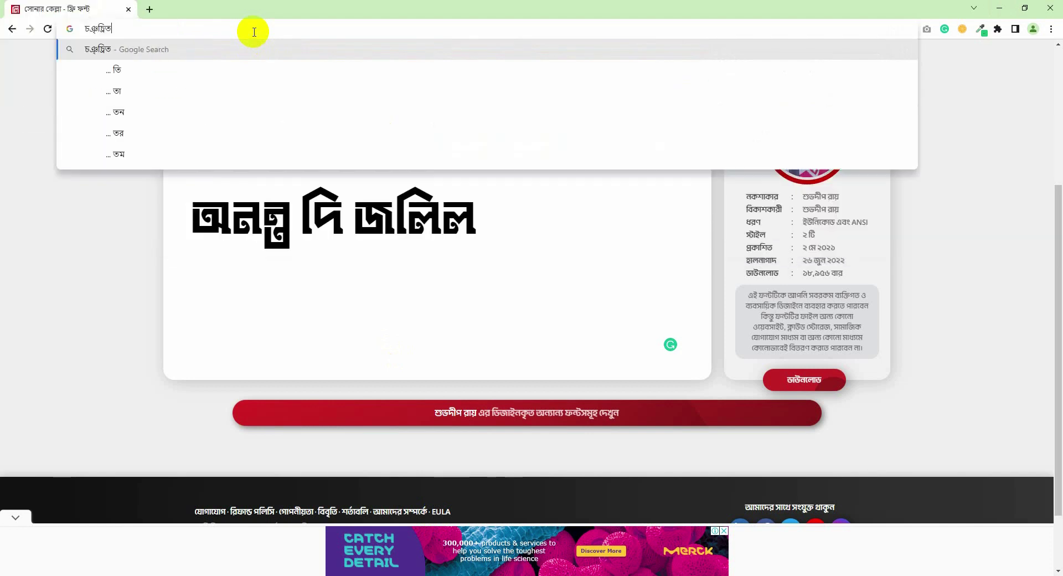
{"action": "key", "text": "BackSpace"}
{"action": "key", "text": "BackSpace"}
{"action": "key", "text": "BackSpace"}
{"action": "type", "text": "c"}
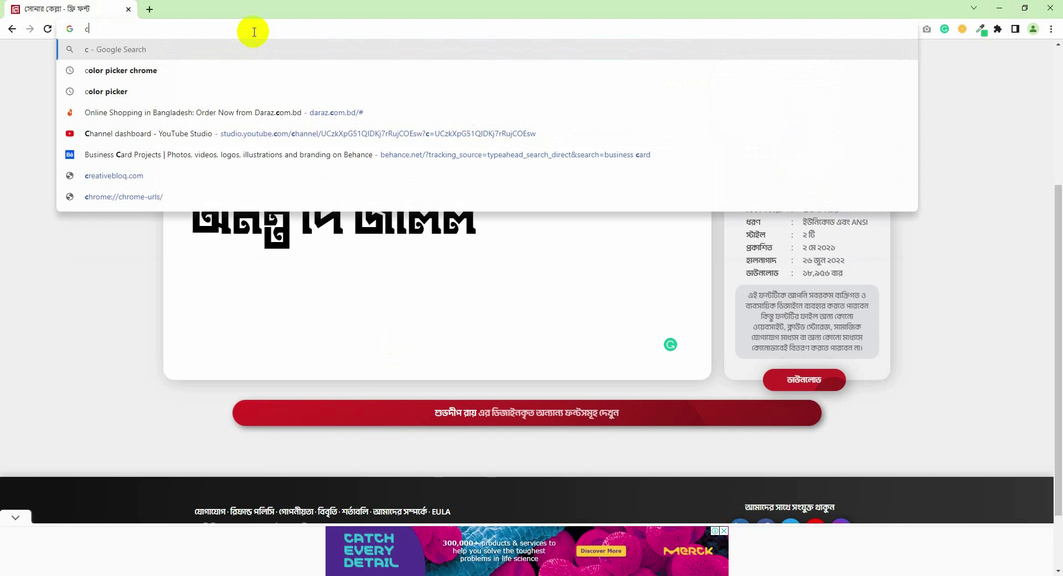
{"action": "type", "text": "oncri"}
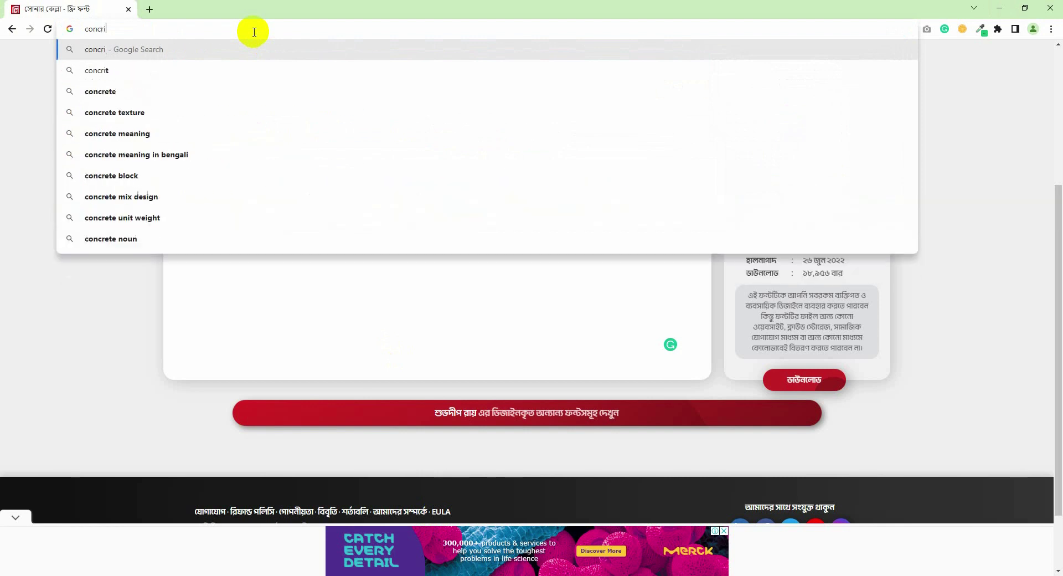
{"action": "type", "text": "t"}
{"action": "key", "text": "Down"}
{"action": "key", "text": "Down"}
{"action": "key", "text": "Return"}
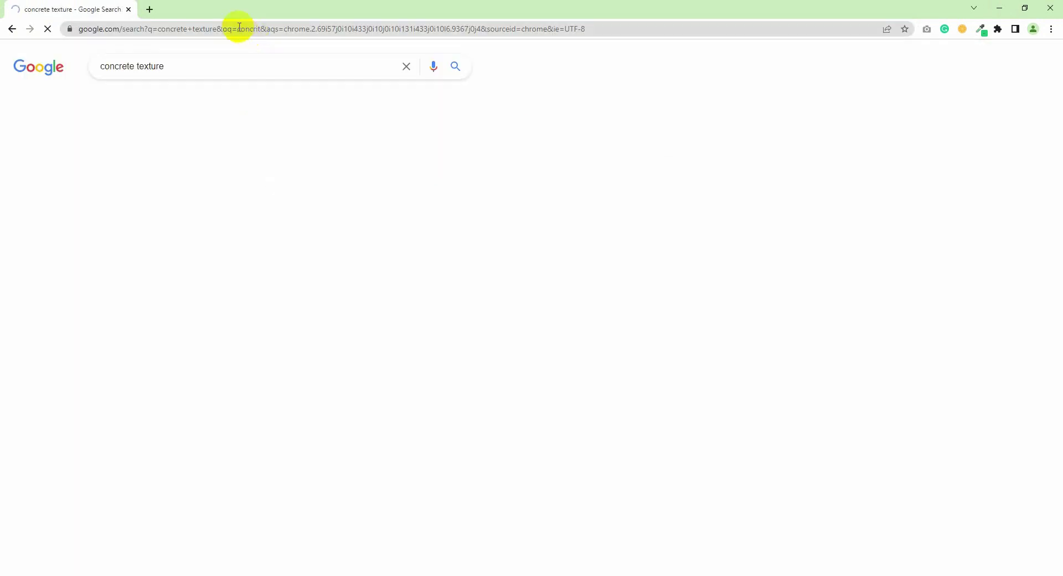
{"action": "left_click", "coordinate": [159, 107]}
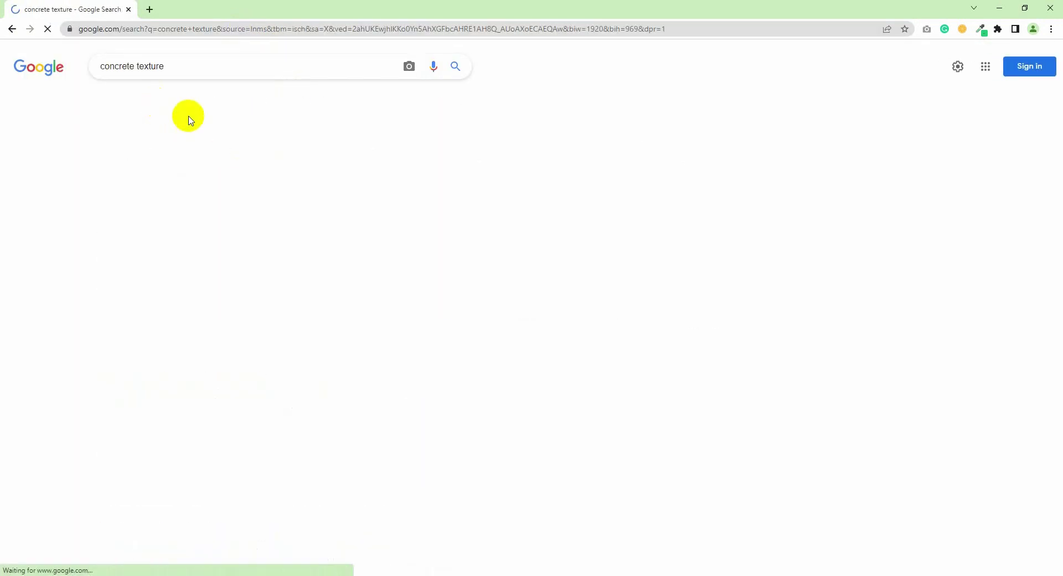
Scroll the results and preview a free concrete texture, then dismiss its context menu
{"action": "scroll", "coordinate": [724, 335], "scroll_direction": "down", "scroll_amount": 2}
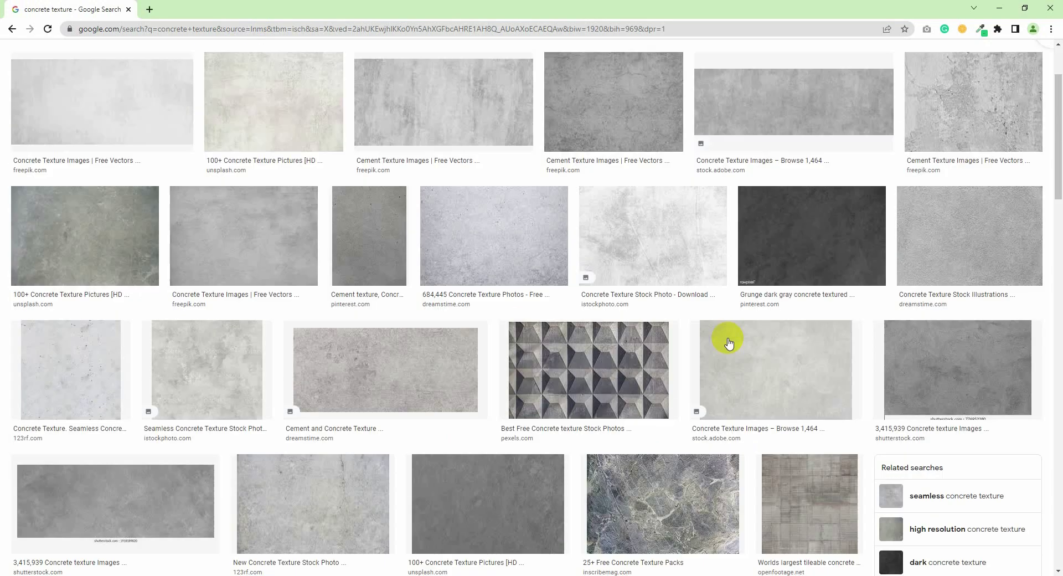
{"action": "scroll", "coordinate": [724, 339], "scroll_direction": "down", "scroll_amount": 3}
{"action": "scroll", "coordinate": [721, 346], "scroll_direction": "down", "scroll_amount": 3}
{"action": "scroll", "coordinate": [687, 343], "scroll_direction": "down", "scroll_amount": 4}
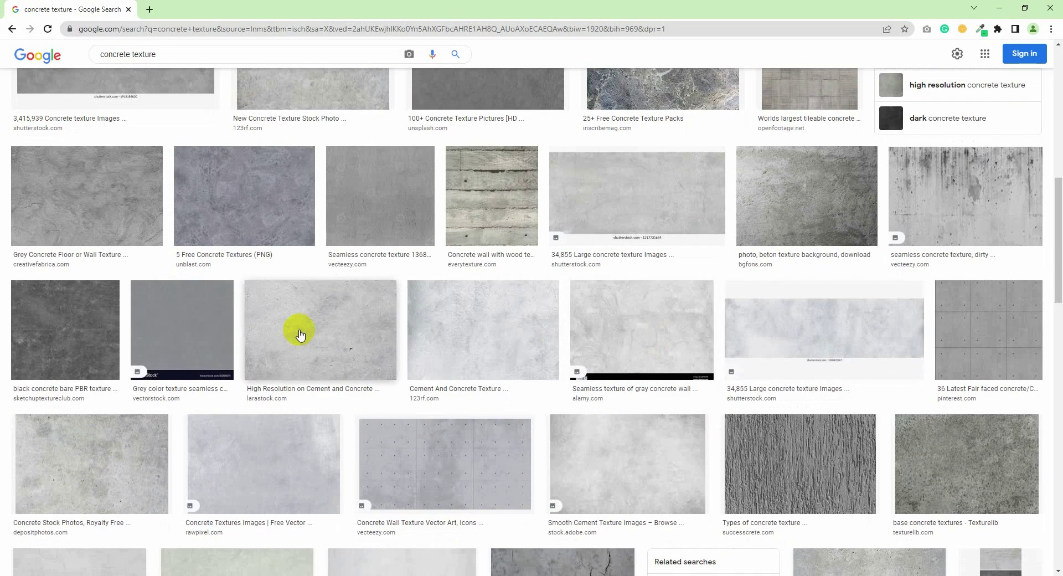
{"action": "scroll", "coordinate": [332, 299], "scroll_direction": "down", "scroll_amount": 2}
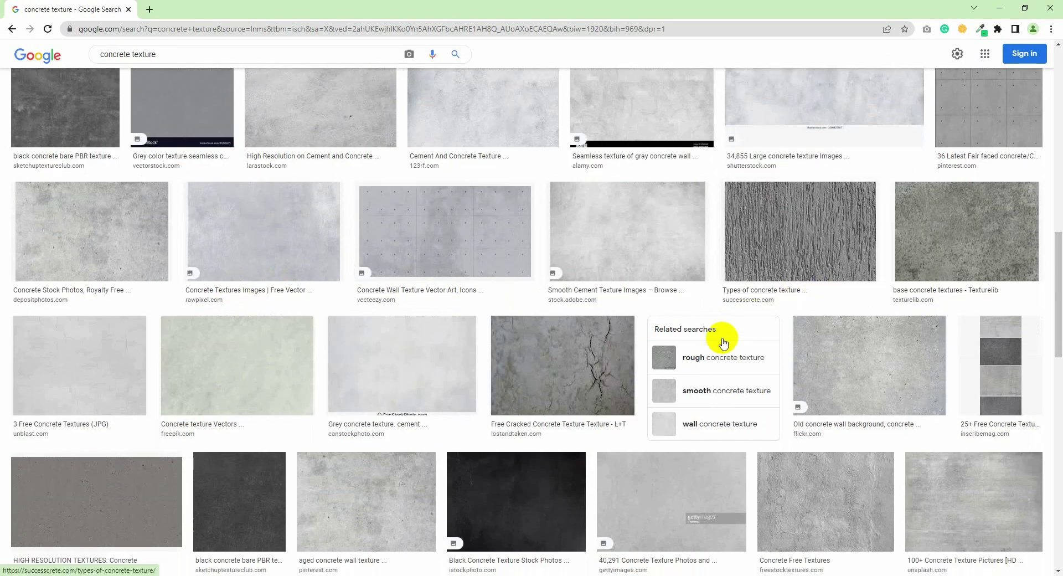
{"action": "scroll", "coordinate": [723, 339], "scroll_direction": "down", "scroll_amount": 5}
{"action": "left_click", "coordinate": [881, 344]}
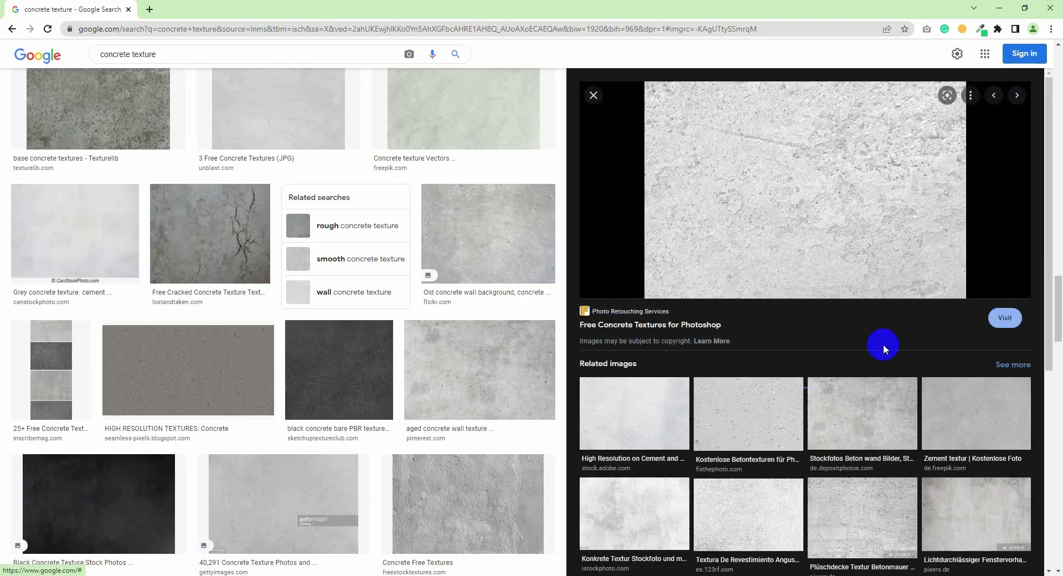
{"action": "right_click", "coordinate": [836, 192]}
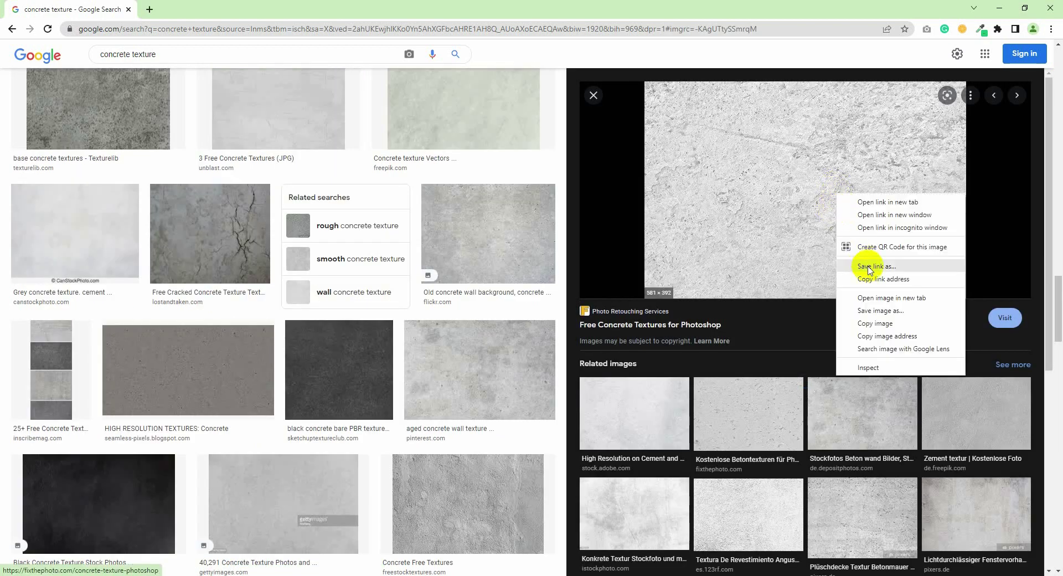
{"action": "left_click", "coordinate": [458, 4]}
Find the cracked white concrete texture further down and copy the image
{"action": "scroll", "coordinate": [297, 403], "scroll_direction": "down", "scroll_amount": 5}
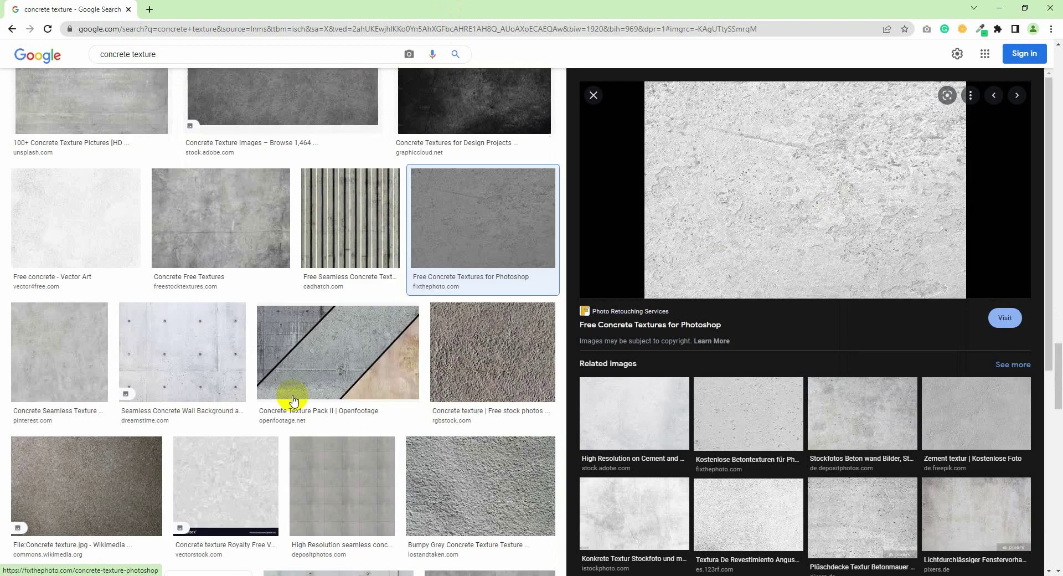
{"action": "scroll", "coordinate": [293, 400], "scroll_direction": "down", "scroll_amount": 3}
{"action": "scroll", "coordinate": [293, 400], "scroll_direction": "down", "scroll_amount": 4}
{"action": "scroll", "coordinate": [288, 399], "scroll_direction": "down", "scroll_amount": 4}
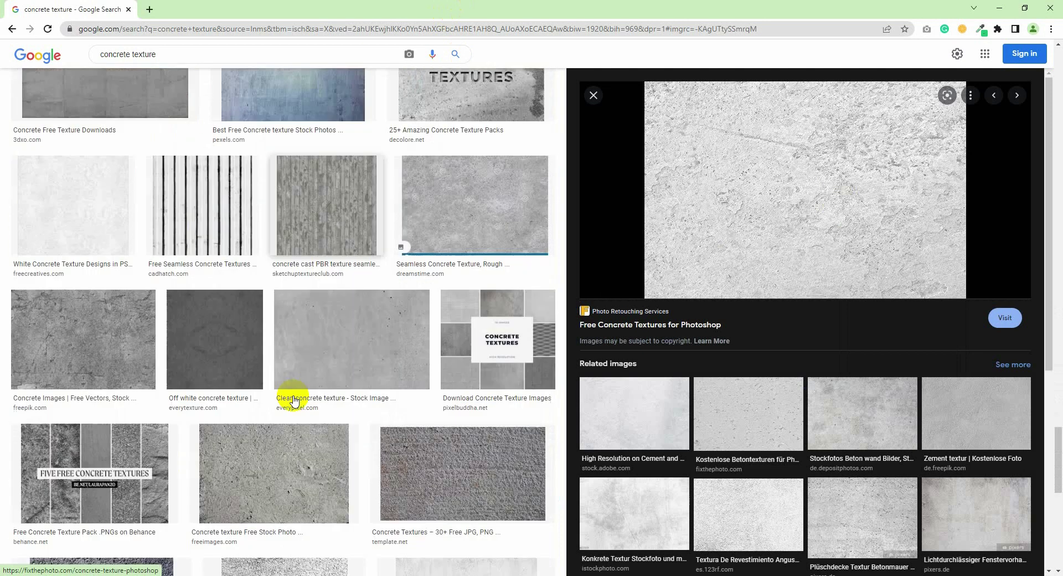
{"action": "scroll", "coordinate": [294, 396], "scroll_direction": "down", "scroll_amount": 2}
{"action": "scroll", "coordinate": [358, 350], "scroll_direction": "down", "scroll_amount": 5}
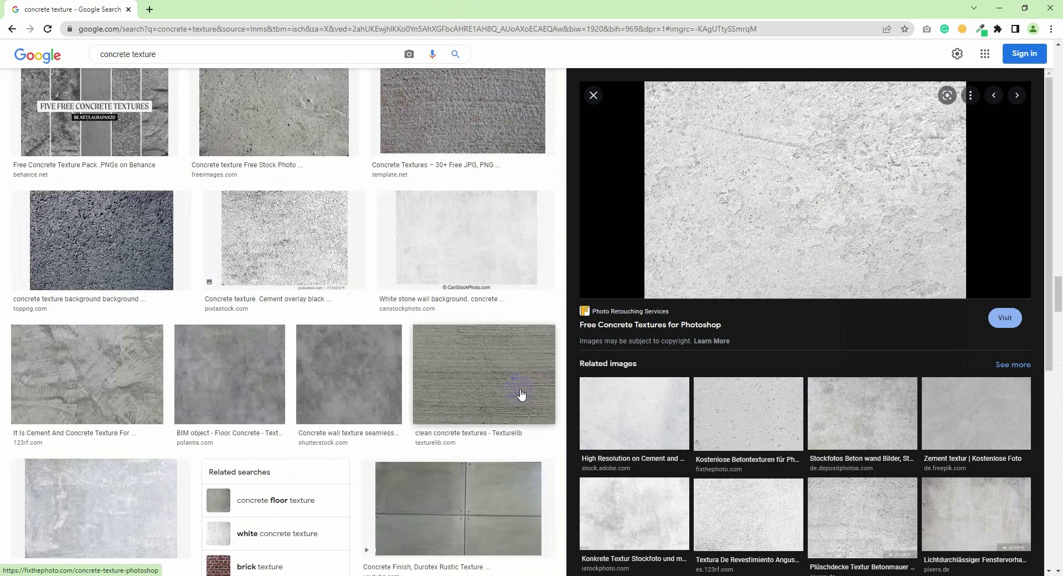
{"action": "scroll", "coordinate": [142, 360], "scroll_direction": "down", "scroll_amount": 5}
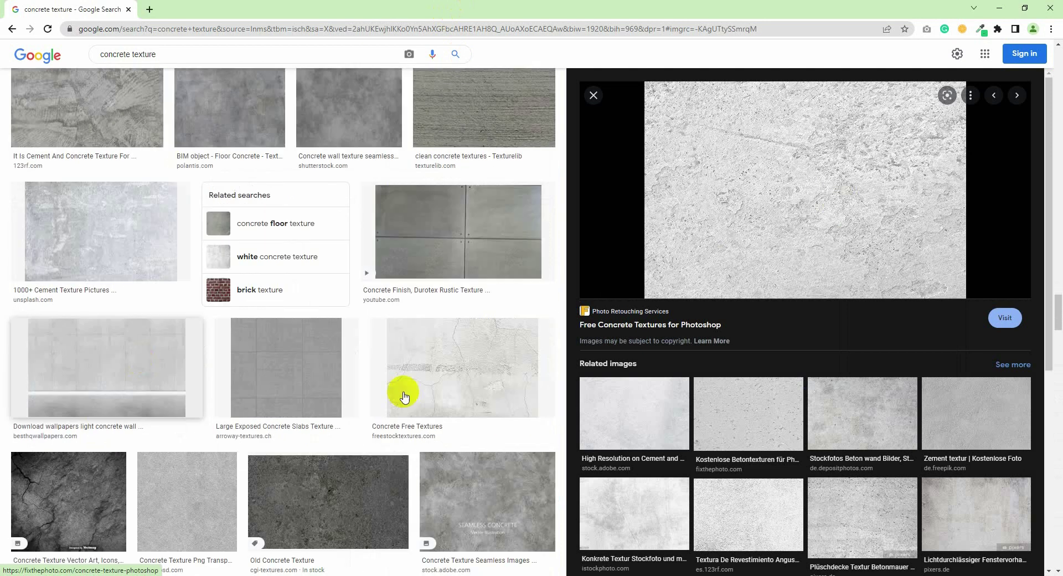
{"action": "left_click", "coordinate": [442, 387]}
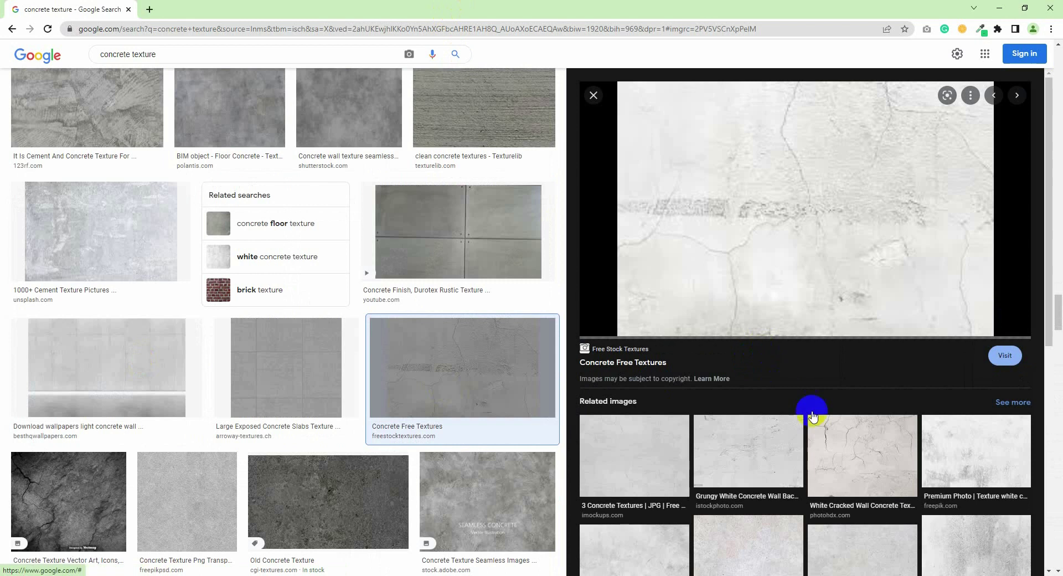
{"action": "right_click", "coordinate": [840, 240]}
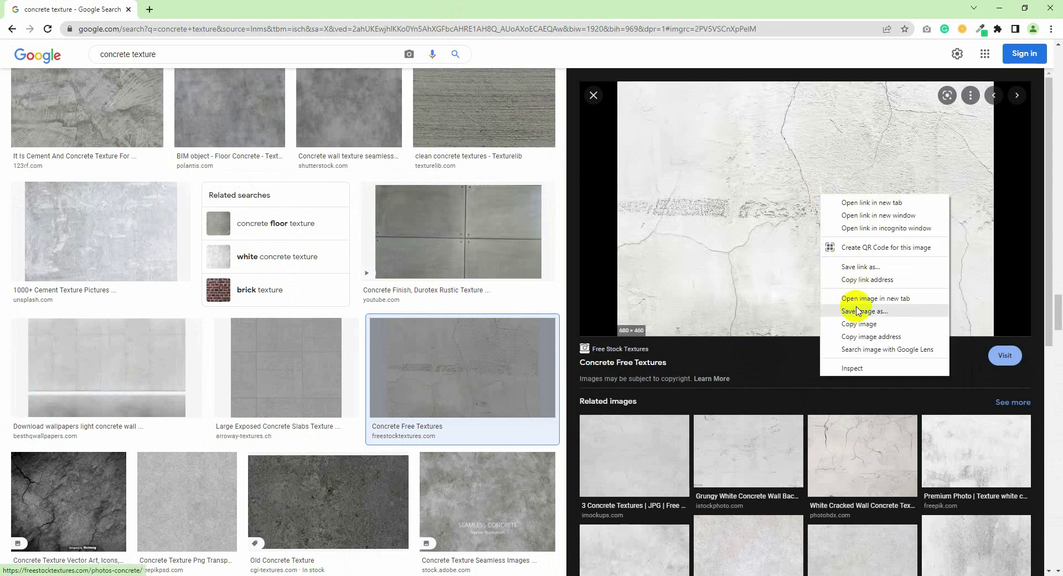
{"action": "left_click", "coordinate": [782, 352]}
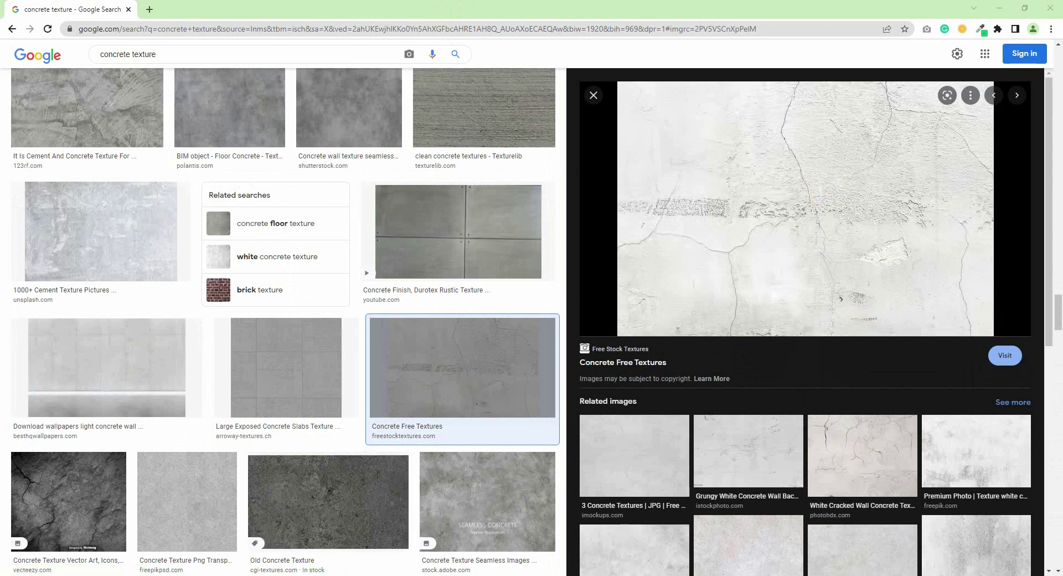
Paste the concrete texture and scale it to cover the title
{"action": "key", "text": "ctrl+v"}
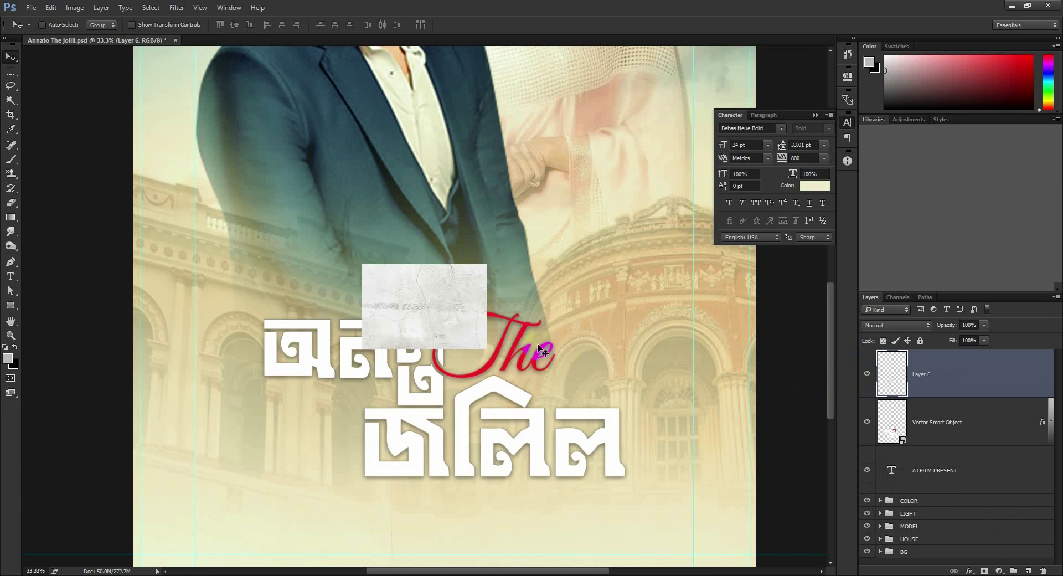
{"action": "key", "text": "ctrl+t"}
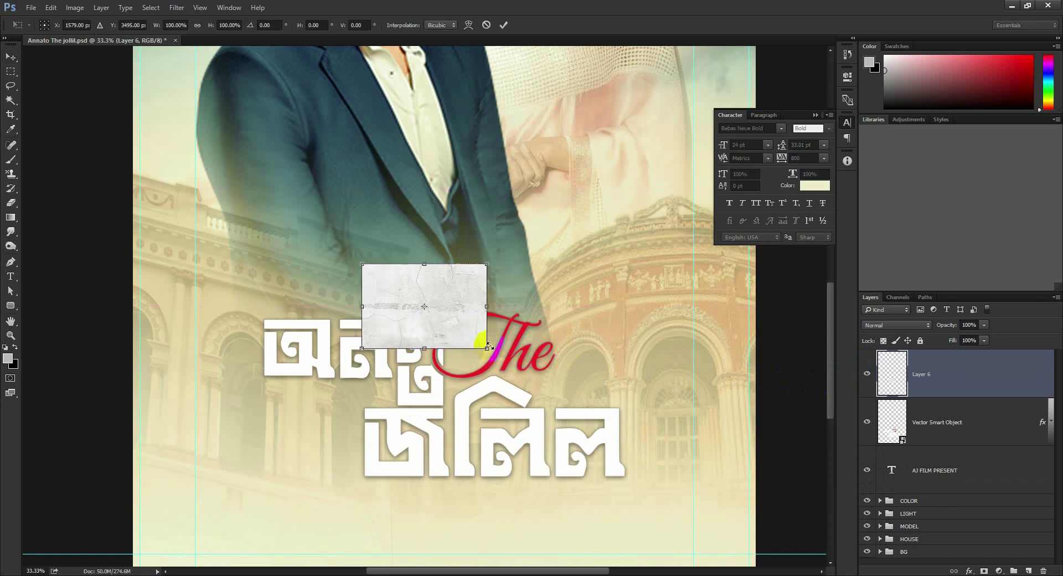
{"action": "left_click_drag", "start_coordinate": [487, 347], "coordinate": [636, 446]}
{"action": "mouse_move", "coordinate": [561, 381]}
{"action": "left_mouse_down"}
{"action": "mouse_move", "coordinate": [580, 425]}
{"action": "mouse_move", "coordinate": [572, 445]}
{"action": "left_mouse_up"}
{"action": "key", "text": "Return"}
Clip the texture layer to the title, reposition it, and set Darken blend mode
{"action": "right_click", "coordinate": [955, 380]}
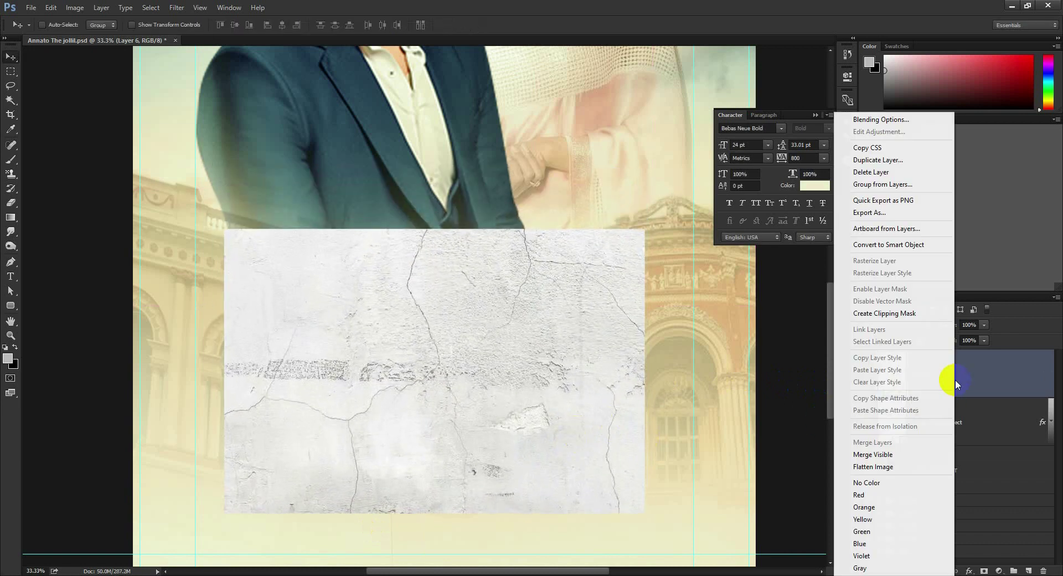
{"action": "left_click", "coordinate": [884, 313]}
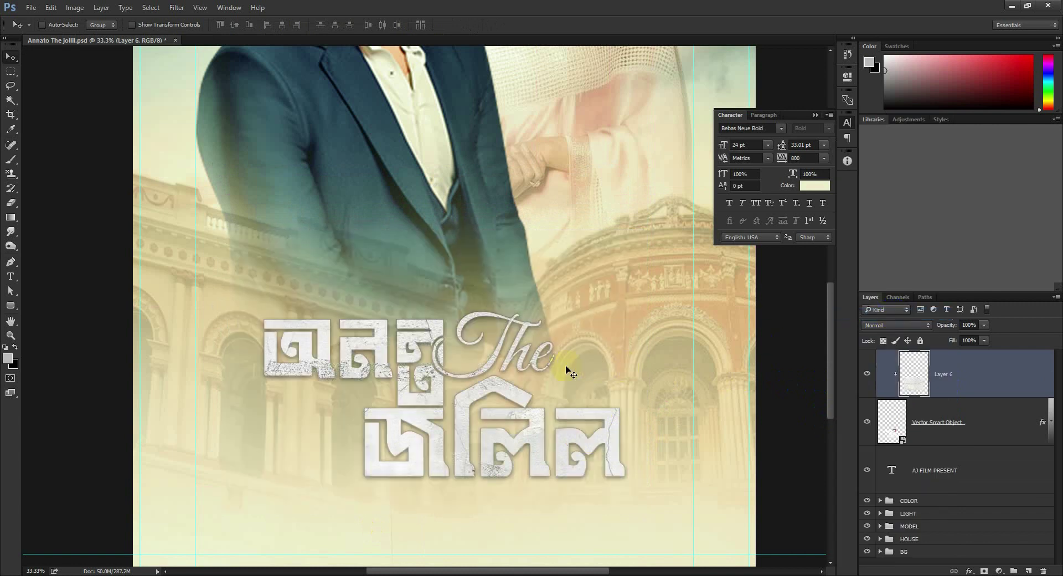
{"action": "left_click_drag", "start_coordinate": [571, 372], "coordinate": [586, 363]}
{"action": "left_click", "coordinate": [909, 326]}
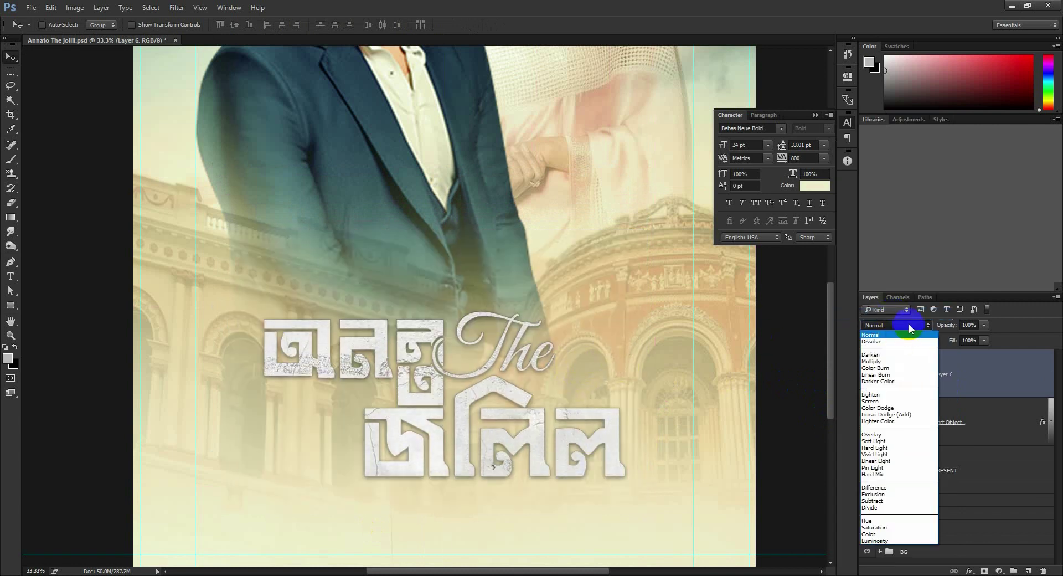
{"action": "left_click", "coordinate": [893, 353]}
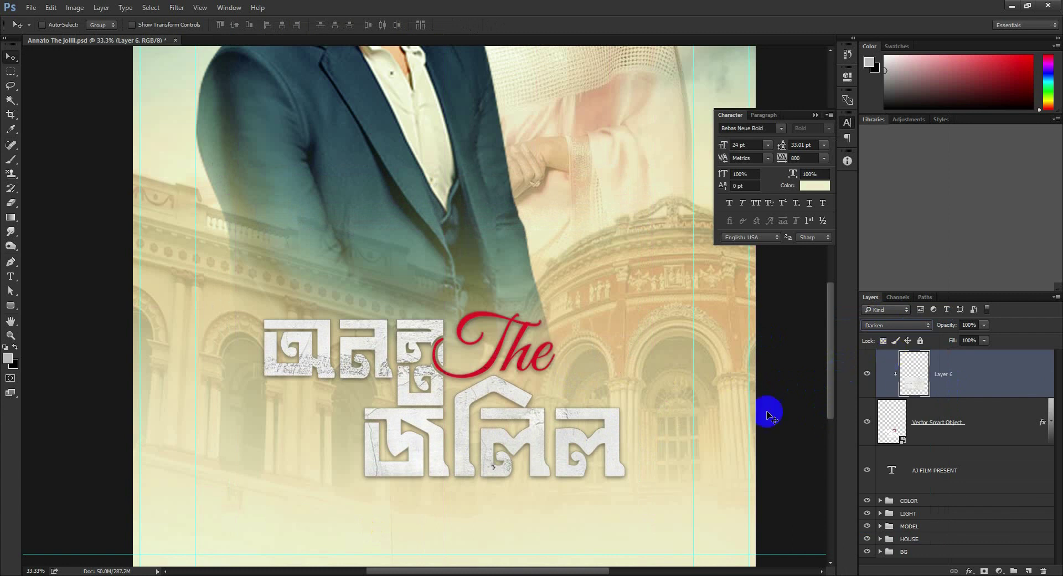
Compare Multiply blend mode, then settle back on Darken for the texture
{"action": "scroll", "coordinate": [906, 330], "scroll_direction": "down", "scroll_amount": 1}
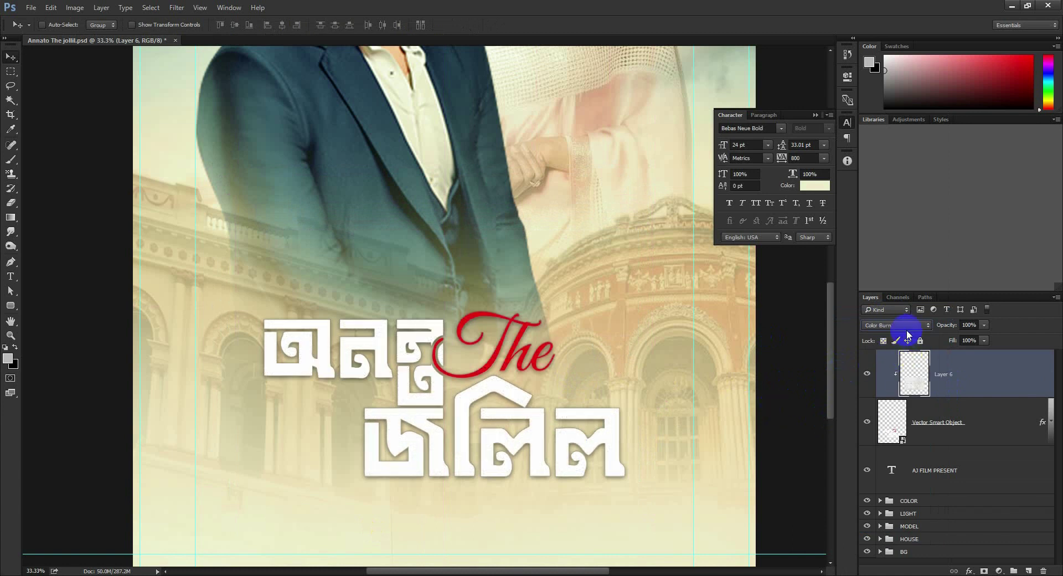
{"action": "scroll", "coordinate": [906, 330], "scroll_direction": "down", "scroll_amount": 1}
{"action": "scroll", "coordinate": [906, 330], "scroll_direction": "down", "scroll_amount": 1}
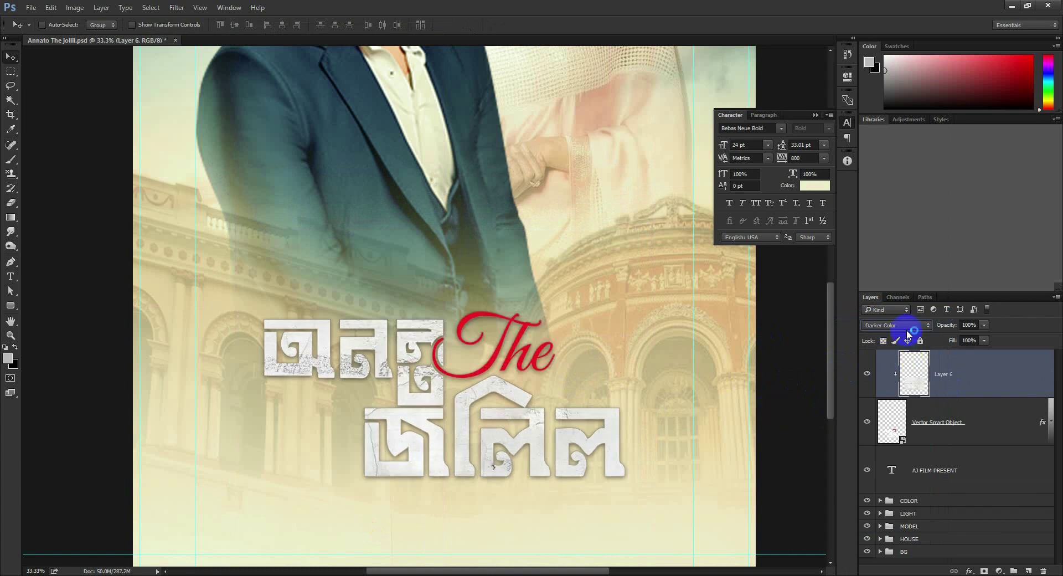
{"action": "scroll", "coordinate": [906, 330], "scroll_direction": "down", "scroll_amount": 2}
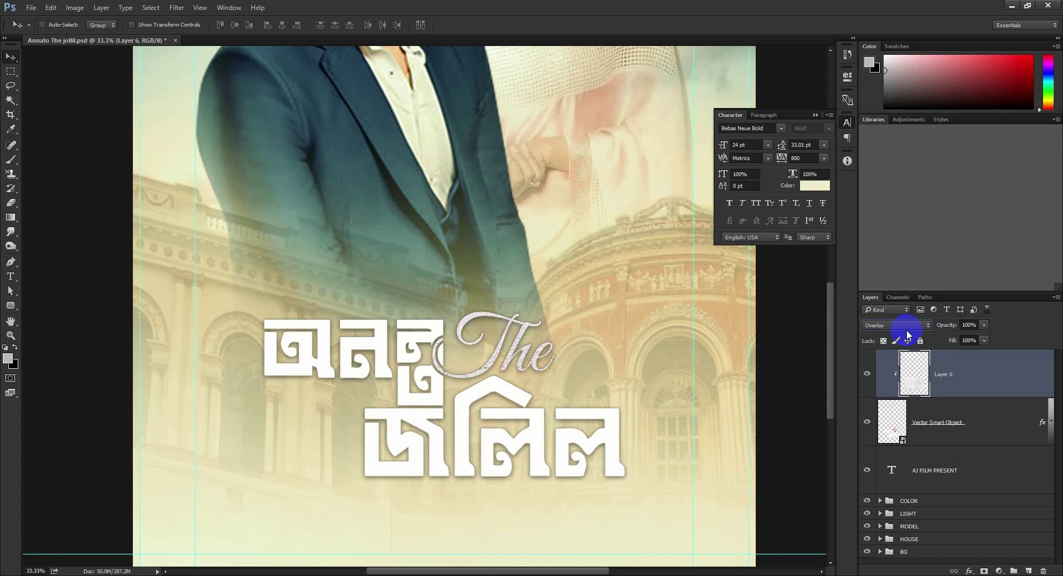
{"action": "scroll", "coordinate": [906, 330], "scroll_direction": "down", "scroll_amount": 1}
{"action": "scroll", "coordinate": [905, 330], "scroll_direction": "down", "scroll_amount": 1}
{"action": "left_click", "coordinate": [904, 325]}
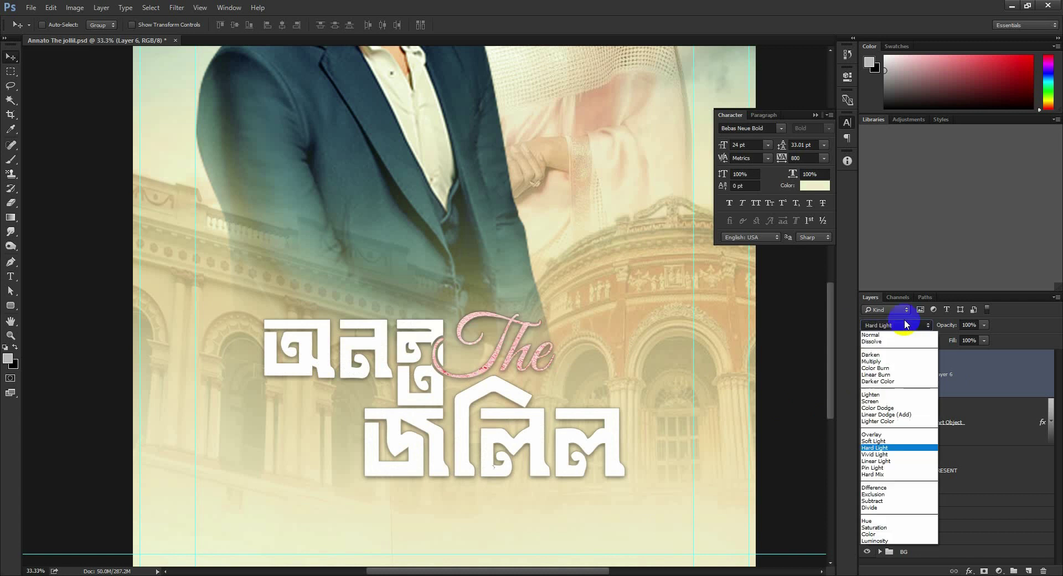
{"action": "left_click", "coordinate": [884, 361]}
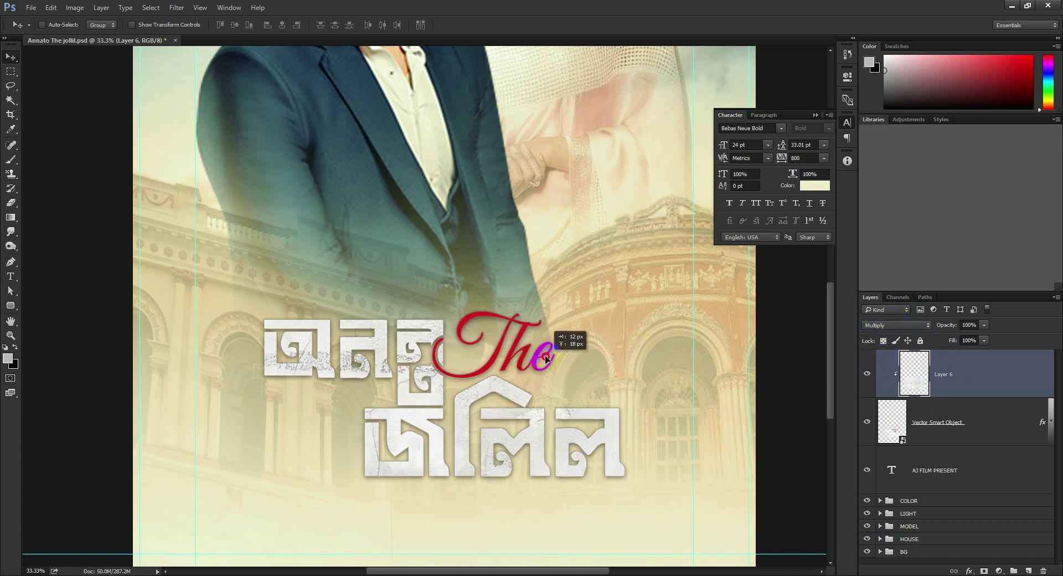
{"action": "left_click", "coordinate": [894, 326]}
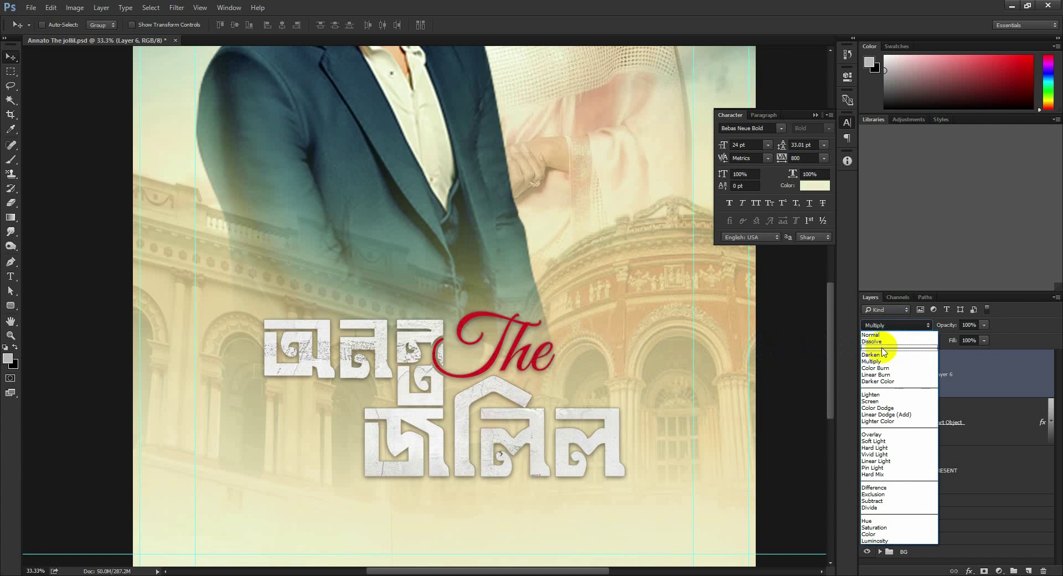
{"action": "left_click", "coordinate": [880, 355]}
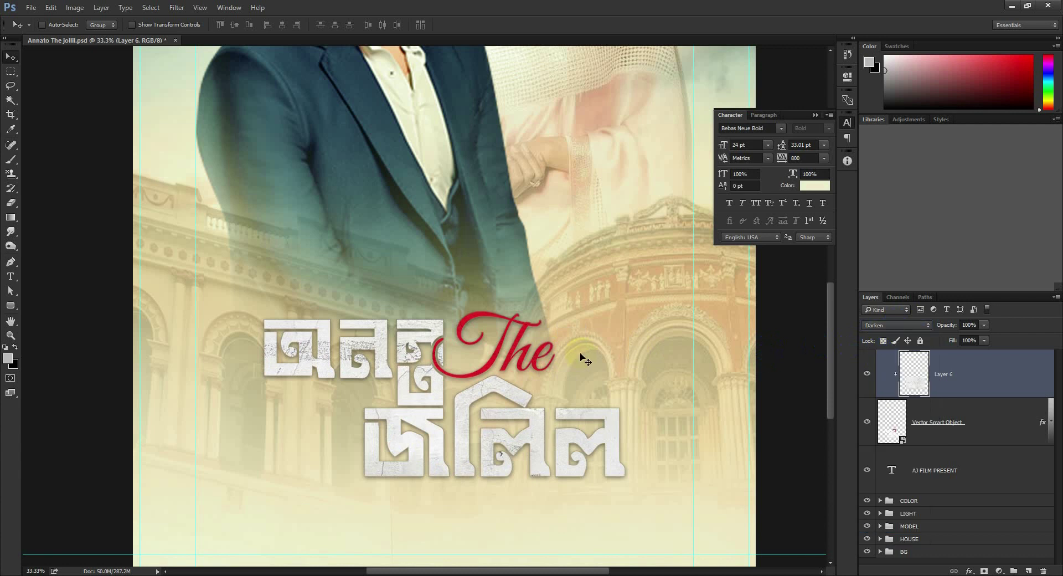
{"action": "scroll", "coordinate": [586, 360], "scroll_direction": "down", "scroll_amount": 1}
{"action": "scroll", "coordinate": [585, 360], "scroll_direction": "down", "scroll_amount": 1}
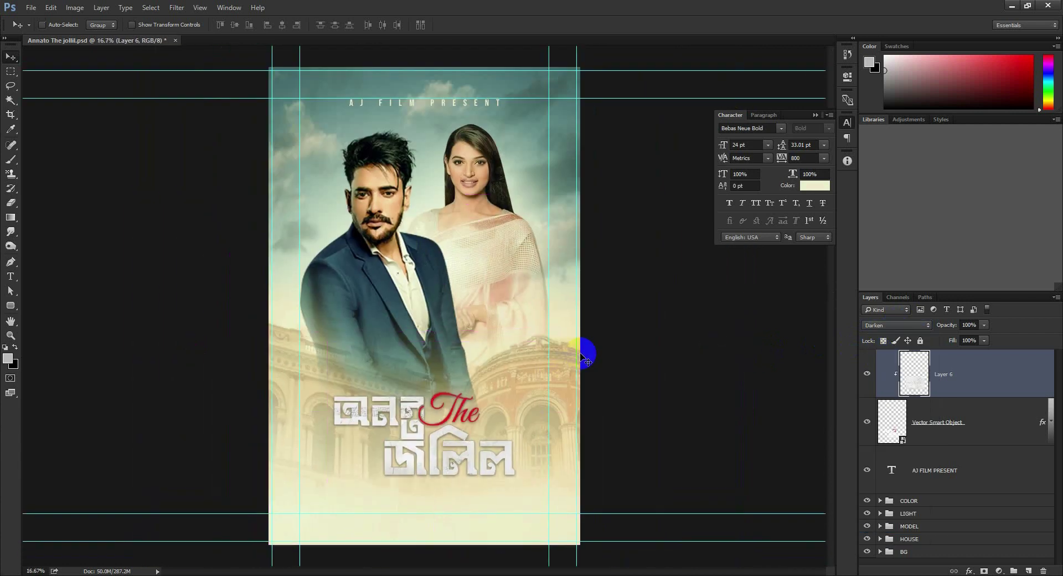
Group the title and texture layers as 'TYPOGRAPHY DESIGN' and nudge the group upward
{"action": "left_click", "coordinate": [1009, 427], "text": "shift"}
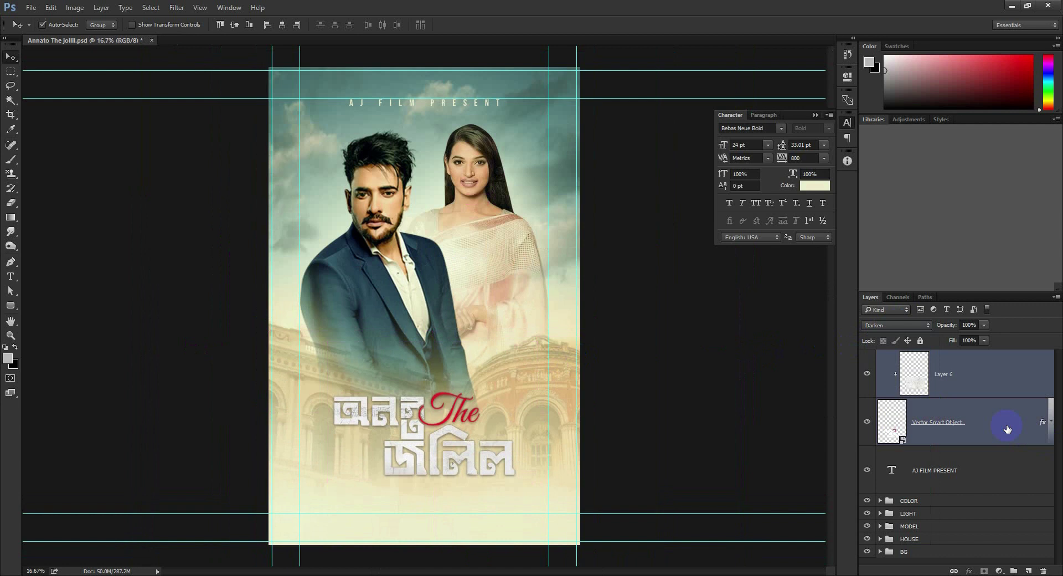
{"action": "key", "text": "ctrl+g"}
{"action": "left_click", "coordinate": [912, 357]}
{"action": "type", "text": "TYPOGRAPHY DESIGN"}
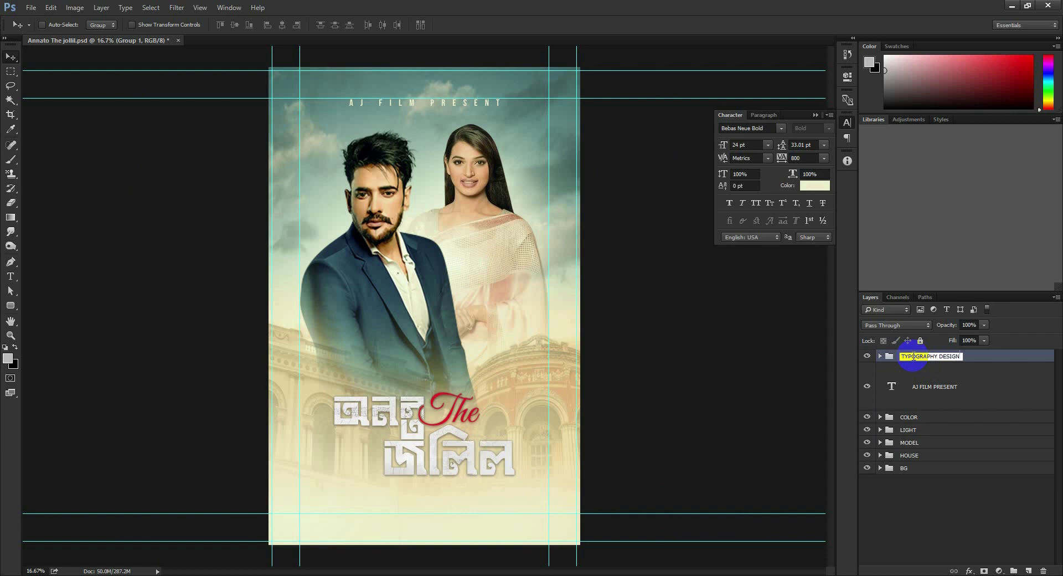
{"action": "key", "text": "Return"}
{"action": "left_click_drag", "start_coordinate": [495, 434], "coordinate": [494, 422]}
Move AJ FILM PRESENT above the title group and place a copy below the title
{"action": "left_click", "coordinate": [903, 401]}
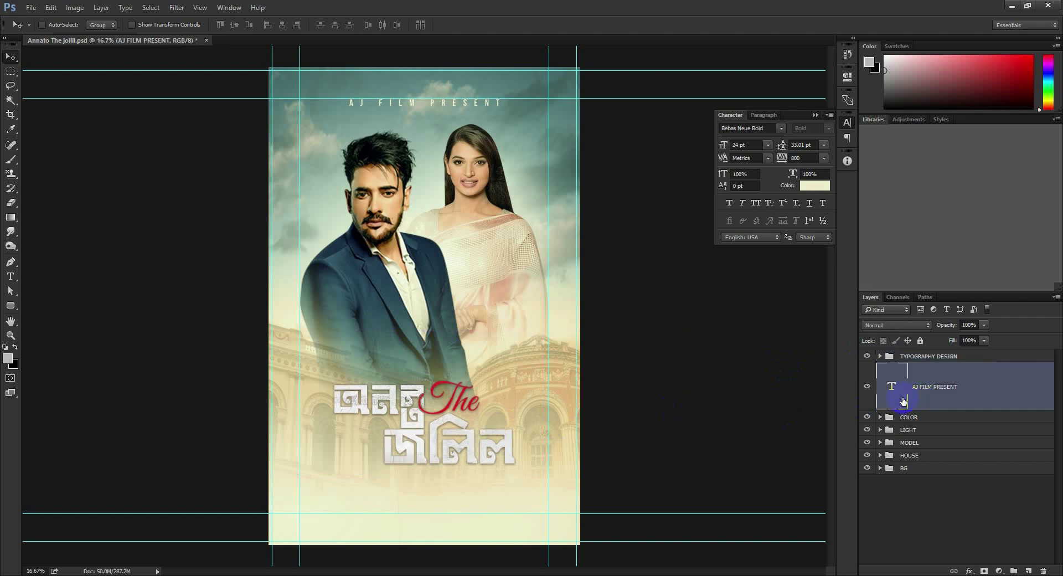
{"action": "left_click_drag", "start_coordinate": [904, 400], "coordinate": [902, 351]}
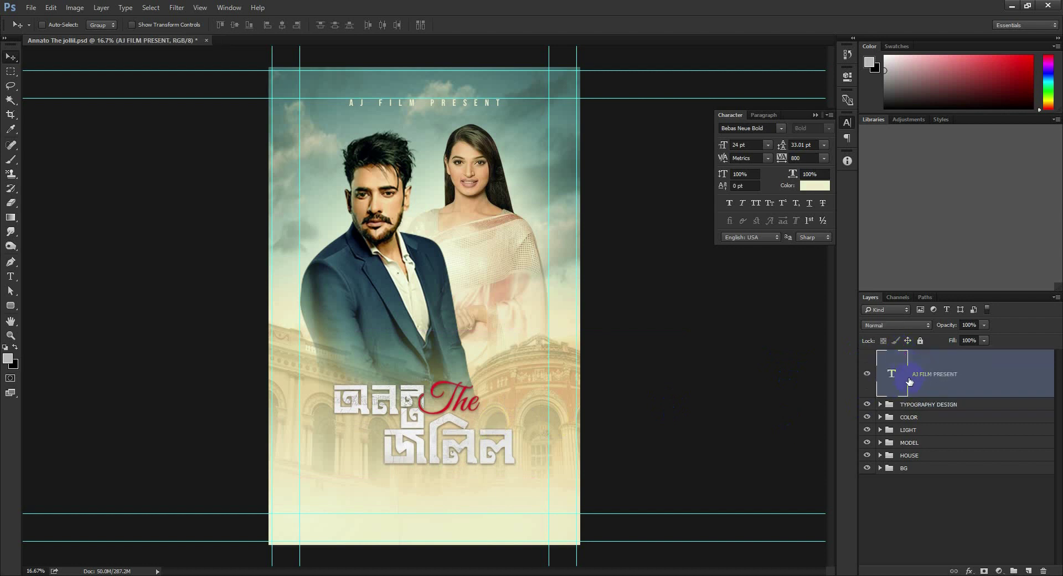
{"action": "left_click_drag", "start_coordinate": [436, 110], "coordinate": [505, 487]}
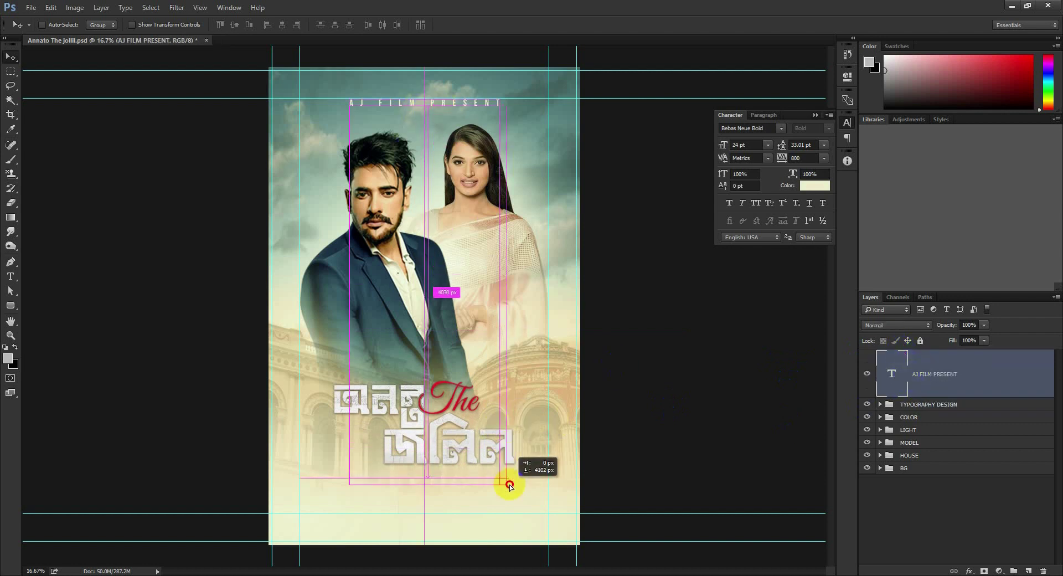
Recolour the copied text dark blue sampled from the suit and begin typing 'DIRECTOR'
{"action": "double_click", "coordinate": [896, 373]}
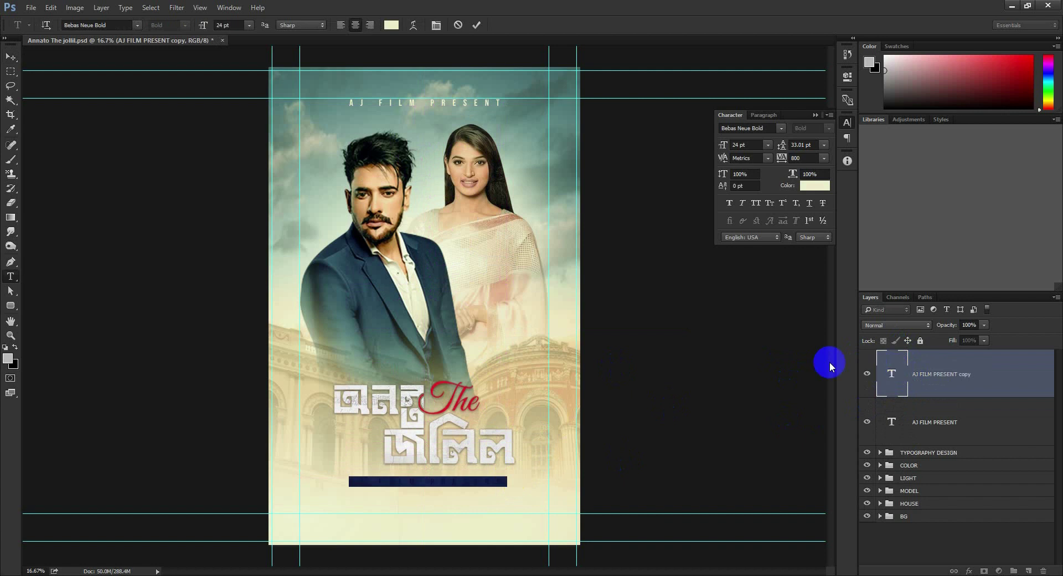
{"action": "left_click", "coordinate": [391, 25]}
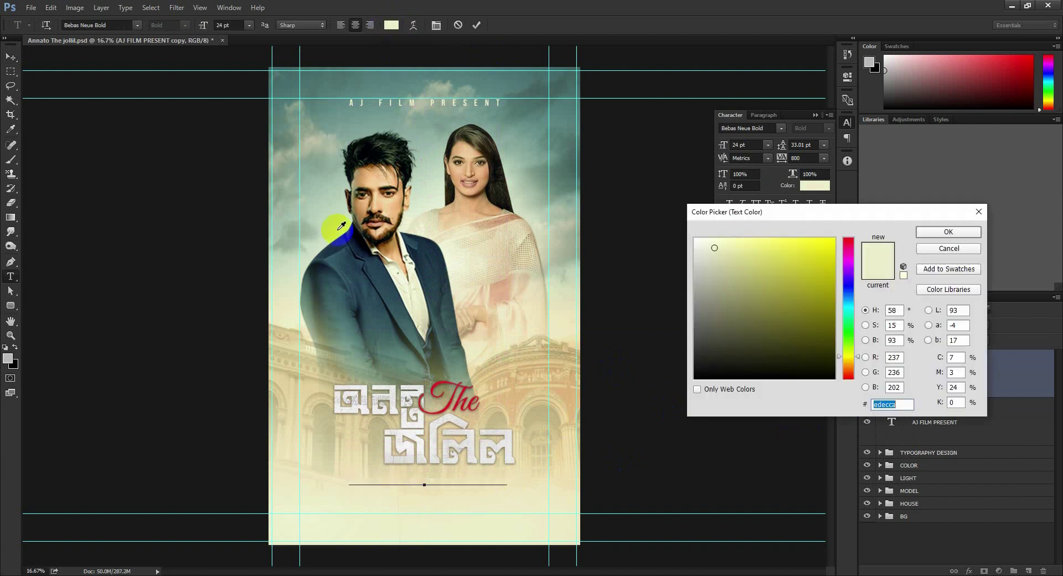
{"action": "left_click", "coordinate": [337, 242]}
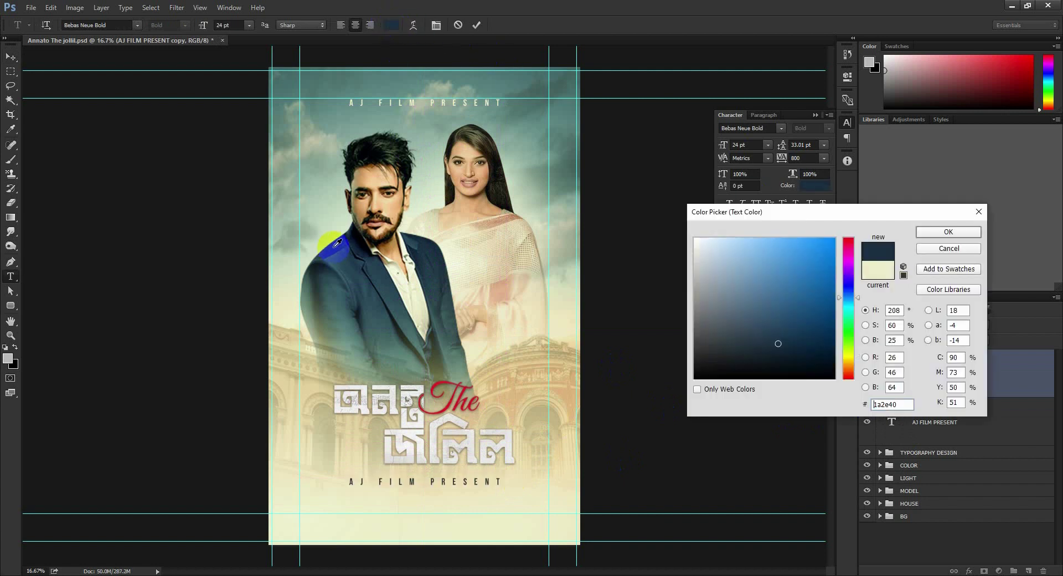
{"action": "left_click", "coordinate": [948, 231]}
{"action": "type", "text": "DIRECTOR BY BIGNO MAMA"}
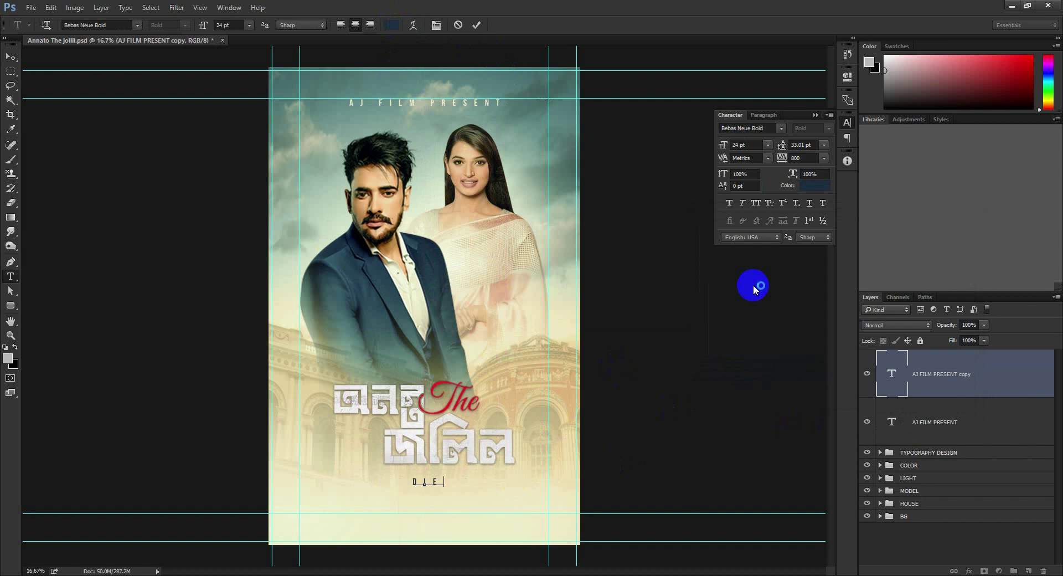
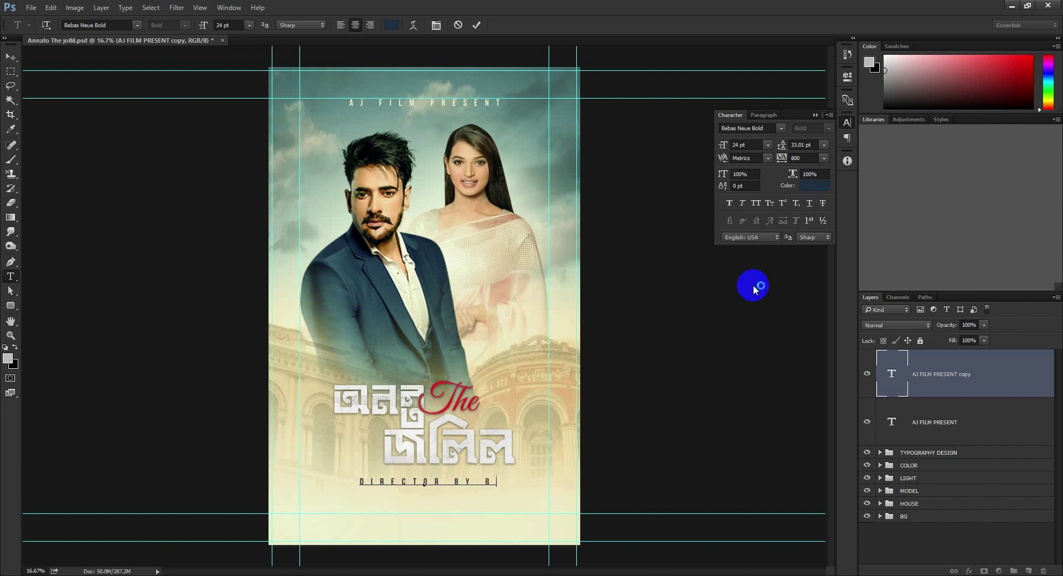
Finish typing the director's name in the credit line and set tracking 80 and size 28 pt
{"action": "type", "text": "IGNO "}
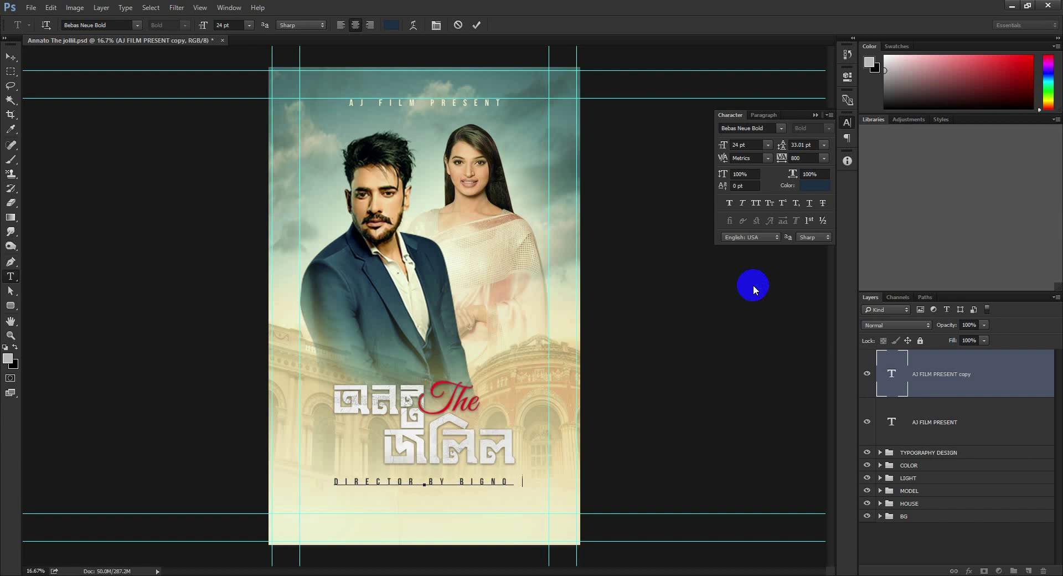
{"action": "type", "text": "MAMA"}
{"action": "key", "text": "ctrl+a"}
{"action": "left_click", "coordinate": [790, 159]}
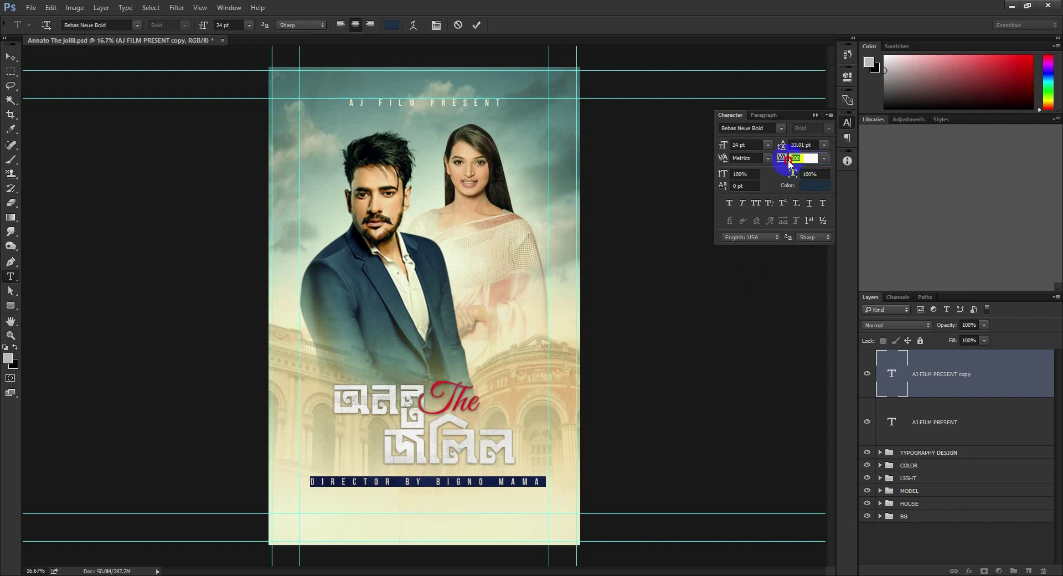
{"action": "type", "text": "0"}
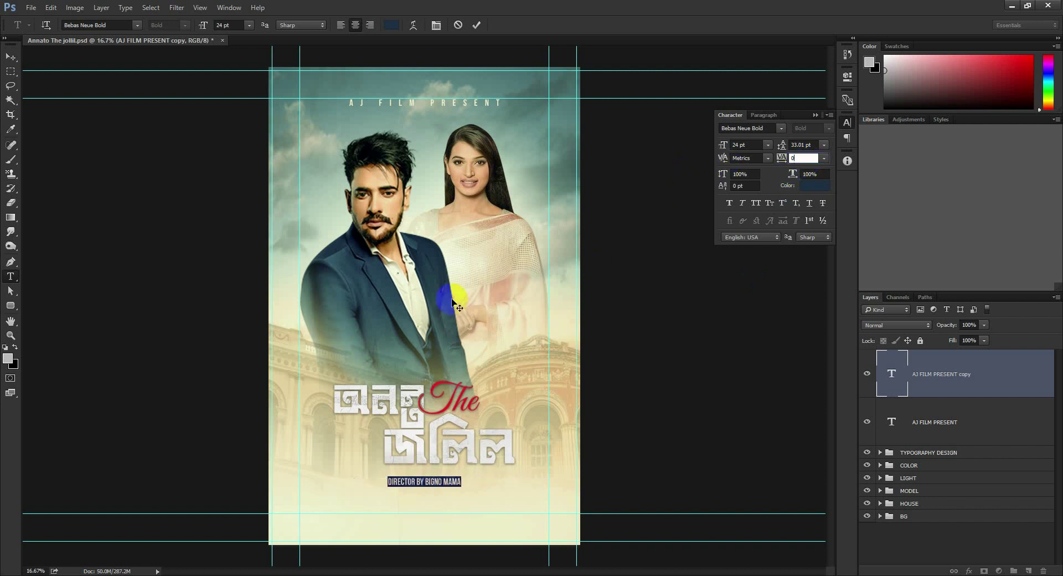
{"action": "key", "text": "Up"}
{"action": "key", "text": "Up"}
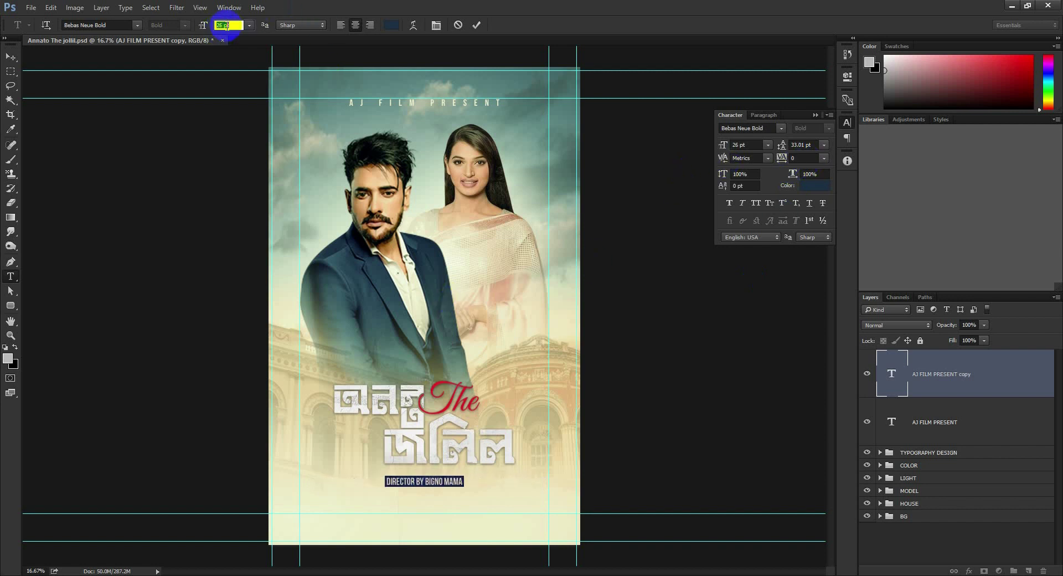
{"action": "key", "text": "Up"}
{"action": "key", "text": "Up"}
{"action": "key", "text": "Up"}
{"action": "key", "text": "Down"}
{"action": "key", "text": "Down"}
{"action": "key", "text": "Down"}
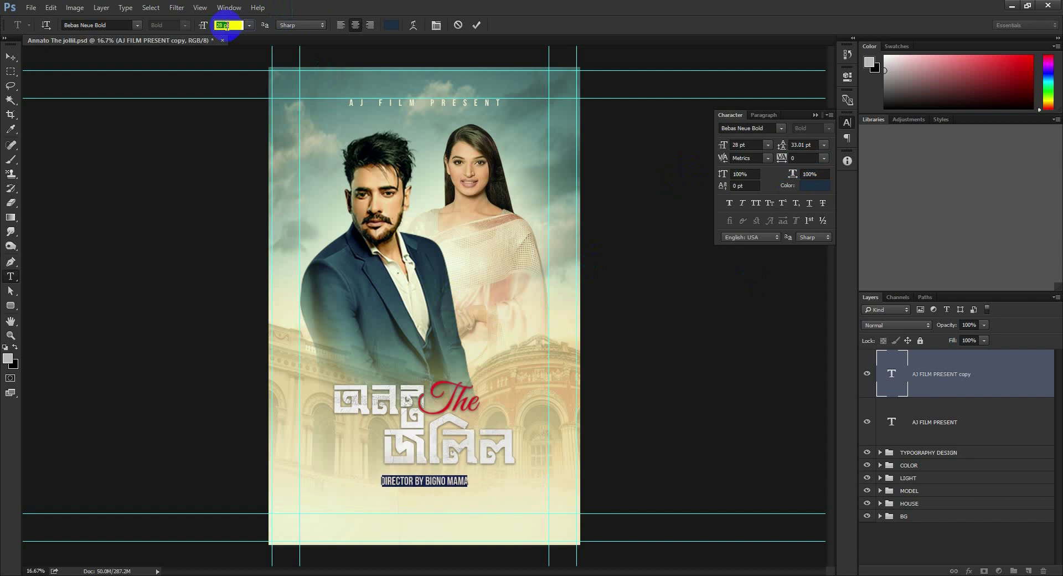
{"action": "left_click", "coordinate": [800, 154]}
{"action": "key", "text": "Up"}
{"action": "key", "text": "Up"}
{"action": "key", "text": "Up"}
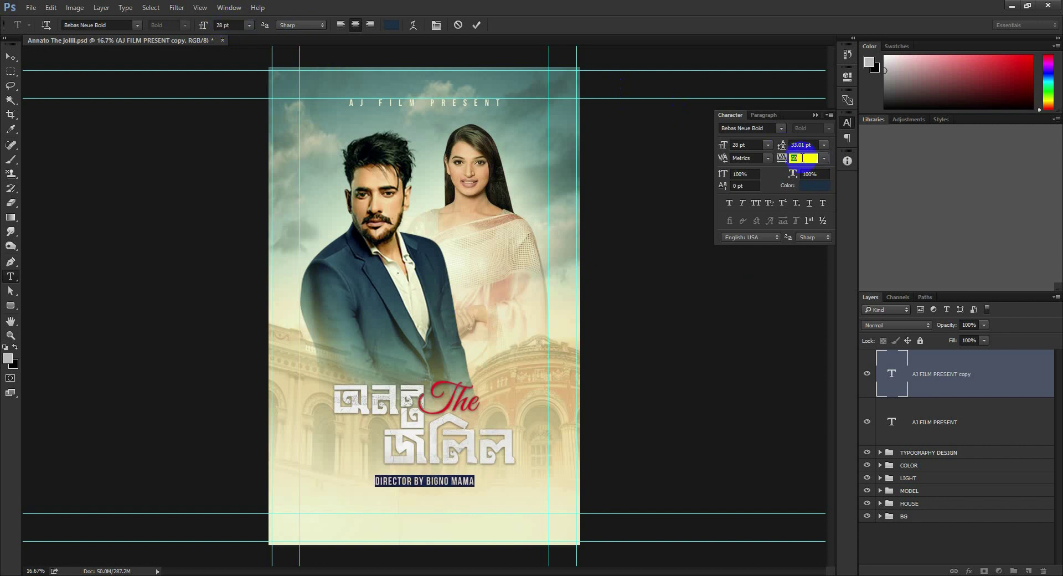
{"action": "key", "text": "Up"}
{"action": "key", "text": "Up"}
{"action": "key", "text": "Up"}
Move the credit line under the title, scale it to about 70%, and nudge it right
{"action": "key", "text": "ctrl+Return"}
{"action": "key", "text": "v"}
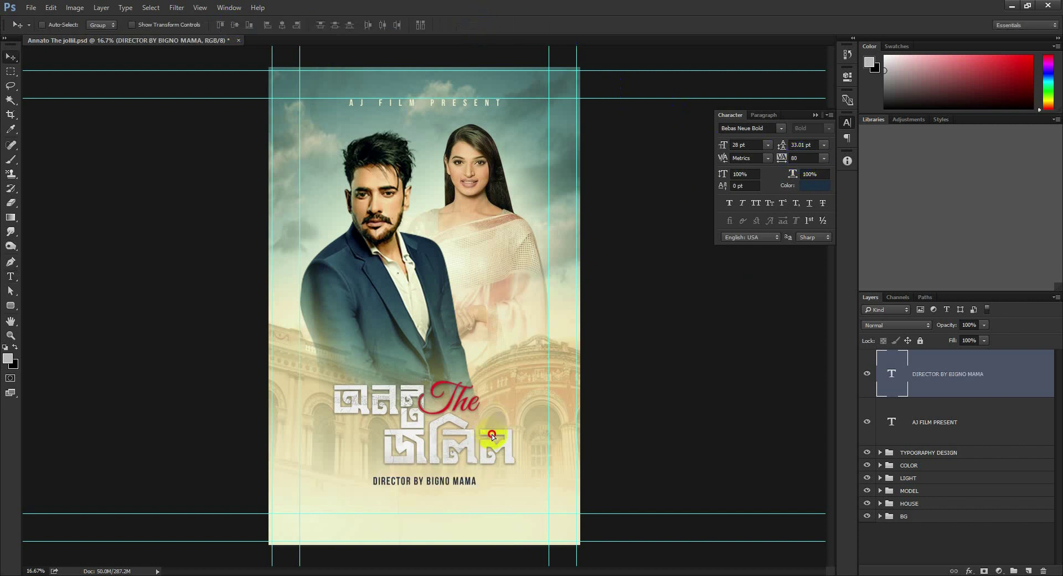
{"action": "left_click_drag", "start_coordinate": [486, 434], "coordinate": [536, 431]}
{"action": "key", "text": "ctrl+t"}
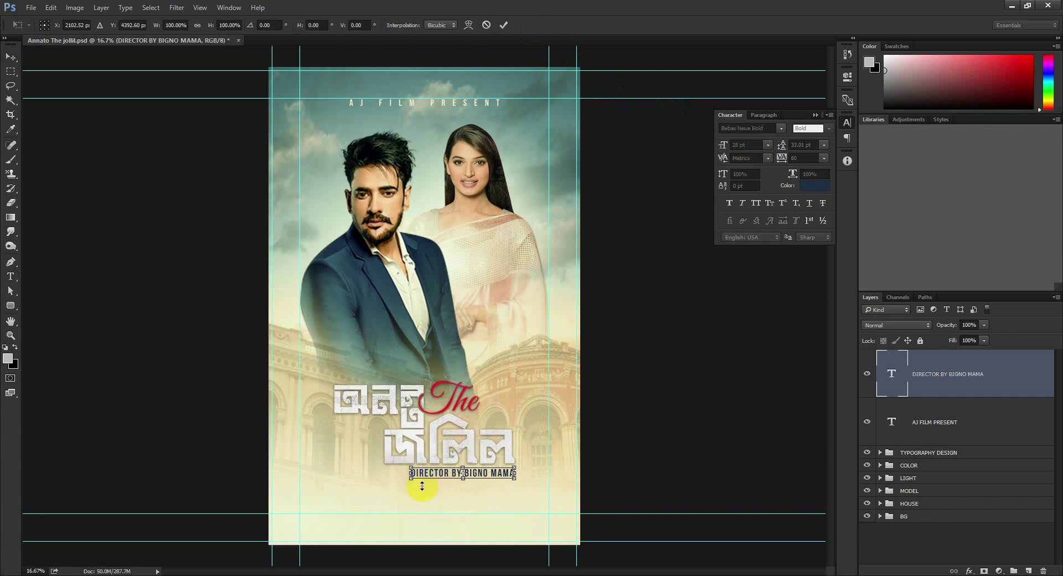
{"action": "left_click_drag", "start_coordinate": [411, 478], "coordinate": [435, 485]}
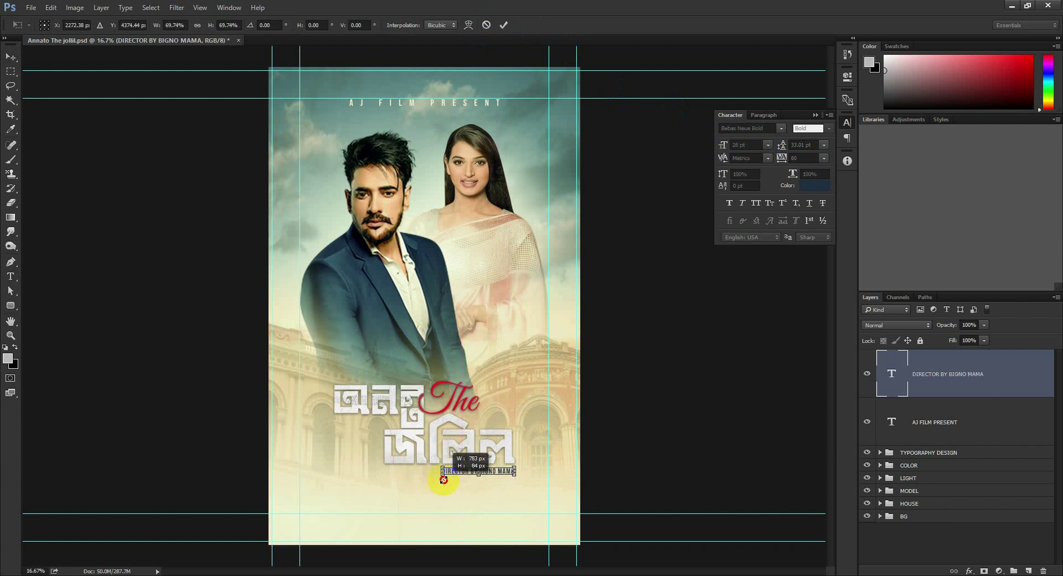
{"action": "key", "text": "Return"}
{"action": "key", "text": "Right"}
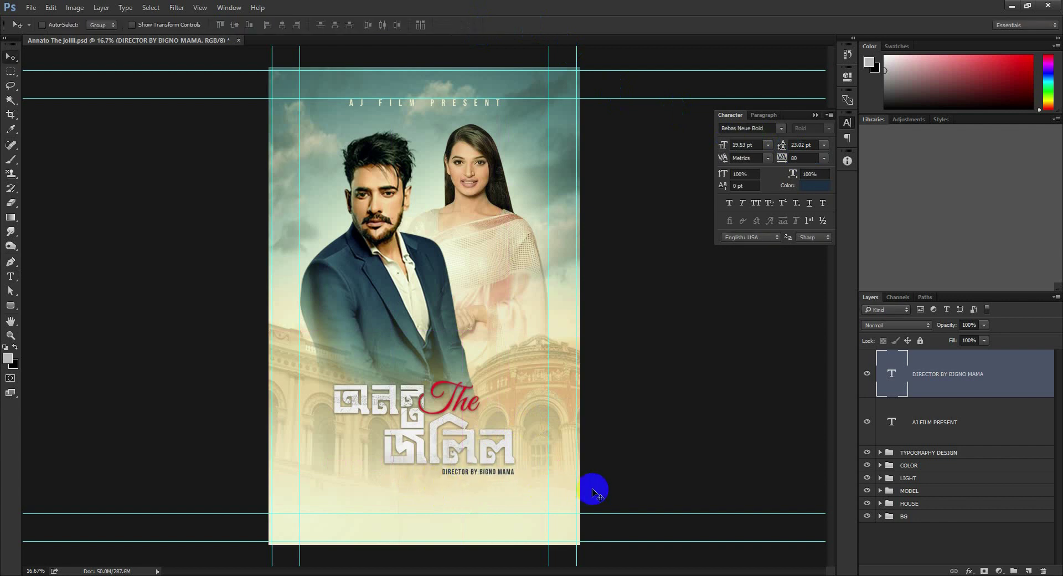
{"action": "key", "text": "Right"}
{"action": "key", "text": "Right"}
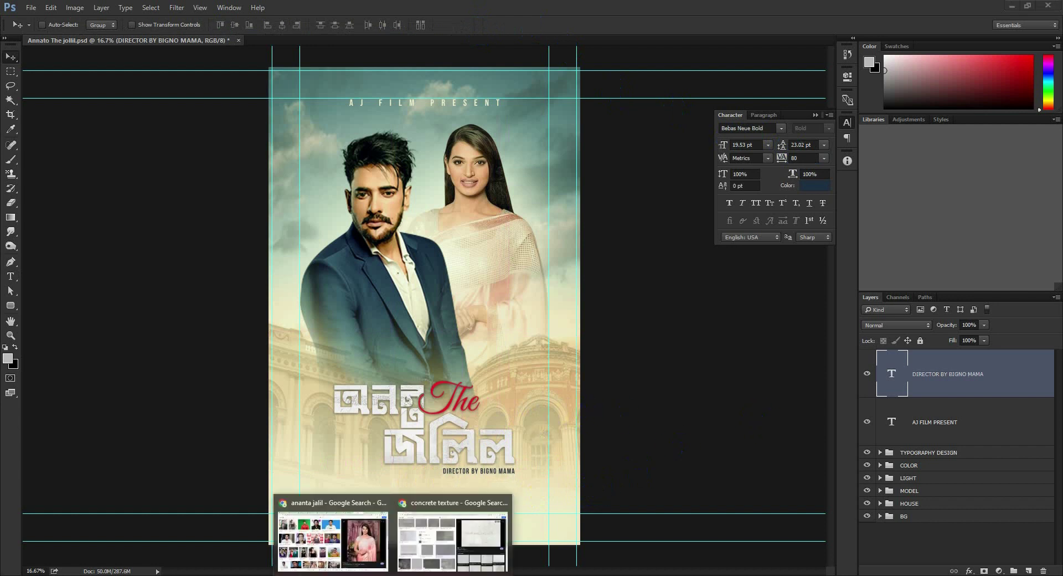
{"action": "left_click", "coordinate": [344, 541]}
{"action": "left_click", "coordinate": [258, 5]}
{"action": "left_click", "coordinate": [310, 9]}
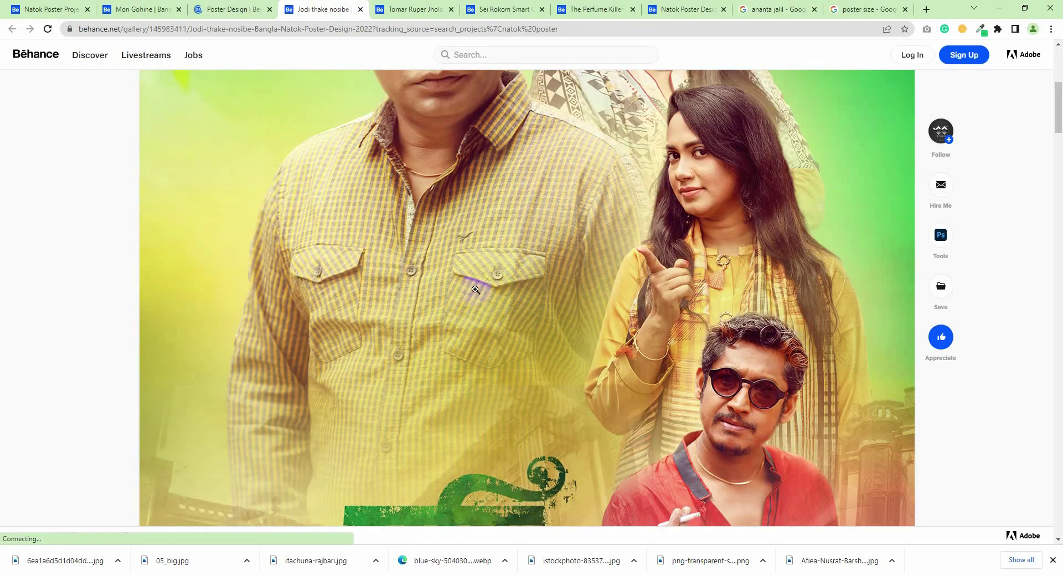
{"action": "left_click", "coordinate": [476, 290]}
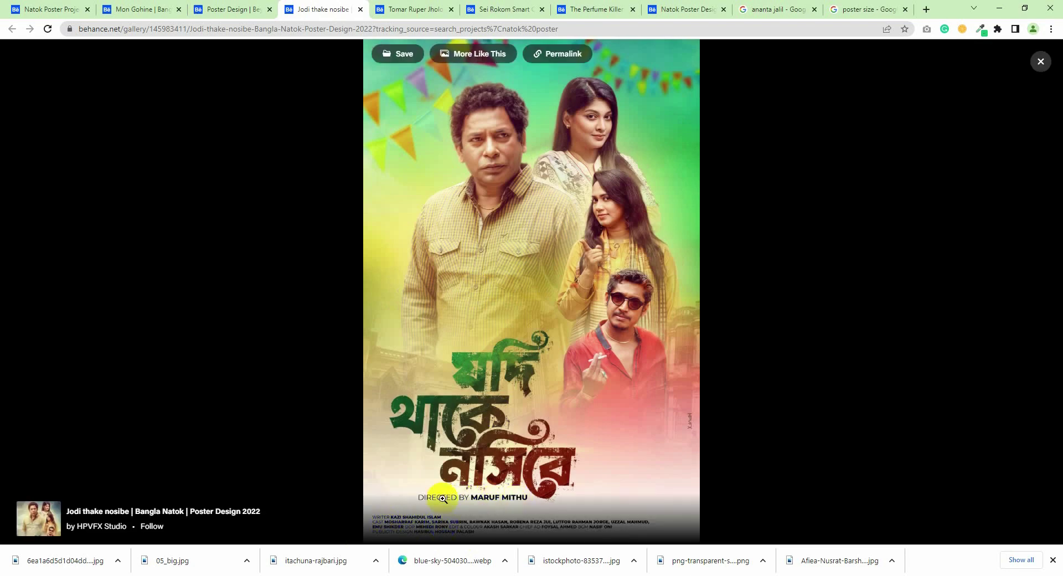
{"action": "left_click", "coordinate": [1034, 292]}
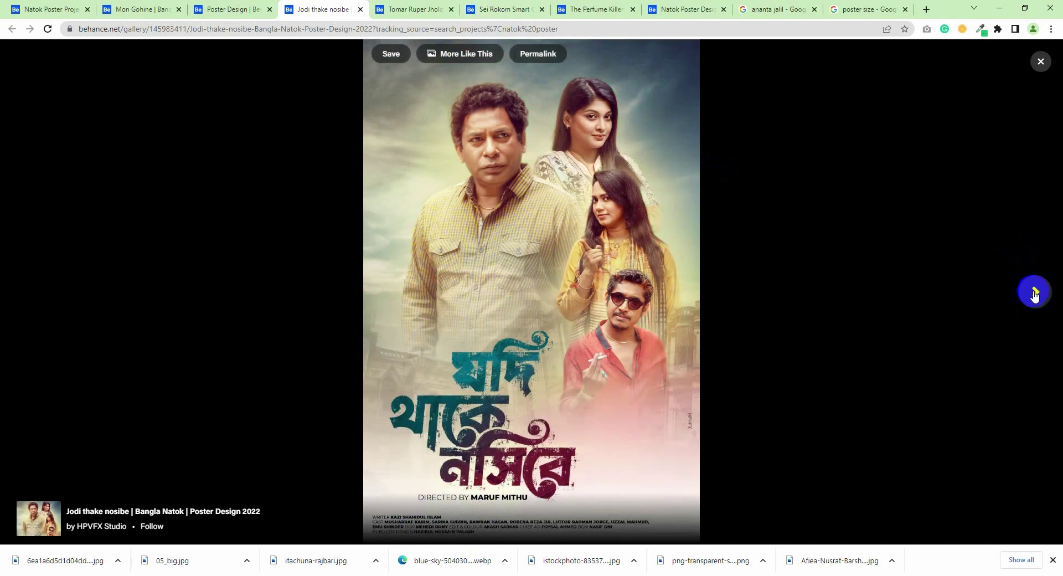
{"action": "left_click", "coordinate": [996, 10]}
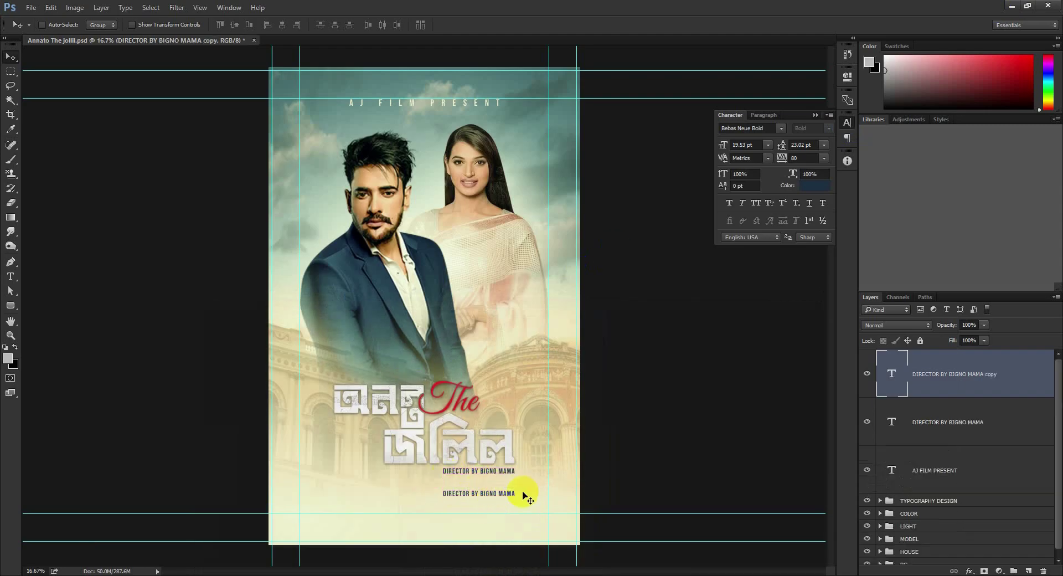
Duplicate the director credit lower down and retype it with the writer, actor and sound credits
{"action": "left_click_drag", "start_coordinate": [482, 494], "coordinate": [468, 498]}
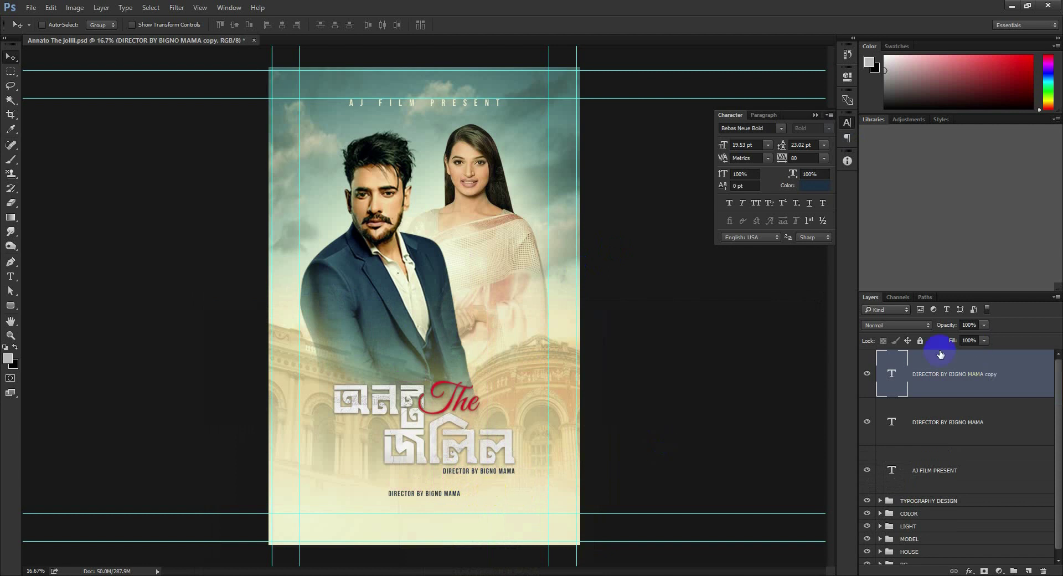
{"action": "double_click", "coordinate": [892, 373]}
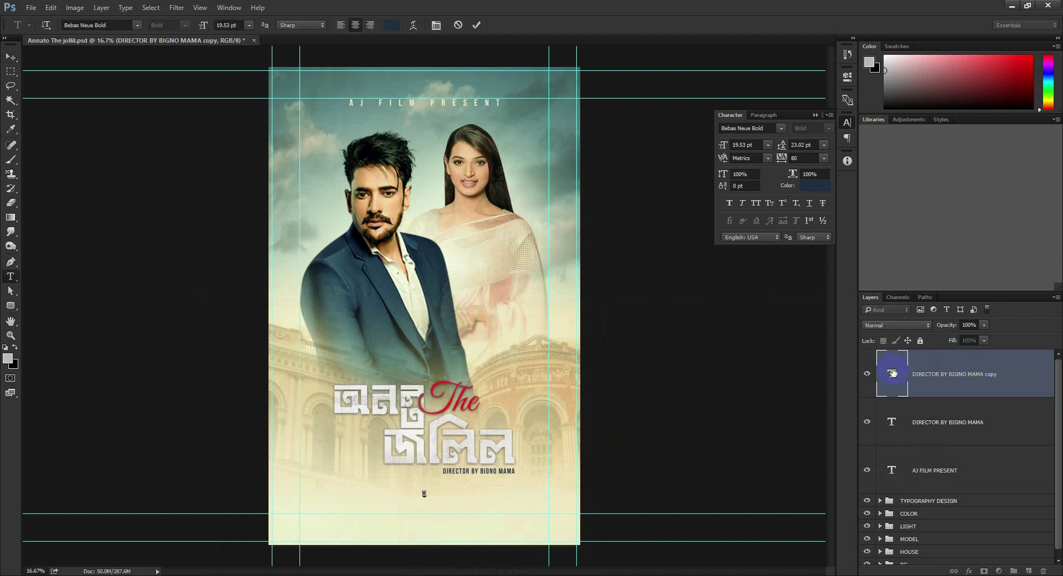
{"action": "type", "text": "WRITER B"}
{"action": "type", "text": "Y "}
{"action": "type", "text": "RAKIB"}
{"action": "type", "text": " HAS"}
{"action": "type", "text": "AN"}
{"action": "type", "text": "  | "}
{"action": "type", "text": "ACT"}
{"action": "type", "text": "OR BY A"}
{"action": "type", "text": "NNATO"}
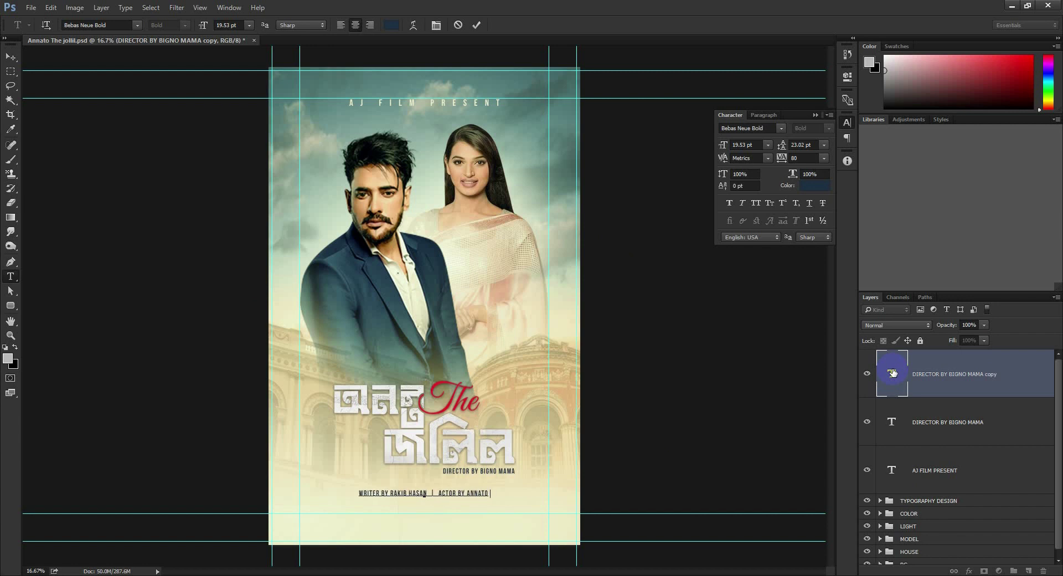
{"action": "type", "text": " JO"}
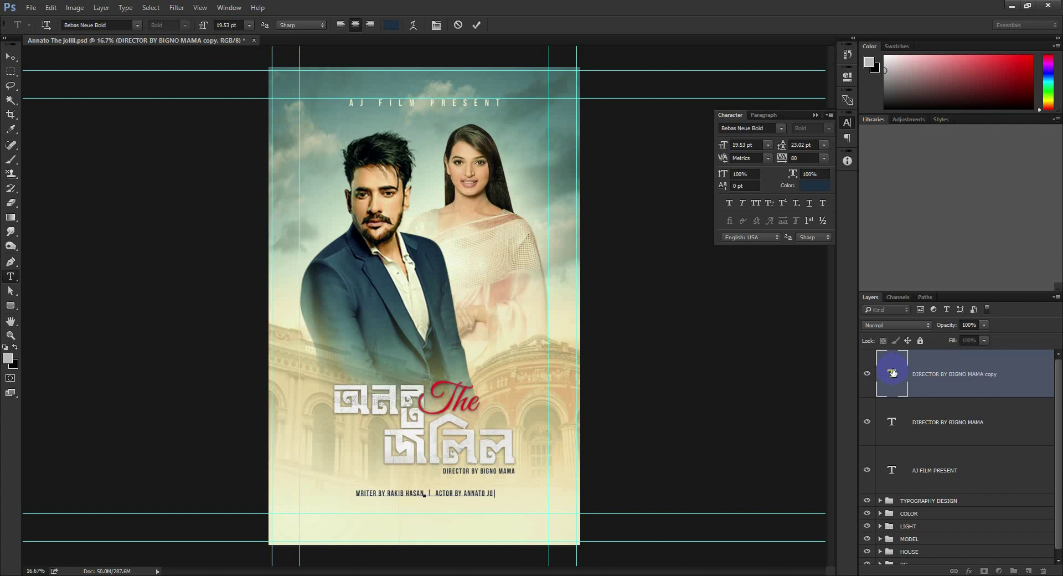
{"action": "type", "text": "LILL"}
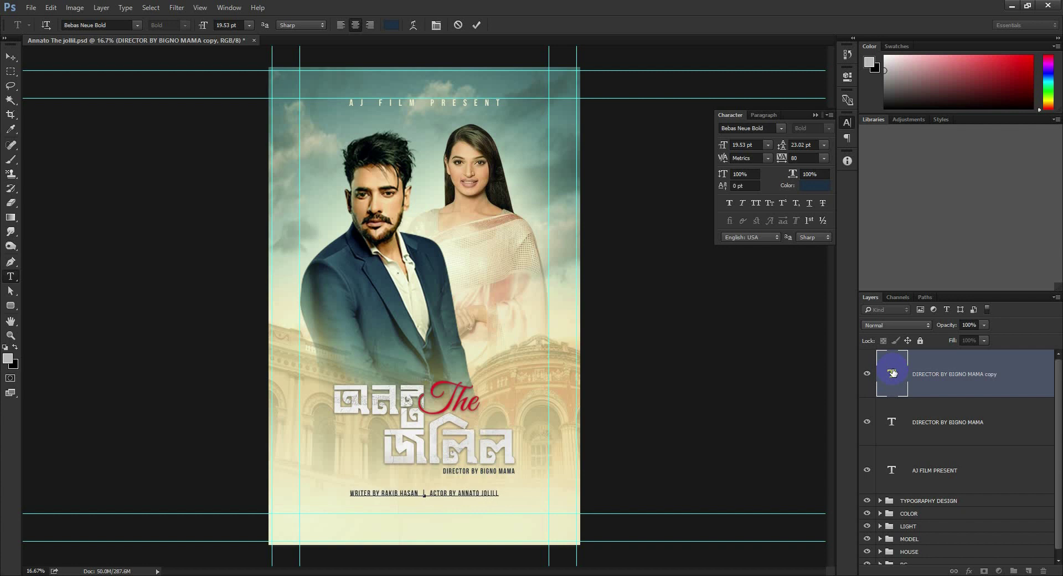
{"action": "type", "text": "  |"}
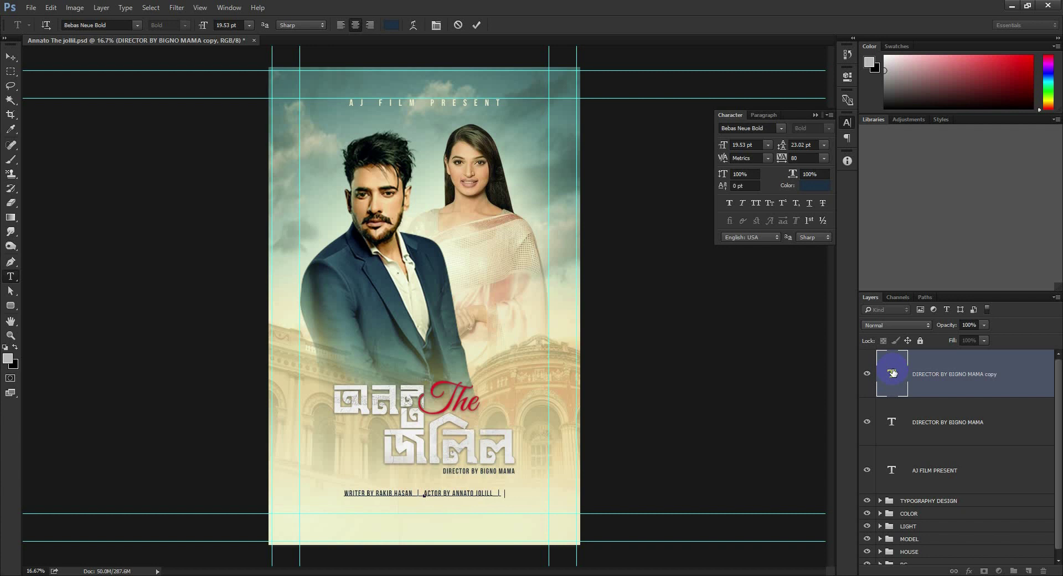
{"action": "type", "text": " BO"}
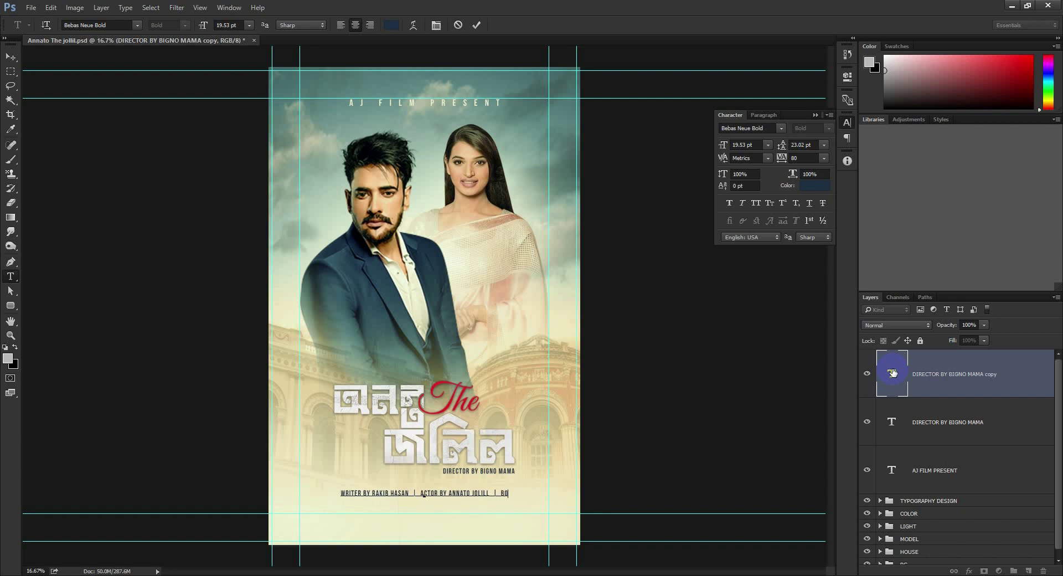
{"action": "type", "text": "RSHA"}
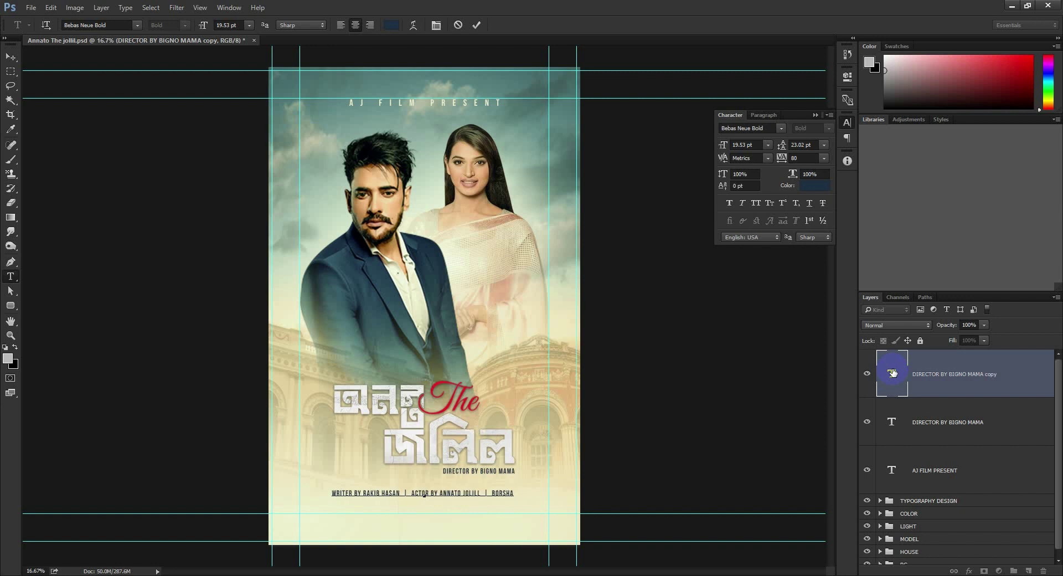
{"action": "type", "text": " |"}
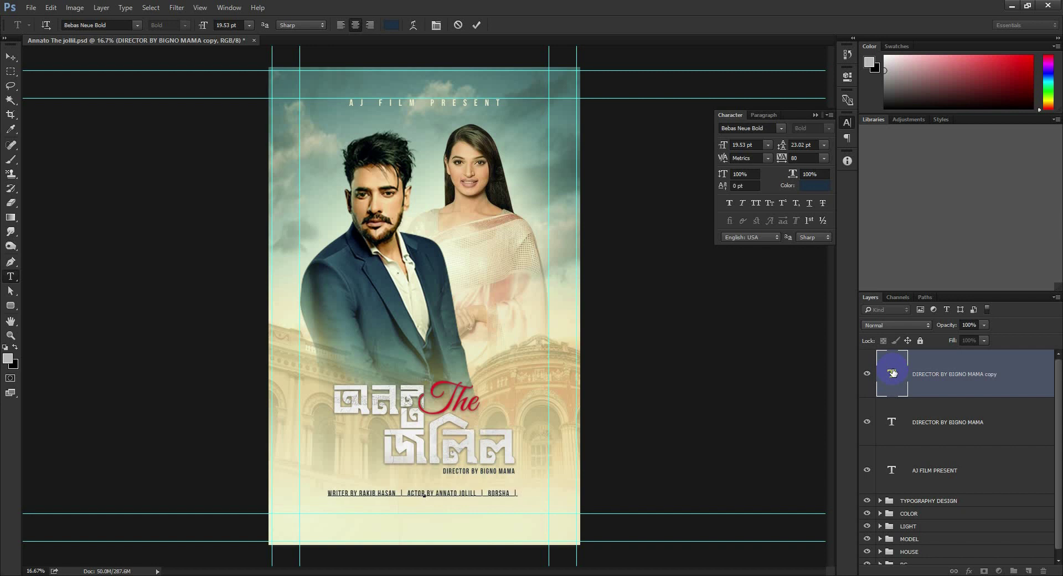
{"action": "type", "text": " SOUN"}
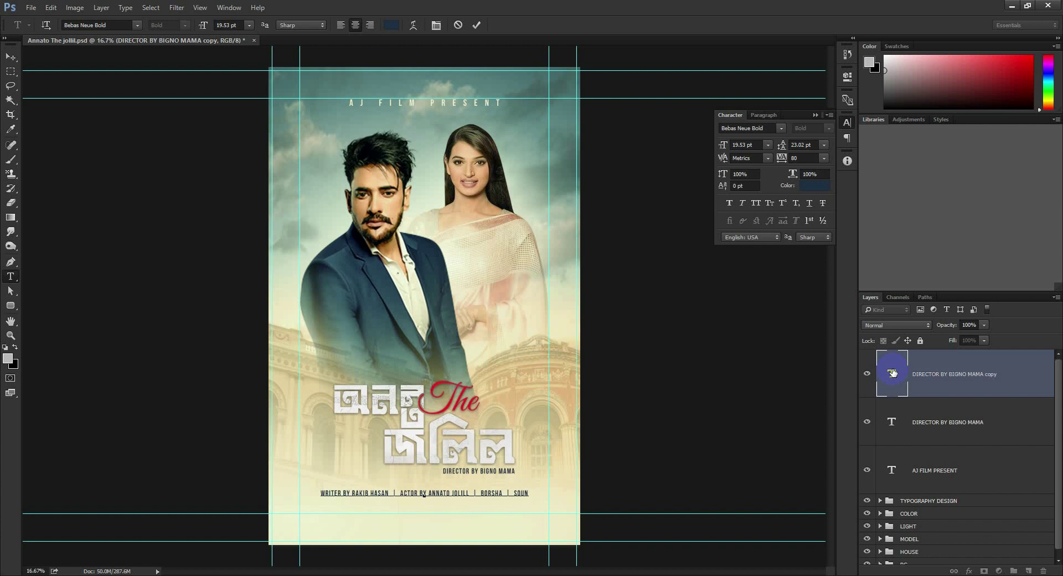
{"action": "type", "text": "D"}
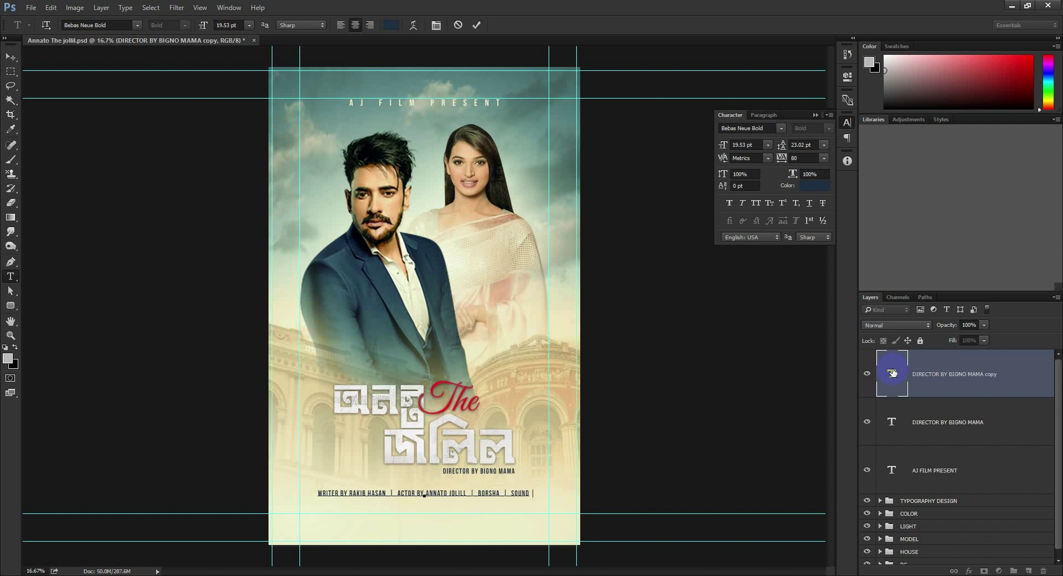
{"action": "type", "text": " BOSS"}
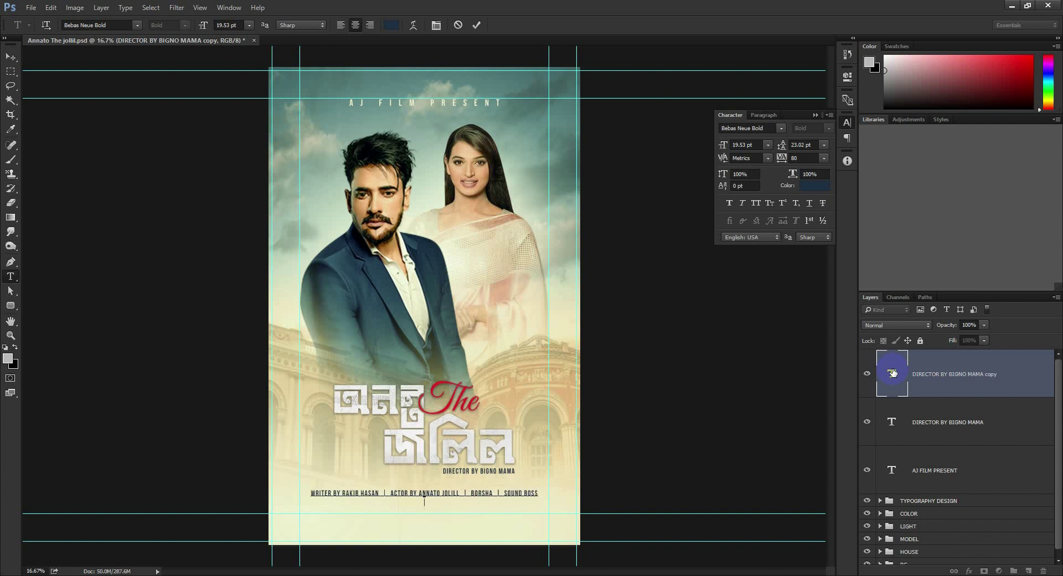
Start a new credit line with the edit and poster design credits, removing an extra space
{"action": "key", "text": "Return"}
{"action": "type", "text": "ED"}
{"action": "type", "text": "IT"}
{"action": "type", "text": "SH"}
{"action": "type", "text": "AWON"}
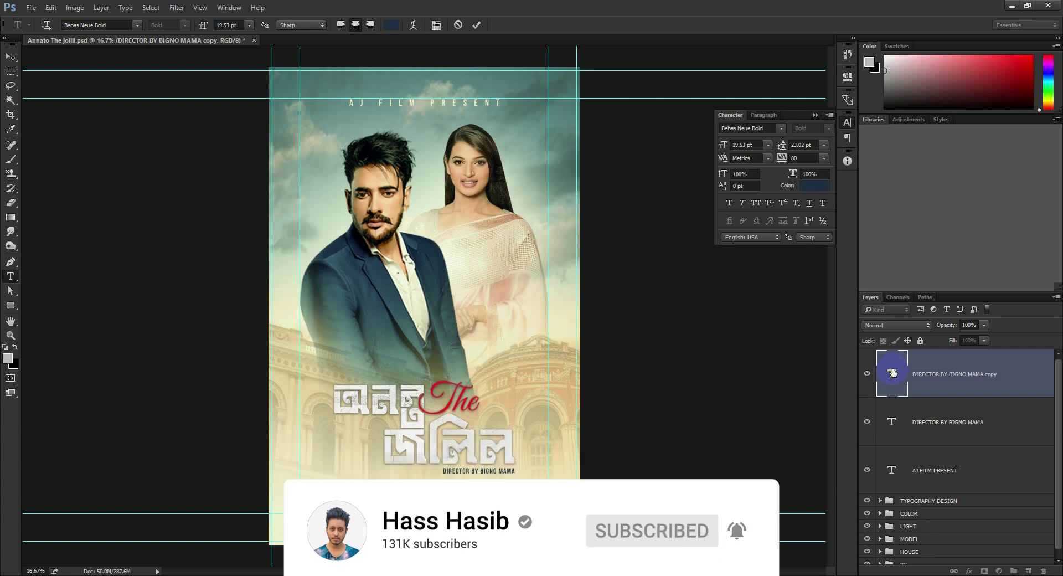
{"action": "type", "text": "ASIB"}
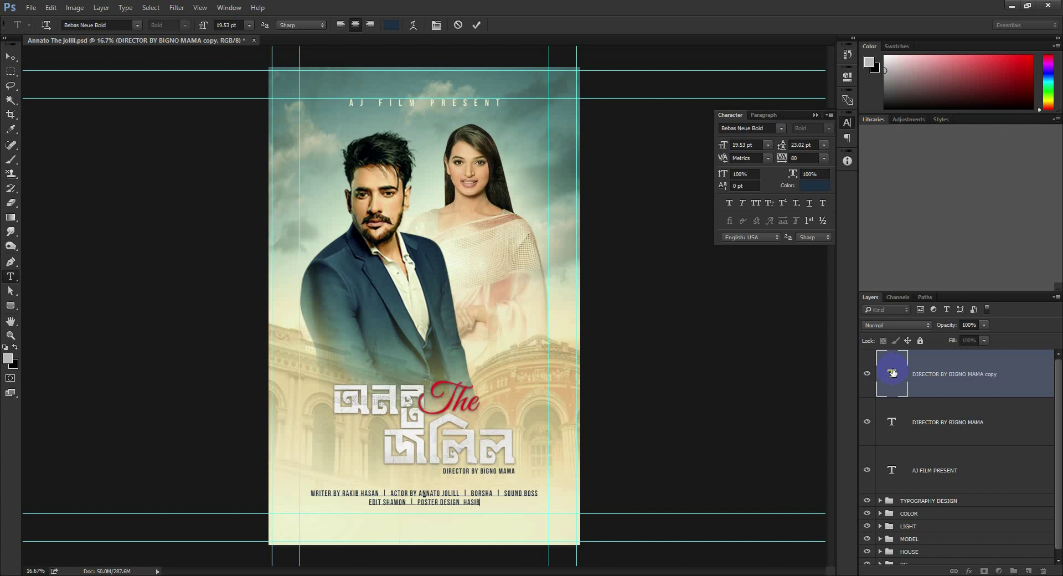
{"action": "key", "text": "BackSpace"}
Add the assistant director and production credits, fix typos, and select all the credit text
{"action": "type", "text": "|  "}
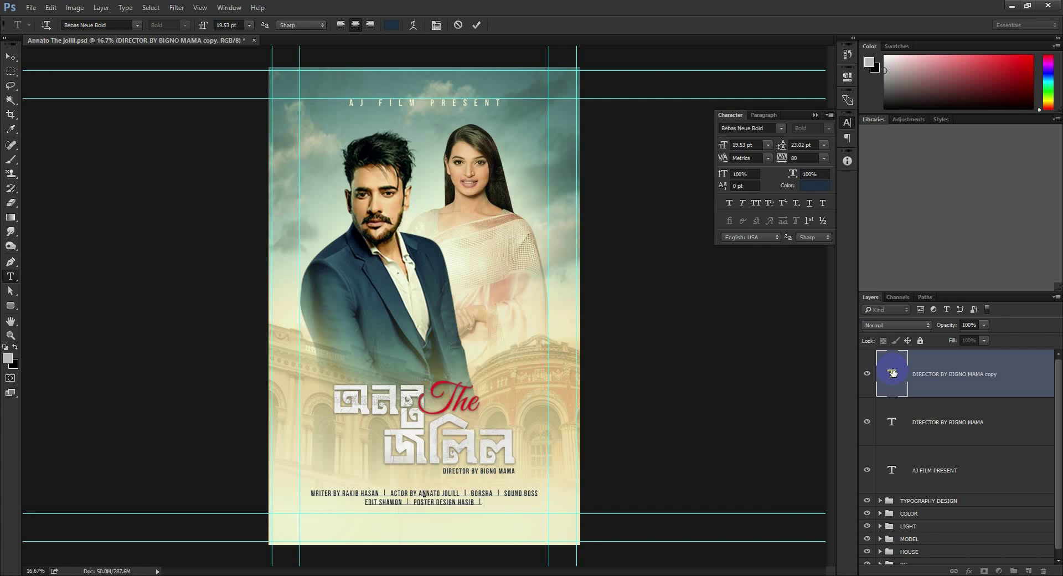
{"action": "type", "text": "A"}
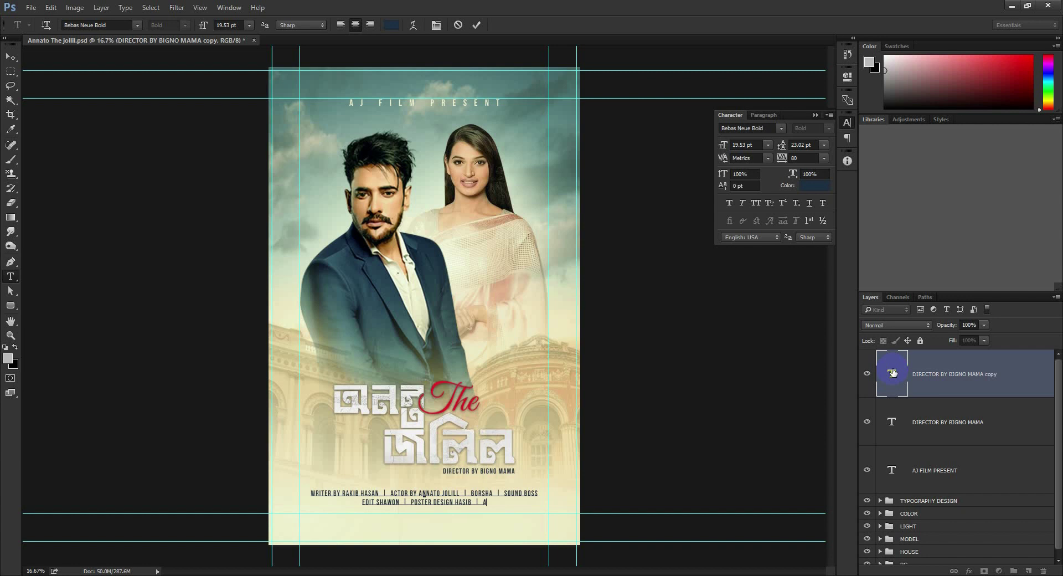
{"action": "type", "text": "CC"}
{"action": "key", "text": "BackSpace"}
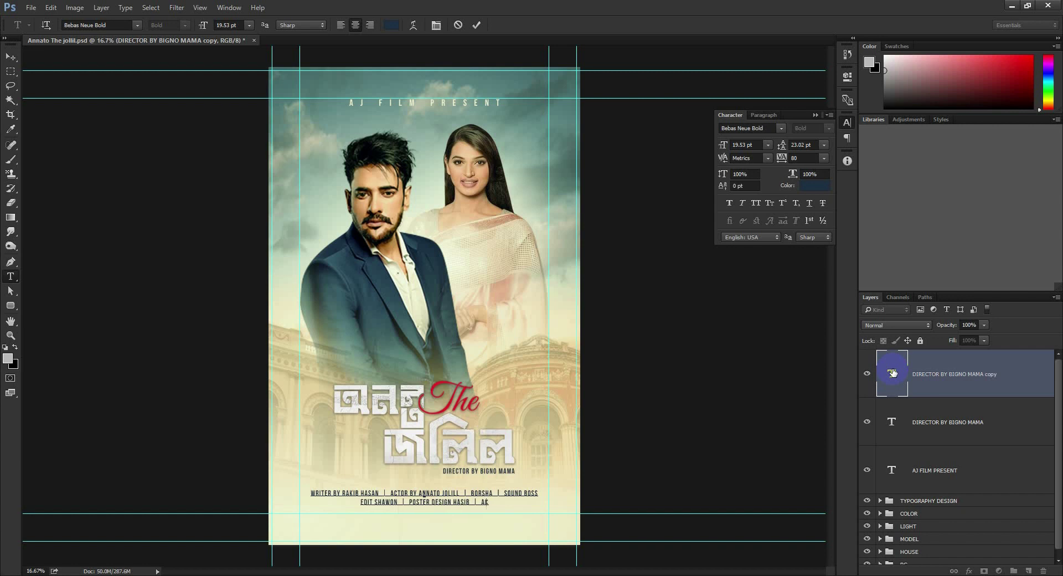
{"action": "key", "text": "BackSpace"}
{"action": "type", "text": "SS"}
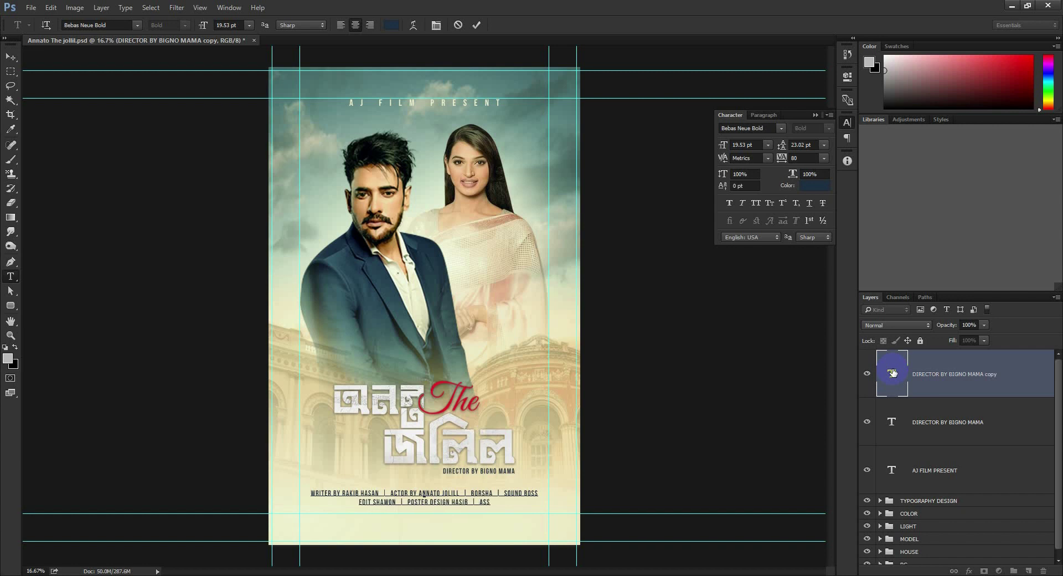
{"action": "type", "text": "ISTENT"}
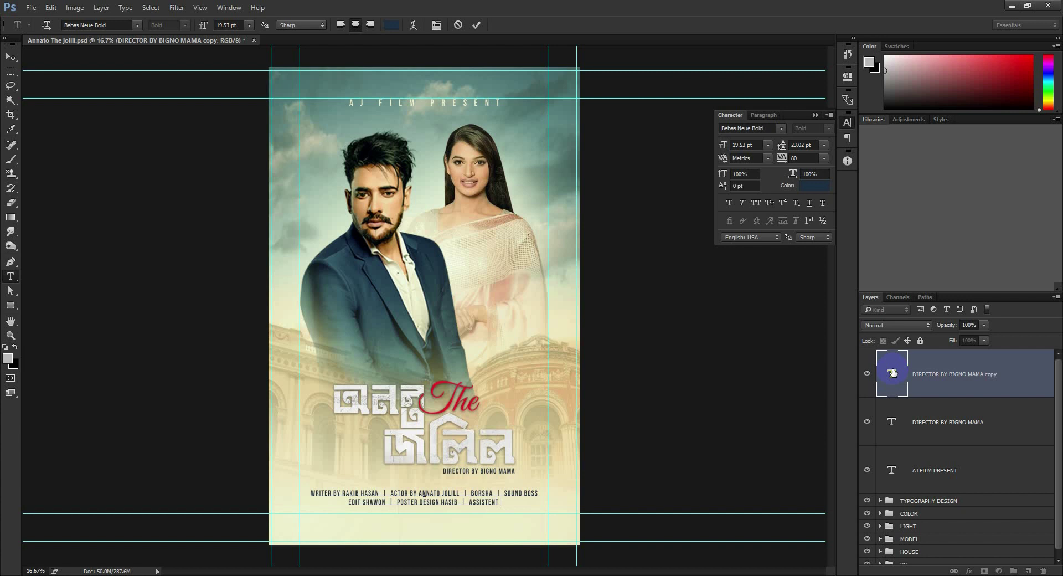
{"action": "type", "text": " DIRCTO"}
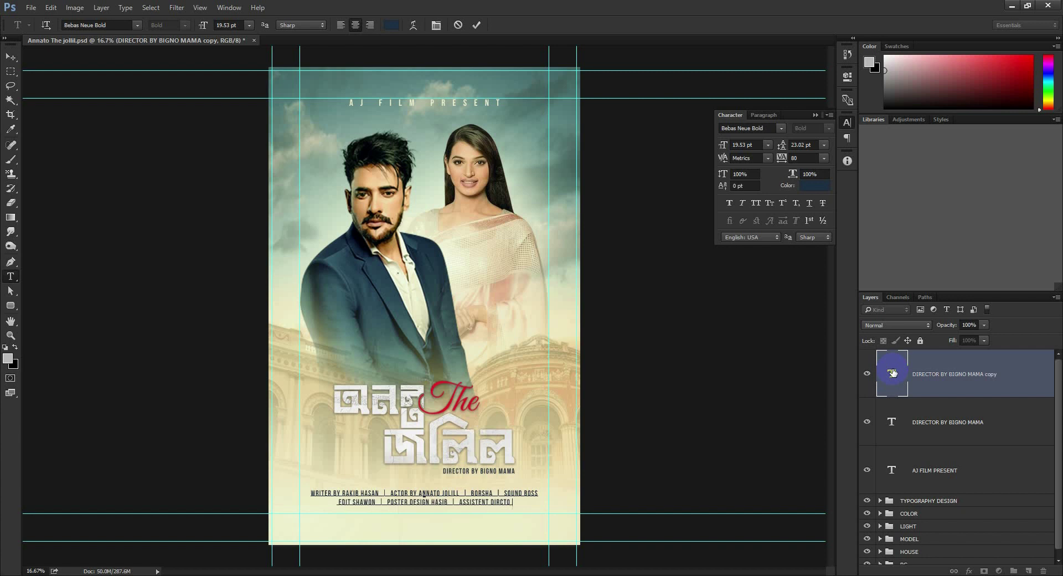
{"action": "type", "text": "R"}
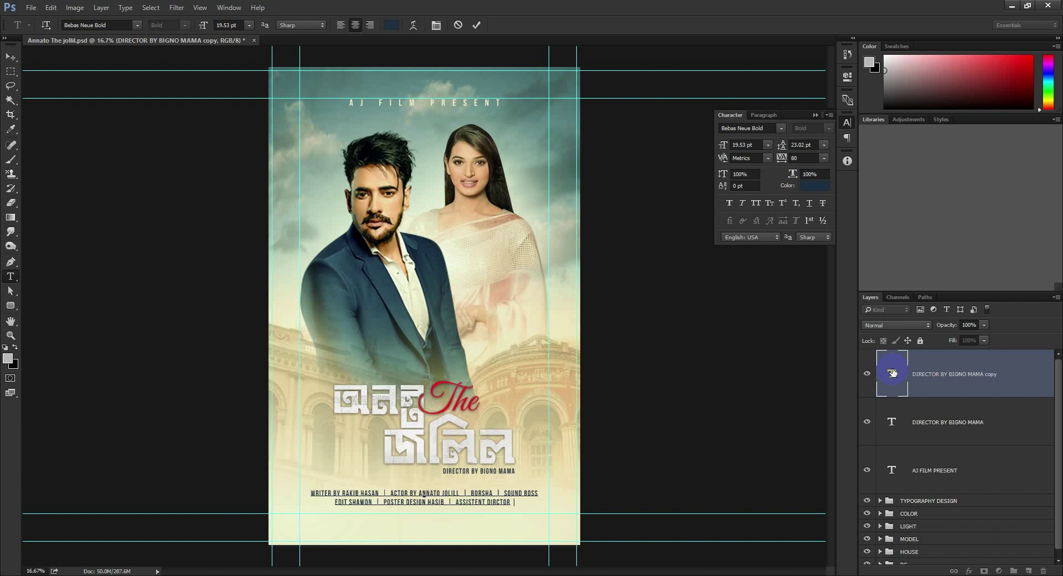
{"action": "type", "text": "BEJ"}
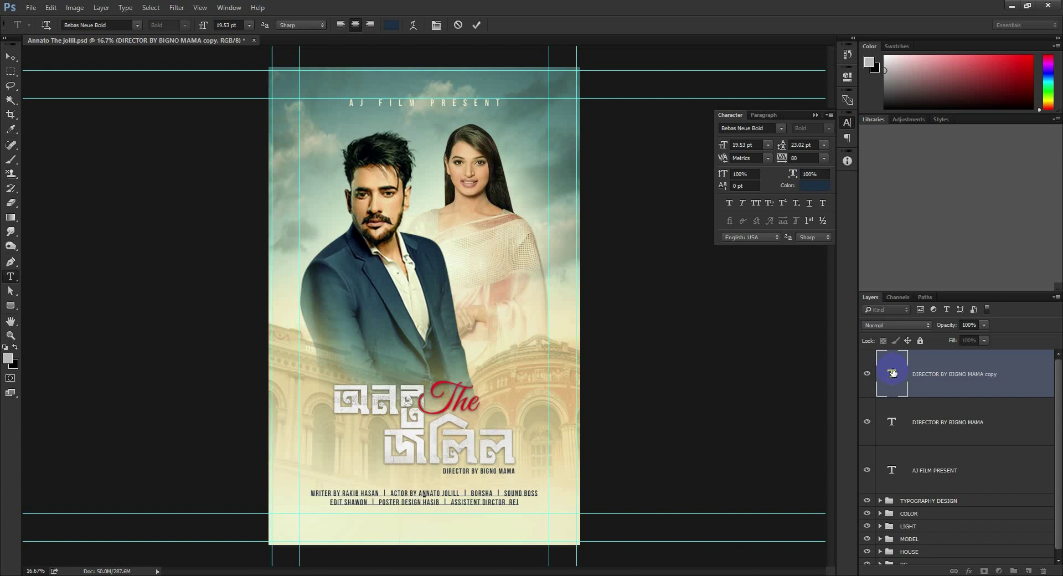
{"action": "type", "text": "WAN"}
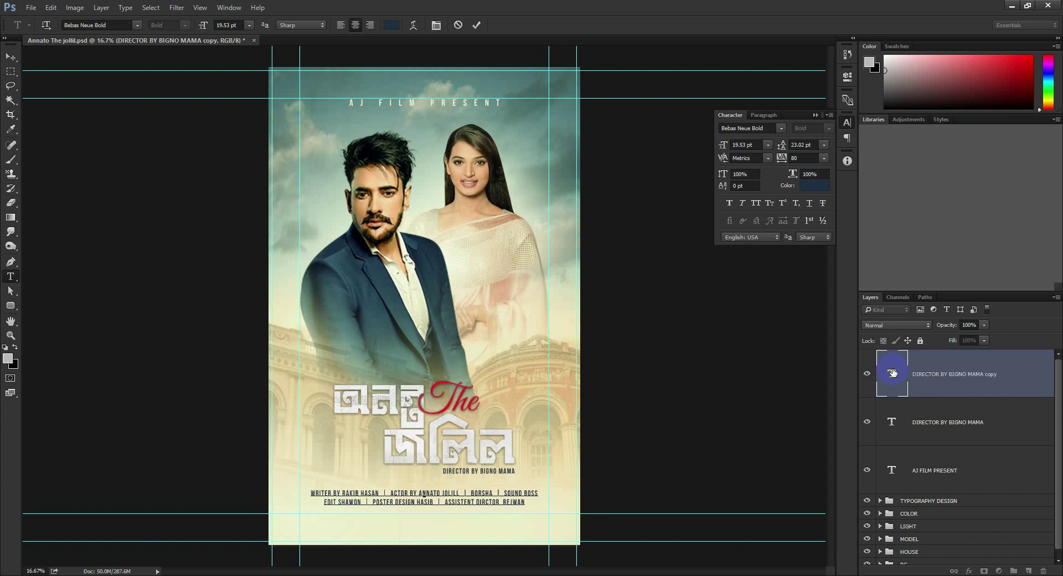
{"action": "type", "text": "RO"}
{"action": "type", "text": "DUCTIO"}
{"action": "type", "text": "N BY "}
{"action": "type", "text": "KA"}
{"action": "type", "text": "SEM"}
{"action": "key", "text": "ctrl+a"}
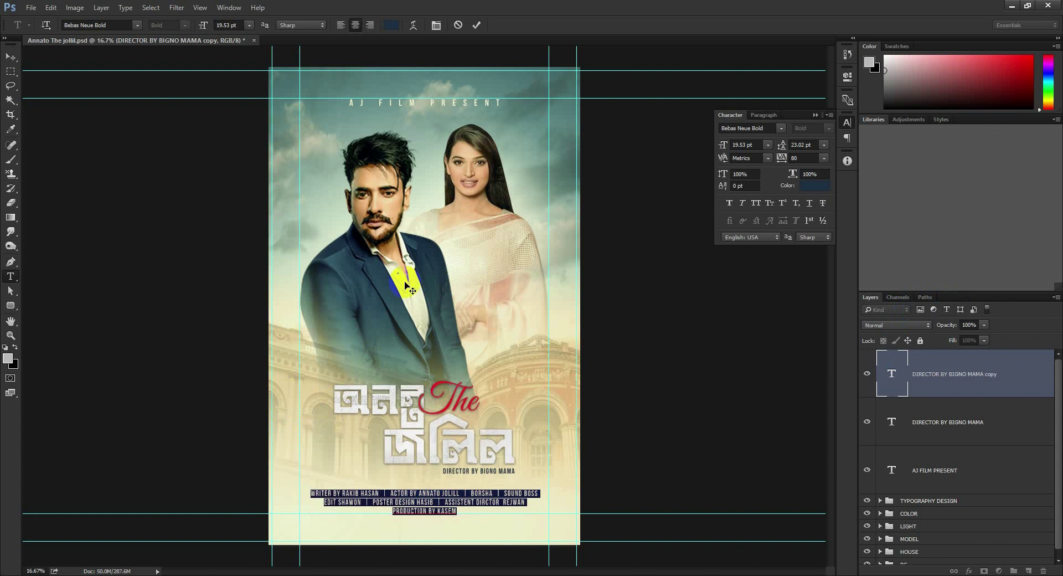
Recolour the credits a muted grey-green sampled from the upper-left sky and commit the text
{"action": "left_click", "coordinate": [390, 25]}
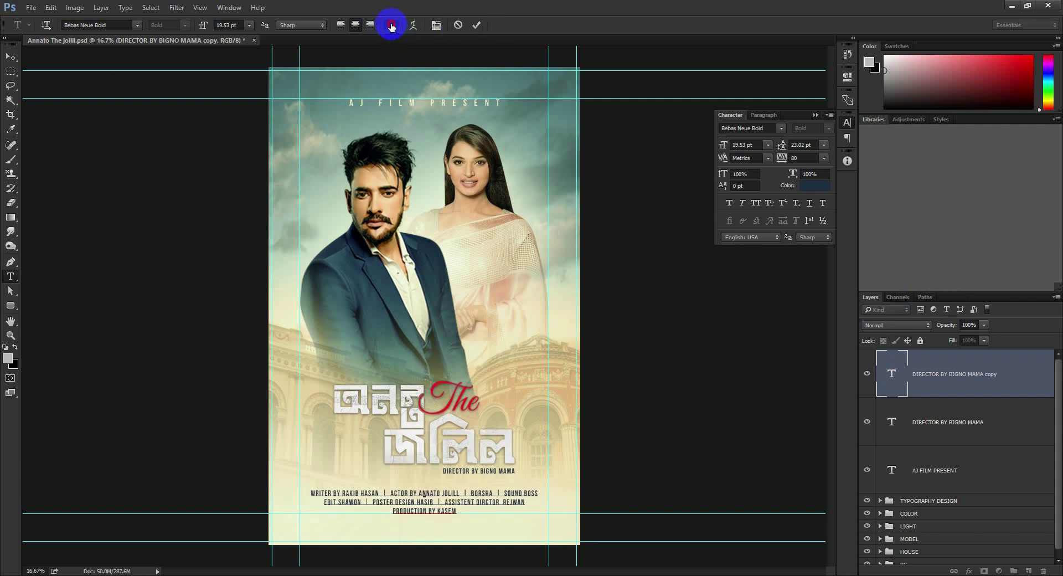
{"action": "mouse_move", "coordinate": [585, 152]}
{"action": "left_mouse_down"}
{"action": "mouse_move", "coordinate": [534, 184]}
{"action": "mouse_move", "coordinate": [516, 155]}
{"action": "left_mouse_up"}
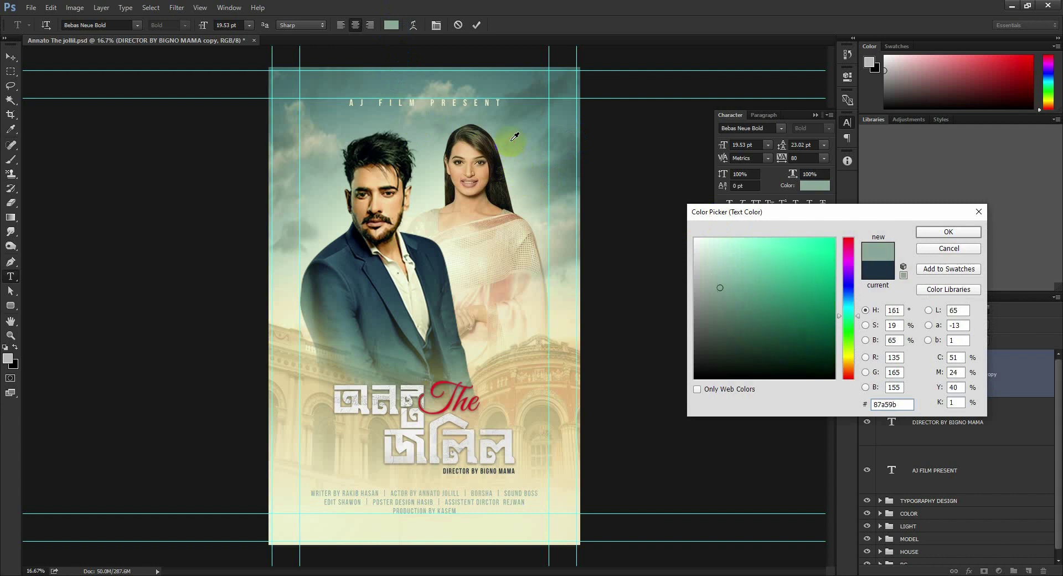
{"action": "left_click_drag", "start_coordinate": [516, 154], "coordinate": [497, 99]}
{"action": "left_click_drag", "start_coordinate": [304, 224], "coordinate": [297, 229]}
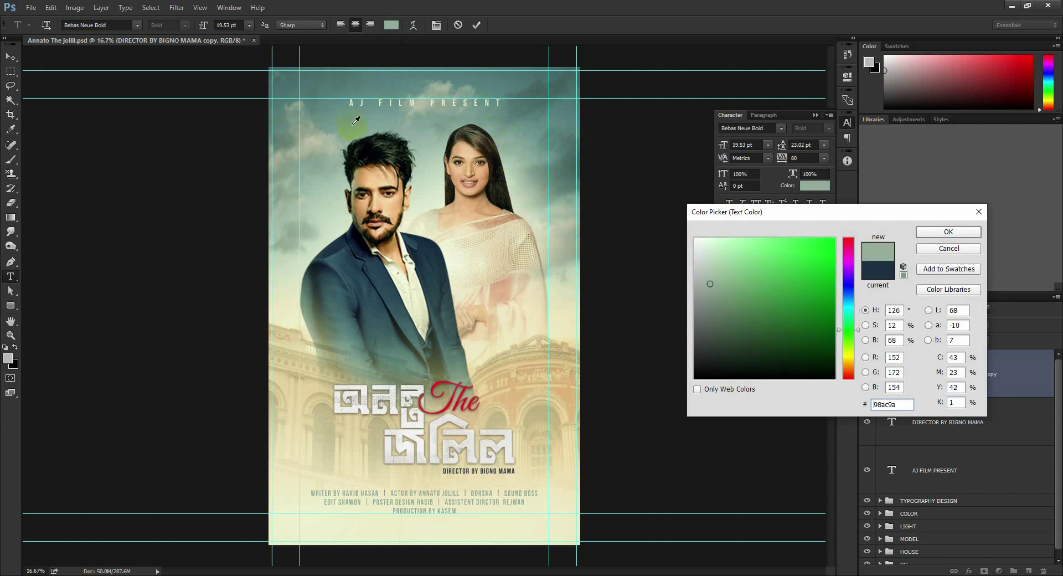
{"action": "left_click", "coordinate": [293, 142]}
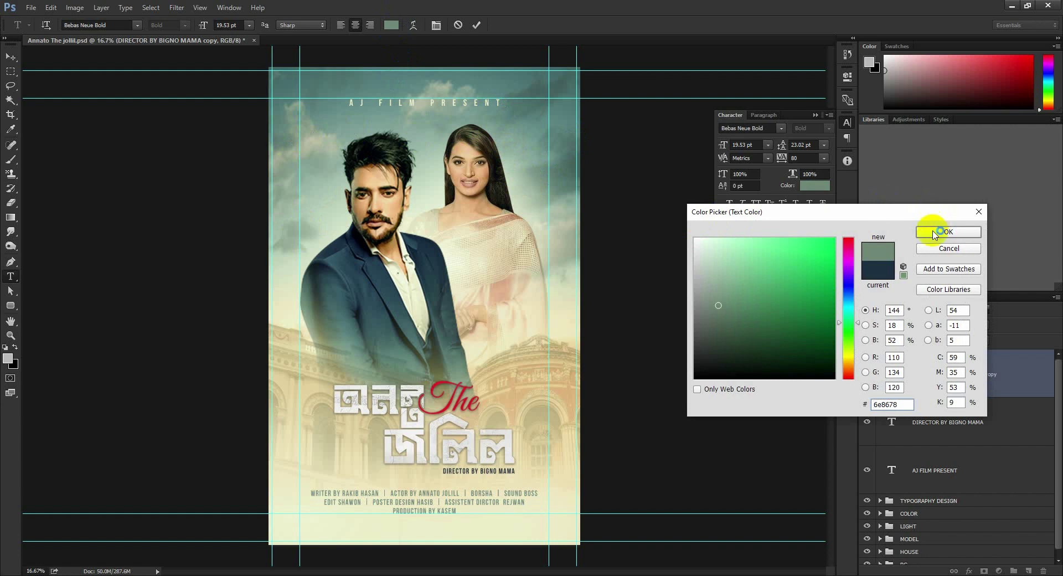
{"action": "left_click_drag", "start_coordinate": [693, 309], "coordinate": [700, 310]}
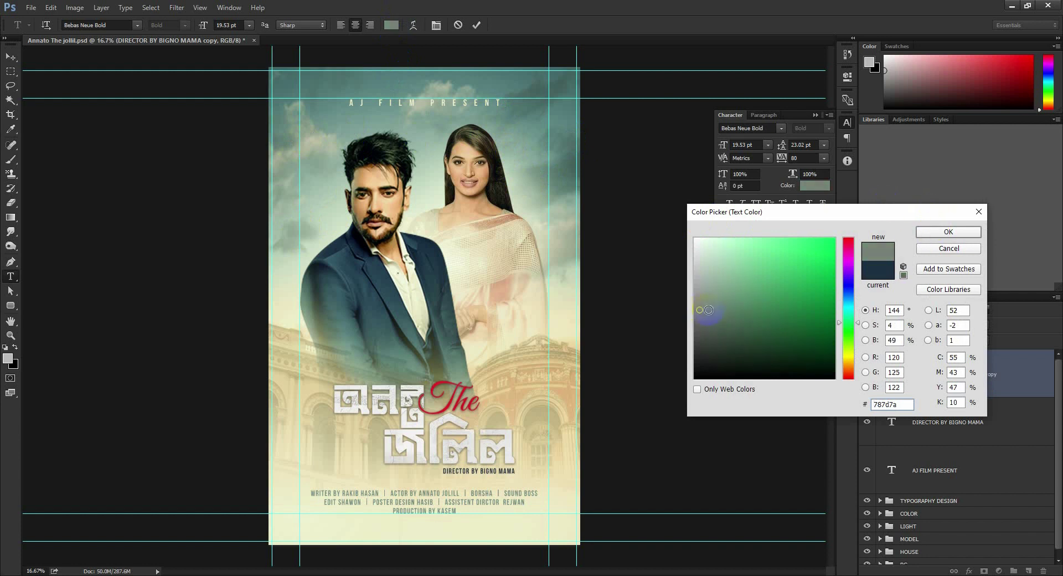
{"action": "left_click", "coordinate": [949, 231]}
{"action": "left_click", "coordinate": [476, 25]}
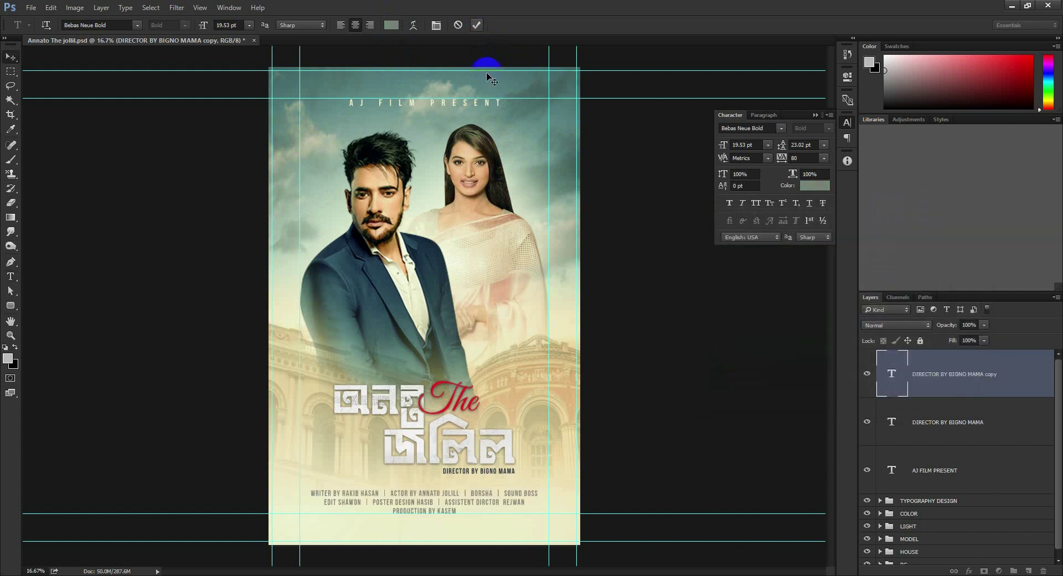
Nudge the credits block into position and toggle the guides to preview the poster
{"action": "key", "text": "v"}
{"action": "left_click_drag", "start_coordinate": [487, 307], "coordinate": [487, 305]}
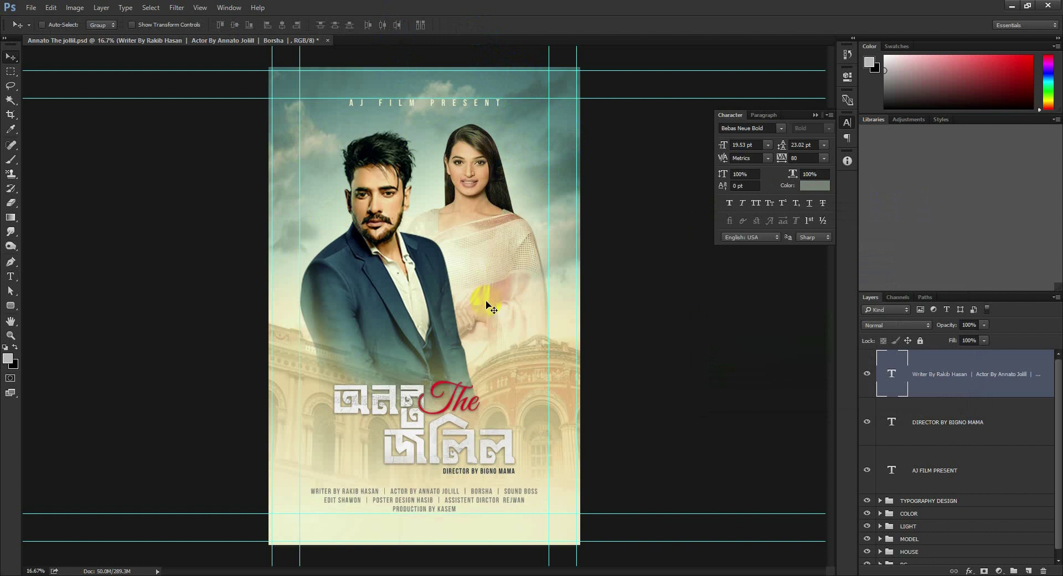
{"action": "key", "text": "Down"}
{"action": "key", "text": "Up"}
{"action": "key", "text": "ctrl+semicolon"}
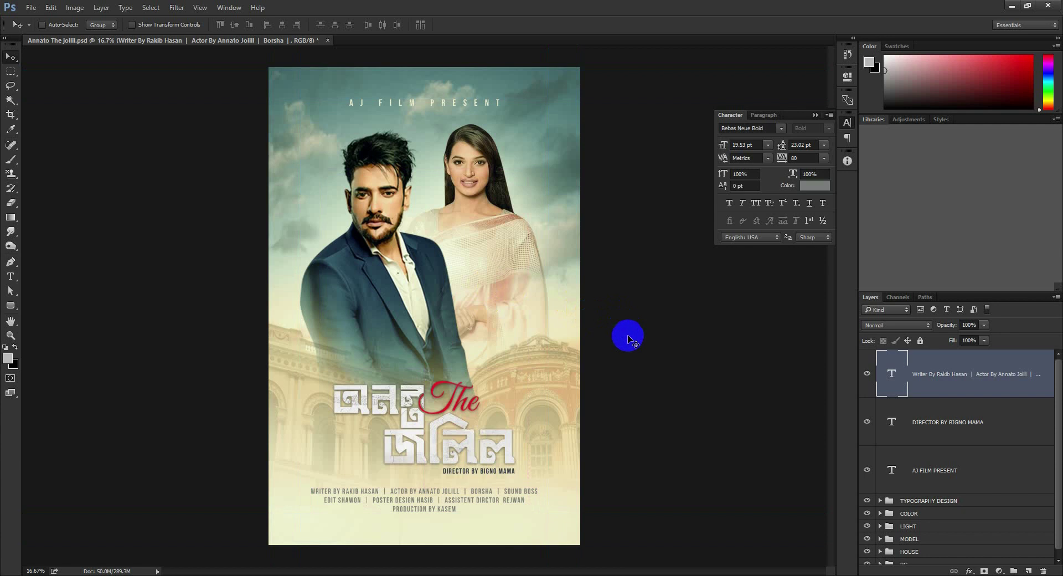
{"action": "key", "text": "ctrl"}
{"action": "key", "text": "ctrl+semicolon"}
Group the three text layers into a group named TEXT, undoing a trial reorder
{"action": "left_click", "coordinate": [932, 461], "text": "shift"}
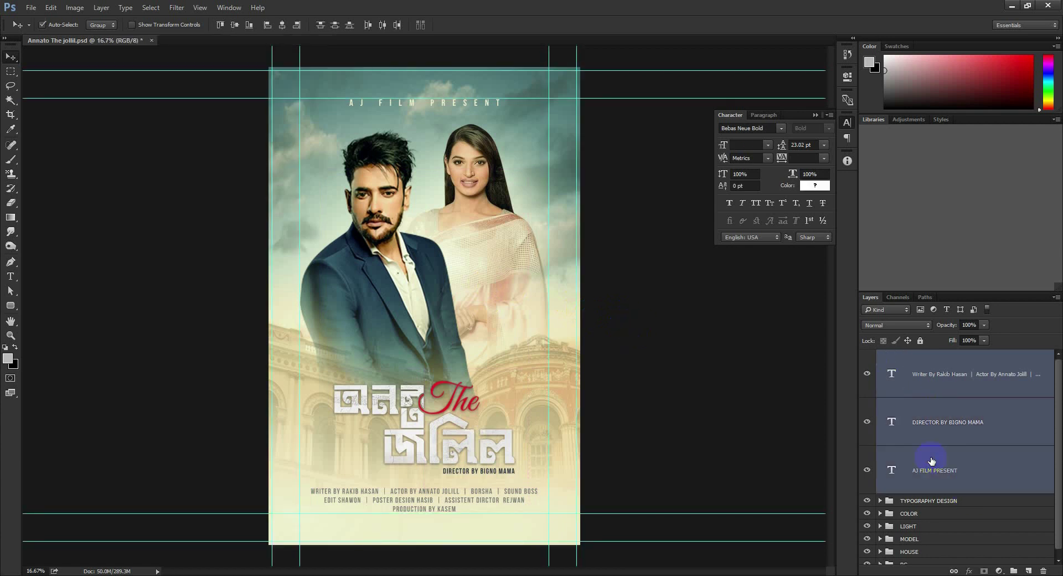
{"action": "key", "text": "ctrl+g"}
{"action": "double_click", "coordinate": [911, 358]}
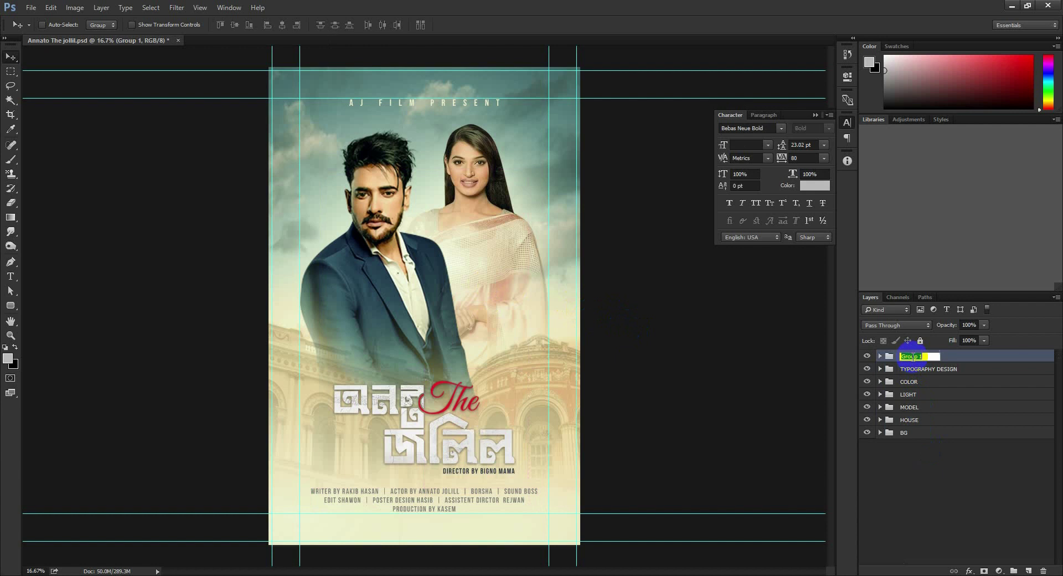
{"action": "type", "text": "TEXT"}
{"action": "left_click", "coordinate": [946, 359]}
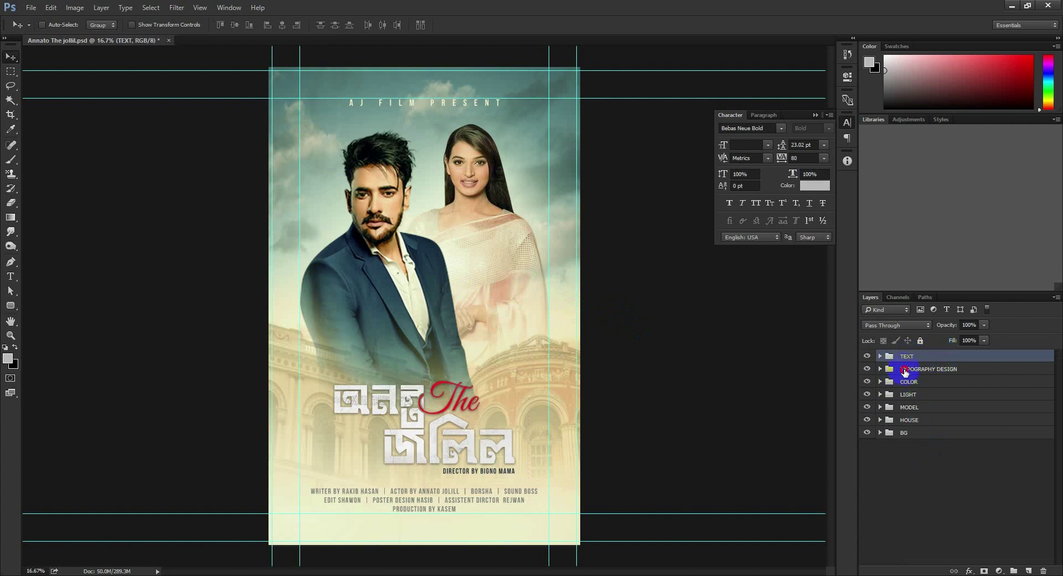
{"action": "left_click", "coordinate": [905, 371], "text": "ctrl"}
{"action": "left_click_drag", "start_coordinate": [911, 371], "coordinate": [912, 387]}
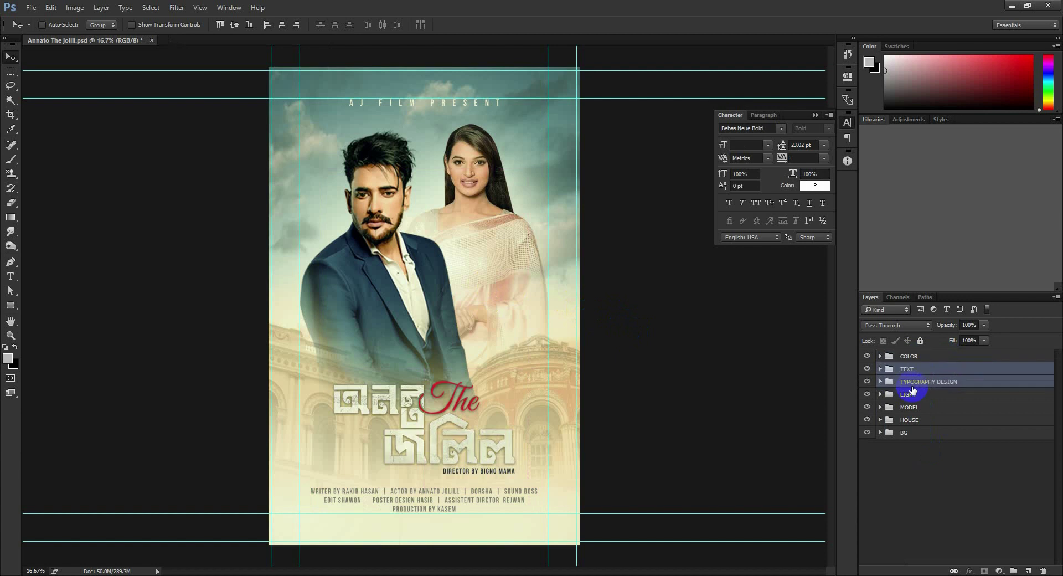
{"action": "key", "text": "ctrl+z"}
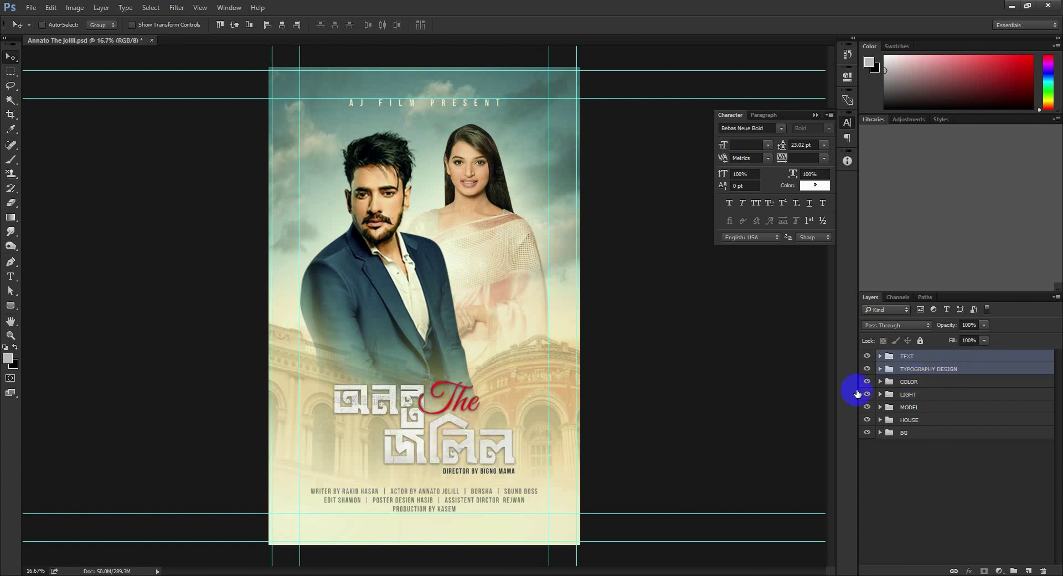
Add a new top layer and fill it with a merged copy of the poster via Apply Image
{"action": "left_click", "coordinate": [1028, 570]}
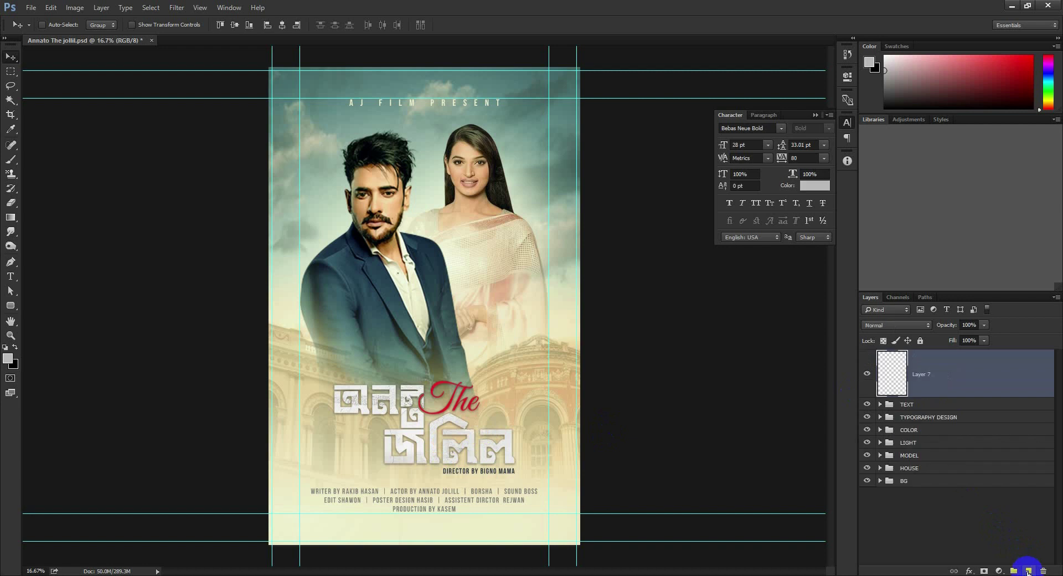
{"action": "left_click", "coordinate": [75, 8]}
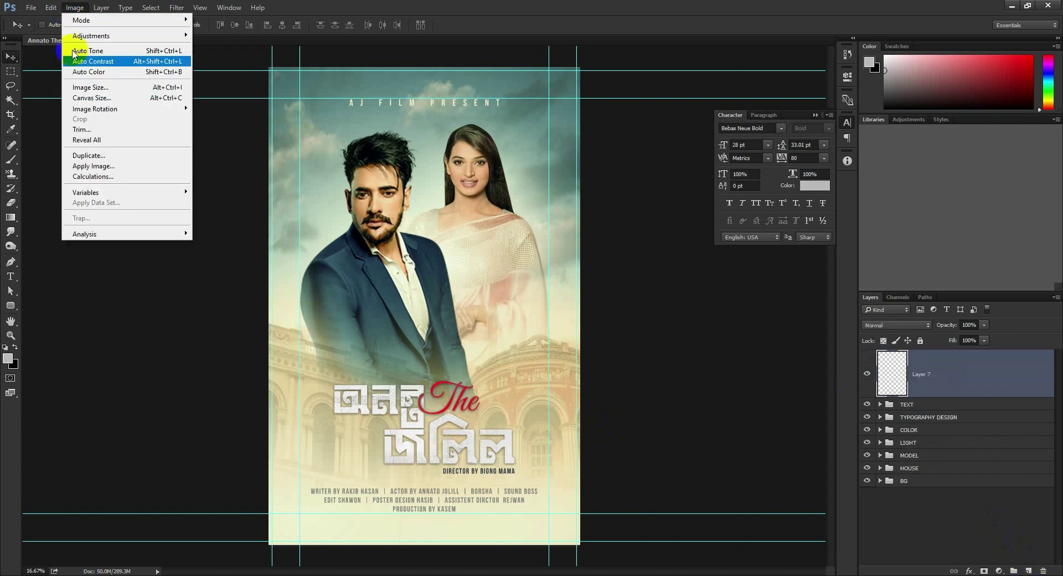
{"action": "left_click", "coordinate": [93, 166]}
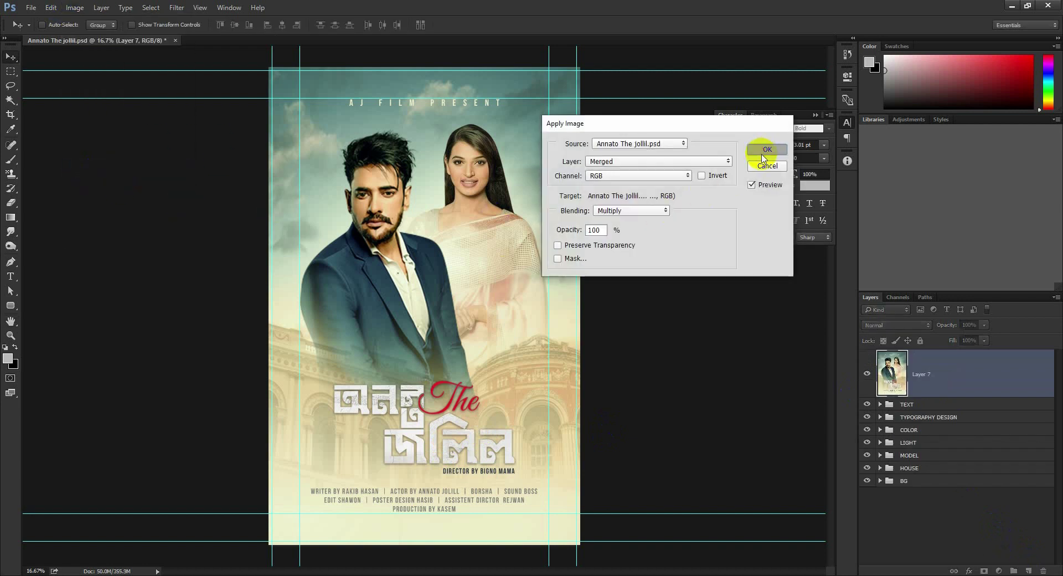
{"action": "left_click", "coordinate": [764, 150]}
Save the poster and smooth the merged layer with Imagenomic Portraiture
{"action": "key", "text": "ctrl+s"}
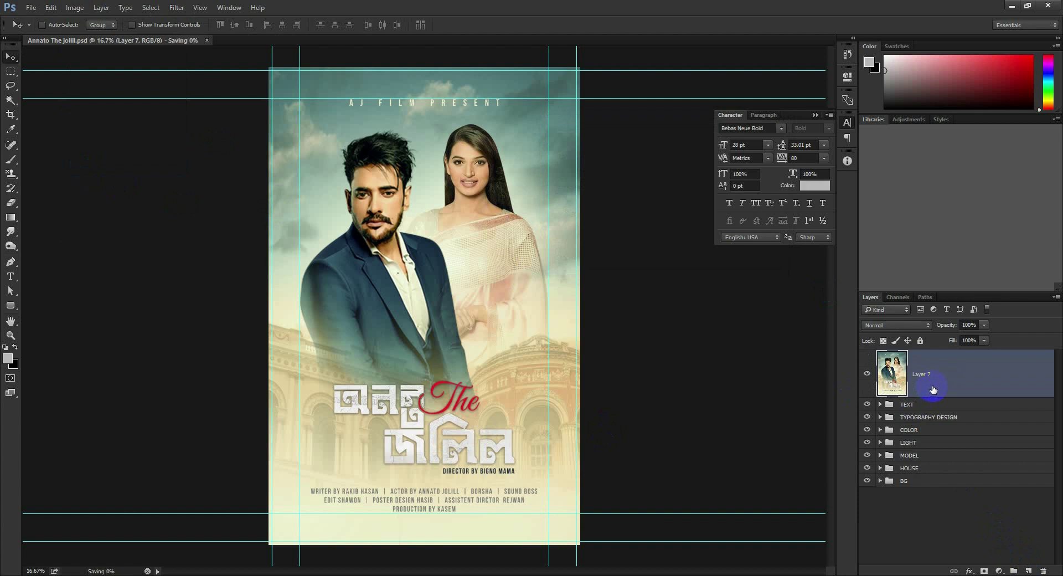
{"action": "left_click", "coordinate": [815, 114]}
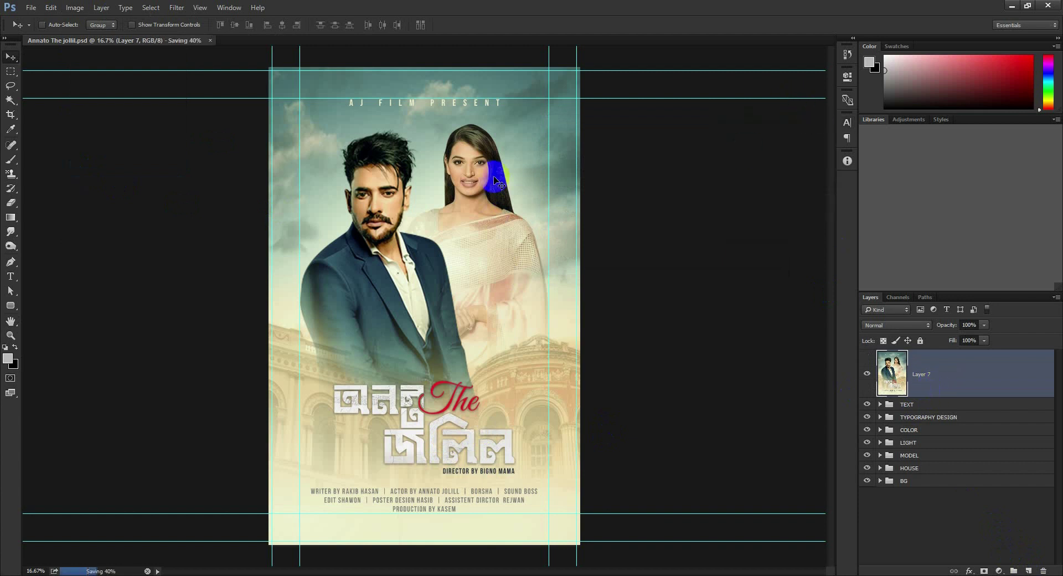
{"action": "left_click", "coordinate": [177, 8]}
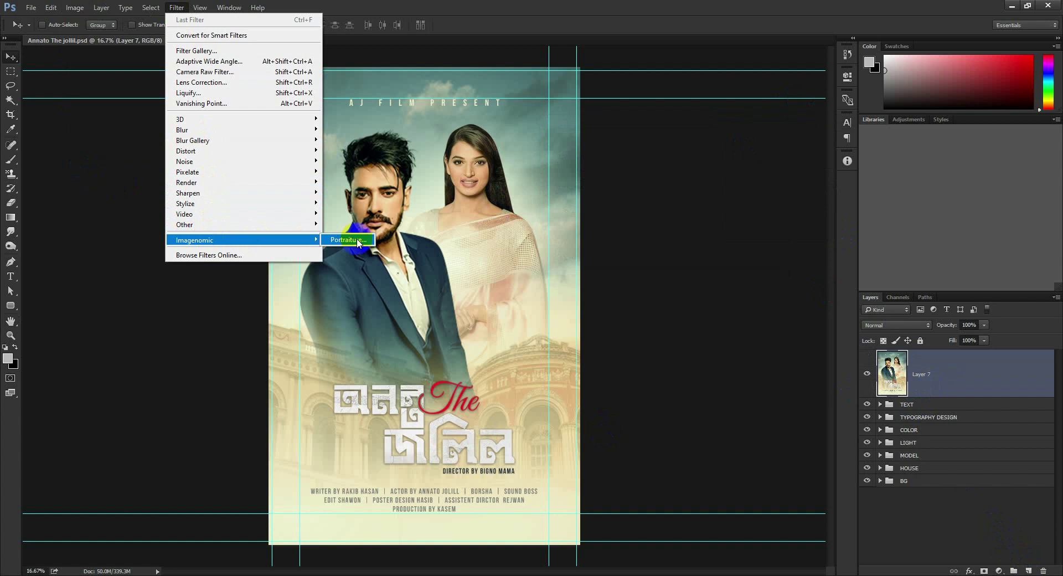
{"action": "left_click", "coordinate": [346, 239]}
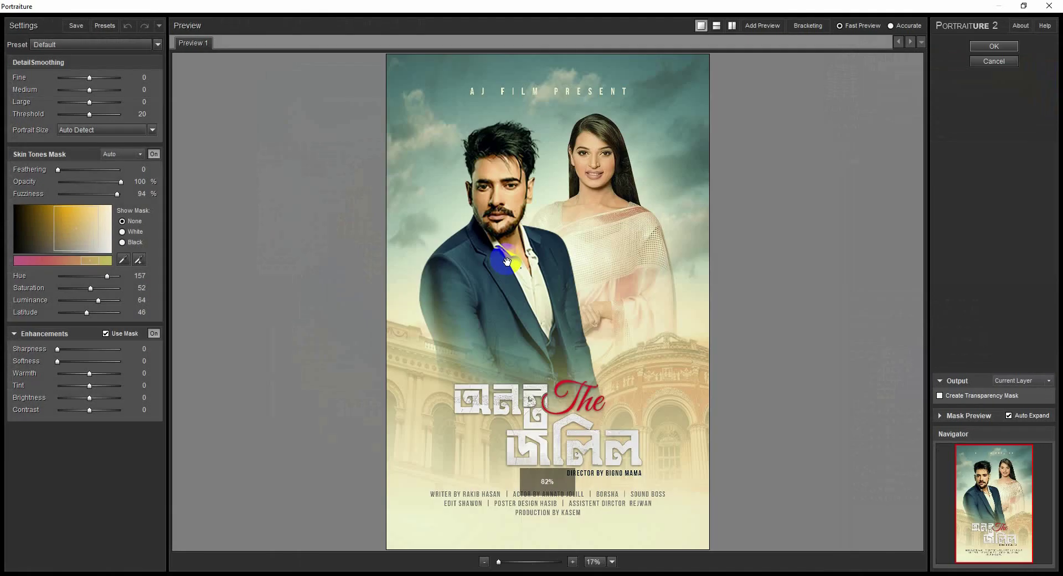
{"action": "left_click", "coordinate": [989, 46]}
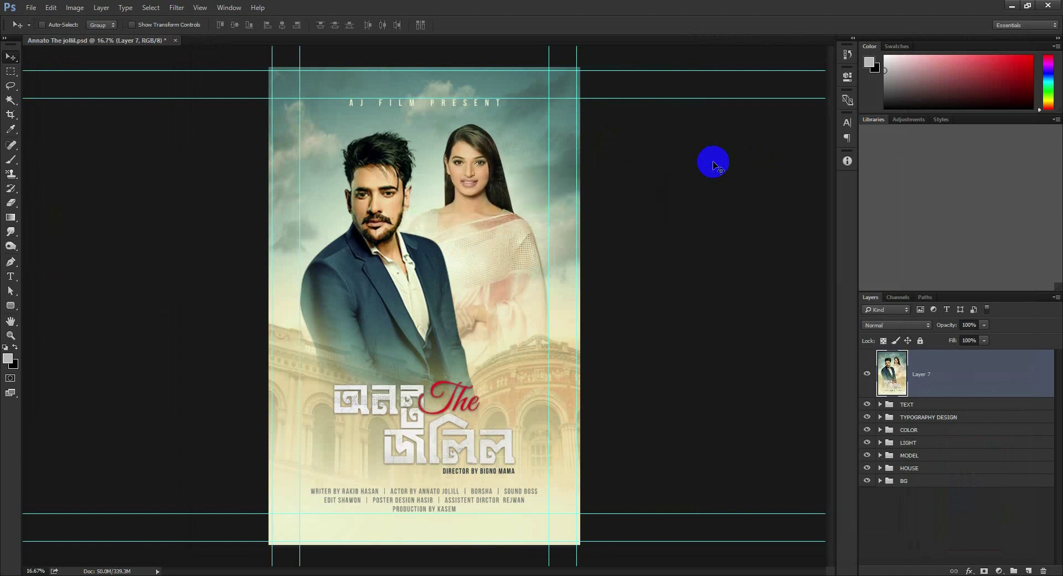
{"action": "left_click", "coordinate": [177, 7]}
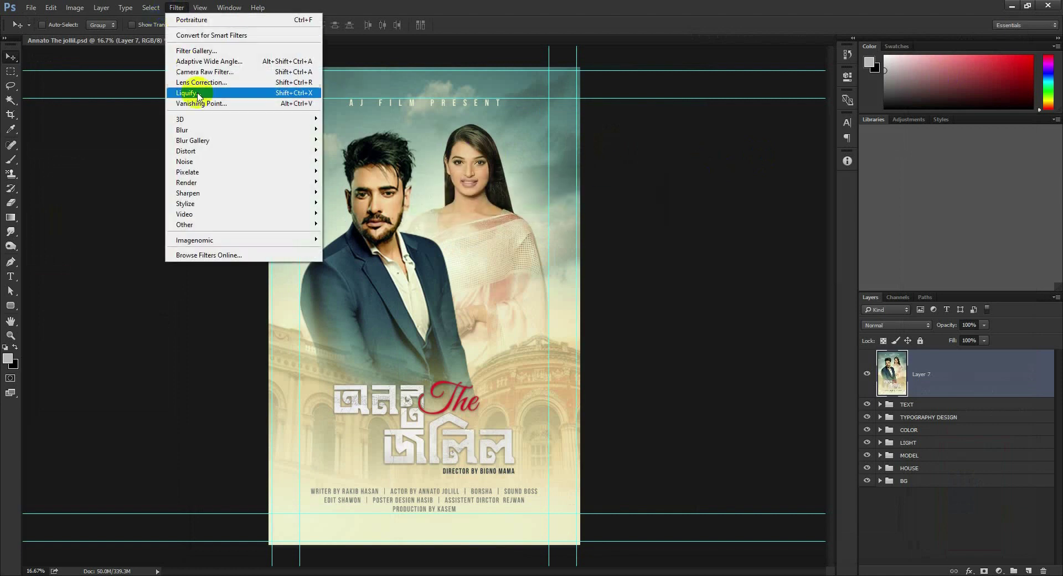
{"action": "mouse_move", "coordinate": [187, 193]}
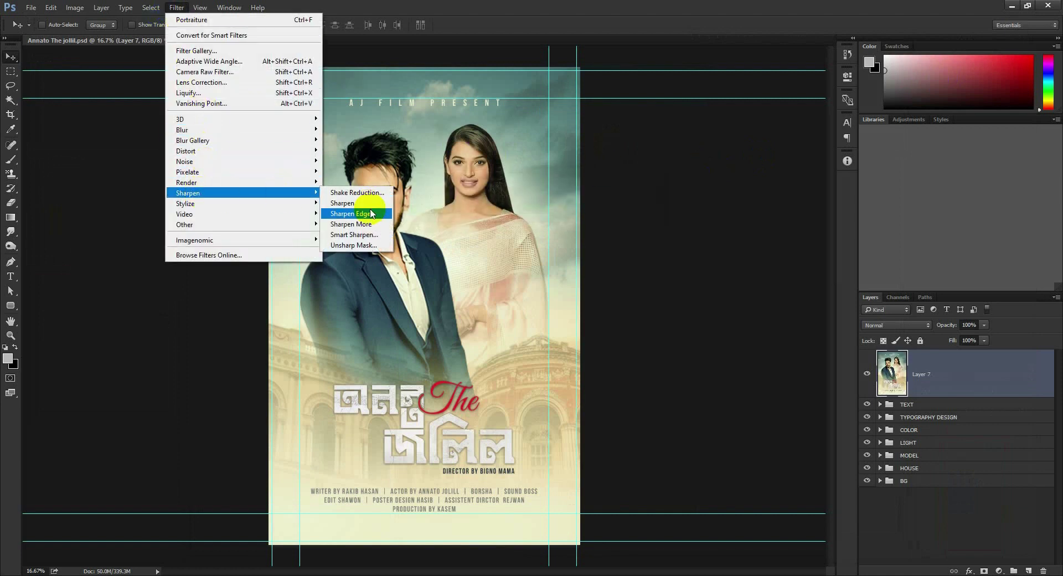
Sharpen the merged layer with Unsharp Mask amount 50, radius 1.9, and hide the guides
{"action": "left_click", "coordinate": [363, 245]}
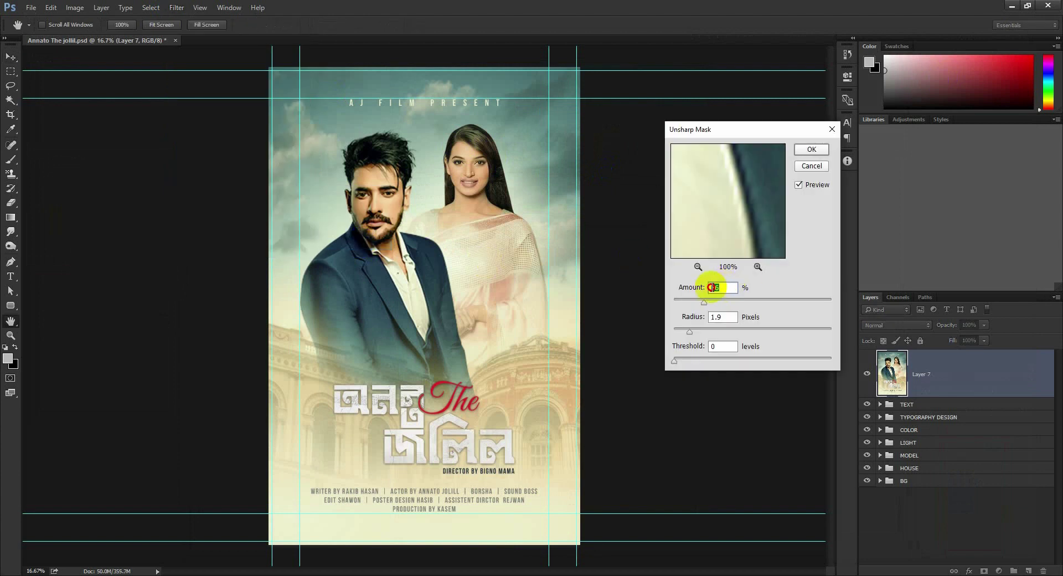
{"action": "left_click", "coordinate": [670, 287]}
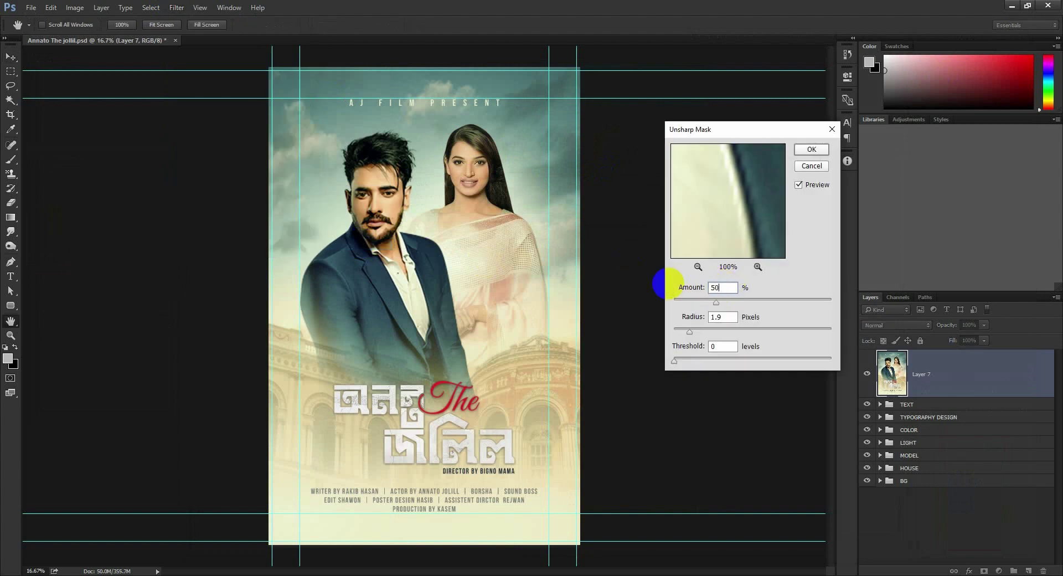
{"action": "left_click", "coordinate": [811, 149]}
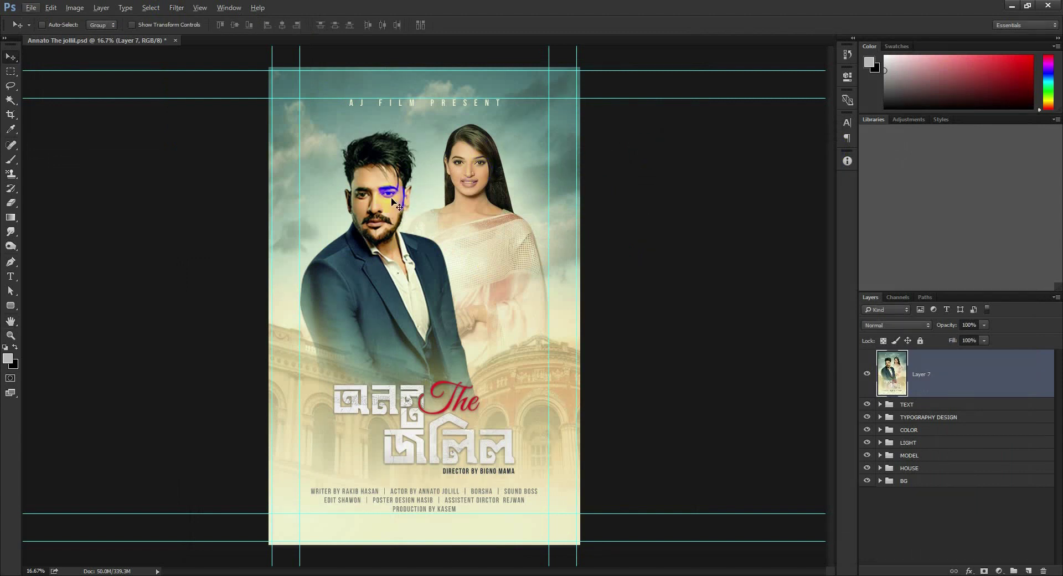
{"action": "key", "text": "ctrl+h"}
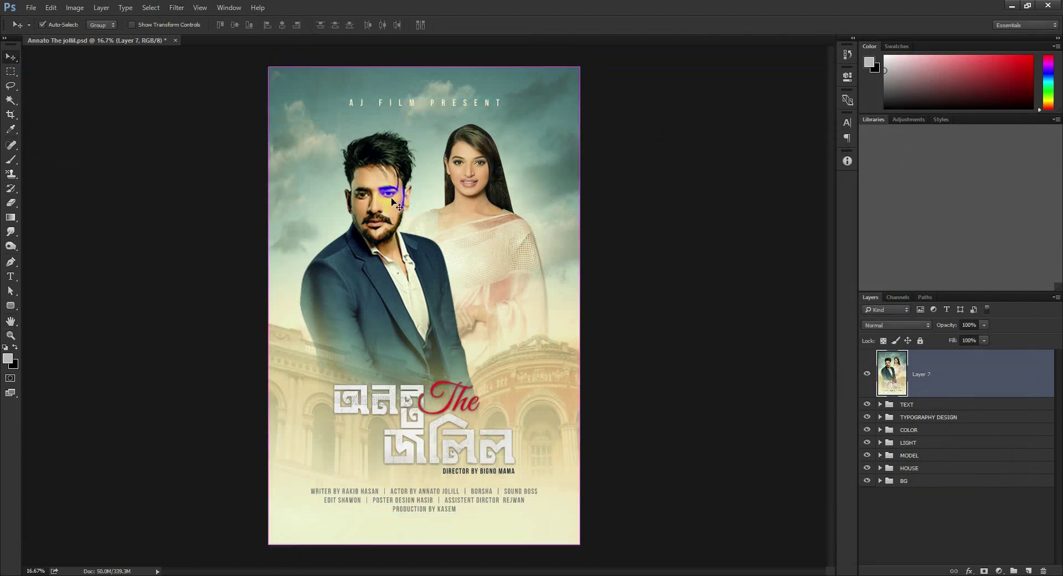
Zoom in to inspect the face and credits, fit the poster to the window, and save
{"action": "scroll", "coordinate": [391, 203], "scroll_direction": "up", "scroll_amount": 2}
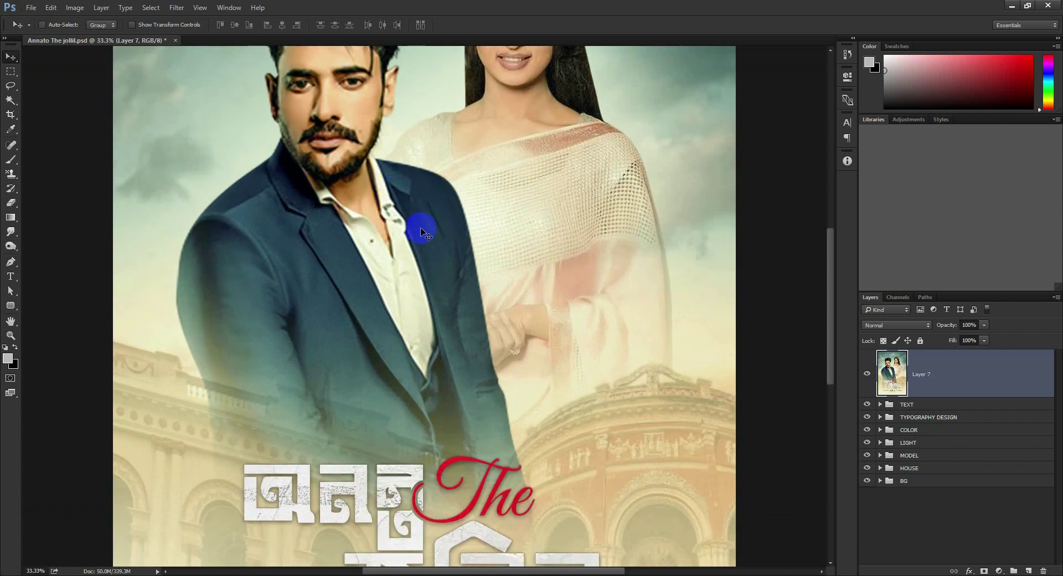
{"action": "mouse_move", "coordinate": [423, 228]}
{"action": "left_mouse_down"}
{"action": "mouse_move", "coordinate": [515, 255]}
{"action": "mouse_move", "coordinate": [521, 286]}
{"action": "left_mouse_up"}
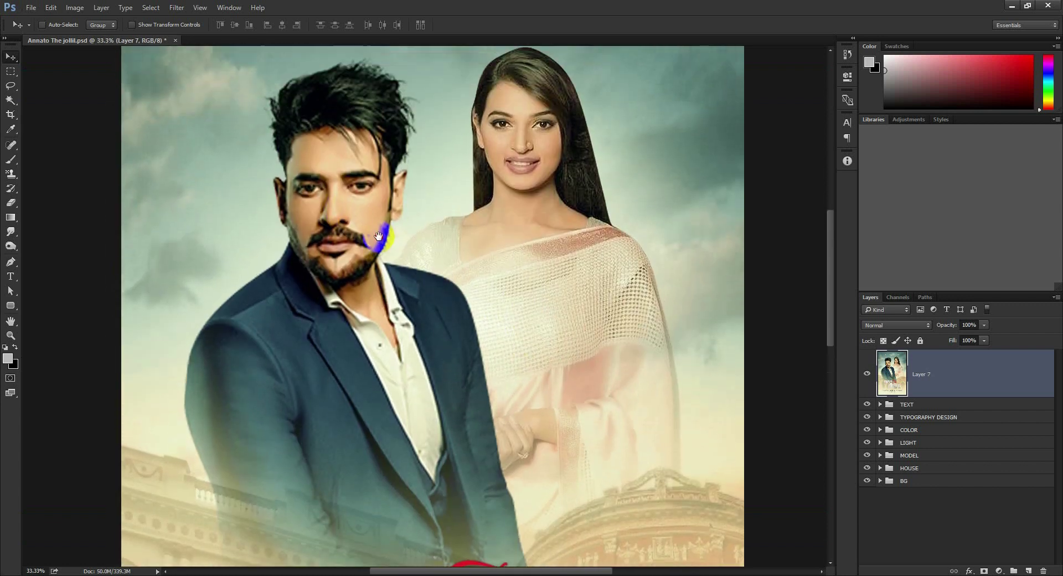
{"action": "left_click_drag", "start_coordinate": [353, 159], "coordinate": [388, 277]}
{"action": "left_click_drag", "start_coordinate": [390, 499], "coordinate": [393, 277]}
{"action": "mouse_move", "coordinate": [412, 459]}
{"action": "left_mouse_down"}
{"action": "mouse_move", "coordinate": [412, 249]}
{"action": "mouse_move", "coordinate": [399, 260]}
{"action": "left_mouse_up"}
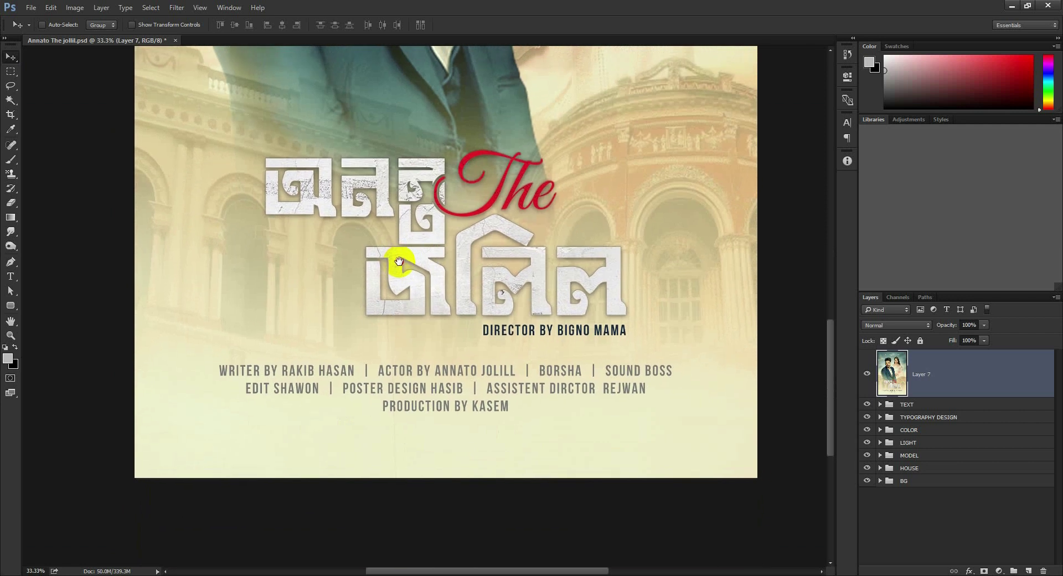
{"action": "key", "text": "ctrl+0"}
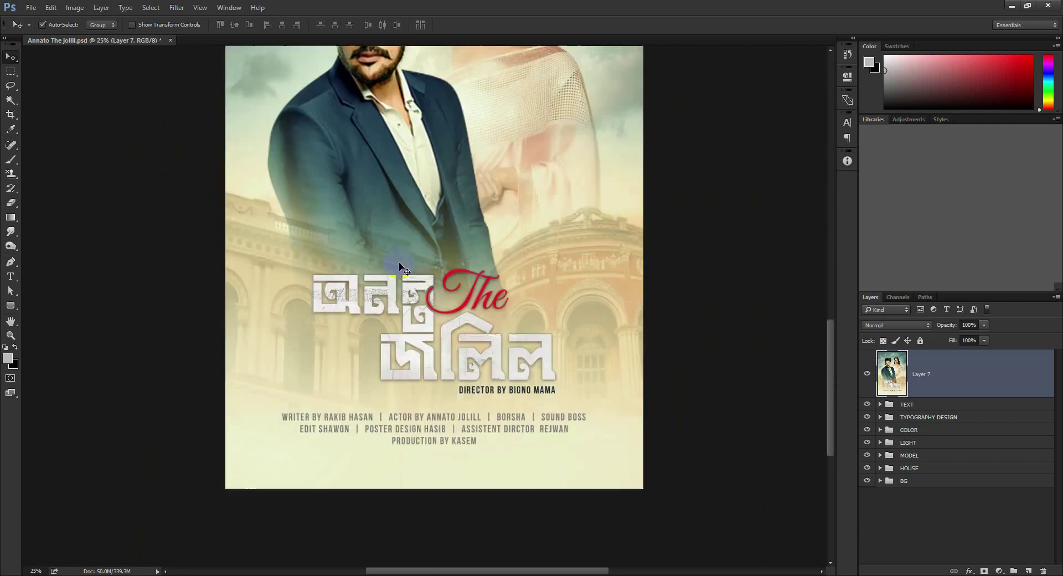
{"action": "key", "text": "ctrl+s"}
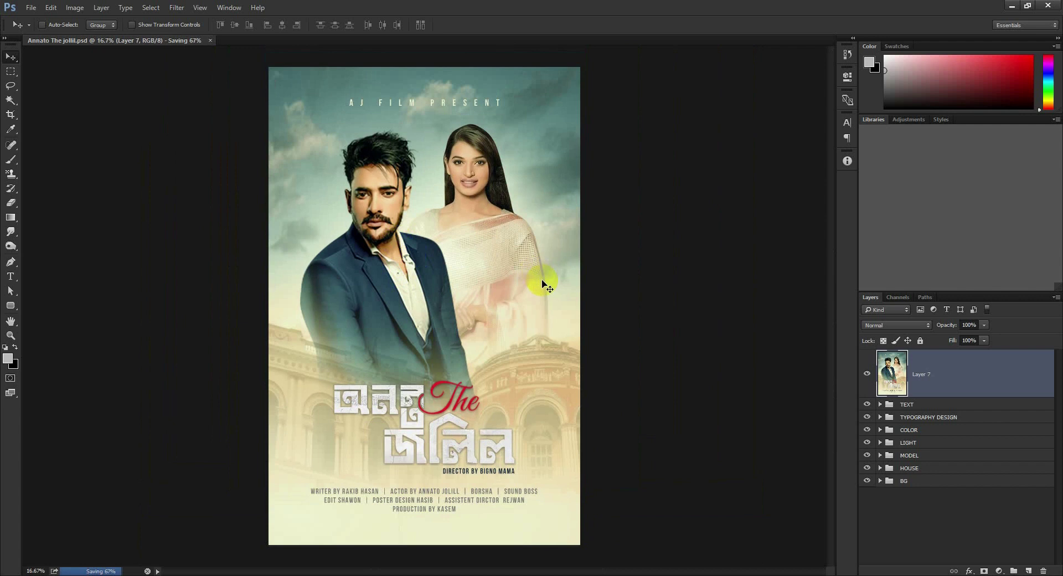
Apply Add Noise at amount 10, Uniform and Monochromatic, to merged Layer 7
{"action": "left_click", "coordinate": [176, 8]}
{"action": "mouse_move", "coordinate": [186, 161]}
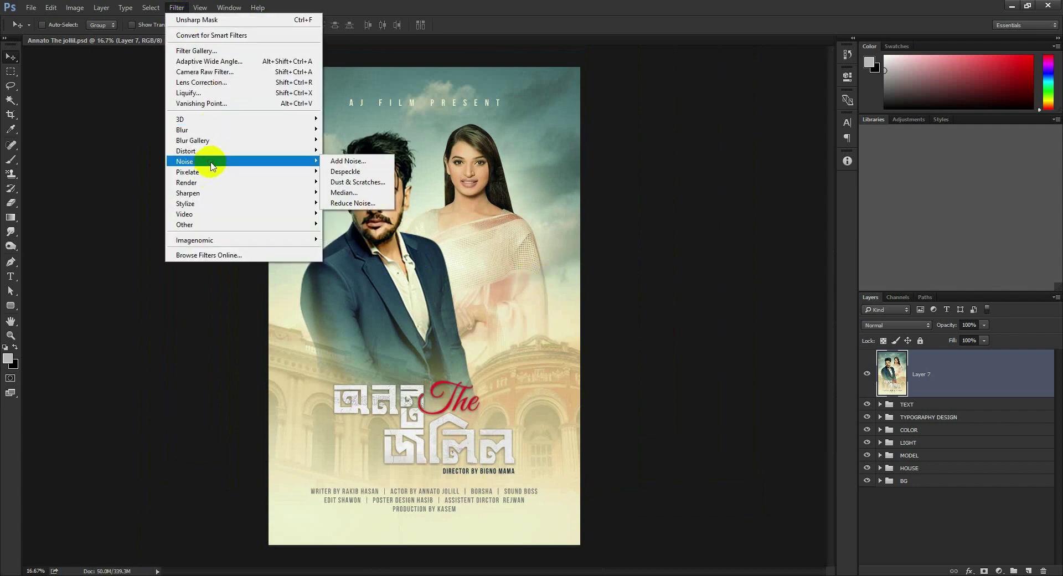
{"action": "left_click", "coordinate": [365, 162]}
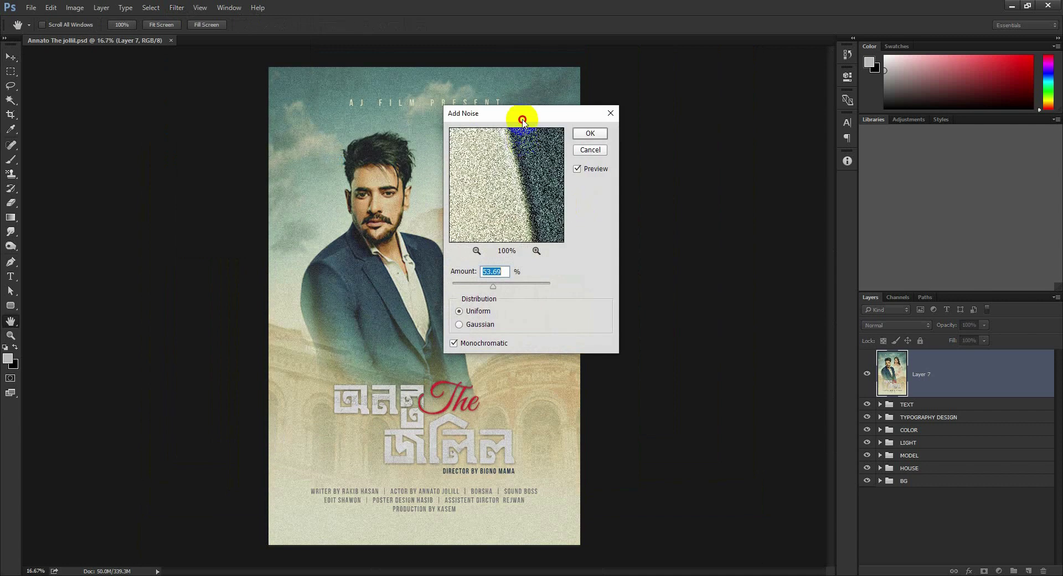
{"action": "left_click_drag", "start_coordinate": [520, 114], "coordinate": [645, 118]}
{"action": "type", "text": "4"}
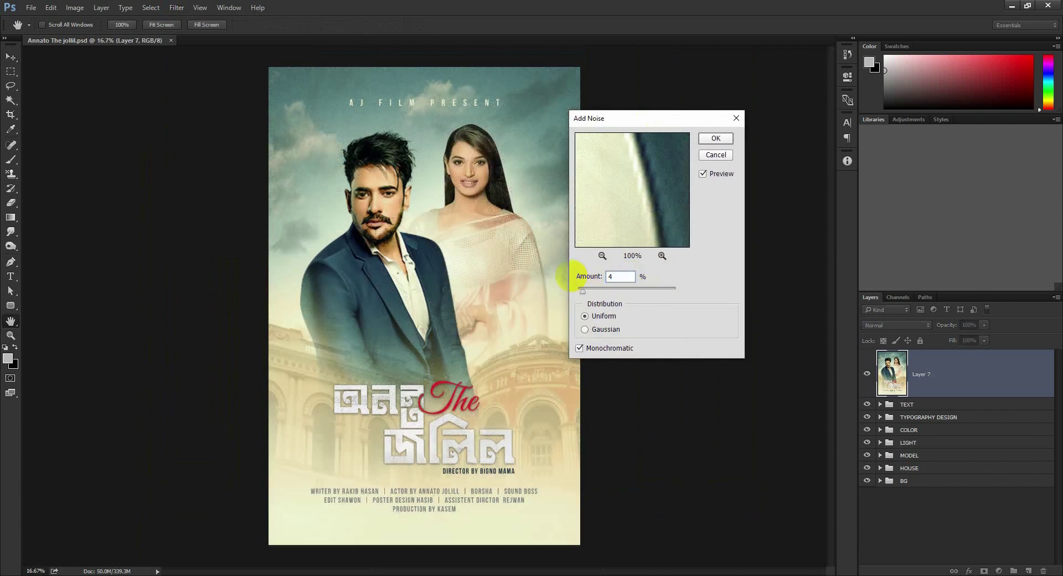
{"action": "double_click", "coordinate": [621, 276]}
{"action": "type", "text": "10"}
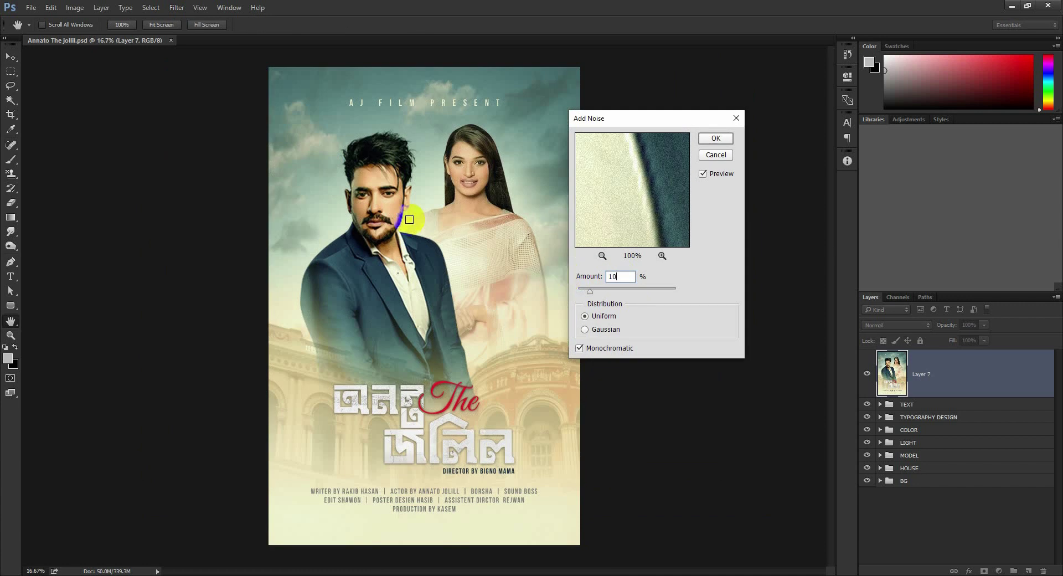
{"action": "left_click", "coordinate": [716, 137]}
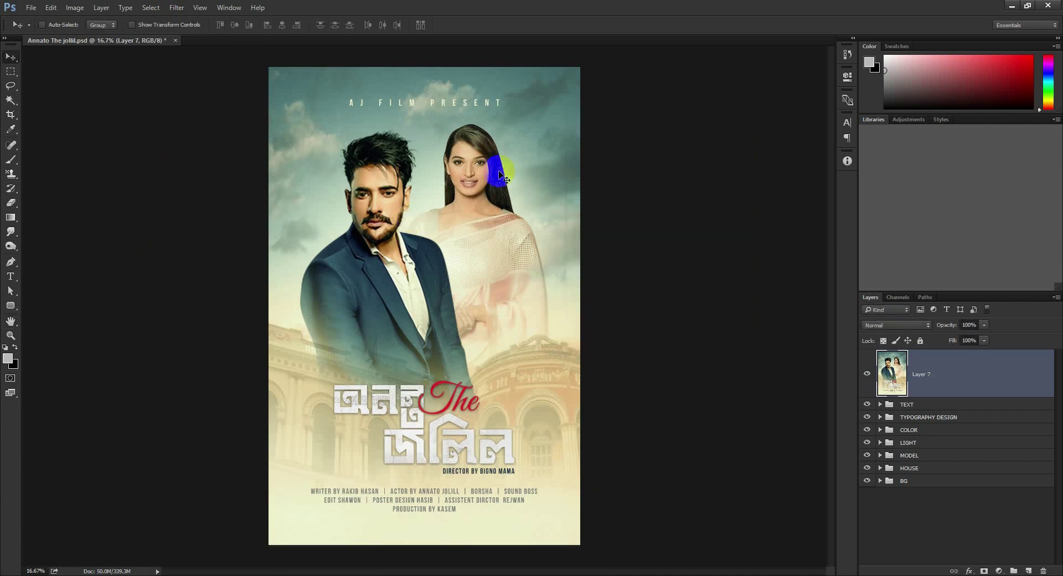
Zoom in and pan across the suit and faces to inspect the grain
{"action": "key", "text": "ctrl+plus"}
{"action": "key", "text": "ctrl+plus"}
{"action": "key", "text": "ctrl+plus"}
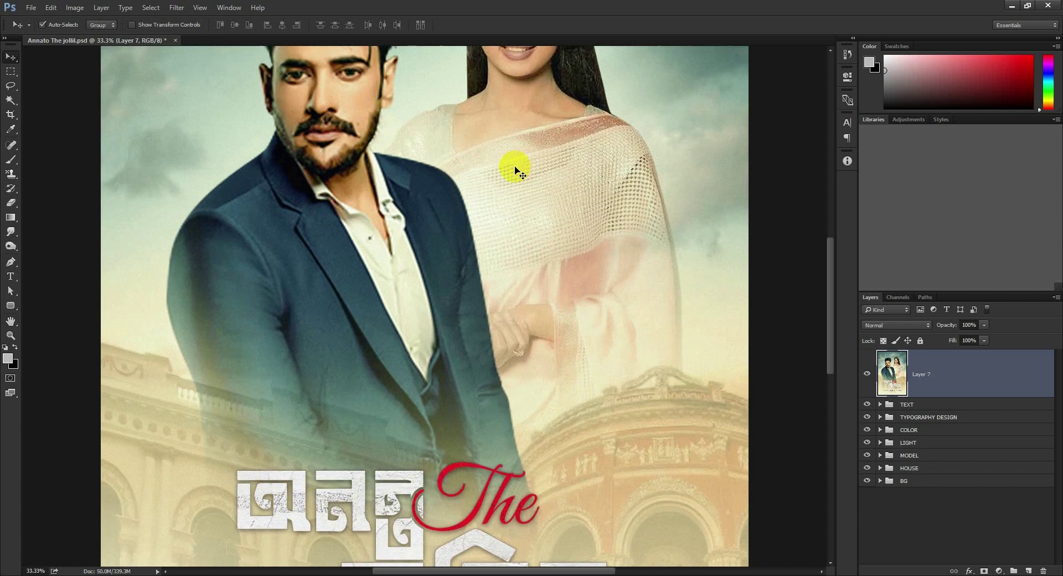
{"action": "key", "text": "ctrl+plus"}
{"action": "left_click_drag", "start_coordinate": [285, 225], "coordinate": [629, 320]}
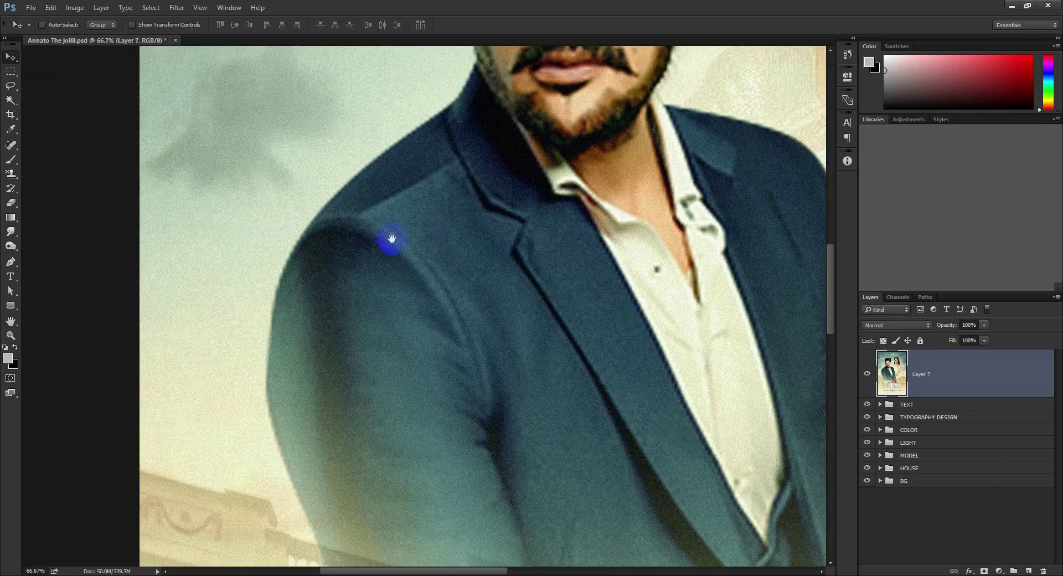
{"action": "left_click_drag", "start_coordinate": [387, 237], "coordinate": [359, 374]}
{"action": "left_click_drag", "start_coordinate": [517, 178], "coordinate": [444, 352]}
{"action": "left_click_drag", "start_coordinate": [535, 220], "coordinate": [451, 280]}
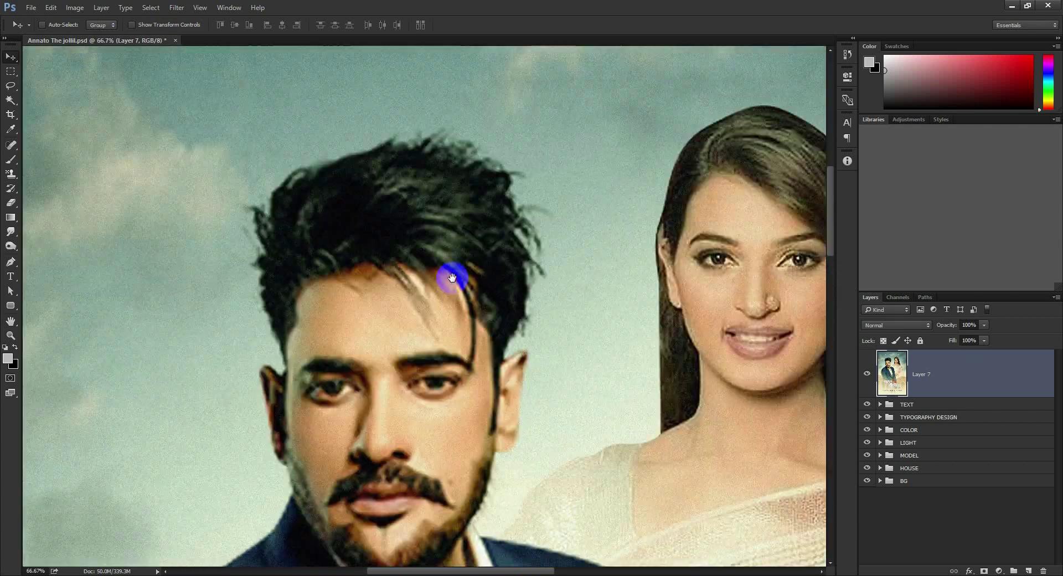
{"action": "left_click_drag", "start_coordinate": [485, 239], "coordinate": [390, 298]}
Zoom back out to the whole poster and save the grained document
{"action": "key", "text": "ctrl+minus"}
{"action": "key", "text": "ctrl+minus"}
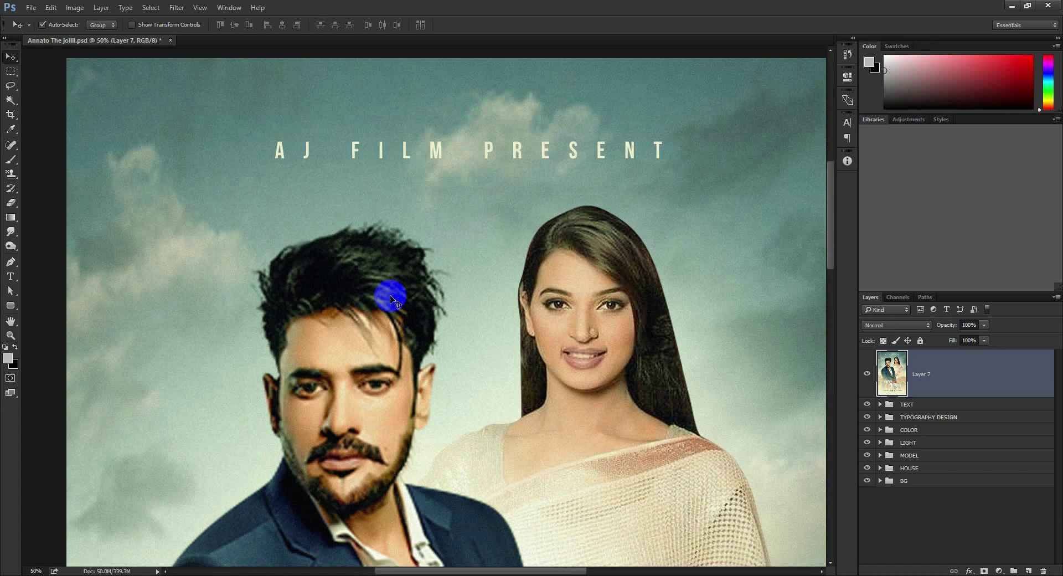
{"action": "key", "text": "ctrl+minus"}
{"action": "key", "text": "ctrl+minus"}
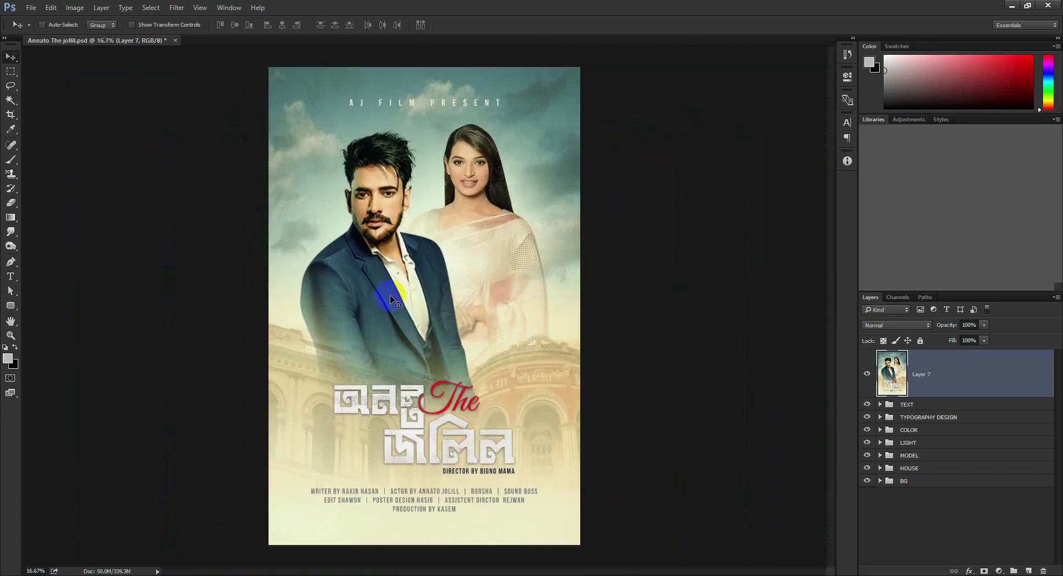
{"action": "key", "text": "ctrl+s"}
{"action": "left_click", "coordinate": [372, 237]}
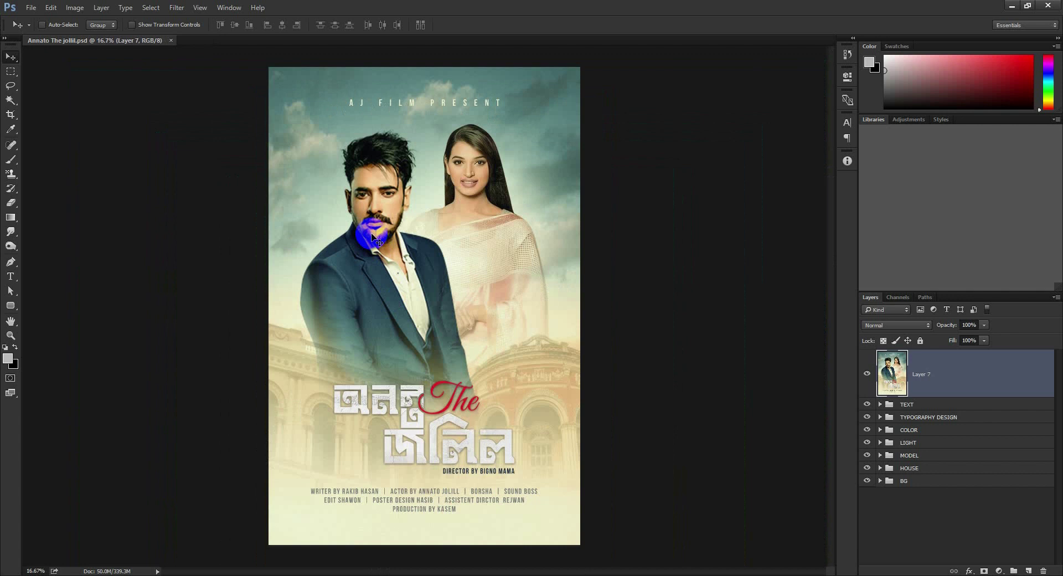
{"action": "left_click", "coordinate": [688, 297]}
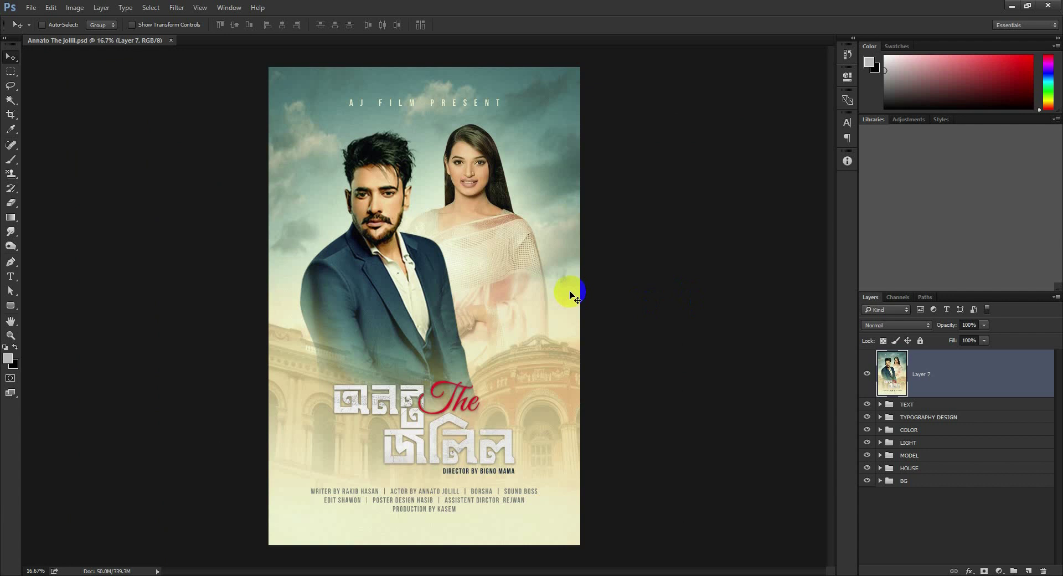
Select the area inside the border guides and invert it to the outer edge strip
{"action": "key", "text": "ctrl+semicolon"}
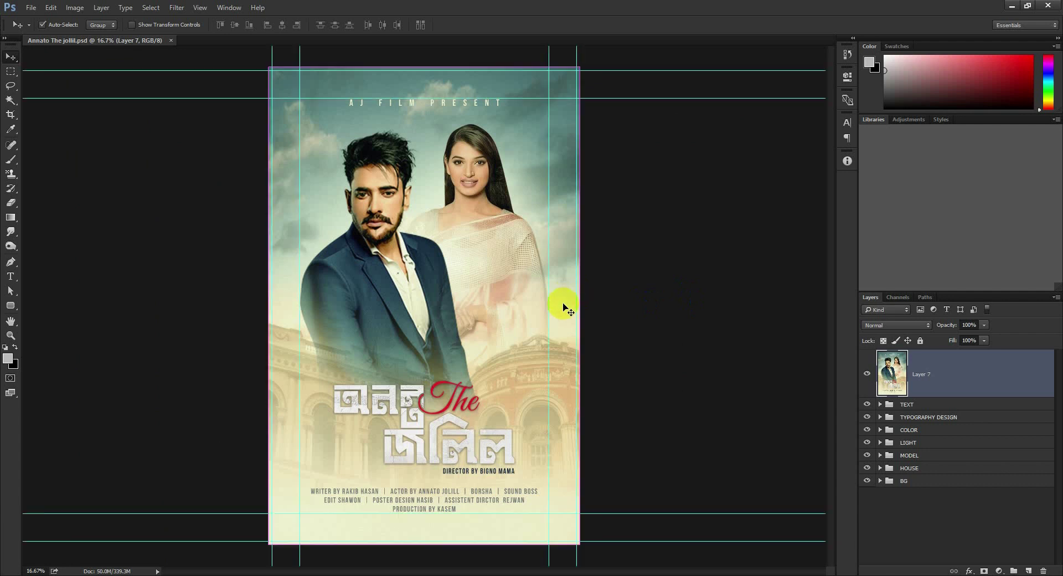
{"action": "left_click", "coordinate": [10, 71]}
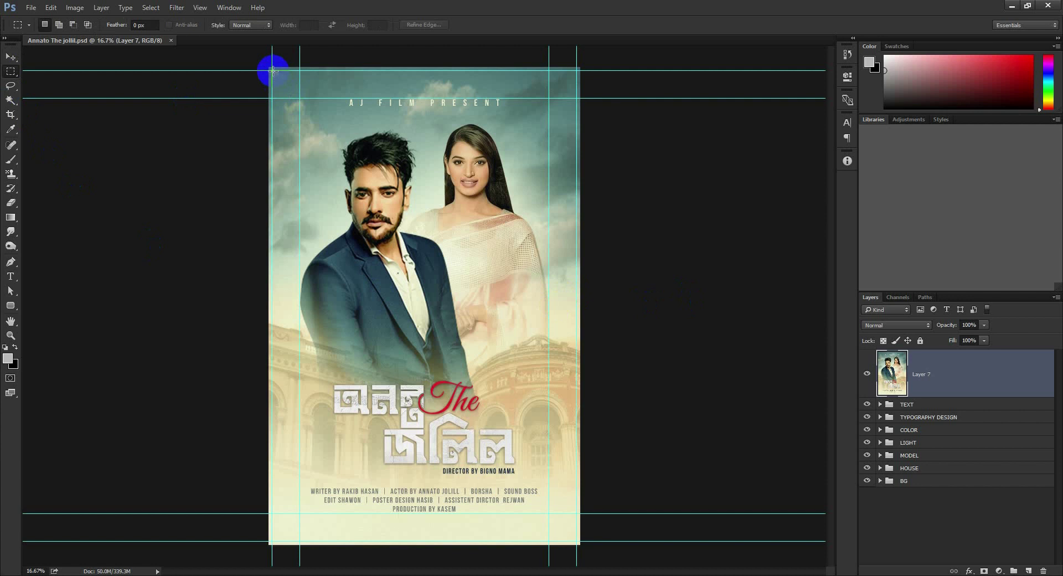
{"action": "left_click_drag", "start_coordinate": [271, 70], "coordinate": [576, 541]}
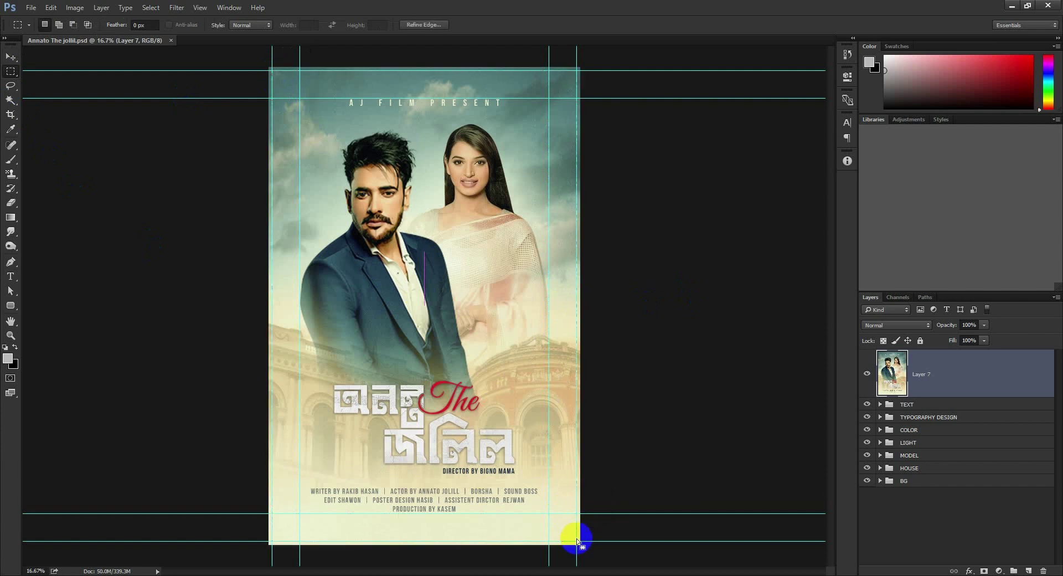
{"action": "key", "text": "ctrl+a"}
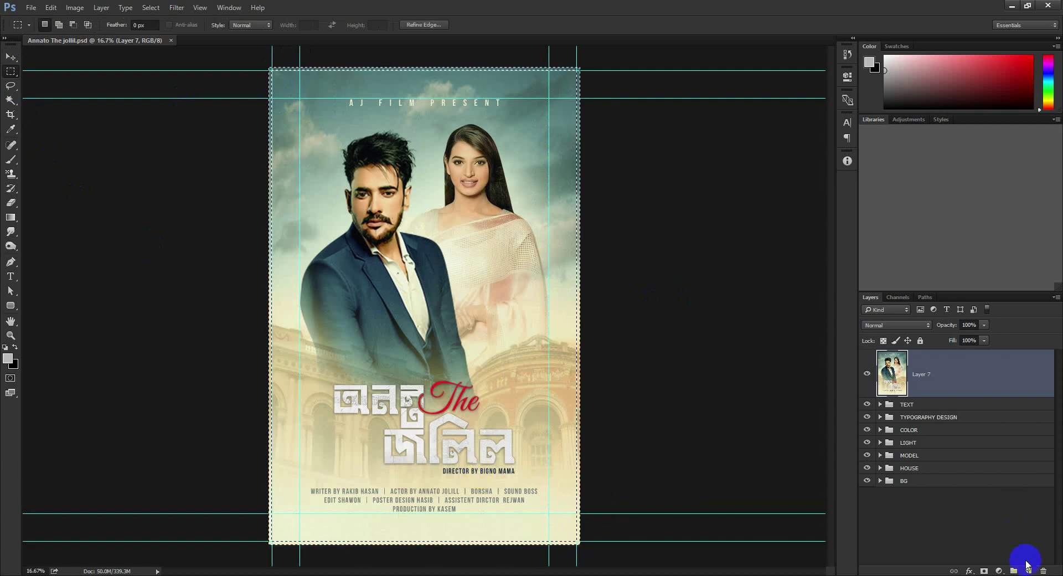
Fill the edge strip white on a new layer, save, and stamp a merged copy on top
{"action": "left_click", "coordinate": [1026, 566]}
{"action": "left_click", "coordinate": [13, 348]}
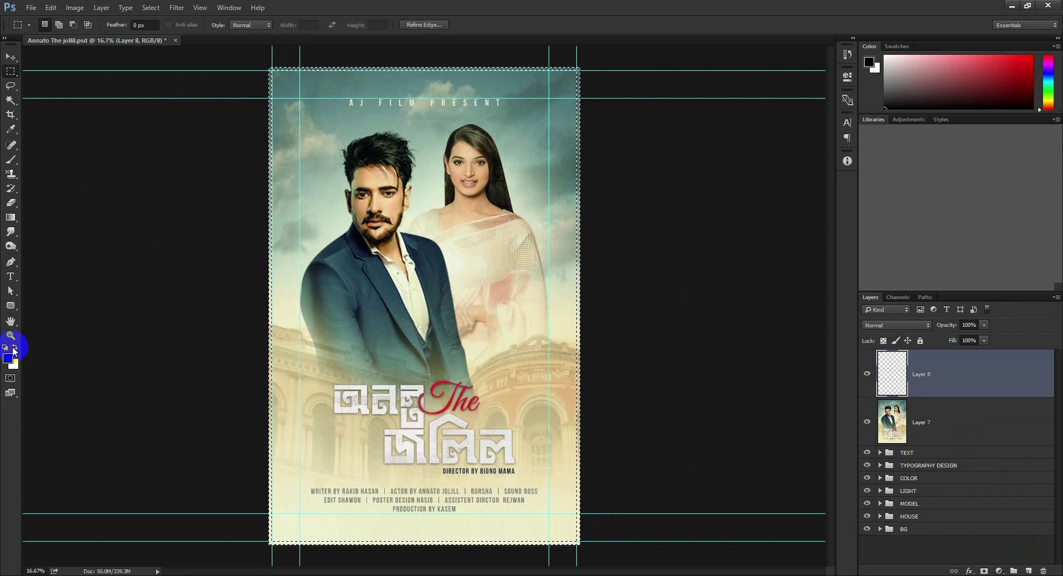
{"action": "left_click", "coordinate": [14, 348]}
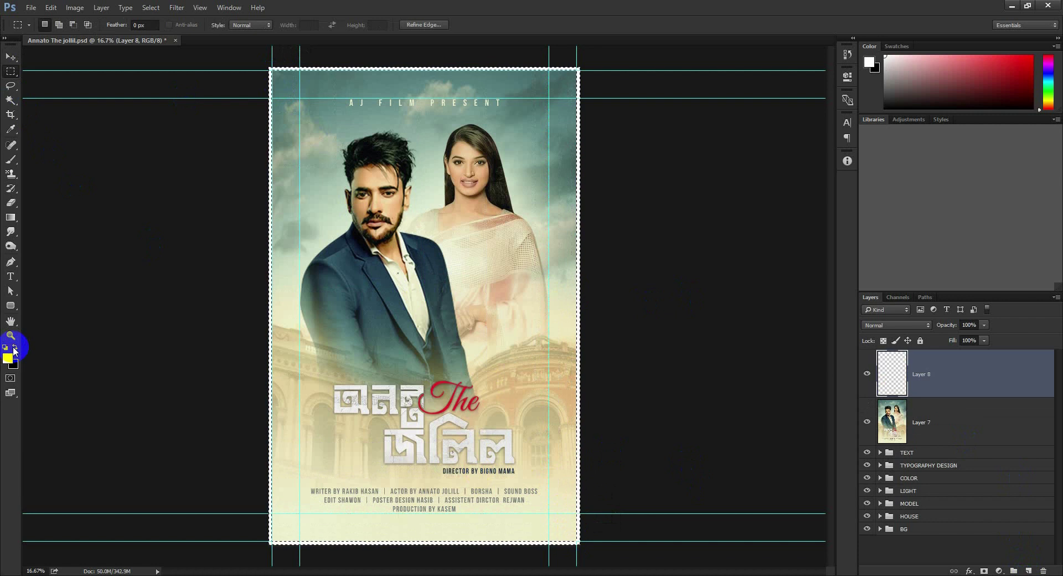
{"action": "key", "text": "ctrl+h"}
{"action": "left_click", "coordinate": [149, 360]}
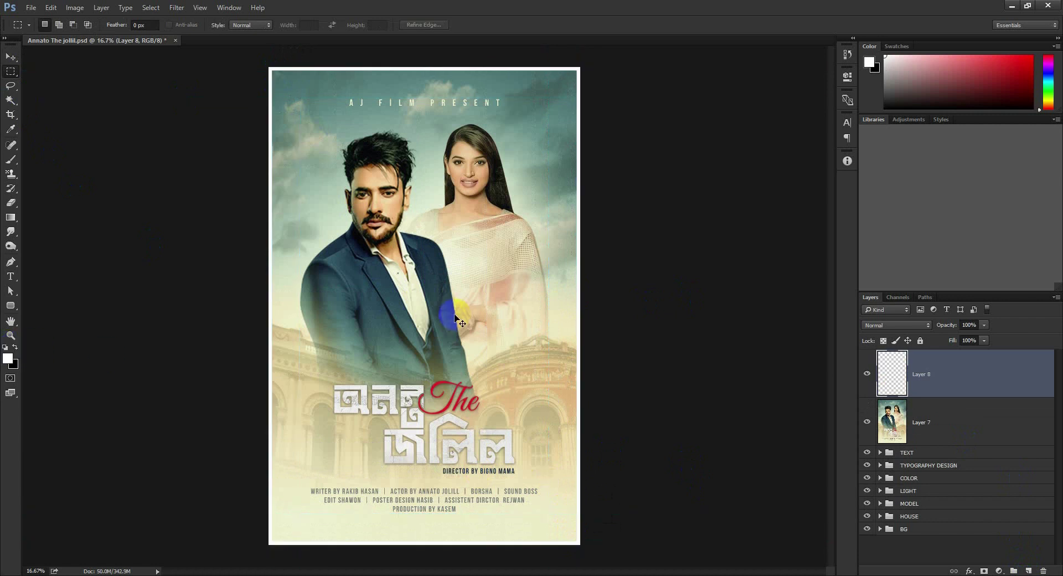
{"action": "key", "text": "ctrl+s"}
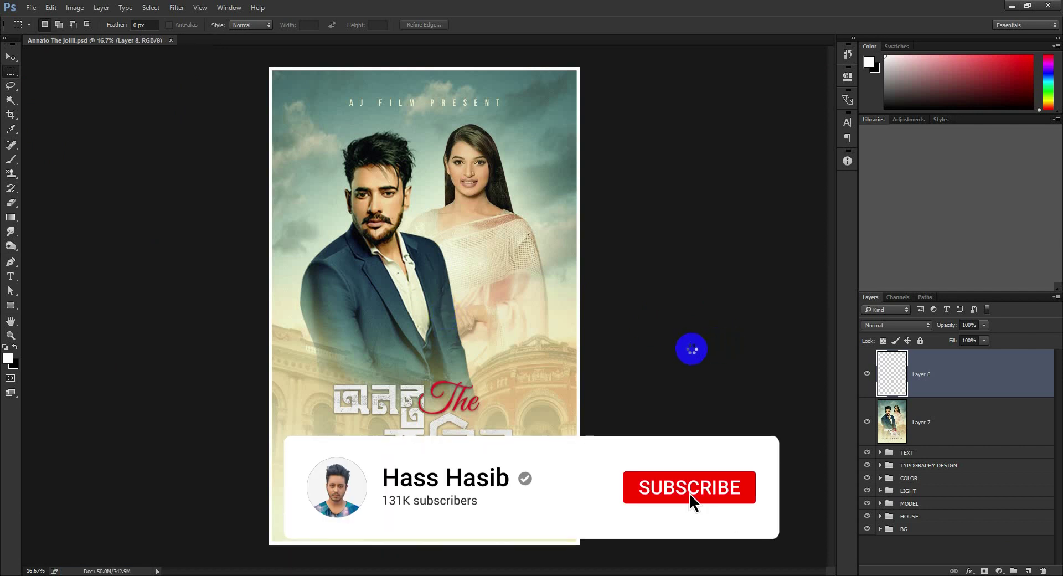
{"action": "key", "text": "ctrl+shift+alt+e"}
Open the Camera Raw Filter, cool the white balance temperature and raise contrast
{"action": "left_click", "coordinate": [184, 10]}
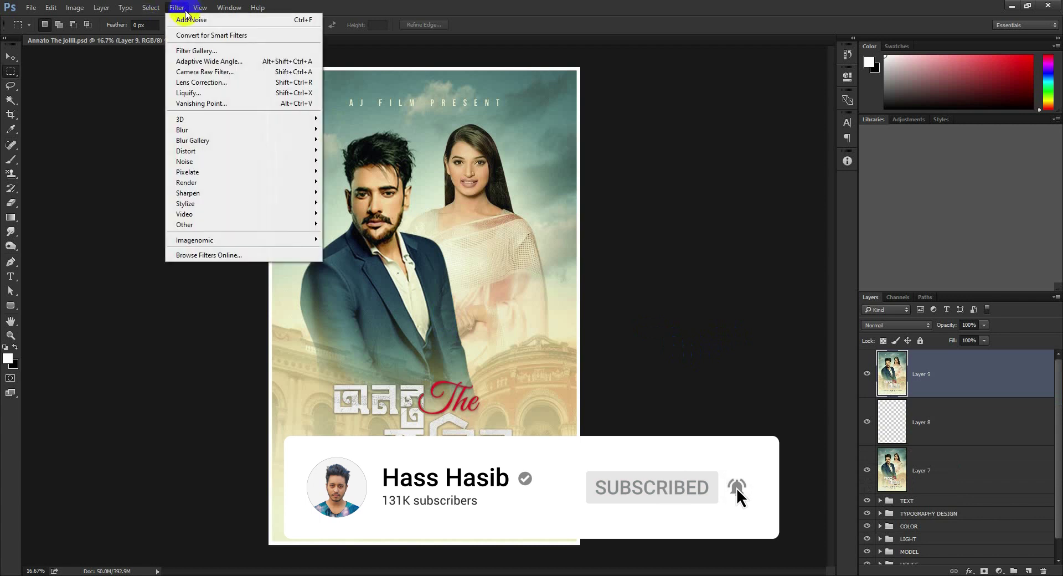
{"action": "left_click", "coordinate": [195, 73]}
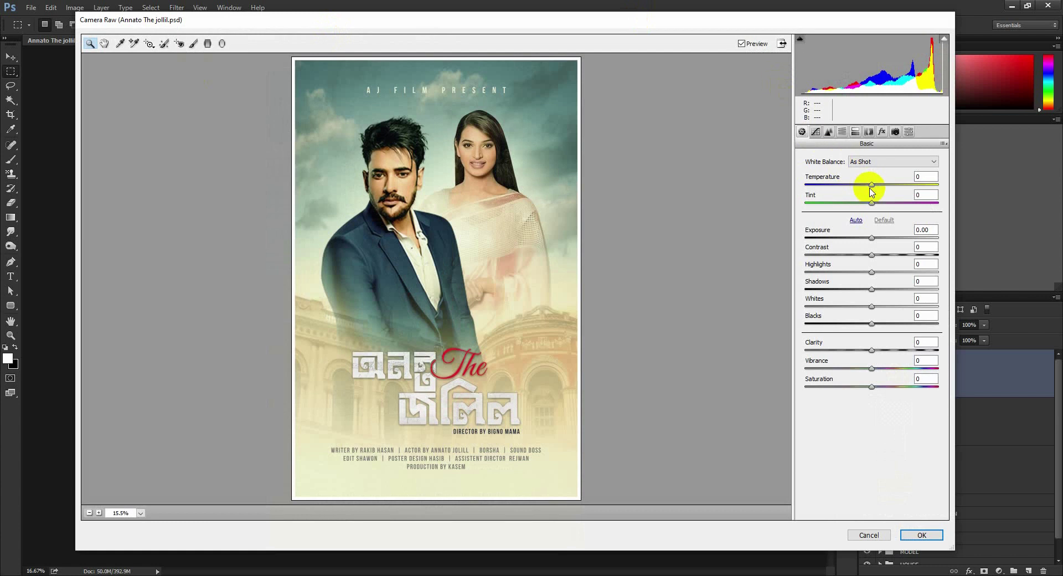
{"action": "mouse_move", "coordinate": [872, 185]}
{"action": "left_mouse_down"}
{"action": "mouse_move", "coordinate": [847, 186]}
{"action": "mouse_move", "coordinate": [877, 186]}
{"action": "mouse_move", "coordinate": [862, 203]}
{"action": "mouse_move", "coordinate": [834, 200]}
{"action": "mouse_move", "coordinate": [881, 208]}
{"action": "left_mouse_up"}
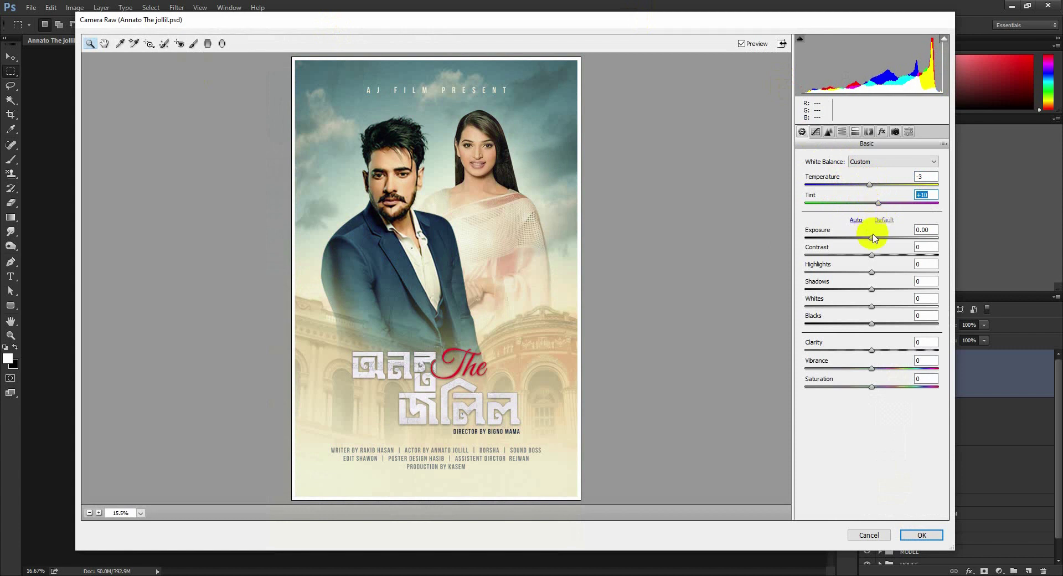
{"action": "left_click_drag", "start_coordinate": [872, 256], "coordinate": [882, 258]}
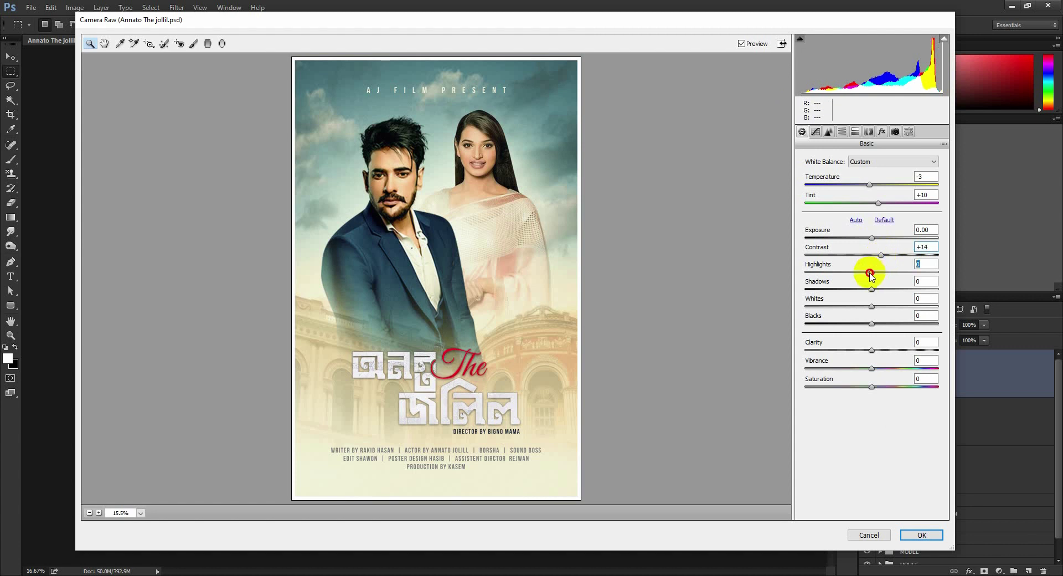
Pull down highlights, adjust shadows, raise clarity slightly and reduce vibrance
{"action": "left_click_drag", "start_coordinate": [871, 273], "coordinate": [847, 276]}
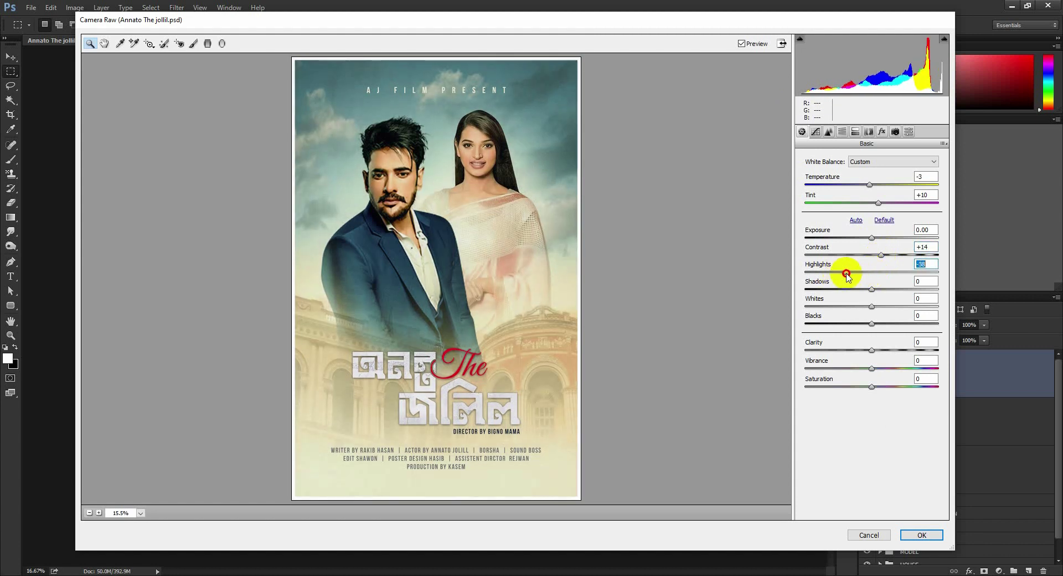
{"action": "mouse_move", "coordinate": [873, 289]}
{"action": "left_mouse_down"}
{"action": "mouse_move", "coordinate": [848, 308]}
{"action": "mouse_move", "coordinate": [911, 323]}
{"action": "mouse_move", "coordinate": [881, 323]}
{"action": "mouse_move", "coordinate": [875, 351]}
{"action": "mouse_move", "coordinate": [874, 324]}
{"action": "mouse_move", "coordinate": [888, 324]}
{"action": "left_mouse_up"}
{"action": "left_click", "coordinate": [872, 349]}
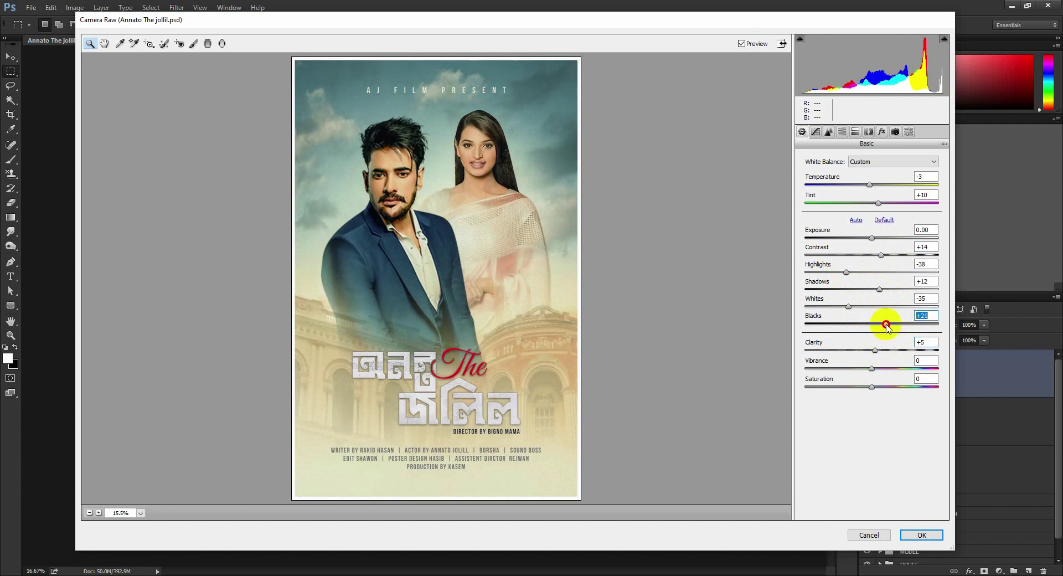
{"action": "left_click", "coordinate": [876, 351]}
{"action": "mouse_move", "coordinate": [873, 368]}
{"action": "left_mouse_down"}
{"action": "mouse_move", "coordinate": [863, 369]}
{"action": "mouse_move", "coordinate": [877, 368]}
{"action": "left_mouse_up"}
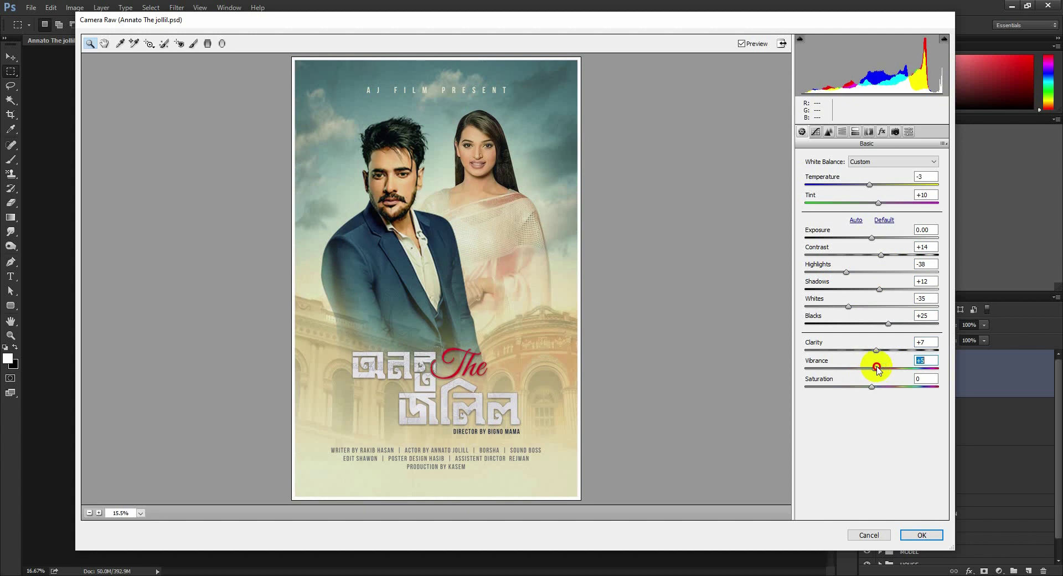
{"action": "left_click", "coordinate": [815, 131]}
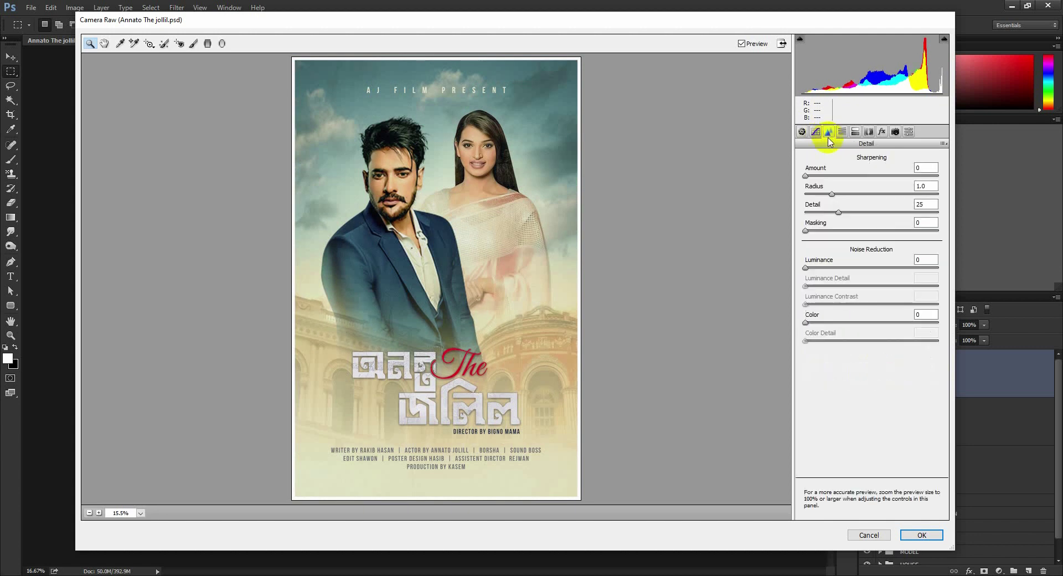
Add sharpening and shape a gentle S-shaped point tone curve
{"action": "left_click", "coordinate": [819, 176]}
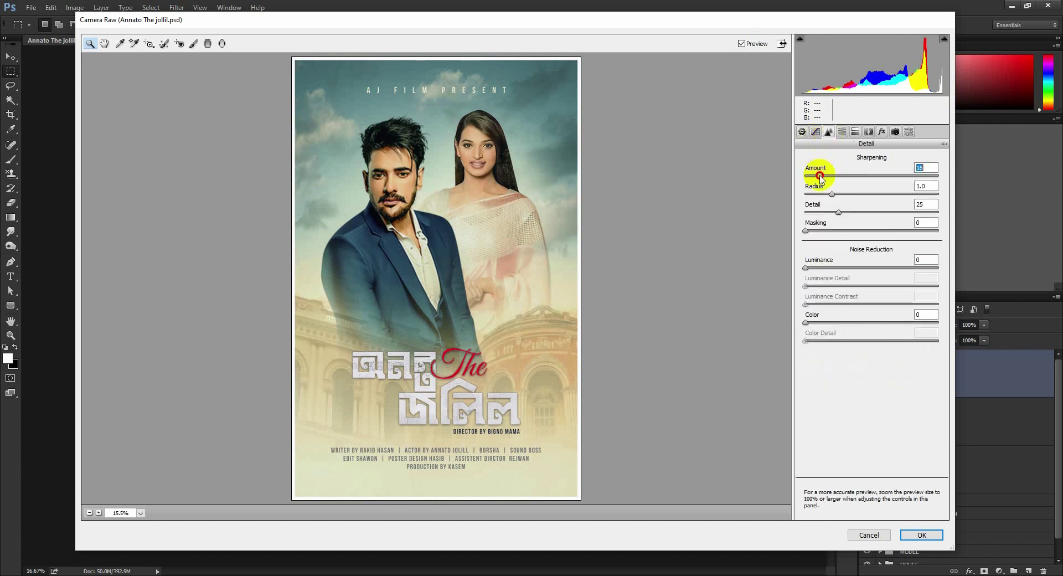
{"action": "left_click", "coordinate": [815, 131]}
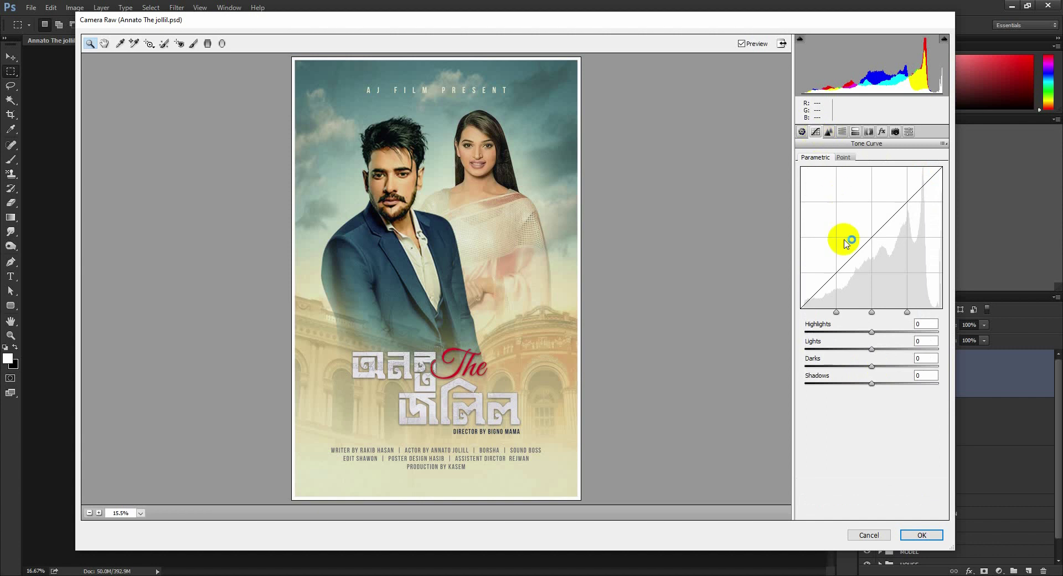
{"action": "left_click", "coordinate": [843, 157]}
{"action": "left_click", "coordinate": [836, 309]}
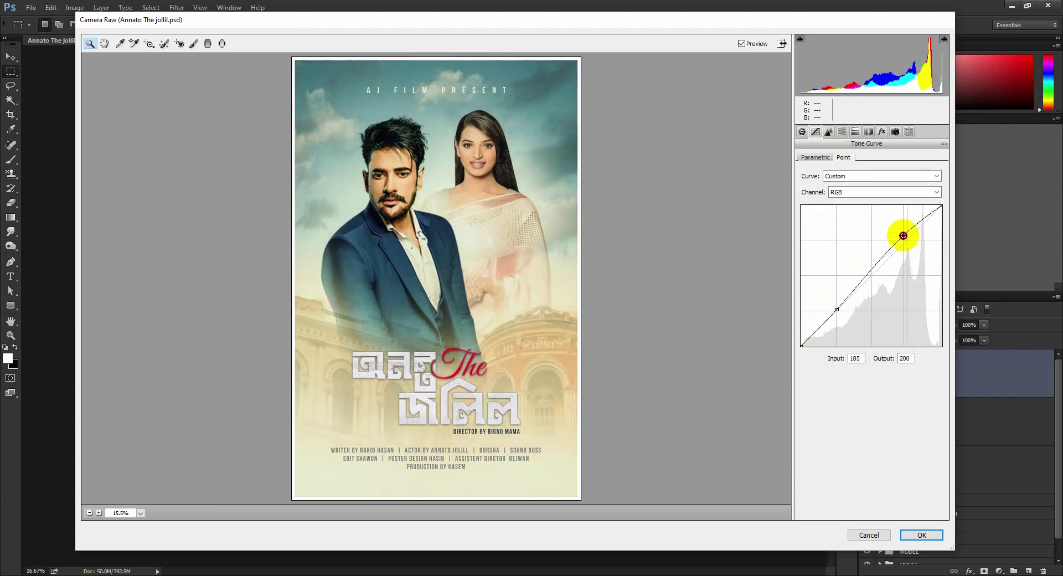
{"action": "left_click_drag", "start_coordinate": [906, 239], "coordinate": [906, 235]}
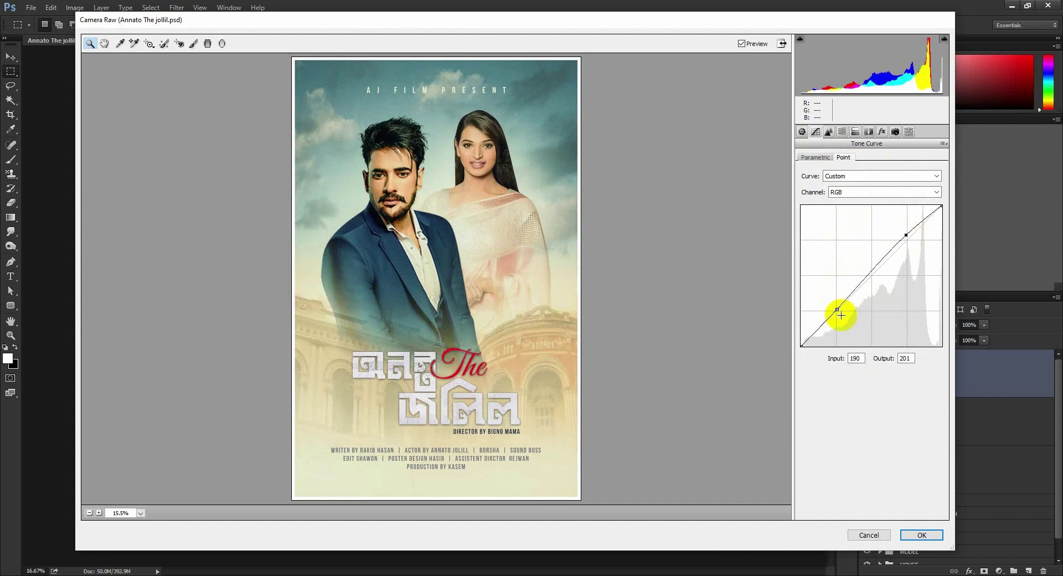
{"action": "left_click_drag", "start_coordinate": [836, 309], "coordinate": [837, 310]}
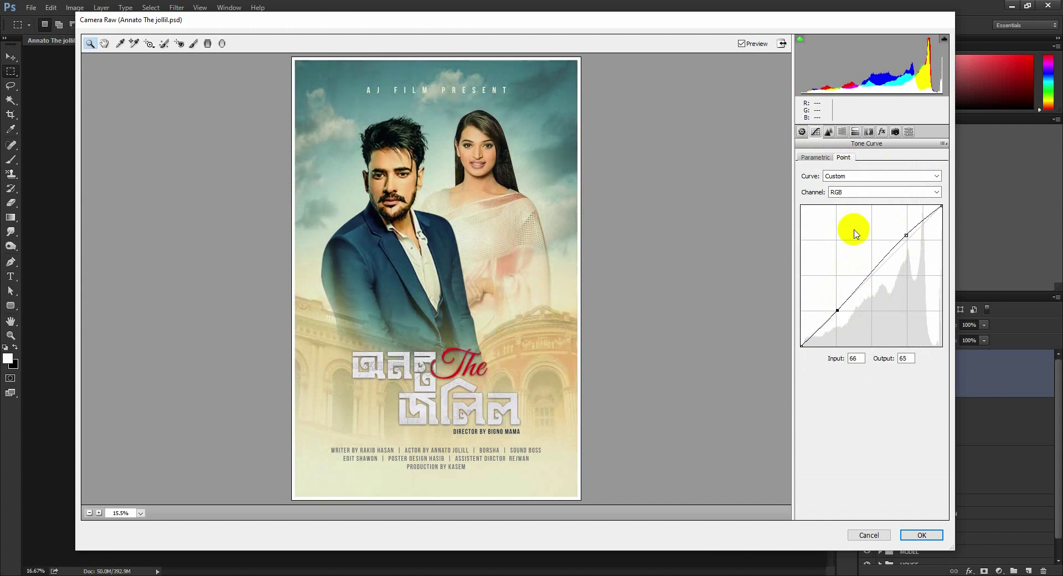
Add film grain, then desaturate and brighten the oranges
{"action": "left_click", "coordinate": [882, 131]}
{"action": "left_click_drag", "start_coordinate": [807, 177], "coordinate": [816, 177]}
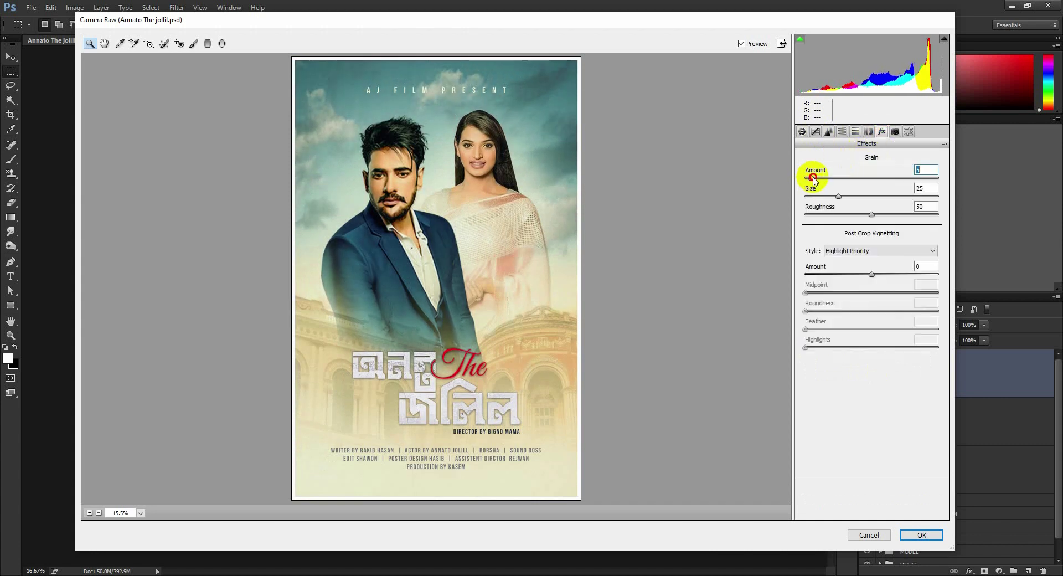
{"action": "left_click", "coordinate": [854, 132]}
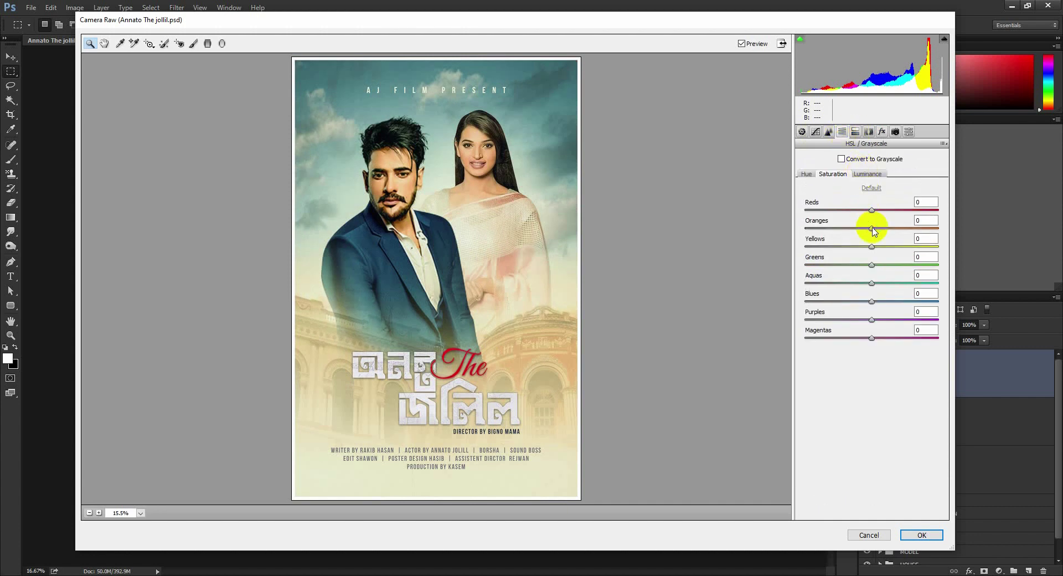
{"action": "mouse_move", "coordinate": [872, 227]}
{"action": "left_mouse_down"}
{"action": "mouse_move", "coordinate": [841, 224]}
{"action": "mouse_move", "coordinate": [861, 225]}
{"action": "left_mouse_up"}
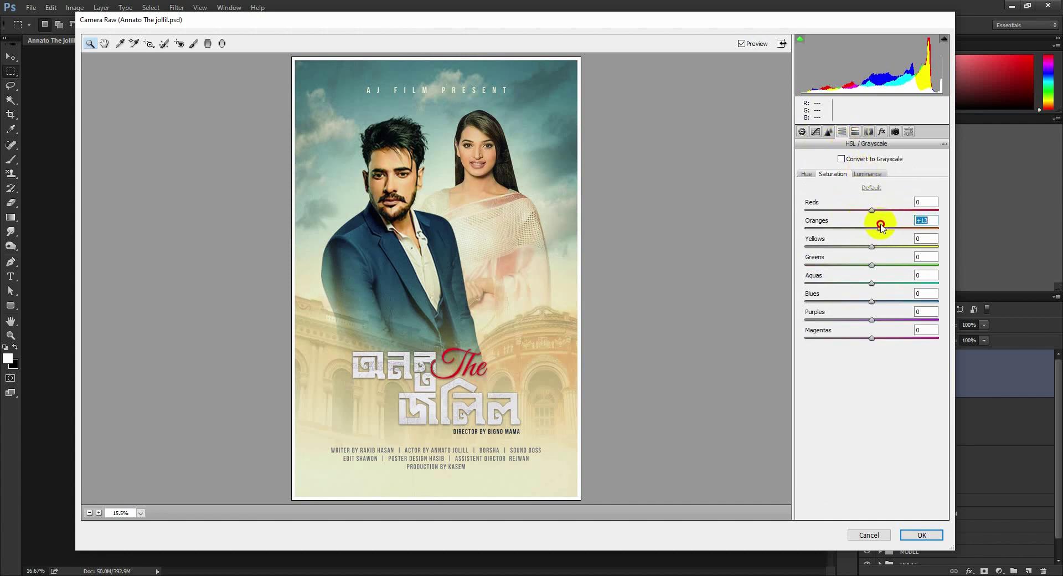
{"action": "left_click", "coordinate": [867, 174]}
{"action": "left_click_drag", "start_coordinate": [872, 227], "coordinate": [881, 229]}
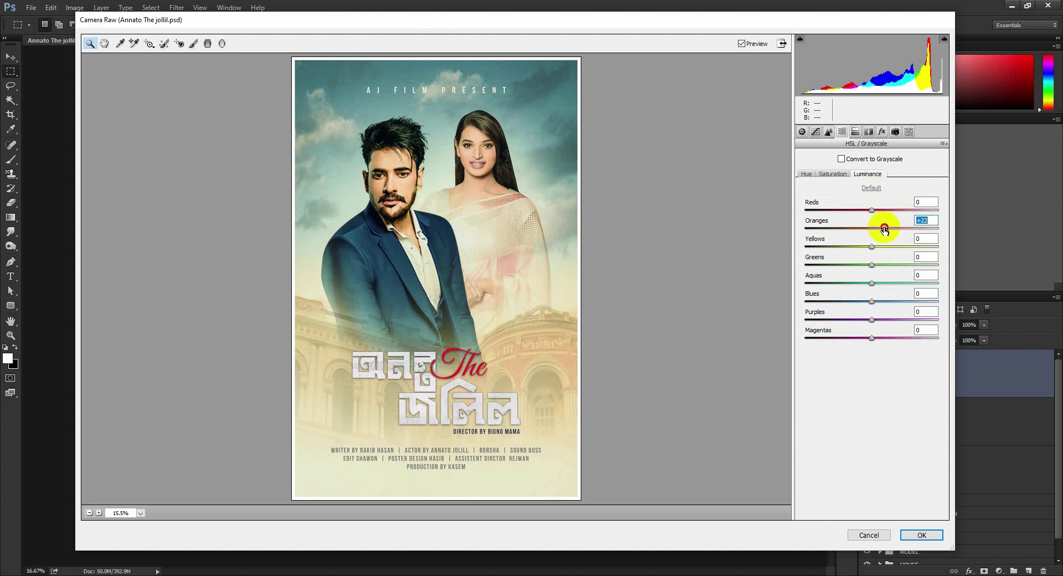
Darken the poster edges with a vignette and apply the Camera Raw grade
{"action": "left_click", "coordinate": [881, 131]}
{"action": "left_click_drag", "start_coordinate": [870, 275], "coordinate": [860, 272]}
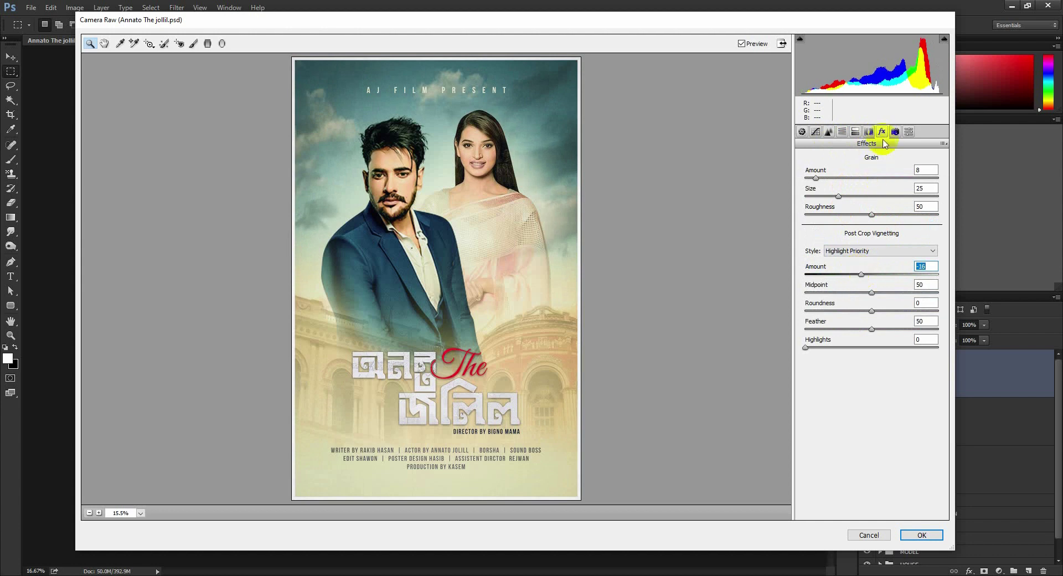
{"action": "left_click", "coordinate": [921, 535]}
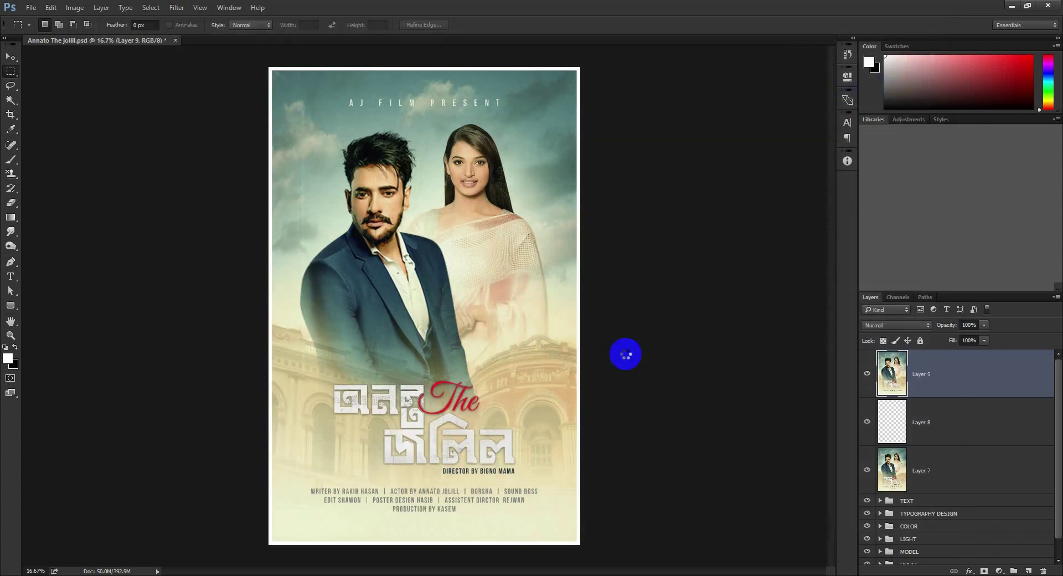